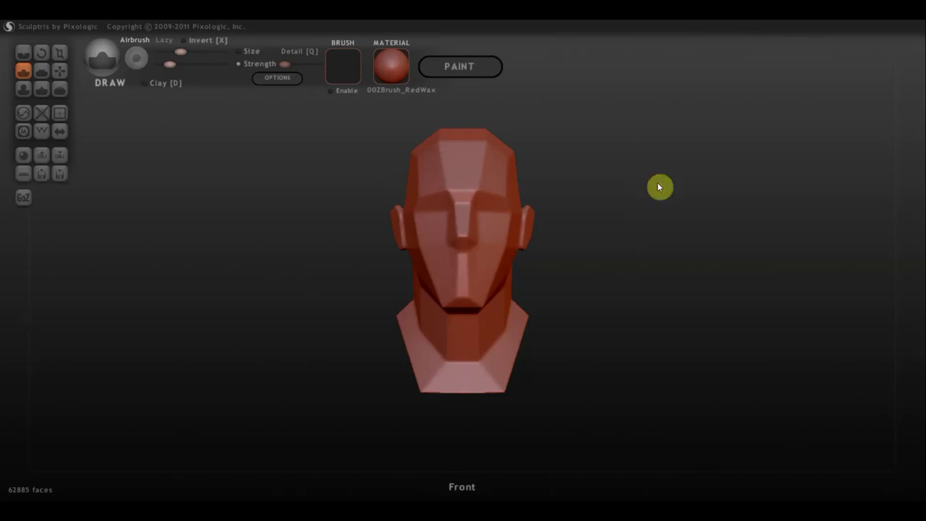
Raise the brush strength and paint a Draw stroke over the ear from a side view
scroll(579, 252, "up", 2)
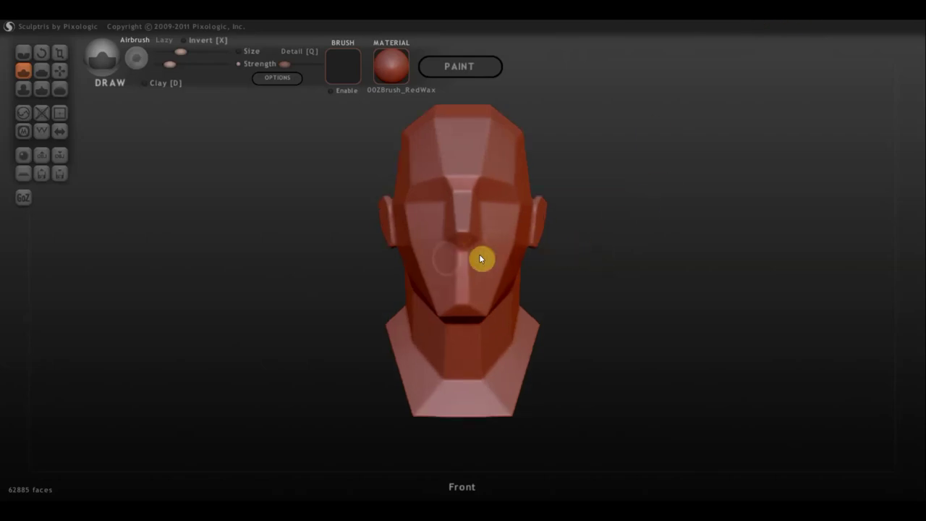
left_click_drag(285, 64, 298, 64)
scroll(463, 228, "down", 2)
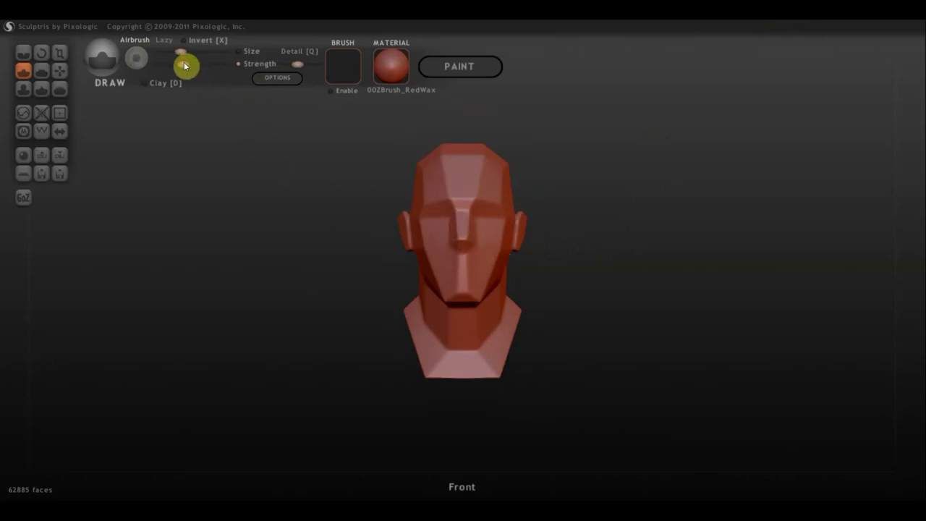
mouse_move(350, 222)
left_mouse_down()
mouse_move(372, 250)
mouse_move(543, 253)
mouse_move(535, 259)
left_mouse_up()
scroll(452, 222, "down", 2)
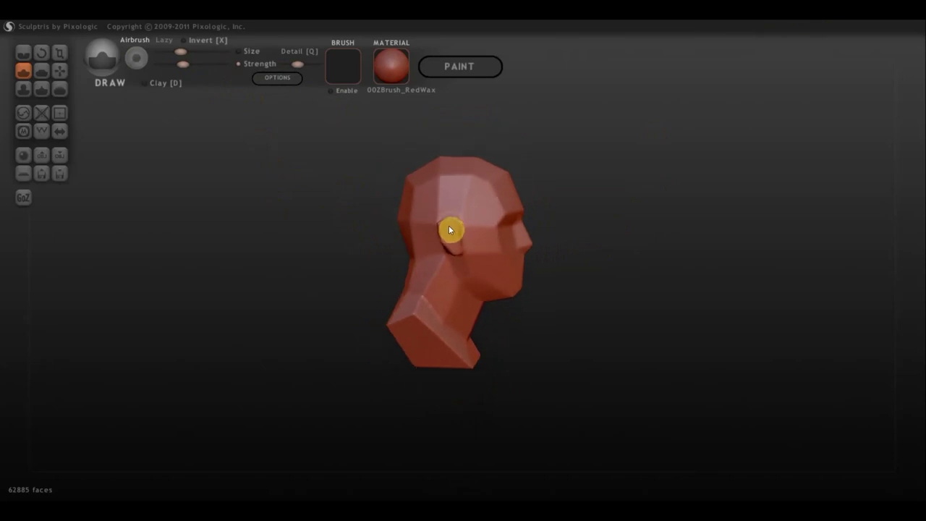
left_click_drag(449, 235, 450, 230)
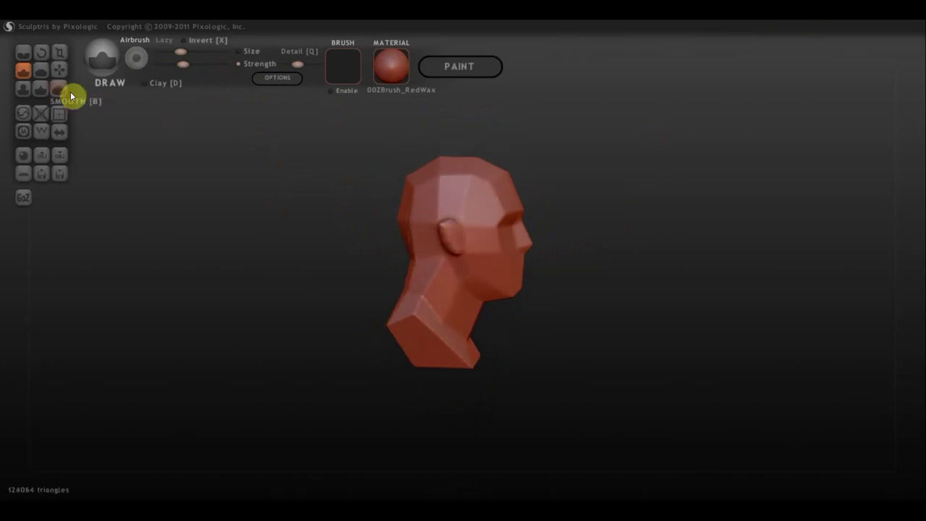
Flatten the ear on one side of the head into a longer, flatter form
left_click(42, 69)
scroll(244, 189, "up", 1)
scroll(244, 189, "up", 2)
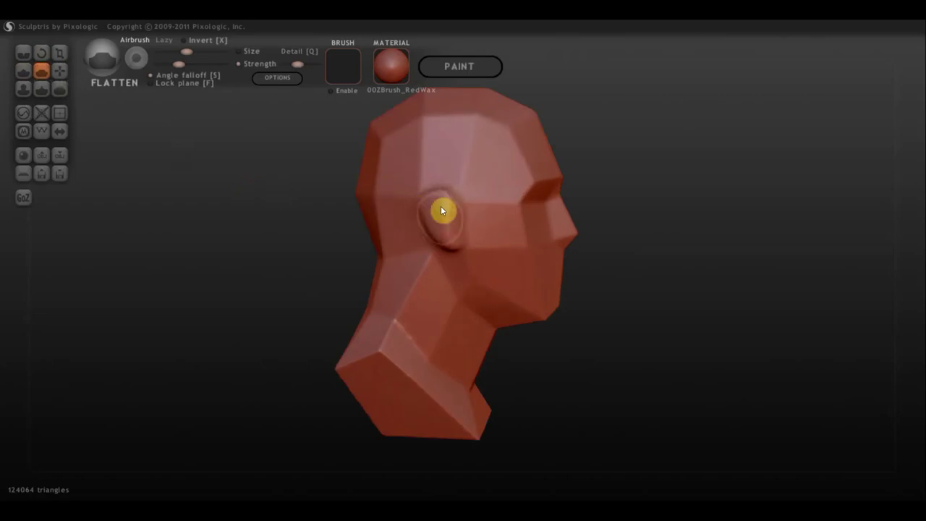
mouse_move(429, 197)
left_mouse_down()
mouse_move(441, 249)
mouse_move(459, 232)
mouse_move(432, 200)
mouse_move(442, 206)
mouse_move(447, 195)
mouse_move(432, 240)
mouse_move(461, 233)
mouse_move(413, 178)
left_mouse_up()
mouse_move(582, 199)
left_mouse_down("shift")
mouse_move(584, 206)
mouse_move(456, 197)
left_mouse_up("shift")
scroll(467, 193, "up", 2)
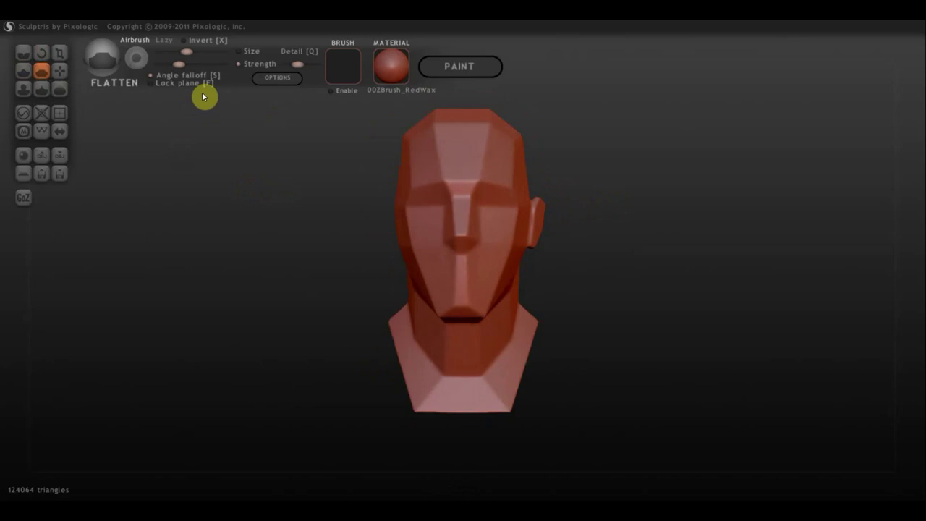
Enable mirror symmetry and flatten the ear's sharp protrusion and neck surface
left_click(61, 131)
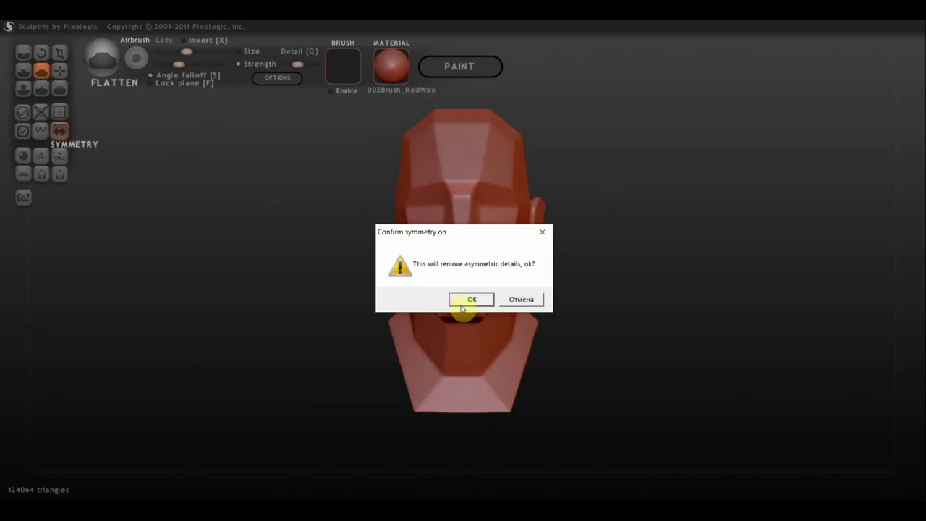
left_click(486, 299)
left_click_drag(575, 276, 429, 281)
mouse_move(516, 219)
left_mouse_down()
mouse_move(508, 205)
mouse_move(516, 219)
mouse_move(519, 210)
mouse_move(515, 227)
mouse_move(495, 223)
mouse_move(504, 225)
mouse_move(498, 210)
mouse_move(516, 217)
left_mouse_up()
mouse_move(508, 250)
left_mouse_down()
mouse_move(514, 232)
mouse_move(497, 256)
mouse_move(524, 207)
mouse_move(507, 212)
left_mouse_up()
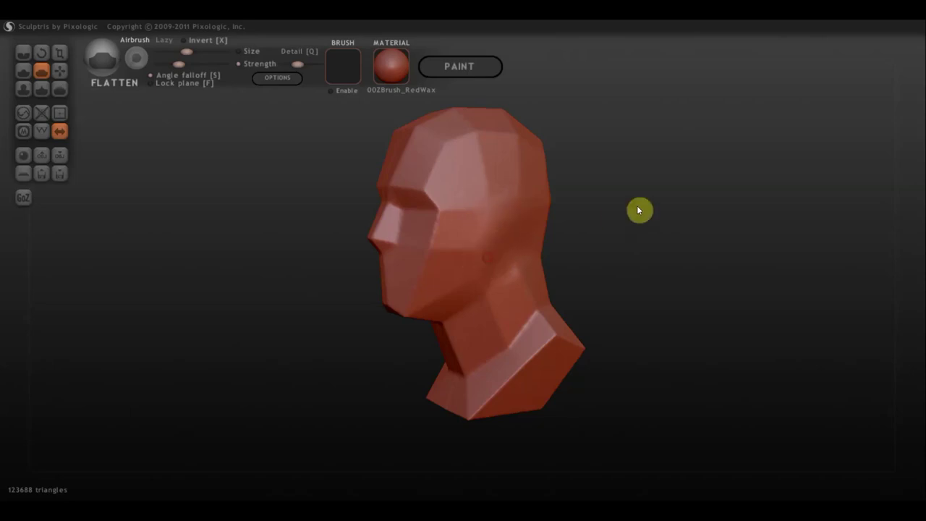
Flatten a dent along the nose bridge between the brows from a front view
mouse_move(639, 209)
left_mouse_down()
mouse_move(560, 229)
mouse_move(715, 220)
left_mouse_up()
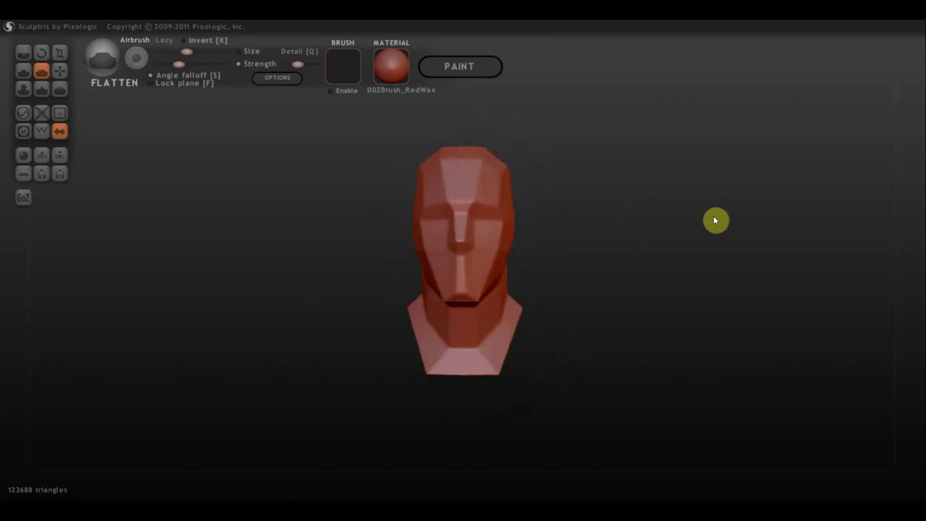
scroll(670, 231, "up", 2)
left_click_drag(628, 238, 636, 237, "shift")
scroll(621, 249, "up", 2)
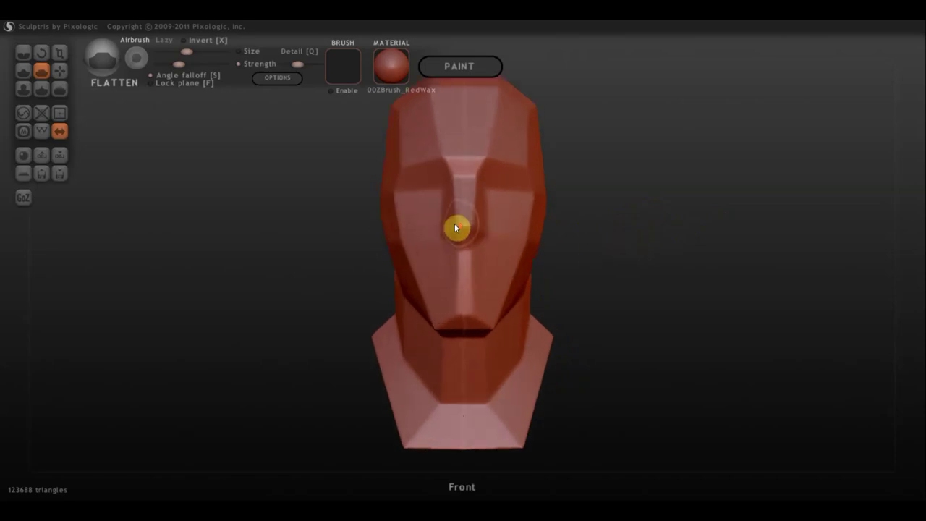
scroll(454, 224, "up", 3)
scroll(457, 207, "down", 1)
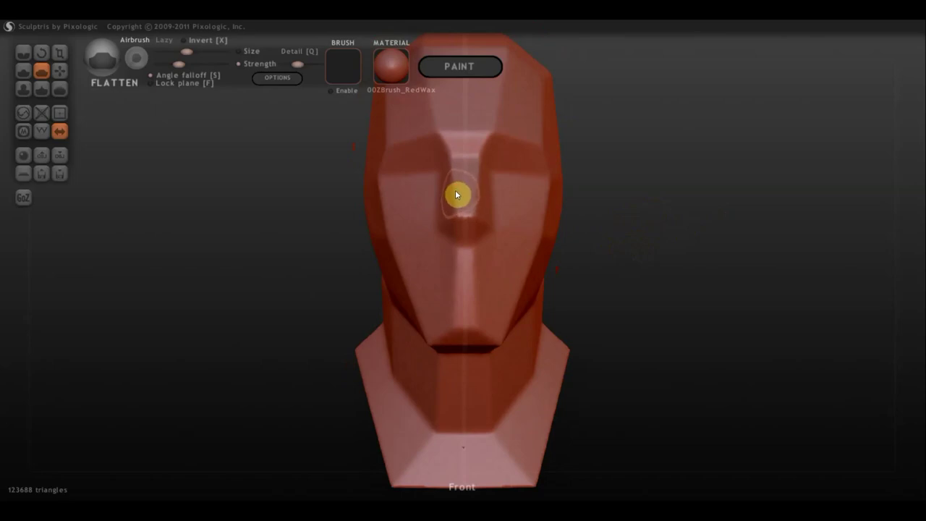
mouse_move(465, 215)
left_mouse_down()
mouse_move(466, 231)
mouse_move(469, 182)
mouse_move(439, 193)
left_mouse_up()
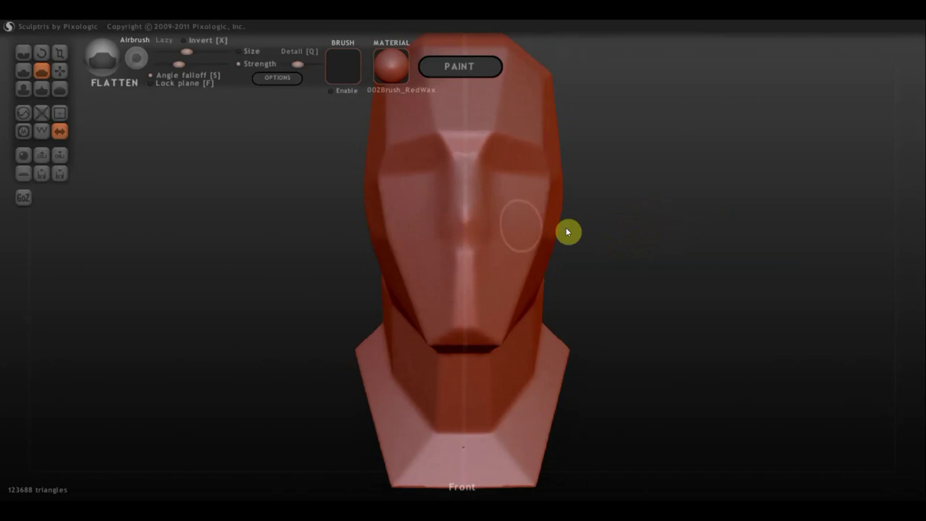
left_click_drag(569, 232, 757, 239)
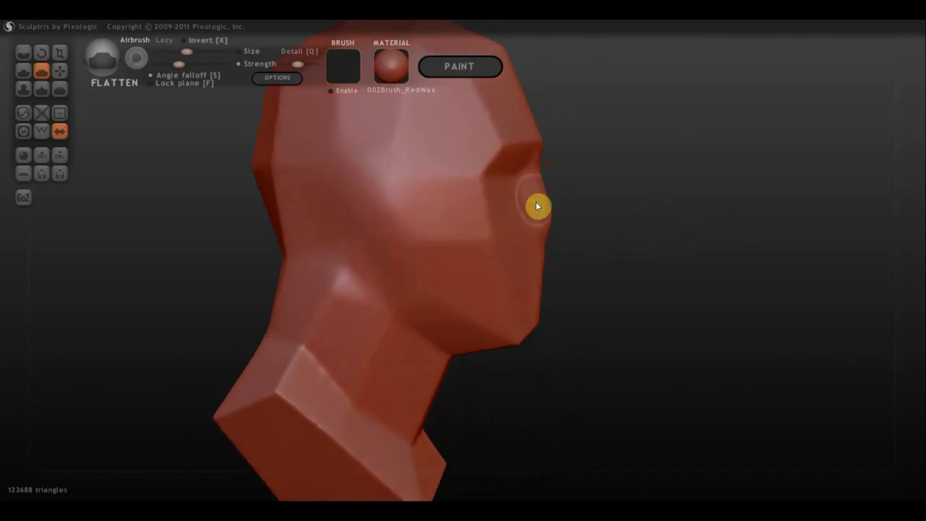
mouse_move(556, 212)
left_mouse_down()
mouse_move(591, 207)
mouse_move(546, 211)
mouse_move(571, 215)
mouse_move(439, 200)
left_mouse_up()
left_click_drag(549, 222, 605, 245, "shift")
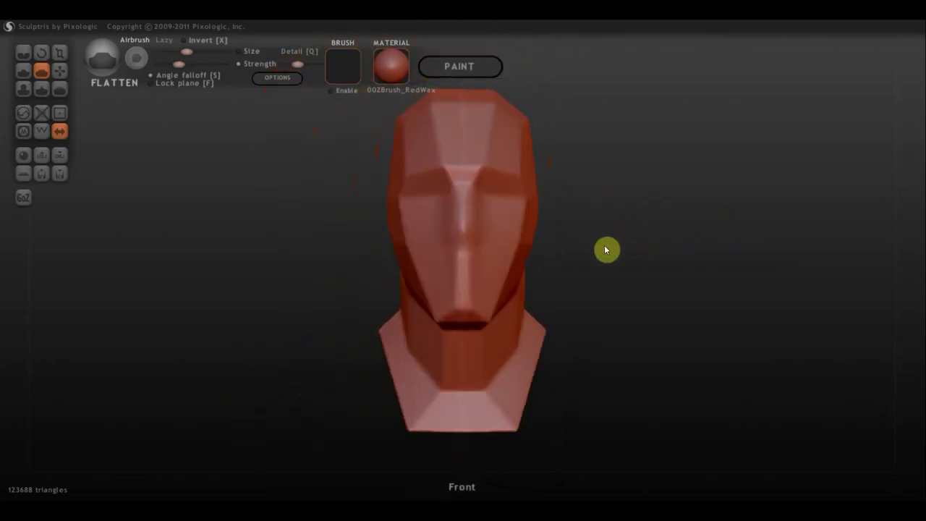
Switch to the Draw brush with Clay enabled and build a rounded bump at the nose tip
left_click(23, 71)
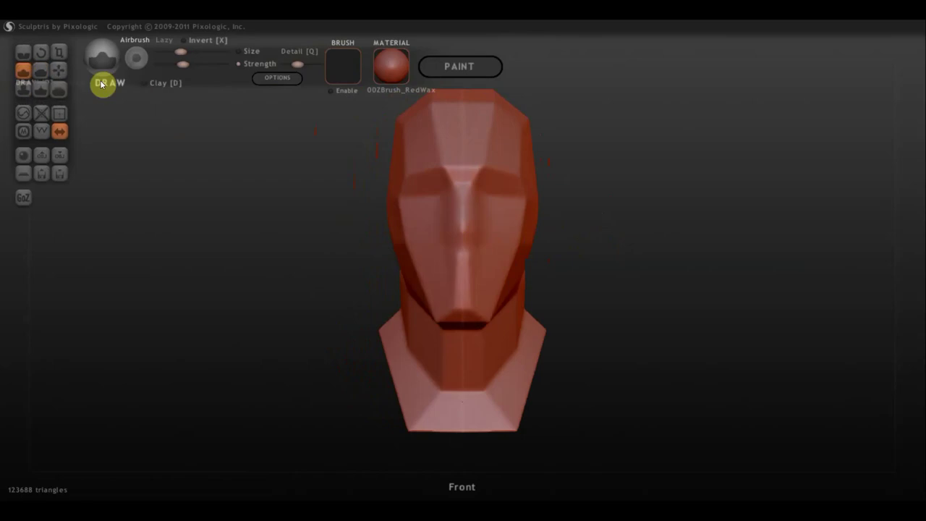
left_click(146, 83)
scroll(482, 253, "up", 3)
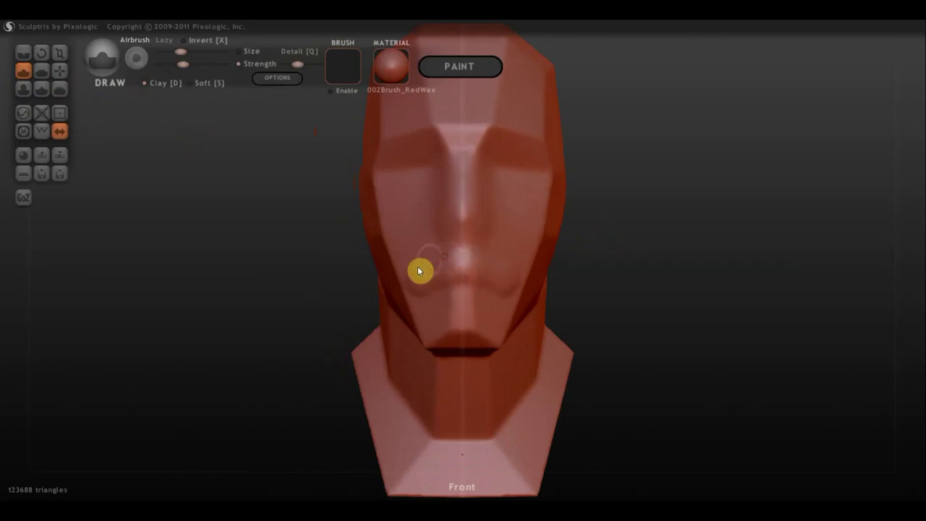
left_click_drag(405, 269, 419, 264)
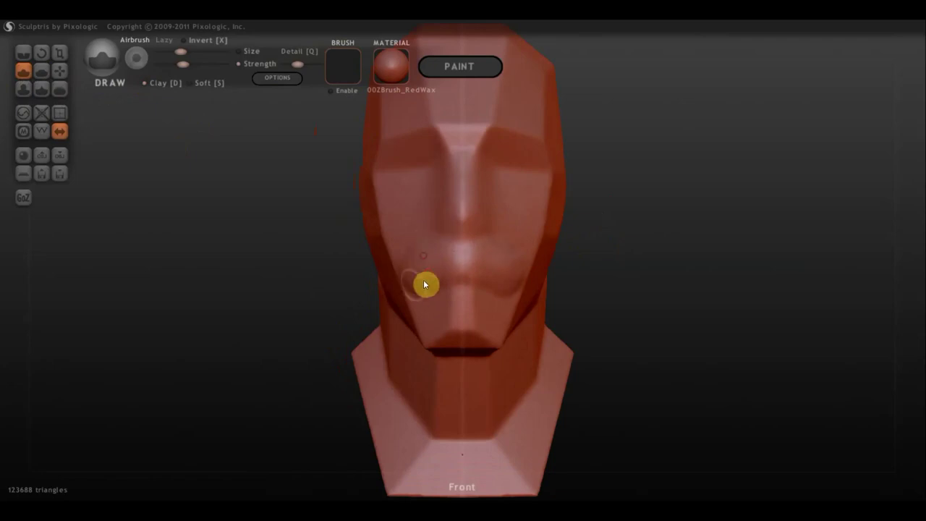
left_click_drag(646, 307, 430, 326)
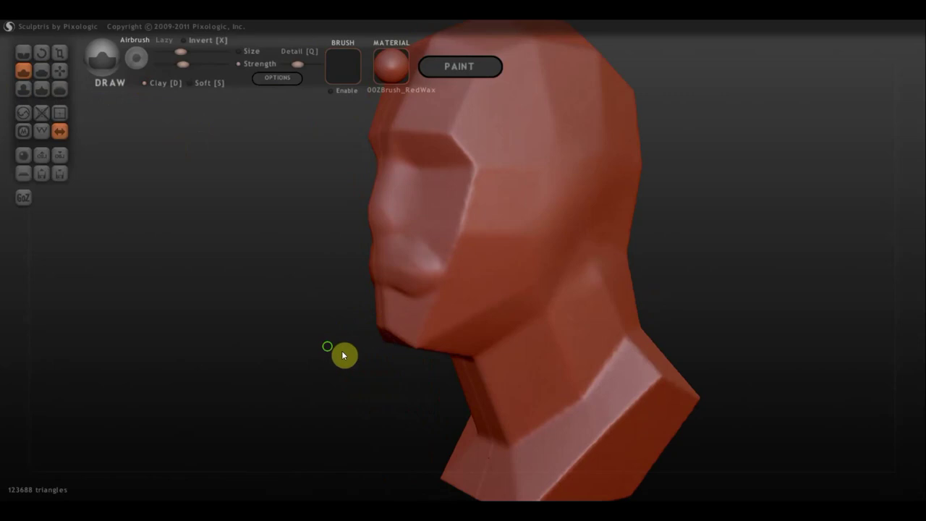
mouse_move(345, 355)
left_mouse_down()
mouse_move(631, 358)
mouse_move(87, 166)
left_mouse_up()
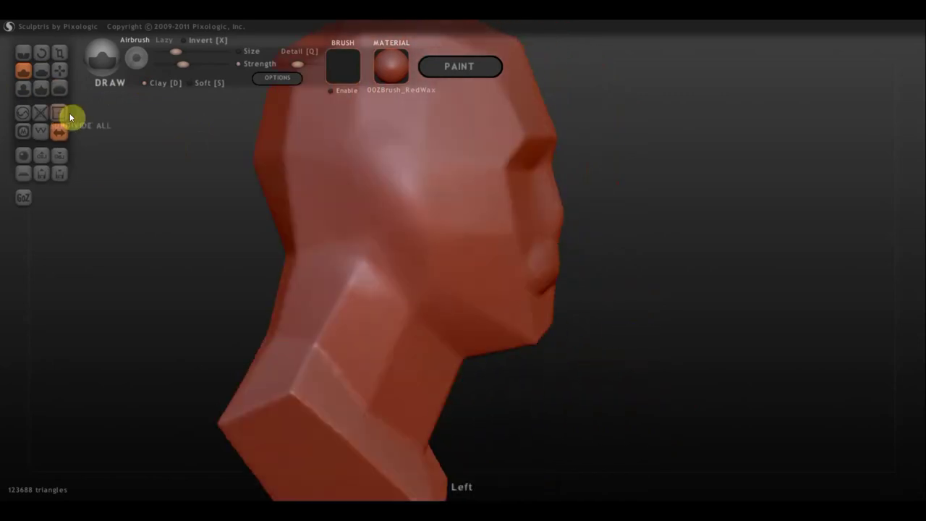
With the Grab brush, pull the chin, jaw and lips forward from the side
left_click(60, 70)
scroll(493, 219, "down", 5)
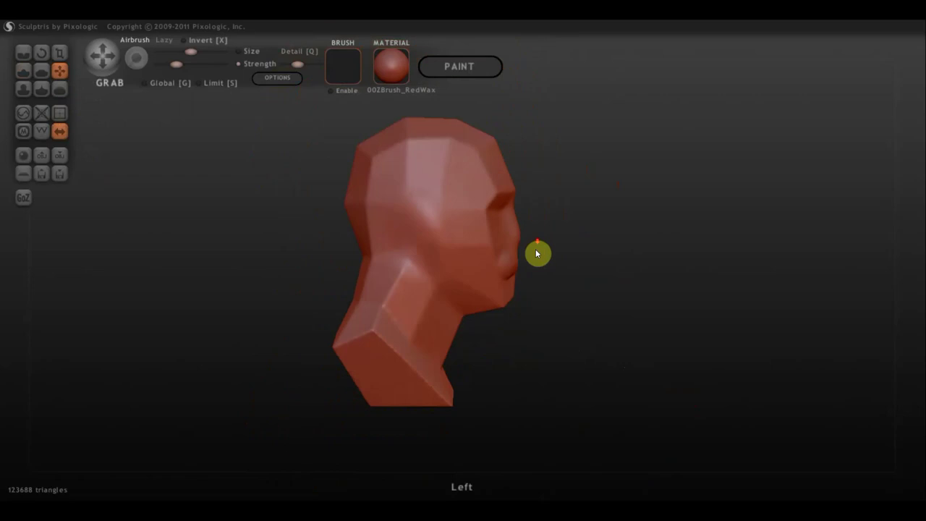
scroll(535, 249, "down", 3)
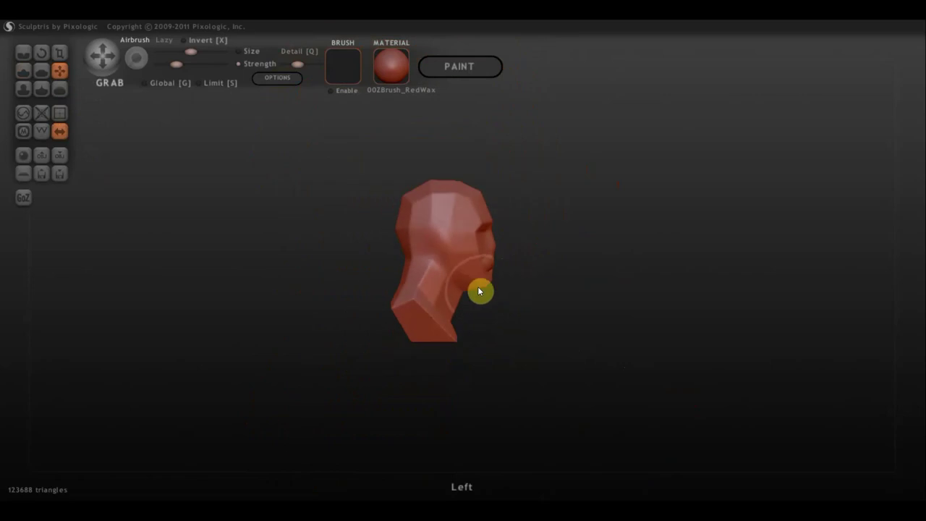
left_click_drag(478, 291, 490, 271)
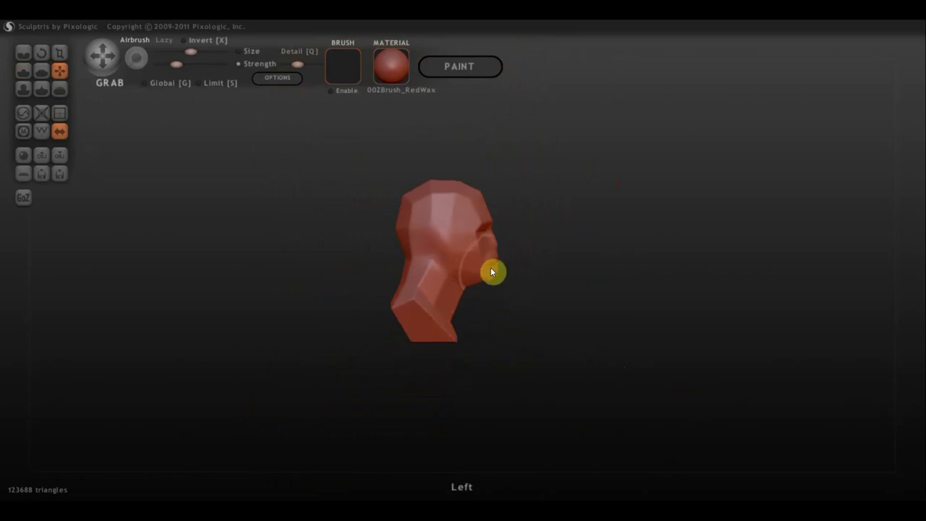
scroll(521, 253, "up", 3)
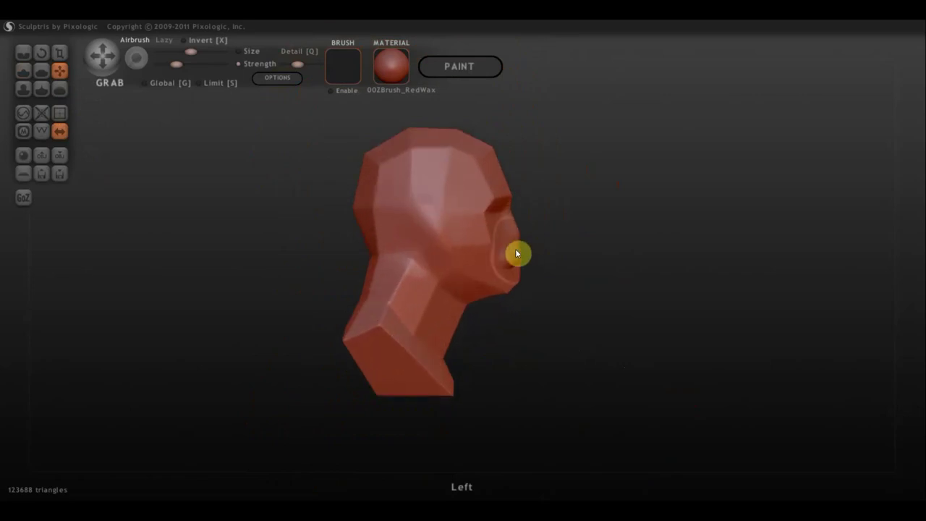
left_click_drag(528, 251, 527, 244)
left_click_drag(528, 240, 511, 217)
scroll(594, 331, "down", 2)
From the front, bulge the left mouth corner out and drag the area below the mouth down
left_click_drag(579, 332, 424, 341)
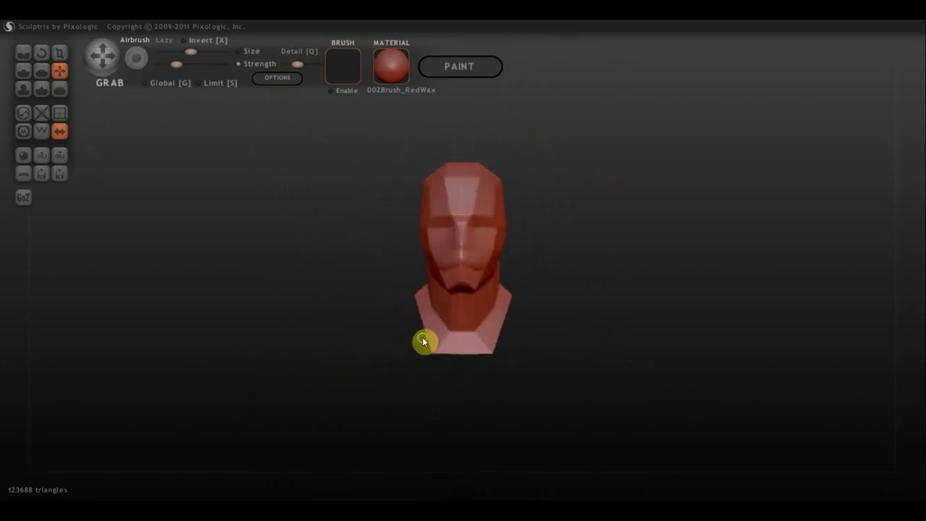
scroll(454, 285, "up", 2)
scroll(449, 273, "up", 2)
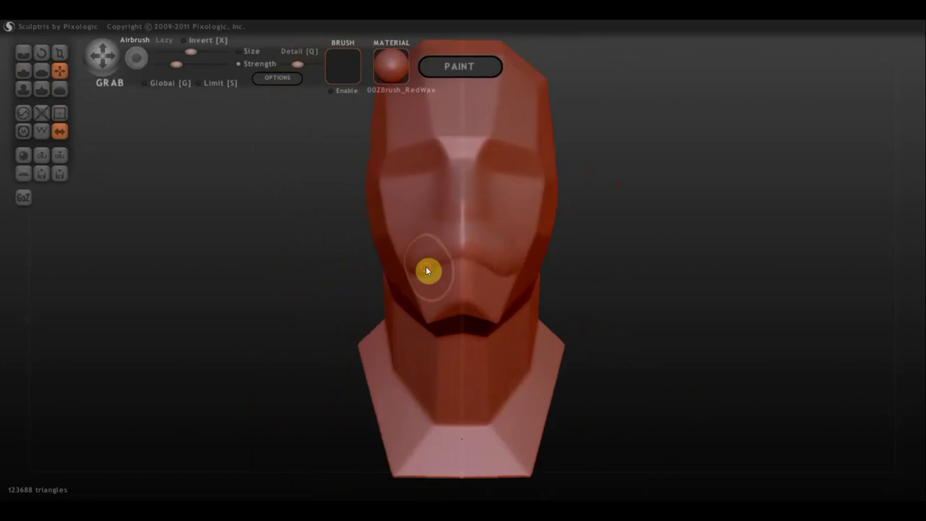
left_click_drag(410, 244, 420, 262)
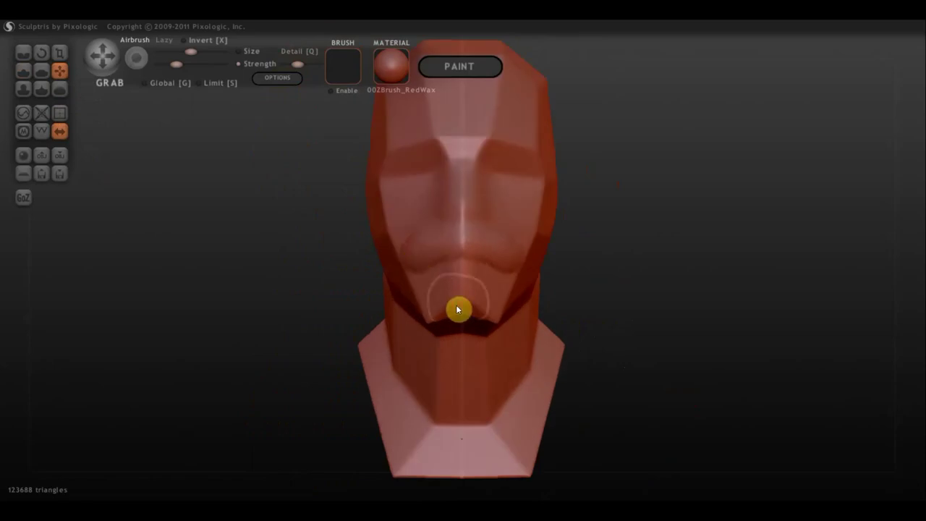
left_click_drag(456, 307, 458, 328)
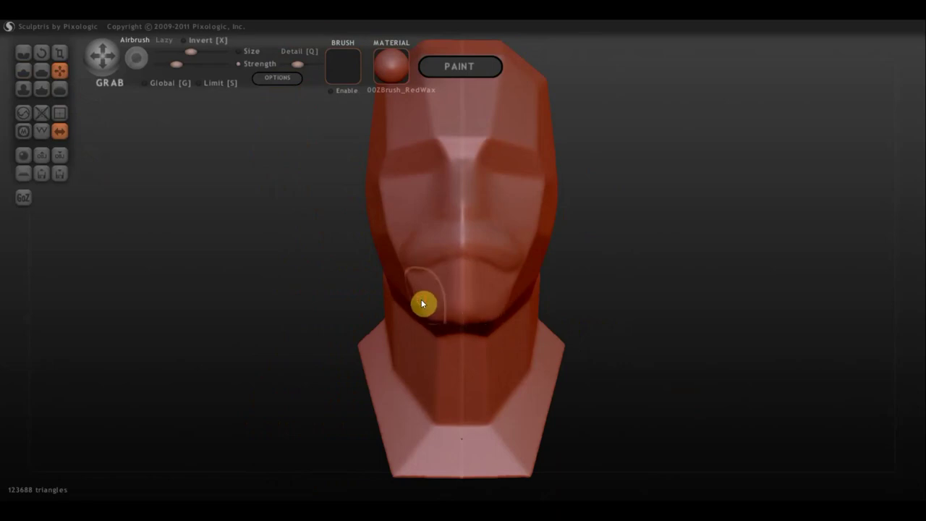
scroll(582, 271, "down", 3)
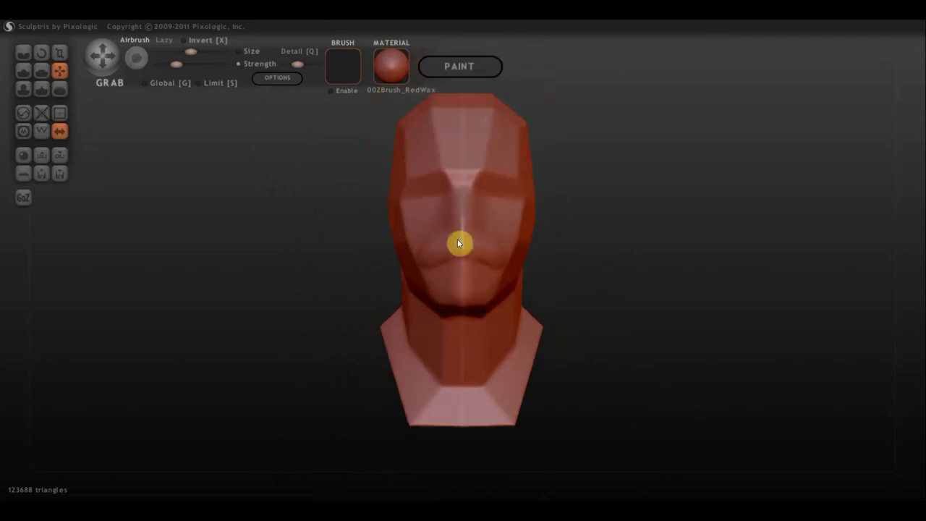
Smooth the lumpy nose bridge and cheek from a three-quarter view
left_click(23, 71)
mouse_move(206, 213)
left_mouse_down()
mouse_move(285, 222)
mouse_move(282, 215)
left_mouse_up()
scroll(521, 244, "up", 2)
scroll(594, 237, "up", 2)
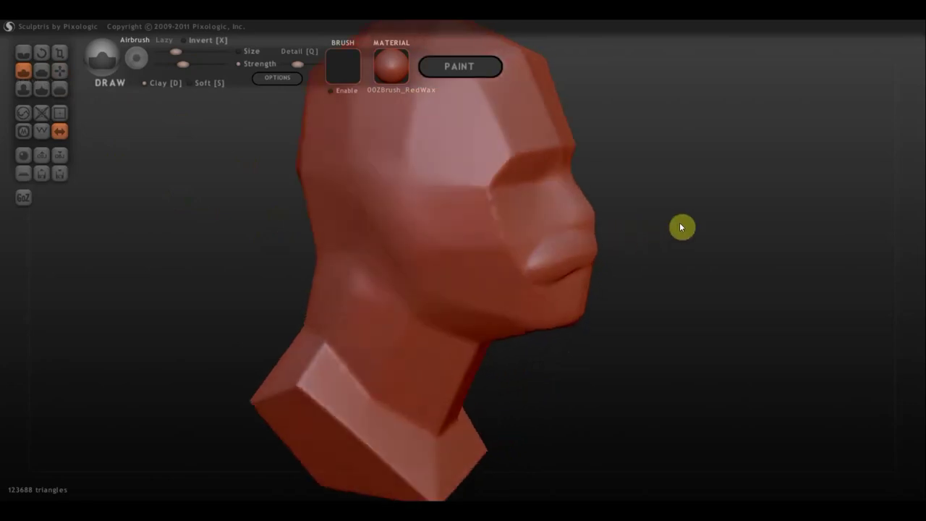
mouse_move(683, 225)
left_mouse_down()
mouse_move(420, 228)
mouse_move(455, 177)
left_mouse_up()
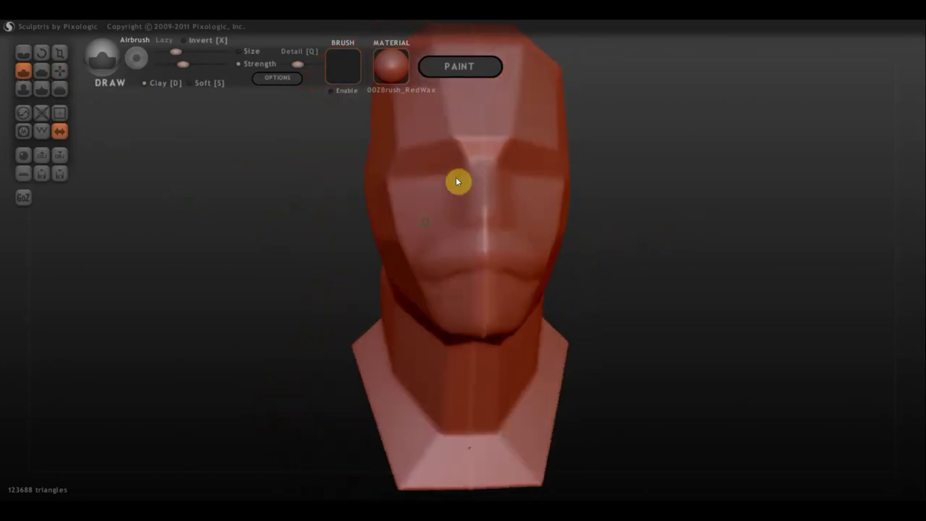
scroll(465, 170, "down", 2)
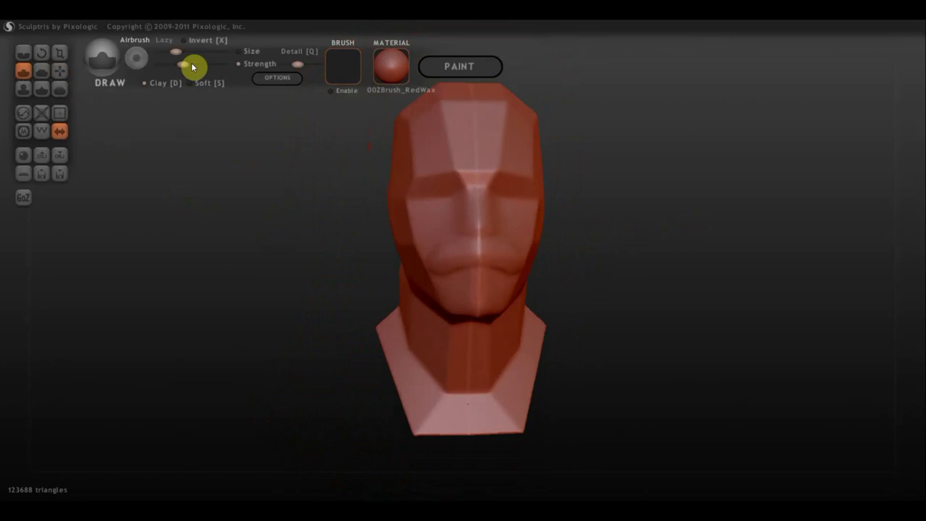
scroll(463, 206, "up", 2)
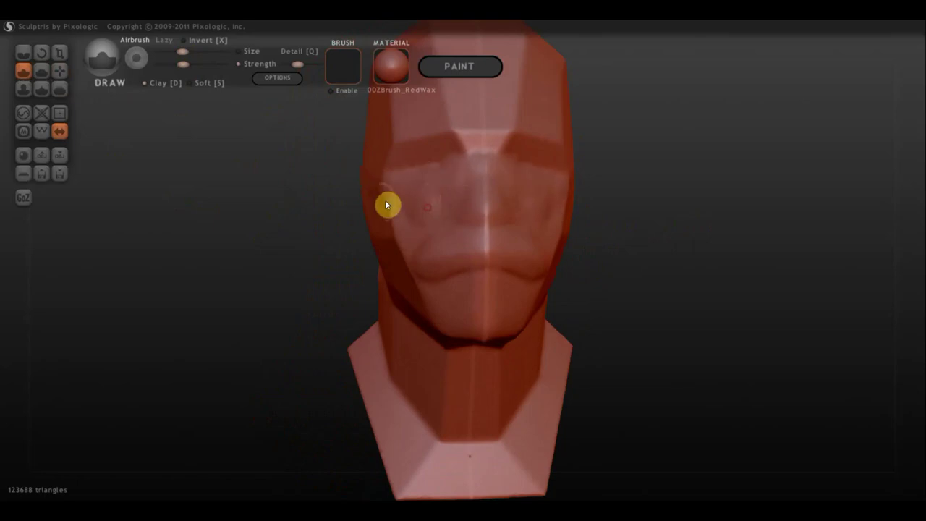
left_click_drag(608, 215, 730, 216)
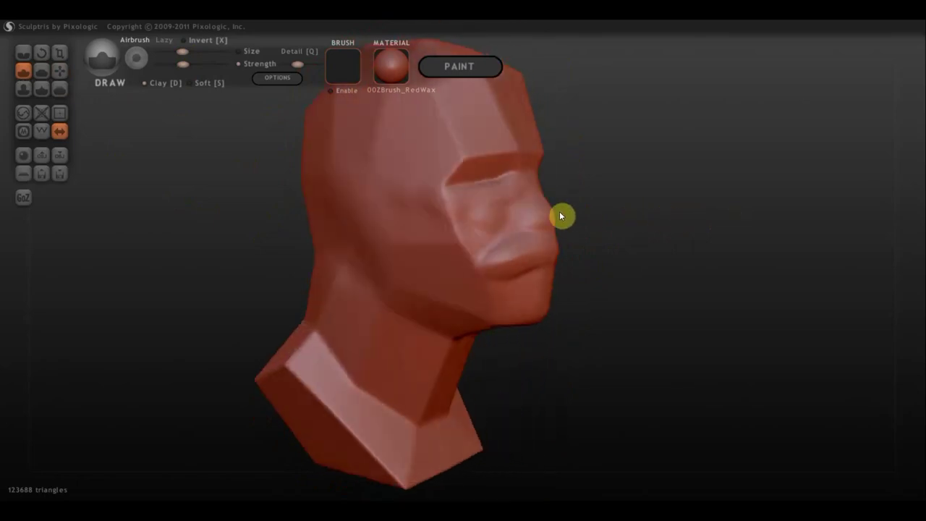
mouse_move(518, 202)
left_mouse_down("shift")
mouse_move(445, 234)
mouse_move(478, 213)
mouse_move(453, 210)
mouse_move(459, 239)
mouse_move(451, 244)
mouse_move(453, 222)
mouse_move(504, 208)
mouse_move(461, 259)
mouse_move(547, 259)
mouse_move(465, 252)
left_mouse_up("shift")
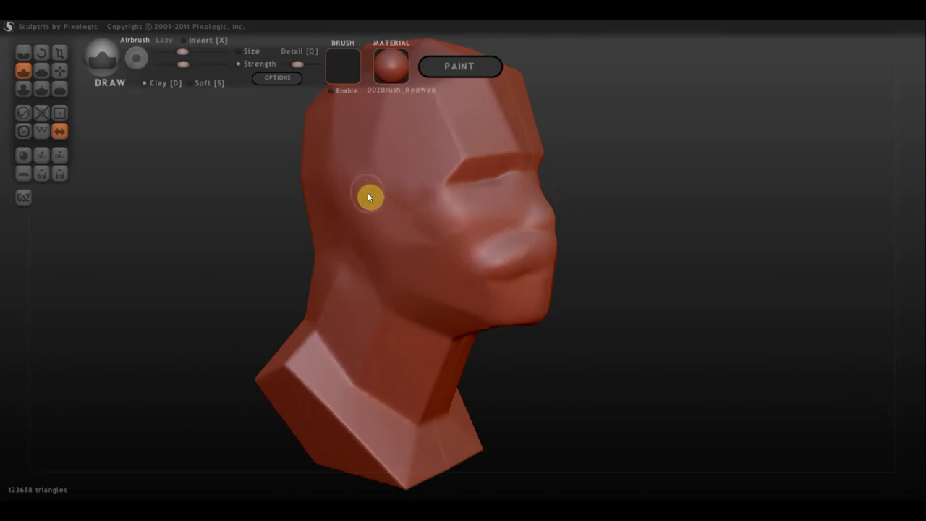
scroll(383, 206, "down", 2)
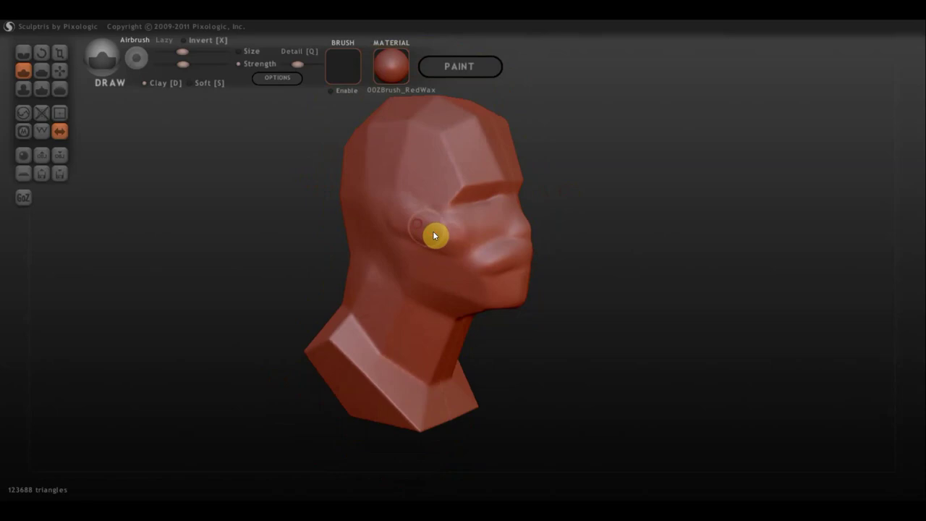
left_click_drag(611, 224, 471, 225)
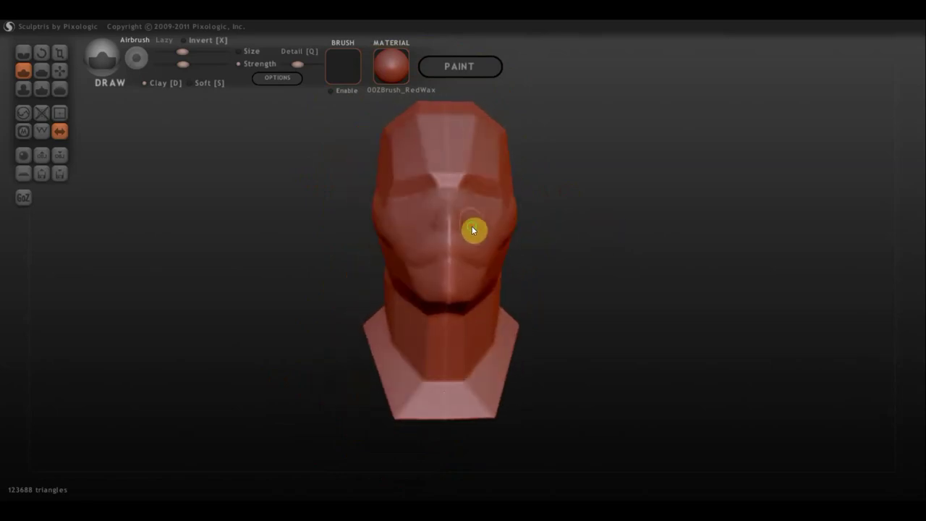
With the Grab brush, pull the side of the head outward into an ear bulge
left_click(60, 70)
scroll(390, 232, "down", 2)
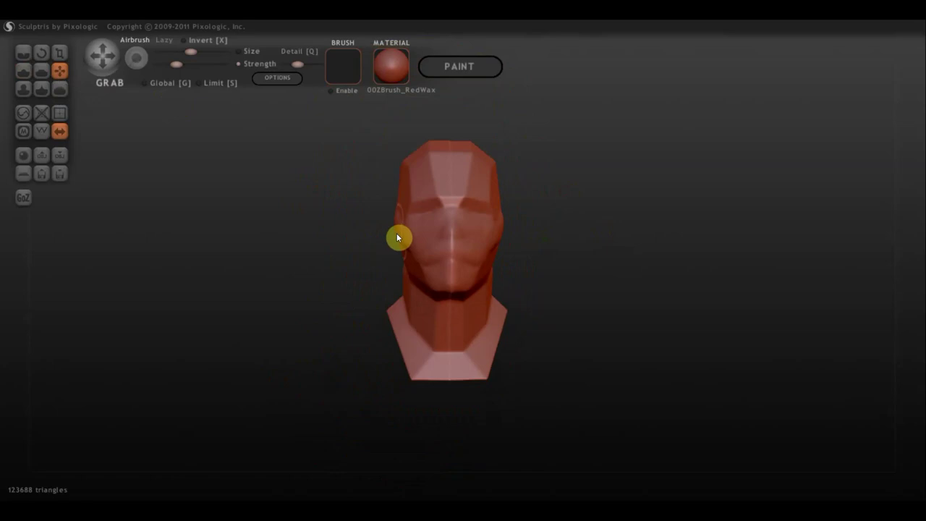
scroll(400, 238, "down", 1)
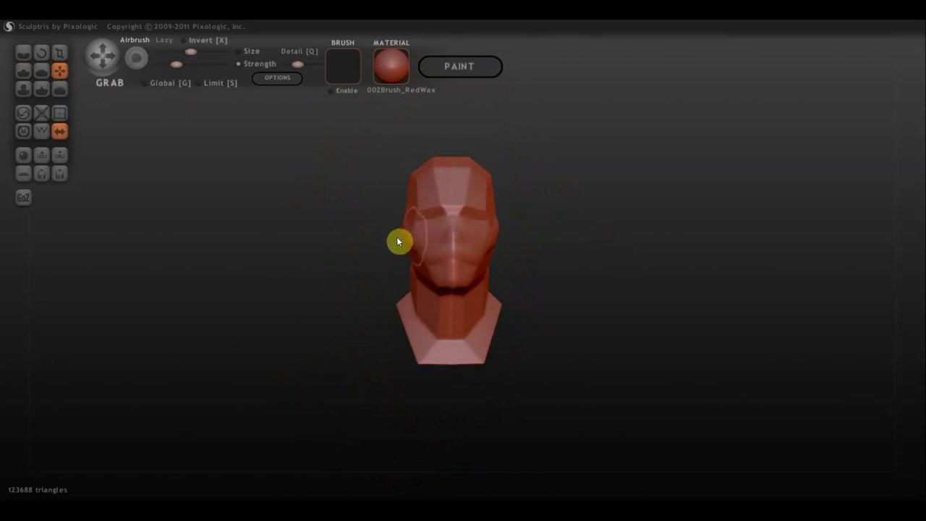
left_click_drag(407, 241, 390, 237)
scroll(532, 228, "up", 2)
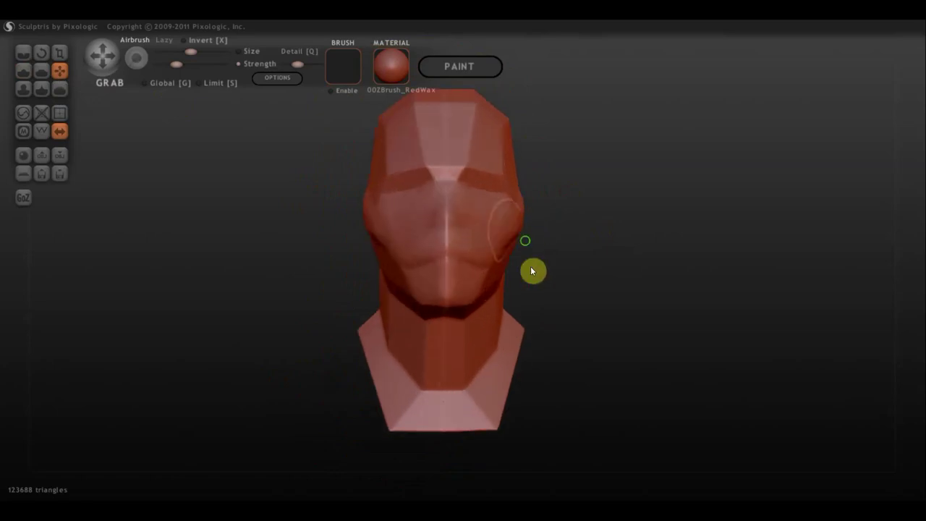
mouse_move(530, 266)
left_mouse_down()
mouse_move(544, 341)
mouse_move(538, 295)
left_mouse_up()
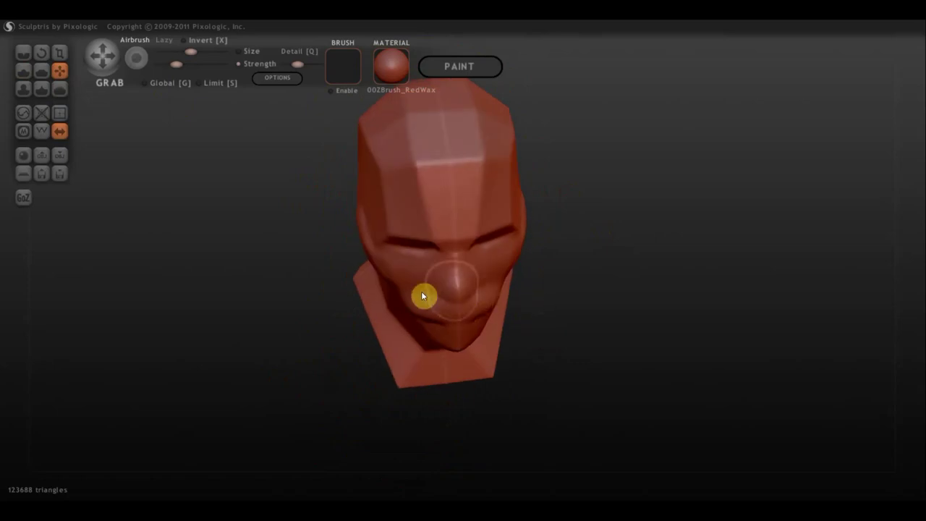
left_click_drag(414, 283, 387, 294)
Dismiss the advertisement pop-up and pull the chin and lower lip slightly down in profile
mouse_move(492, 279)
left_mouse_down()
mouse_move(515, 285)
mouse_move(413, 253)
left_mouse_up()
scroll(454, 290, "up", 2)
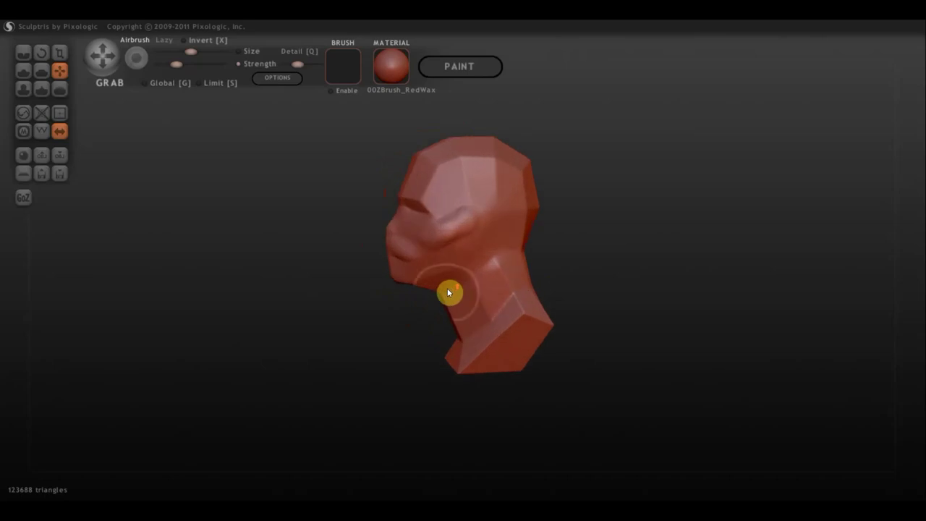
scroll(447, 290, "up", 2)
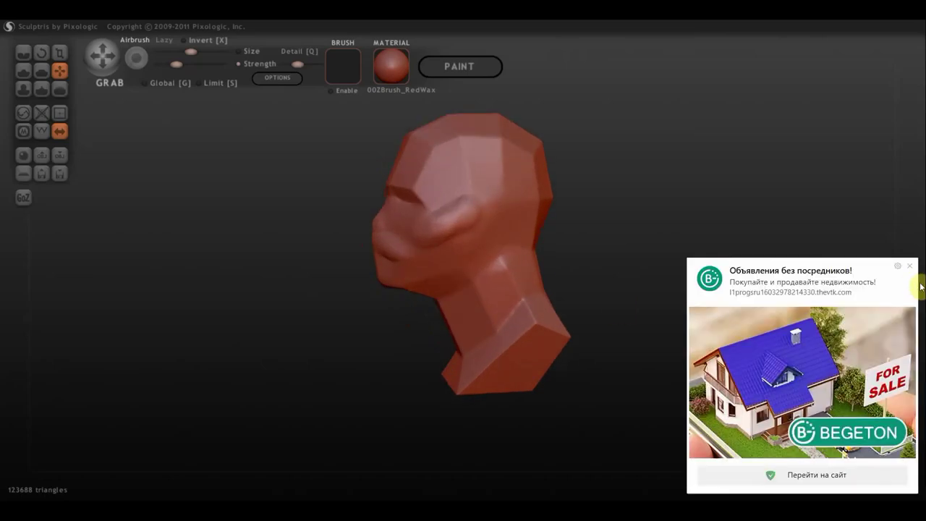
left_click(908, 265)
scroll(471, 296, "down", 2)
scroll(468, 302, "down", 1)
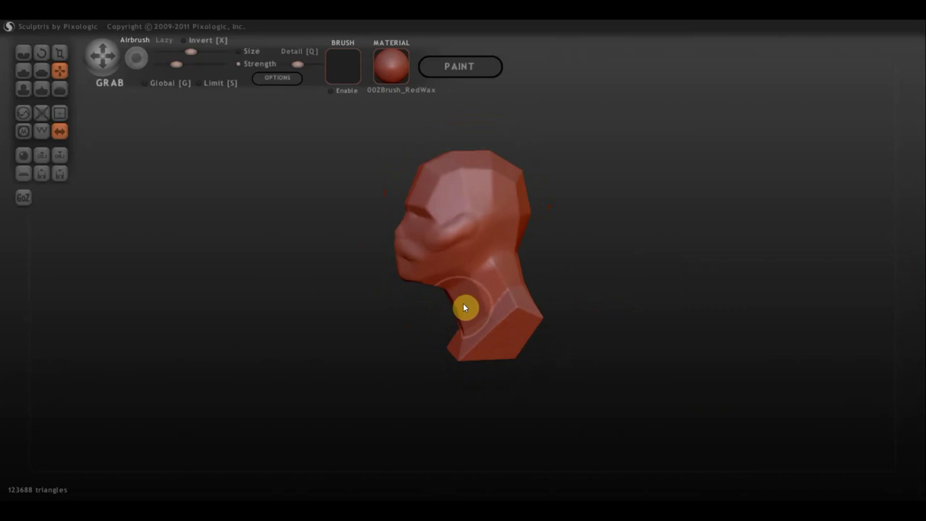
scroll(404, 277, "up", 2)
left_click_drag(403, 278, 398, 305)
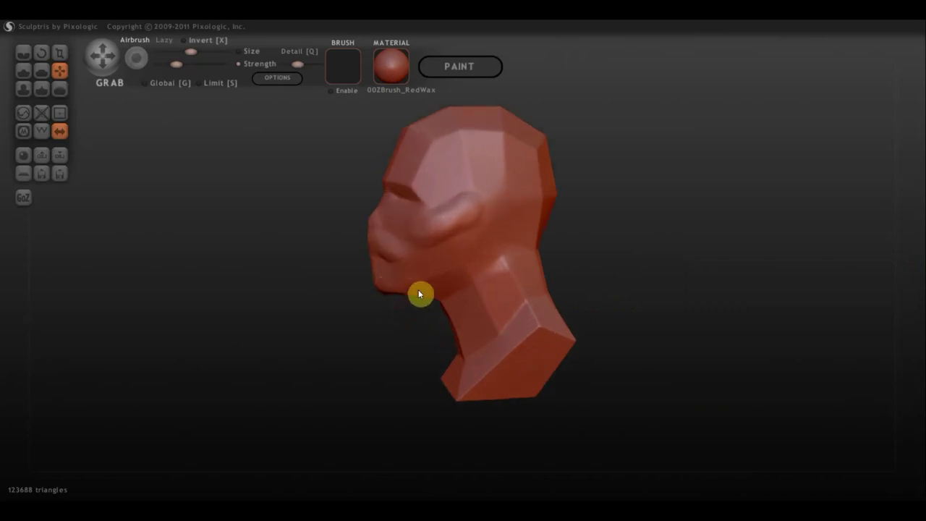
Add clay along the lower cheek and jawline with the Draw brush
left_click(30, 72)
scroll(418, 271, "up", 2)
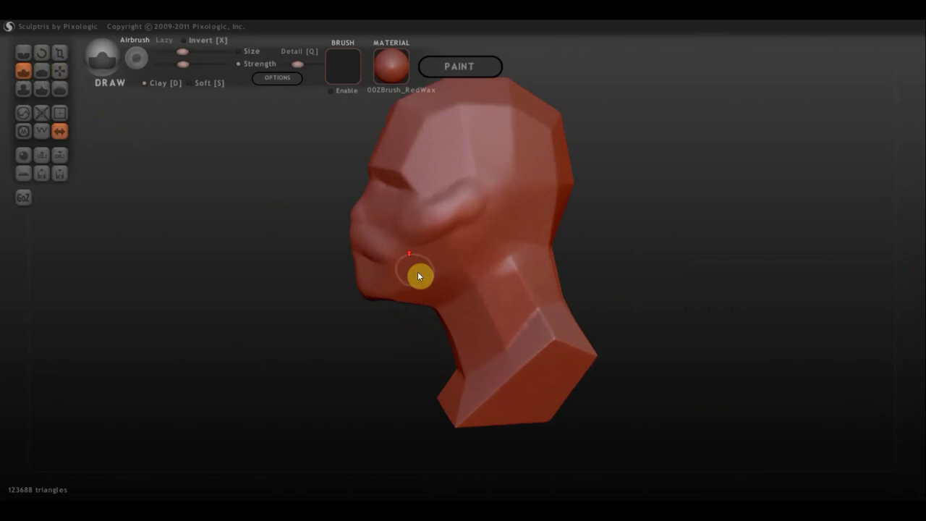
scroll(442, 269, "down", 3)
mouse_move(464, 268)
left_mouse_down()
mouse_move(432, 287)
mouse_move(437, 278)
mouse_move(423, 281)
mouse_move(458, 270)
mouse_move(470, 278)
mouse_move(401, 294)
left_mouse_up()
mouse_move(289, 285)
left_mouse_down()
mouse_move(407, 289)
mouse_move(515, 268)
mouse_move(483, 268)
left_mouse_up()
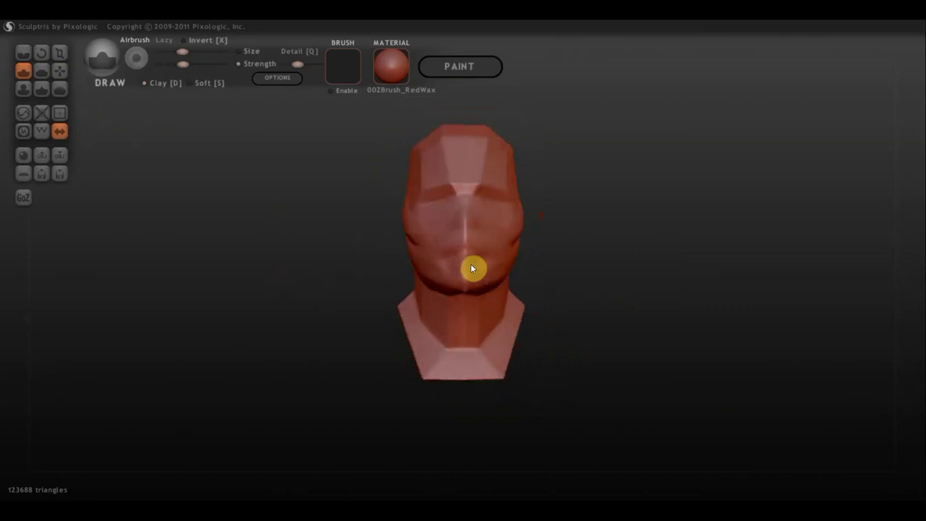
scroll(557, 250, "up", 3)
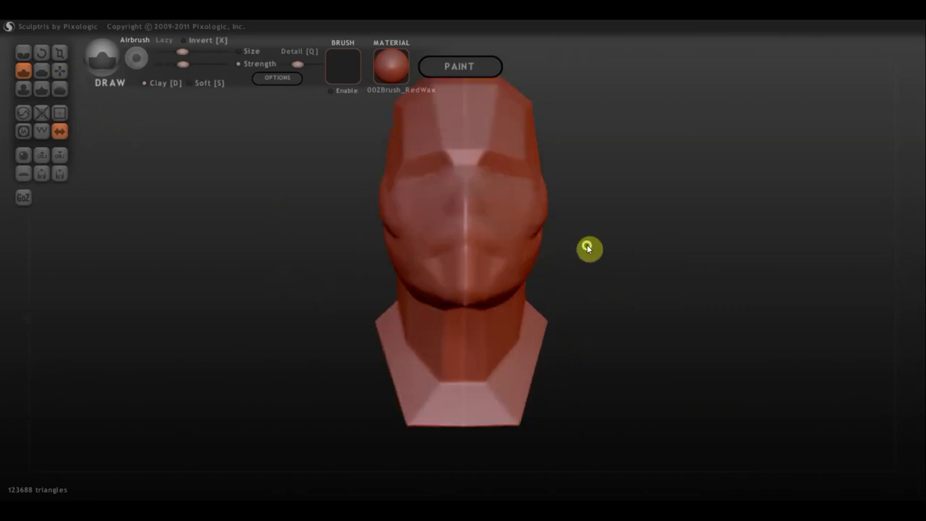
With the Crease brush, carve a lip line, a brow crease and a left cheek crease
left_click_drag(588, 247, 556, 250)
left_click(23, 54)
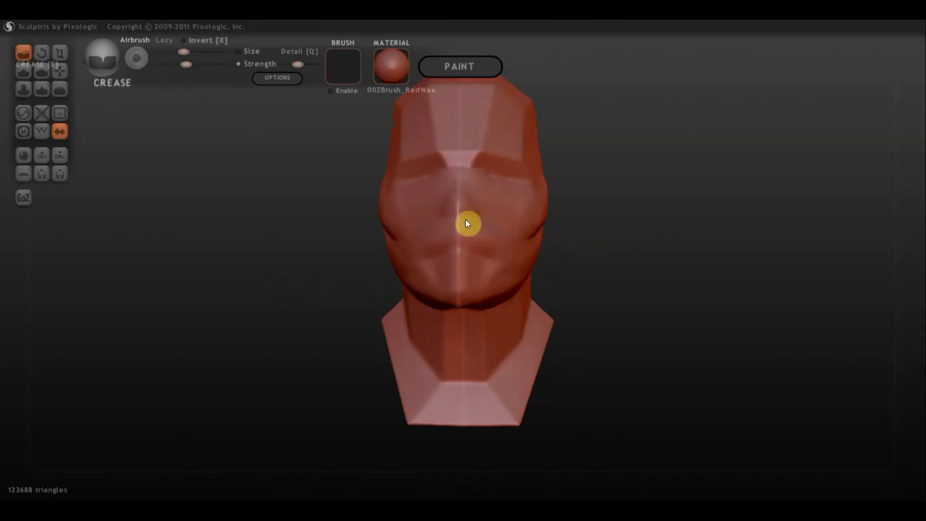
left_click_drag(471, 253, 434, 251)
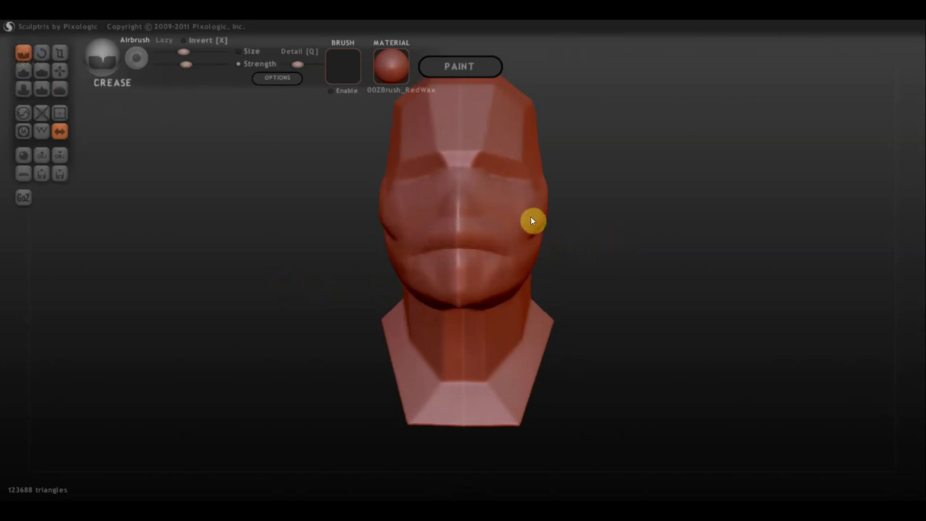
left_click_drag(554, 209, 591, 219)
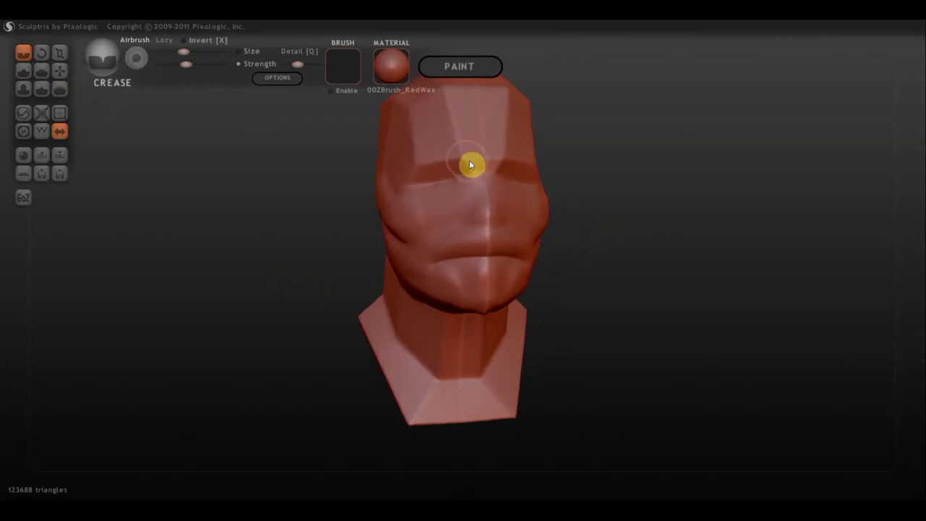
left_click_drag(469, 165, 389, 182)
left_click_drag(384, 187, 391, 239)
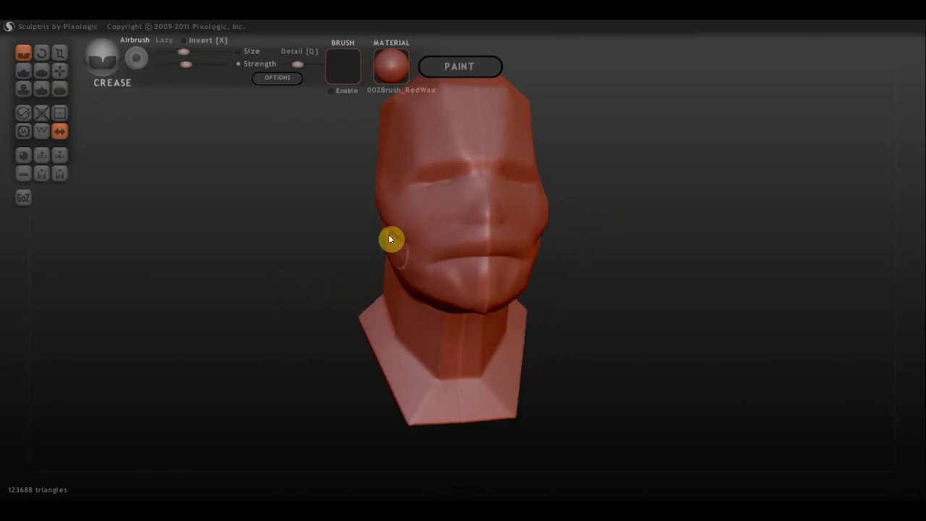
Crease a fold from the nose to the upper lip and a line under the lower lip
left_click_drag(671, 200, 781, 205)
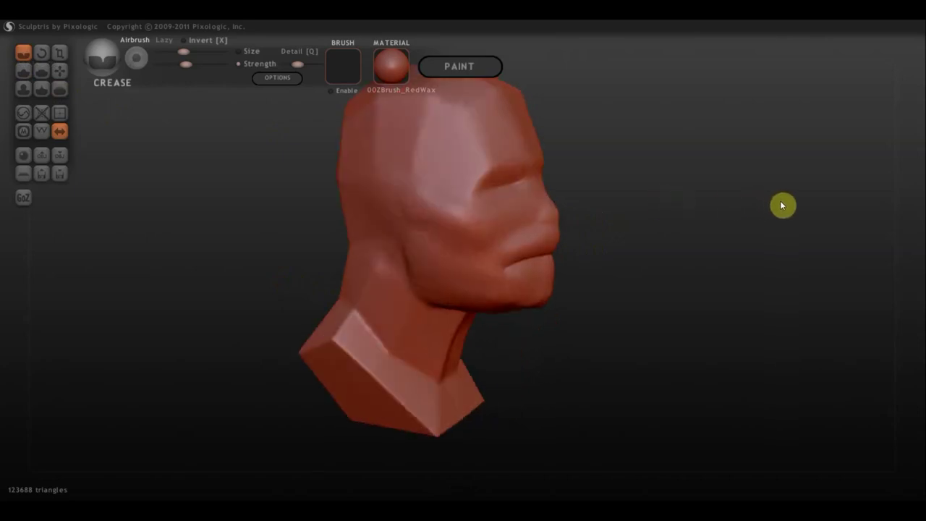
scroll(610, 221, "up", 2)
scroll(606, 210, "up", 4)
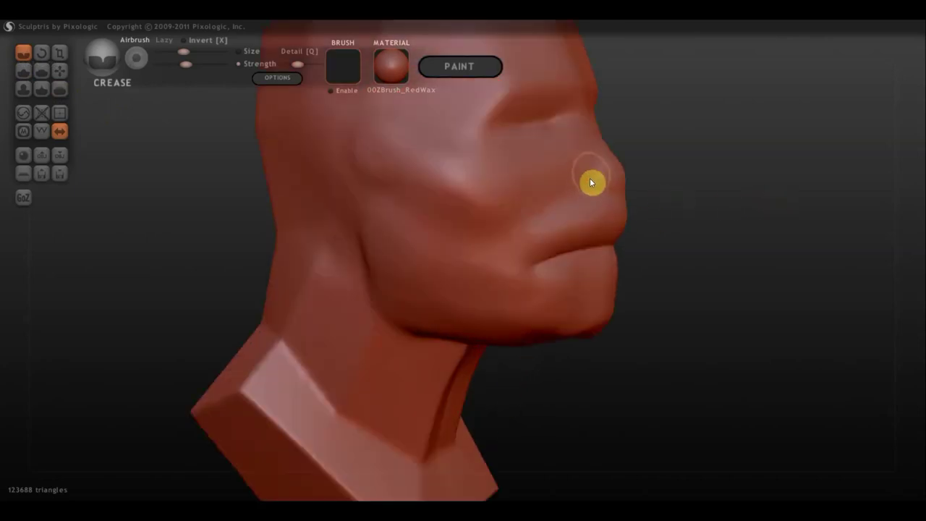
left_click_drag(589, 182, 521, 238)
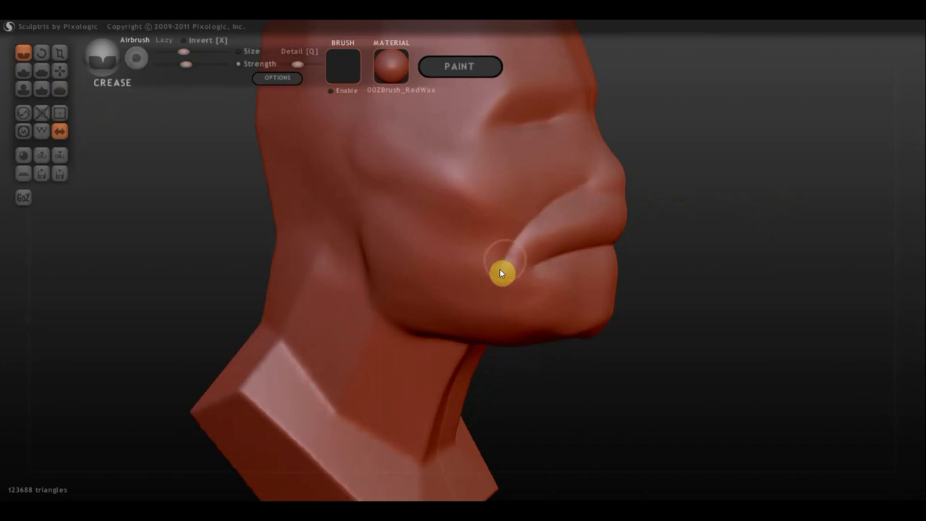
scroll(544, 270, "down", 3)
mouse_move(671, 248)
left_mouse_down()
mouse_move(552, 264)
mouse_move(537, 252)
left_mouse_up()
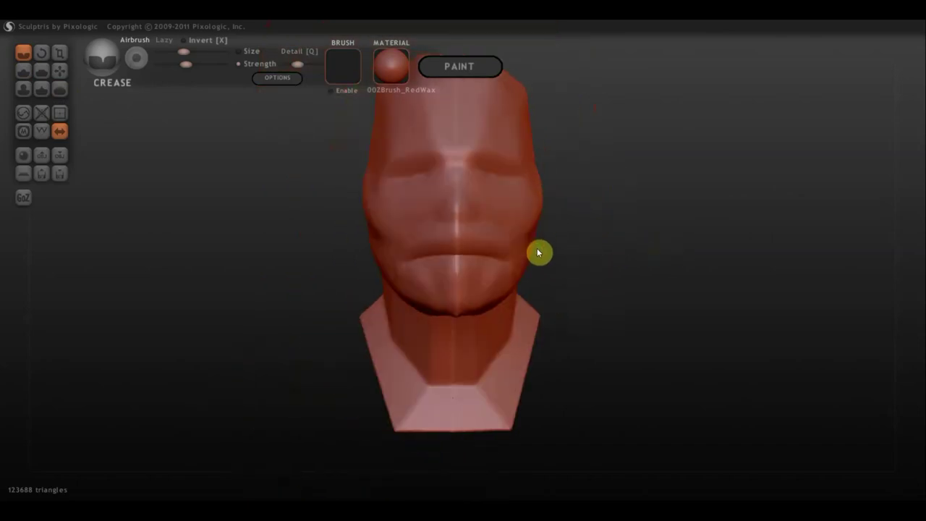
left_click_drag(474, 284, 434, 283)
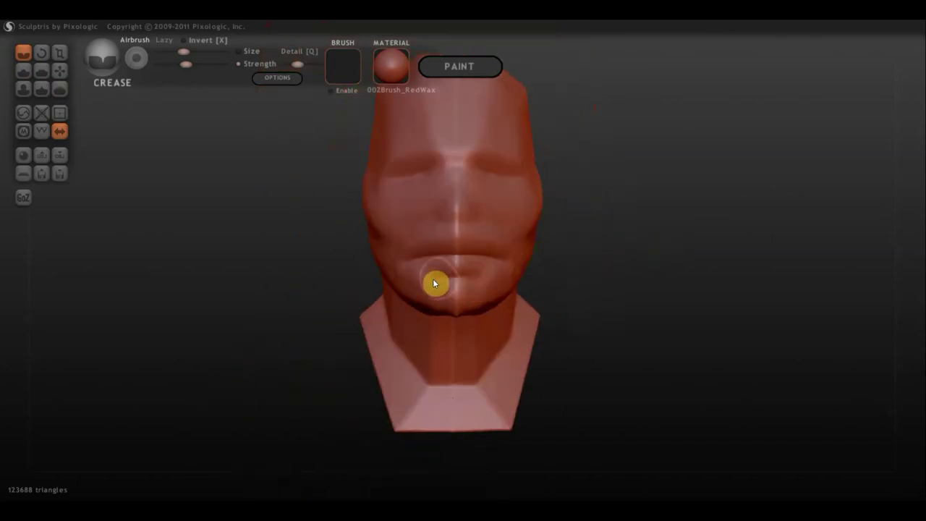
With the Draw brush, sculpt a small hollow on the nose
left_click(23, 70)
scroll(408, 257, "up", 2)
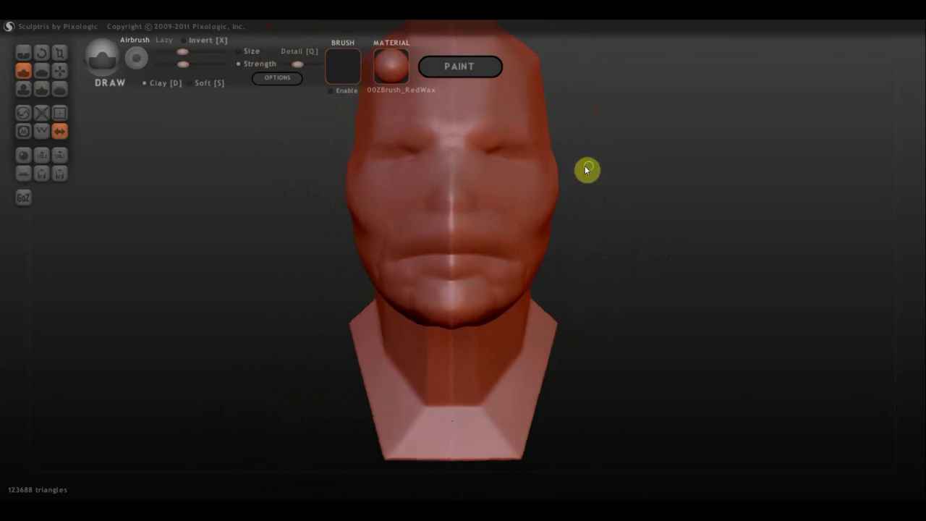
left_click_drag(586, 170, 500, 188)
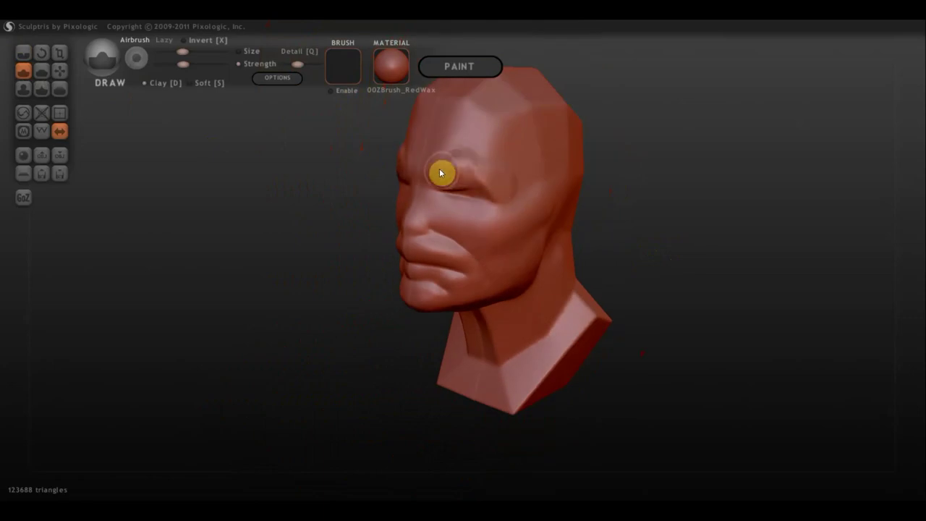
mouse_move(473, 186)
left_mouse_down()
mouse_move(589, 142)
mouse_move(565, 161)
mouse_move(524, 139)
left_mouse_up()
scroll(496, 178, "up", 3)
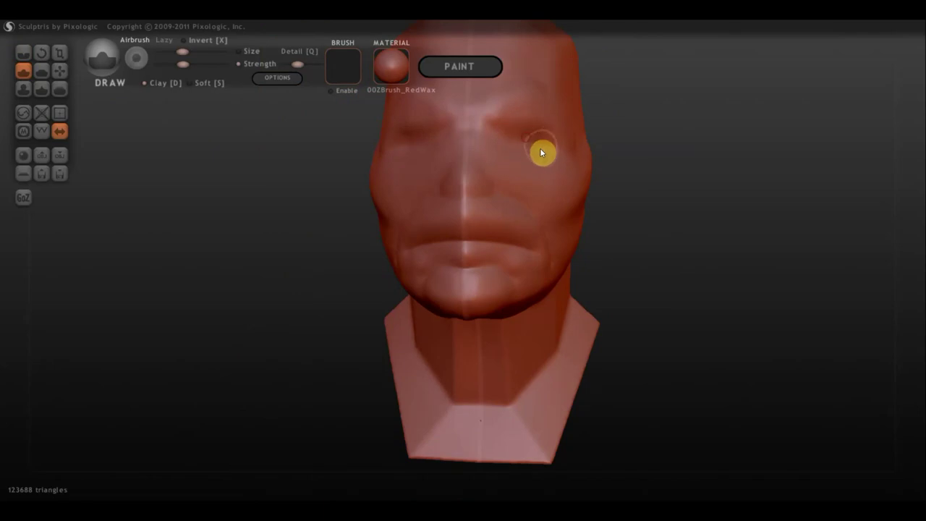
right_click_drag(540, 148, 591, 162)
mouse_move(508, 196)
right_mouse_down()
mouse_move(541, 190)
mouse_move(524, 193)
right_mouse_up()
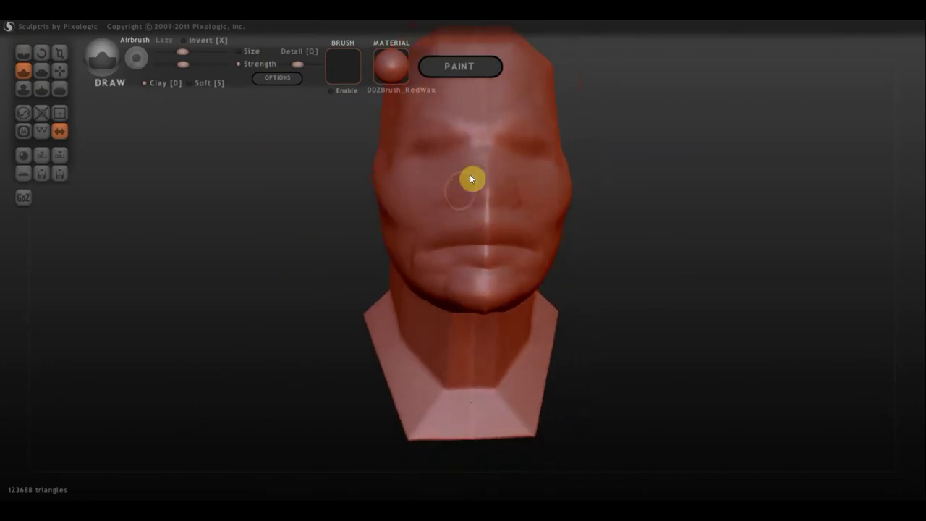
mouse_move(469, 176)
left_mouse_down()
mouse_move(440, 198)
mouse_move(492, 200)
mouse_move(444, 206)
left_mouse_up()
Orbit behind the head and smooth the faceting along the neck
left_click_drag(564, 216, 727, 217)
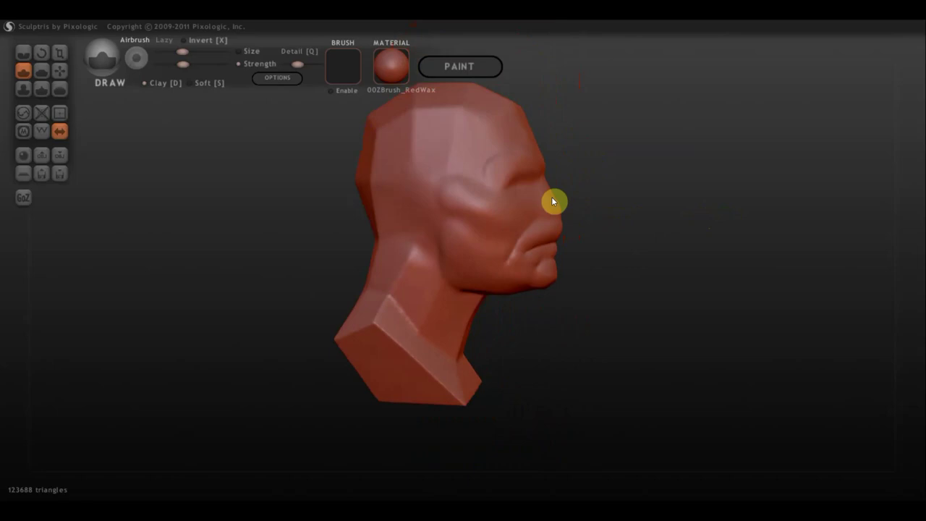
mouse_move(554, 200)
left_mouse_down()
mouse_move(686, 211)
mouse_move(477, 181)
left_mouse_up()
scroll(479, 182, "down", 3)
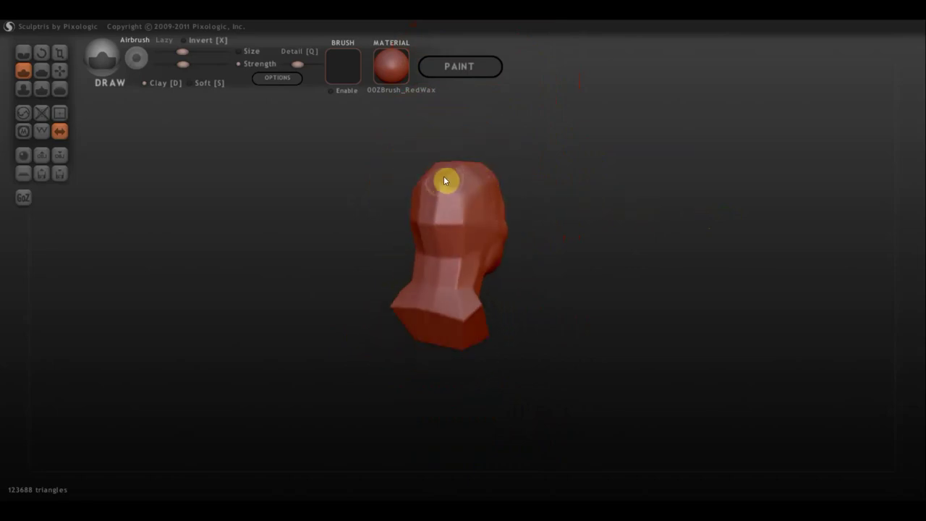
mouse_move(435, 273)
left_mouse_down()
mouse_move(465, 295)
mouse_move(458, 233)
left_mouse_up()
mouse_move(603, 209)
left_mouse_down()
mouse_move(610, 217)
mouse_move(459, 215)
mouse_move(382, 196)
mouse_move(395, 206)
left_mouse_up()
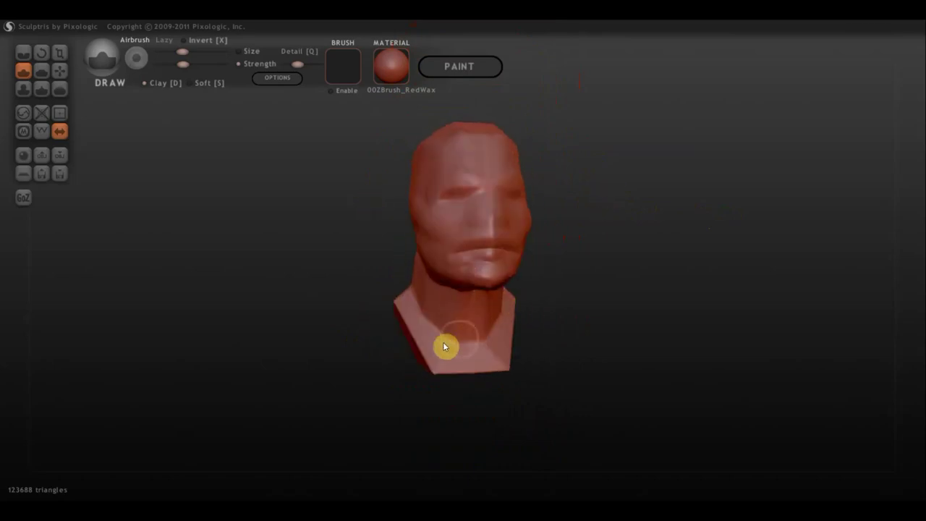
scroll(515, 256, "up", 2)
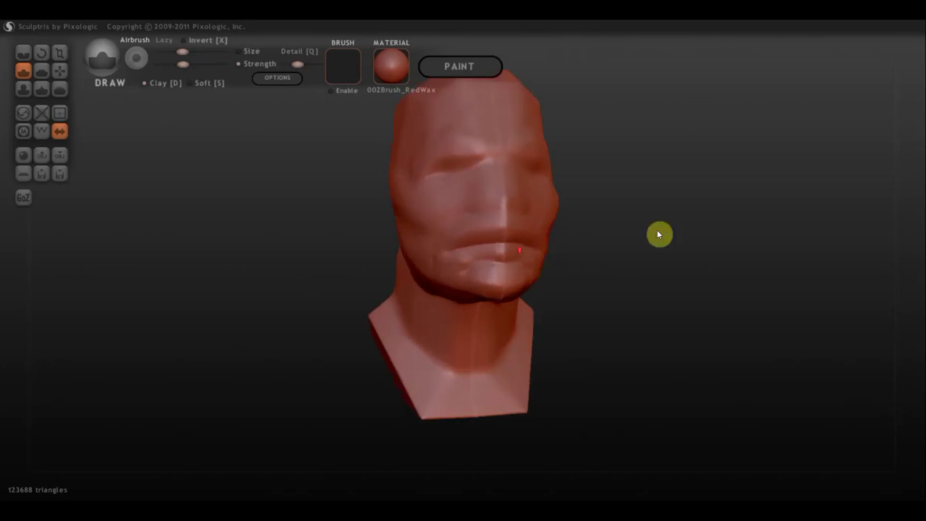
left_click_drag(657, 229, 620, 233)
mouse_move(530, 168)
left_mouse_down()
mouse_move(626, 149)
mouse_move(579, 271)
left_mouse_up()
Carve deeper creases around the eye socket and brow with the Crease brush, orbiting to check the face
left_click(26, 53)
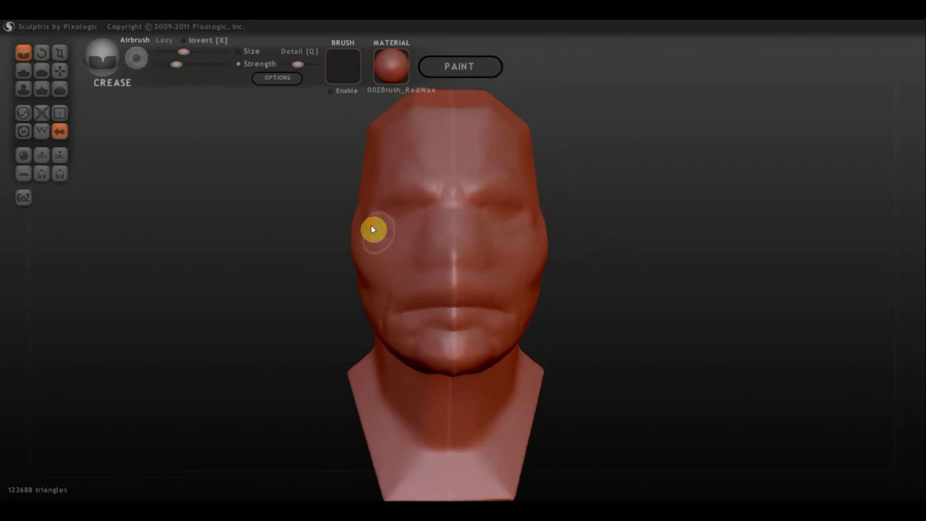
mouse_move(248, 190)
left_mouse_down()
mouse_move(362, 202)
mouse_move(448, 228)
left_mouse_up()
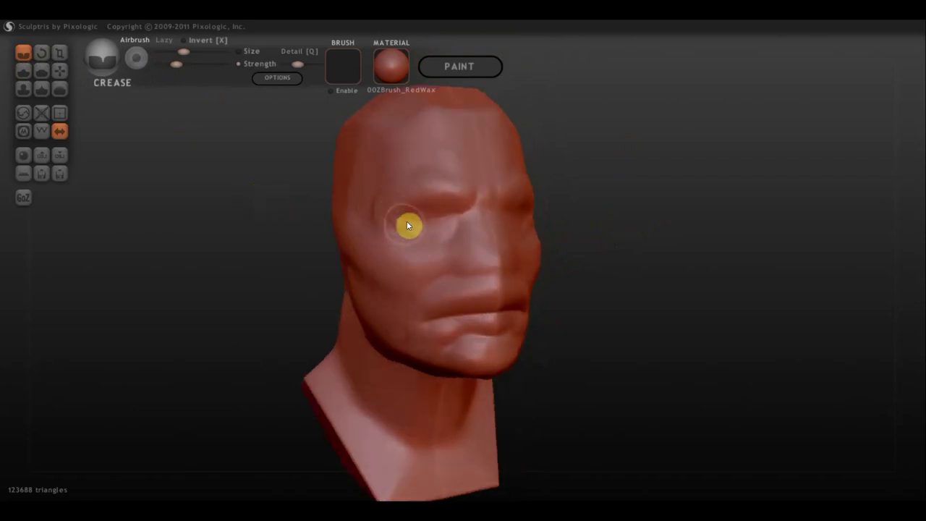
left_click_drag(399, 224, 480, 195)
left_click_drag(678, 208, 637, 201)
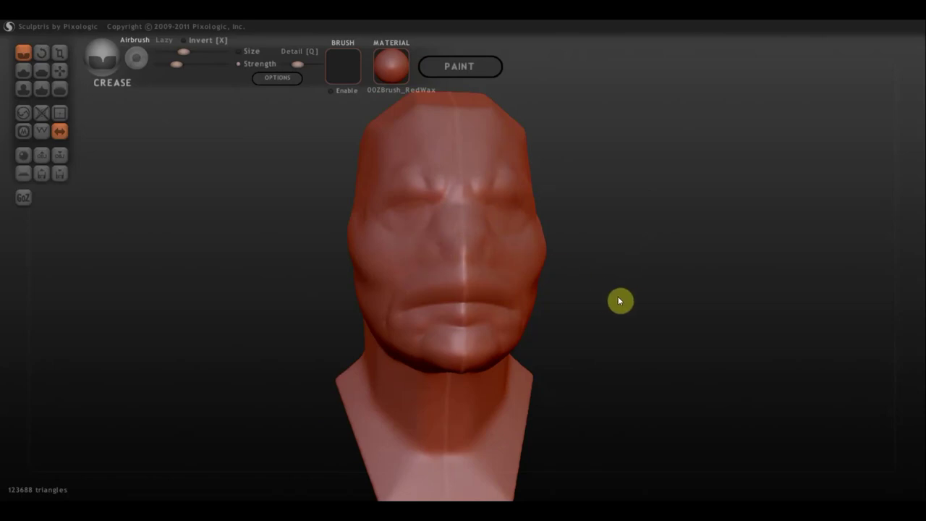
left_click_drag(618, 298, 587, 308)
scroll(507, 289, "up", 2)
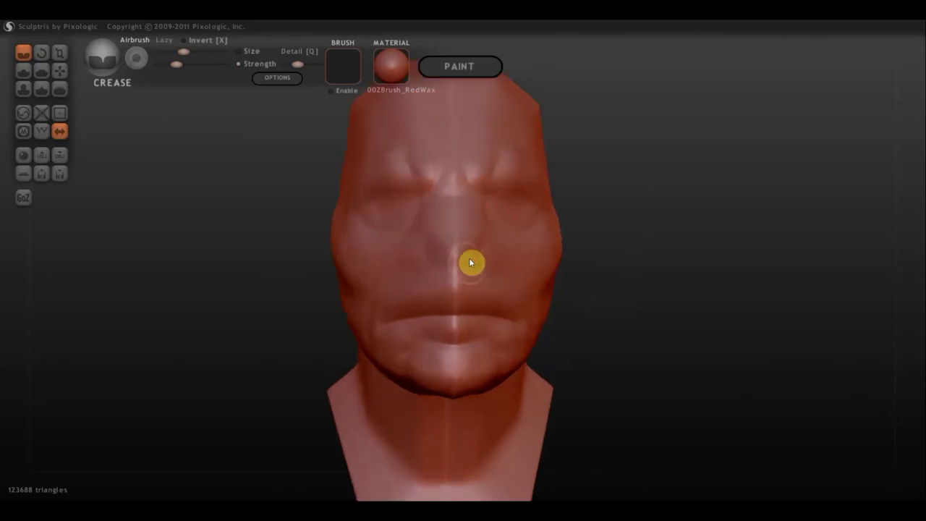
mouse_move(550, 291)
left_mouse_down()
mouse_move(294, 291)
mouse_move(302, 292)
left_mouse_up()
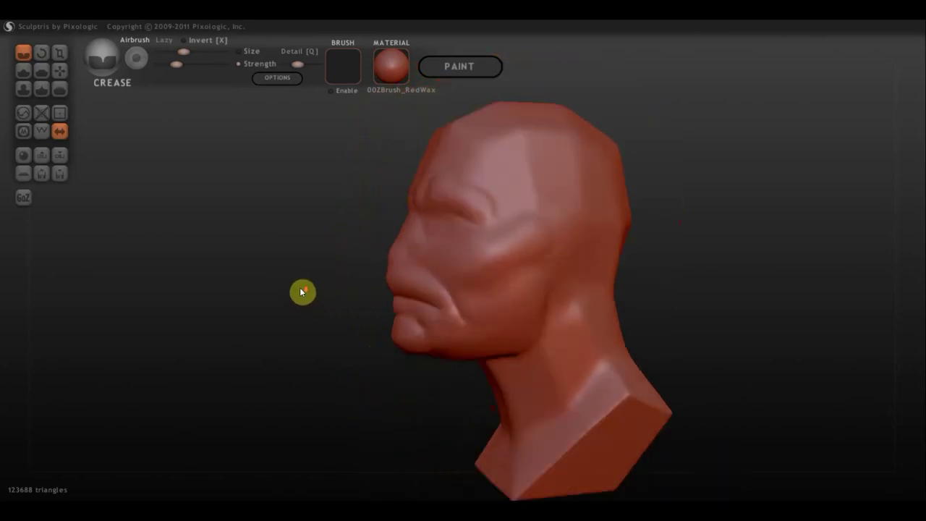
Nudge the nose tip slightly upward with the Grab brush, then turn the bust to a front view
left_click(60, 71)
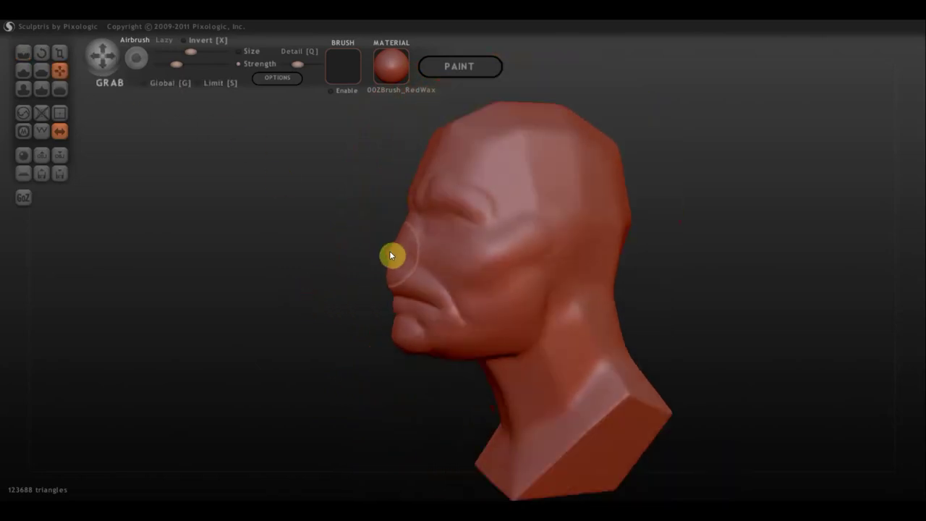
scroll(395, 246, "up", 2)
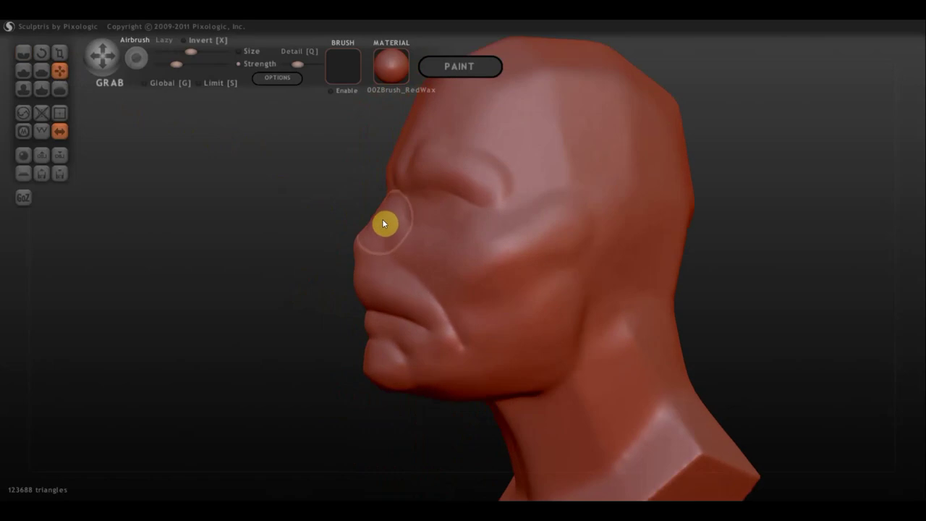
mouse_move(375, 218)
left_mouse_down()
mouse_move(363, 208)
mouse_move(376, 210)
left_mouse_up()
scroll(394, 209, "down", 4)
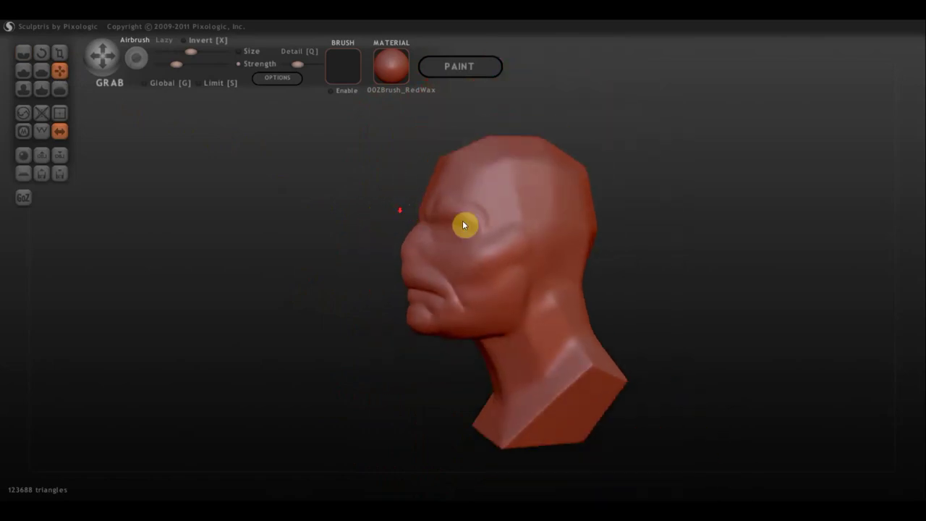
scroll(463, 220, "down", 2)
scroll(627, 247, "down", 1)
scroll(536, 226, "down", 2)
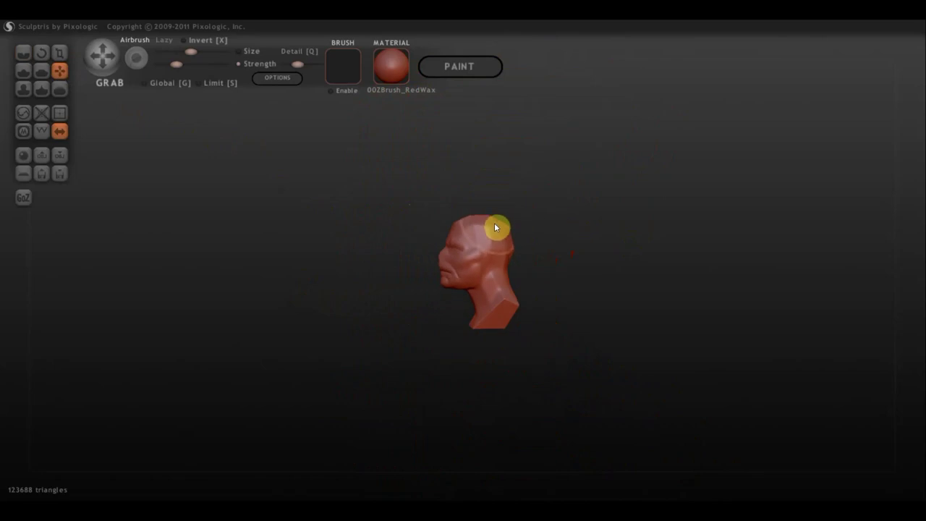
scroll(504, 283, "up", 2)
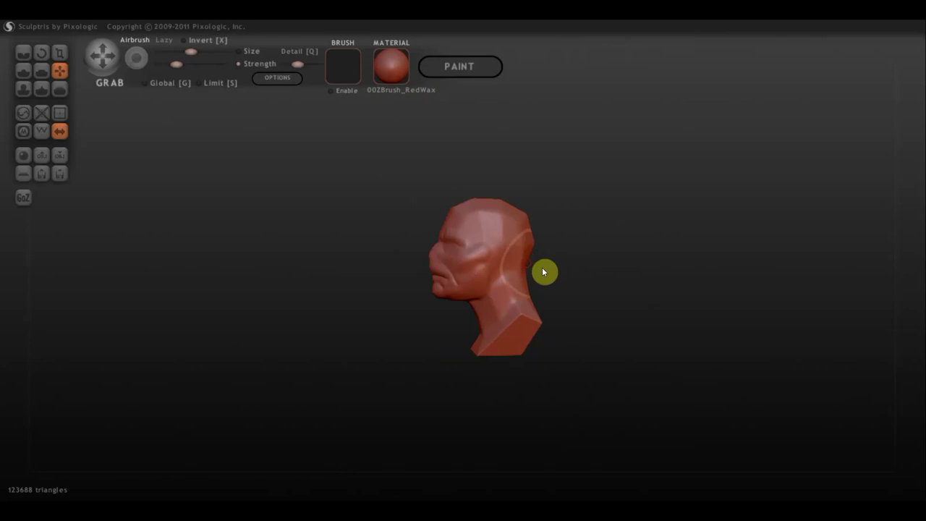
left_click_drag(543, 270, 683, 279)
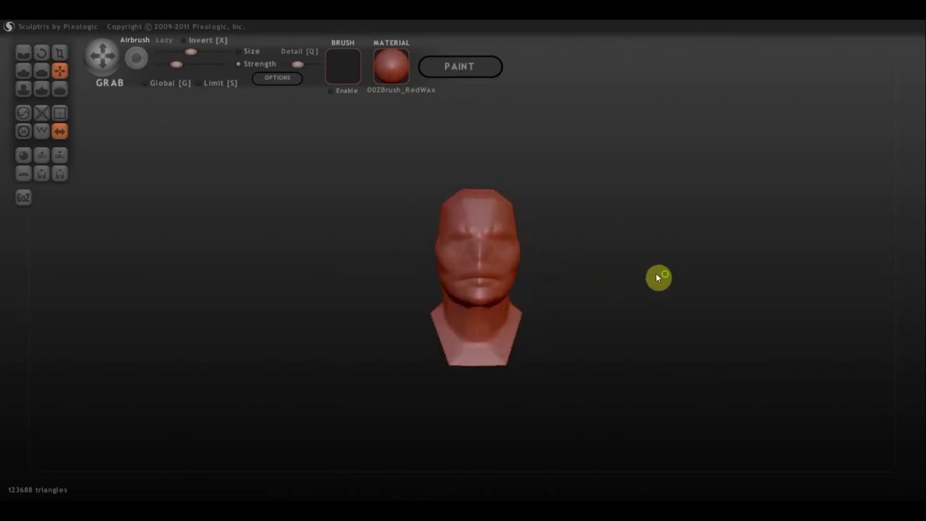
scroll(656, 273, "up", 2)
scroll(598, 273, "up", 2)
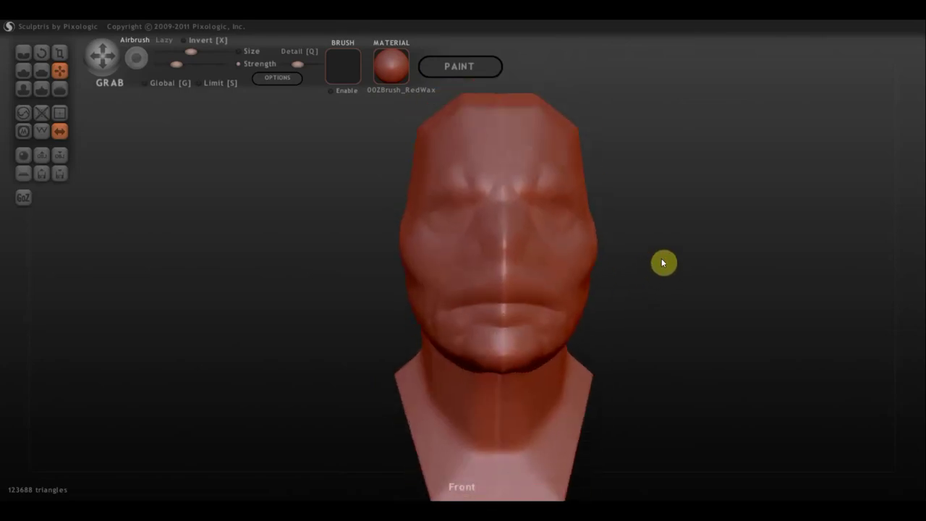
Build up the upper lip with small dabs and strokes of added material
left_click(23, 70)
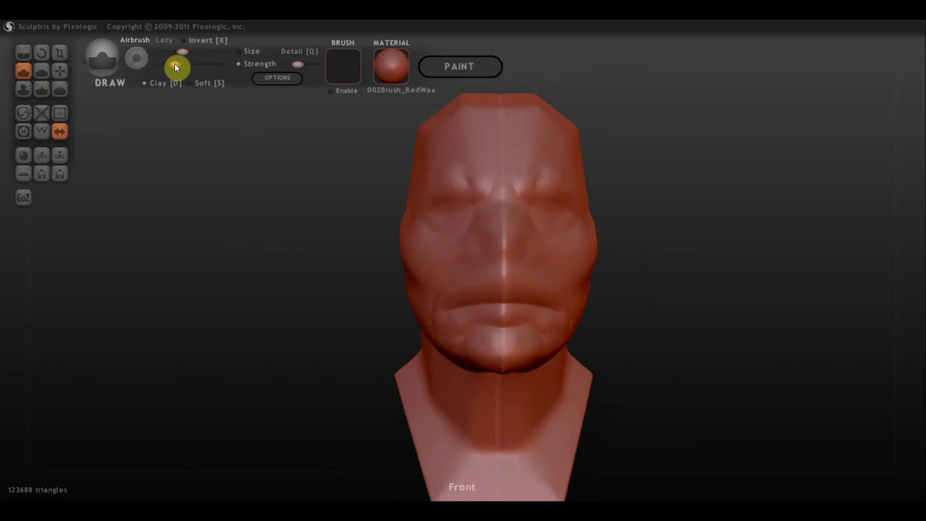
scroll(513, 294, "up", 1)
scroll(521, 302, "up", 1)
scroll(660, 326, "up", 1)
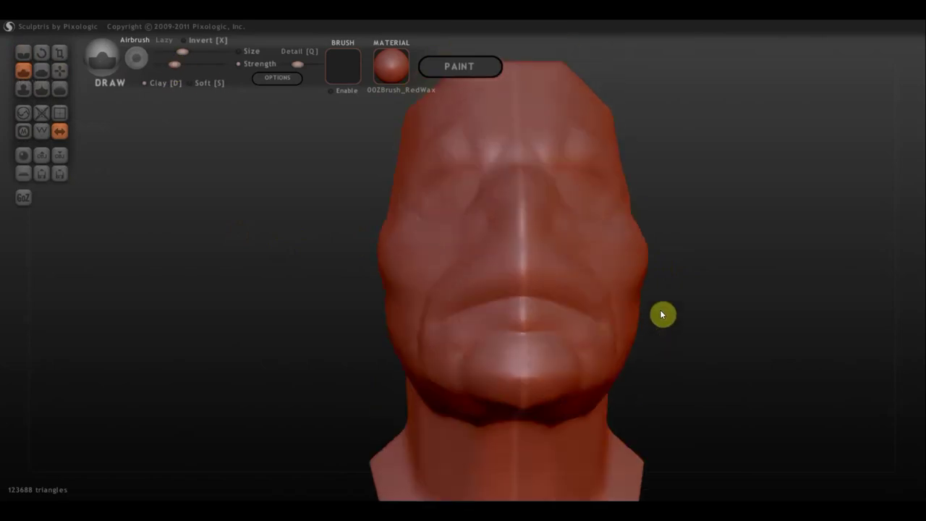
scroll(514, 290, "up", 1)
left_click(531, 293)
left_click(531, 294)
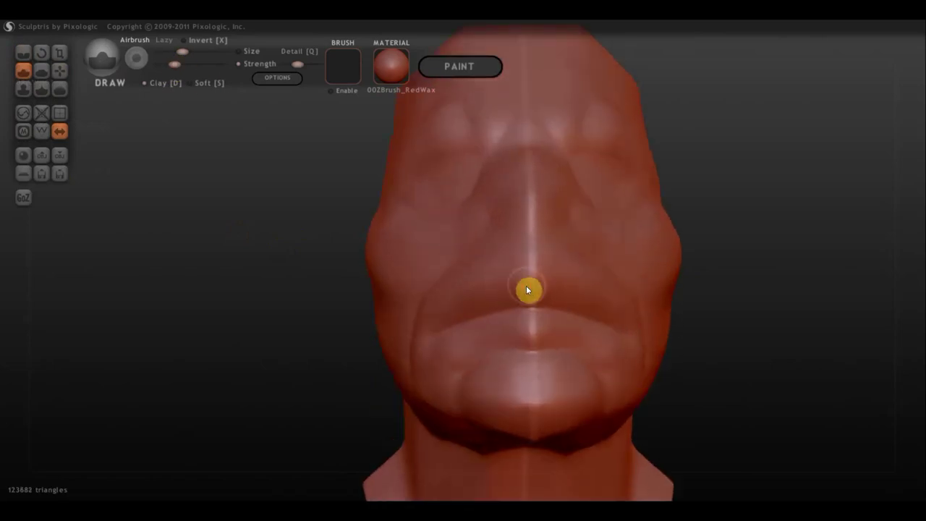
left_click(502, 292)
left_click_drag(507, 294, 463, 306)
mouse_move(429, 259)
right_mouse_down()
mouse_move(547, 327)
mouse_move(630, 336)
right_mouse_up()
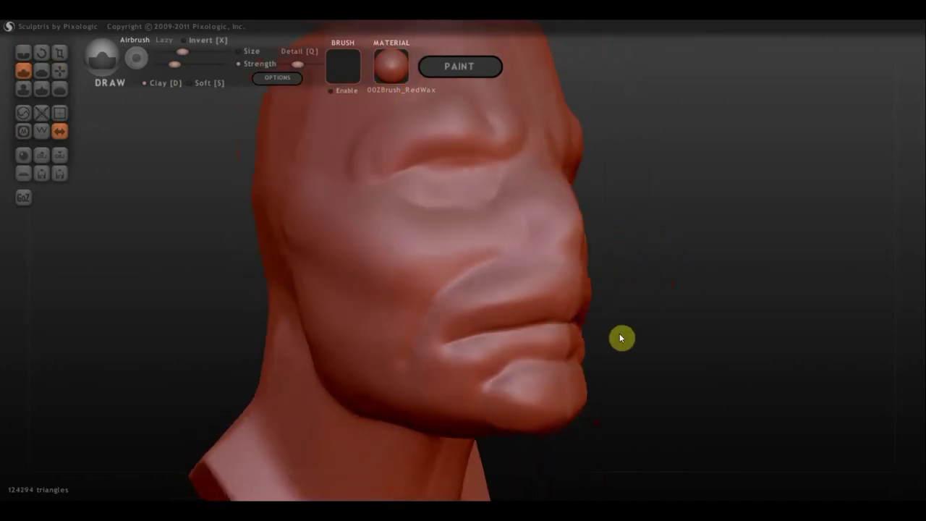
Flatten the nose bridge, side of the nose and cheek plane below the eye
left_click(41, 70)
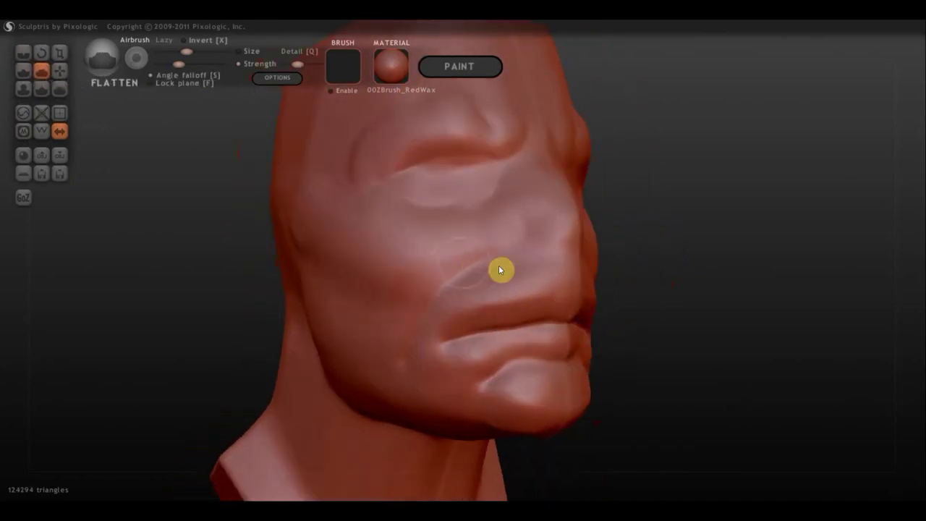
right_click_drag(499, 265, 537, 276)
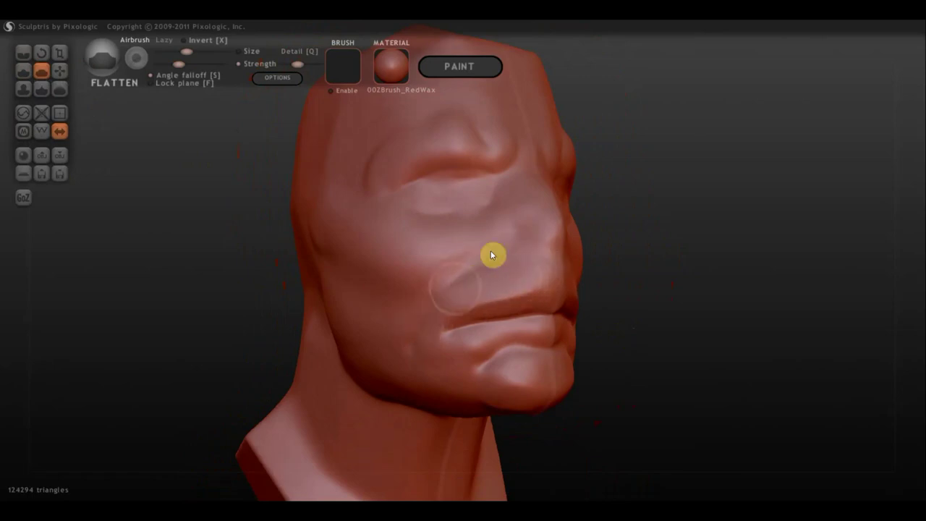
right_click_drag(524, 228, 688, 295)
mouse_move(571, 310)
right_mouse_down()
mouse_move(604, 253)
mouse_move(503, 257)
right_mouse_up()
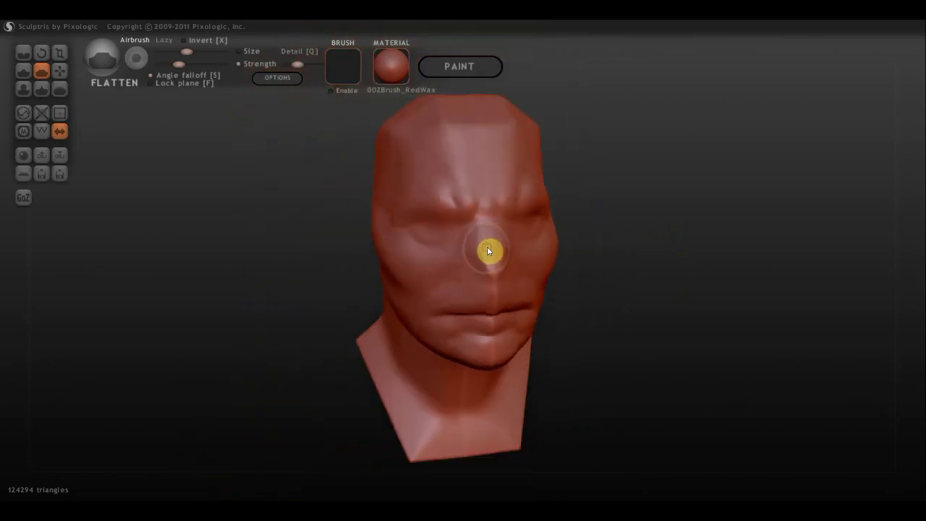
mouse_move(477, 256)
left_mouse_down()
mouse_move(510, 270)
mouse_move(498, 278)
left_mouse_up()
scroll(507, 275, "up", 2)
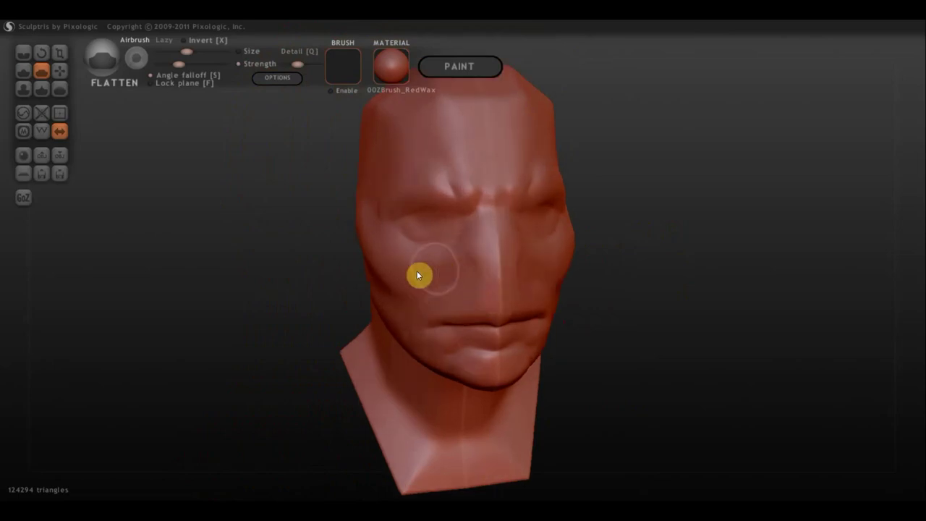
mouse_move(419, 272)
right_mouse_down()
mouse_move(567, 259)
mouse_move(441, 245)
right_mouse_up()
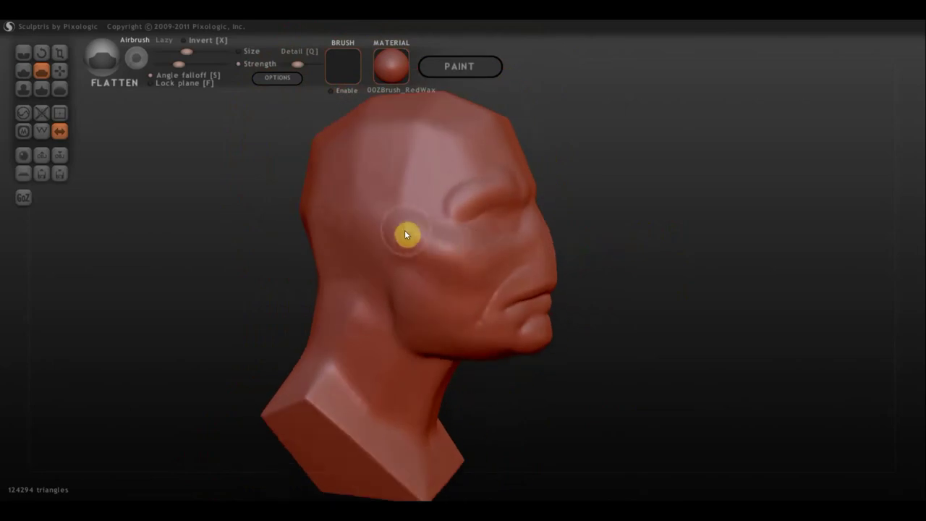
mouse_move(398, 252)
left_mouse_down()
mouse_move(461, 277)
mouse_move(417, 238)
mouse_move(446, 256)
mouse_move(505, 260)
mouse_move(459, 268)
mouse_move(502, 260)
left_mouse_up()
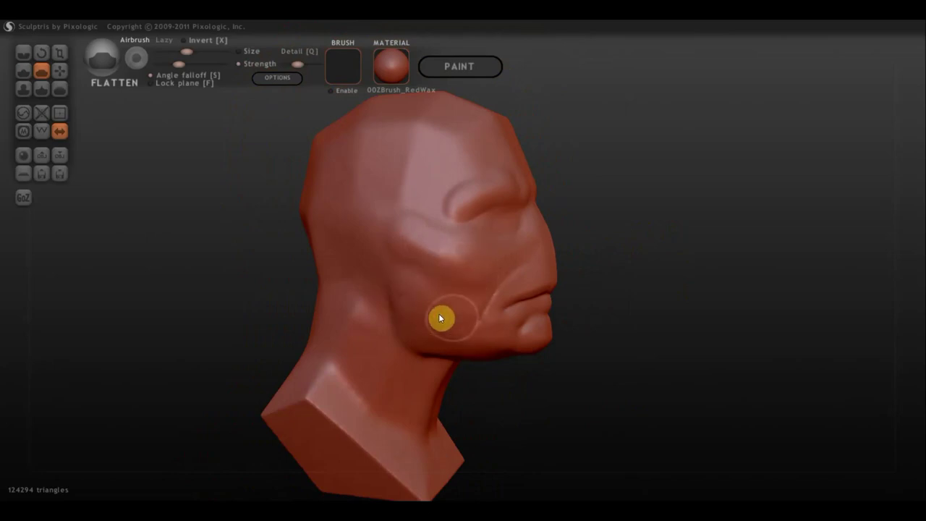
mouse_move(520, 349)
left_mouse_down()
mouse_move(600, 324)
mouse_move(463, 265)
left_mouse_up()
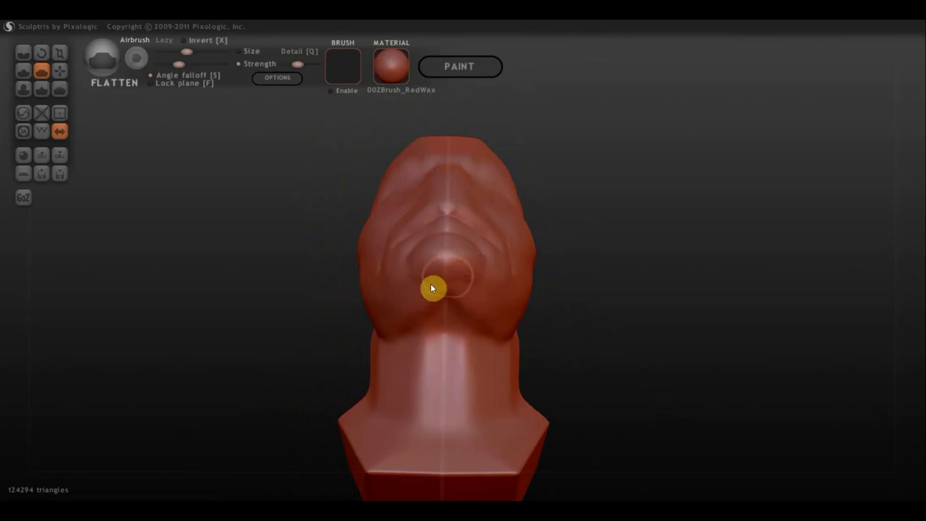
mouse_move(529, 299)
left_mouse_down()
mouse_move(598, 403)
mouse_move(595, 482)
left_mouse_up()
scroll(572, 337, "up", 2)
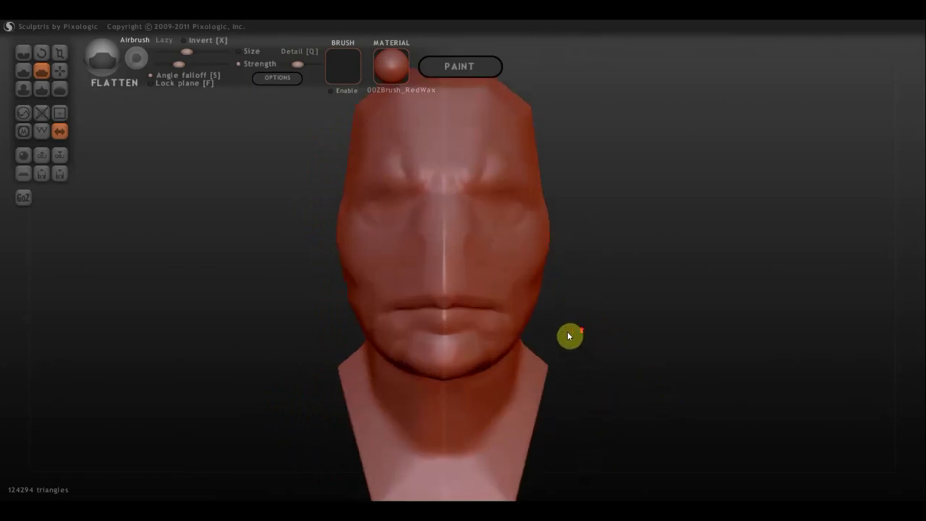
Pull the nose bridge and brow upward with Grab, undoing a distorted lip pull
left_click(59, 70)
scroll(365, 297, "down", 3)
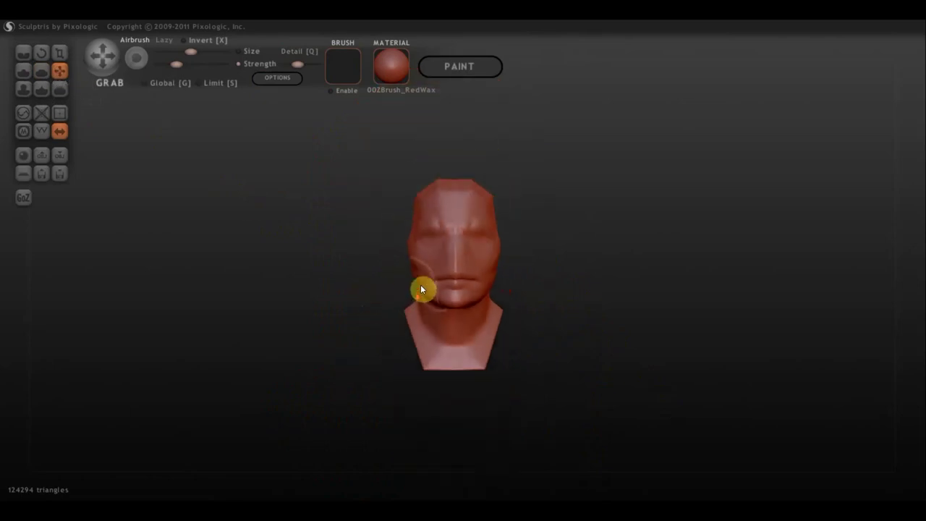
scroll(417, 286, "up", 1)
scroll(416, 297, "up", 1)
mouse_move(417, 304)
left_mouse_down()
mouse_move(426, 288)
mouse_move(405, 211)
left_mouse_up()
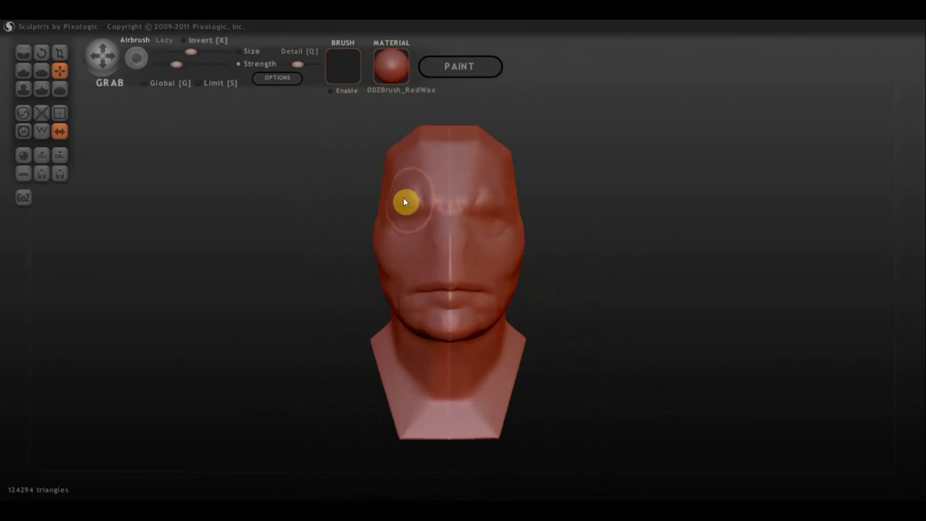
key("ctrl+z")
left_click_drag(459, 241, 461, 136)
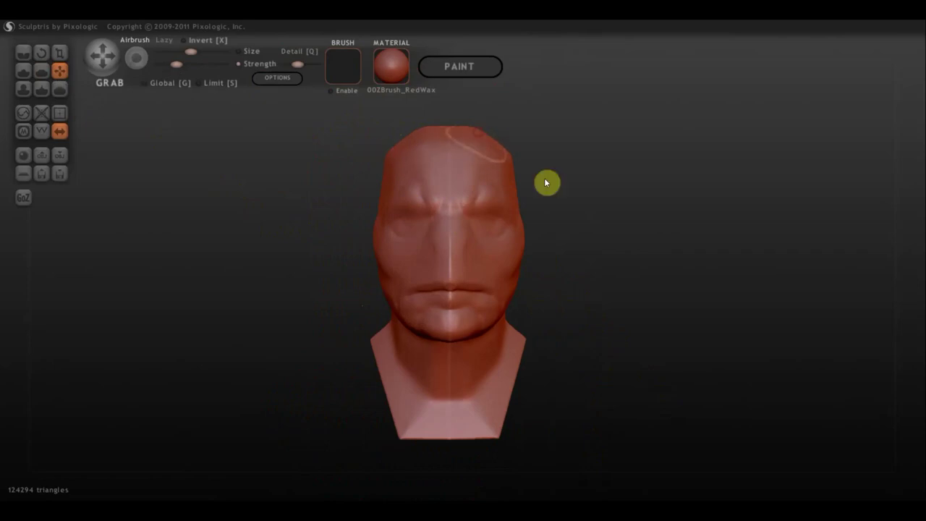
Widen the sides of the face and pull both cheeks outward
mouse_move(545, 182)
left_mouse_down()
mouse_move(537, 226)
mouse_move(458, 224)
left_mouse_up()
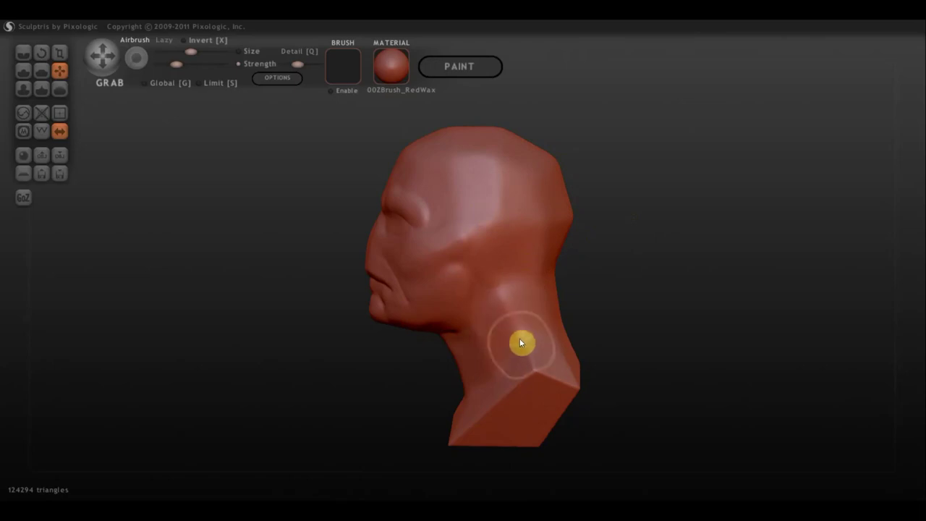
right_click_drag(527, 334, 587, 327)
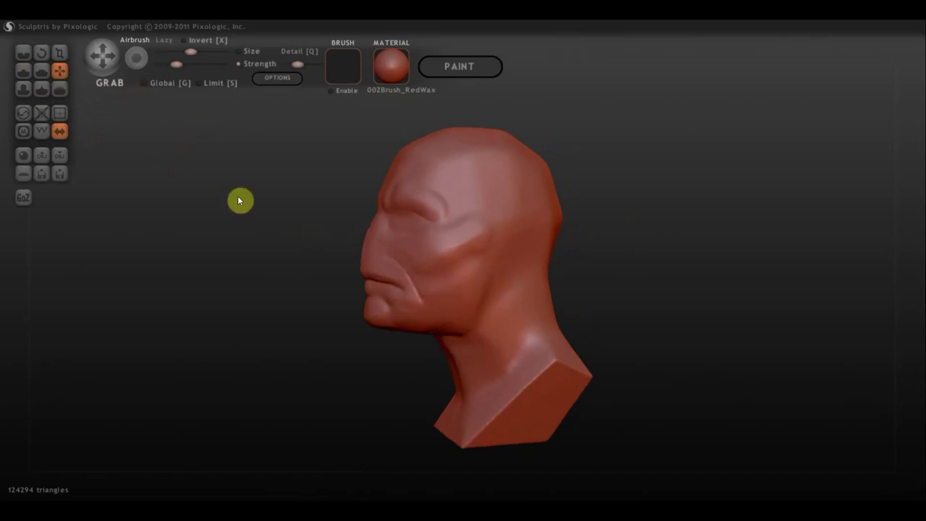
mouse_move(459, 271)
right_mouse_down()
mouse_move(443, 288)
mouse_move(460, 295)
mouse_move(540, 301)
right_mouse_up()
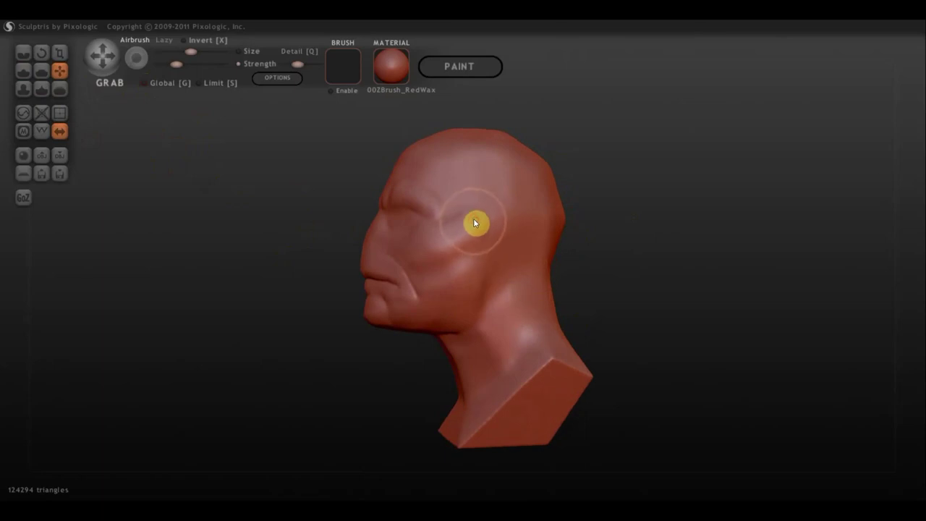
right_click_drag(476, 221, 610, 254)
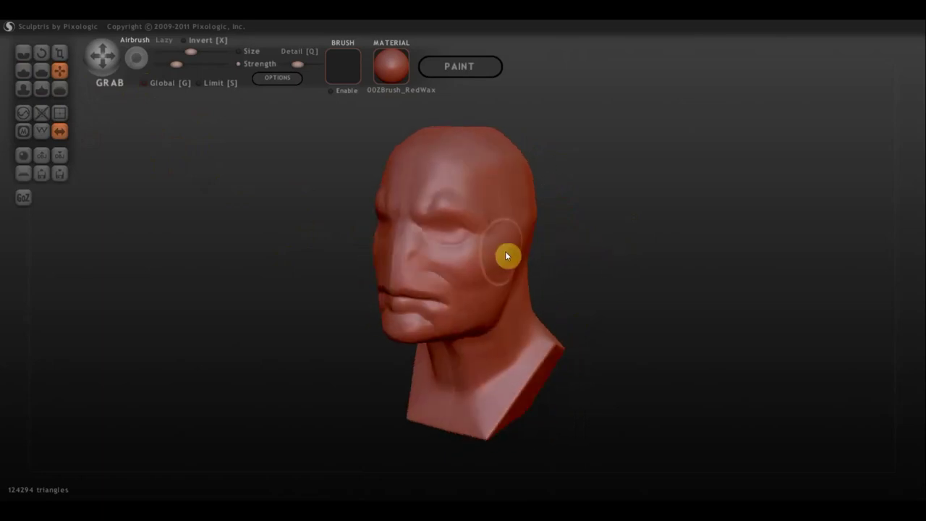
mouse_move(542, 238)
right_mouse_down()
mouse_move(641, 210)
mouse_move(635, 223)
right_mouse_up()
scroll(405, 261, "up", 2)
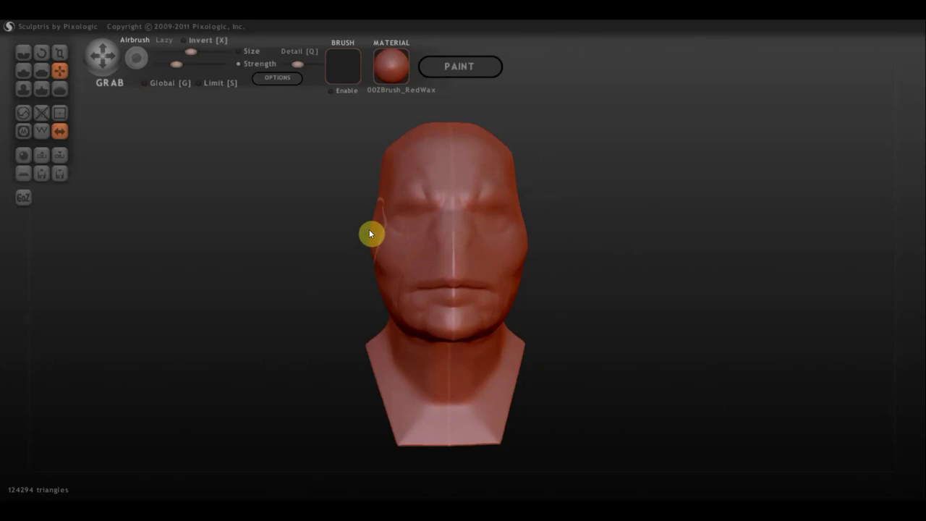
left_click_drag(368, 233, 356, 233)
left_click_drag(383, 266, 358, 277)
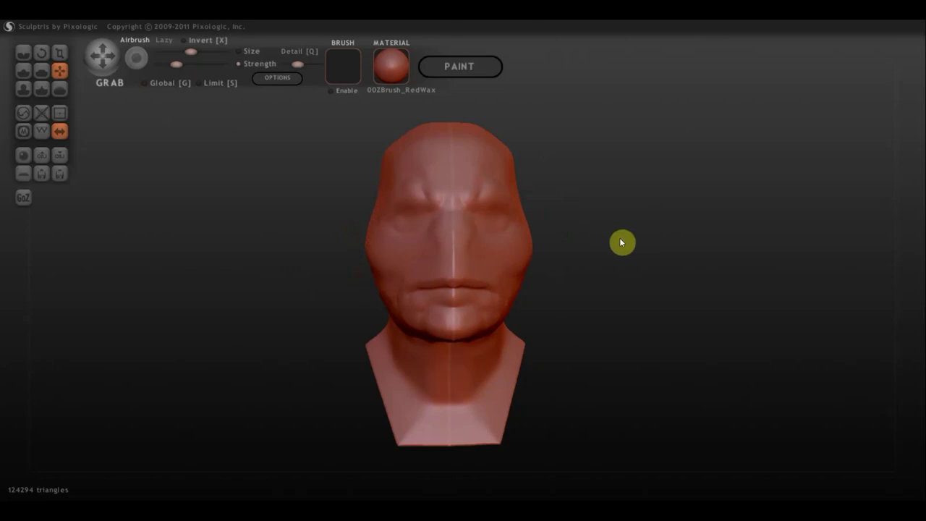
Lift the nose and upper lip profile and adjust the chin folds and jaw underside
mouse_move(620, 241)
left_mouse_down()
mouse_move(554, 246)
mouse_move(613, 230)
mouse_move(507, 254)
mouse_move(458, 238)
left_mouse_up()
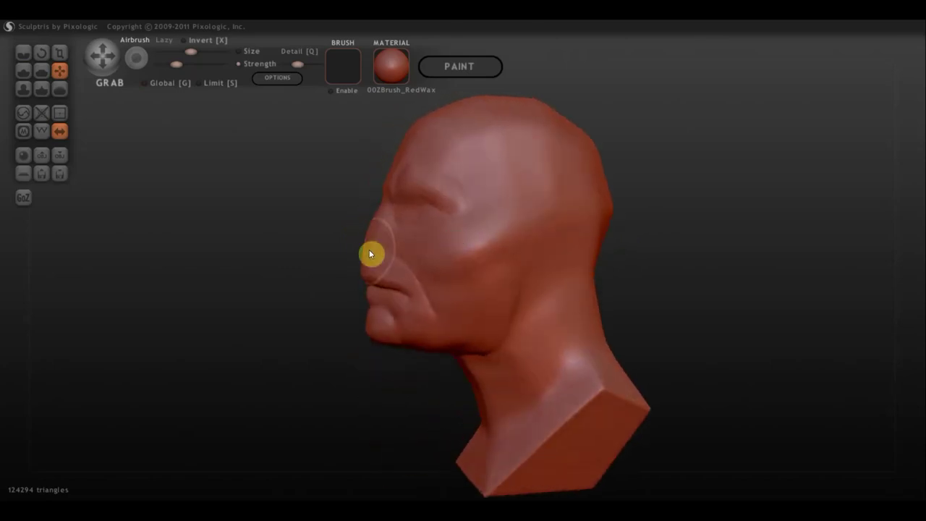
scroll(369, 250, "up", 2)
left_click_drag(346, 249, 342, 227)
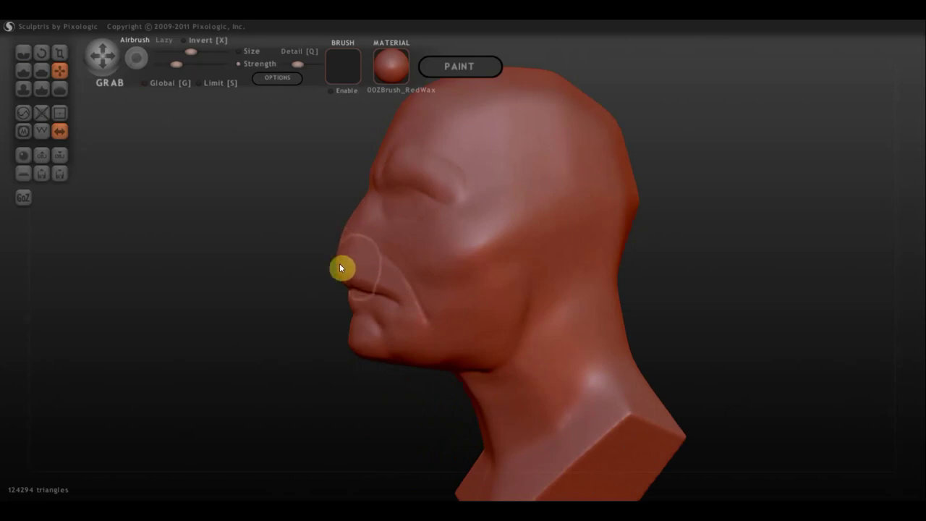
mouse_move(339, 263)
left_mouse_down()
mouse_move(383, 182)
mouse_move(423, 162)
mouse_move(454, 187)
left_mouse_up()
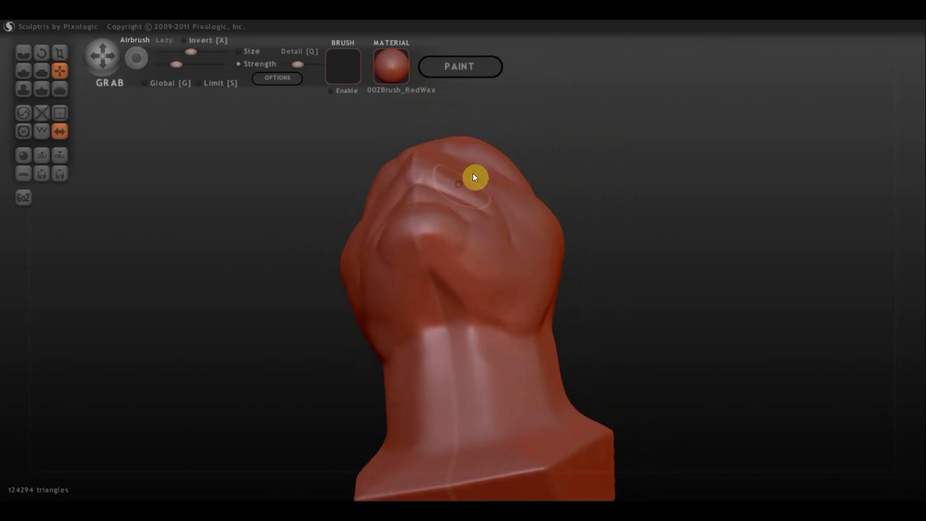
mouse_move(494, 162)
left_mouse_down()
mouse_move(455, 184)
mouse_move(482, 160)
mouse_move(449, 178)
mouse_move(457, 157)
mouse_move(478, 203)
mouse_move(496, 194)
mouse_move(453, 210)
mouse_move(459, 203)
mouse_move(489, 225)
mouse_move(487, 238)
mouse_move(507, 234)
left_mouse_up()
mouse_move(638, 230)
left_mouse_down()
mouse_move(701, 312)
mouse_move(648, 284)
left_mouse_up()
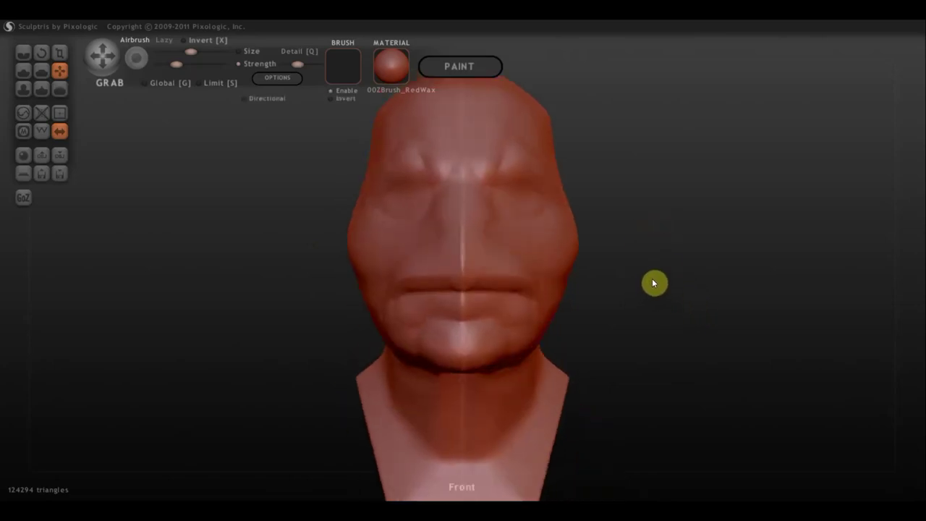
Deepen the eye socket and lid crease with the Crease brush
left_click(23, 52)
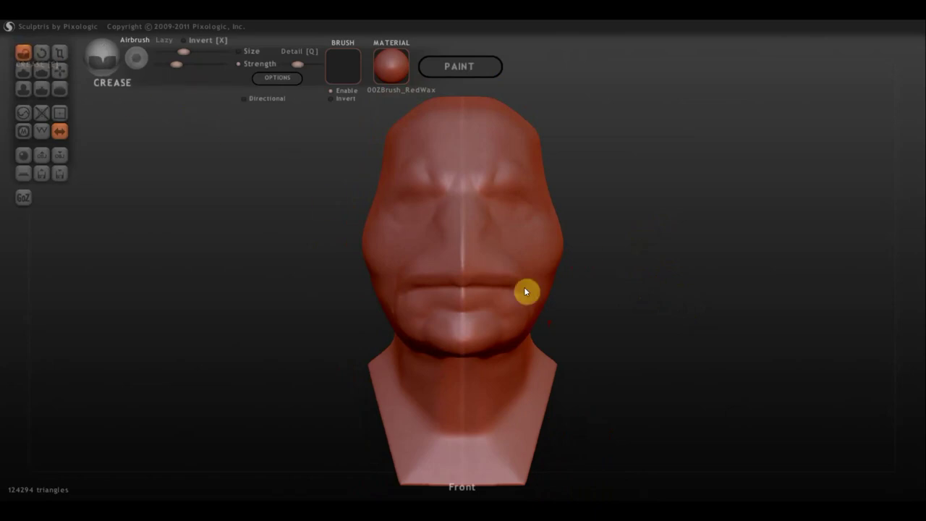
right_click_drag(439, 292, 573, 297)
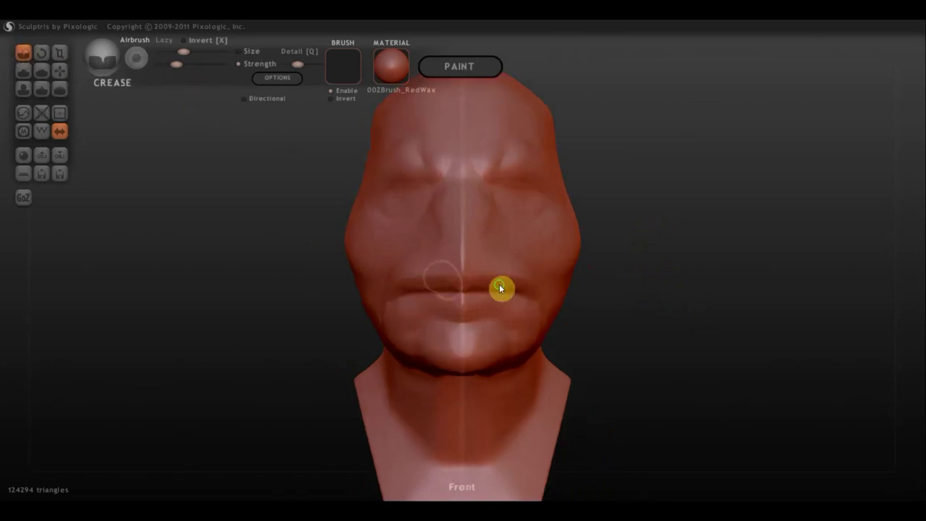
scroll(426, 201, "up", 3)
mouse_move(426, 200)
left_mouse_down()
mouse_move(479, 188)
mouse_move(443, 190)
left_mouse_up()
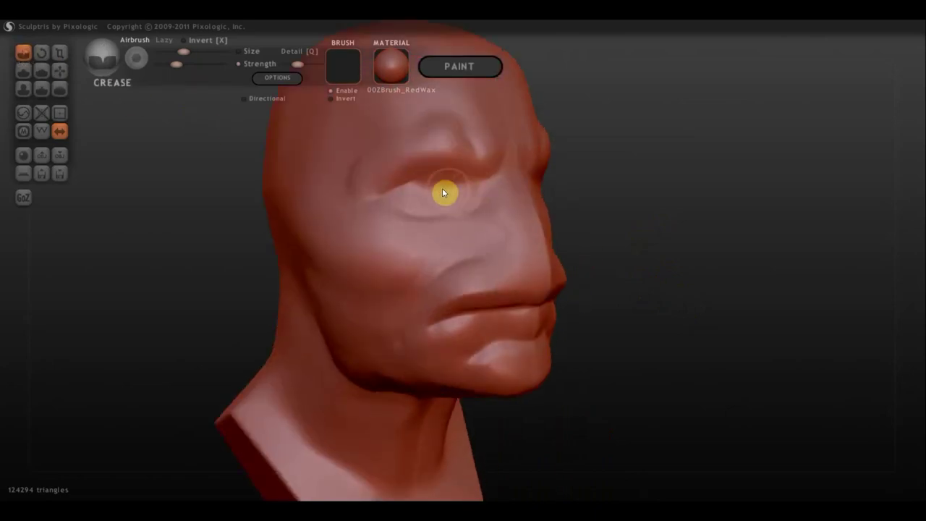
right_click_drag(448, 200, 316, 196)
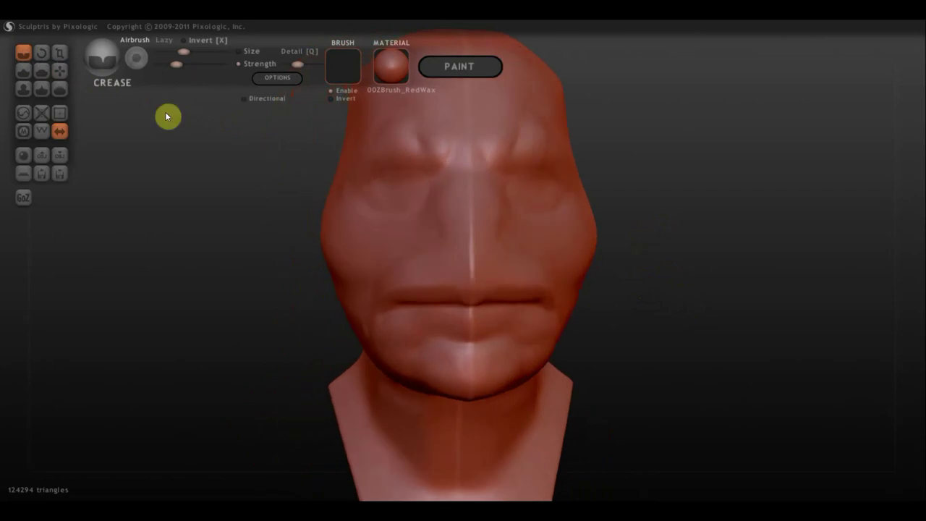
Build up the eye socket area with the Draw brush at increased strength
left_click(23, 70)
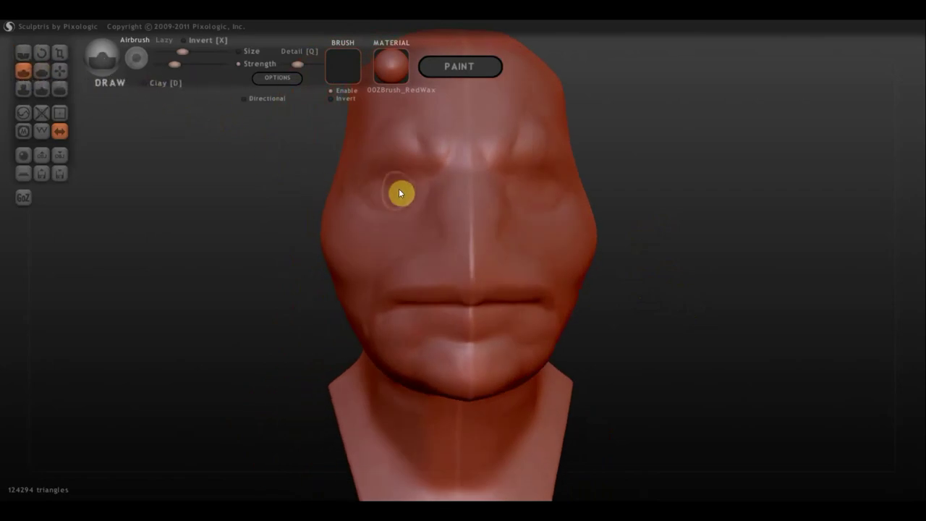
scroll(414, 190, "up", 2)
left_click_drag(414, 167, 376, 168)
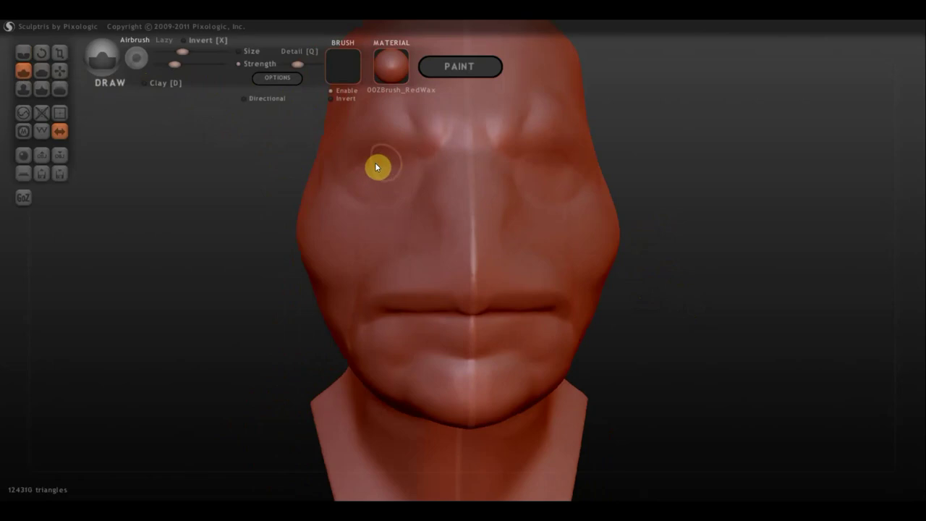
left_click_drag(207, 140, 240, 128)
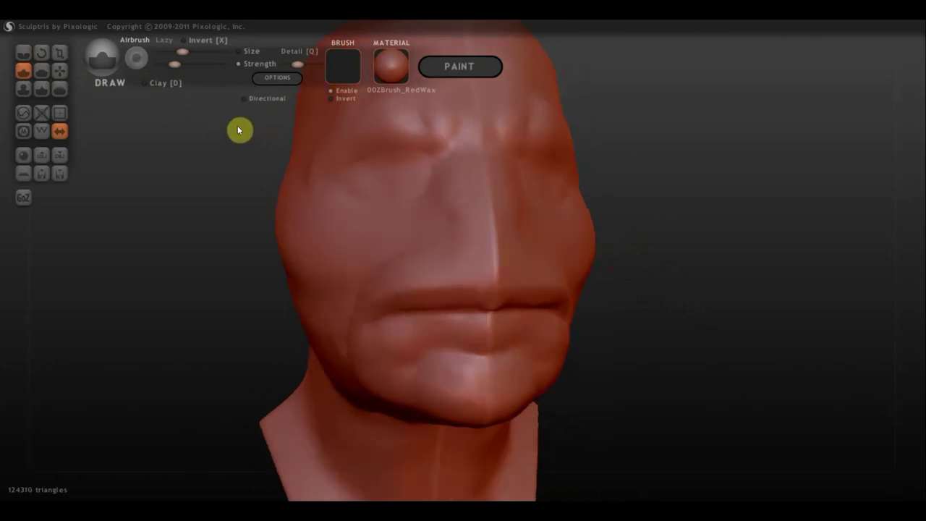
mouse_move(416, 163)
left_mouse_down()
mouse_move(374, 165)
mouse_move(389, 173)
left_mouse_up()
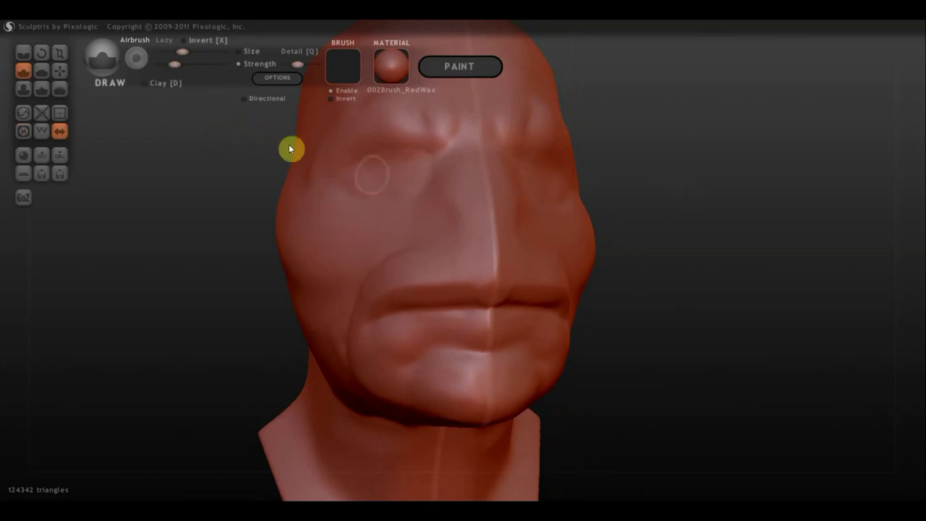
left_click(185, 64)
scroll(390, 174, "down", 2)
right_click_drag(422, 173, 508, 200)
scroll(509, 201, "up", 4)
left_click_drag(478, 172, 409, 178)
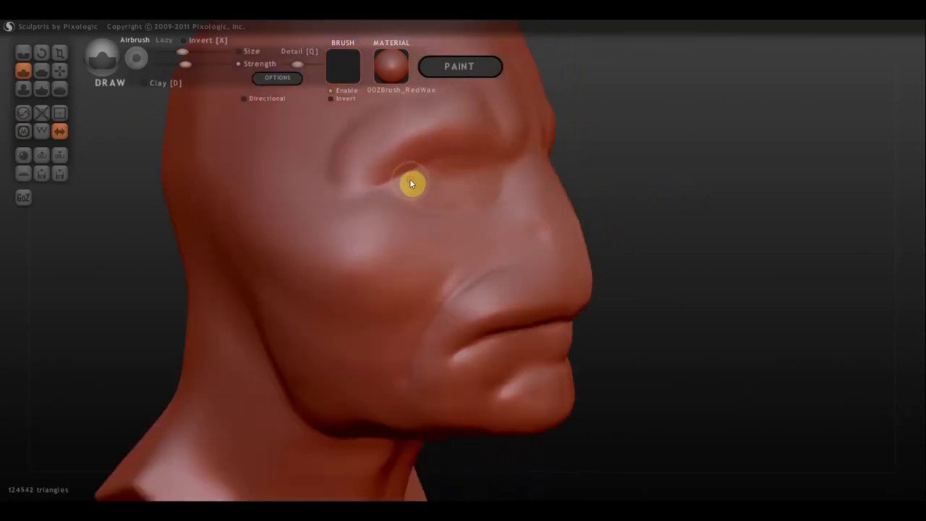
Turn on Clay and build clay up around the eye socket and forehead
left_click(145, 84)
mouse_move(466, 164)
left_mouse_down()
mouse_move(406, 177)
mouse_move(464, 171)
left_mouse_up()
mouse_move(292, 169)
left_mouse_down()
mouse_move(283, 162)
mouse_move(302, 175)
left_mouse_up()
mouse_move(304, 172)
right_mouse_down()
mouse_move(494, 185)
mouse_move(399, 190)
right_mouse_up()
scroll(434, 221, "up", 3)
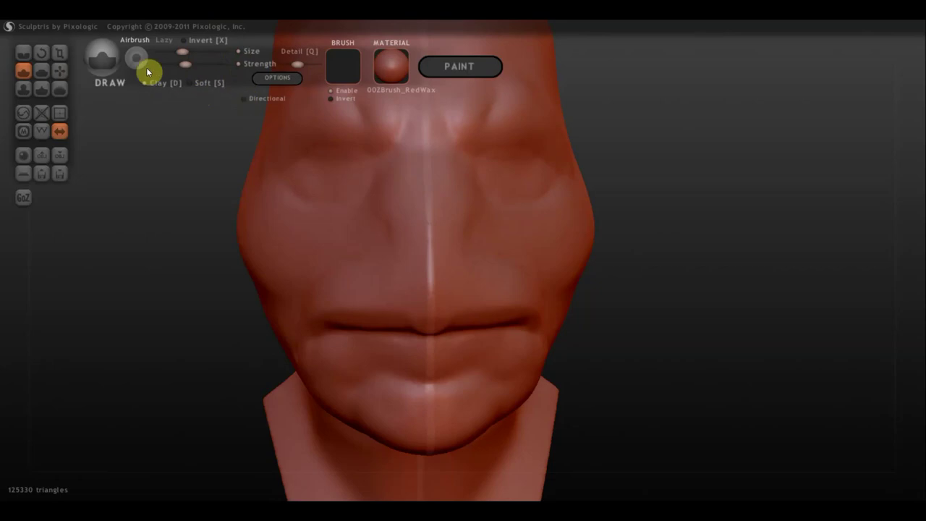
Carve creases along the left brow and between the brows
left_click(23, 52)
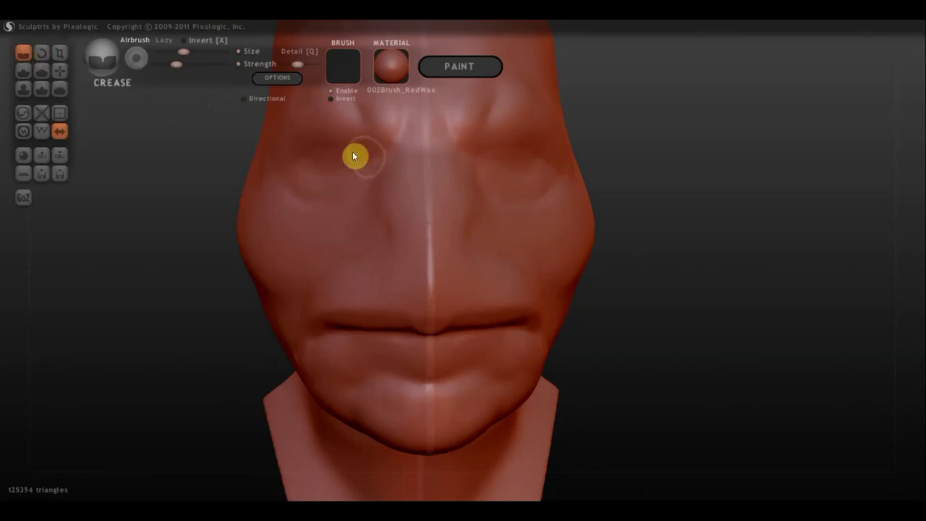
left_click_drag(352, 151, 306, 157)
left_click_drag(387, 143, 399, 147)
With Clay off, add small build-ups beside the nose and on the face
left_click(24, 71)
left_click(152, 82)
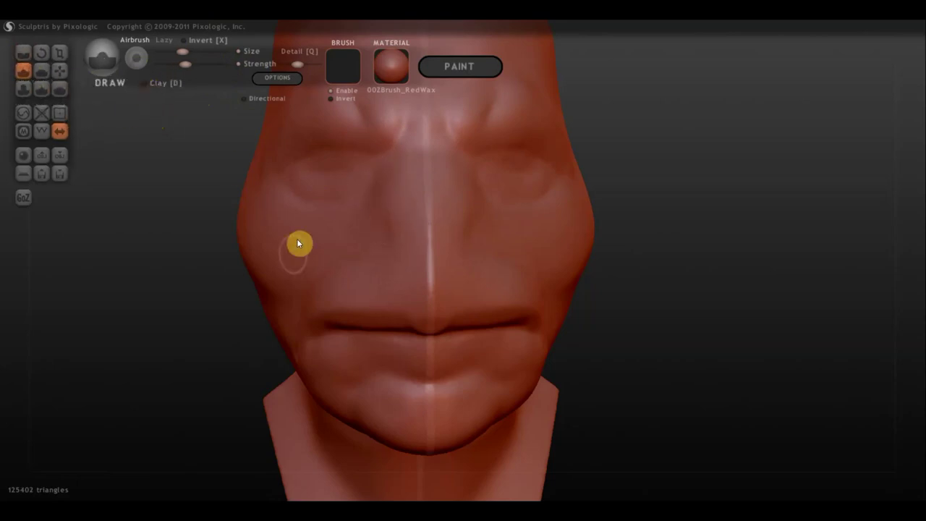
scroll(317, 250, "up", 2)
left_click_drag(365, 237, 375, 243)
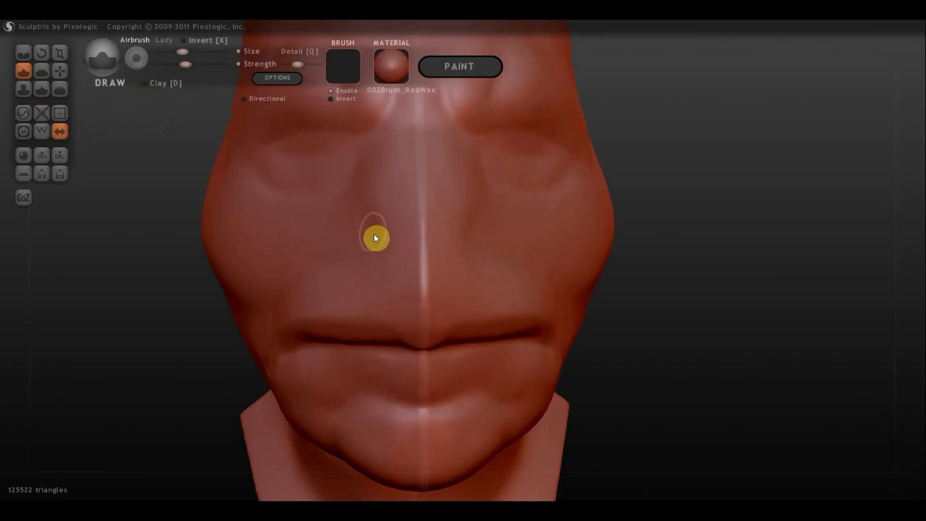
left_click(375, 243)
left_click_drag(379, 227, 376, 224)
Sculpt directional strokes on the face, then turn Directional back off
left_click(243, 99)
left_click_drag(362, 210, 378, 230)
left_click(372, 230)
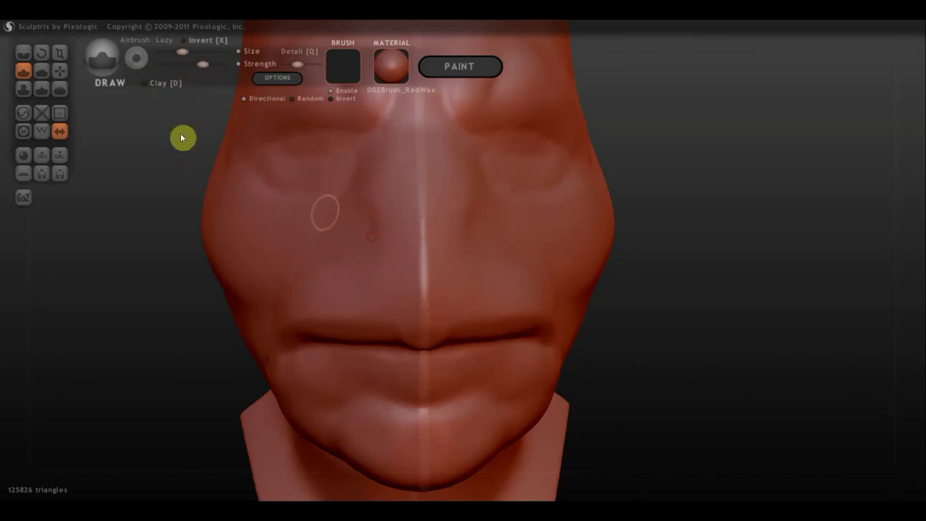
left_click(243, 98)
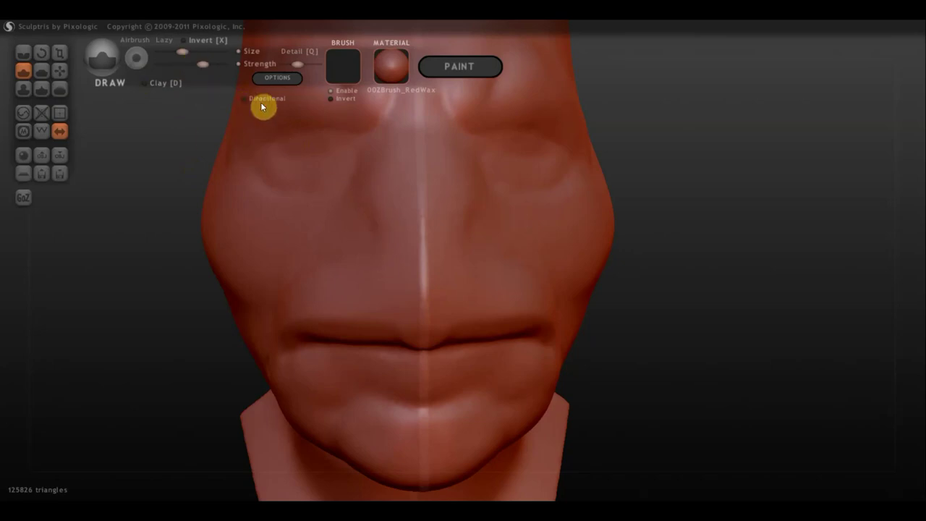
Disable the brush texture and build mirrored nostrils with clay-mode strokes, deepening the left one
left_click(331, 92)
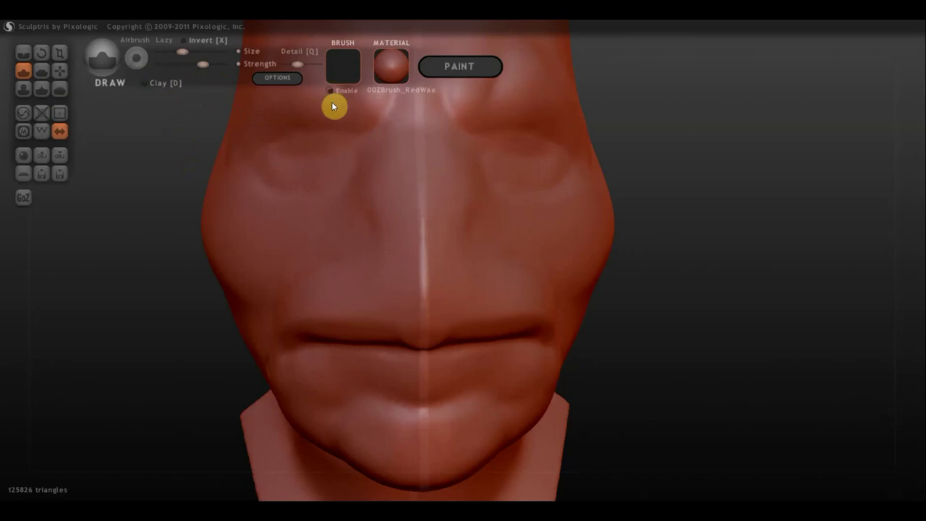
left_click_drag(378, 246, 370, 230)
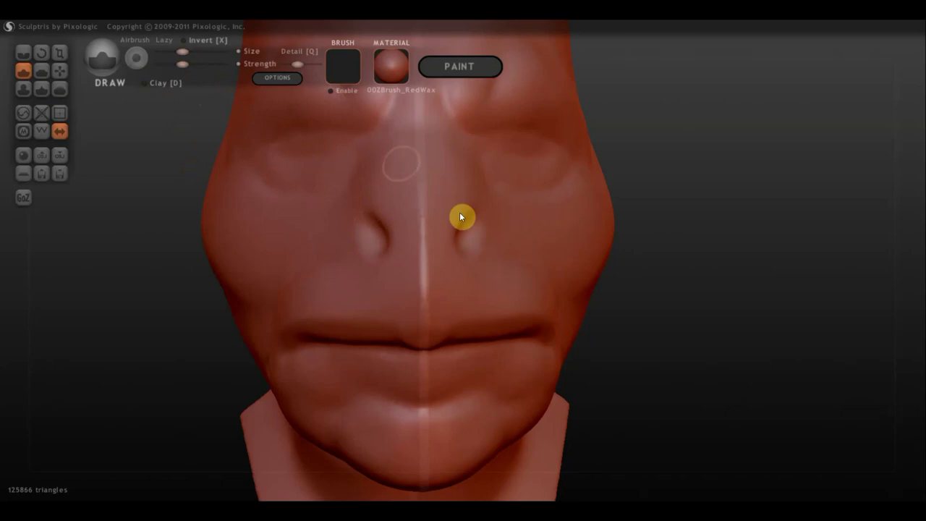
mouse_move(389, 239)
right_mouse_down()
mouse_move(476, 220)
mouse_move(523, 225)
right_mouse_up()
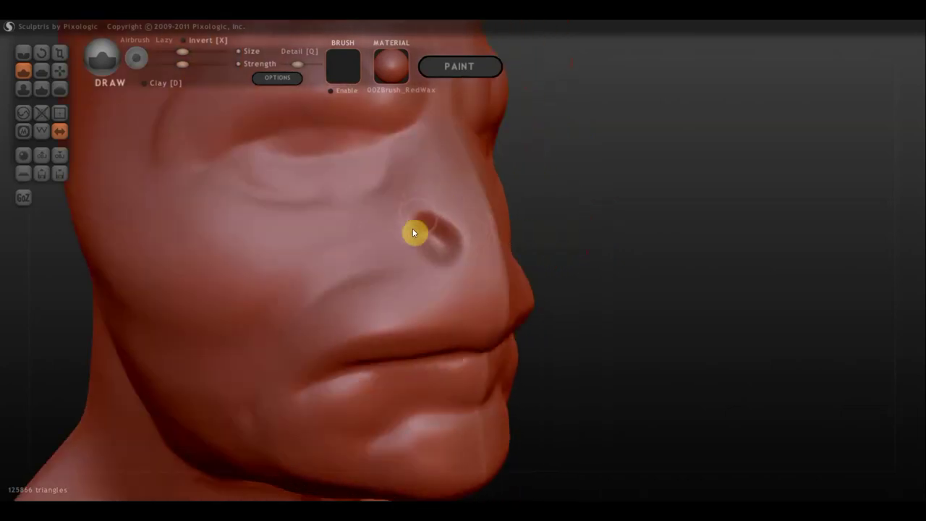
left_click(147, 84)
mouse_move(446, 219)
left_mouse_down()
mouse_move(405, 215)
mouse_move(426, 207)
mouse_move(453, 236)
mouse_move(453, 227)
mouse_move(471, 263)
left_mouse_up()
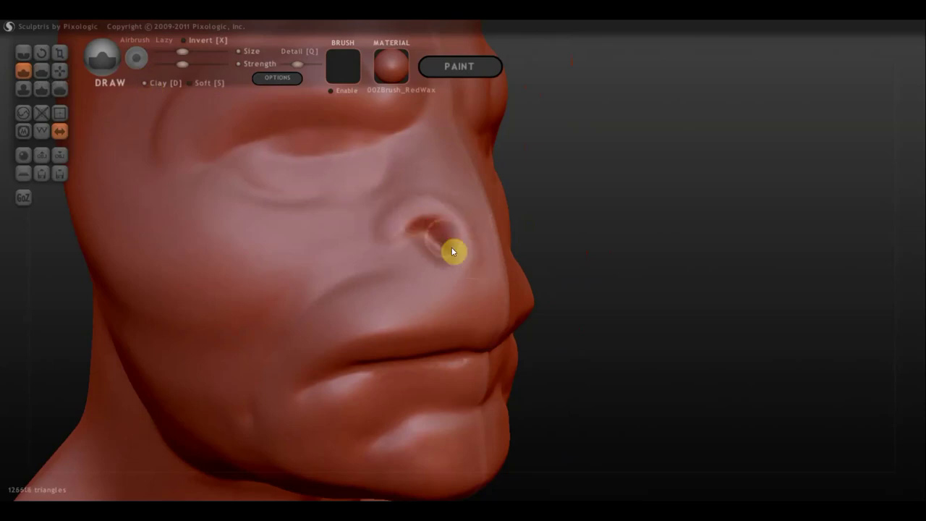
right_click_drag(496, 234, 456, 241)
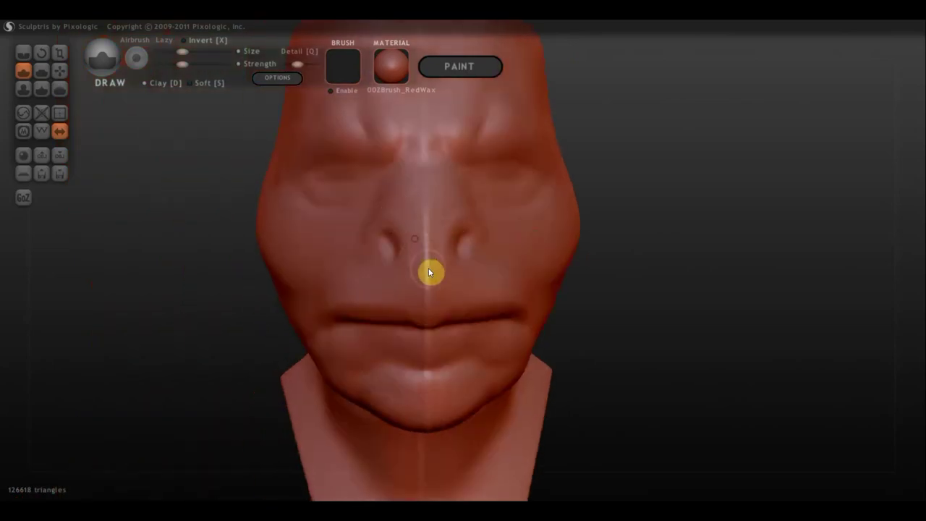
mouse_move(489, 247)
left_mouse_down()
mouse_move(478, 234)
mouse_move(442, 260)
mouse_move(472, 251)
left_mouse_up()
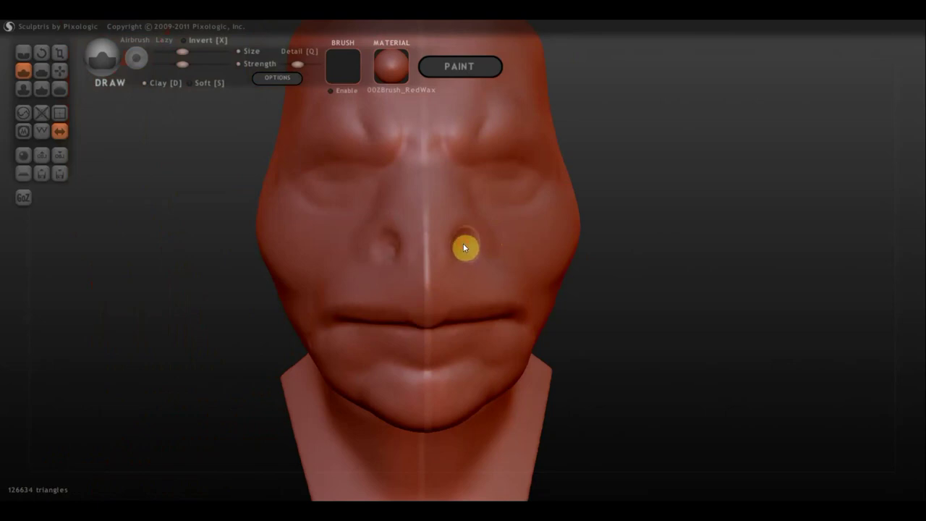
left_click(404, 247)
left_click(59, 71)
Reshape the left nostril wing with Grab, mirrored on the right, and return to a front view
scroll(355, 254, "up", 2)
scroll(304, 245, "up", 2)
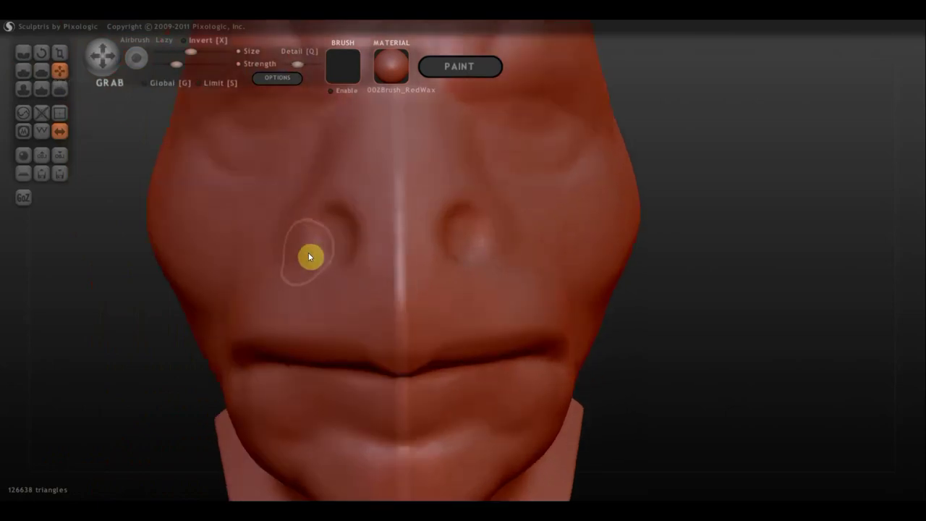
left_click_drag(310, 252, 325, 248)
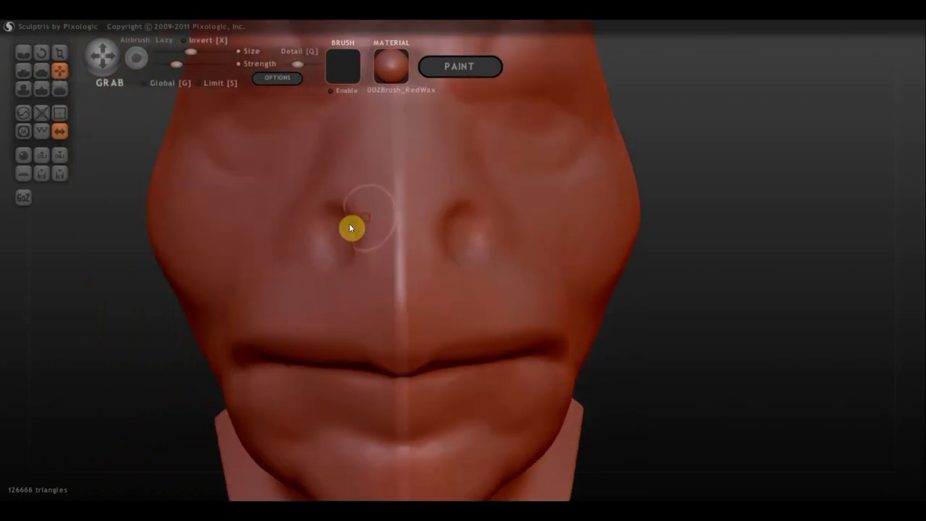
left_click_drag(355, 209, 335, 228)
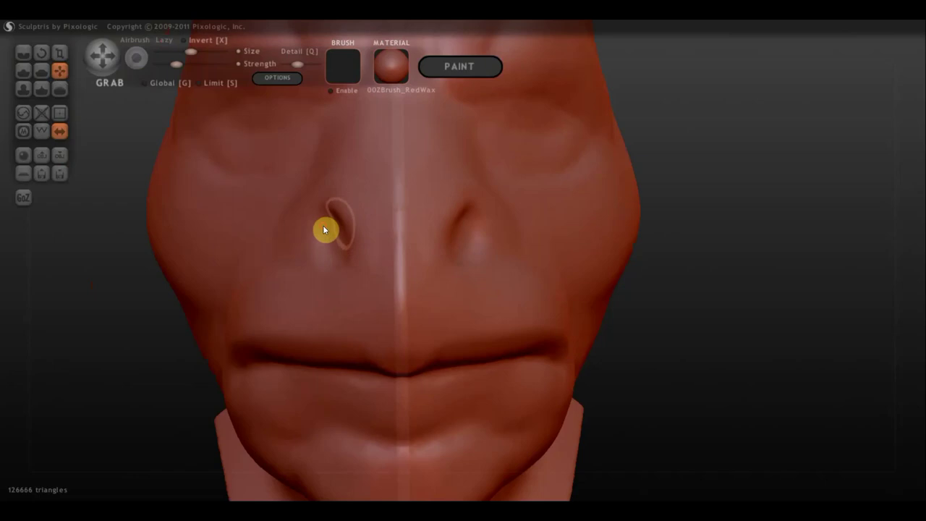
scroll(394, 246, "down", 2)
mouse_move(422, 292)
right_mouse_down()
mouse_move(523, 308)
mouse_move(606, 269)
mouse_move(619, 322)
mouse_move(552, 330)
mouse_move(579, 343)
mouse_move(506, 325)
right_mouse_up()
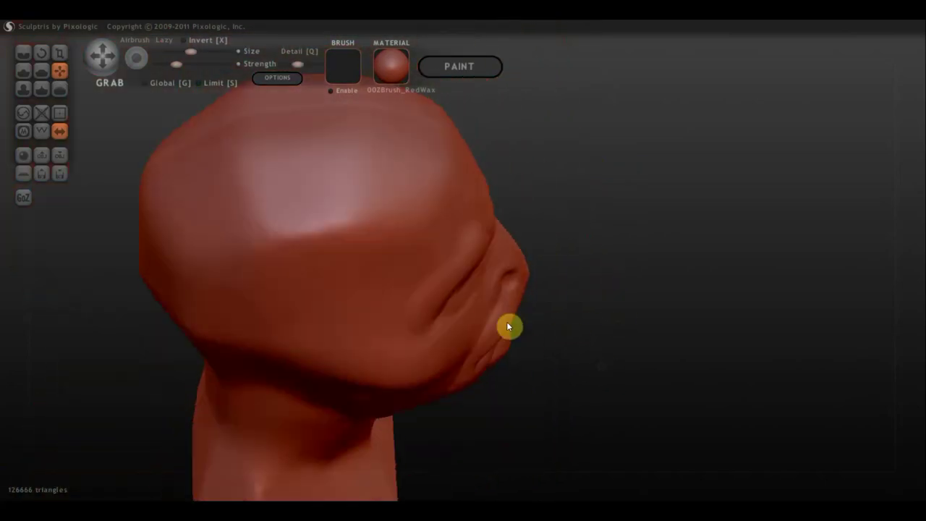
scroll(515, 303, "up", 1)
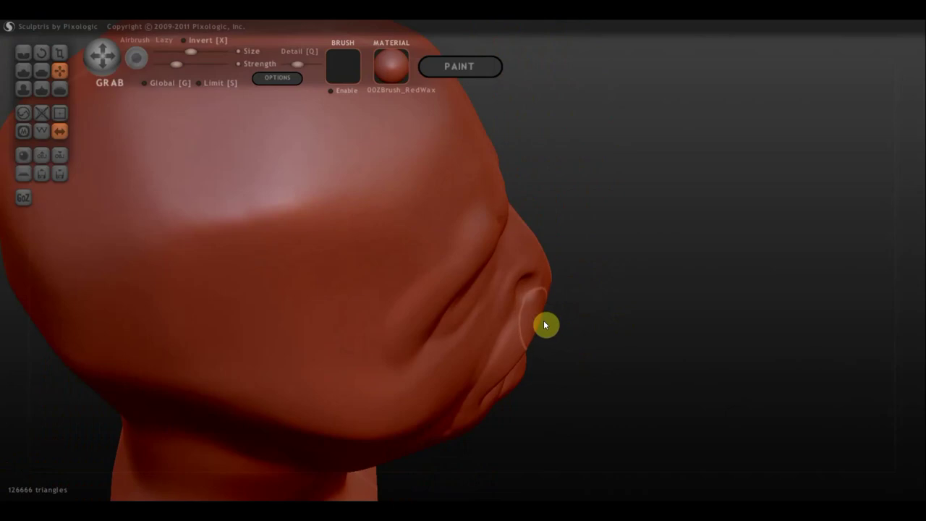
mouse_move(581, 328)
right_mouse_down()
mouse_move(415, 232)
mouse_move(543, 249)
mouse_move(434, 153)
right_mouse_up()
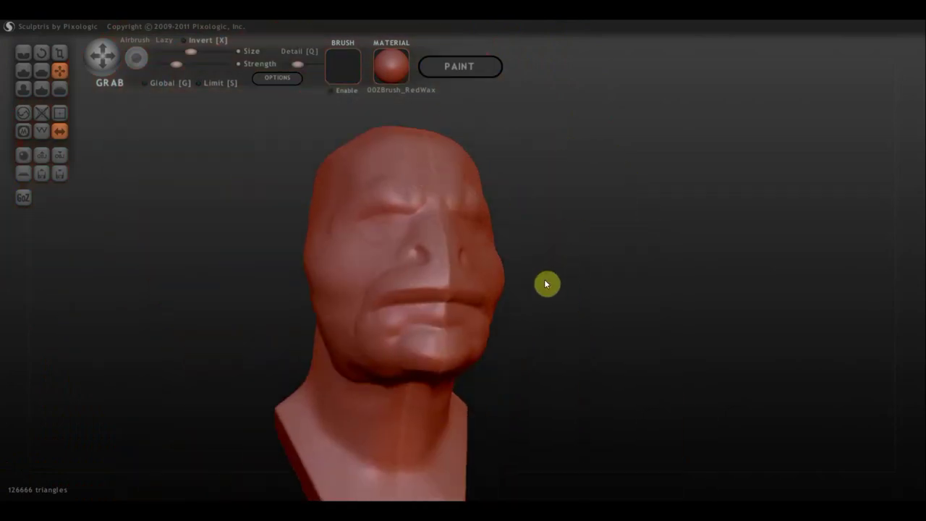
mouse_move(575, 316)
right_mouse_down("shift")
mouse_move(570, 286)
mouse_move(527, 249)
mouse_move(533, 285)
mouse_move(614, 291)
mouse_move(413, 190)
right_mouse_up("shift")
scroll(484, 275, "up", 3)
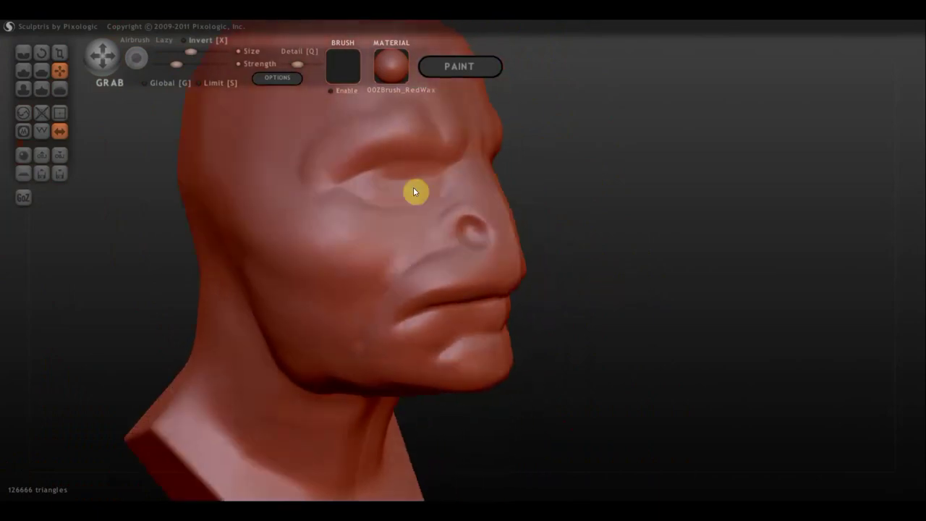
left_click(30, 63)
Stroke two layered creases under the eye with the Draw brush from a side view
left_click(24, 70)
mouse_move(345, 175)
right_mouse_down()
mouse_move(553, 196)
mouse_move(645, 302)
mouse_move(590, 210)
mouse_move(652, 321)
right_mouse_up()
mouse_move(613, 306)
left_mouse_down()
mouse_move(614, 278)
mouse_move(629, 294)
mouse_move(620, 271)
left_mouse_up()
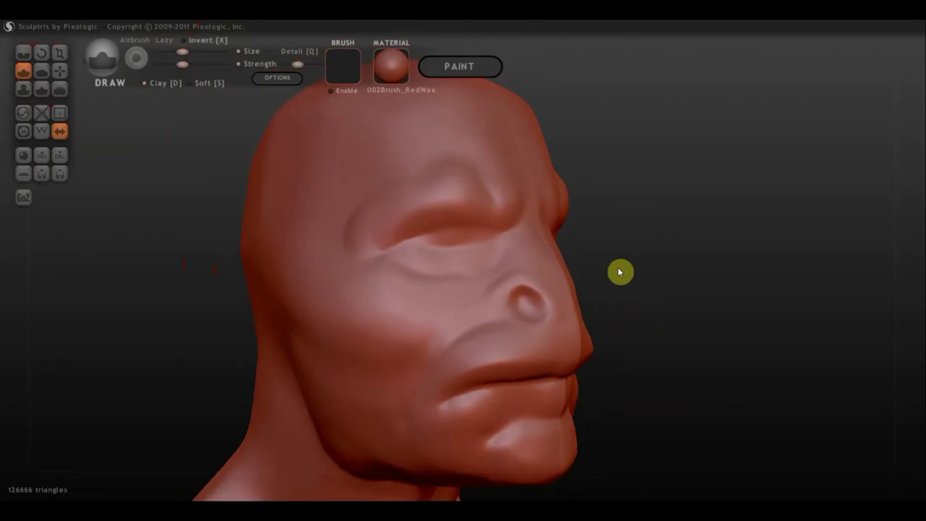
left_click_drag(659, 222, 662, 242)
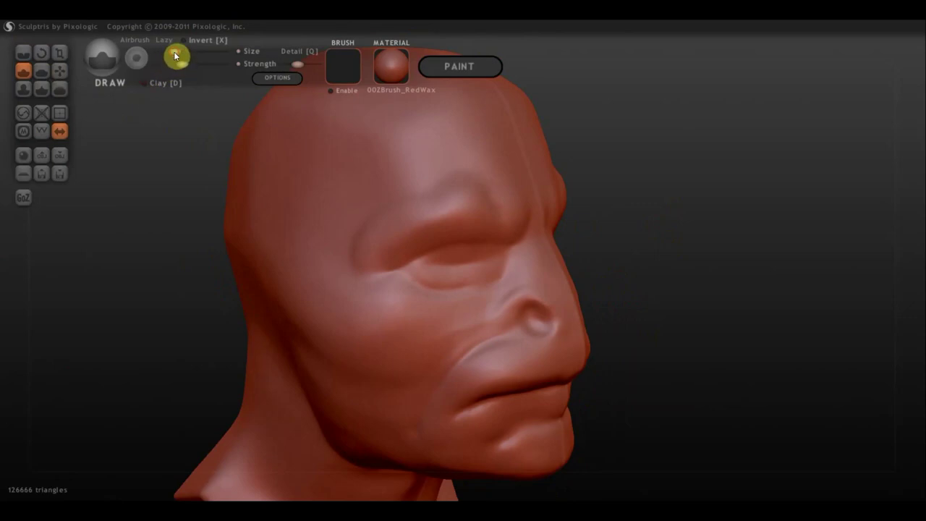
left_click_drag(499, 263, 421, 266)
left_click_drag(505, 265, 412, 281)
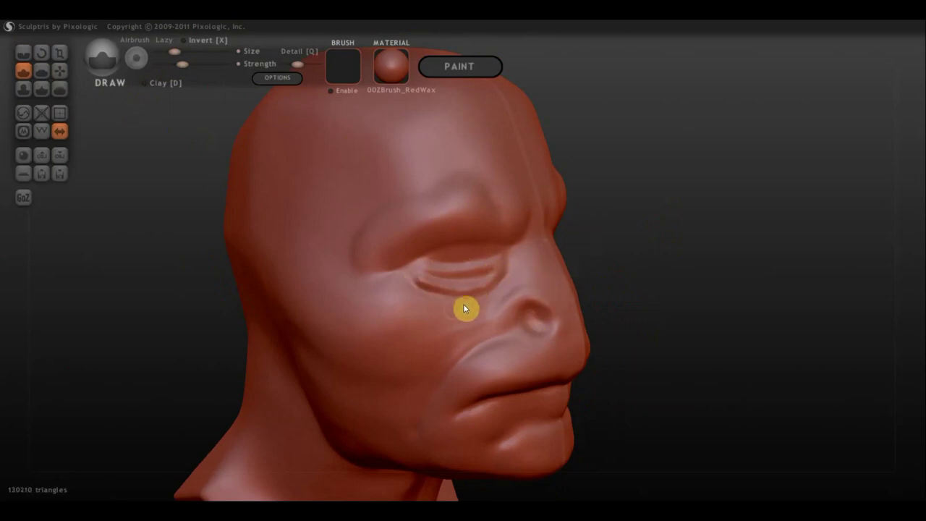
Deepen the eyelid creases at the eye corner and touch up the crease over the left eye
left_click_drag(658, 257, 552, 229)
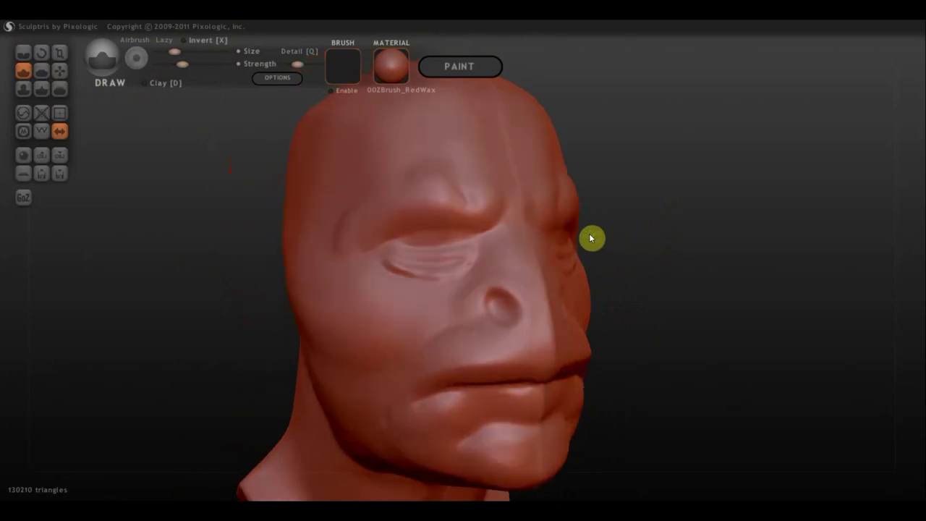
right_click_drag(434, 233, 533, 294)
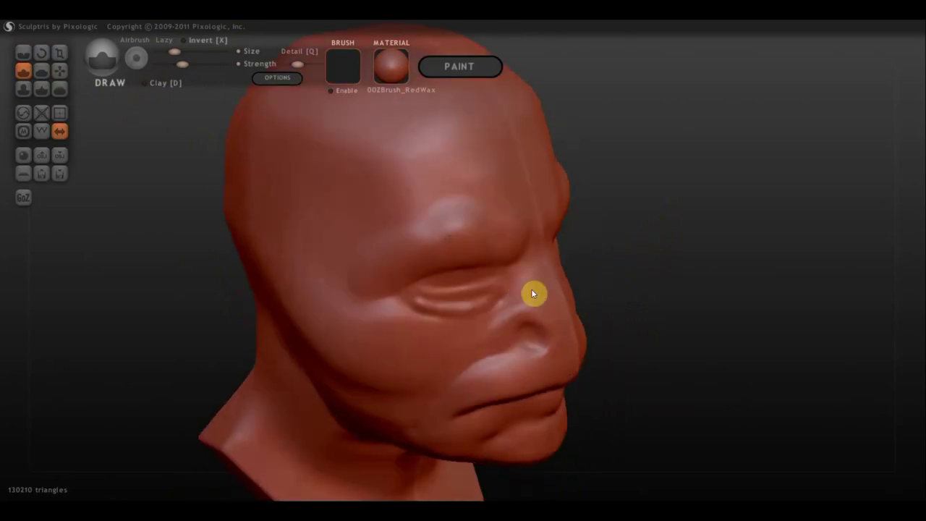
left_click_drag(493, 284, 416, 290)
mouse_move(494, 282)
left_mouse_down()
mouse_move(455, 294)
mouse_move(421, 292)
left_mouse_up()
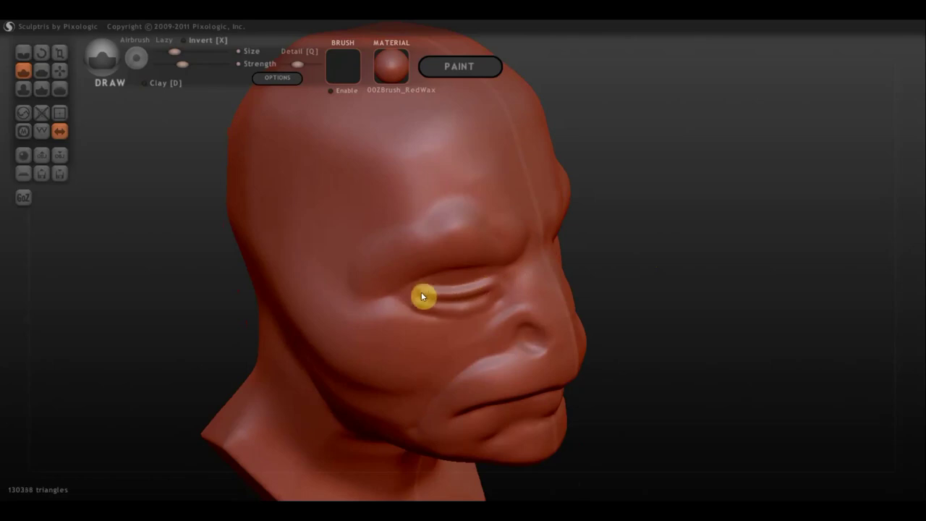
left_click_drag(604, 285, 536, 232)
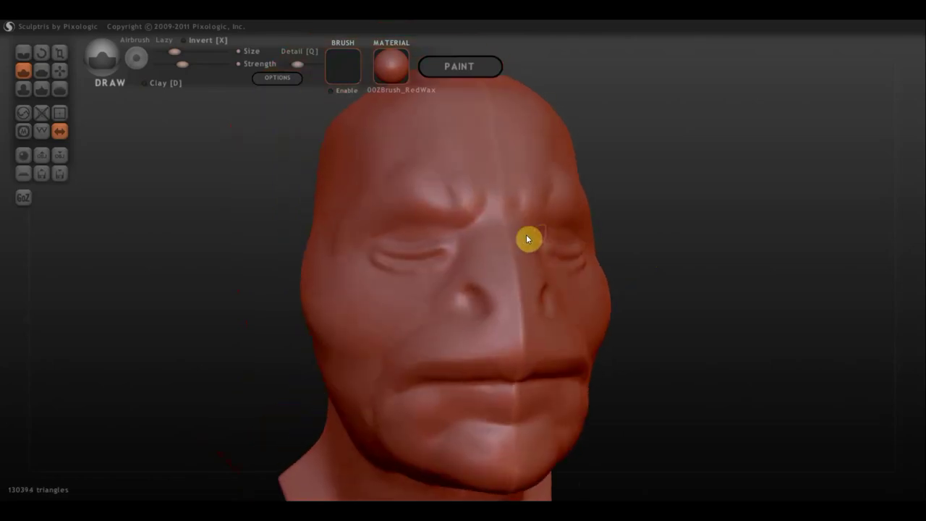
mouse_move(441, 229)
left_mouse_down()
mouse_move(418, 237)
mouse_move(455, 241)
mouse_move(416, 235)
mouse_move(441, 227)
mouse_move(378, 243)
mouse_move(448, 240)
mouse_move(395, 240)
left_mouse_up()
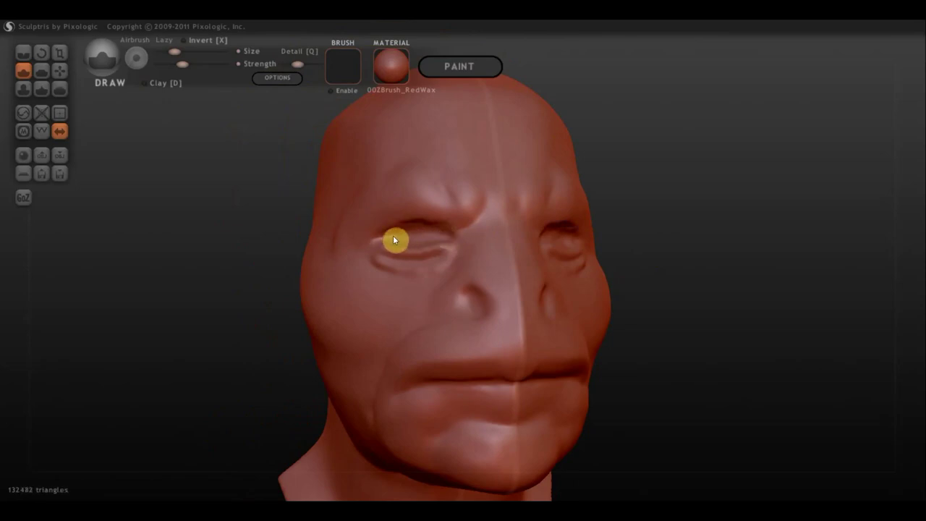
mouse_move(613, 214)
left_mouse_down()
mouse_move(552, 222)
mouse_move(550, 241)
mouse_move(552, 230)
left_mouse_up()
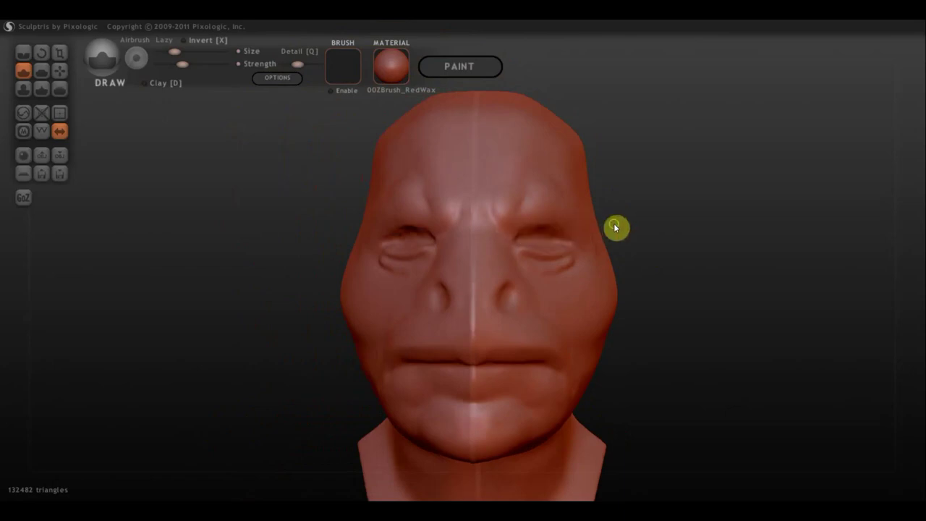
mouse_move(616, 228)
left_mouse_down()
mouse_move(607, 222)
mouse_move(657, 222)
mouse_move(644, 221)
mouse_move(719, 239)
mouse_move(757, 230)
mouse_move(689, 241)
mouse_move(648, 227)
left_mouse_up()
With the Crease brush, crease the forehead and under the eye, then fold nose wing to mouth corner
left_click(23, 53)
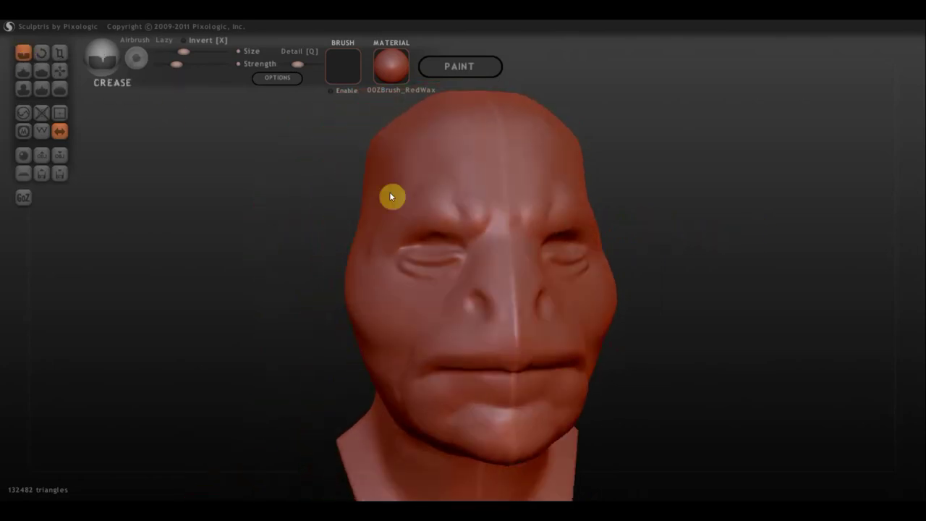
left_click_drag(453, 203, 466, 187)
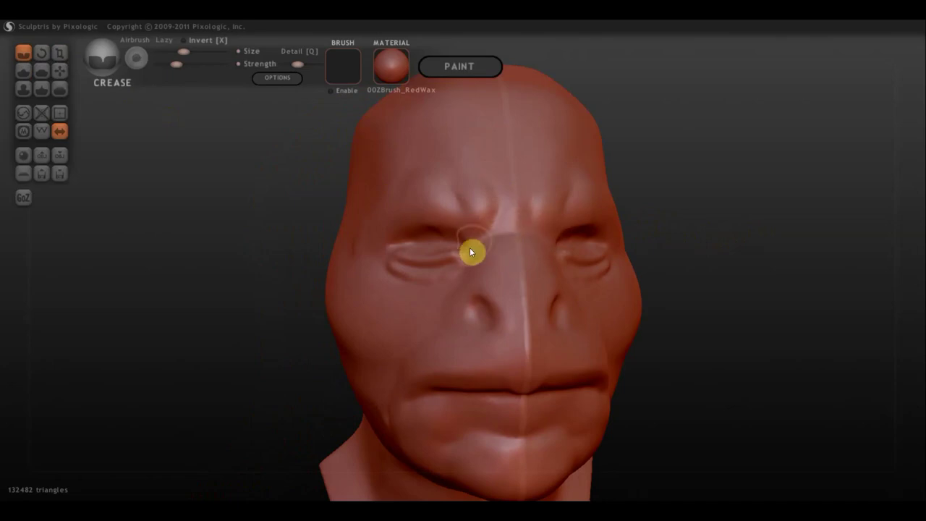
left_click_drag(657, 222, 492, 227)
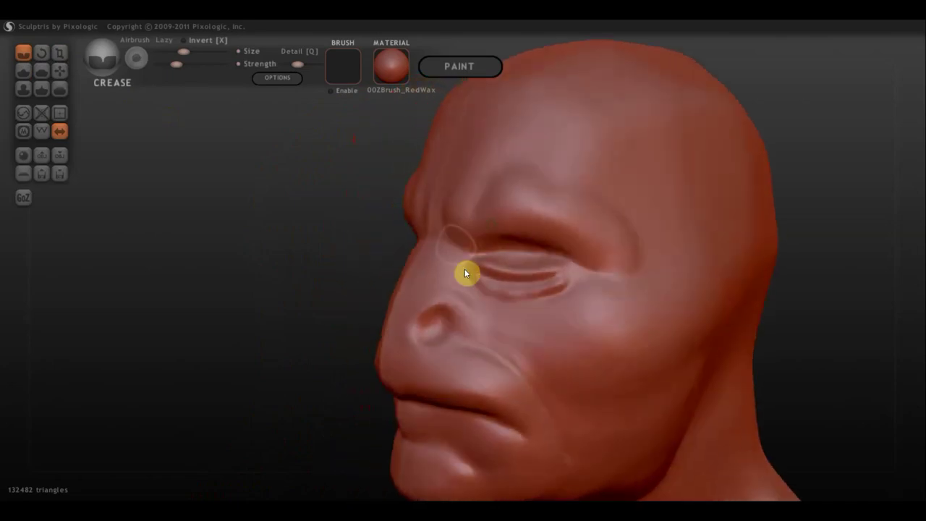
left_click_drag(471, 286, 523, 304)
left_click_drag(176, 64, 185, 64)
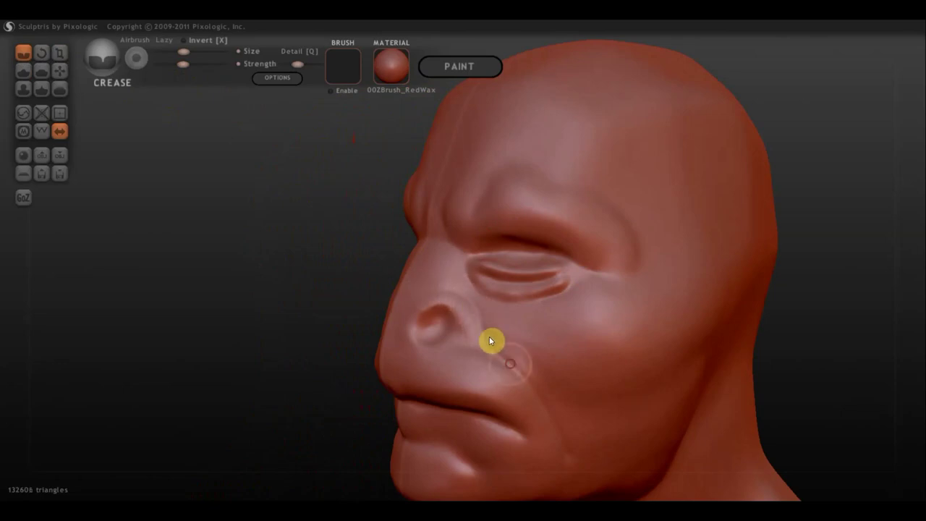
left_click_drag(479, 333, 546, 411)
Carve crease lines from the chin up to the lower lip and along the lower lip
scroll(505, 386, "down", 3)
scroll(554, 370, "down", 3)
mouse_move(563, 379)
right_mouse_down()
mouse_move(628, 362)
mouse_move(564, 357)
right_mouse_up()
scroll(543, 365, "up", 3)
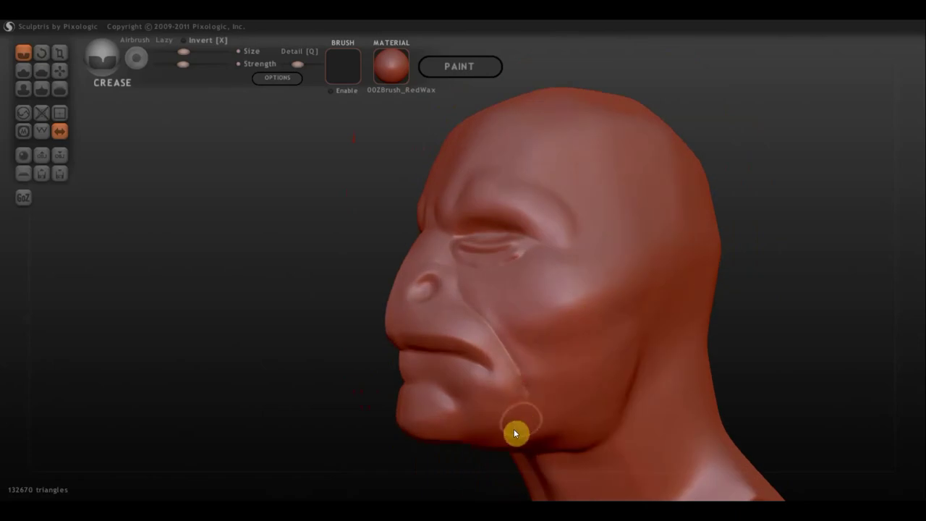
mouse_move(482, 436)
left_mouse_down()
mouse_move(443, 390)
mouse_move(466, 375)
left_mouse_up()
right_click_drag(471, 380, 661, 370)
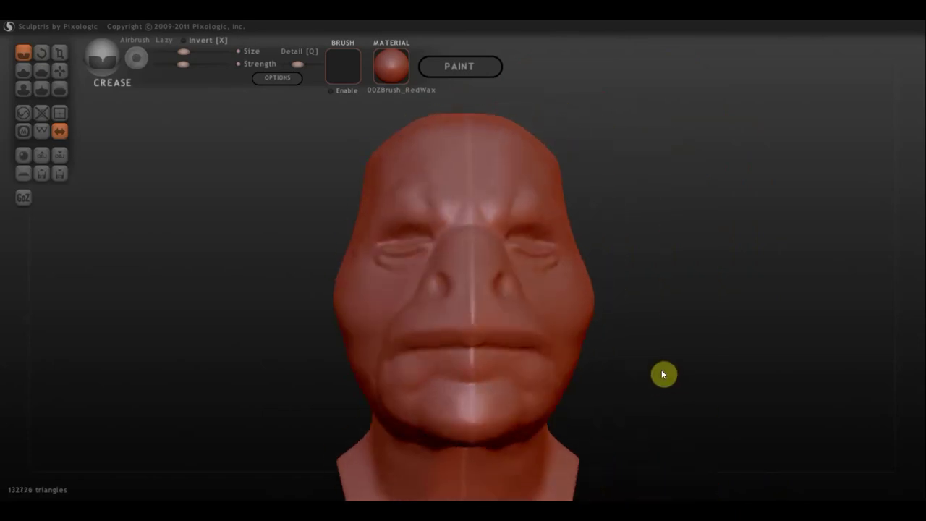
scroll(406, 373, "up", 2)
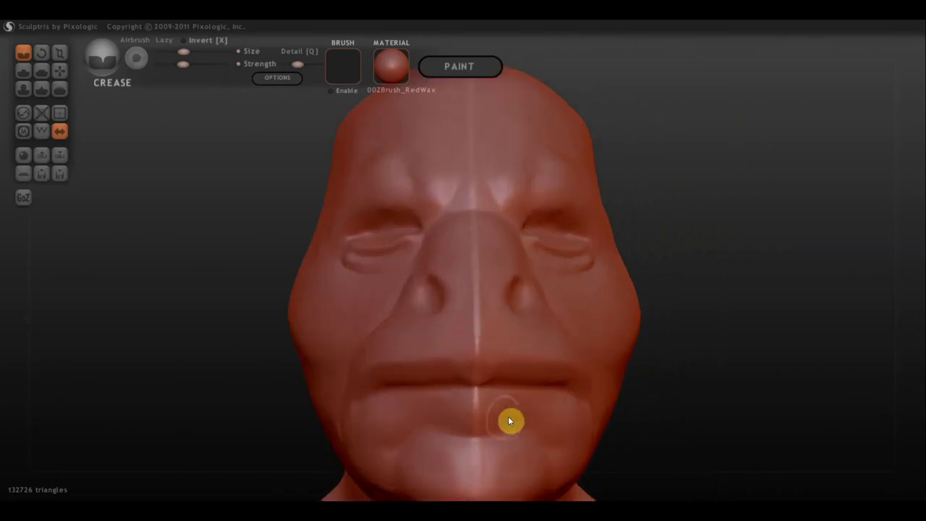
mouse_move(521, 420)
left_mouse_down()
mouse_move(470, 422)
mouse_move(388, 407)
left_mouse_up()
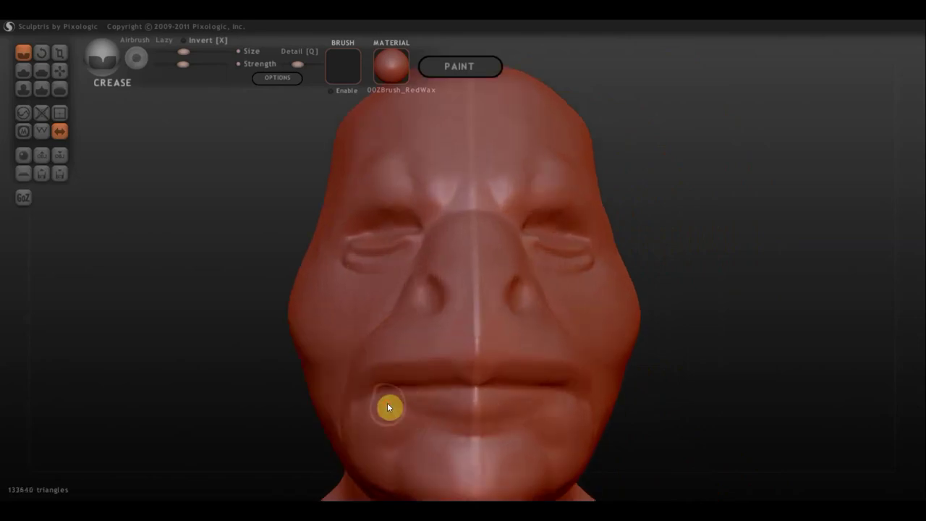
scroll(417, 409, "down", 2)
right_click_drag(430, 405, 407, 385)
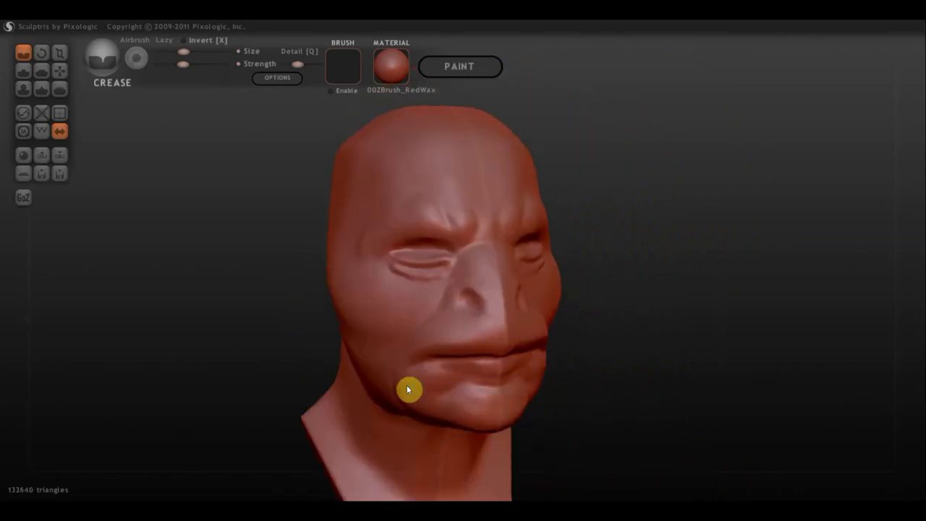
Switch to the Draw brush, toggle Clay on and off, and enlarge the brush slightly
left_click(23, 70)
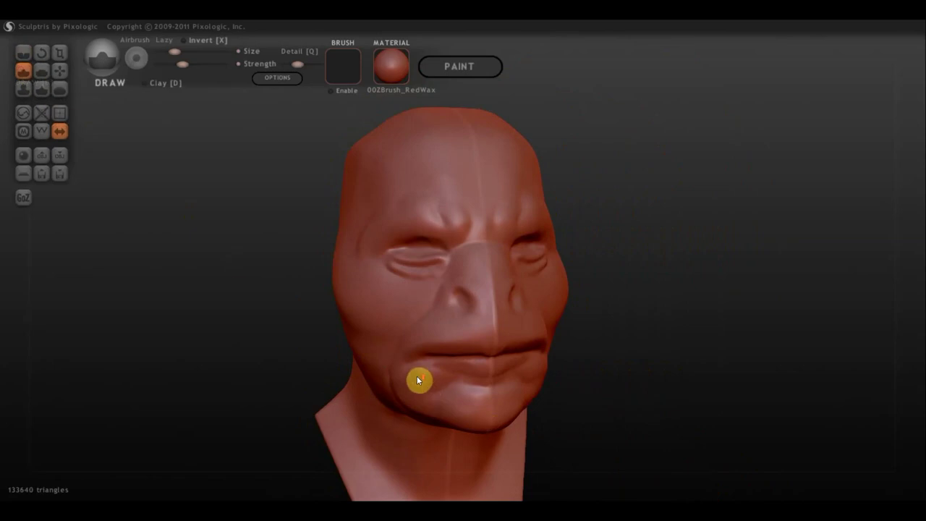
scroll(434, 362, "up", 2)
left_click_drag(666, 343, 677, 277)
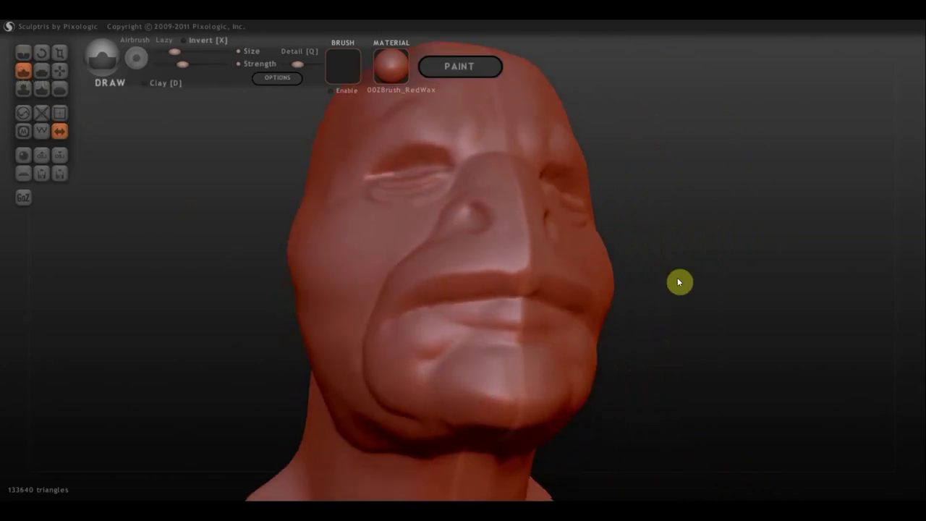
right_click_drag(427, 330, 398, 352)
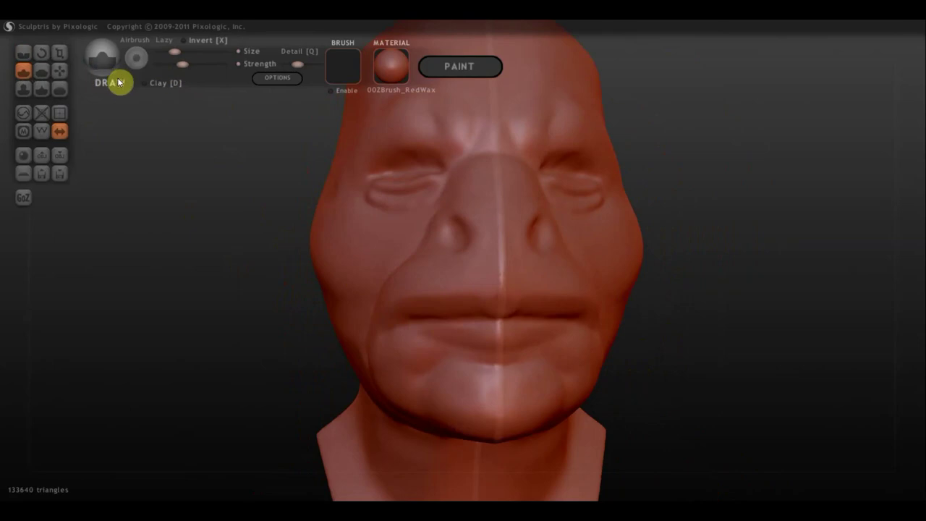
left_click(144, 83)
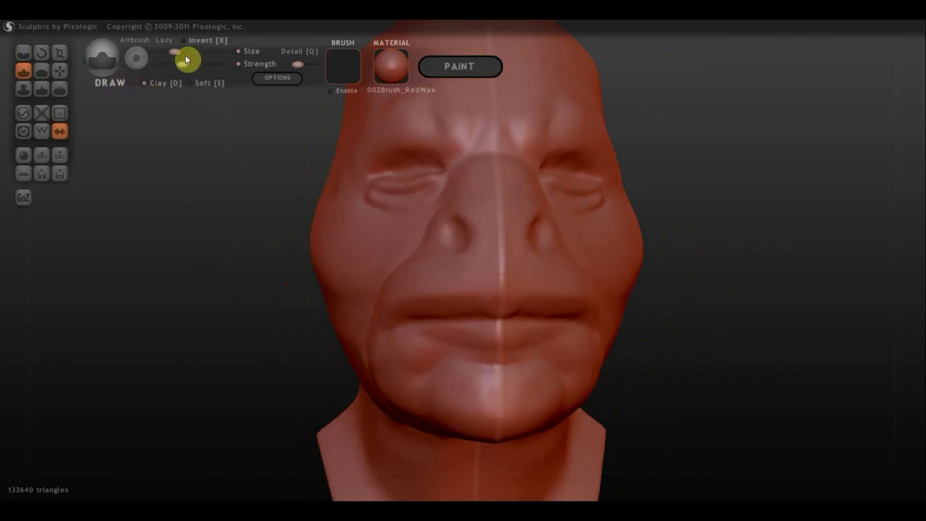
left_click_drag(187, 51, 188, 52)
left_click(146, 83)
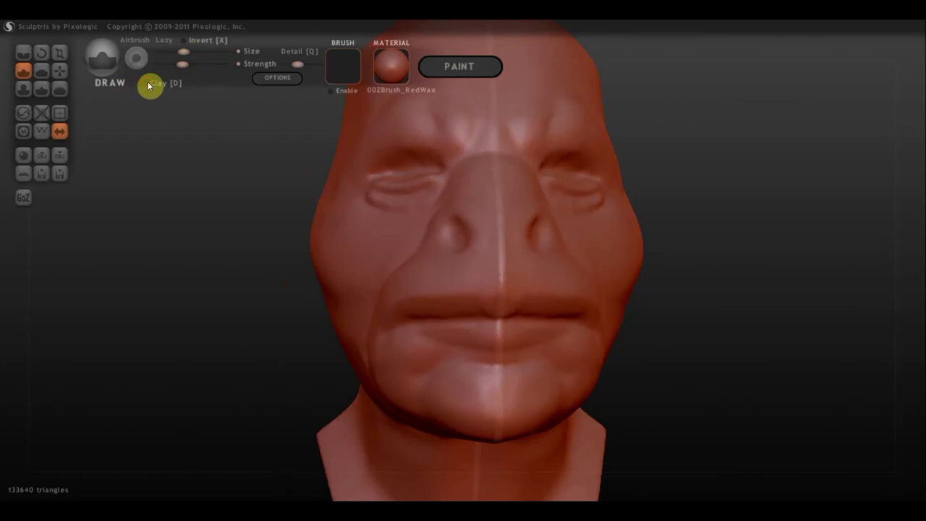
Build up and reshape the lower lip with several Draw strokes
scroll(554, 333, "up", 2)
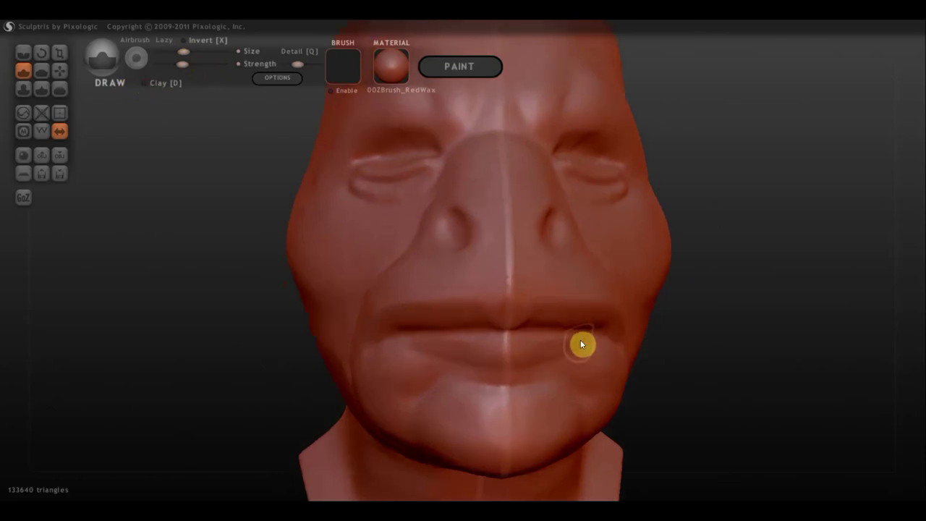
left_click_drag(581, 345, 436, 348)
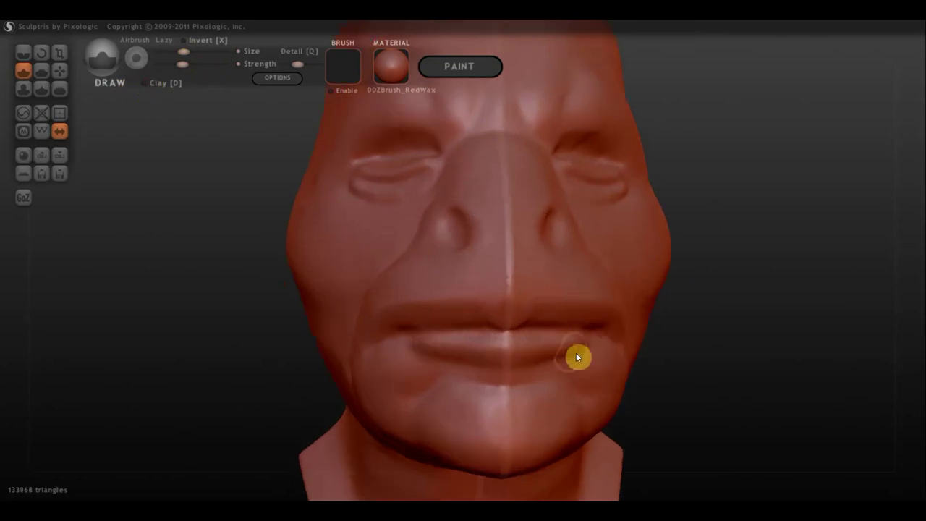
mouse_move(557, 365)
left_mouse_down()
mouse_move(503, 369)
mouse_move(406, 346)
mouse_move(414, 347)
left_mouse_up()
mouse_move(504, 354)
right_mouse_down()
mouse_move(681, 368)
mouse_move(596, 374)
mouse_move(437, 347)
mouse_move(448, 345)
right_mouse_up()
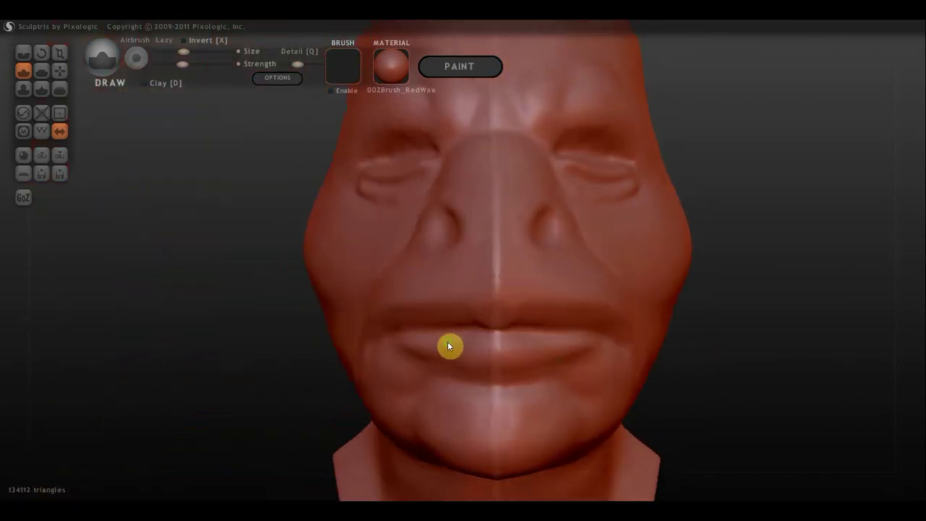
mouse_move(474, 355)
left_mouse_down()
mouse_move(457, 343)
mouse_move(418, 348)
mouse_move(464, 367)
mouse_move(423, 360)
mouse_move(434, 362)
left_mouse_up()
mouse_move(435, 361)
right_mouse_down()
mouse_move(660, 394)
mouse_move(605, 363)
right_mouse_up()
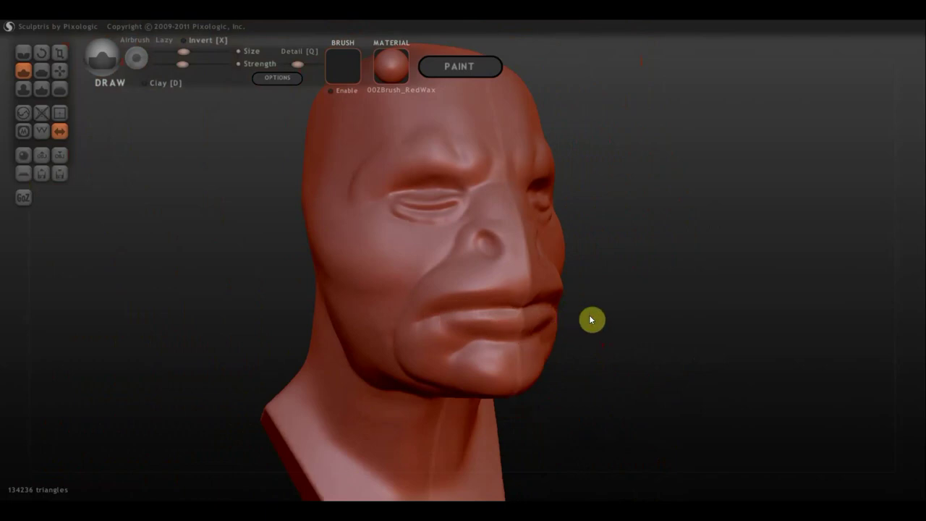
With the Flatten brush, flatten the face from the nose toward the left cheek
left_click(41, 69)
mouse_move(345, 168)
right_mouse_down()
mouse_move(591, 266)
mouse_move(500, 196)
right_mouse_up()
scroll(501, 196, "up", 2)
scroll(497, 232, "up", 2)
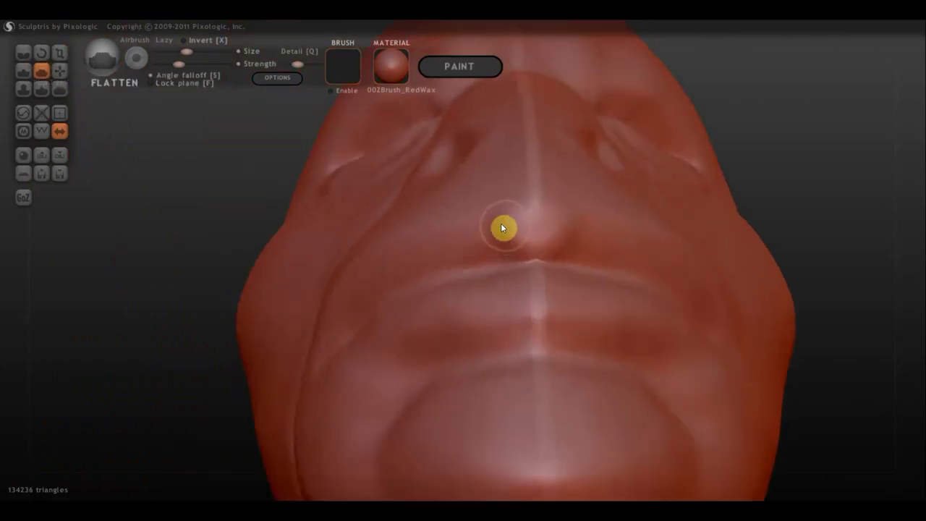
mouse_move(503, 229)
left_mouse_down()
mouse_move(348, 299)
mouse_move(497, 230)
mouse_move(382, 271)
mouse_move(519, 240)
left_mouse_up()
mouse_move(518, 237)
right_mouse_down()
mouse_move(403, 300)
mouse_move(502, 273)
right_mouse_up()
mouse_move(492, 258)
left_mouse_down()
mouse_move(530, 246)
mouse_move(606, 257)
mouse_move(658, 277)
mouse_move(587, 260)
mouse_move(474, 272)
left_mouse_up()
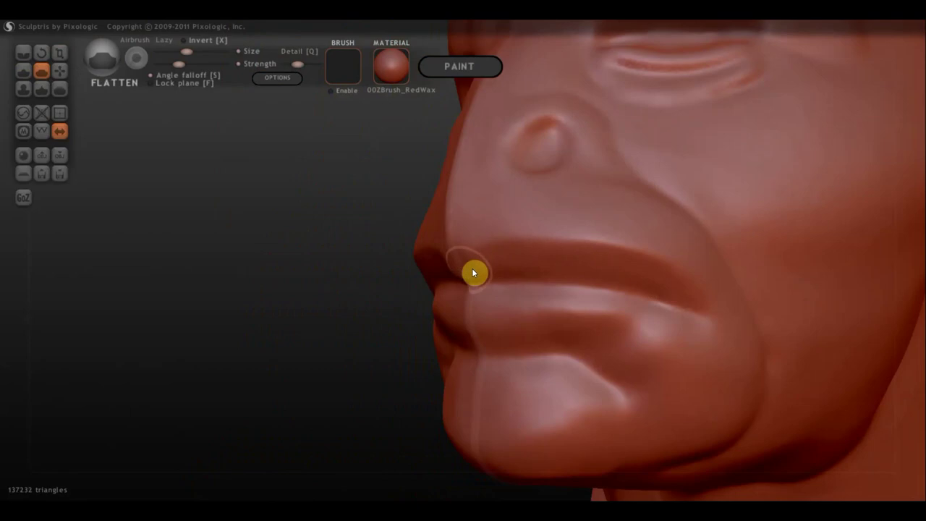
Smooth the lower lip flatter with back-and-forth Flatten strokes viewed from below
right_click_drag(552, 327, 573, 351)
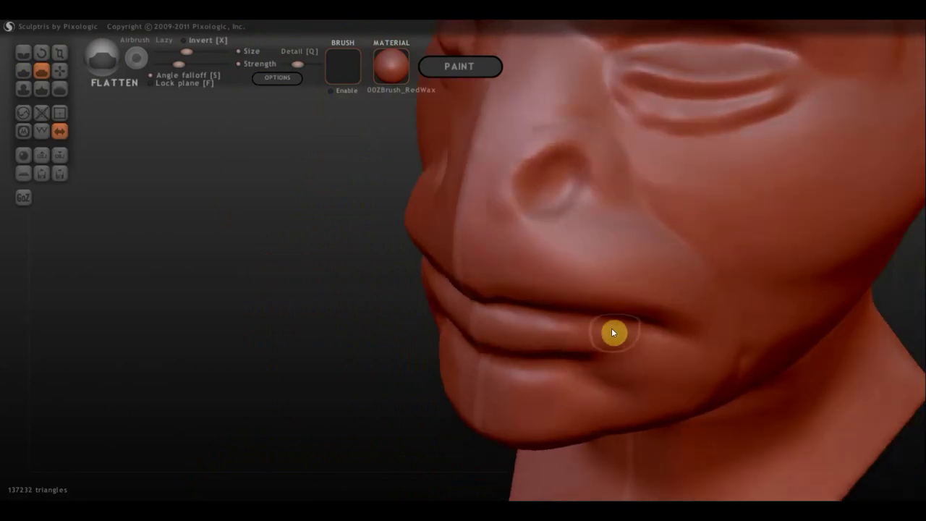
right_click_drag(615, 330, 625, 350)
mouse_move(625, 350)
left_mouse_down()
mouse_move(496, 327)
mouse_move(605, 348)
mouse_move(505, 333)
mouse_move(581, 337)
left_mouse_up()
mouse_move(581, 337)
right_mouse_down()
mouse_move(587, 198)
mouse_move(649, 308)
mouse_move(618, 315)
right_mouse_up()
mouse_move(617, 310)
left_mouse_down()
mouse_move(567, 298)
mouse_move(494, 315)
mouse_move(603, 307)
mouse_move(653, 355)
mouse_move(634, 353)
mouse_move(577, 304)
mouse_move(484, 320)
left_mouse_up()
mouse_move(523, 290)
right_mouse_down()
mouse_move(638, 358)
mouse_move(715, 376)
mouse_move(467, 279)
mouse_move(436, 253)
right_mouse_up()
scroll(591, 323, "down", 3)
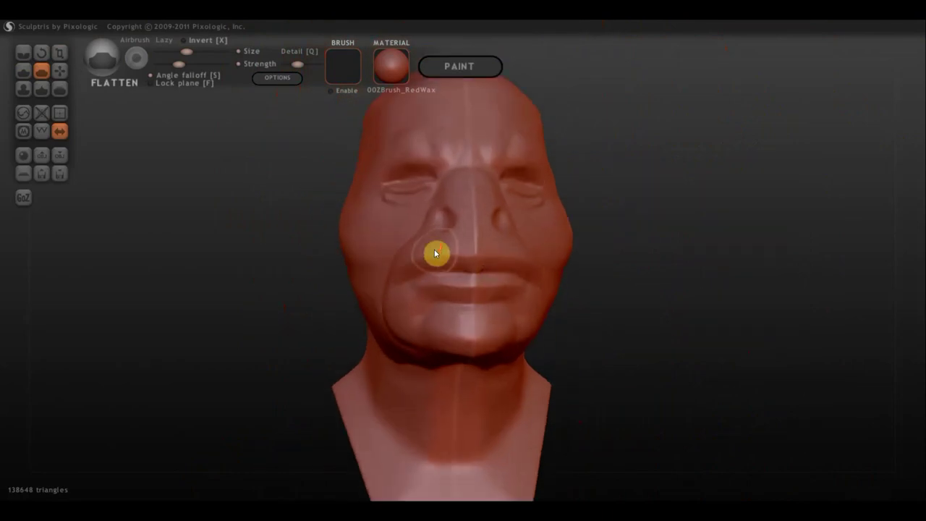
scroll(453, 242, "up", 3)
Try a Grab pull on the left mouth corner, then undo it
left_click(59, 70)
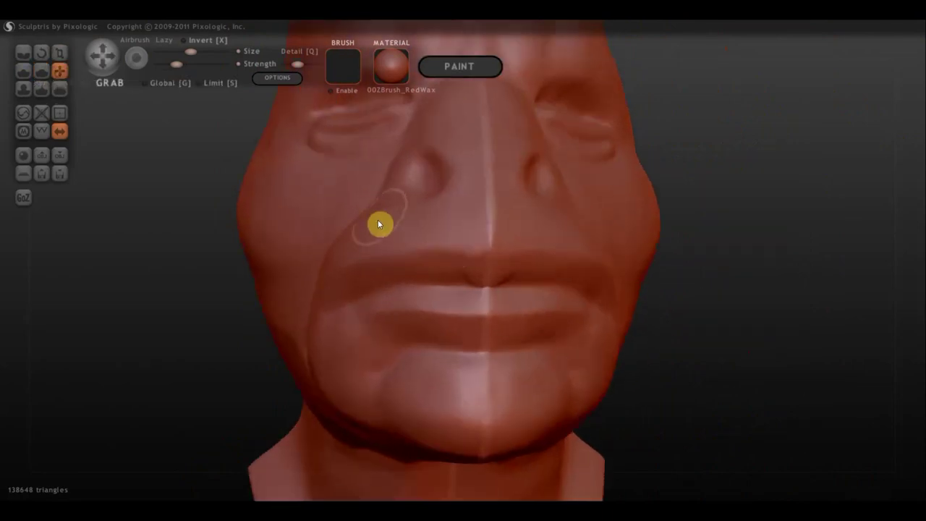
scroll(378, 246, "down", 2)
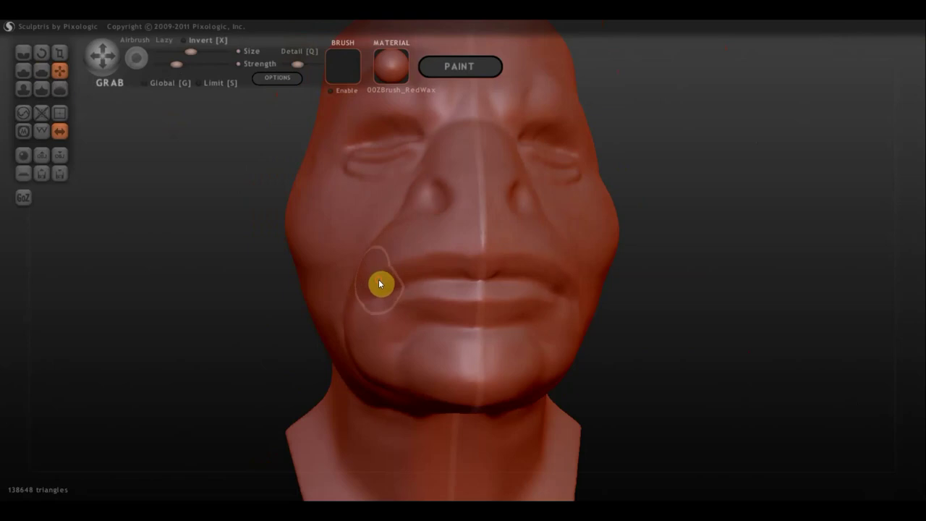
mouse_move(383, 283)
left_mouse_down()
mouse_move(390, 265)
mouse_move(395, 275)
mouse_move(487, 251)
left_mouse_up()
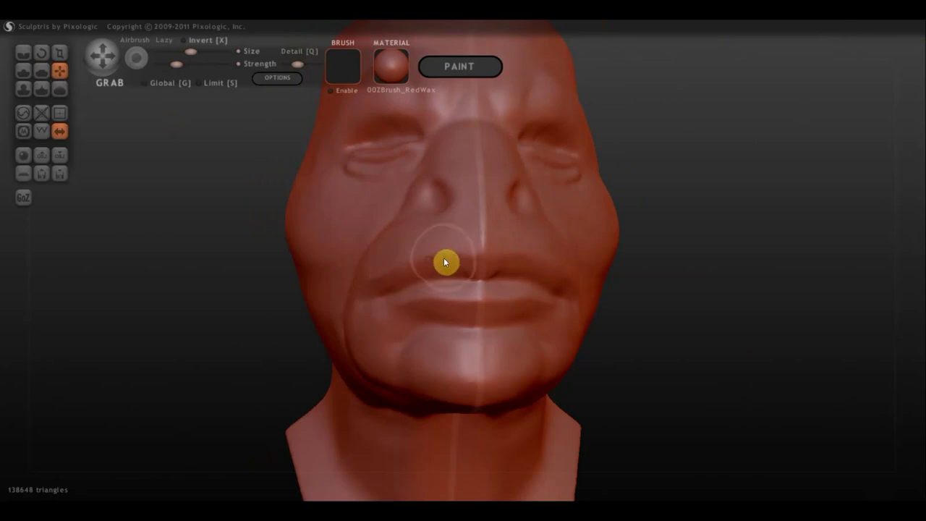
key("ctrl+z")
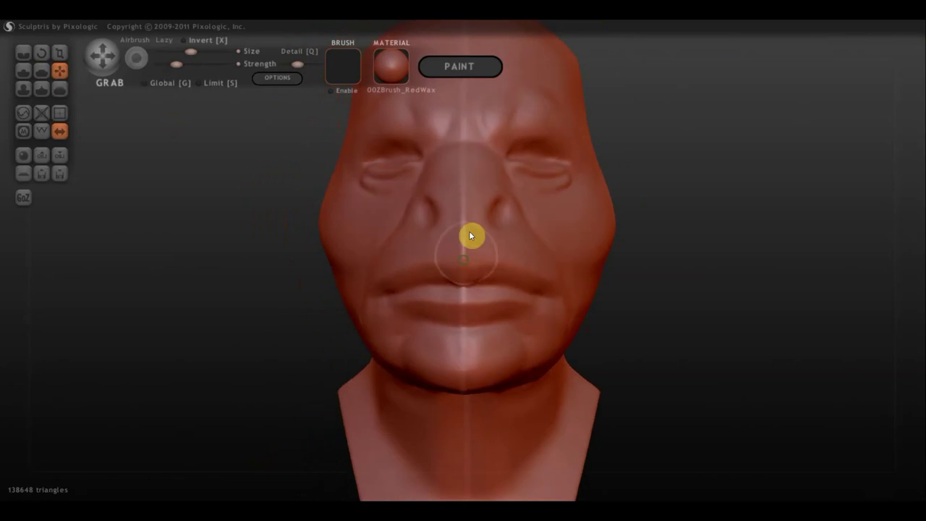
scroll(469, 231, "up", 3)
scroll(452, 230, "up", 2)
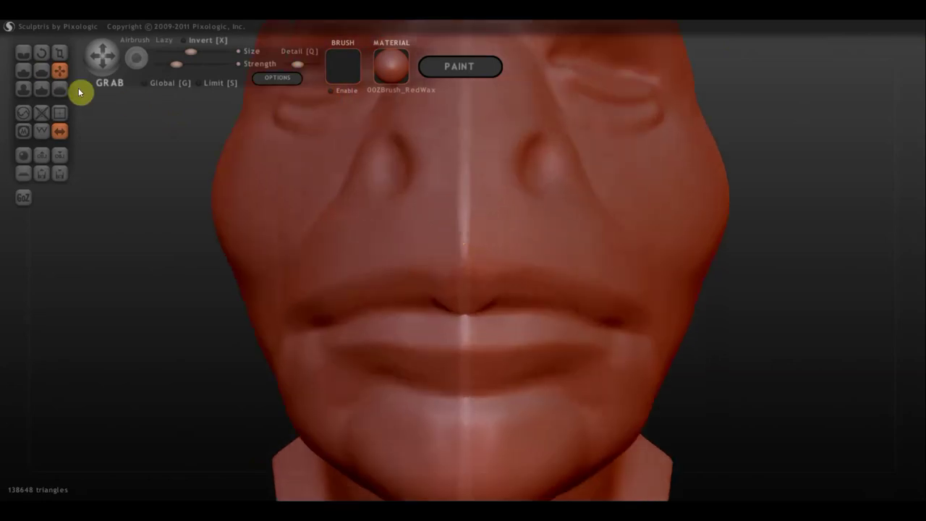
With the Draw brush, add a small bump near the philtrum and build up the brow ridge
left_click(42, 70)
left_click(23, 72)
scroll(434, 232, "down", 3)
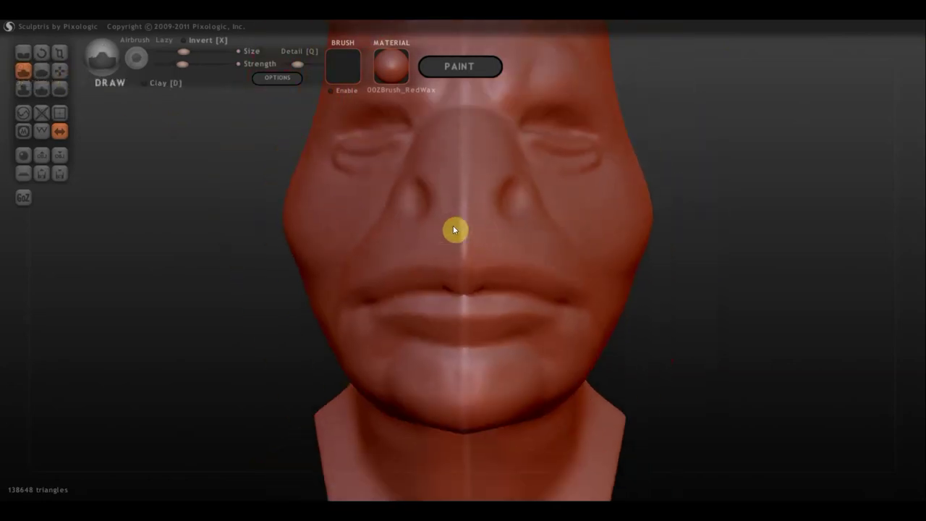
mouse_move(459, 224)
left_mouse_down()
mouse_move(458, 252)
mouse_move(463, 217)
left_mouse_up()
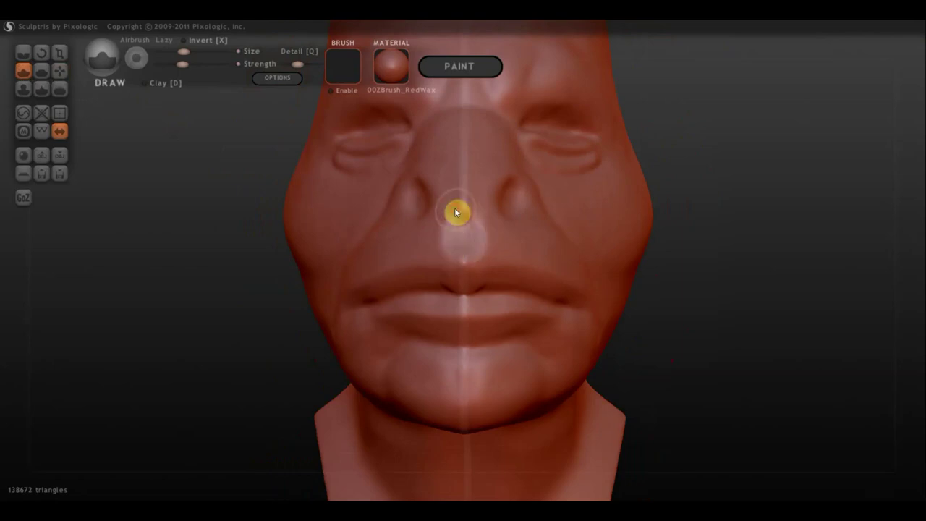
right_click_drag(468, 196, 444, 166)
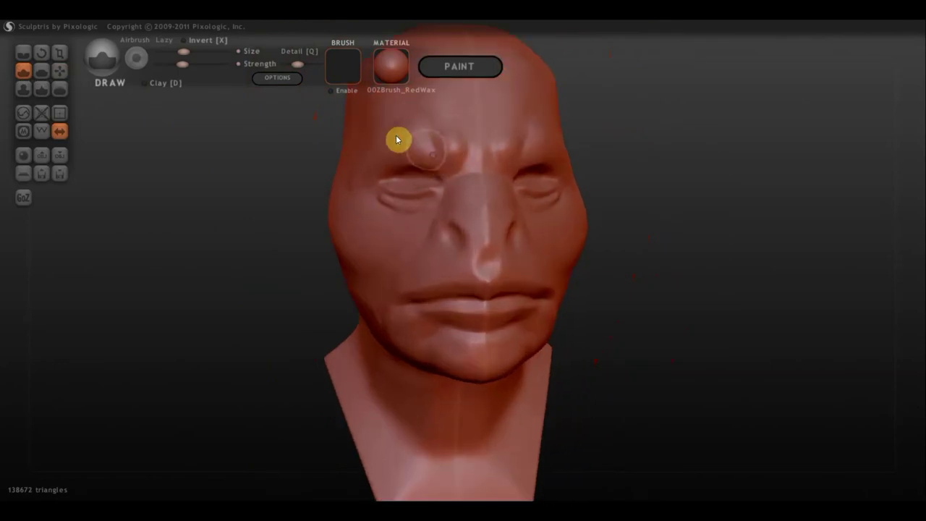
mouse_move(396, 135)
left_mouse_down()
mouse_move(430, 155)
mouse_move(414, 160)
left_mouse_up()
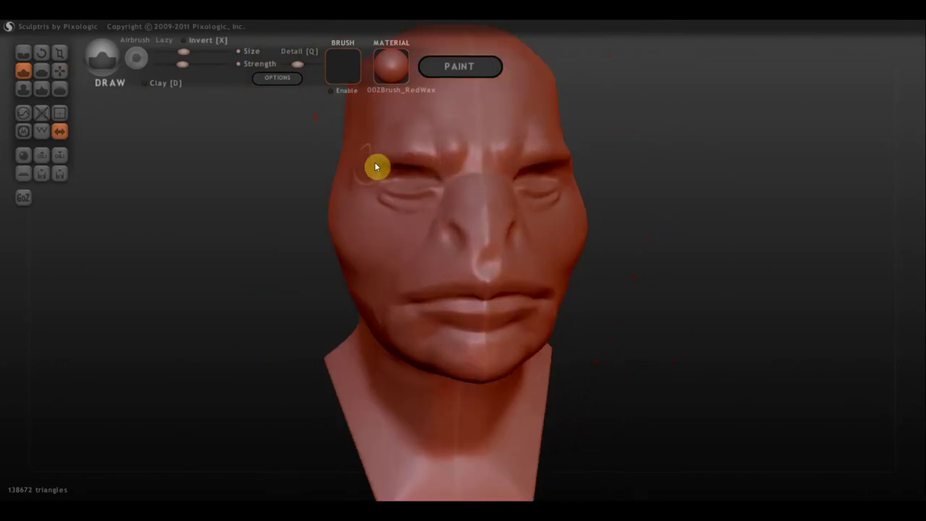
right_click_drag(451, 166, 599, 162)
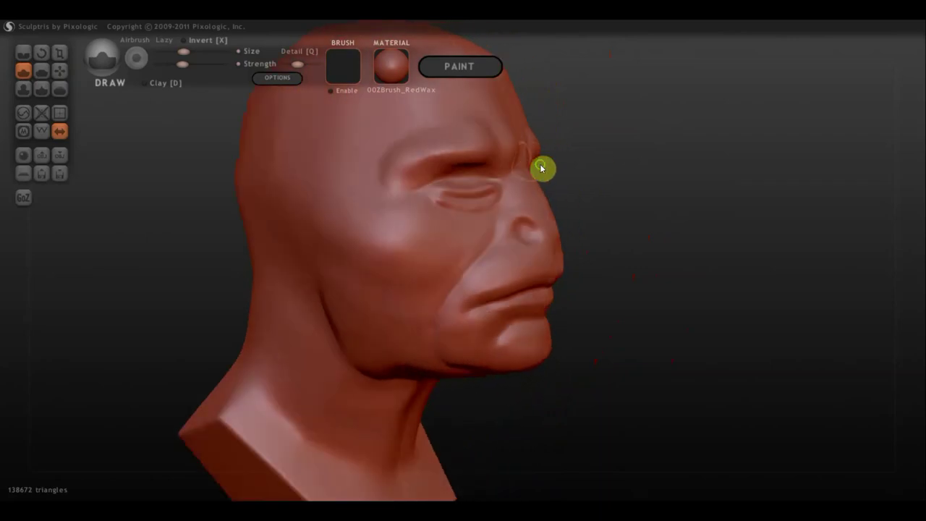
right_click_drag(542, 167, 587, 167)
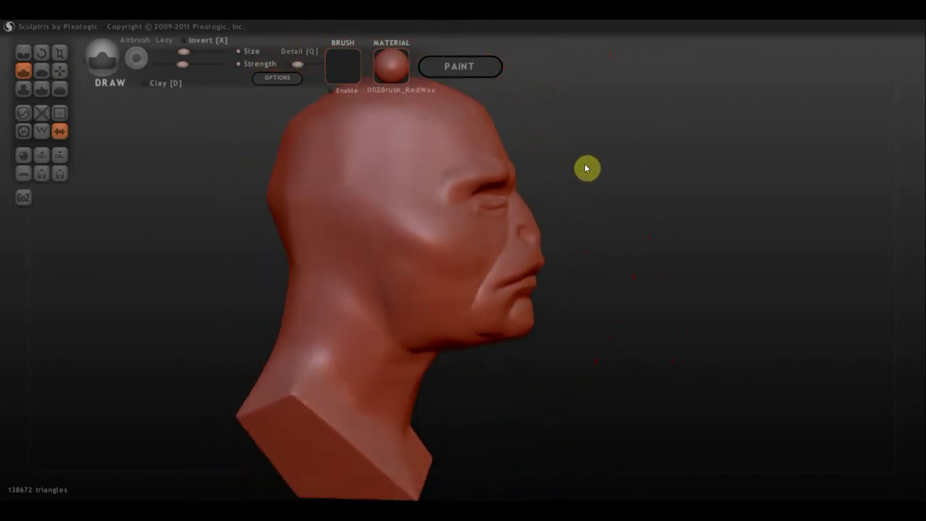
scroll(528, 181, "down", 2)
scroll(506, 191, "down", 1)
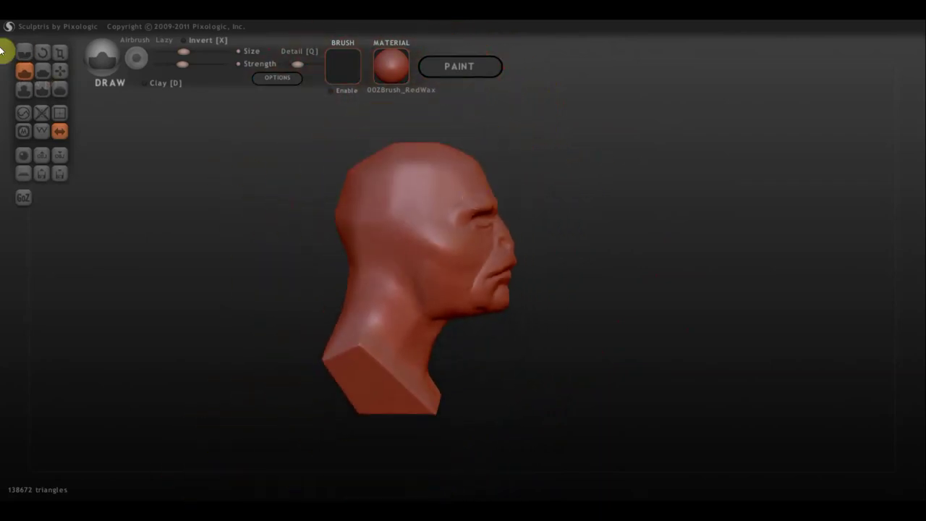
Enlarge the Grab brush and test a crown-flattening stroke, then undo it
left_click(59, 70)
scroll(509, 300, "down", 1)
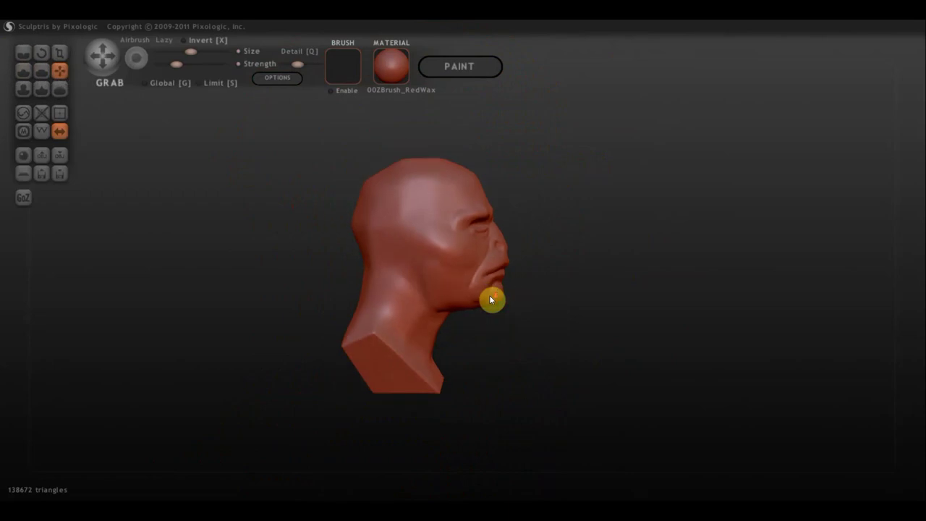
left_click(202, 51)
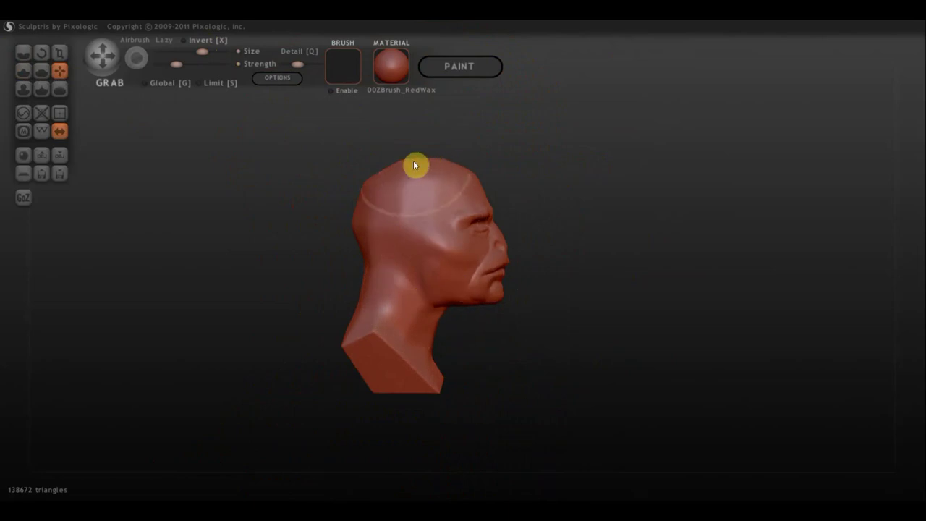
left_click_drag(417, 162, 420, 174)
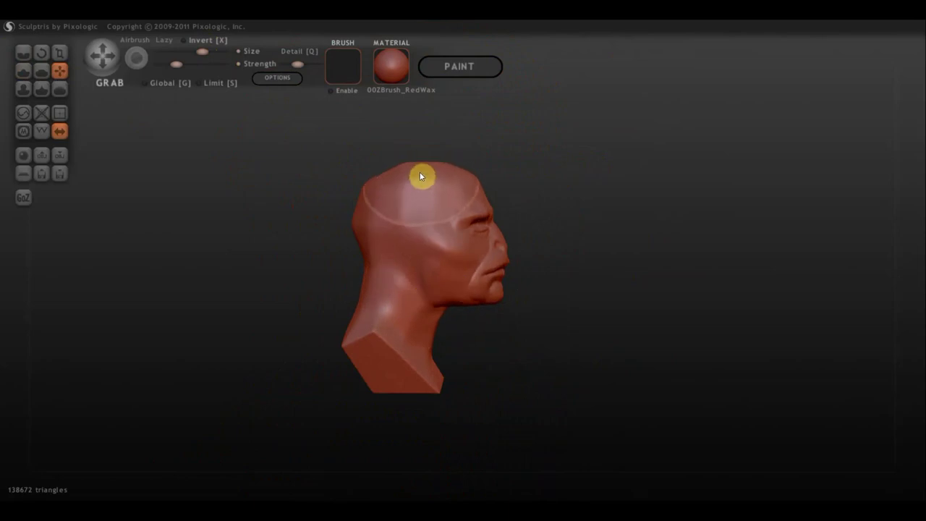
key("ctrl+z")
Pull the upper-left crown inward, widen the bust base corners and reshape the neck
mouse_move(422, 218)
right_mouse_down()
mouse_move(386, 186)
mouse_move(503, 236)
mouse_move(314, 254)
mouse_move(175, 233)
right_mouse_up()
scroll(481, 201, "up", 3)
right_click_drag(481, 201, 399, 200)
left_click_drag(379, 152, 413, 157)
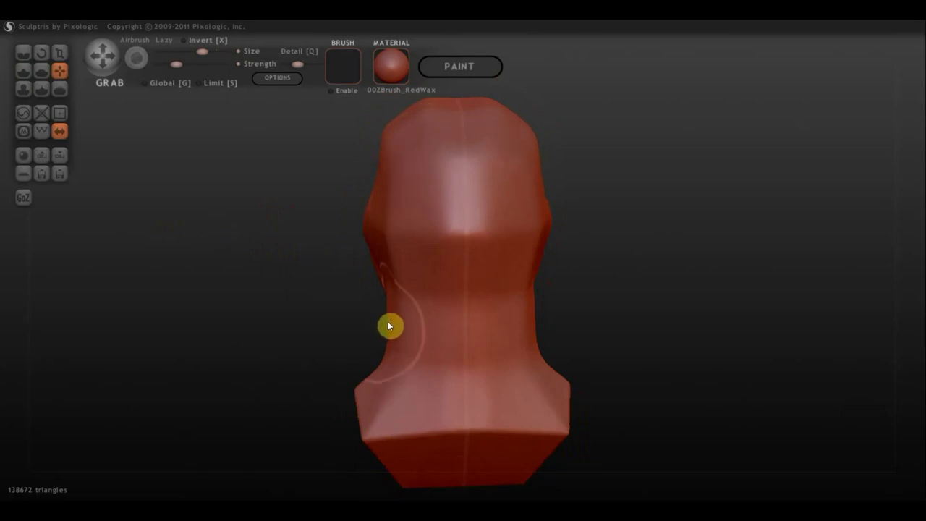
mouse_move(380, 390)
left_mouse_down()
mouse_move(327, 400)
mouse_move(374, 374)
mouse_move(808, 337)
left_mouse_up()
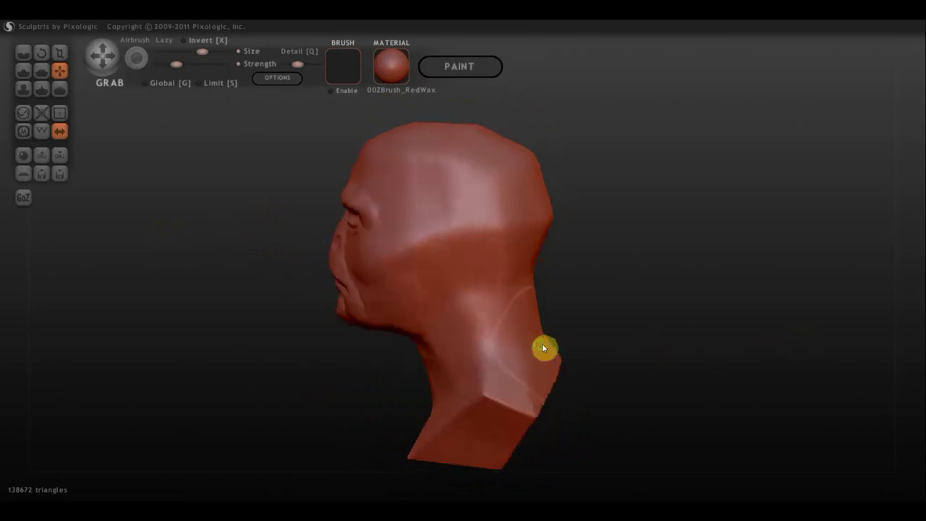
mouse_move(543, 347)
left_mouse_down()
mouse_move(528, 335)
mouse_move(804, 322)
mouse_move(753, 330)
mouse_move(827, 346)
mouse_move(728, 310)
left_mouse_up()
scroll(759, 308, "up", 2)
With the Flatten brush, flatten the top and left side of the skull and smooth the forehead crease
left_click(42, 71)
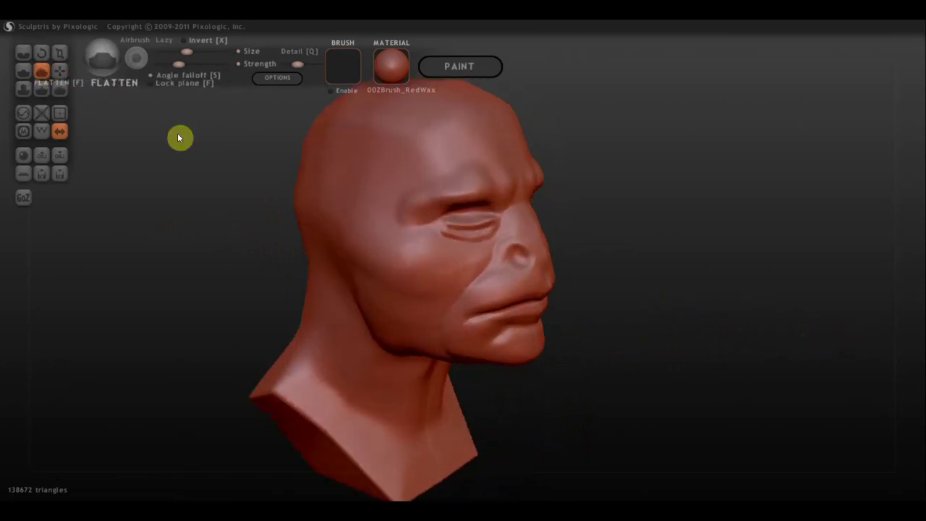
mouse_move(177, 133)
left_mouse_down()
mouse_move(280, 241)
mouse_move(452, 273)
mouse_move(387, 304)
left_mouse_up()
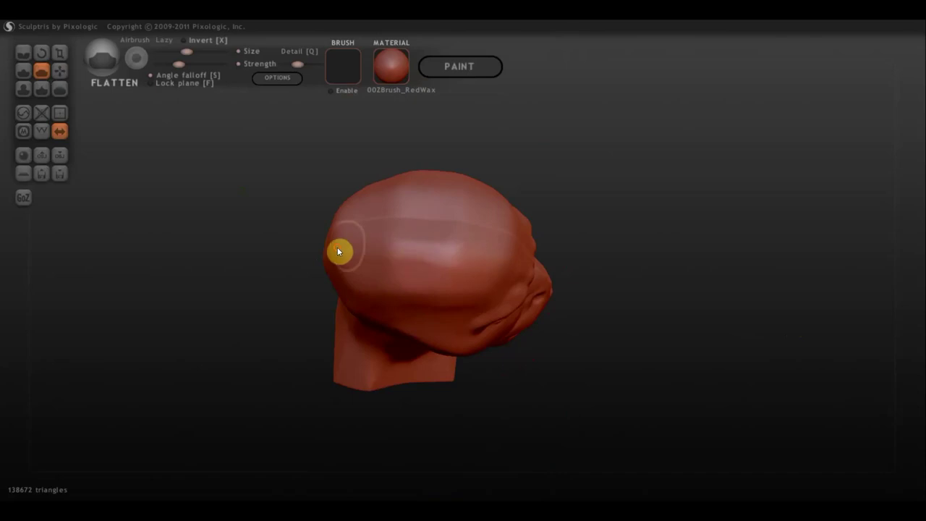
mouse_move(337, 251)
left_mouse_down()
mouse_move(484, 254)
mouse_move(341, 256)
mouse_move(397, 268)
left_mouse_up()
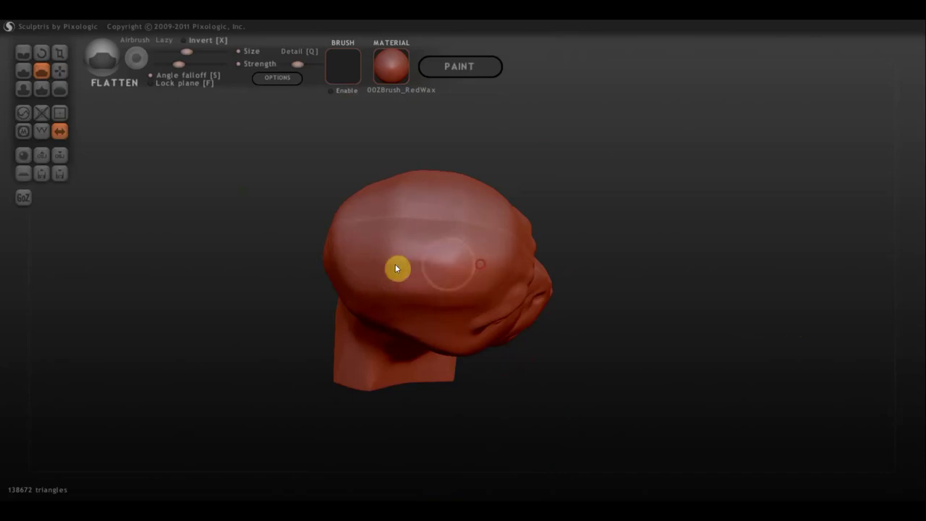
mouse_move(659, 252)
left_mouse_down()
mouse_move(533, 198)
mouse_move(530, 230)
left_mouse_up()
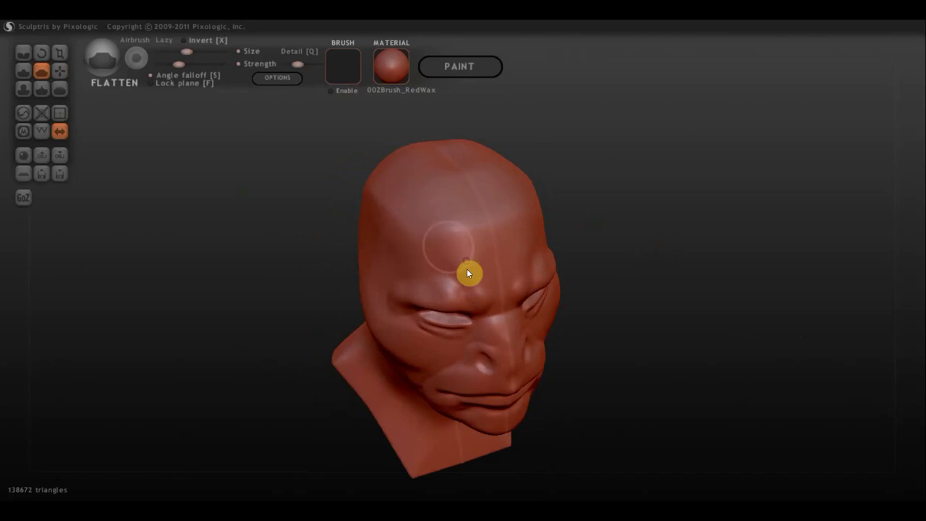
mouse_move(468, 274)
left_mouse_down()
mouse_move(485, 246)
mouse_move(514, 234)
mouse_move(410, 242)
mouse_move(480, 267)
mouse_move(511, 227)
mouse_move(413, 224)
mouse_move(513, 219)
mouse_move(433, 247)
mouse_move(357, 198)
mouse_move(482, 217)
mouse_move(424, 244)
mouse_move(455, 250)
mouse_move(453, 262)
left_mouse_up()
mouse_move(453, 262)
right_mouse_down()
mouse_move(457, 237)
mouse_move(377, 185)
right_mouse_up()
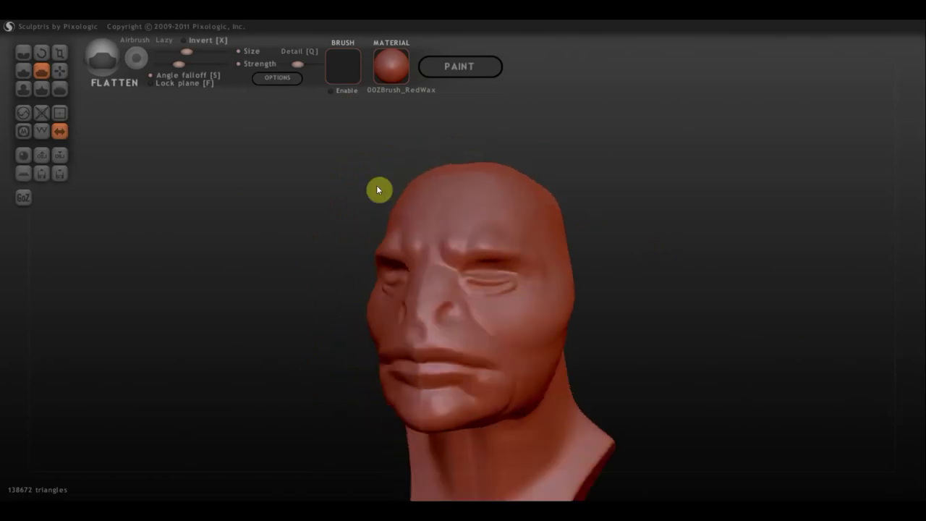
Flatten the surface from the eye to the brow and level the outer brow ridge
mouse_move(552, 252)
right_mouse_down()
mouse_move(565, 265)
mouse_move(558, 275)
mouse_move(466, 296)
mouse_move(489, 276)
right_mouse_up()
left_click_drag(489, 276, 491, 245)
mouse_move(514, 280)
left_mouse_down()
mouse_move(497, 261)
mouse_move(507, 254)
mouse_move(537, 268)
left_mouse_up()
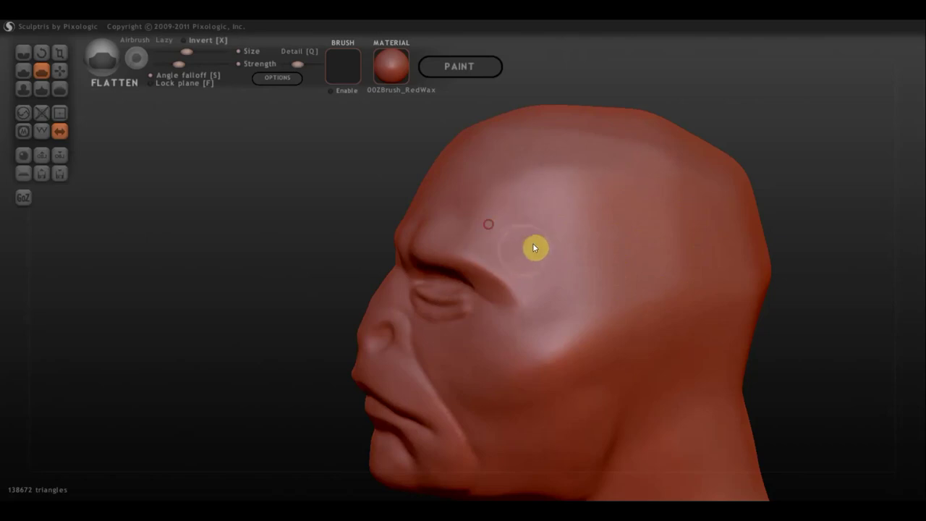
right_click_drag(534, 246, 787, 253)
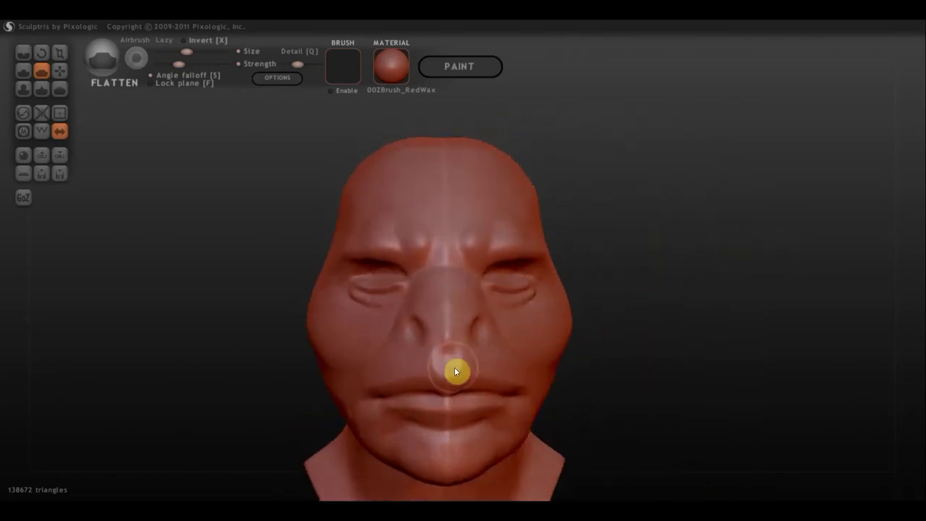
scroll(455, 367, "up", 2)
mouse_move(536, 377)
right_mouse_down()
mouse_move(659, 374)
mouse_move(597, 360)
right_mouse_up()
scroll(589, 372, "down", 2)
scroll(618, 369, "down", 1)
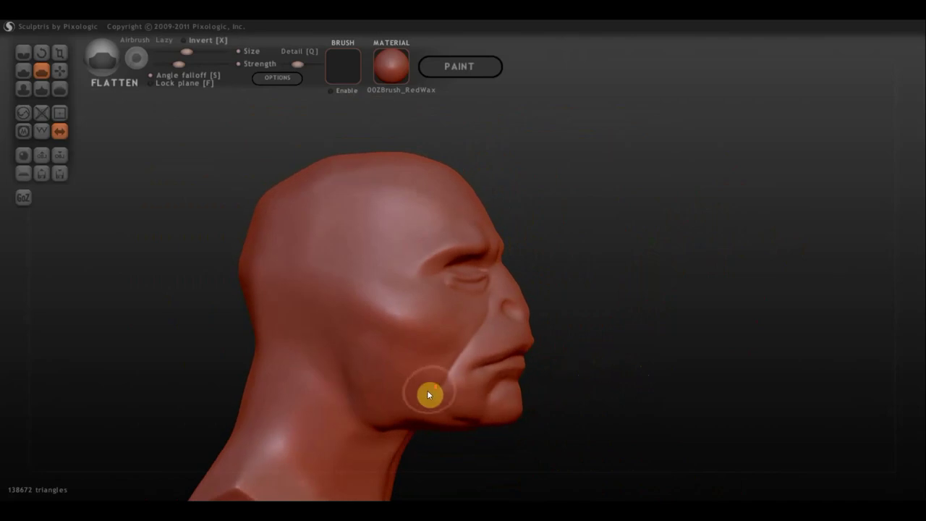
scroll(420, 369, "down", 2)
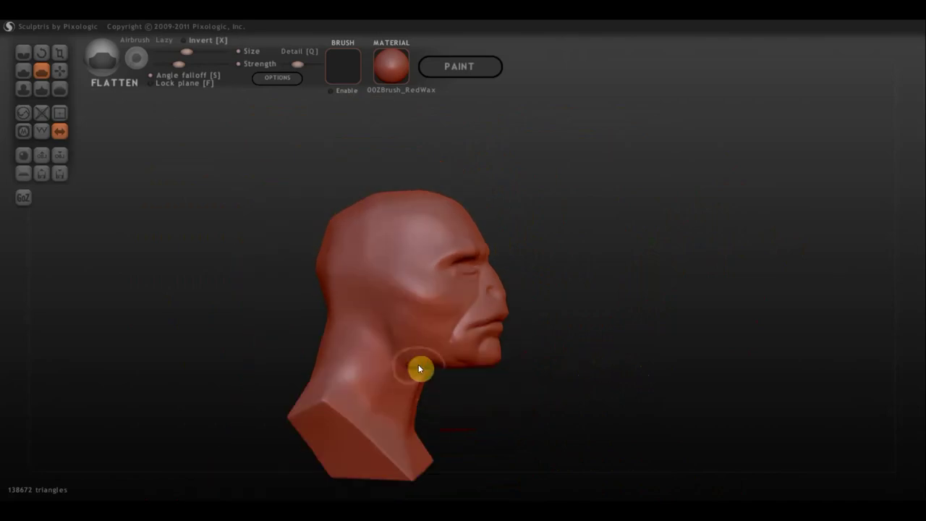
With the Draw brush in Clay mode, refine the jawline and hollow the cheek below the eye
left_click(23, 70)
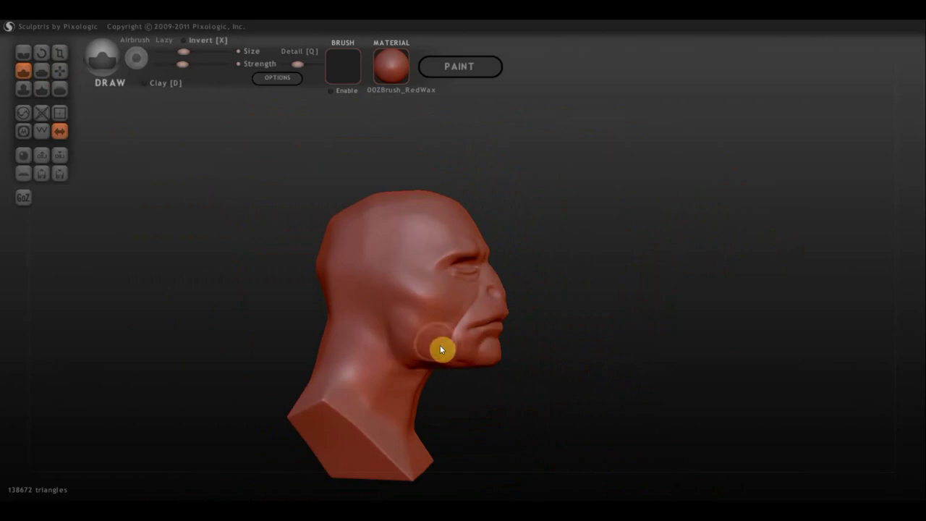
mouse_move(654, 325)
left_mouse_down()
mouse_move(482, 324)
mouse_move(526, 322)
left_mouse_up()
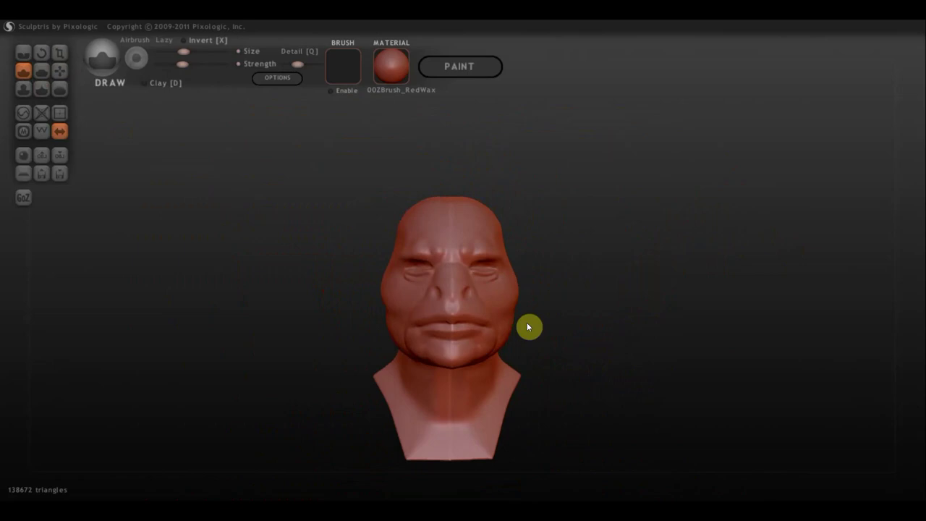
left_click(145, 85)
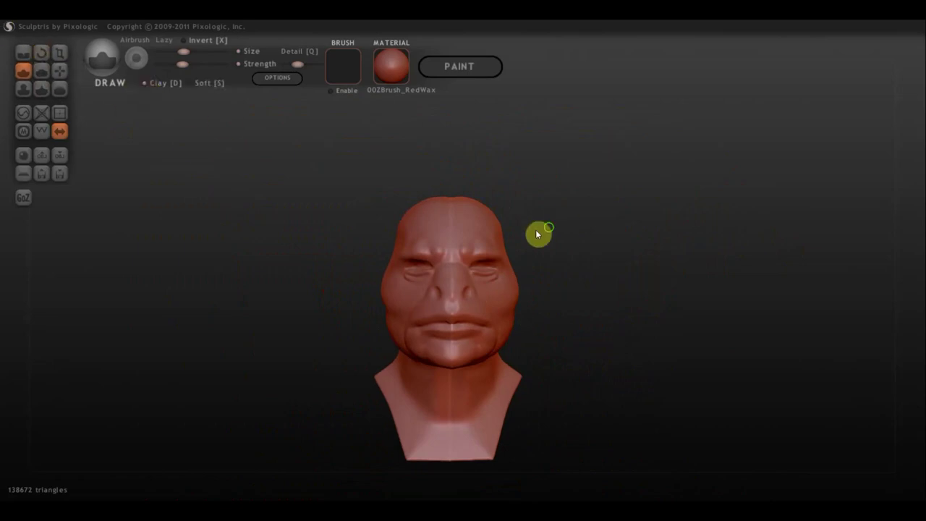
left_click_drag(537, 231, 393, 213)
scroll(548, 346, "up", 3)
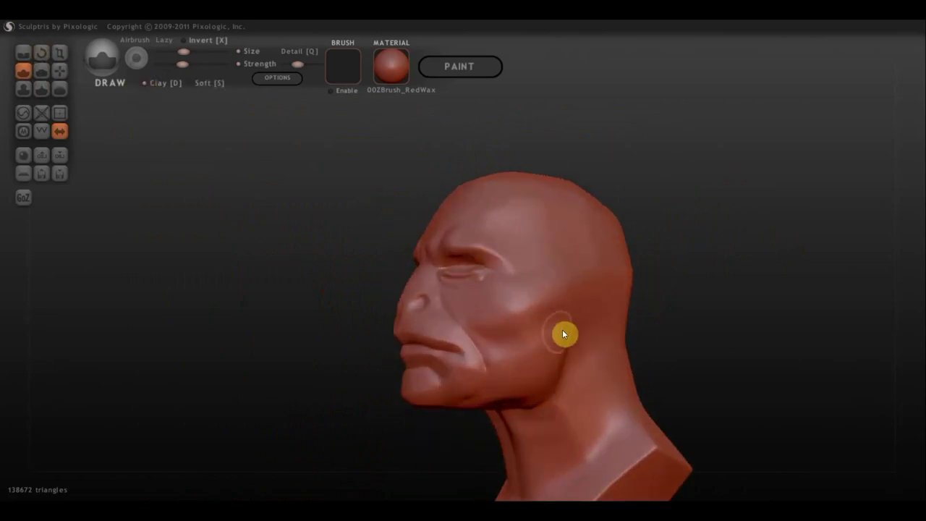
left_click_drag(563, 333, 483, 401)
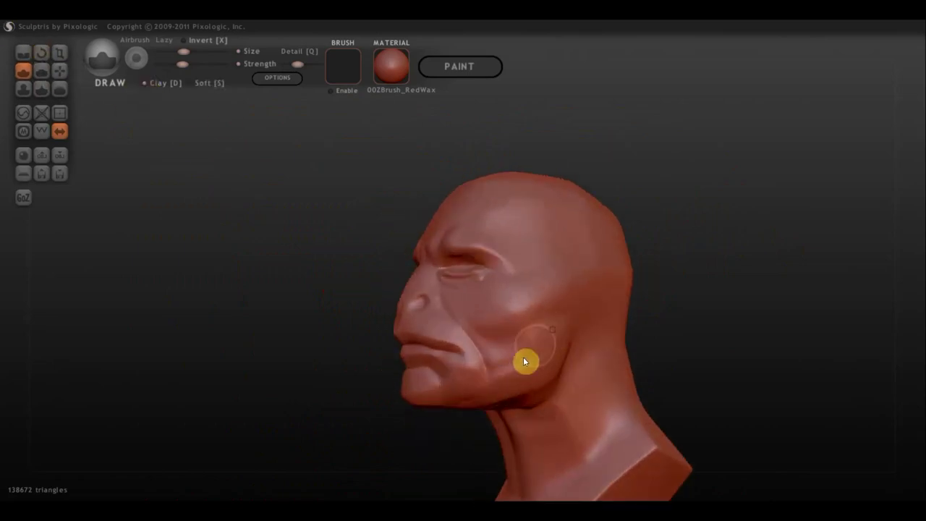
left_click_drag(523, 357, 569, 313)
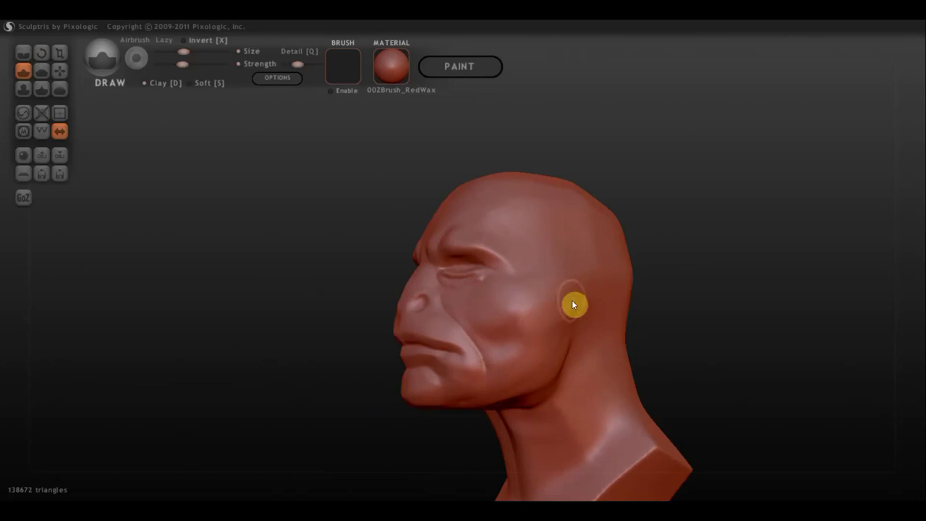
left_click_drag(582, 318, 519, 342)
mouse_move(524, 337)
left_mouse_down()
mouse_move(478, 330)
mouse_move(459, 314)
left_mouse_up()
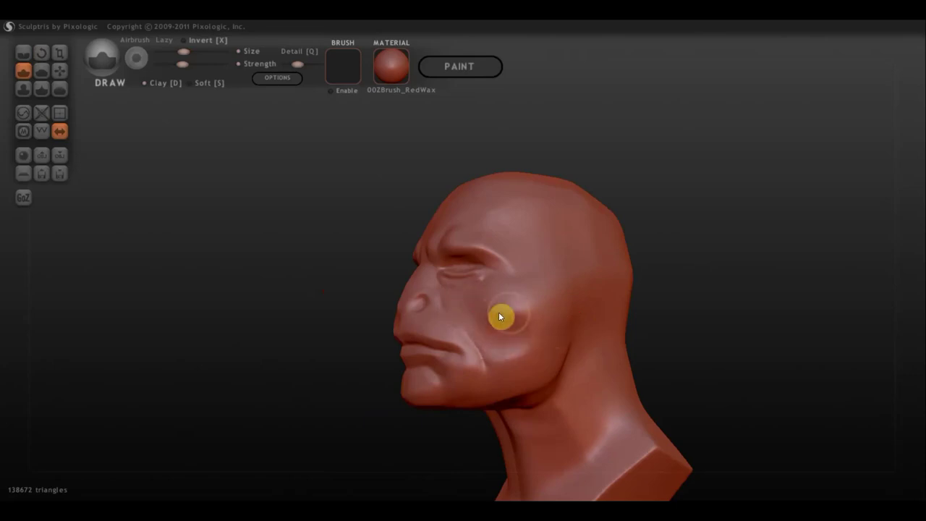
Carve and deepen a groove running from the nose down the cheek
scroll(449, 308, "up", 3)
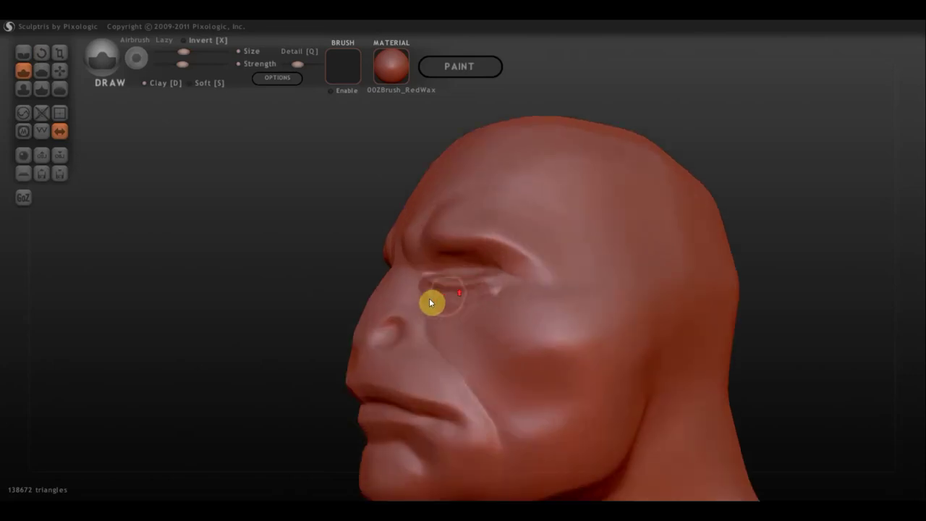
scroll(438, 346, "up", 2)
left_click_drag(429, 338, 527, 475)
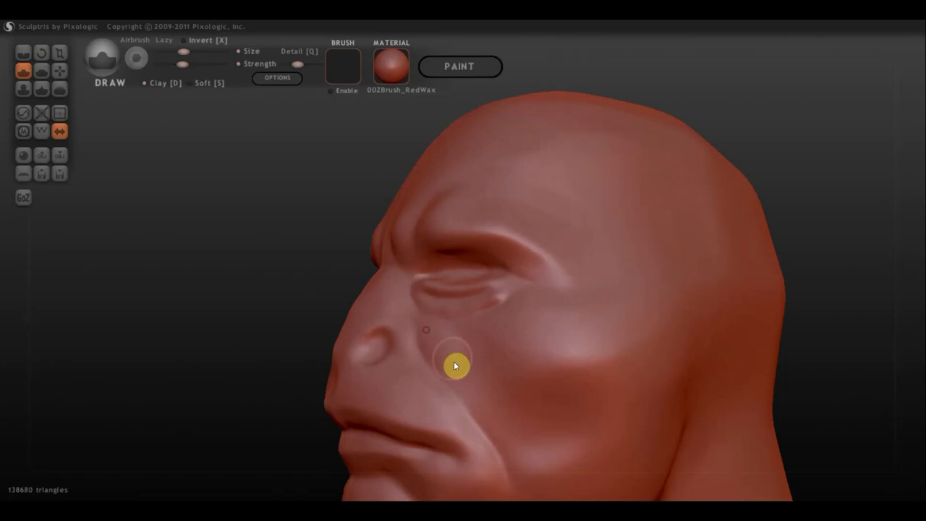
scroll(440, 347, "down", 1)
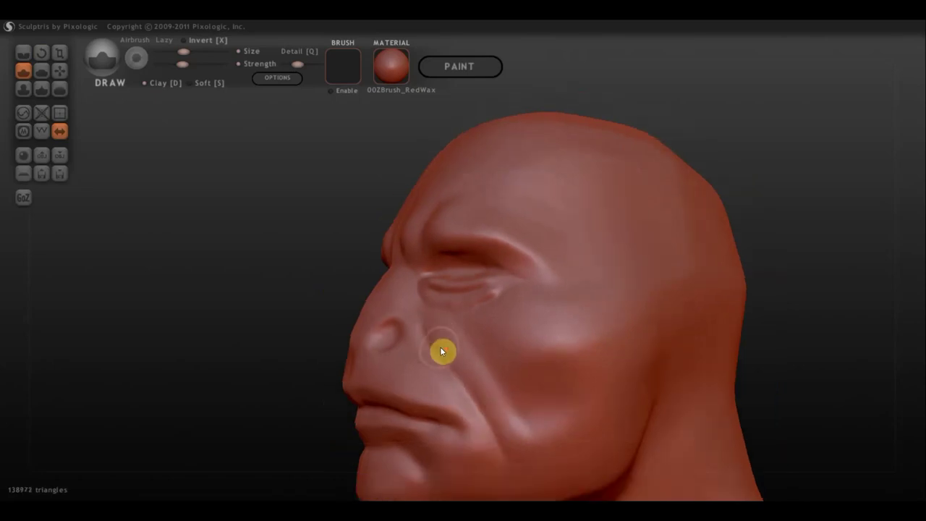
left_click_drag(456, 345, 523, 453)
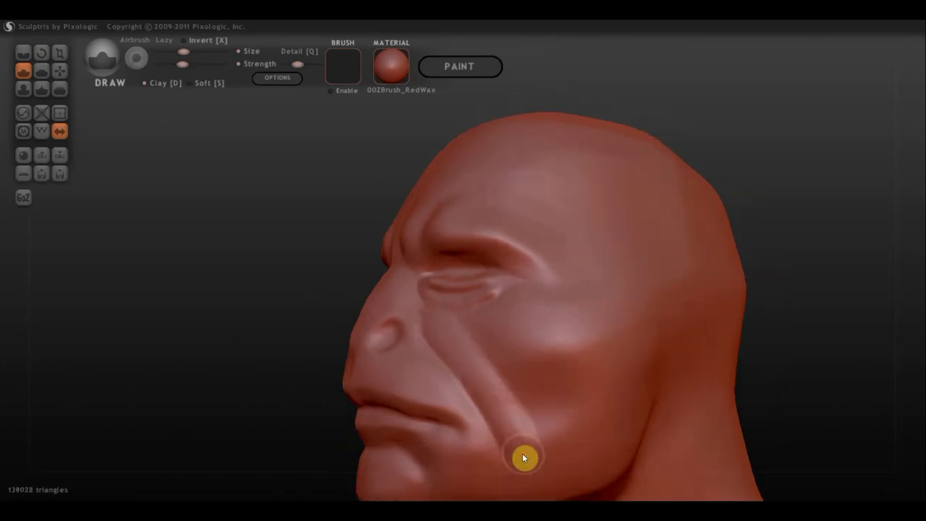
left_click_drag(485, 355, 541, 432)
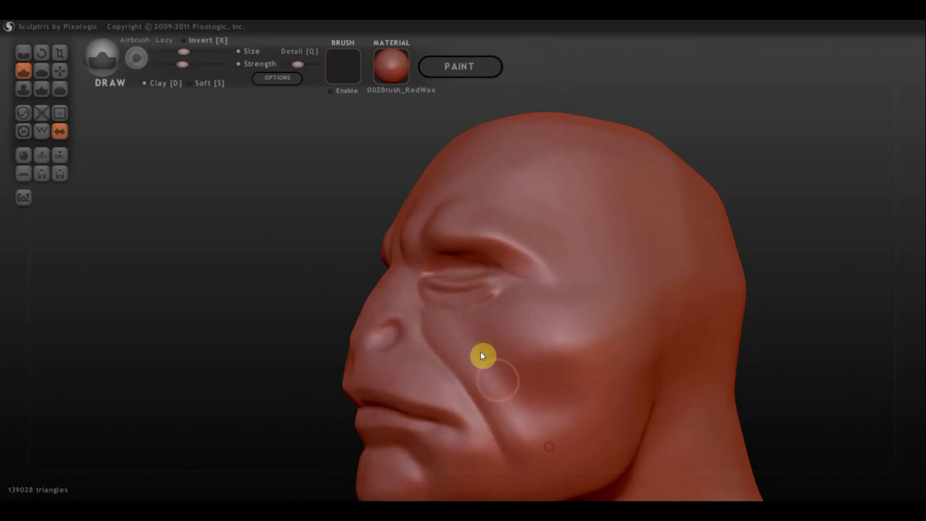
left_click_drag(480, 351, 537, 445)
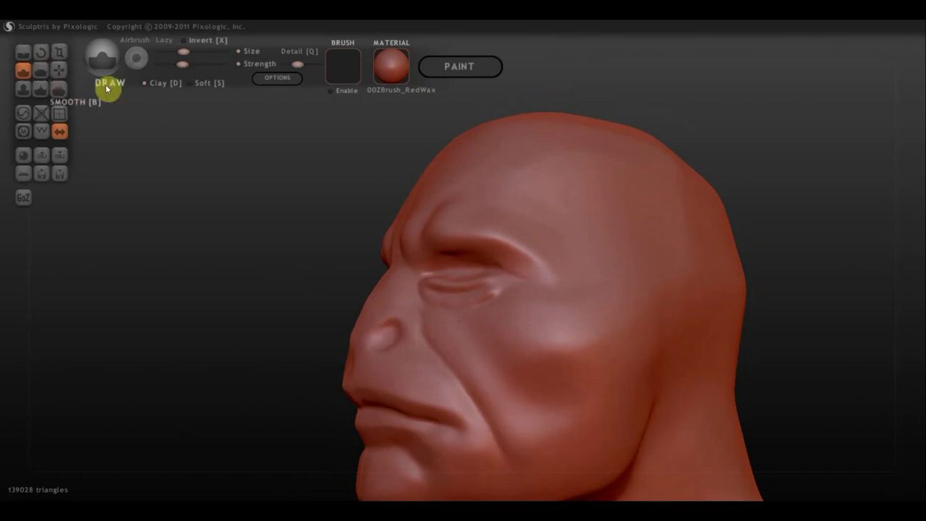
With Clay off and a smaller brush, carve the fold from beside the nose to the mouth corner
left_click(146, 86)
left_click_drag(457, 241, 487, 241)
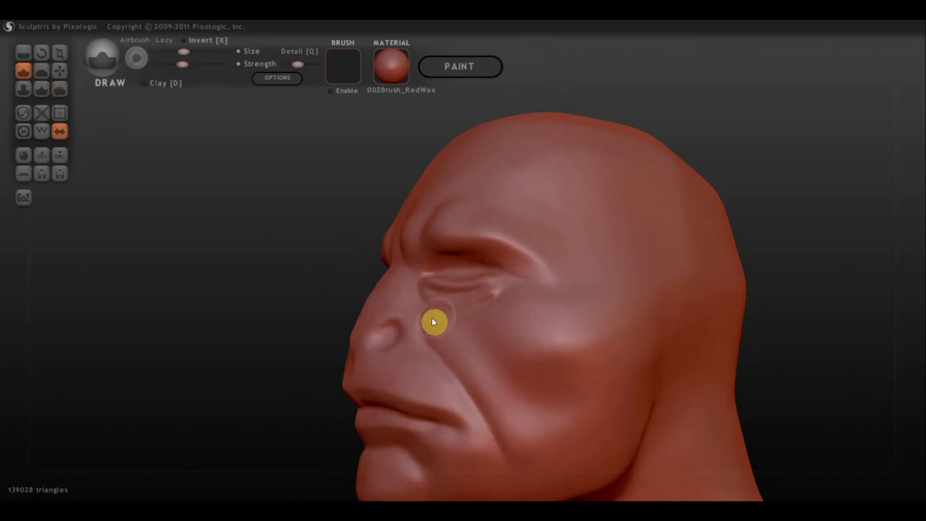
left_click_drag(183, 51, 175, 52)
left_click_drag(789, 356, 470, 215)
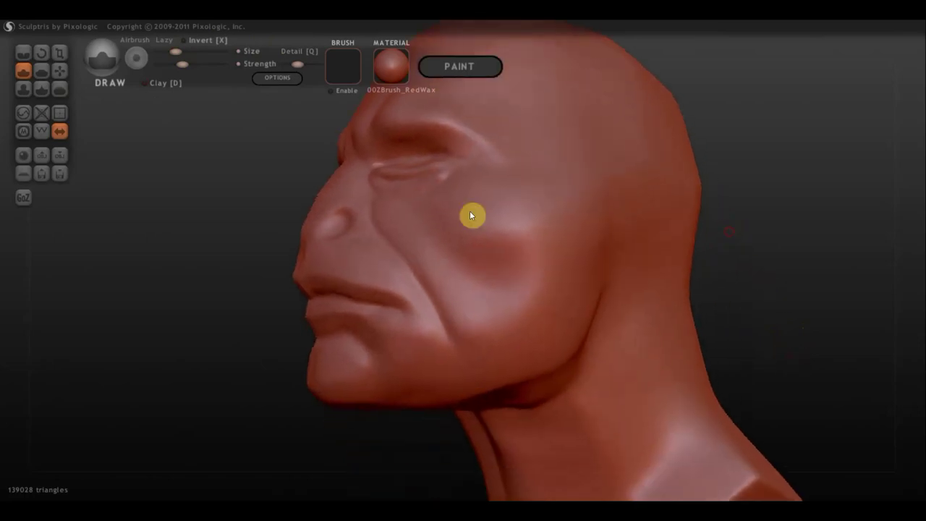
left_click_drag(369, 209, 454, 339)
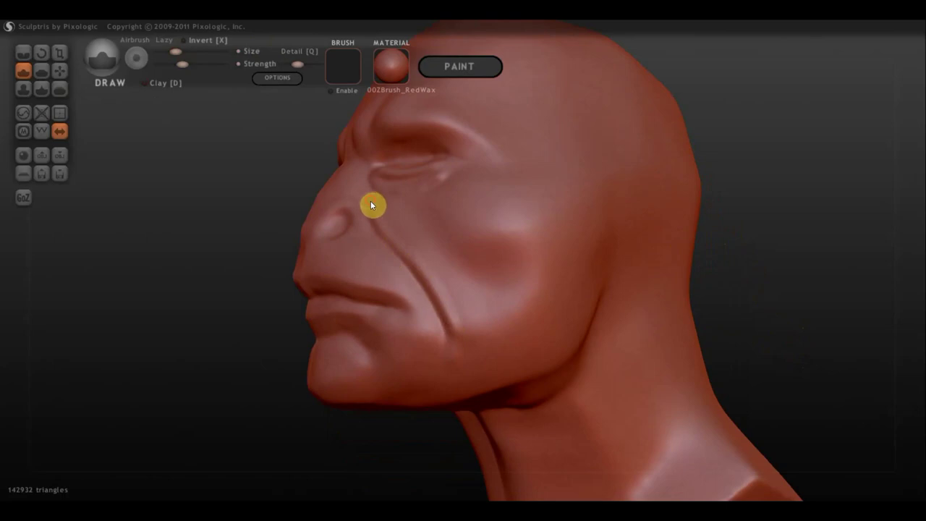
left_click_drag(371, 206, 426, 302)
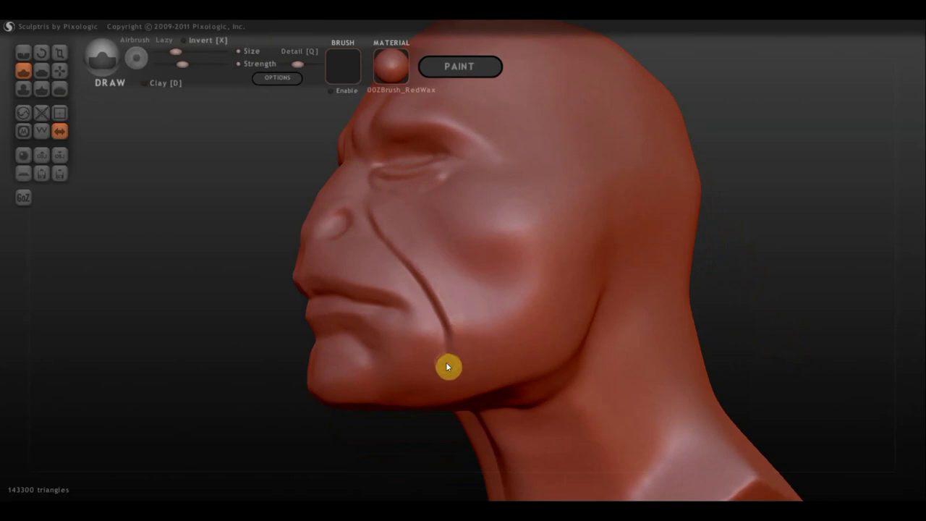
Enlarge the brush slightly and orbit the head between front and side views
mouse_move(428, 381)
right_mouse_down()
mouse_move(575, 374)
mouse_move(632, 349)
mouse_move(531, 326)
mouse_move(501, 234)
right_mouse_up()
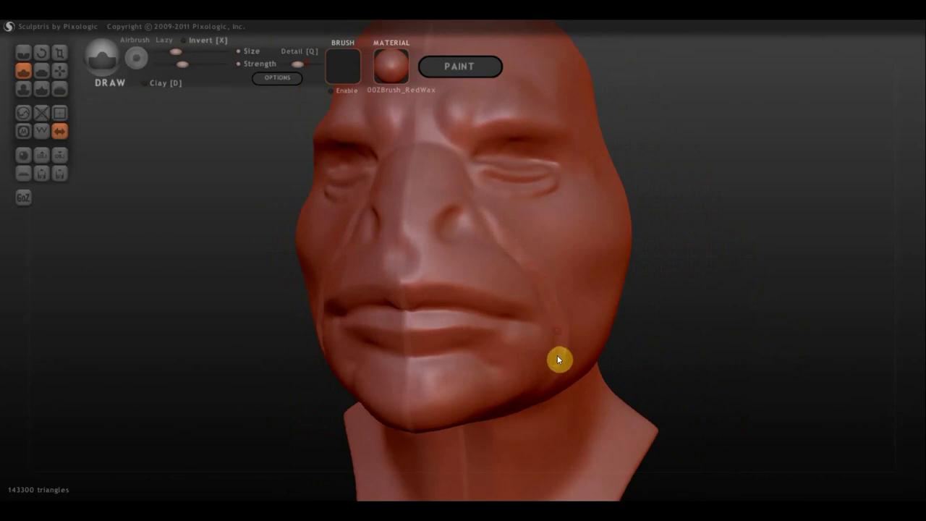
mouse_move(504, 341)
right_mouse_down()
mouse_move(610, 351)
mouse_move(379, 299)
right_mouse_up()
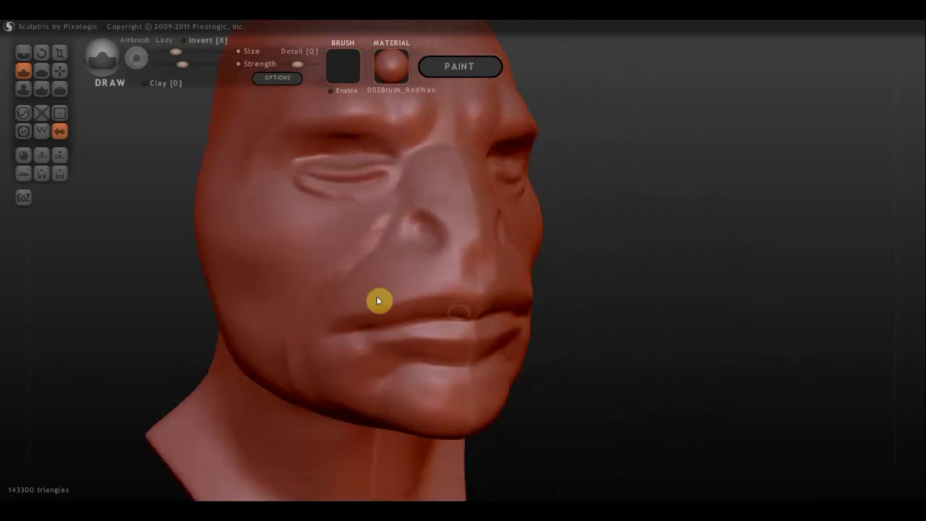
scroll(396, 285, "down", 3)
left_click_drag(192, 51, 185, 52)
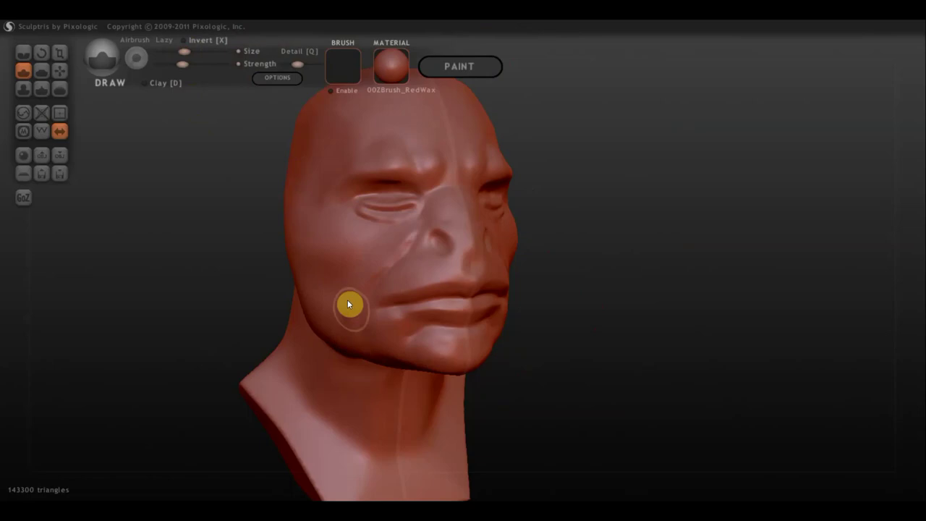
mouse_move(382, 340)
right_mouse_down()
mouse_move(316, 369)
mouse_move(398, 338)
mouse_move(647, 302)
right_mouse_up()
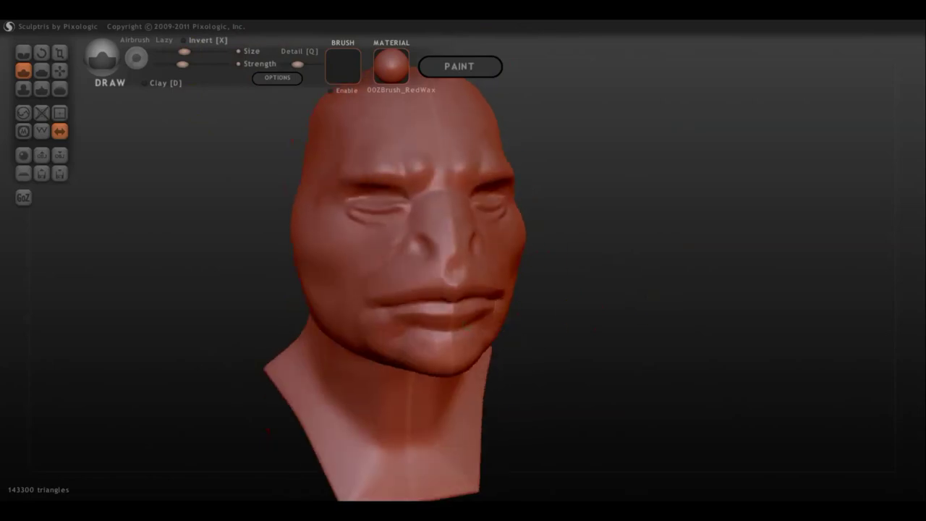
mouse_move(543, 308)
right_mouse_down()
mouse_move(684, 298)
mouse_move(610, 316)
right_mouse_up()
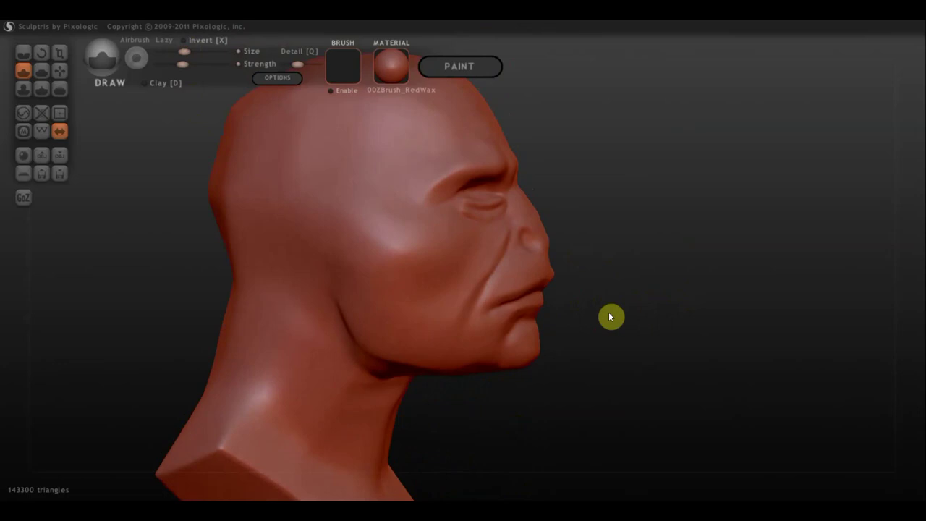
With the Grab brush, drag the lower cheek and jaw bulge downward, orbiting to check it
left_click(63, 75)
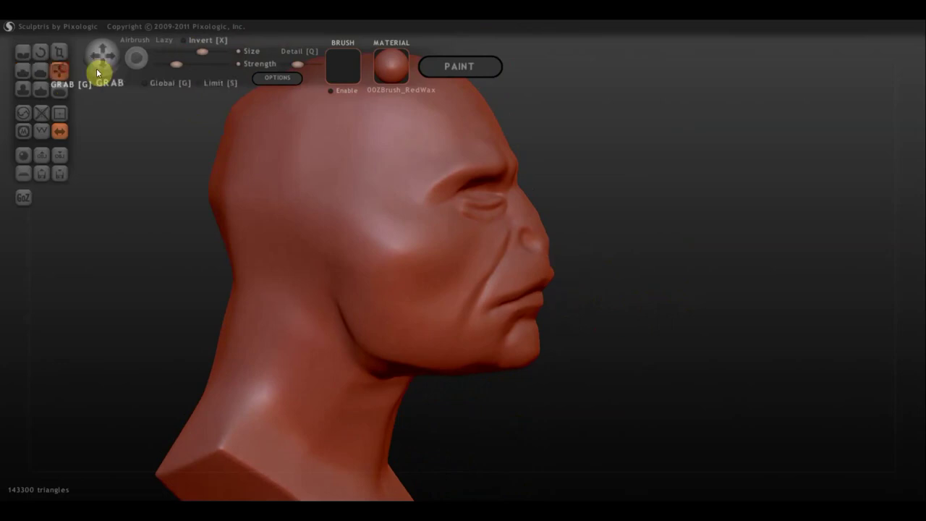
scroll(522, 219, "up", 3)
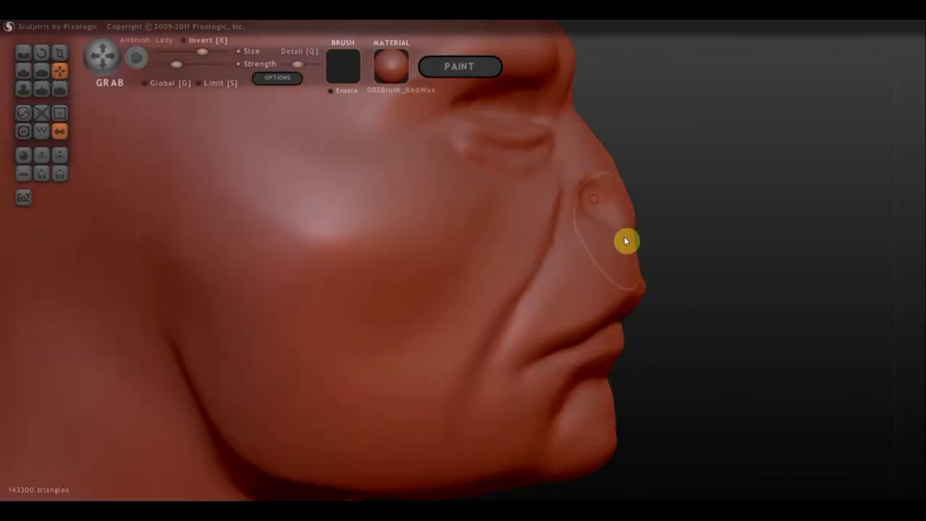
mouse_move(641, 227)
left_mouse_down()
mouse_move(678, 238)
mouse_move(543, 245)
mouse_move(468, 269)
mouse_move(459, 256)
mouse_move(312, 278)
mouse_move(285, 271)
left_mouse_up()
scroll(458, 272, "down", 2)
scroll(359, 209, "up", 2)
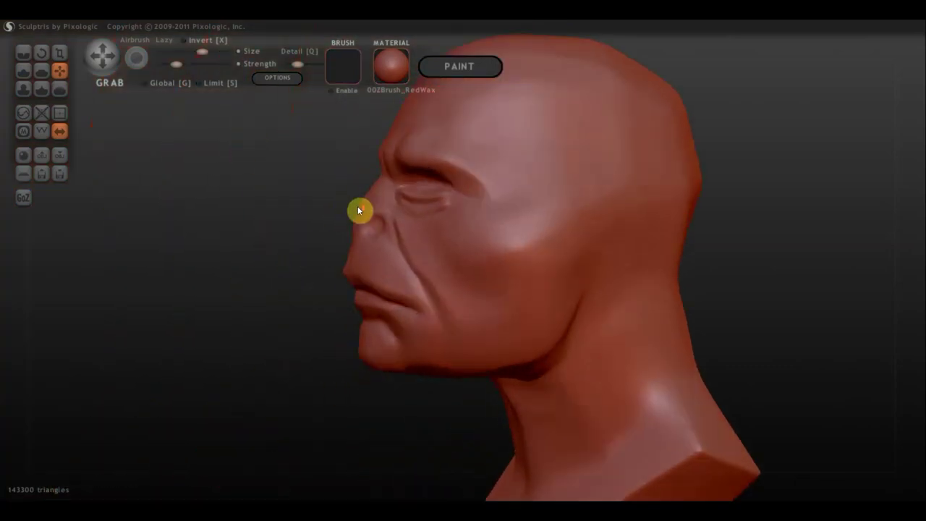
scroll(348, 258, "up", 2)
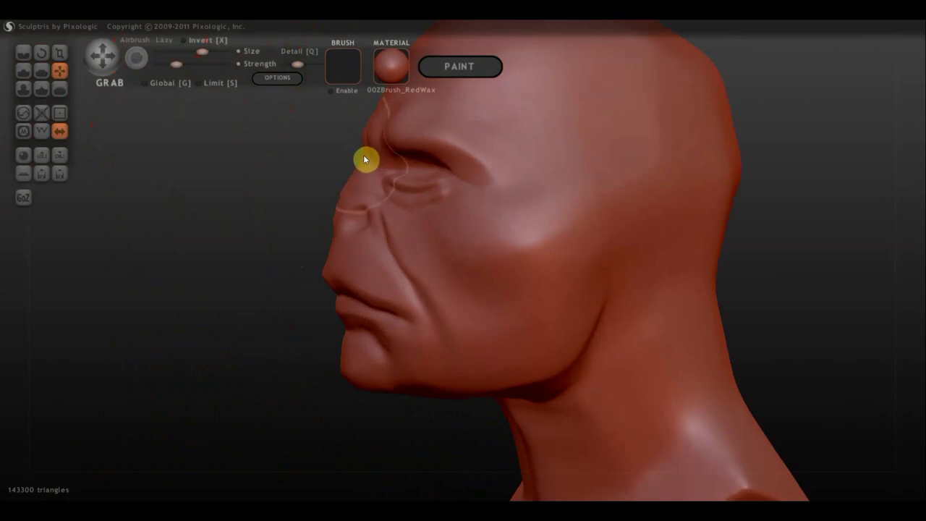
scroll(395, 183, "down", 2)
mouse_move(430, 207)
right_mouse_down()
mouse_move(581, 343)
mouse_move(598, 400)
right_mouse_up()
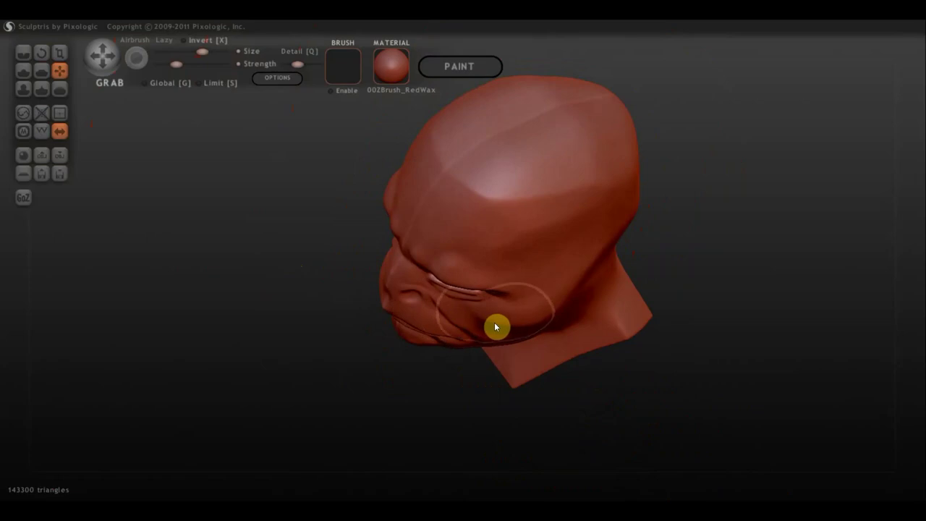
left_click_drag(495, 322, 505, 352)
mouse_move(518, 350)
right_mouse_down()
mouse_move(645, 221)
mouse_move(649, 256)
right_mouse_up()
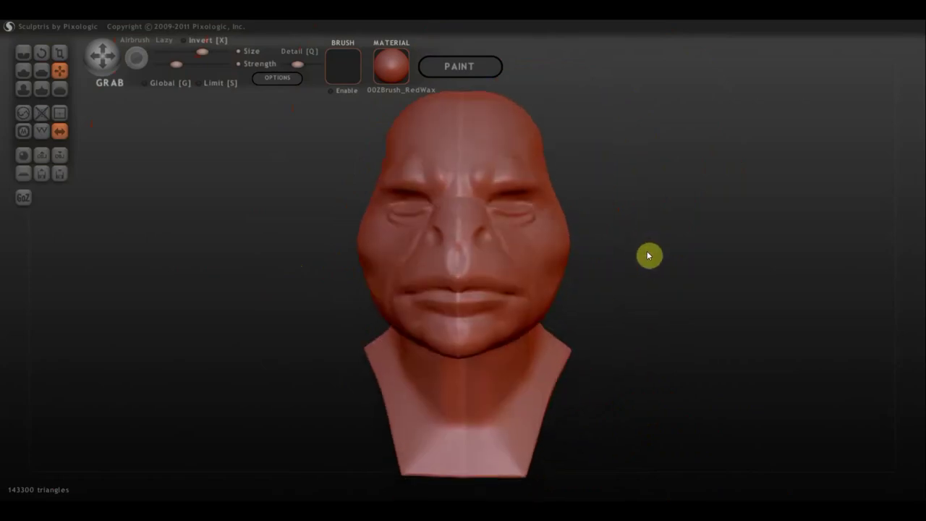
mouse_move(437, 307)
right_mouse_down()
mouse_move(365, 304)
mouse_move(492, 295)
mouse_move(426, 307)
mouse_move(332, 298)
right_mouse_up()
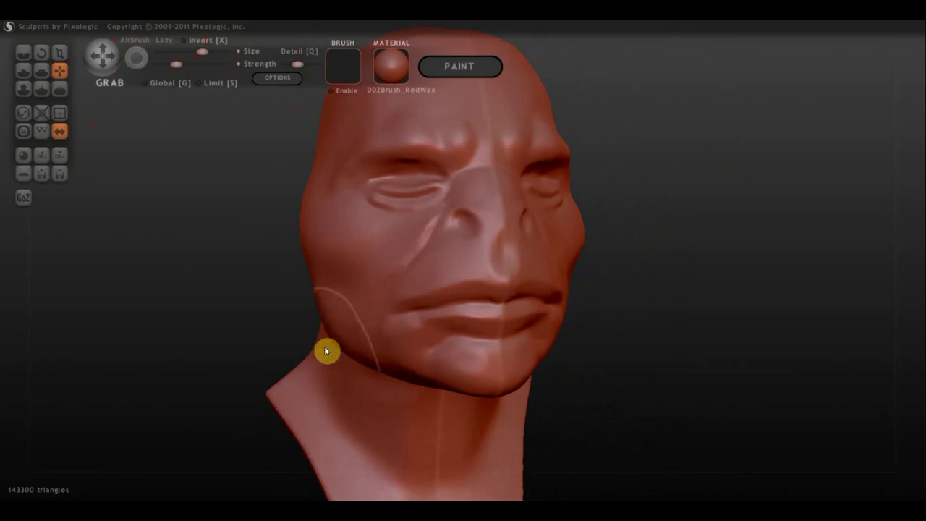
mouse_move(338, 351)
right_mouse_down()
mouse_move(318, 339)
mouse_move(326, 335)
right_mouse_up()
scroll(327, 335, "down", 3)
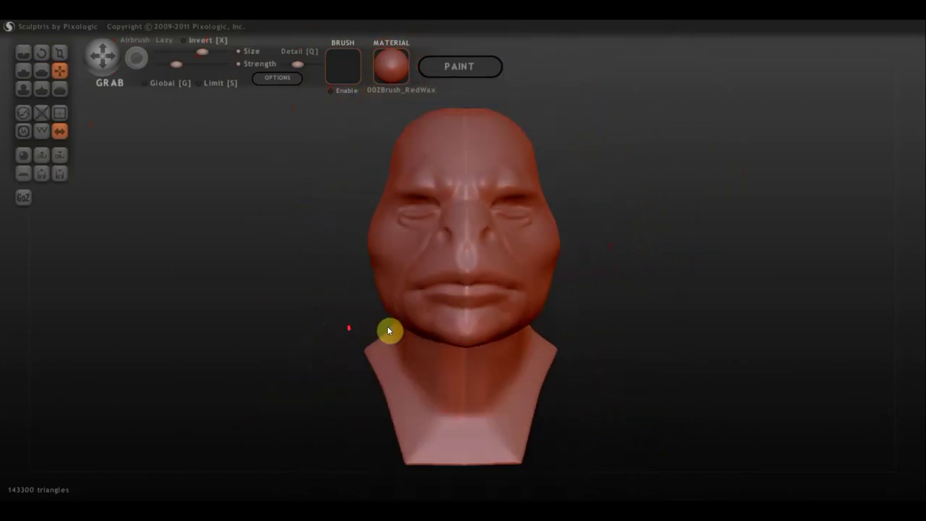
scroll(439, 332, "up", 2)
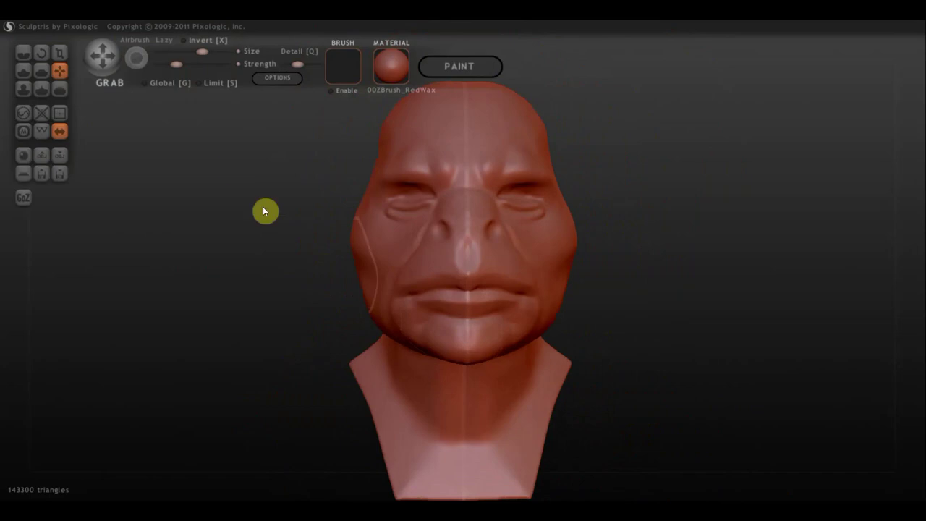
With the Draw brush and Clay on, build up the chin slightly underneath
left_click(23, 71)
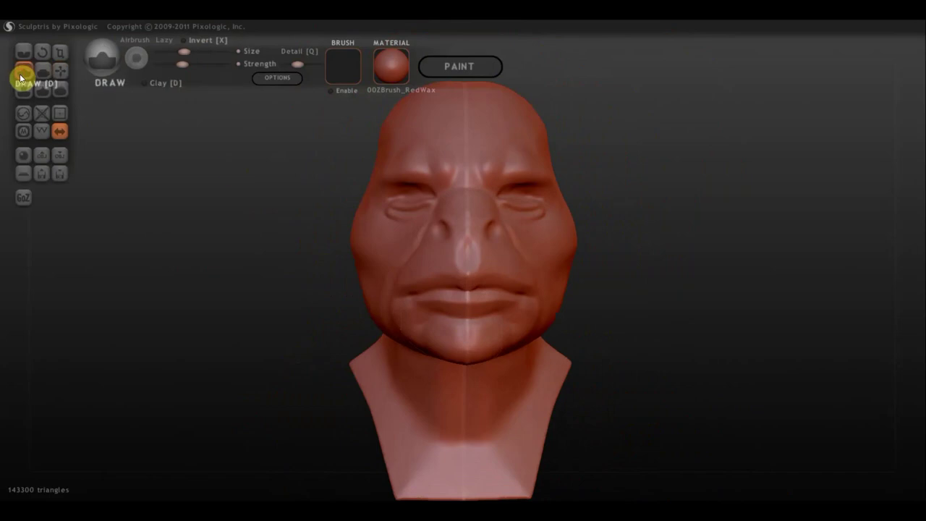
left_click(455, 345)
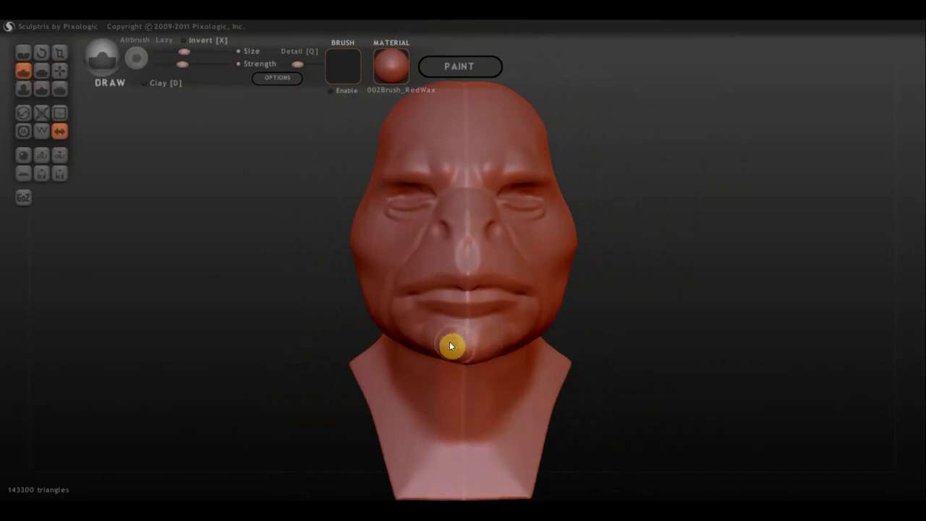
left_click(145, 85)
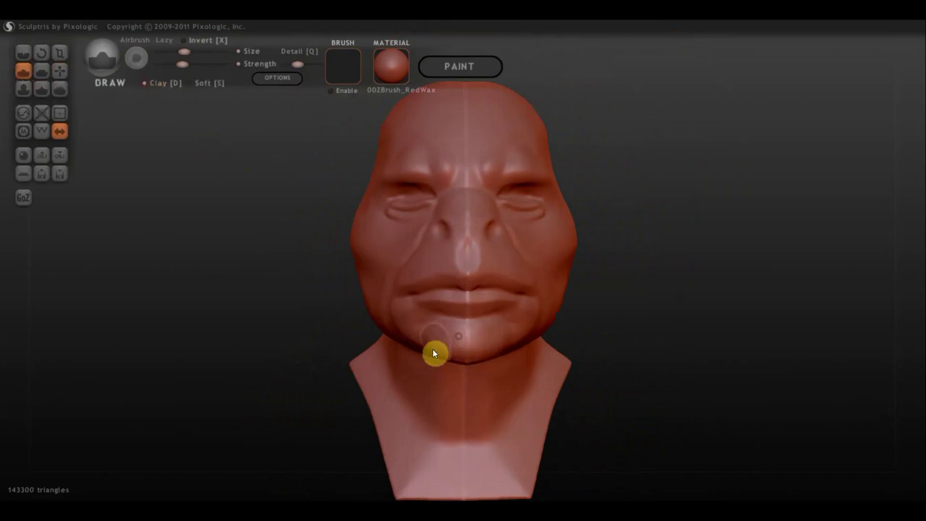
left_click_drag(453, 349, 453, 366)
Build up surface on the back of the head, then flatten it over the neck
mouse_move(525, 363)
left_mouse_down()
mouse_move(557, 217)
mouse_move(440, 277)
left_mouse_up()
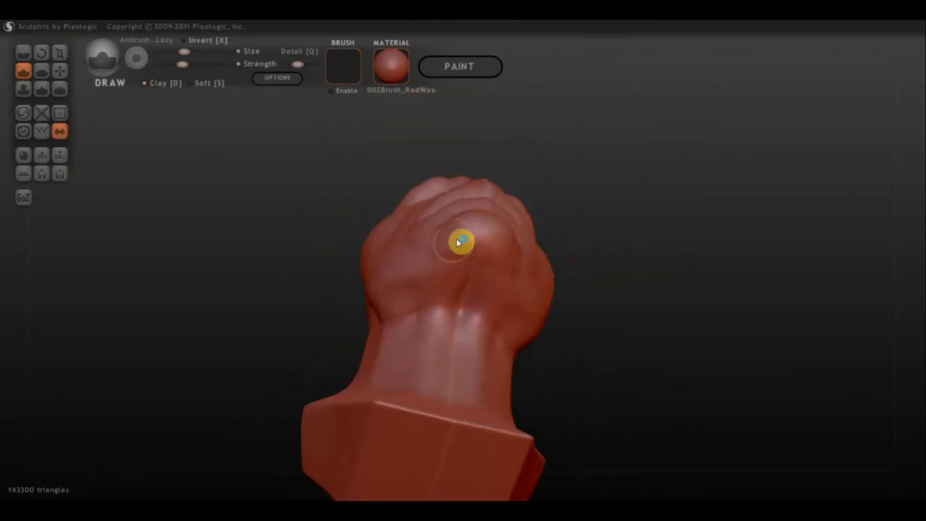
mouse_move(458, 242)
left_mouse_down()
mouse_move(429, 259)
mouse_move(453, 277)
mouse_move(469, 261)
mouse_move(440, 319)
mouse_move(456, 281)
mouse_move(453, 306)
mouse_move(480, 268)
mouse_move(447, 312)
mouse_move(444, 378)
mouse_move(444, 320)
mouse_move(439, 306)
mouse_move(425, 342)
mouse_move(425, 307)
left_mouse_up()
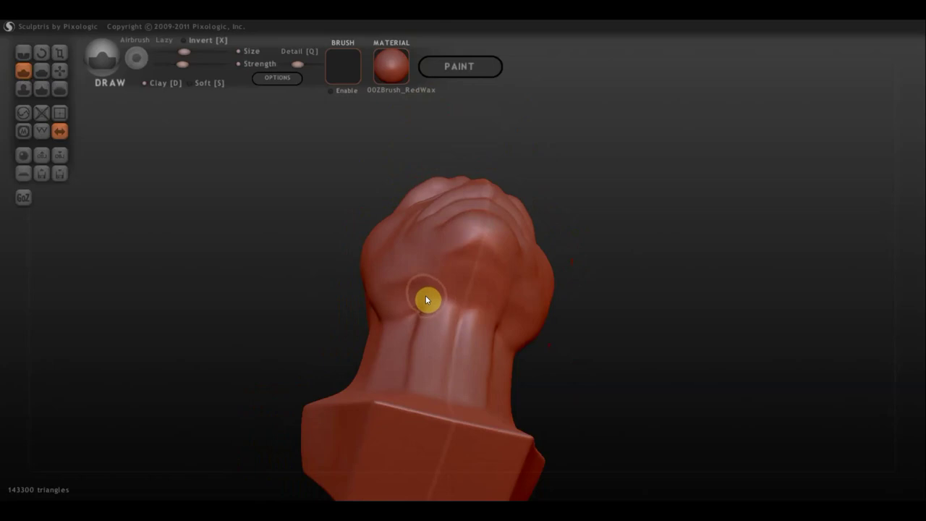
left_click(41, 70)
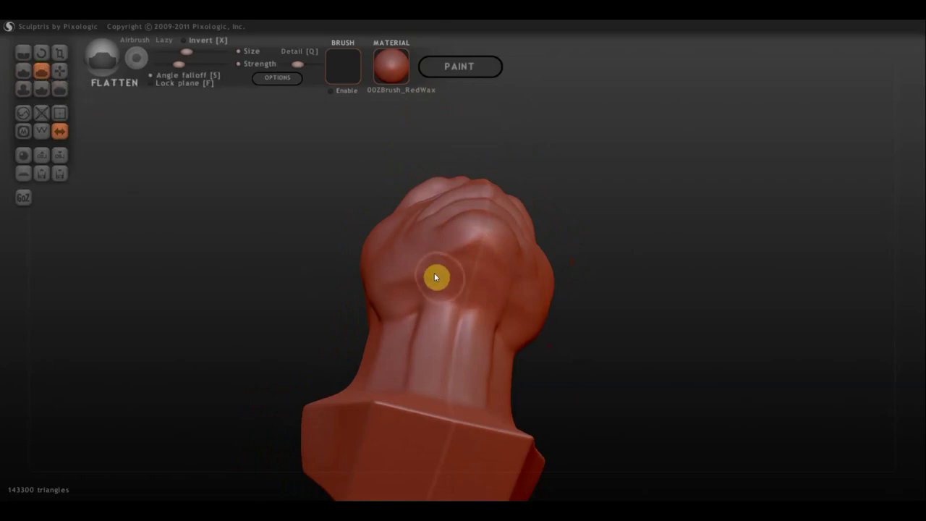
mouse_move(436, 277)
left_mouse_down()
mouse_move(387, 314)
mouse_move(459, 265)
mouse_move(500, 273)
mouse_move(414, 288)
left_mouse_up()
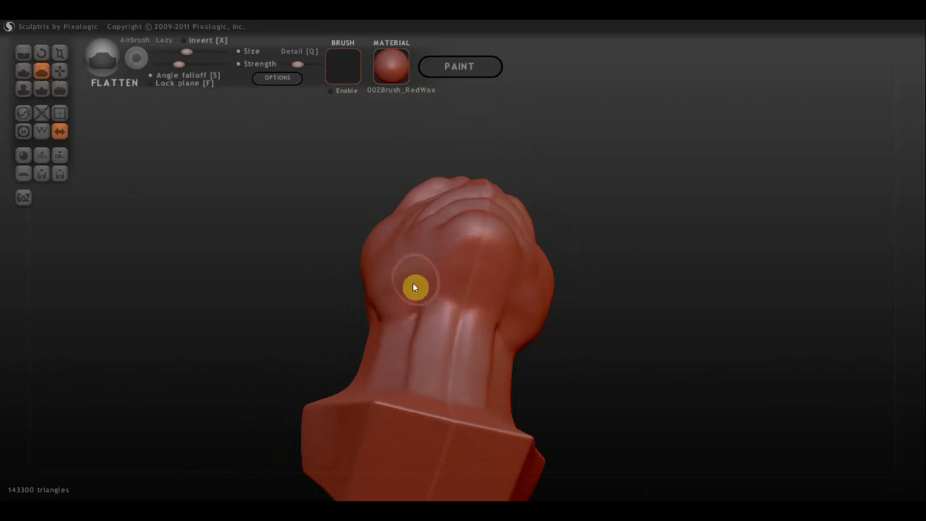
mouse_move(536, 318)
left_mouse_down()
mouse_move(591, 364)
mouse_move(697, 385)
mouse_move(641, 380)
left_mouse_up()
With the Grab brush active, try pulling the chin and lower lip outward, undo it, and view the left profile
left_click(59, 70)
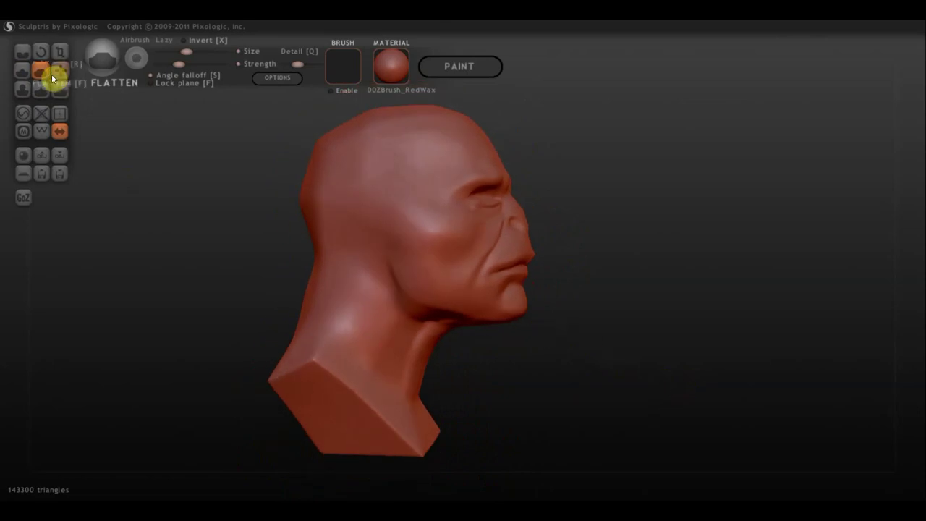
scroll(571, 304, "up", 3)
scroll(575, 367, "up", 3)
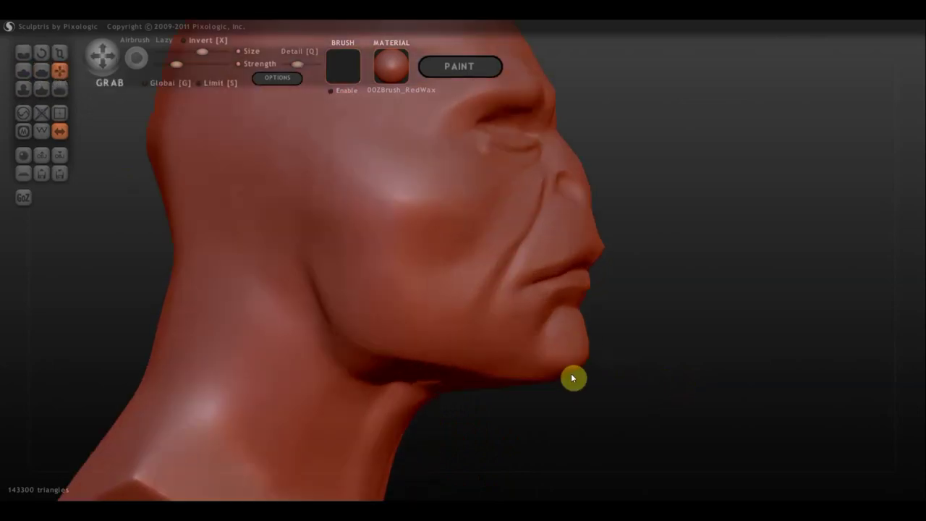
mouse_move(571, 373)
left_mouse_down()
mouse_move(594, 367)
mouse_move(523, 328)
mouse_move(393, 304)
mouse_move(393, 273)
left_mouse_up()
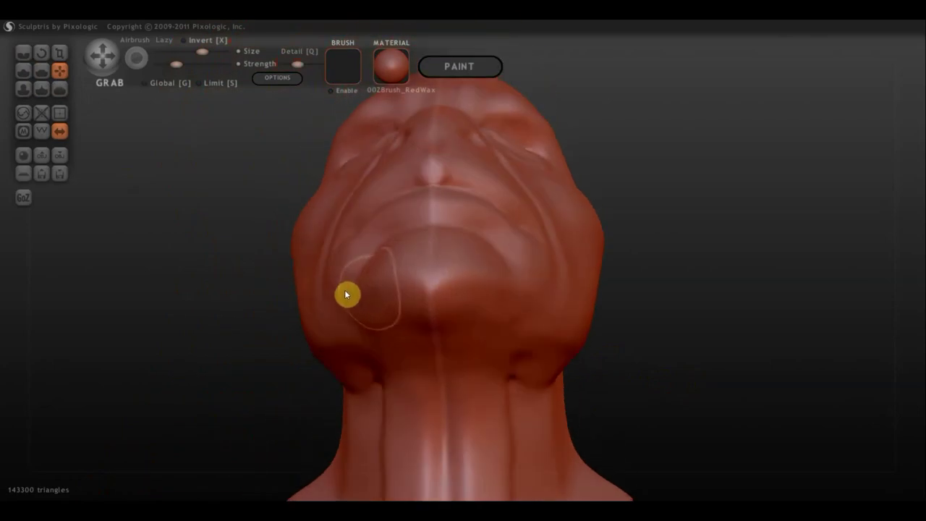
key("ctrl+z")
mouse_move(435, 251)
right_mouse_down()
mouse_move(297, 399)
mouse_move(215, 338)
right_mouse_up()
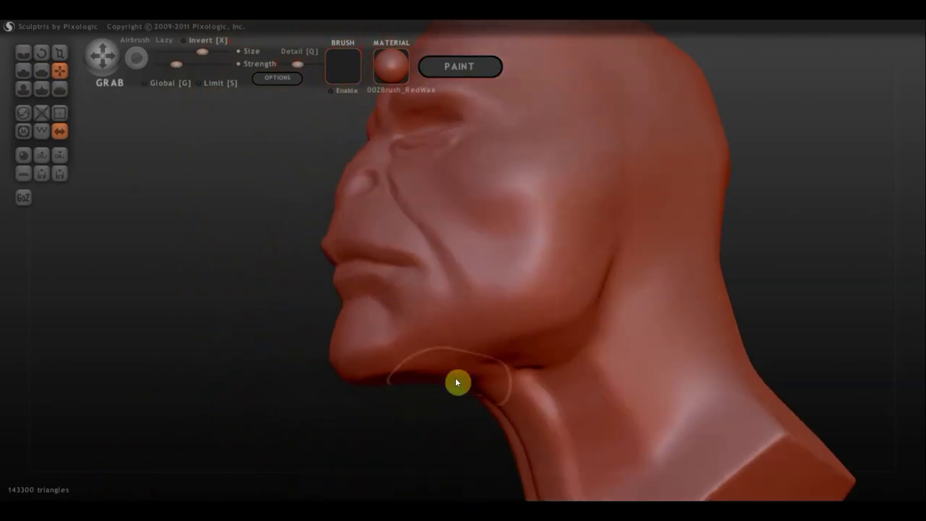
right_click_drag(455, 378, 456, 374)
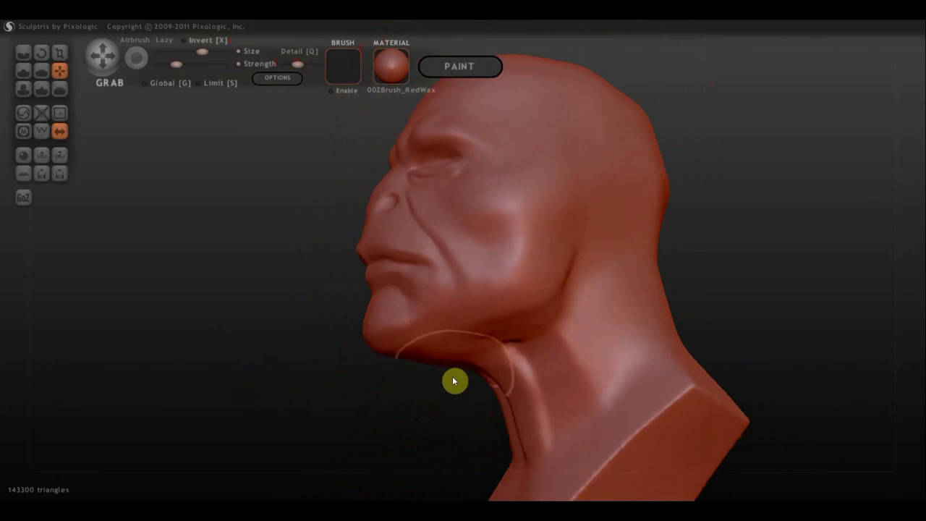
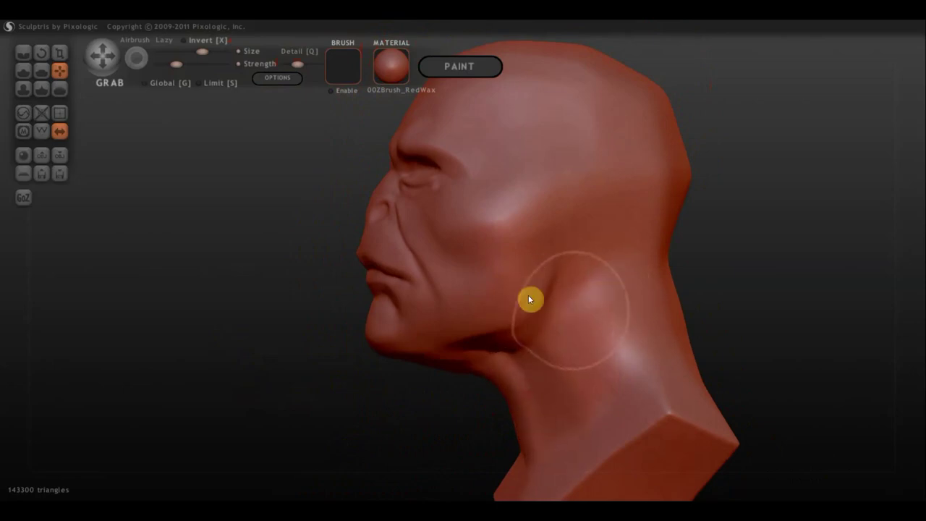
Orbit the red head to inspect all sides, select the Crease brush, and return to front view
left_click_drag(610, 254, 281, 301)
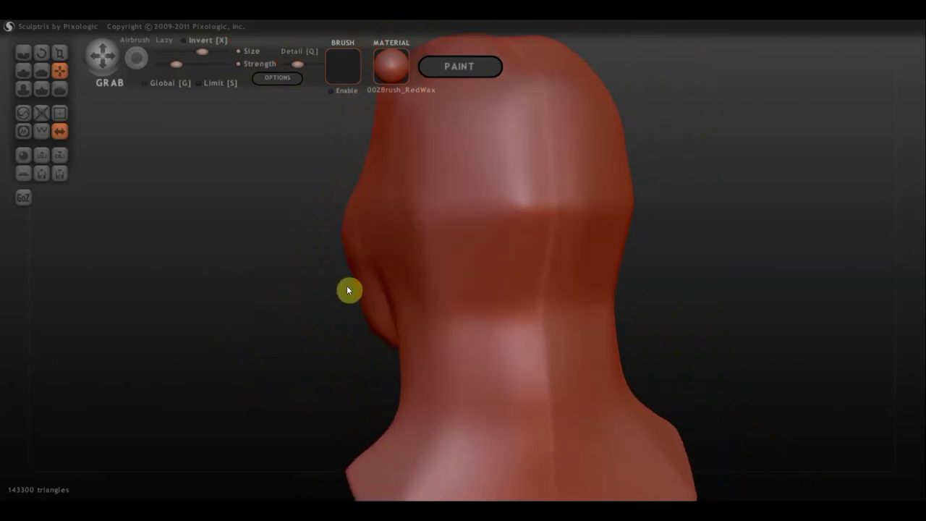
scroll(402, 296, "down", 2)
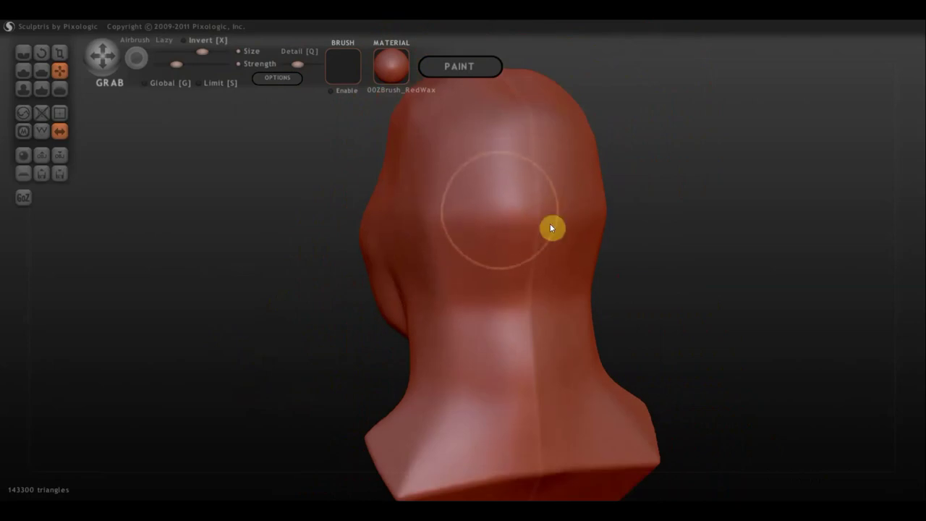
left_click(32, 53)
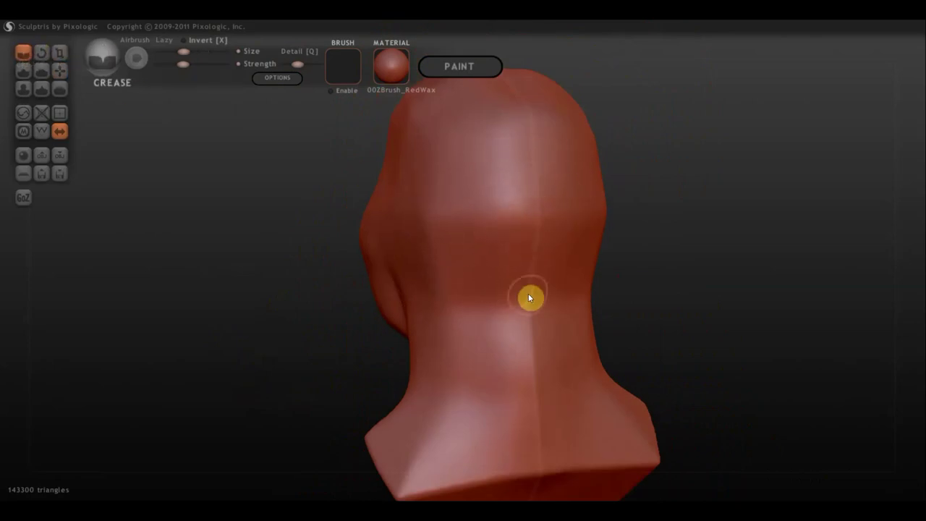
scroll(525, 290, "down", 2)
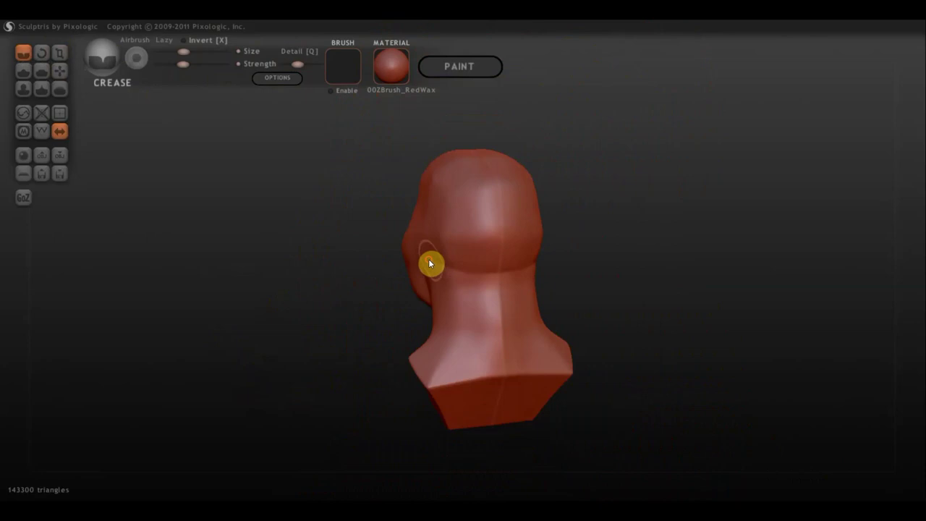
mouse_move(539, 273)
left_mouse_down()
mouse_move(715, 286)
mouse_move(594, 261)
left_mouse_up()
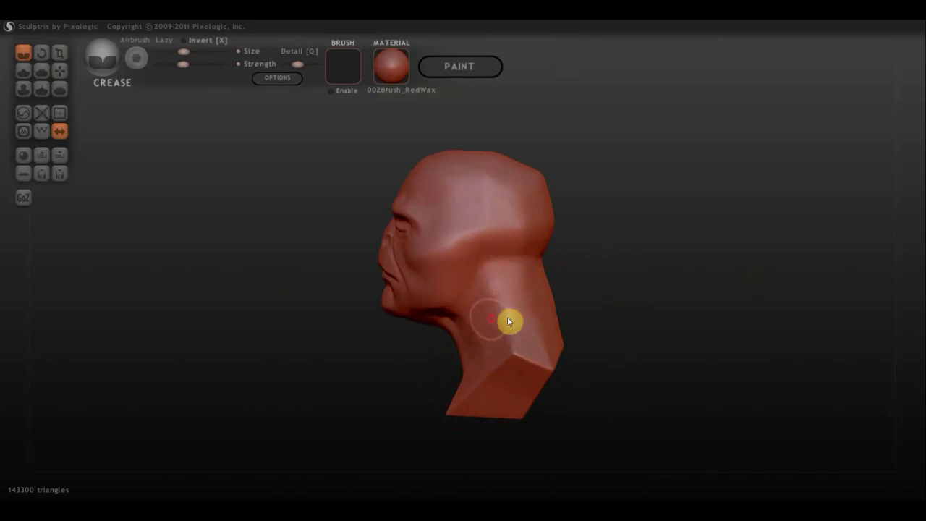
left_click_drag(565, 311, 769, 296)
Soften the upper eyelid crease with the Flatten brush from a three-quarter view
scroll(588, 216, "up", 3)
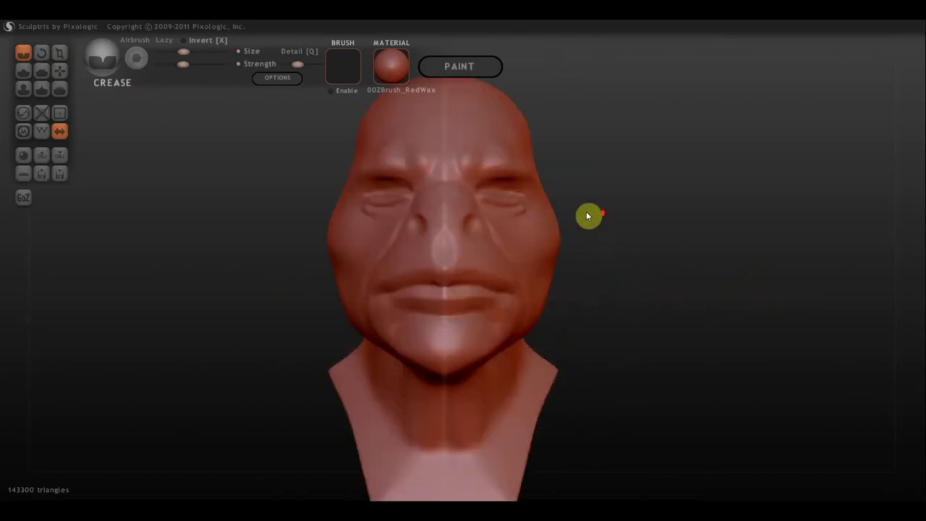
scroll(587, 216, "up", 2)
right_click_drag(531, 234, 473, 269)
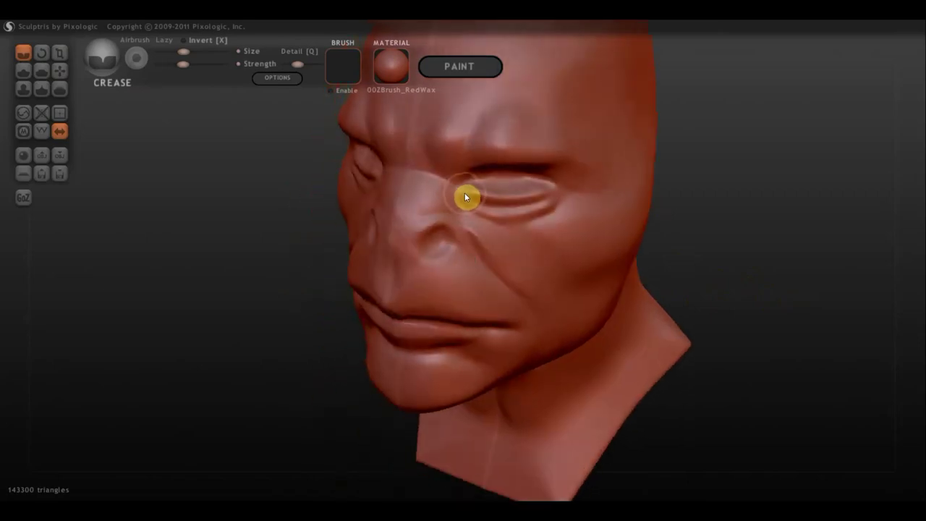
left_click(42, 70)
scroll(434, 152, "up", 3)
scroll(523, 150, "down", 1)
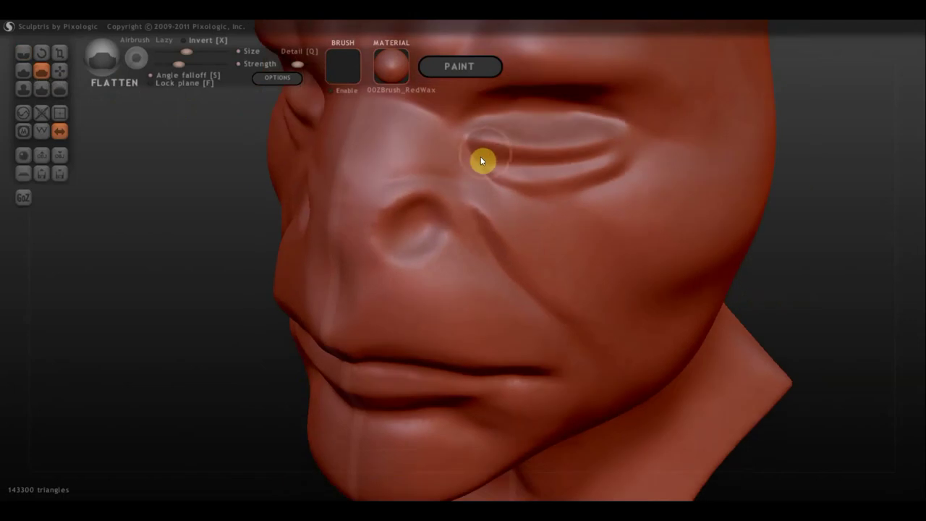
mouse_move(486, 159)
left_mouse_down()
mouse_move(548, 168)
mouse_move(605, 157)
mouse_move(492, 172)
mouse_move(635, 150)
mouse_move(499, 181)
mouse_move(472, 176)
left_mouse_up()
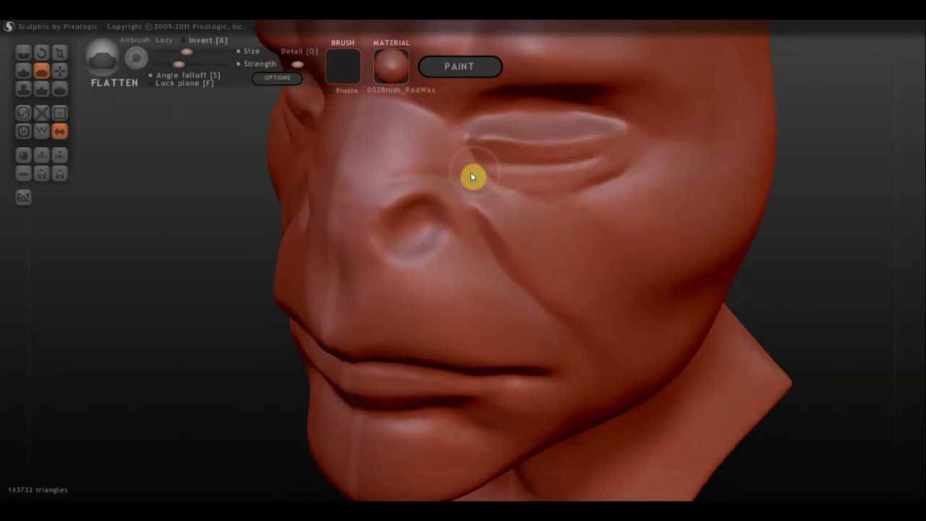
right_click_drag(471, 172, 303, 197)
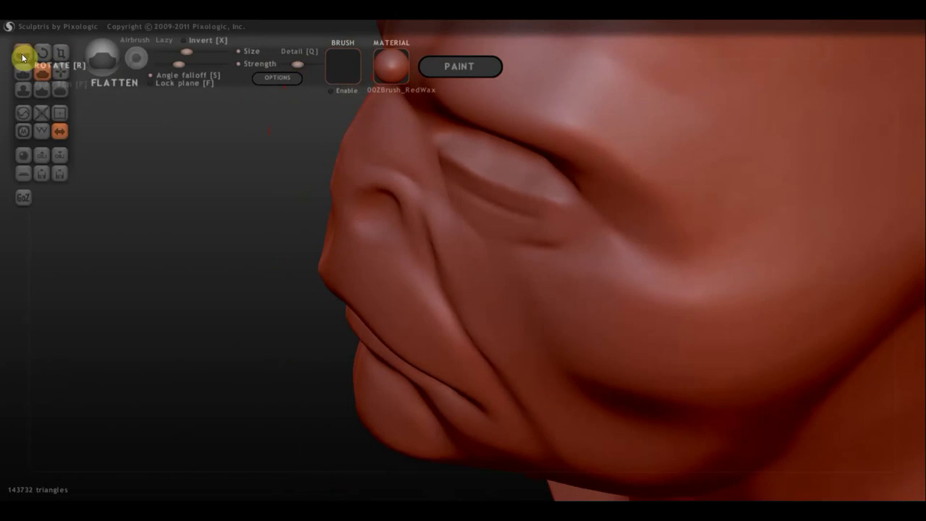
With the Crease brush, deepen the eyelid crease toward the cheek and carve along the brow
left_click(23, 55)
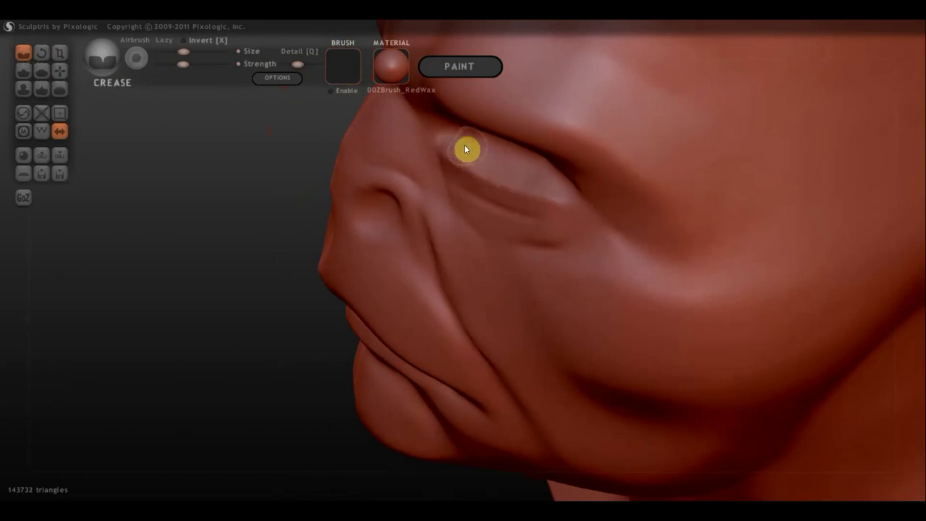
left_click_drag(468, 149, 569, 196)
mouse_move(484, 157)
left_mouse_down()
mouse_move(569, 204)
mouse_move(637, 202)
left_mouse_up()
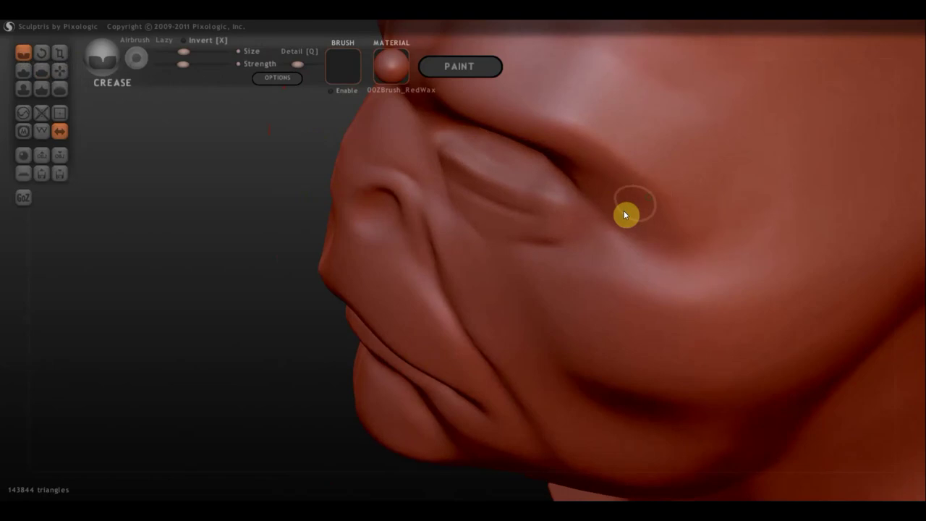
mouse_move(623, 210)
right_mouse_down()
mouse_move(691, 212)
mouse_move(767, 134)
mouse_move(750, 153)
right_mouse_up()
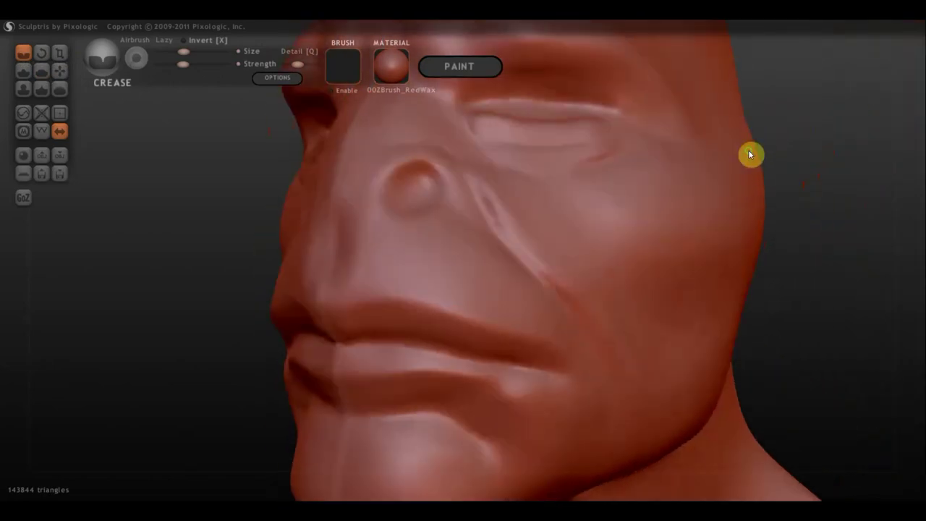
mouse_move(622, 111)
left_mouse_down()
mouse_move(562, 79)
mouse_move(516, 84)
mouse_move(465, 114)
left_mouse_up()
right_click_drag(466, 114, 545, 144)
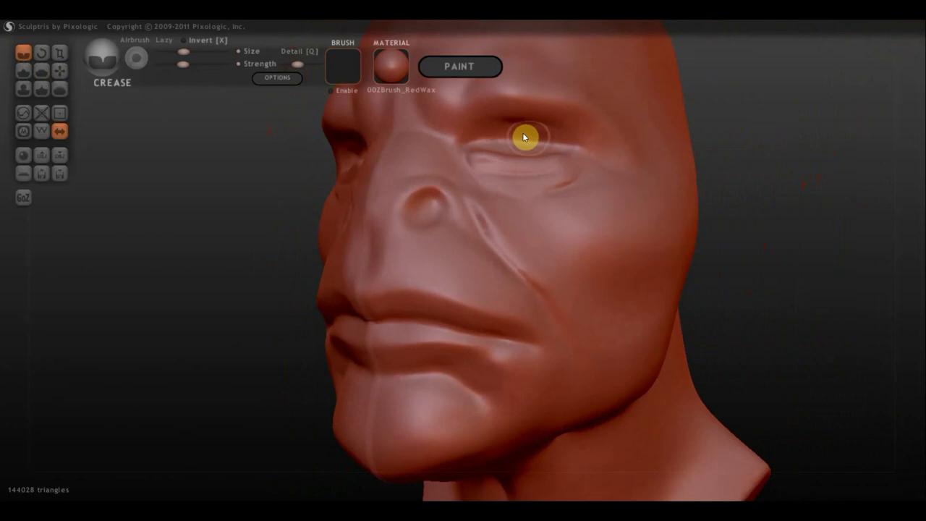
mouse_move(504, 124)
left_mouse_down()
mouse_move(471, 149)
mouse_move(559, 134)
mouse_move(595, 174)
left_mouse_up()
right_click_drag(596, 174, 619, 236)
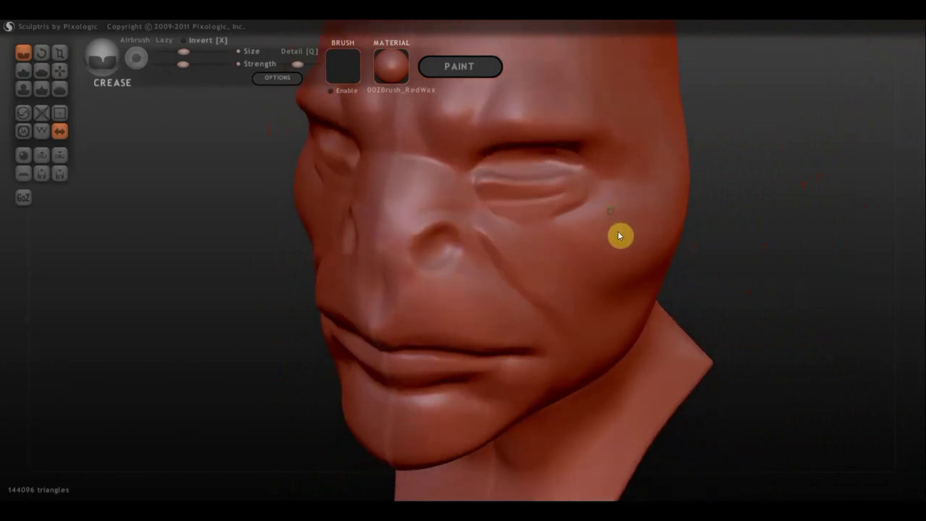
right_click_drag(503, 210, 371, 255)
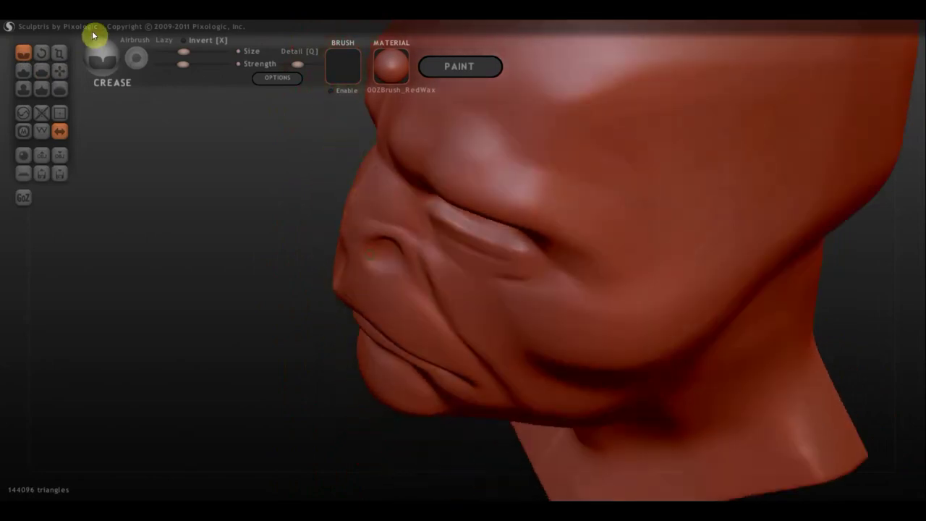
Use the Grab brush to pull the lip area and lower-lid fold into shape
left_click(59, 70)
left_click_drag(433, 224, 471, 241)
right_click_drag(471, 241, 492, 232)
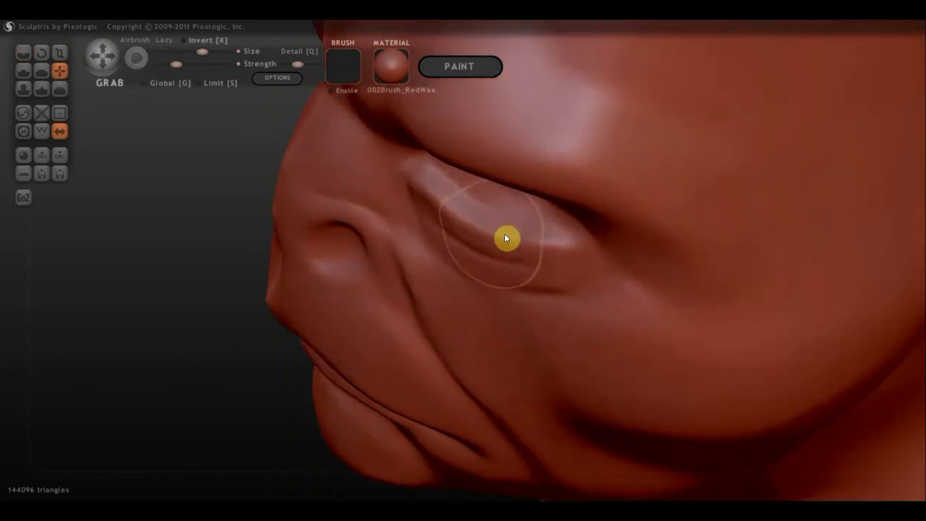
mouse_move(505, 239)
left_mouse_down()
mouse_move(515, 244)
mouse_move(415, 221)
mouse_move(403, 206)
mouse_move(426, 188)
mouse_move(473, 224)
mouse_move(531, 246)
left_mouse_up()
mouse_move(531, 246)
right_mouse_down()
mouse_move(602, 89)
mouse_move(737, 40)
mouse_move(404, 253)
right_mouse_up()
mouse_move(404, 252)
left_mouse_down()
mouse_move(457, 257)
mouse_move(389, 250)
left_mouse_up()
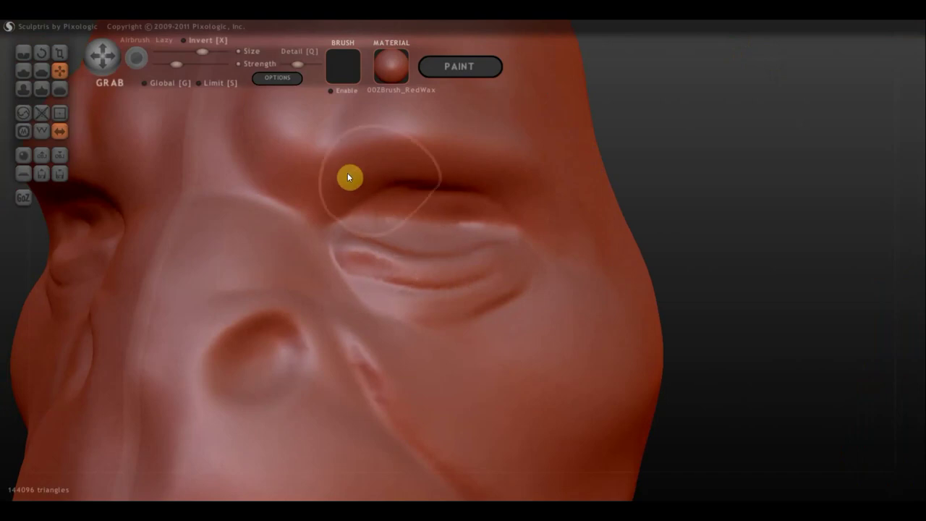
mouse_move(358, 194)
right_mouse_down()
mouse_move(396, 224)
mouse_move(463, 242)
mouse_move(472, 269)
right_mouse_up()
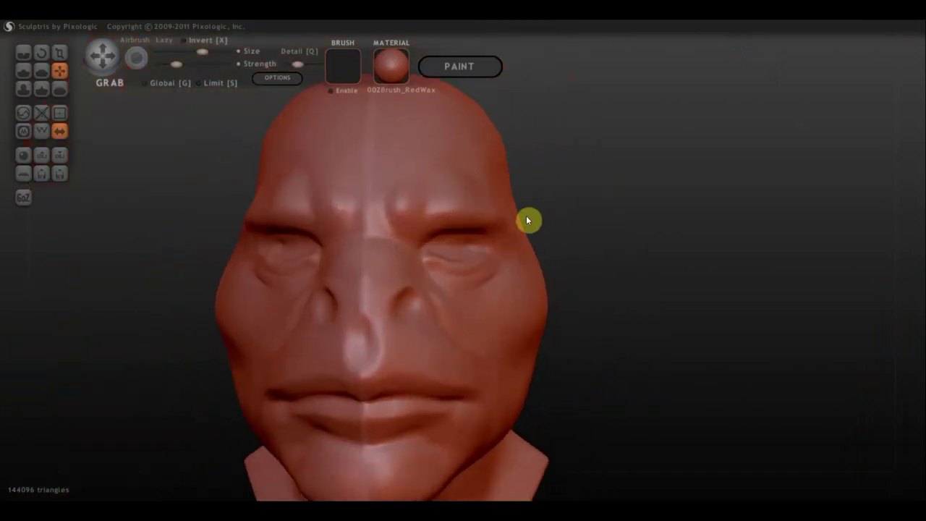
Carve Crease strokes near the brow and on the forehead above the eye
left_click(24, 52)
mouse_move(306, 178)
left_mouse_down()
mouse_move(319, 221)
mouse_move(347, 180)
left_mouse_up()
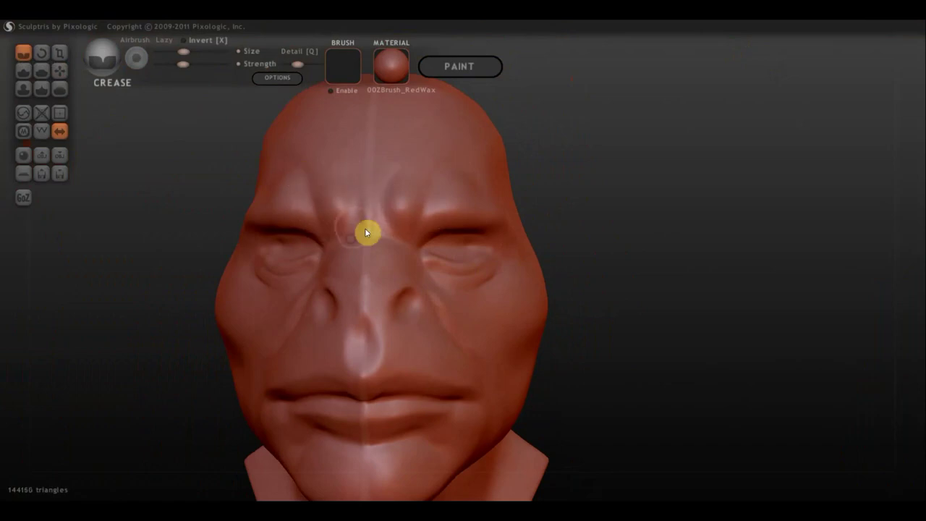
mouse_move(384, 242)
right_mouse_down()
mouse_move(510, 236)
mouse_move(436, 233)
right_mouse_up()
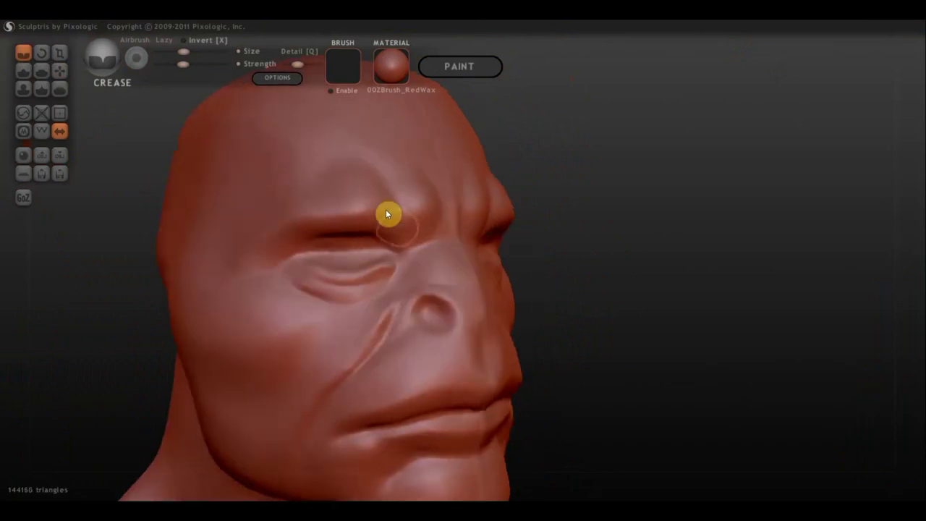
mouse_move(349, 168)
left_mouse_down()
mouse_move(330, 167)
mouse_move(293, 189)
mouse_move(243, 255)
mouse_move(305, 251)
mouse_move(240, 264)
left_mouse_up()
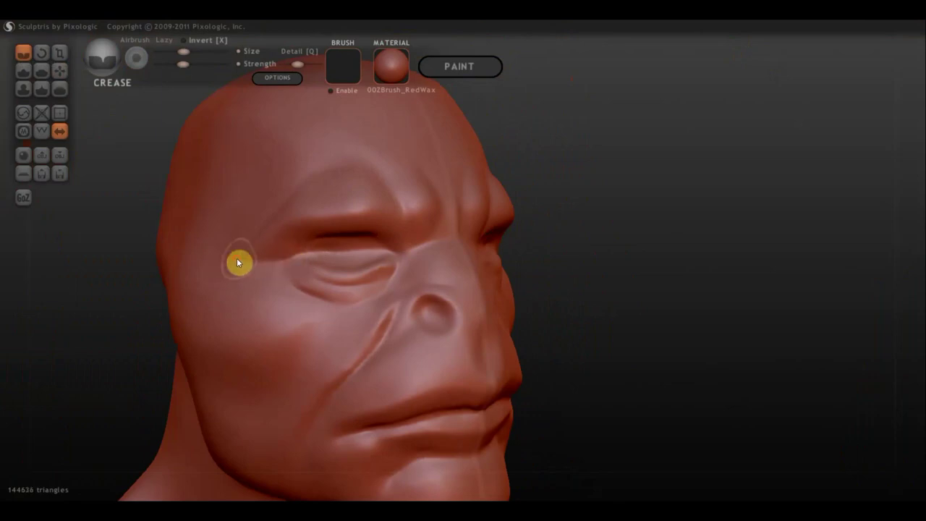
Build up the outer eye corners with the Draw brush
left_click(23, 70)
left_click_drag(141, 128, 306, 196)
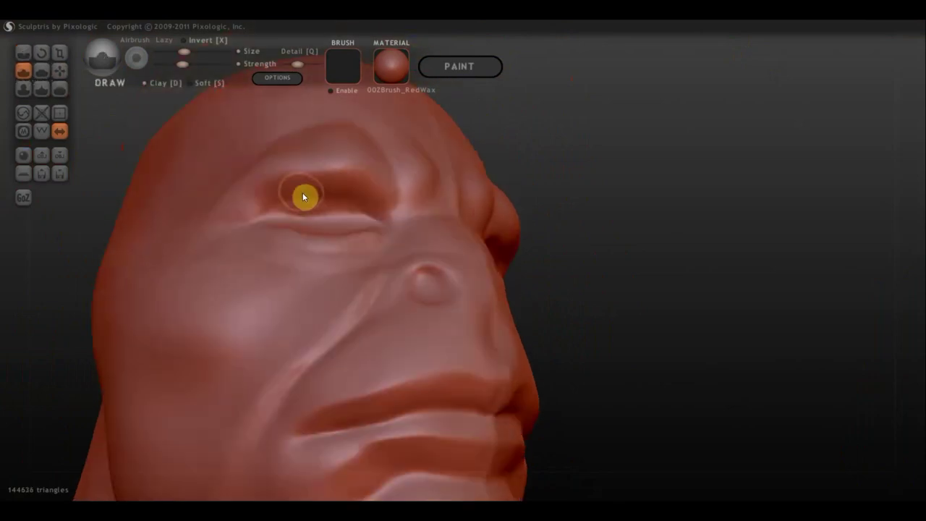
mouse_move(244, 209)
left_mouse_down()
mouse_move(294, 201)
mouse_move(269, 211)
left_mouse_up()
right_click_drag(295, 198, 207, 269)
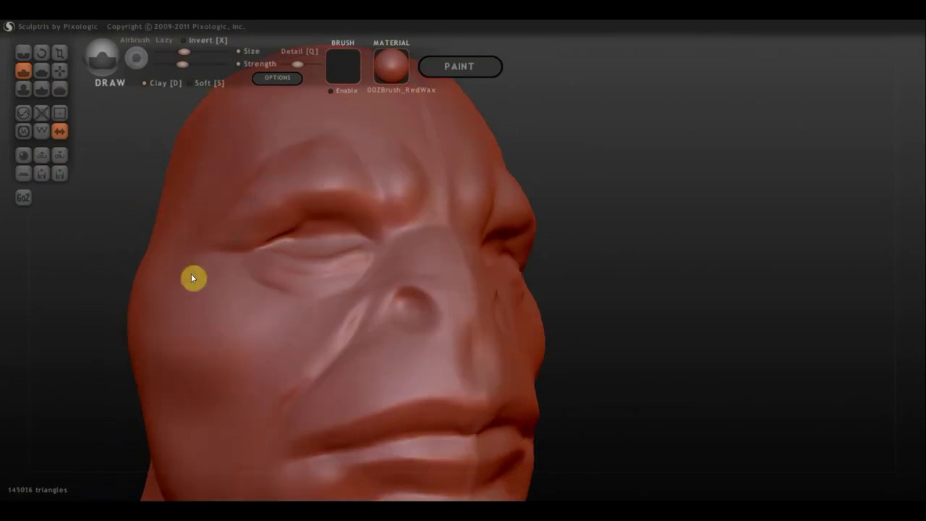
mouse_move(244, 233)
left_mouse_down()
mouse_move(287, 238)
mouse_move(242, 234)
left_mouse_up()
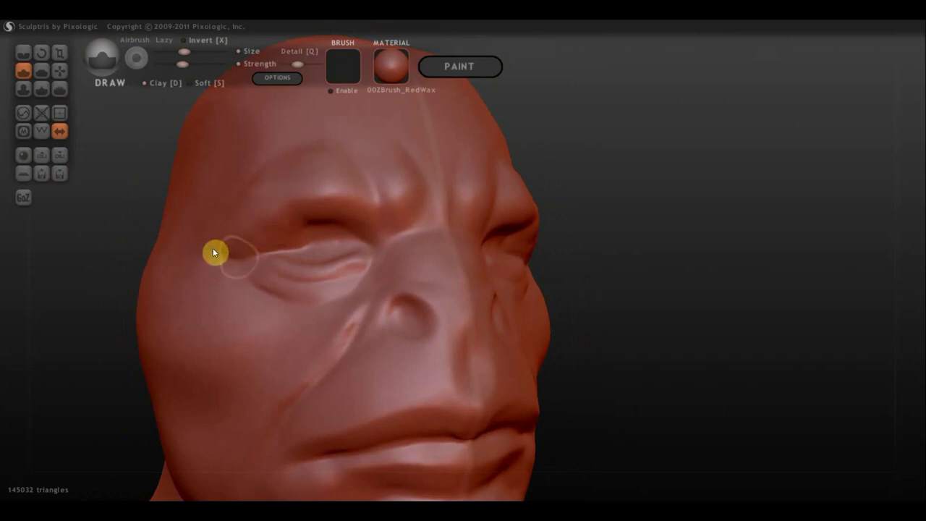
right_click_drag(291, 235, 231, 224)
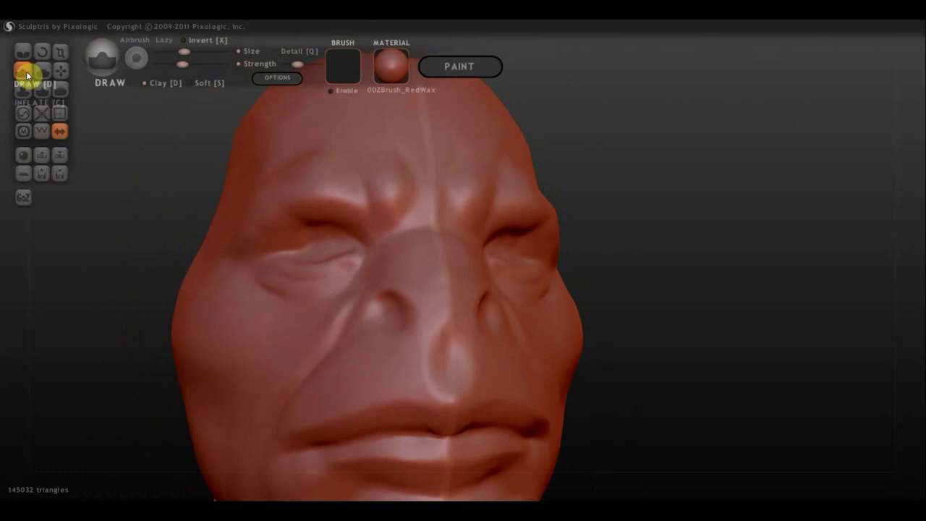
Turn Clay off and build up the upper eyelids to sharpen the crease
left_click(145, 83)
scroll(201, 149, "up", 3)
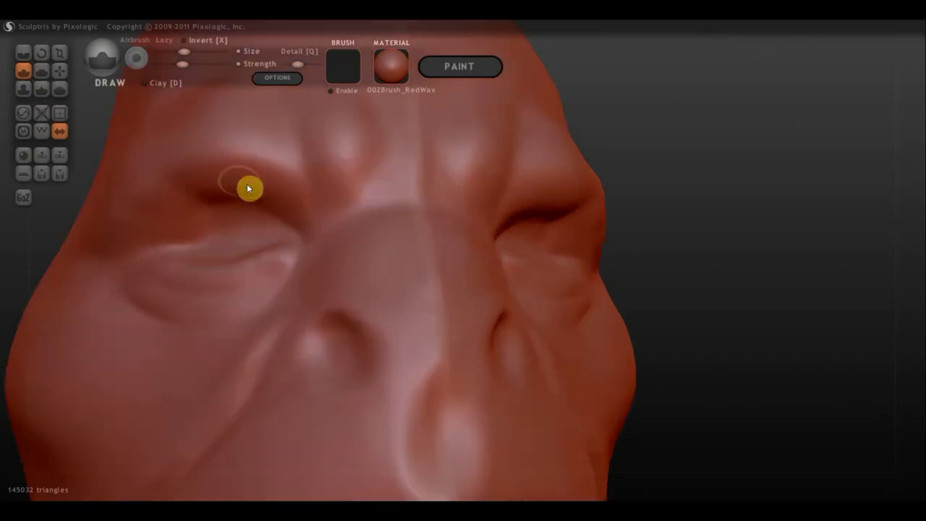
right_click_drag(275, 188, 283, 217)
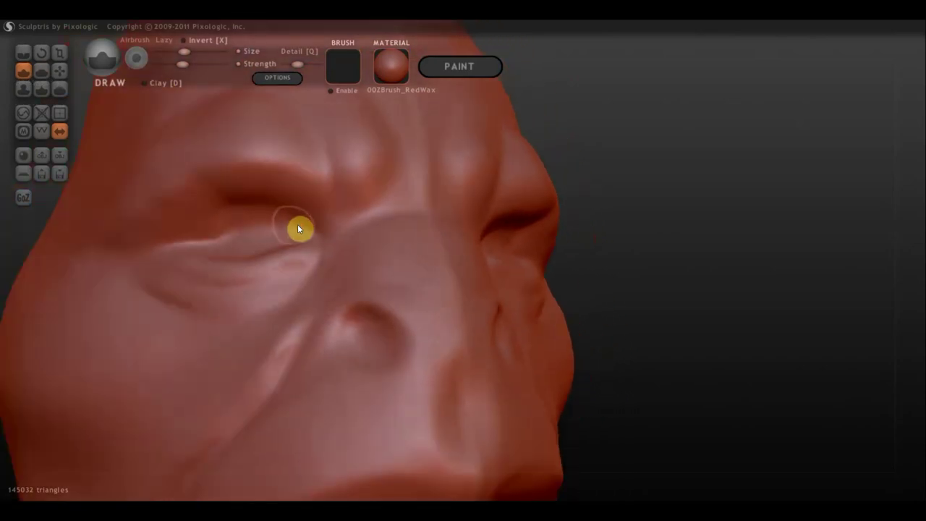
left_click_drag(282, 220, 168, 243)
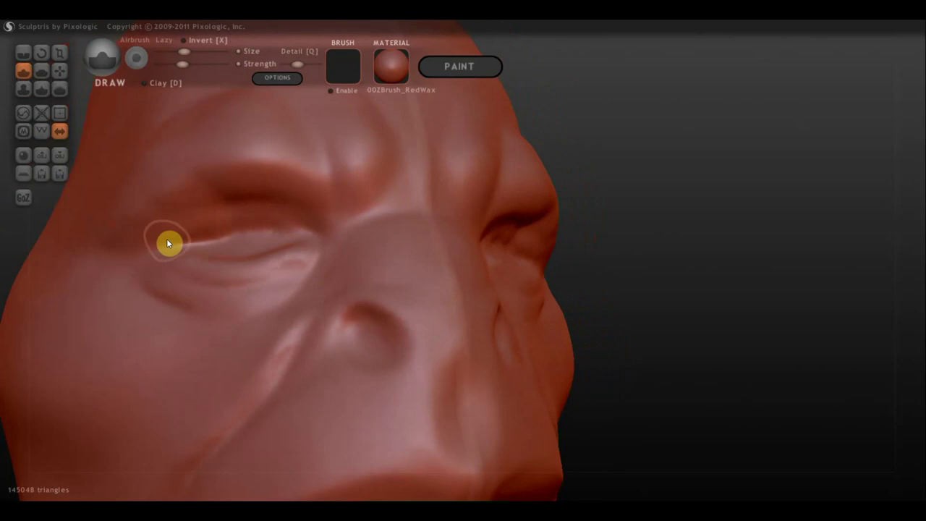
mouse_move(220, 225)
left_mouse_down()
mouse_move(283, 220)
mouse_move(305, 230)
mouse_move(250, 220)
mouse_move(161, 254)
mouse_move(266, 222)
mouse_move(238, 219)
mouse_move(207, 228)
mouse_move(294, 227)
mouse_move(217, 230)
mouse_move(185, 245)
left_mouse_up()
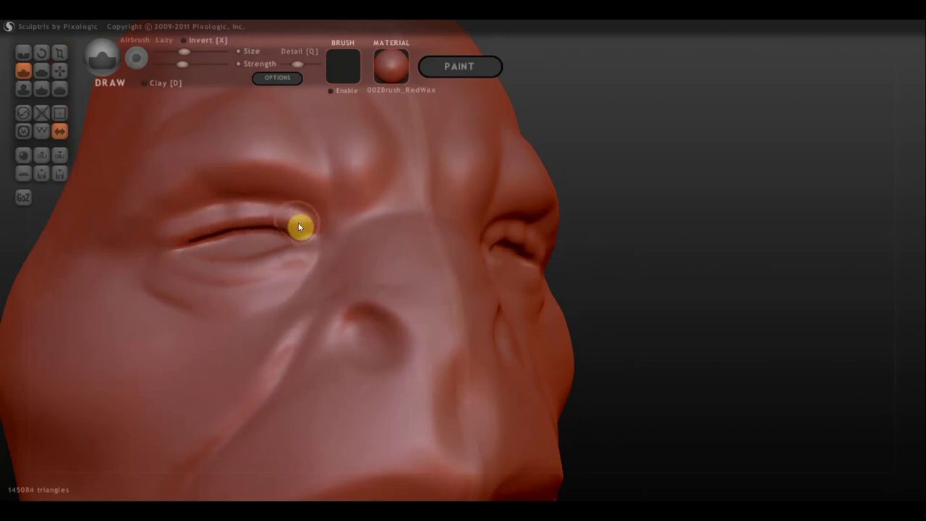
mouse_move(300, 227)
left_mouse_down()
mouse_move(222, 221)
mouse_move(170, 251)
mouse_move(302, 225)
mouse_move(208, 226)
mouse_move(180, 244)
mouse_move(234, 215)
mouse_move(128, 268)
mouse_move(205, 224)
mouse_move(251, 216)
left_mouse_up()
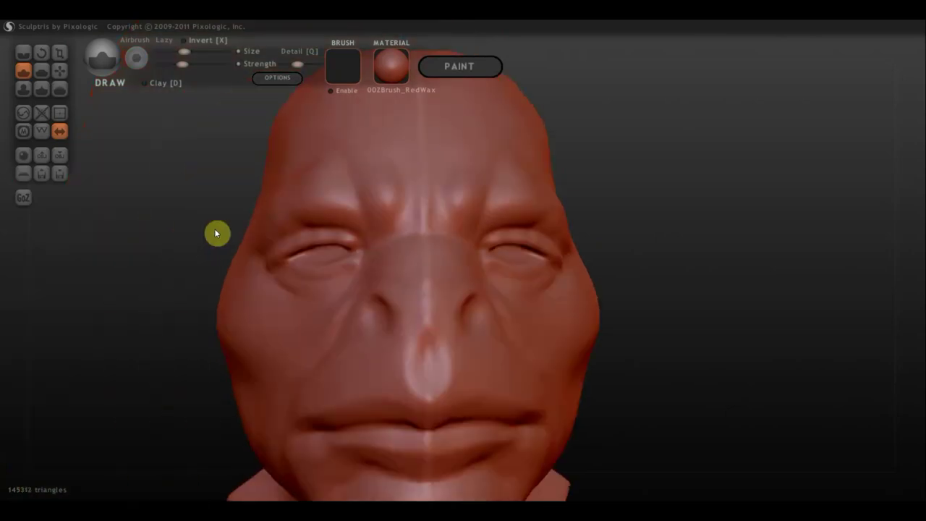
Reshape the left eye's eyelids with a smaller Grab brush
left_click(60, 70)
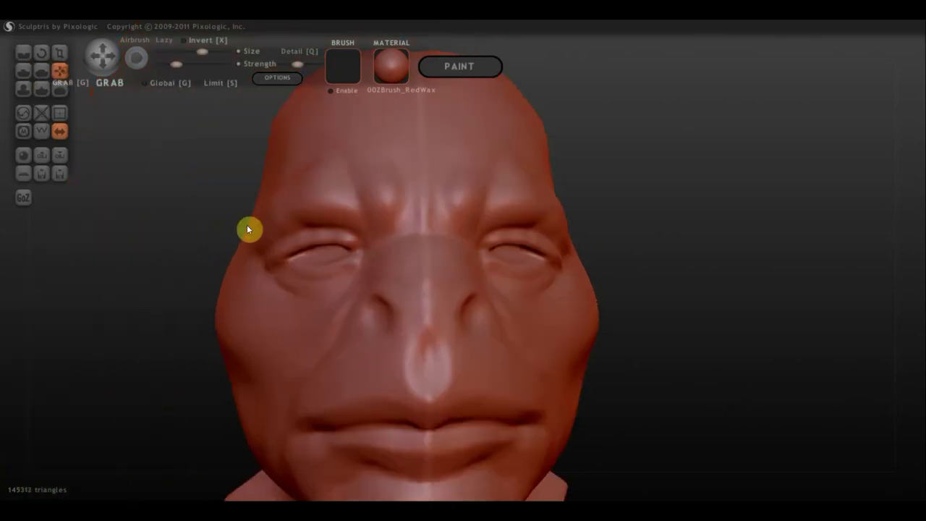
scroll(247, 230, "up", 4)
right_click_drag(246, 238, 178, 253)
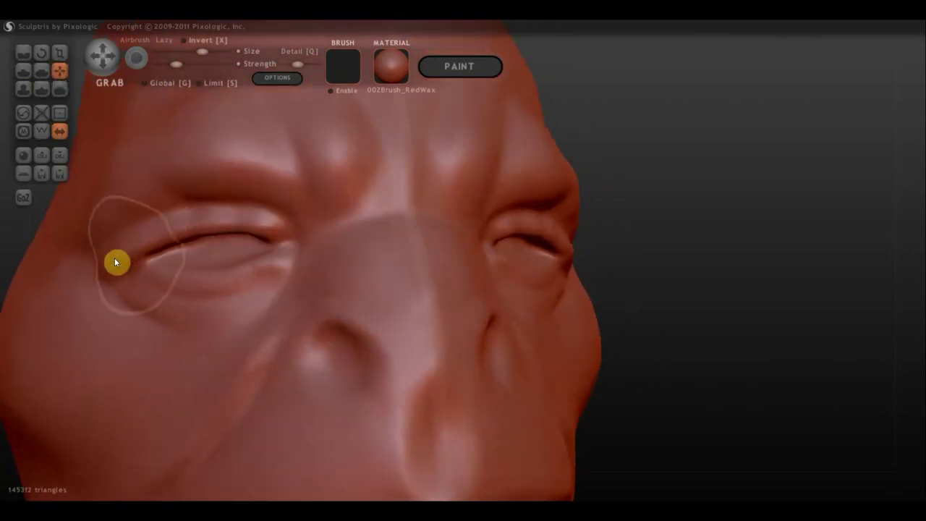
mouse_move(115, 262)
left_mouse_down()
mouse_move(151, 242)
mouse_move(137, 254)
left_mouse_up()
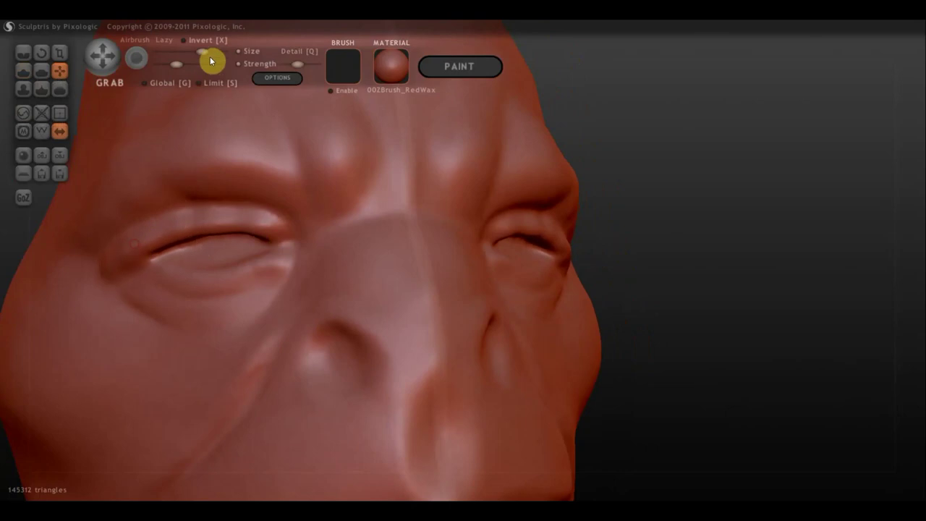
left_click_drag(211, 59, 191, 52)
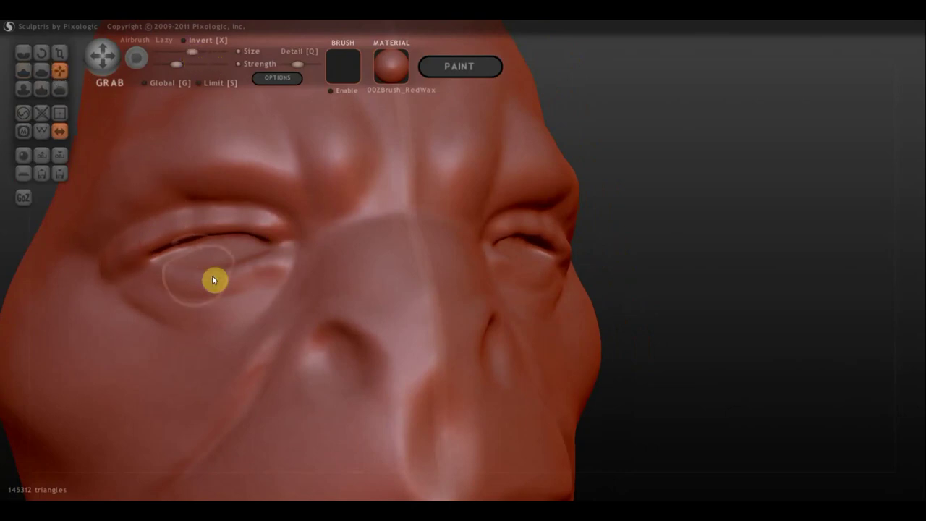
mouse_move(181, 233)
left_mouse_down()
mouse_move(215, 227)
mouse_move(250, 244)
left_mouse_up()
mouse_move(463, 267)
right_mouse_down()
mouse_move(624, 296)
mouse_move(506, 294)
right_mouse_up()
mouse_move(404, 288)
left_mouse_down()
mouse_move(418, 296)
mouse_move(393, 300)
mouse_move(422, 284)
left_mouse_up()
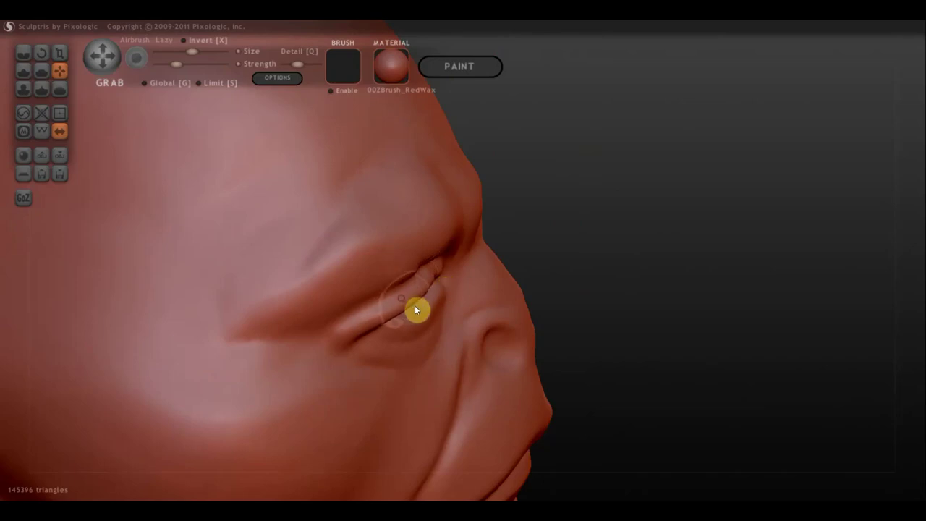
Refine both eyelids and deepen the fold around the eye and brow
mouse_move(345, 286)
right_mouse_down()
mouse_move(252, 276)
mouse_move(217, 285)
mouse_move(267, 292)
right_mouse_up()
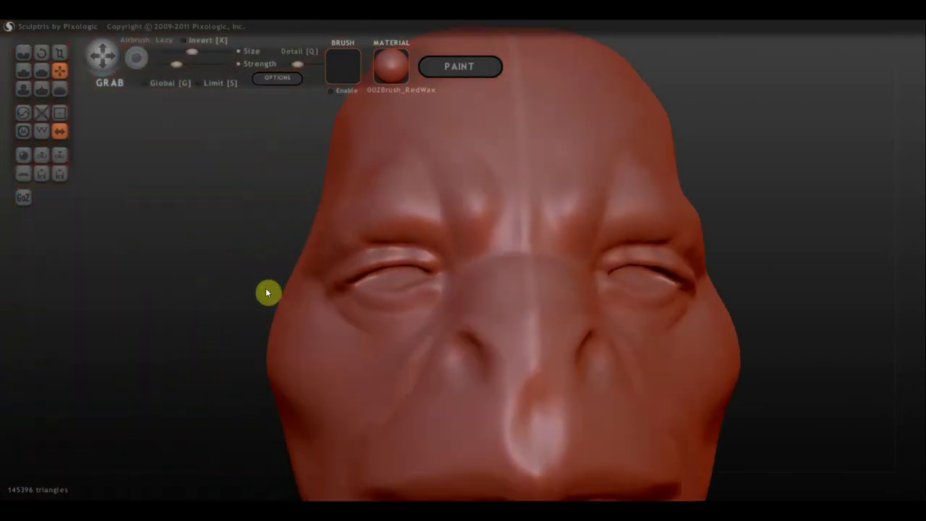
left_click_drag(431, 275, 434, 290)
scroll(408, 278, "up", 2)
scroll(408, 283, "down", 2)
scroll(382, 283, "down", 3)
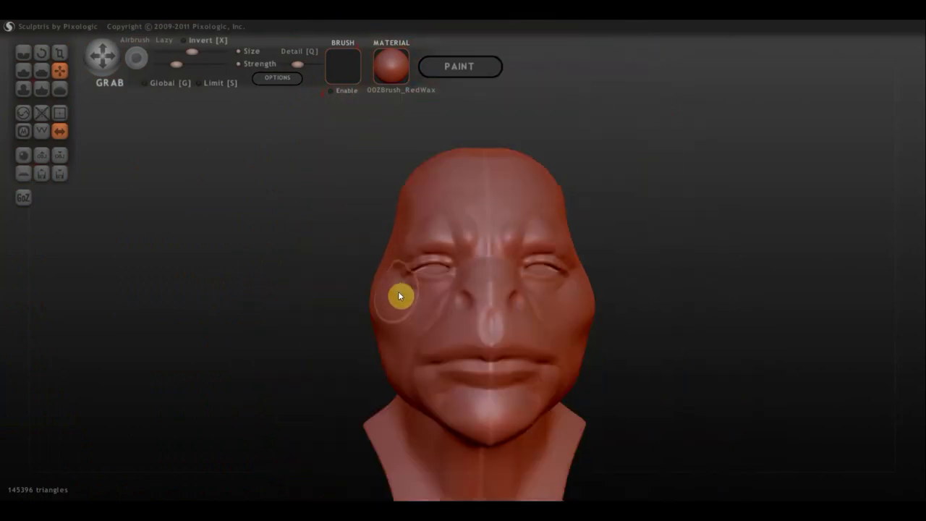
mouse_move(595, 299)
right_mouse_down()
mouse_move(487, 298)
mouse_move(444, 274)
right_mouse_up()
scroll(434, 259, "up", 2)
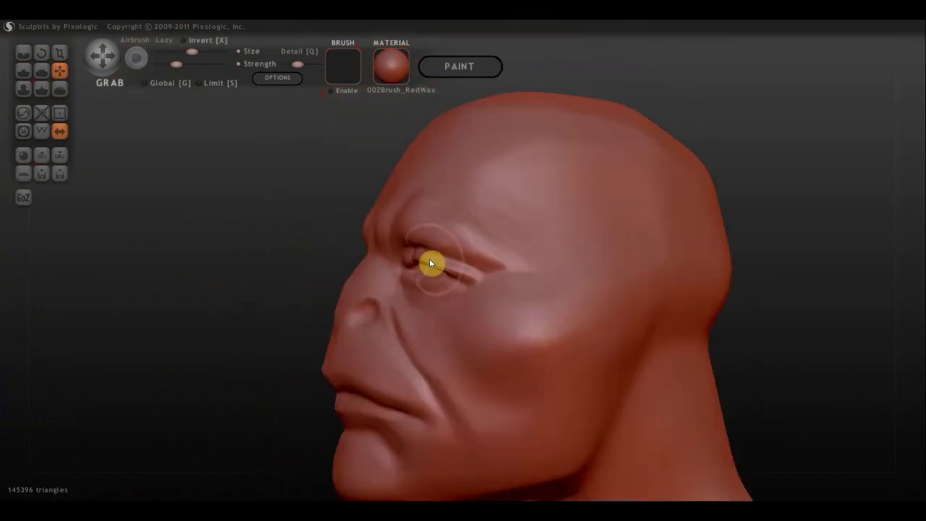
scroll(432, 257, "down", 2)
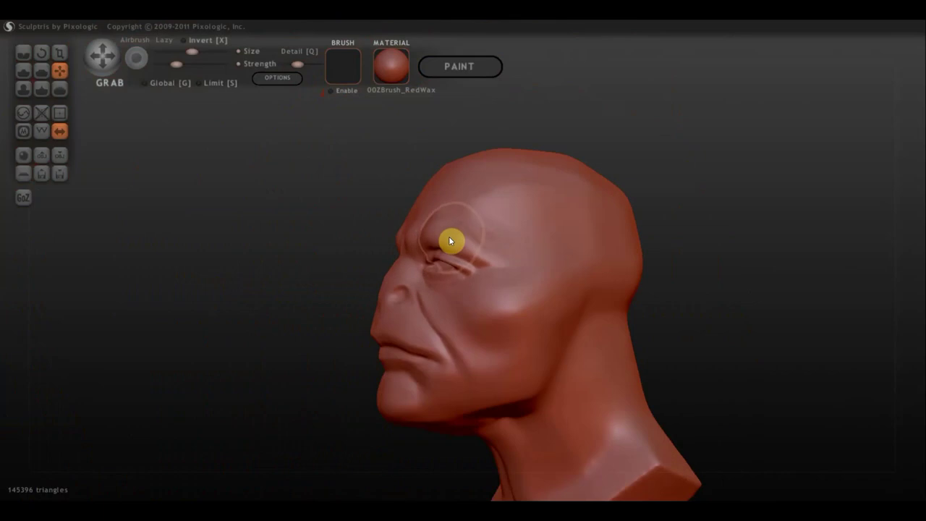
left_click_drag(433, 249, 464, 250)
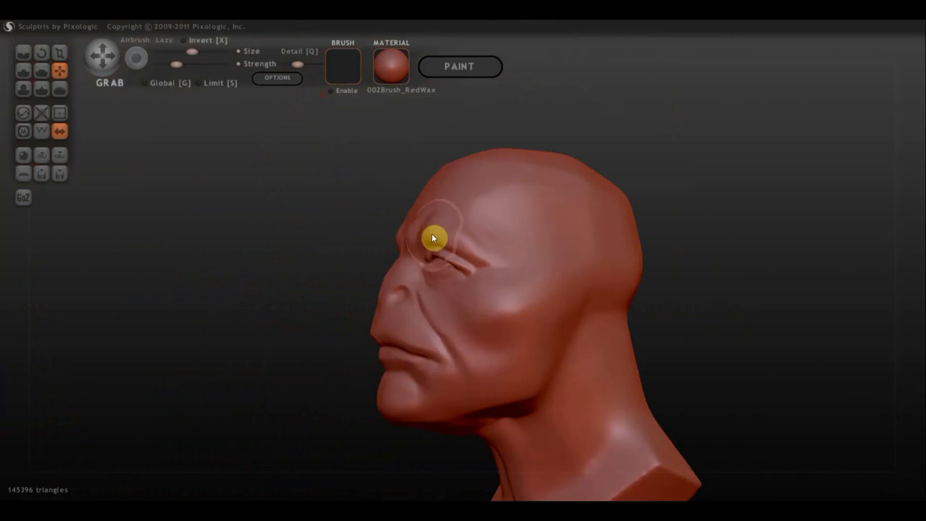
Return to an exact front view and subtly reshape the lips and nose
mouse_move(461, 248)
right_mouse_down()
mouse_move(705, 270)
mouse_move(595, 275)
mouse_move(641, 278)
right_mouse_up()
scroll(457, 289, "down", 3)
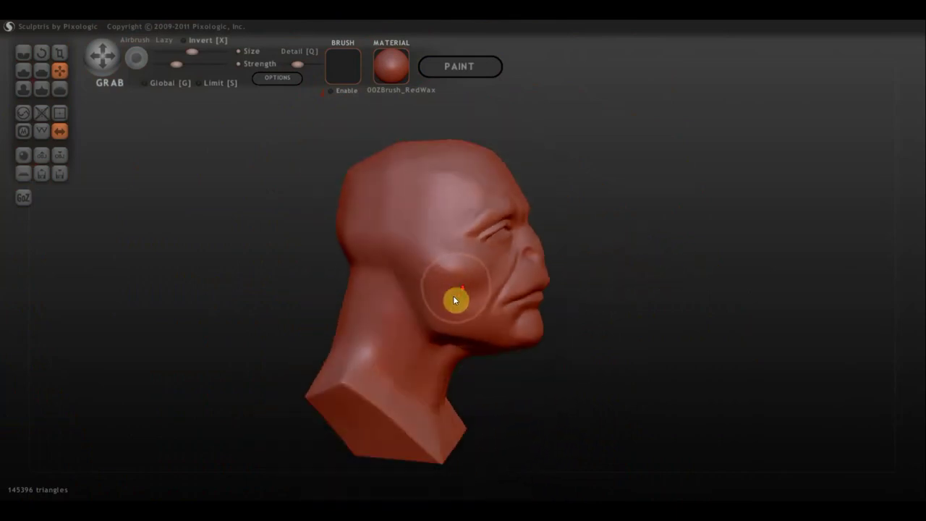
right_click_drag(466, 395, 424, 389)
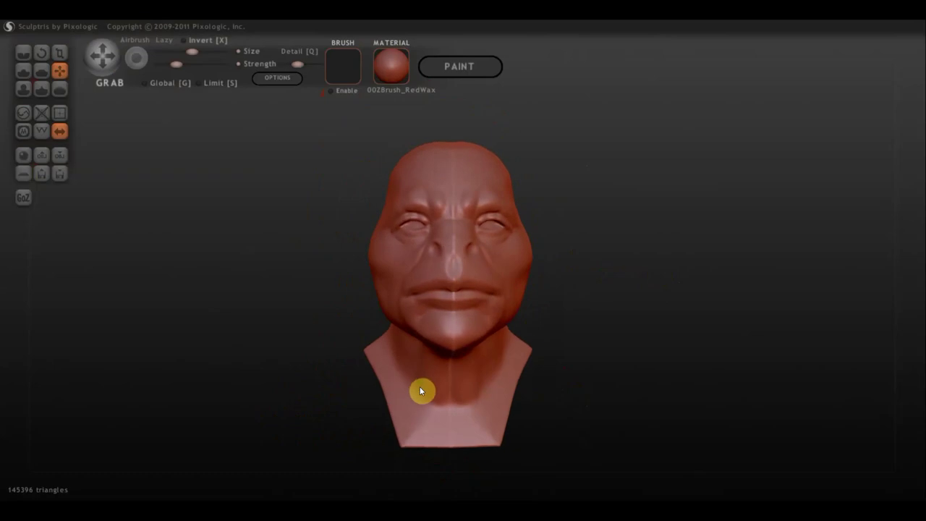
scroll(460, 312, "up", 4)
scroll(470, 282, "down", 2)
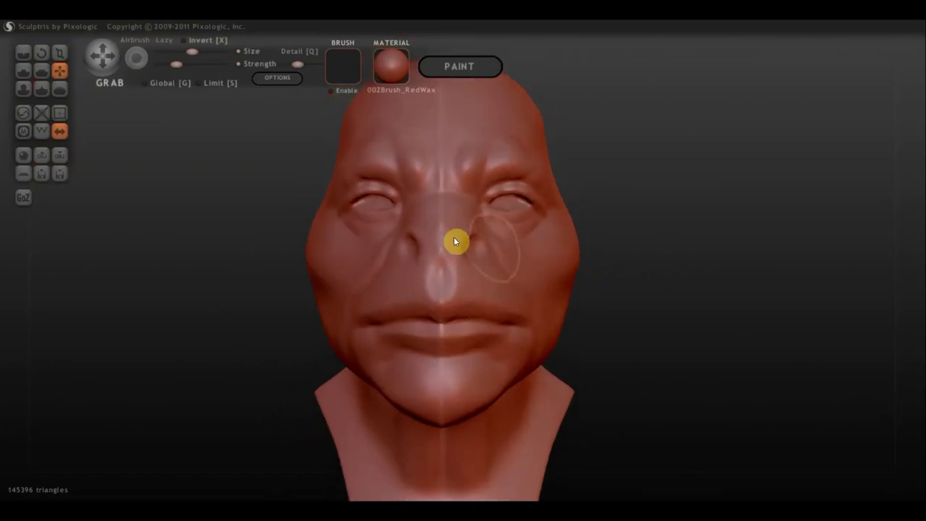
scroll(561, 269, "down", 2)
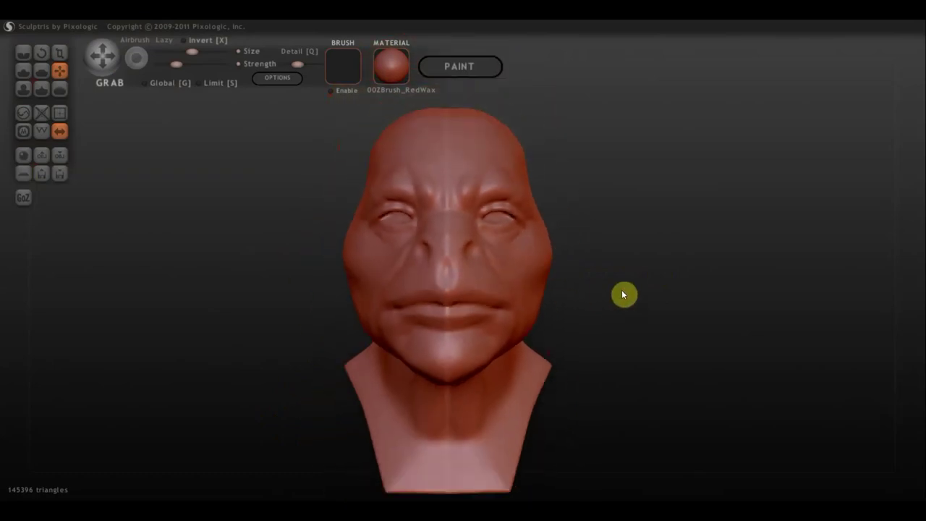
left_click_drag(620, 321, 634, 327, "shift")
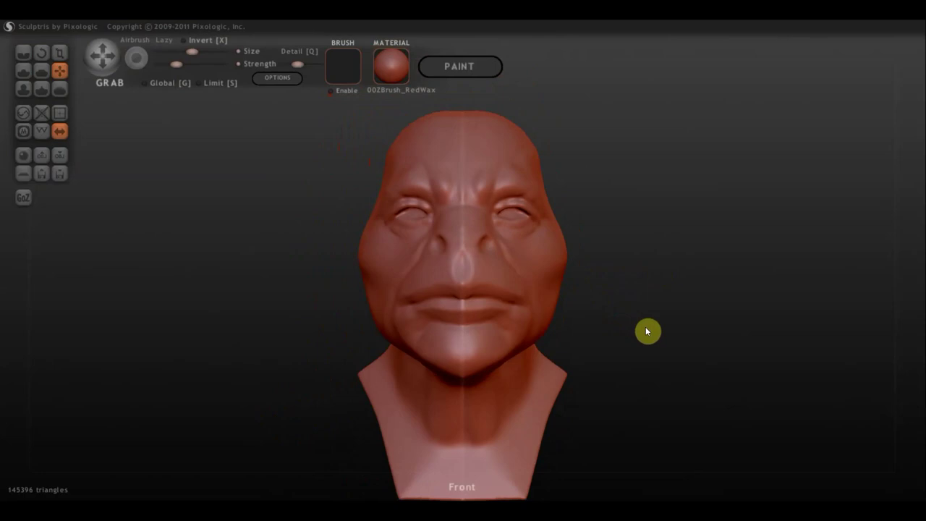
scroll(636, 296, "down", 1)
left_click_drag(627, 283, 450, 320, "alt")
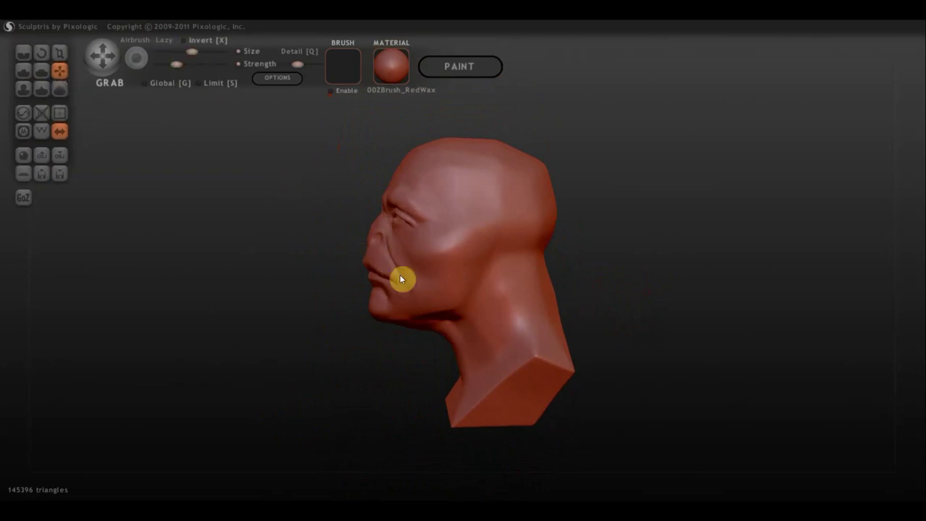
left_click_drag(358, 259, 392, 260)
Save the head to Рабочий стол (Desktop) as the Wavefront OBJ file 'раф'
left_click(63, 158)
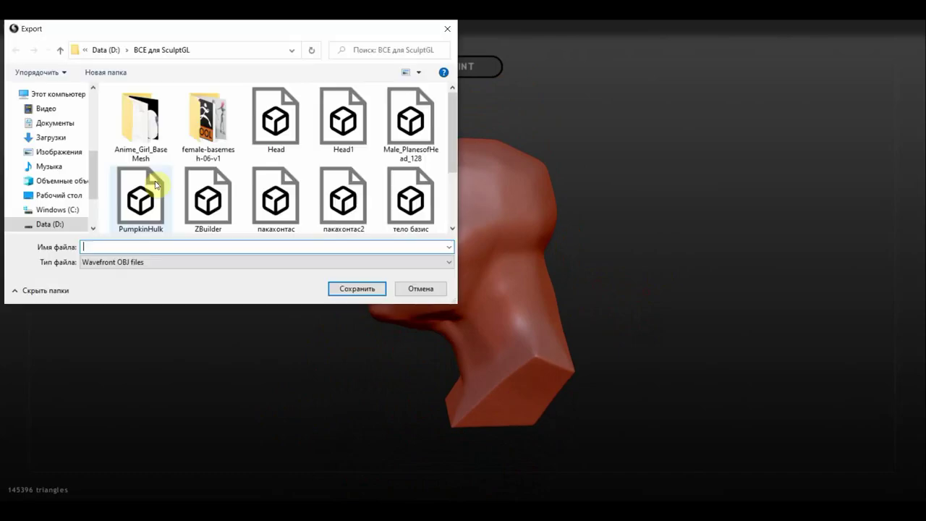
left_click(53, 194)
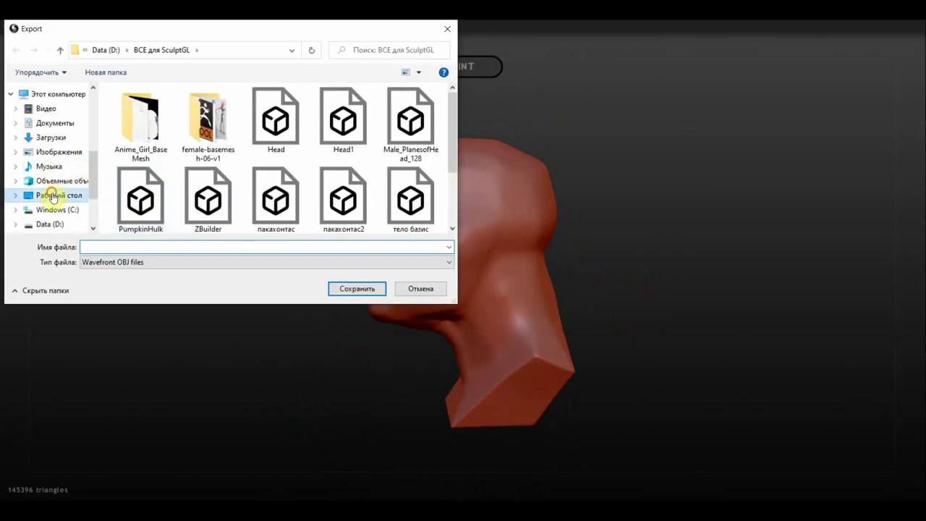
left_click(120, 248)
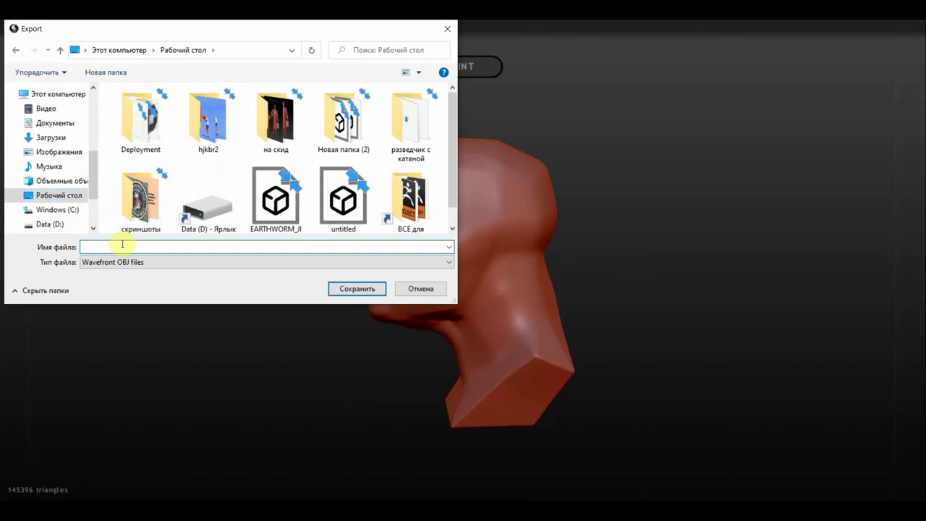
type("раф")
left_click(357, 288)
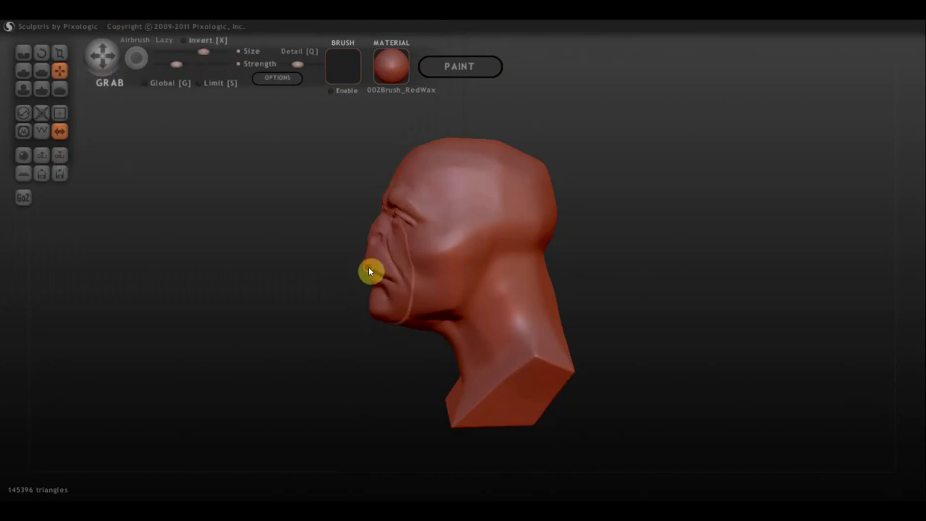
Try pulling the mouth into a snout, undo it, and orbit to inspect the head's outline
left_click_drag(369, 266, 342, 259)
key("ctrl+z")
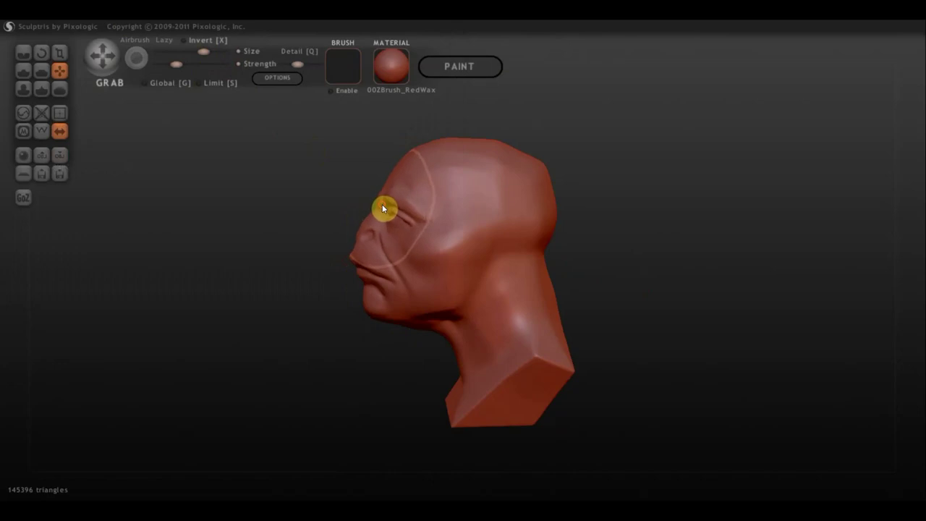
mouse_move(286, 231)
left_mouse_down()
mouse_move(474, 244)
mouse_move(268, 240)
mouse_move(335, 242)
mouse_move(325, 242)
mouse_move(453, 173)
mouse_move(451, 220)
mouse_move(496, 200)
mouse_move(451, 262)
mouse_move(471, 258)
left_mouse_up()
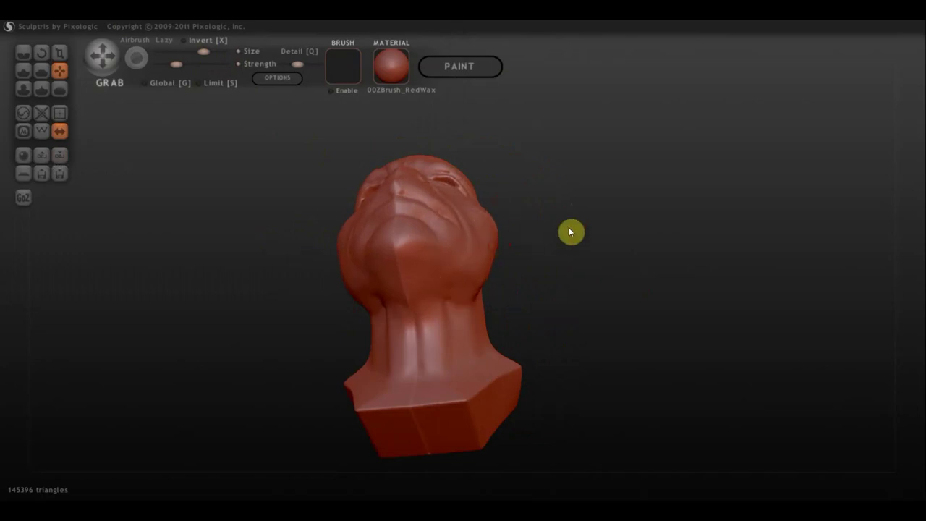
mouse_move(570, 232)
left_mouse_down()
mouse_move(488, 304)
mouse_move(584, 333)
mouse_move(569, 316)
mouse_move(594, 316)
mouse_move(434, 324)
mouse_move(427, 312)
left_mouse_up()
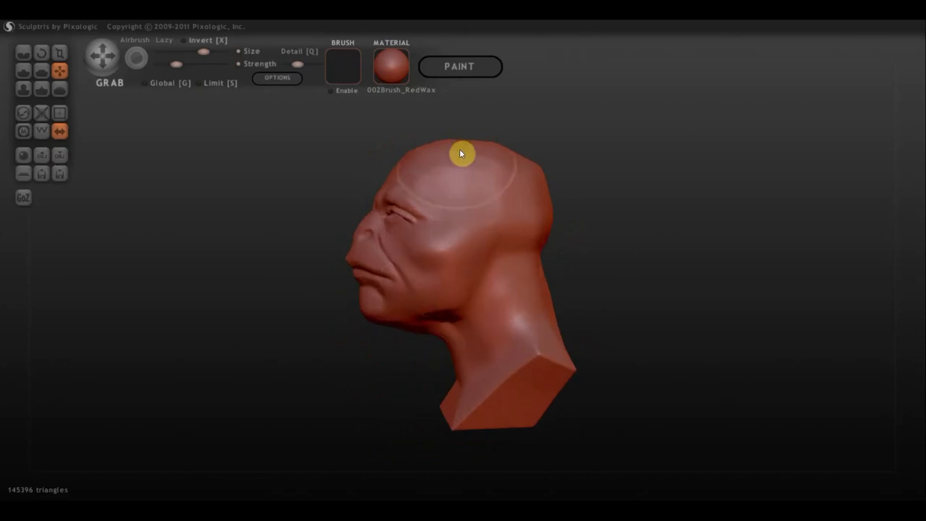
mouse_move(600, 205)
left_mouse_down()
mouse_move(468, 312)
mouse_move(536, 263)
left_mouse_up()
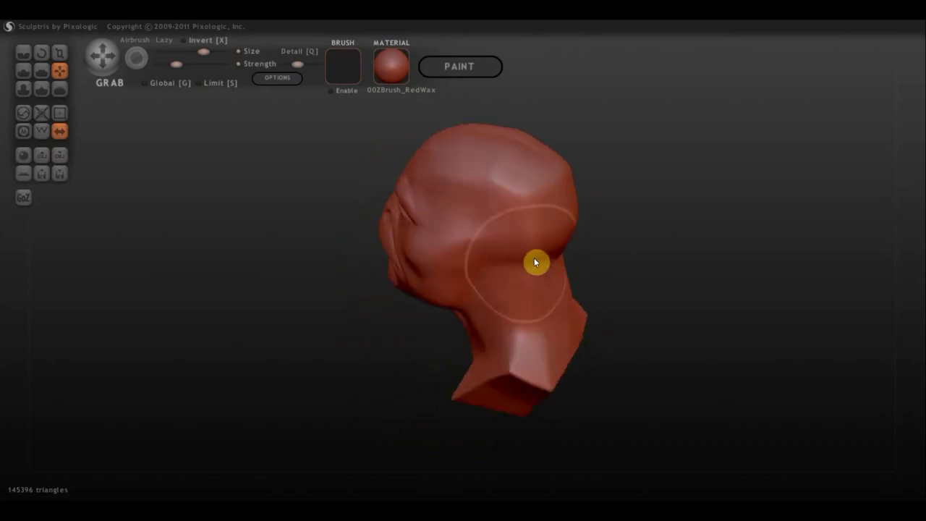
mouse_move(630, 238)
left_mouse_down()
mouse_move(652, 241)
mouse_move(626, 234)
left_mouse_up()
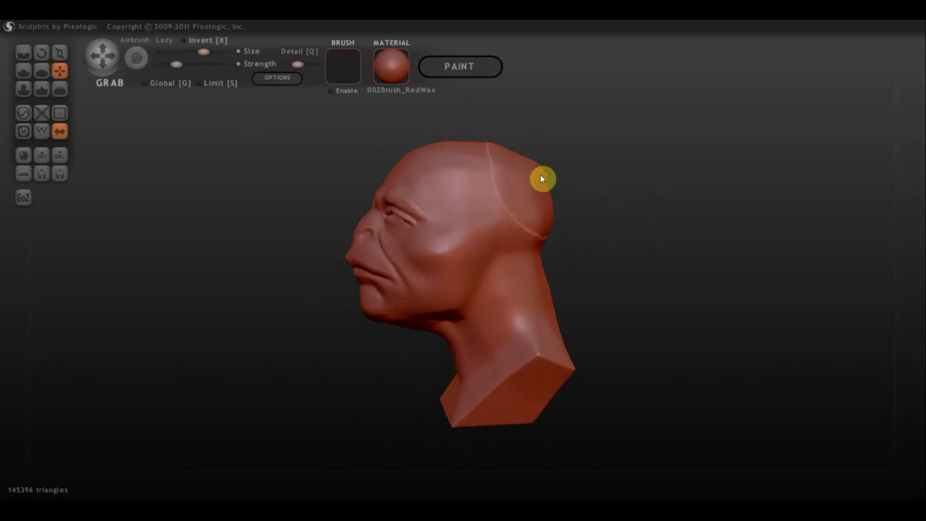
mouse_move(558, 208)
left_mouse_down()
mouse_move(787, 200)
mouse_move(771, 206)
left_mouse_up()
mouse_move(493, 255)
left_mouse_down()
mouse_move(496, 235)
mouse_move(495, 265)
mouse_move(511, 251)
left_mouse_up()
Pull the cheeks outward on both sides with Grab, checking from above and behind
mouse_move(352, 237)
left_mouse_down()
mouse_move(327, 211)
mouse_move(312, 211)
mouse_move(335, 288)
mouse_move(321, 277)
mouse_move(295, 285)
left_mouse_up()
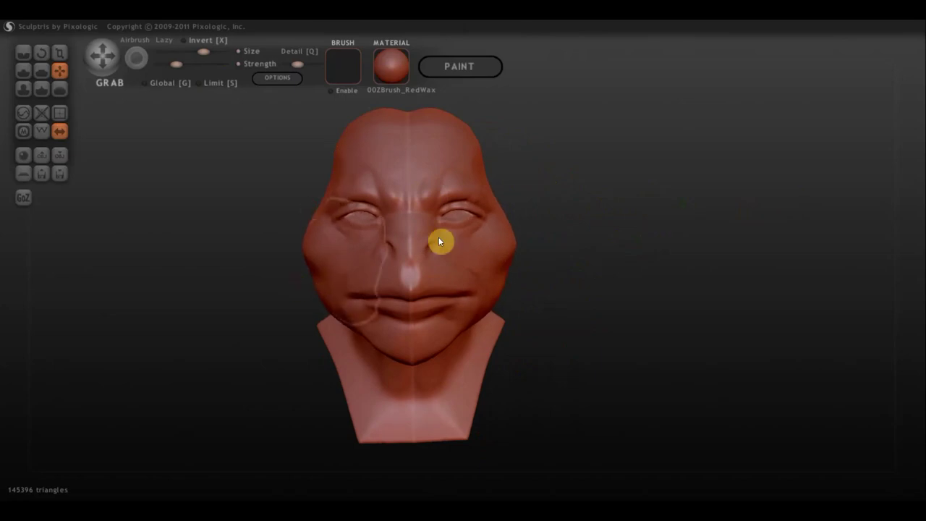
mouse_move(440, 239)
right_mouse_down()
mouse_move(488, 340)
mouse_move(490, 293)
right_mouse_up()
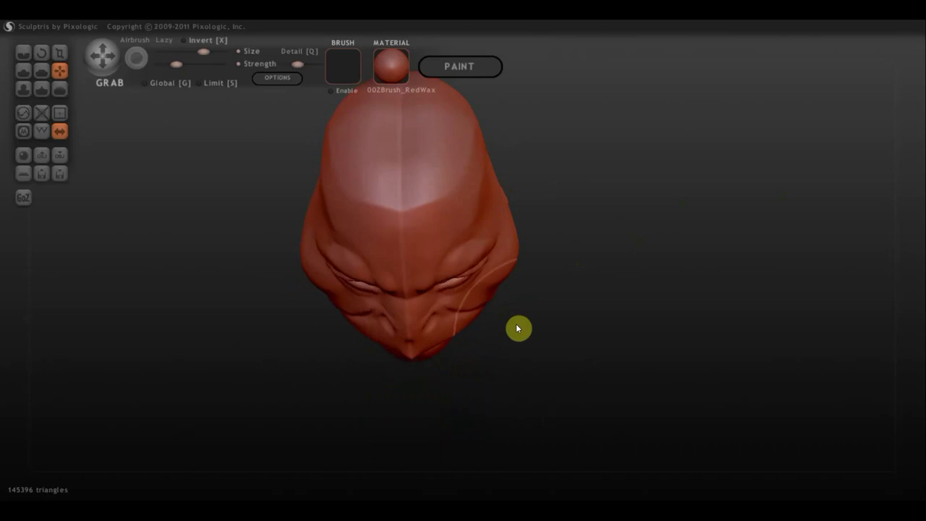
scroll(485, 311, "up", 3)
mouse_move(496, 311)
left_mouse_down()
mouse_move(531, 347)
mouse_move(513, 314)
mouse_move(527, 321)
left_mouse_up()
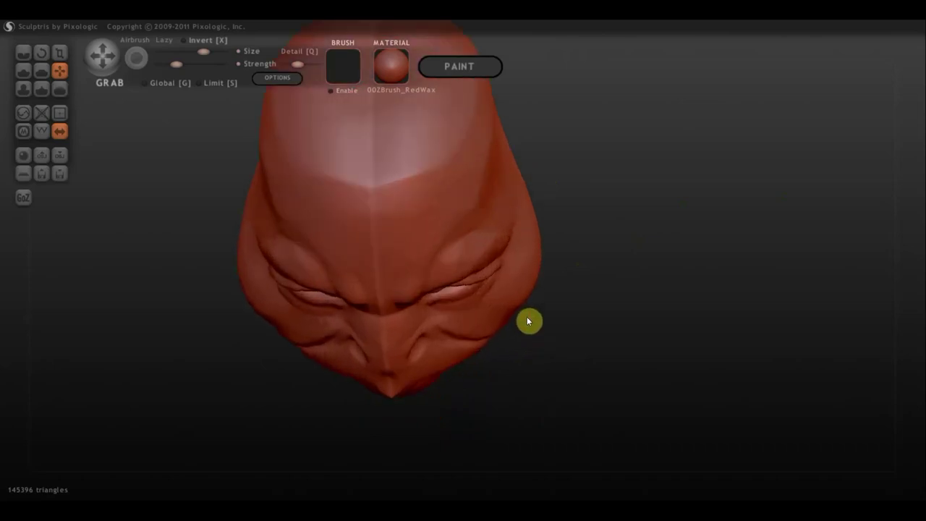
mouse_move(529, 321)
right_mouse_down()
mouse_move(537, 195)
mouse_move(598, 242)
mouse_move(591, 337)
mouse_move(593, 265)
mouse_move(569, 282)
mouse_move(654, 308)
mouse_move(564, 321)
mouse_move(458, 277)
right_mouse_up()
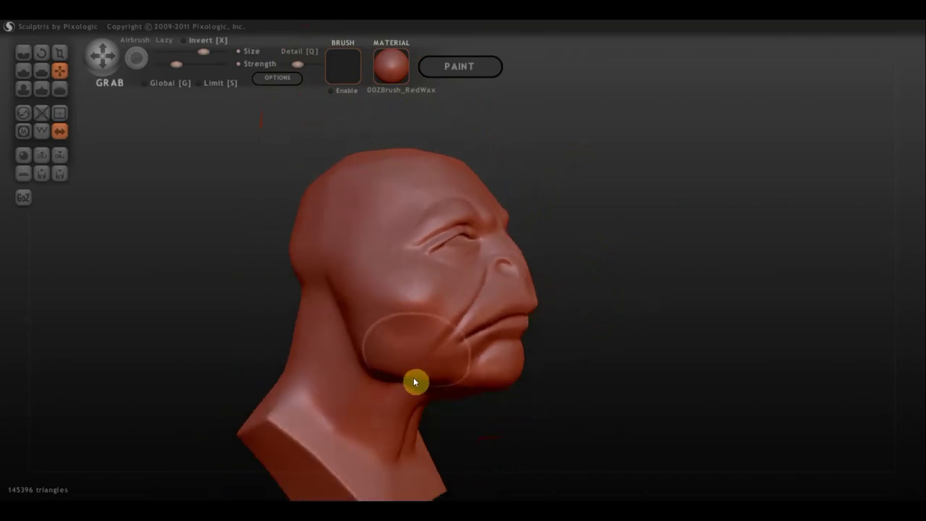
mouse_move(415, 380)
right_mouse_down()
mouse_move(507, 381)
mouse_move(449, 374)
mouse_move(494, 354)
mouse_move(548, 349)
mouse_move(475, 360)
mouse_move(432, 341)
mouse_move(571, 343)
right_mouse_up()
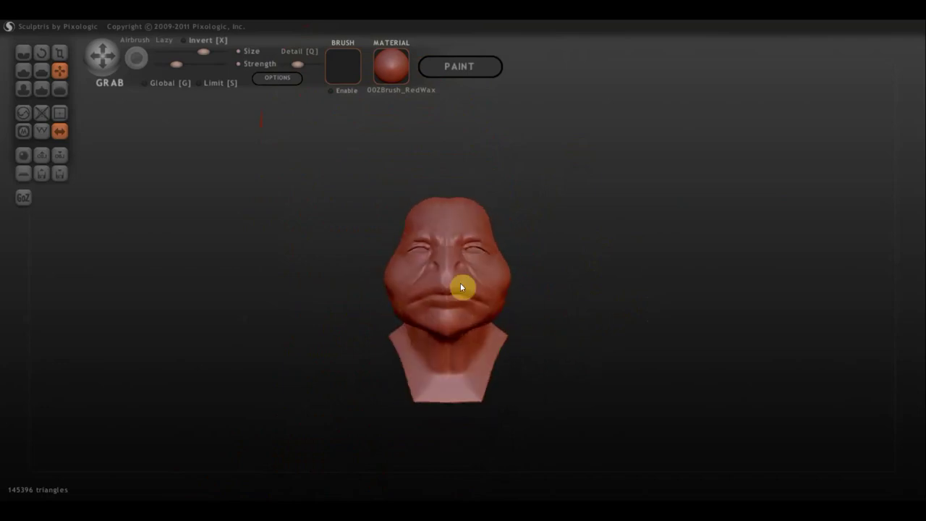
mouse_move(552, 299)
right_mouse_down()
mouse_move(506, 321)
mouse_move(328, 314)
right_mouse_up()
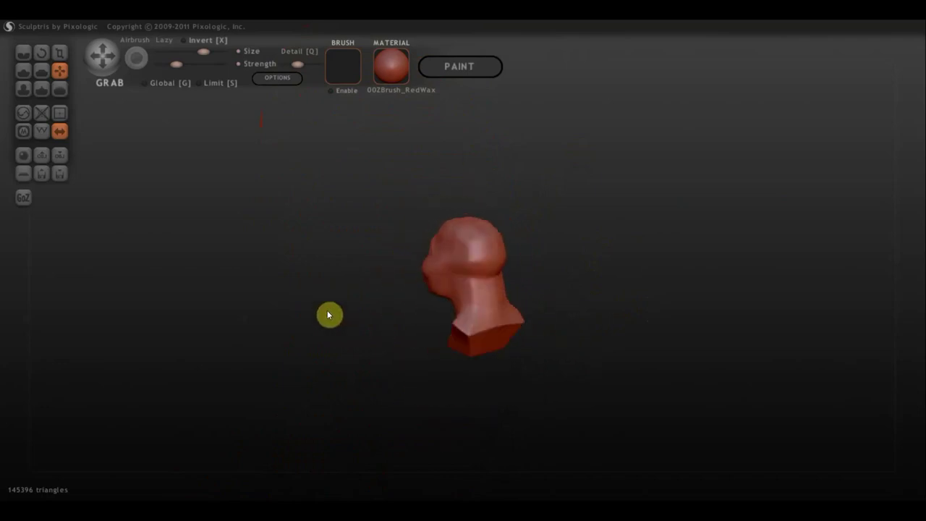
mouse_move(424, 292)
right_mouse_down()
mouse_move(455, 311)
mouse_move(717, 277)
mouse_move(577, 298)
mouse_move(345, 310)
mouse_move(633, 306)
mouse_move(716, 294)
mouse_move(695, 301)
right_mouse_up()
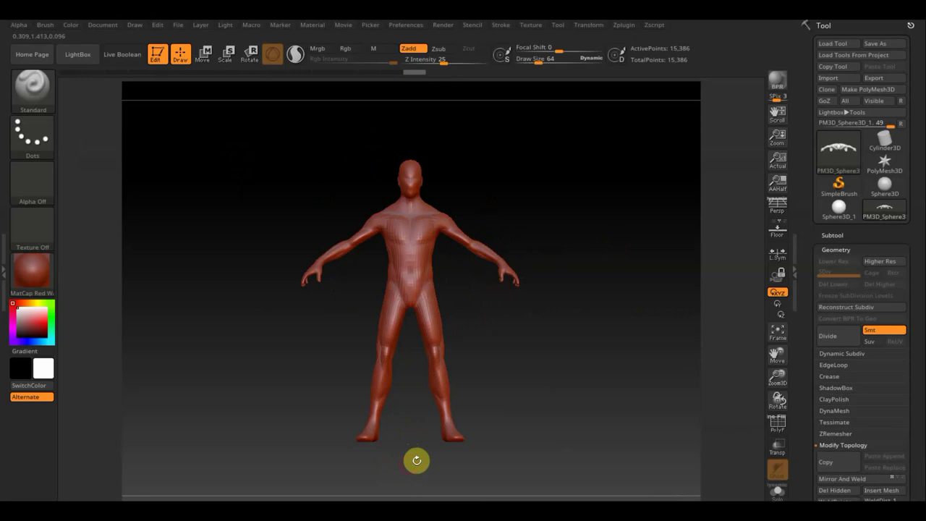
Ctrl-paint a mask over the figure's left leg, orbiting to check the back
key("ctrl")
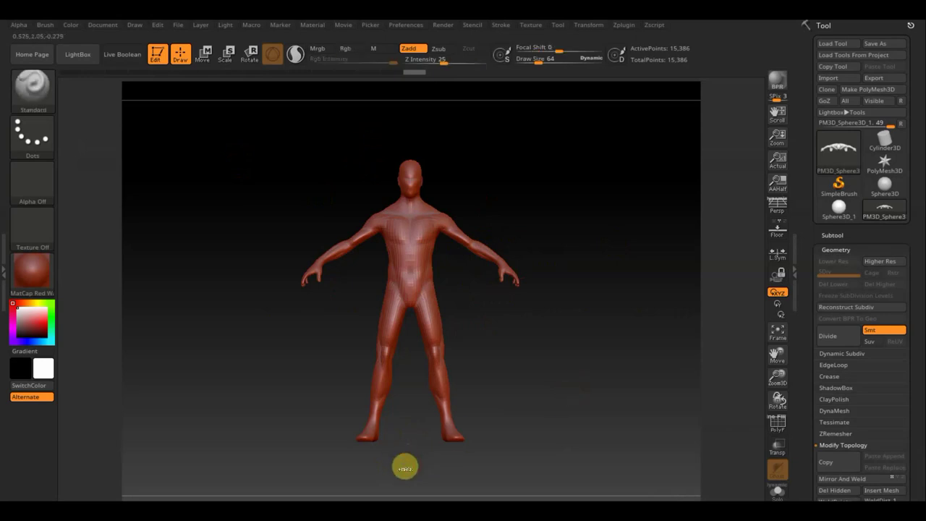
left_click_drag(412, 459, 330, 320, "ctrl")
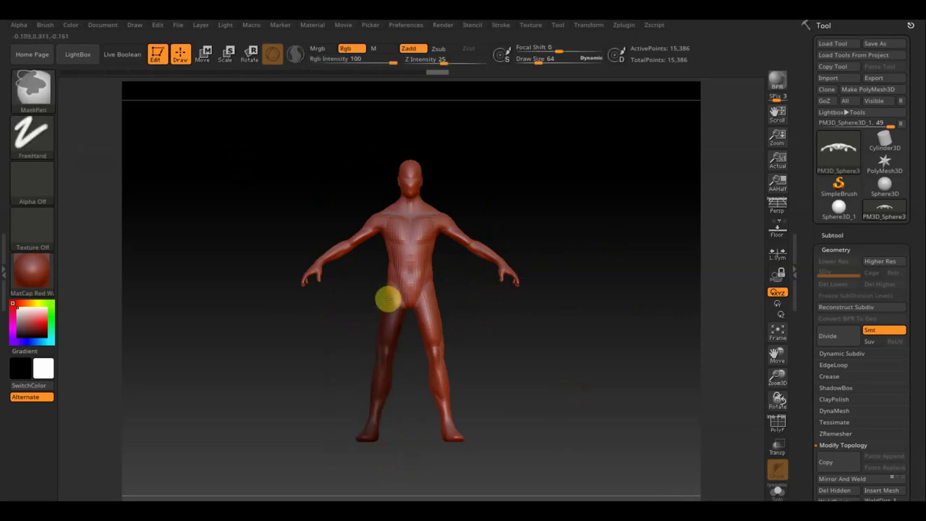
mouse_move(486, 312)
left_mouse_down()
mouse_move(564, 321)
mouse_move(506, 337)
mouse_move(463, 314)
left_mouse_up()
key("ctrl")
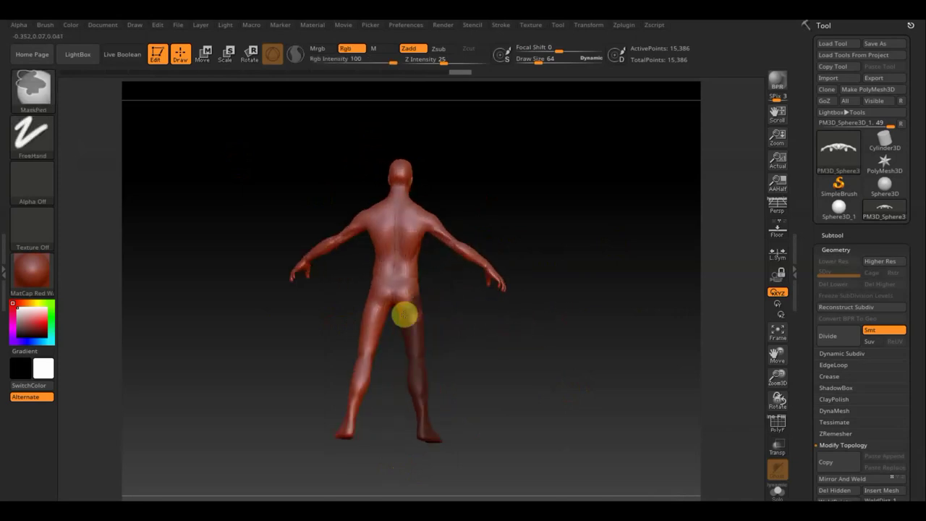
left_click_drag(480, 326, 506, 310)
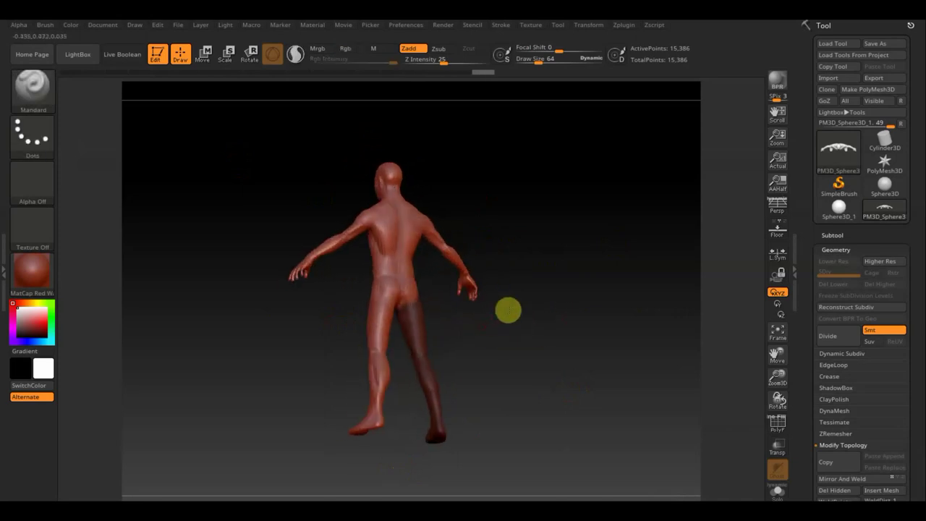
Snap to a front view, invert the mask so only the leg is free, and enable Move
key("ctrl")
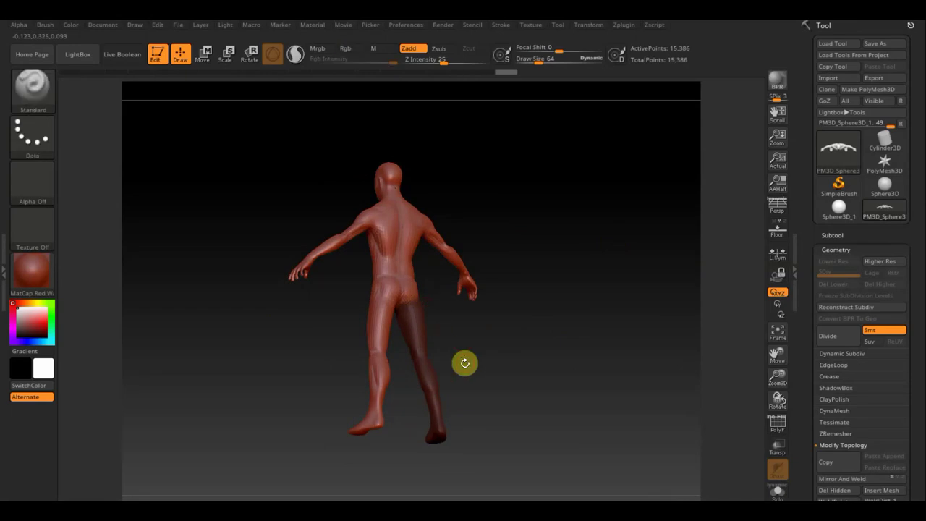
mouse_move(463, 362)
left_mouse_down()
mouse_move(465, 370)
mouse_move(355, 378)
left_mouse_up()
key("shift")
left_click_drag(514, 325, 503, 338, "shift")
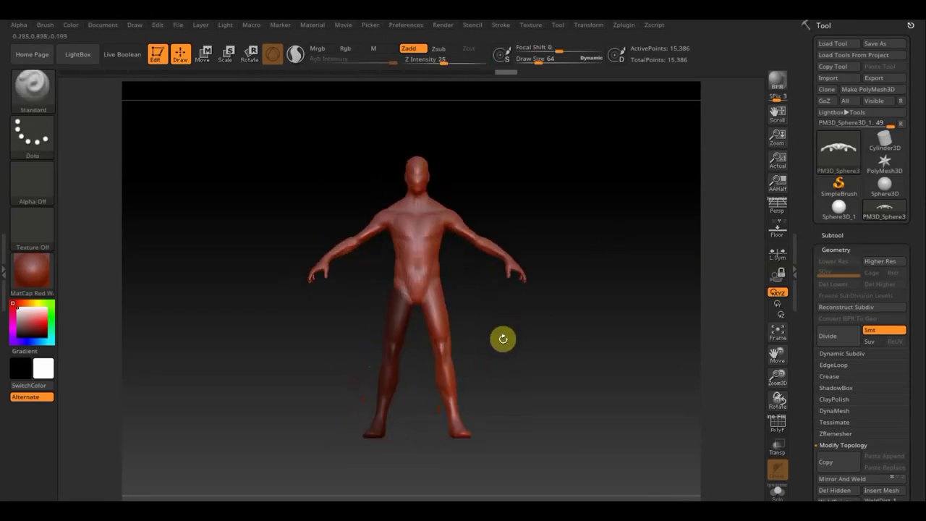
key("ctrl")
left_click(509, 348, "ctrl")
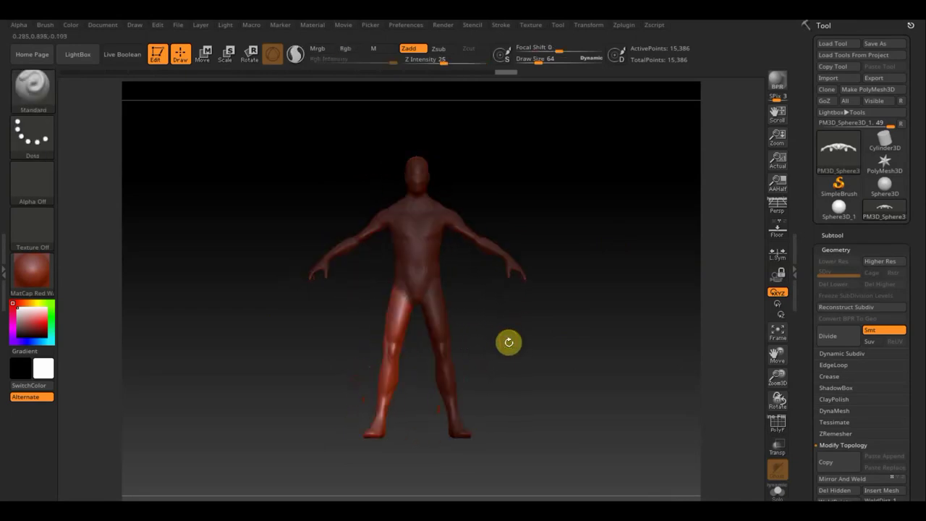
left_click(205, 53)
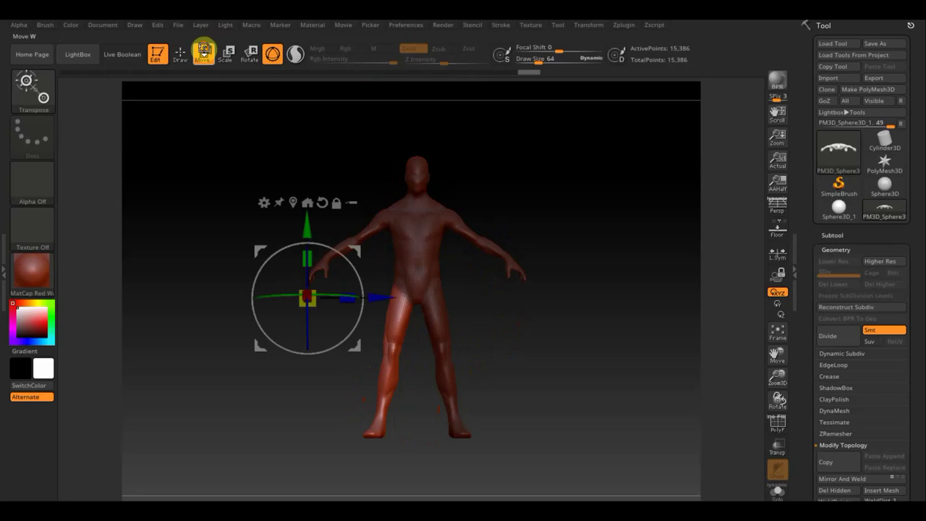
Rotate the left leg using a transpose action line drawn from hip to ankle
left_click(249, 53)
left_click(273, 55)
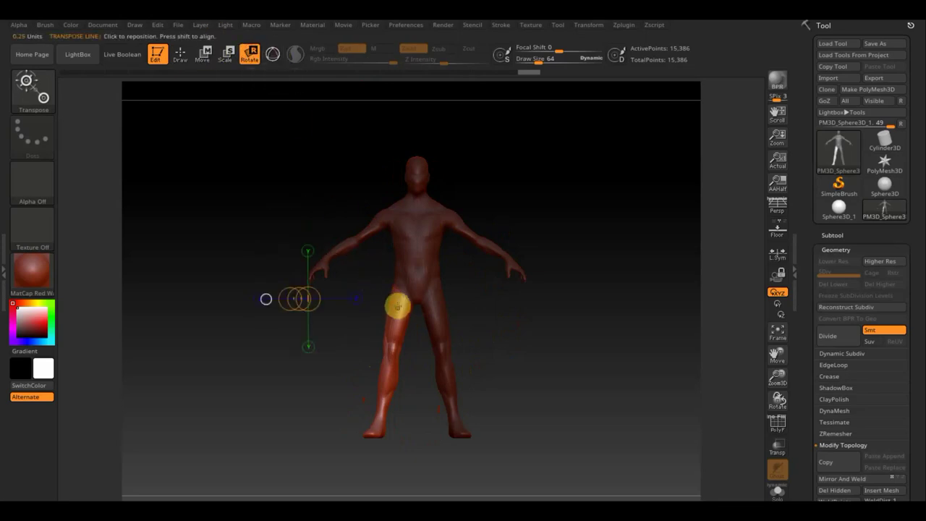
mouse_move(411, 251)
left_mouse_down()
mouse_move(376, 427)
mouse_move(391, 435)
left_mouse_up()
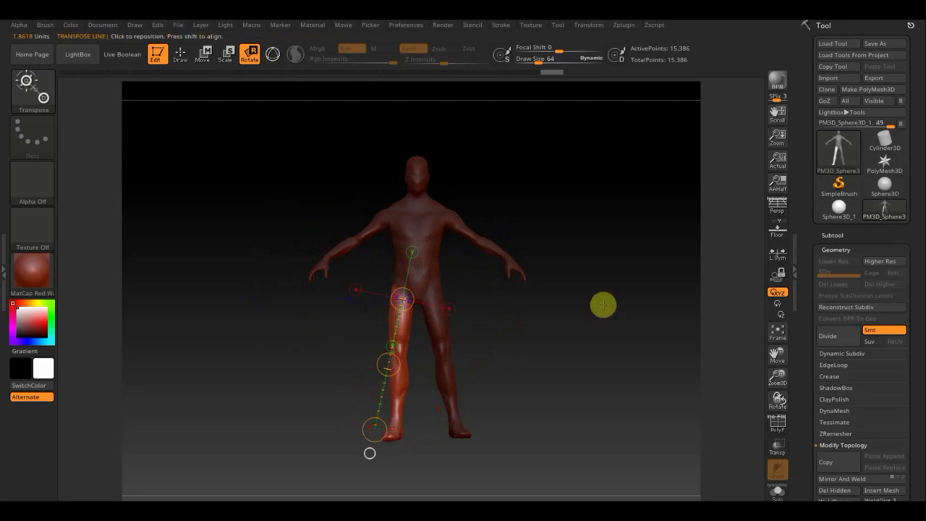
Clear the mask and apply Mirror And Weld so the right leg matches
left_click(586, 252, "ctrl")
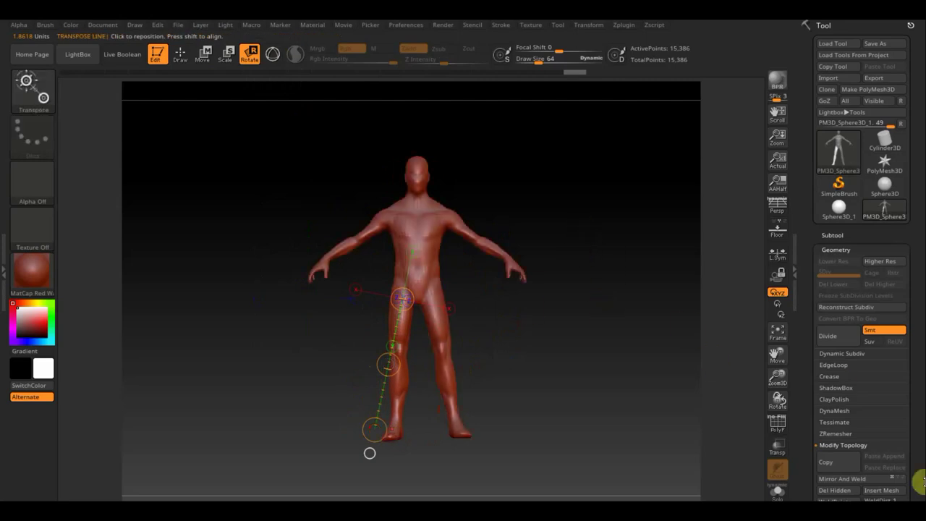
left_click_drag(920, 387, 916, 323)
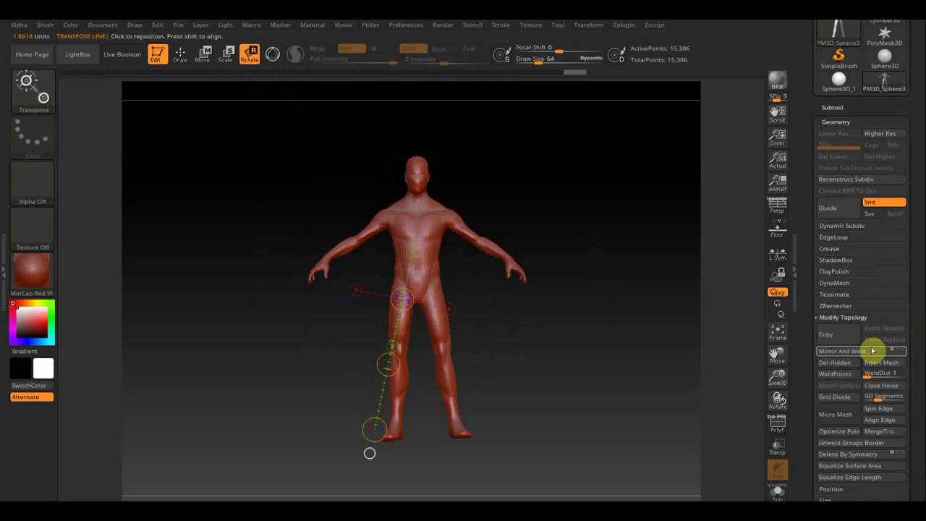
left_click(861, 352)
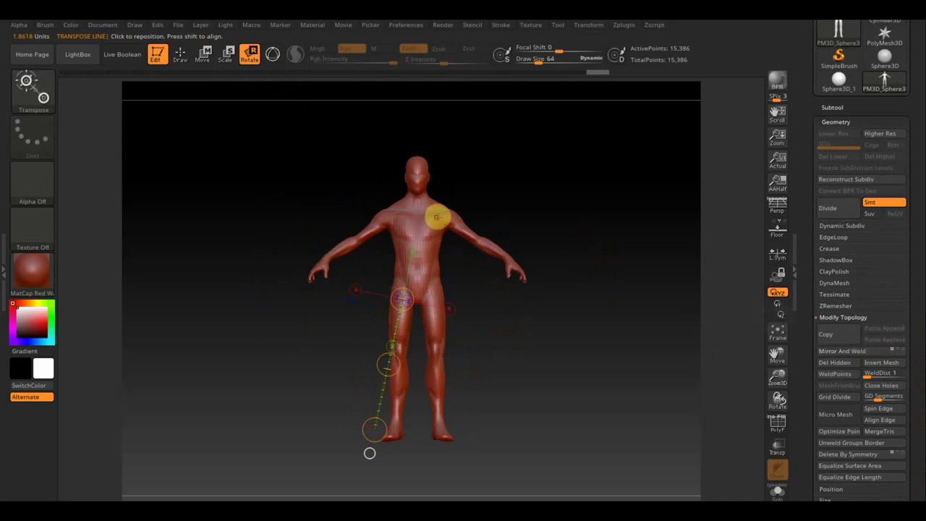
left_click(180, 54)
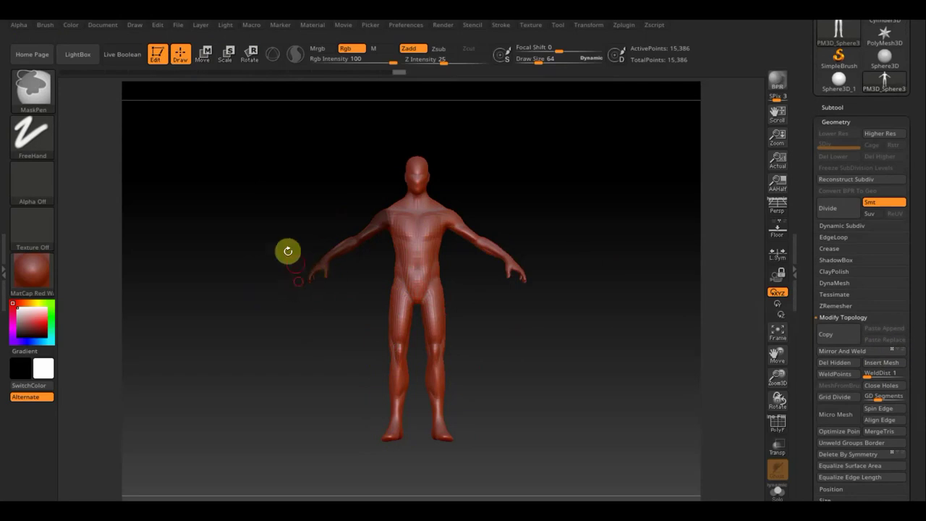
Orbit the figure and Ctrl-mask the body, leaving only the left arm free
left_click_drag(287, 251, 389, 230)
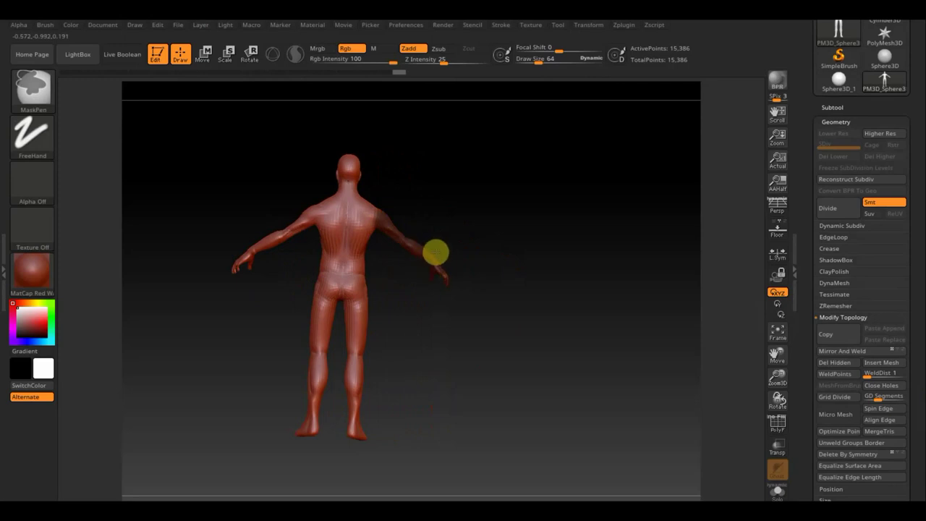
key("ctrl")
mouse_move(492, 266)
left_mouse_down()
mouse_move(500, 173)
mouse_move(475, 162)
mouse_move(440, 196)
mouse_move(347, 204)
mouse_move(521, 248)
mouse_move(548, 213)
mouse_move(536, 205)
left_mouse_up()
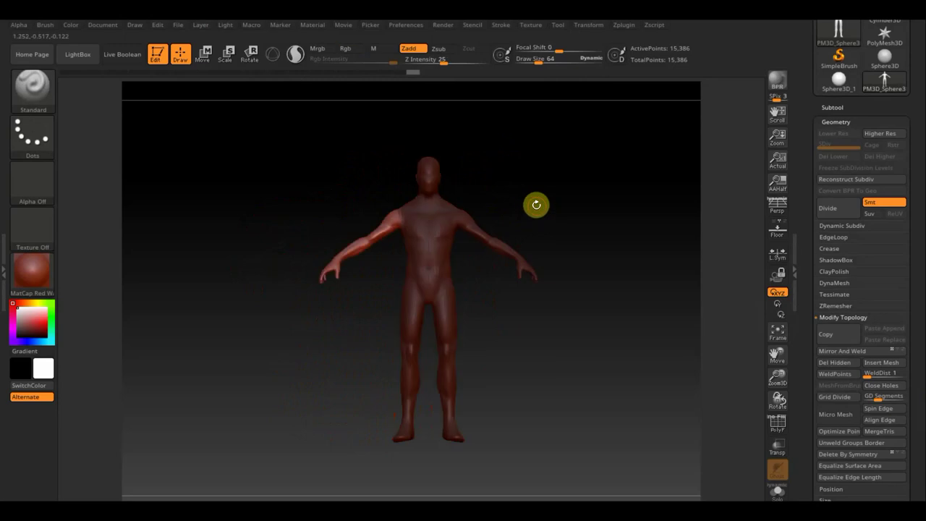
Raise the left arm at the shoulder, clear the mask and mirror it onto the right side
left_click(253, 52)
mouse_move(401, 215)
left_mouse_down()
mouse_move(300, 279)
mouse_move(282, 228)
mouse_move(287, 235)
left_mouse_up()
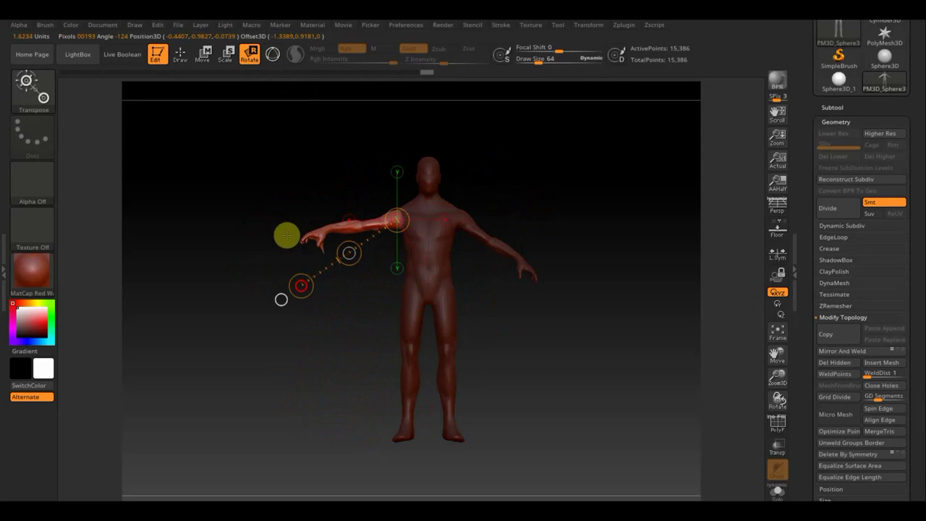
left_click(180, 53)
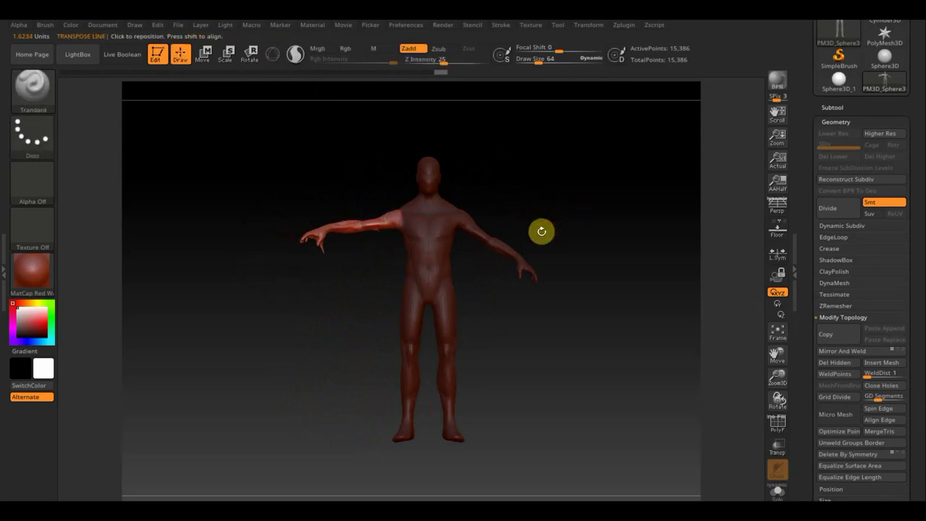
left_click(582, 205, "ctrl")
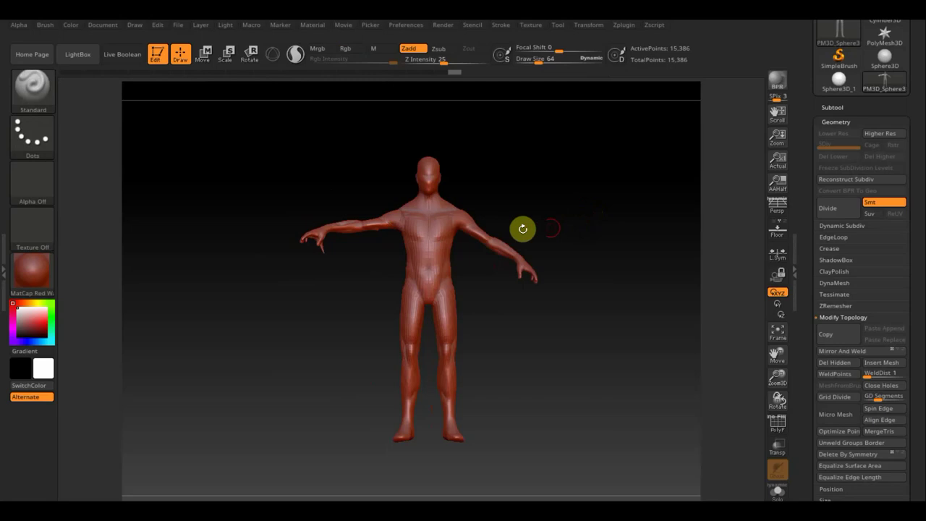
mouse_move(522, 229)
left_mouse_down()
mouse_move(602, 254)
mouse_move(583, 251)
mouse_move(579, 217)
mouse_move(575, 225)
mouse_move(588, 228)
mouse_move(507, 244)
mouse_move(312, 246)
mouse_move(346, 283)
left_mouse_up()
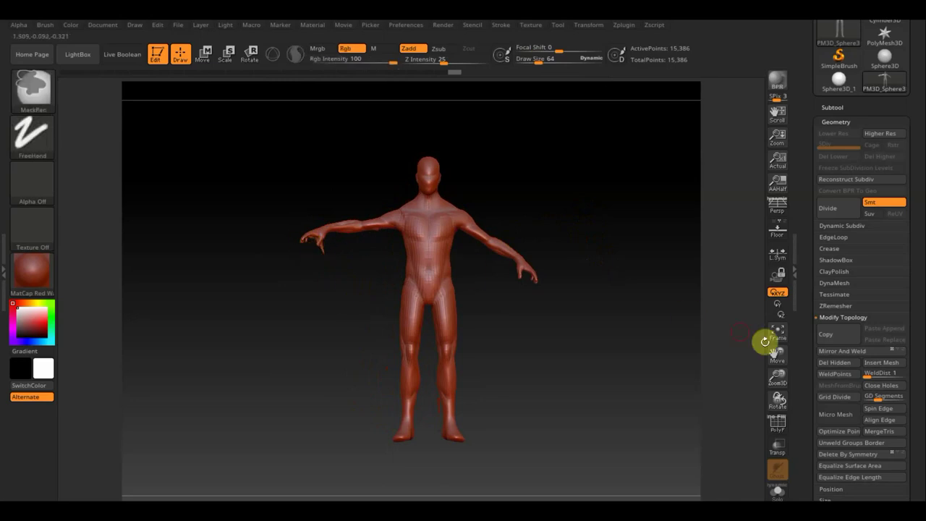
left_click(851, 353)
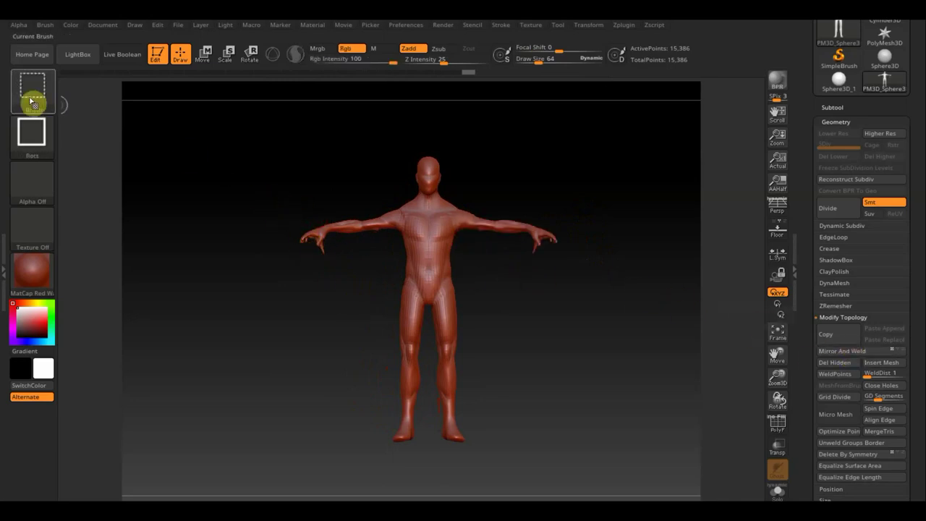
Trim off the left hand at the wrist with TrimCurve and mirror the cut to the other arm
left_click(31, 94, "ctrl+shift")
left_click(600, 150)
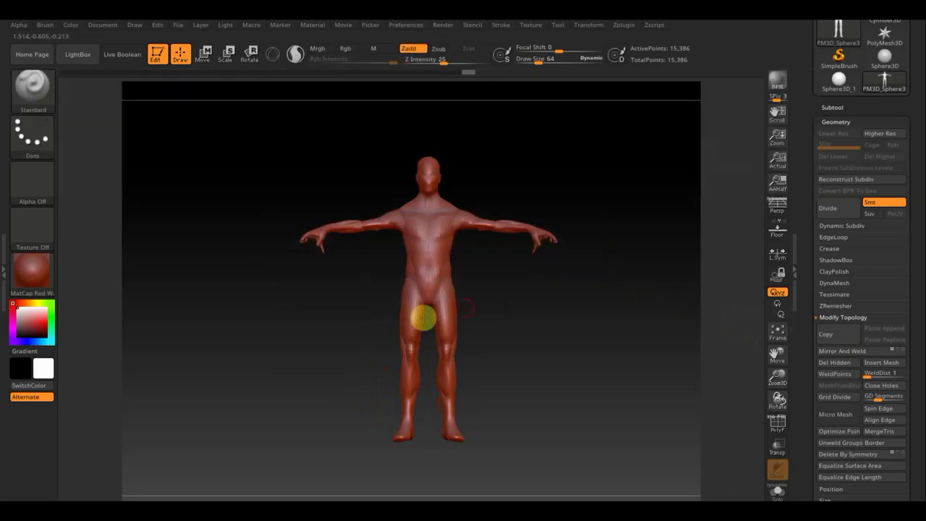
left_click_drag(348, 300, 319, 202)
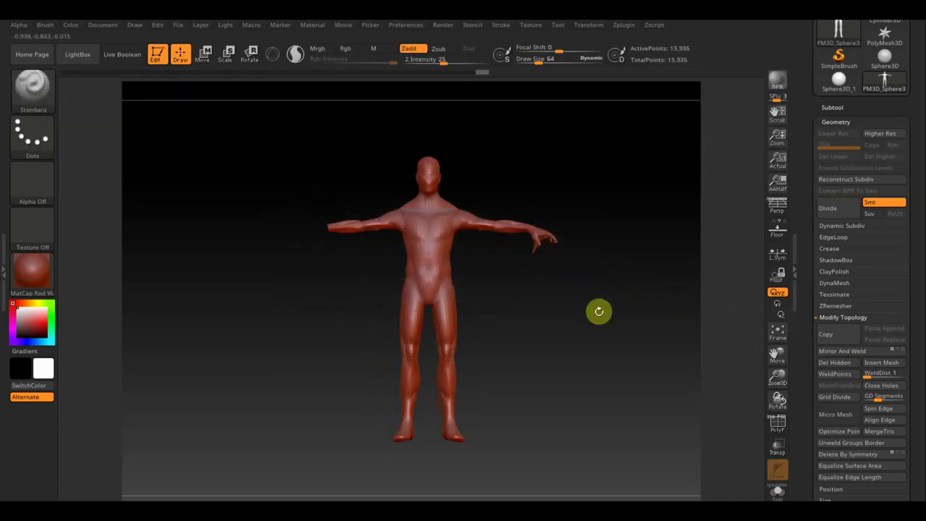
left_click(844, 352)
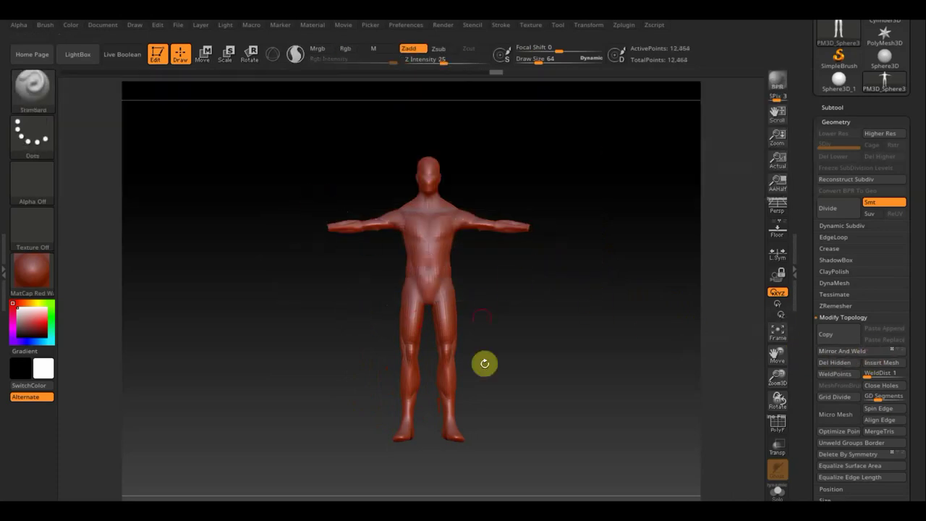
mouse_move(524, 426)
left_mouse_down()
mouse_move(482, 437)
mouse_move(529, 424)
left_mouse_up()
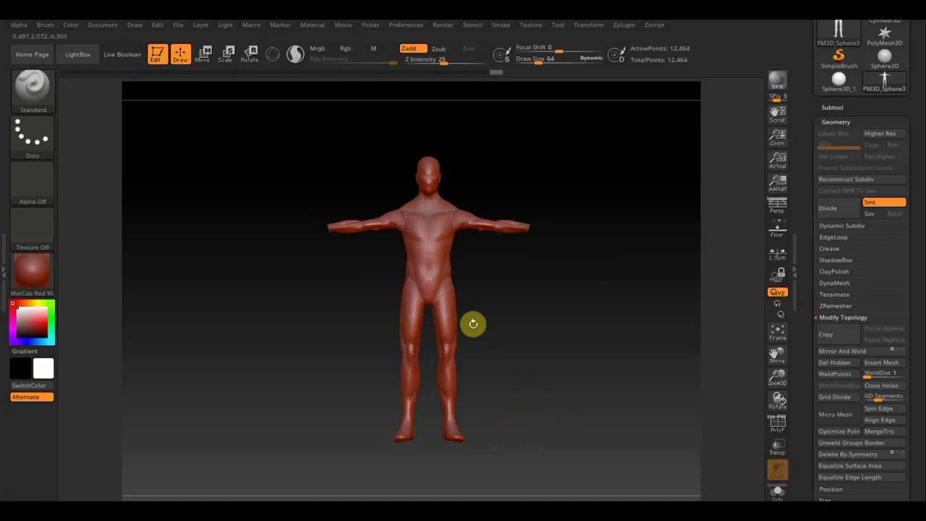
Slice the head off at the neck with a TrimCurve cut
key("ctrl+shift")
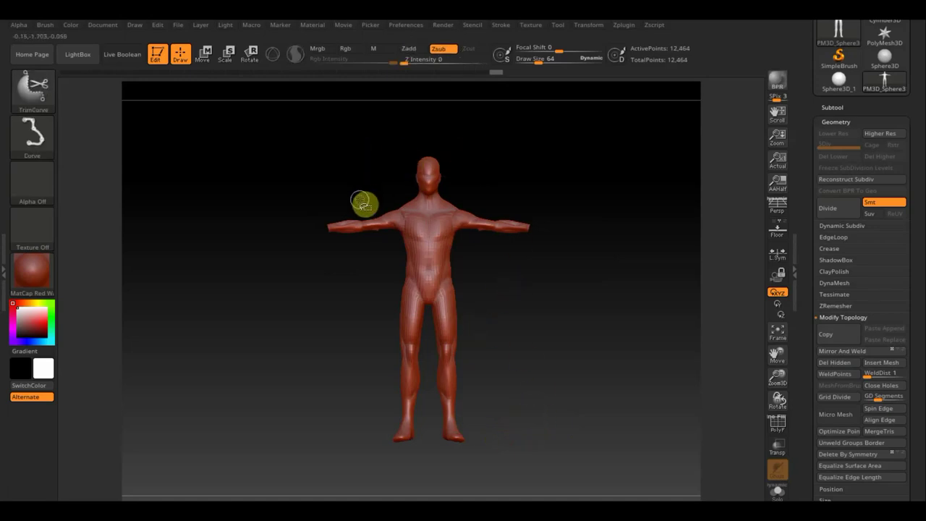
left_click_drag(379, 202, 520, 200, "ctrl+shift")
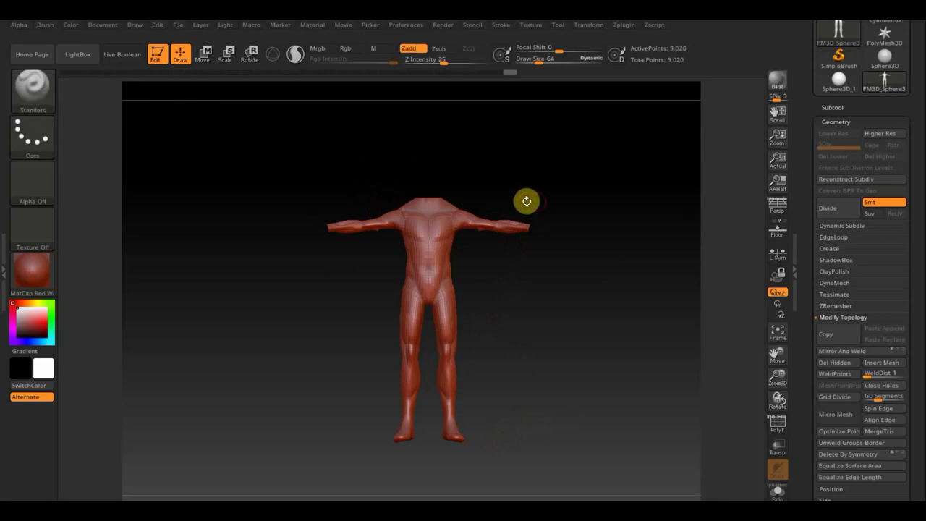
left_click(831, 107)
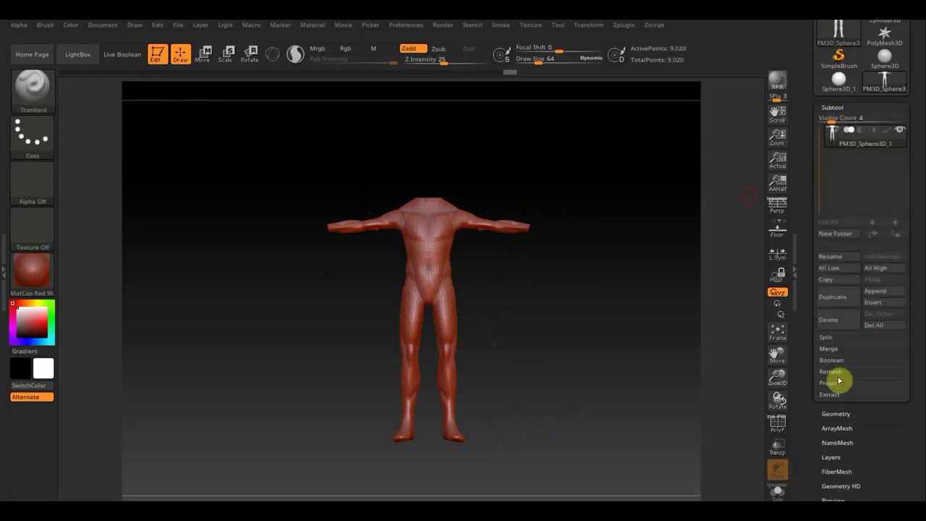
Duplicate the body subtool and import the раф mesh from the Desktop into it
left_click(838, 298)
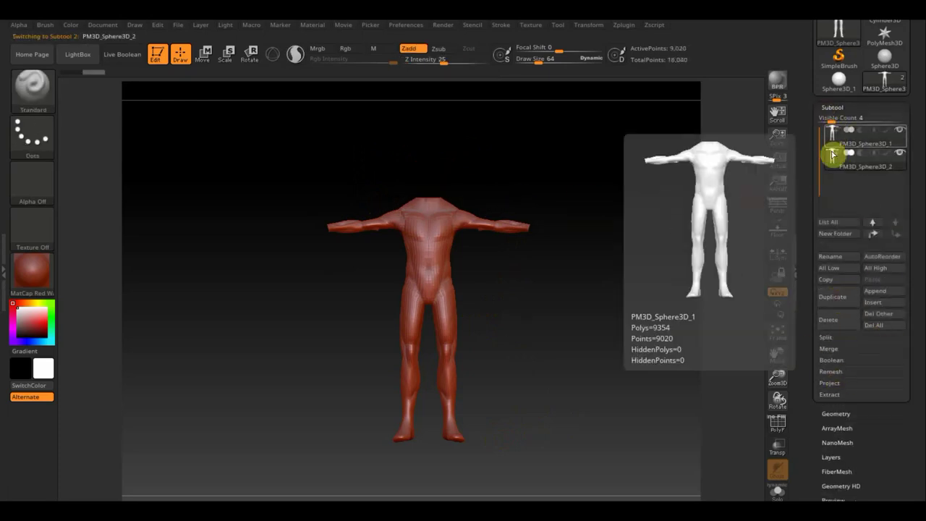
left_click_drag(913, 71, 912, 136)
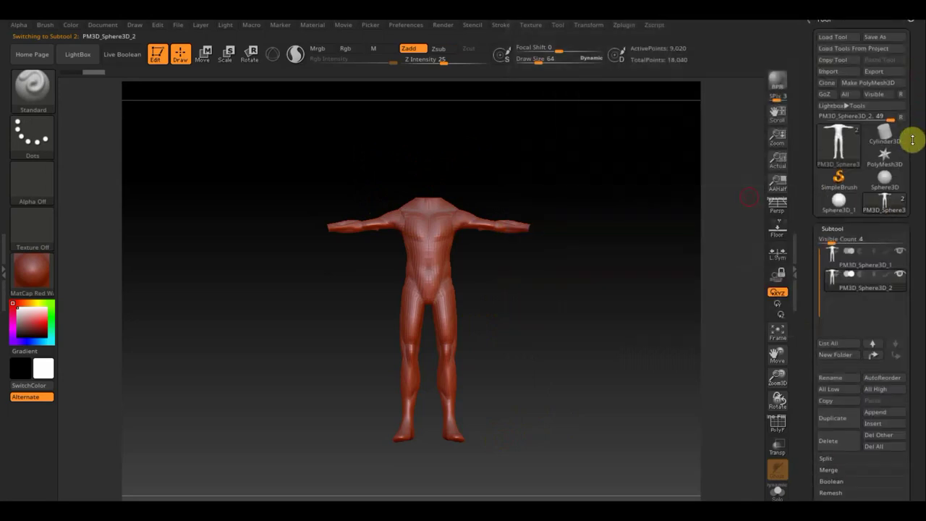
left_click(835, 77)
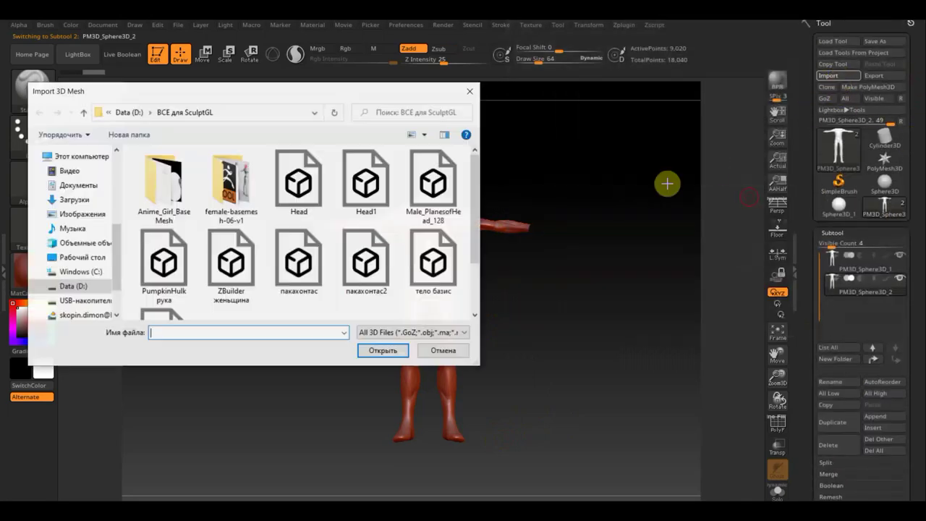
left_click(76, 259)
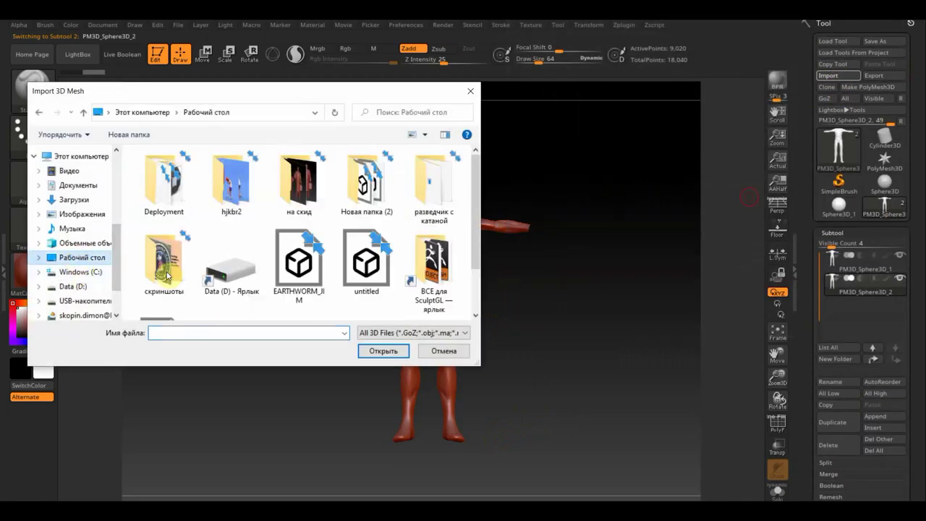
scroll(319, 281, "down", 1)
left_click(163, 288)
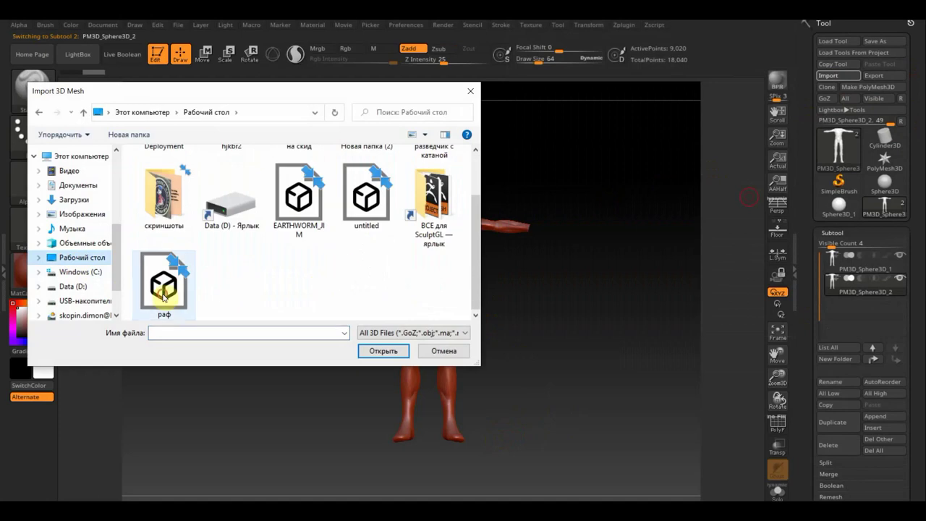
left_click(384, 352)
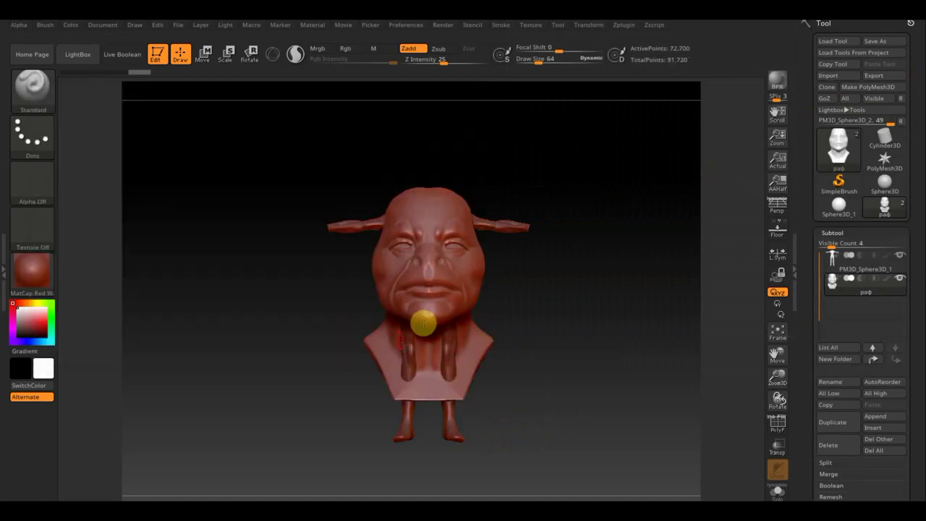
Scale the imported раф head down with the Move gizmo, redoing the scale after one undo
left_click(206, 61)
left_click(274, 55)
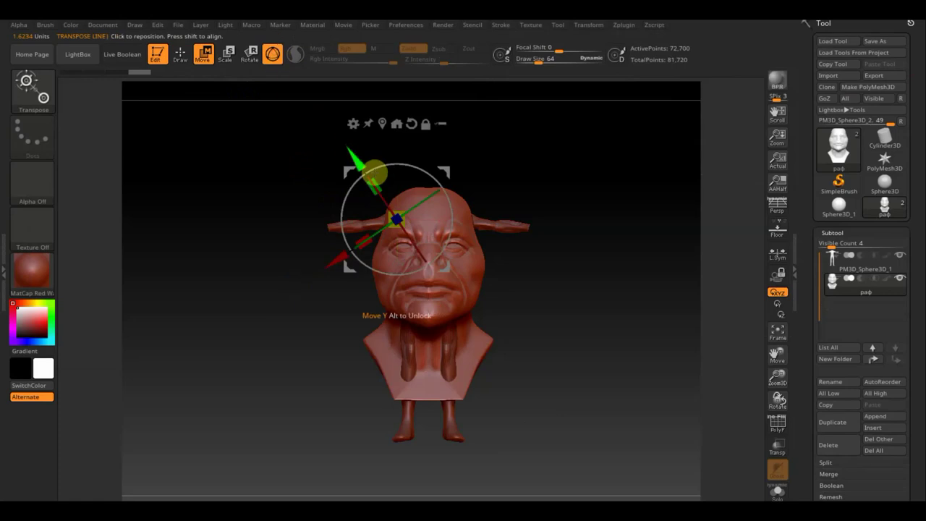
mouse_move(399, 221)
left_mouse_down()
mouse_move(381, 194)
mouse_move(390, 209)
left_mouse_up()
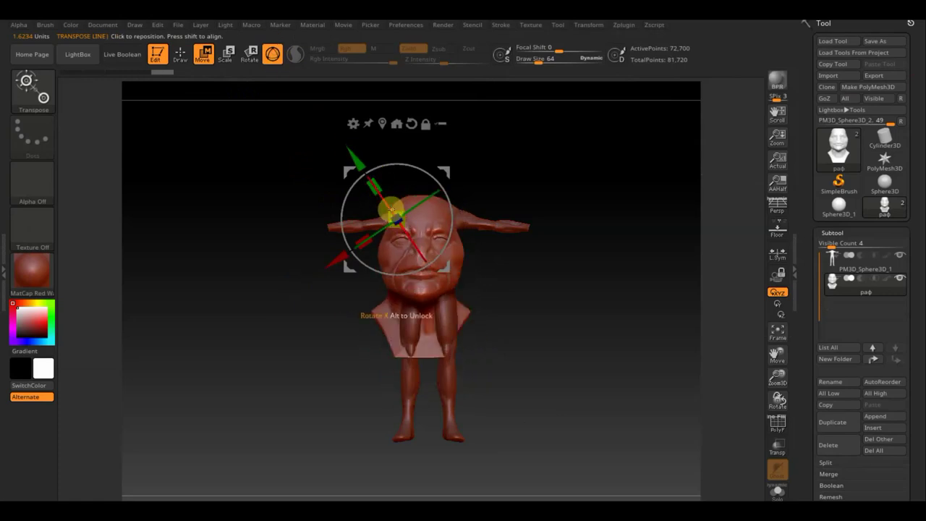
key("ctrl+z")
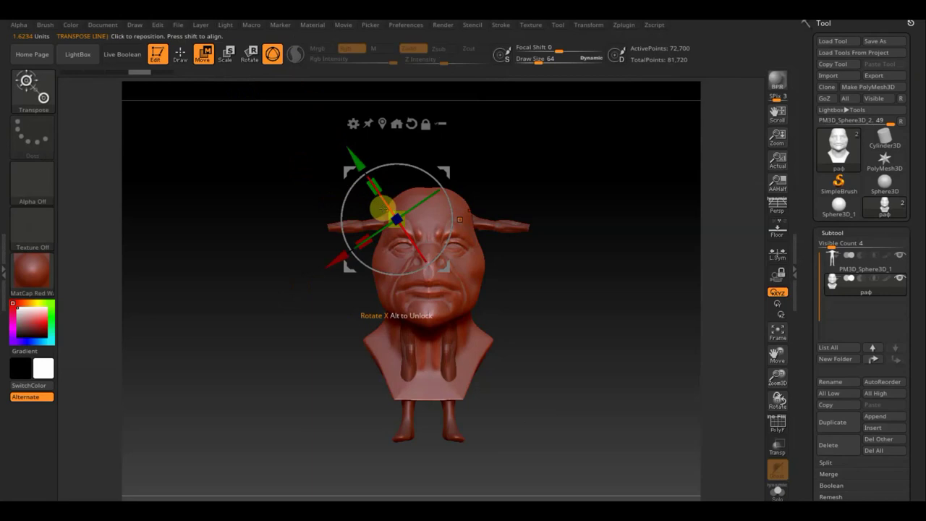
left_click_drag(399, 218, 375, 158)
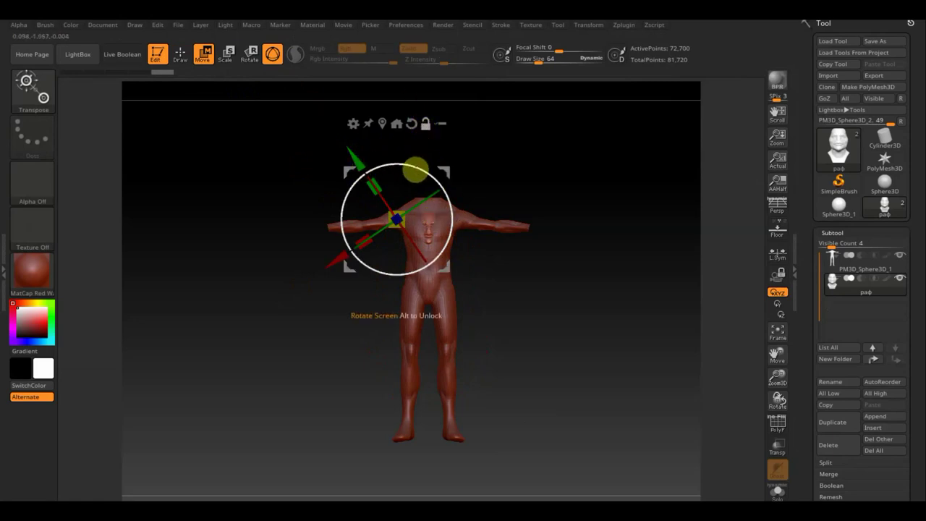
Align the gizmo and raise the раф head up onto the neck from the front
left_click_drag(422, 166, 434, 196)
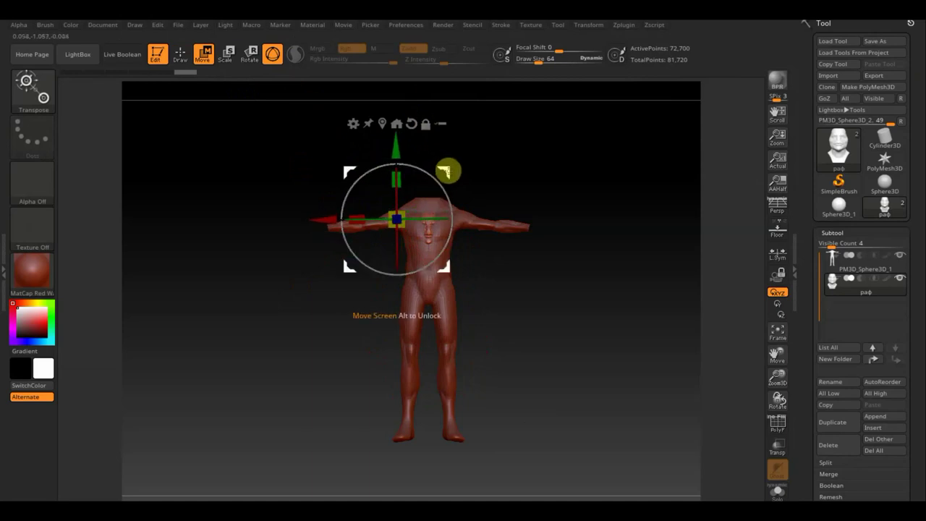
left_click_drag(448, 172, 476, 172)
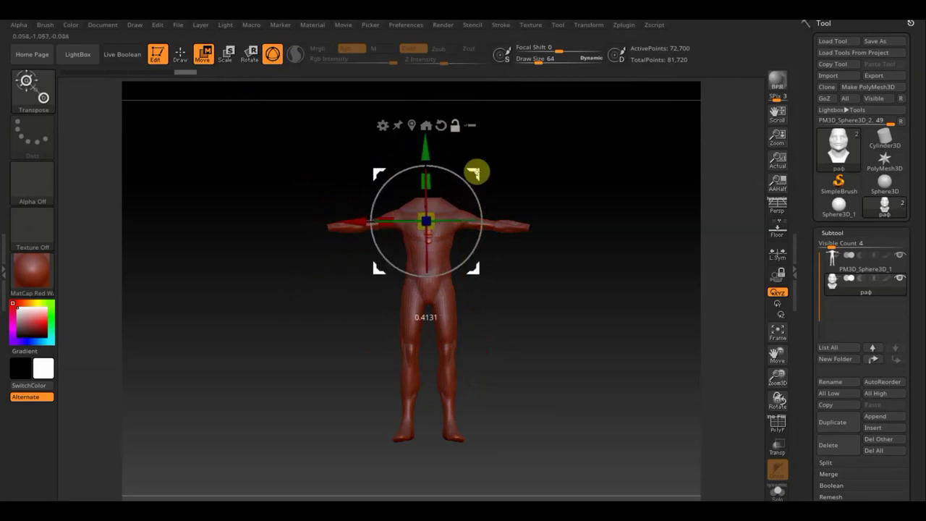
left_click_drag(425, 150, 424, 106)
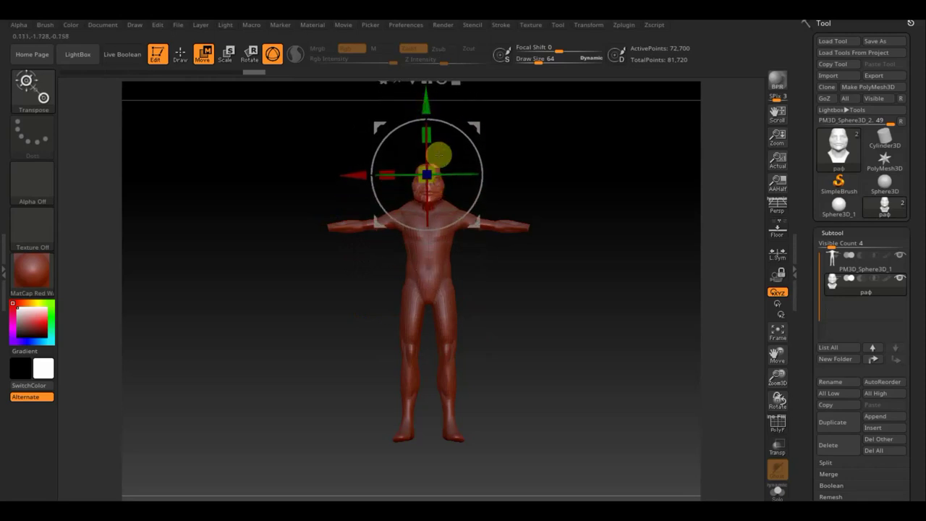
left_click_drag(424, 105, 426, 97)
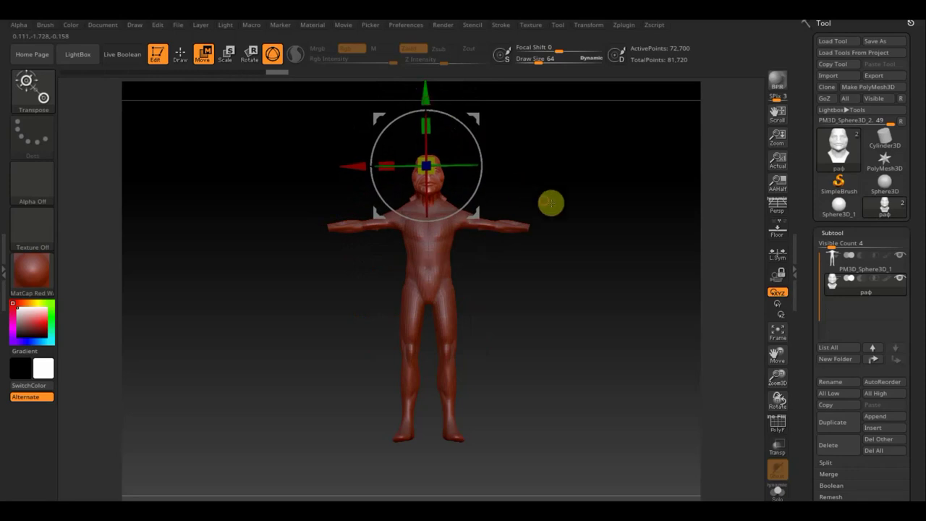
In side profile, lower the head slightly and shift it back onto the neck
left_click_drag(550, 201, 604, 203)
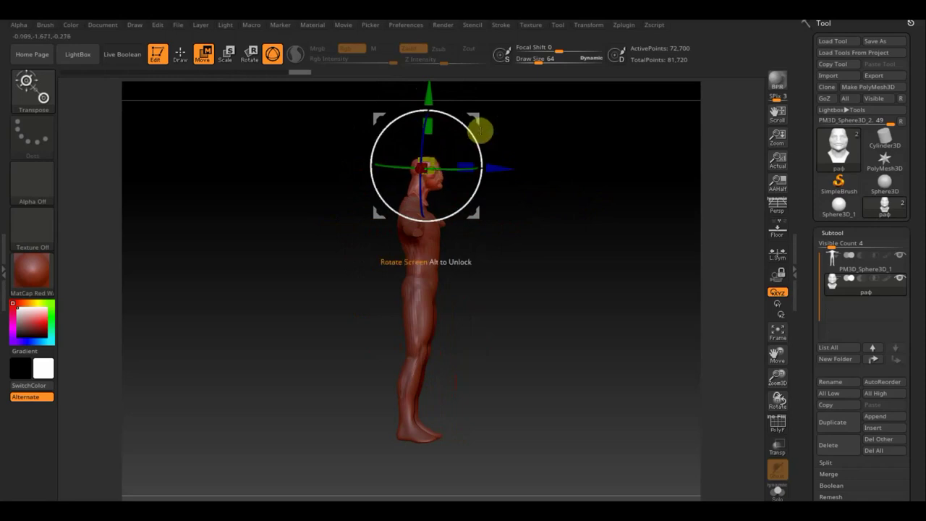
left_click_drag(430, 91, 430, 97)
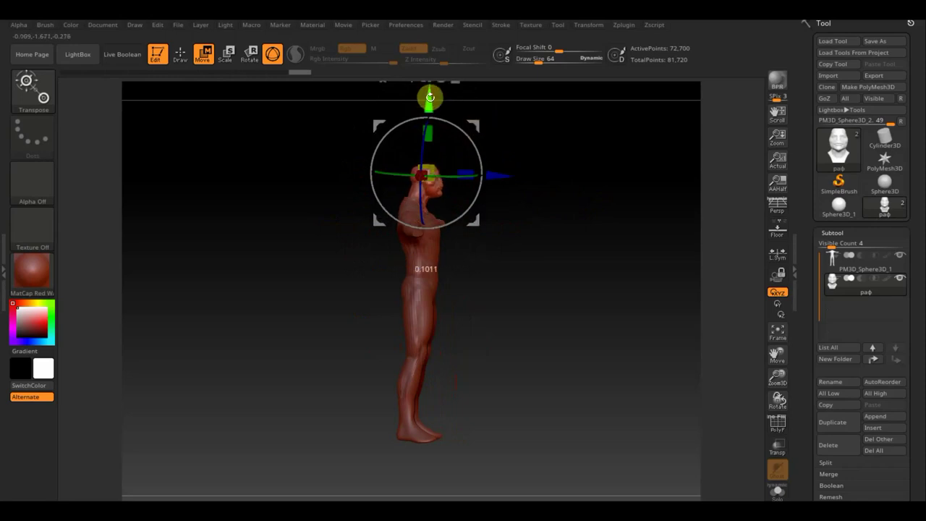
mouse_move(499, 175)
left_mouse_down()
mouse_move(533, 234)
mouse_move(504, 230)
mouse_move(565, 251)
mouse_move(598, 248)
mouse_move(583, 254)
left_mouse_up()
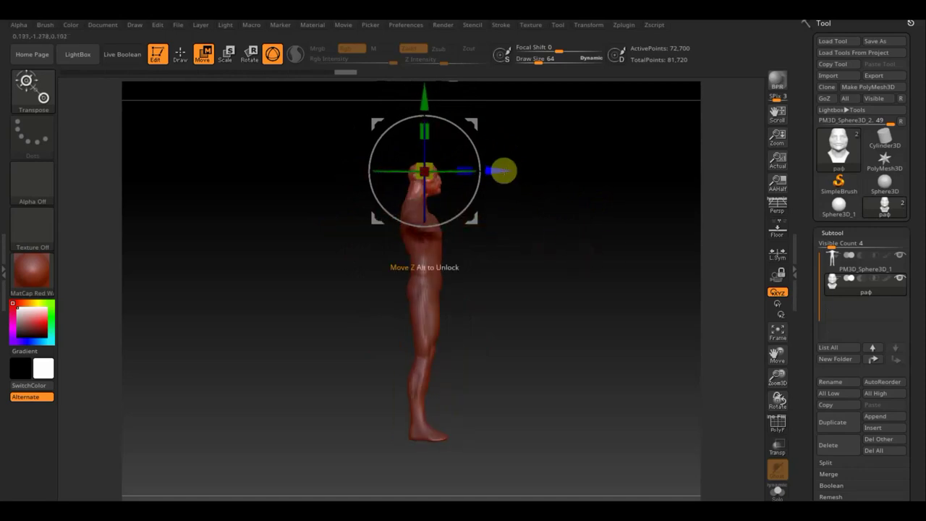
left_click_drag(503, 170, 506, 171)
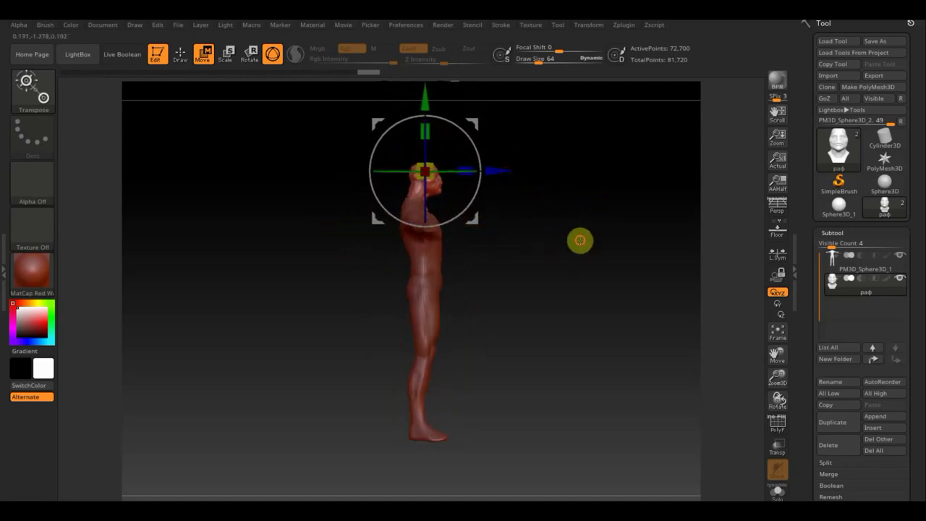
Back in front view, enlarge the head slightly and raise it a little
left_click_drag(579, 240, 509, 244)
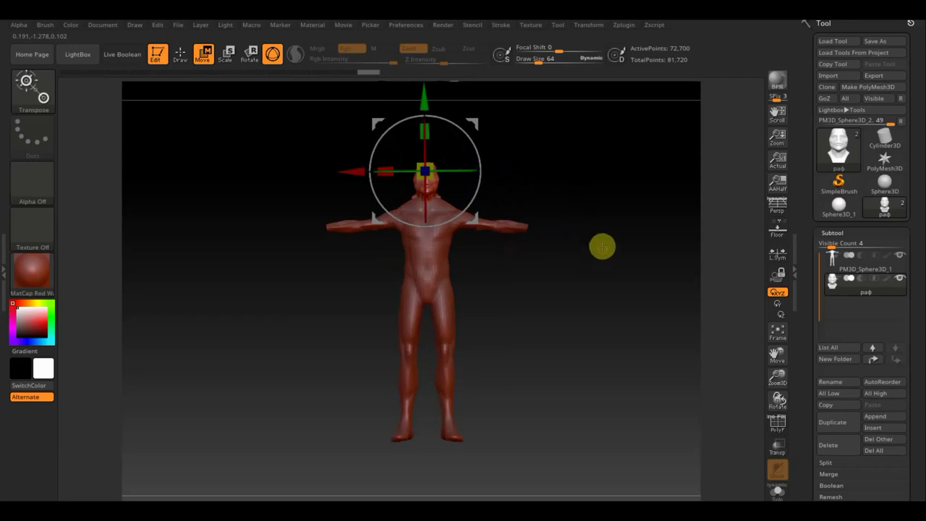
left_click_drag(608, 257, 612, 340, "alt")
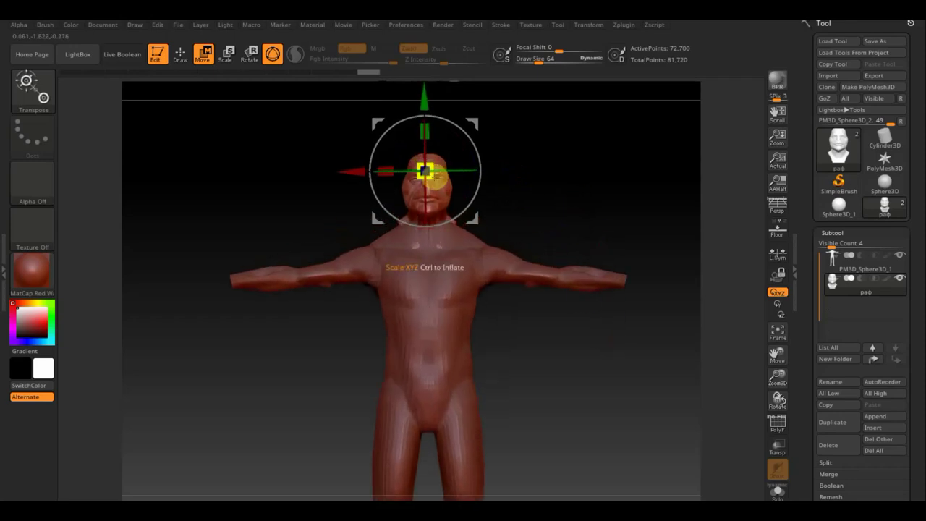
left_click_drag(429, 175, 436, 183)
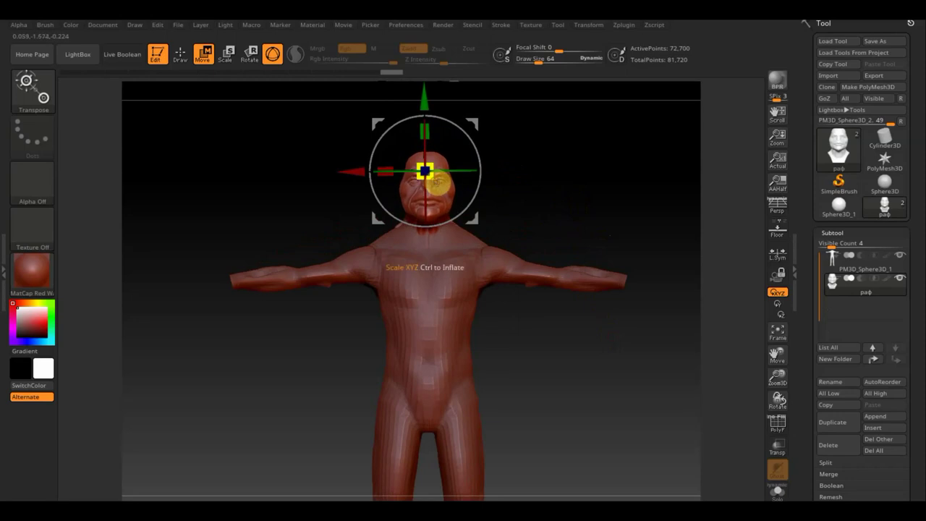
left_click_drag(424, 97, 424, 100)
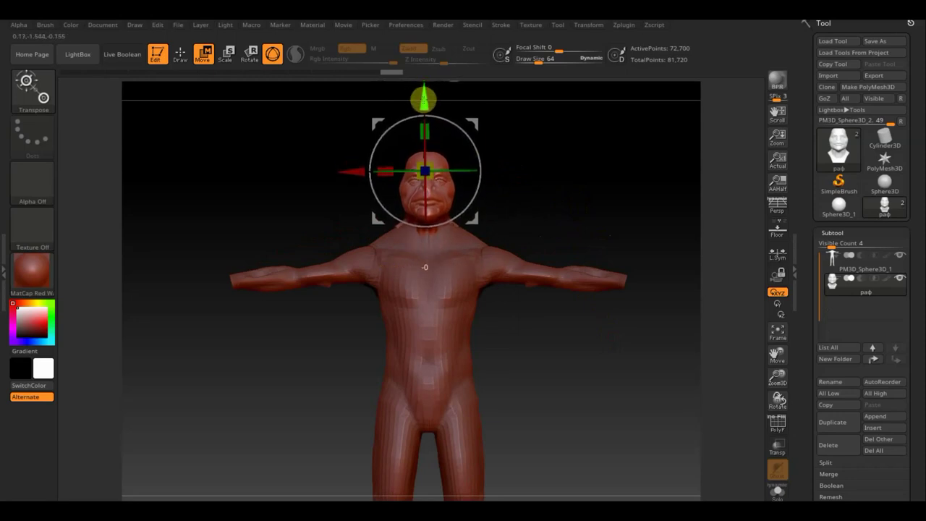
left_click_drag(558, 207, 550, 153, "alt")
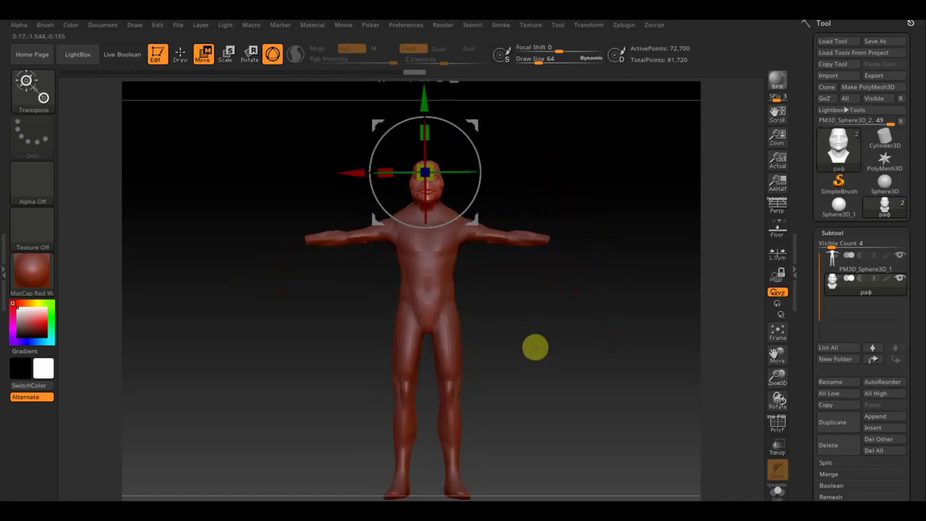
left_click_drag(536, 348, 533, 338, "alt")
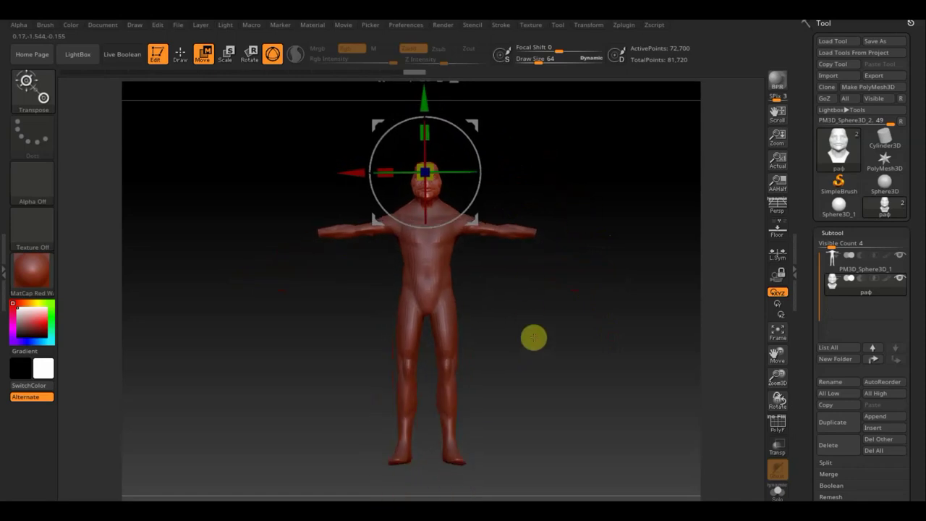
Return to Draw mode and check the head's fit from the side profile
left_click(180, 53)
mouse_move(564, 223)
left_mouse_down()
mouse_move(604, 233)
mouse_move(568, 229)
left_mouse_up()
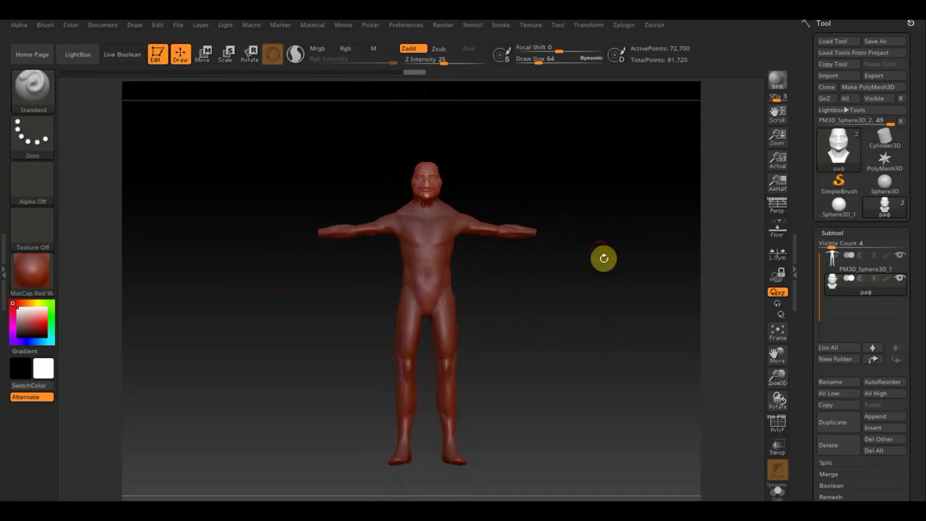
left_click_drag(603, 259, 558, 288)
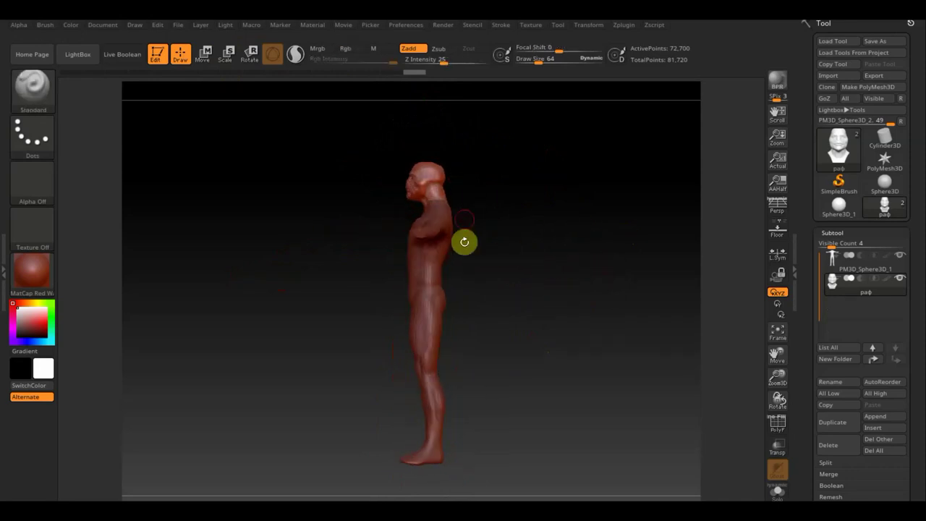
left_click_drag(381, 283, 408, 248)
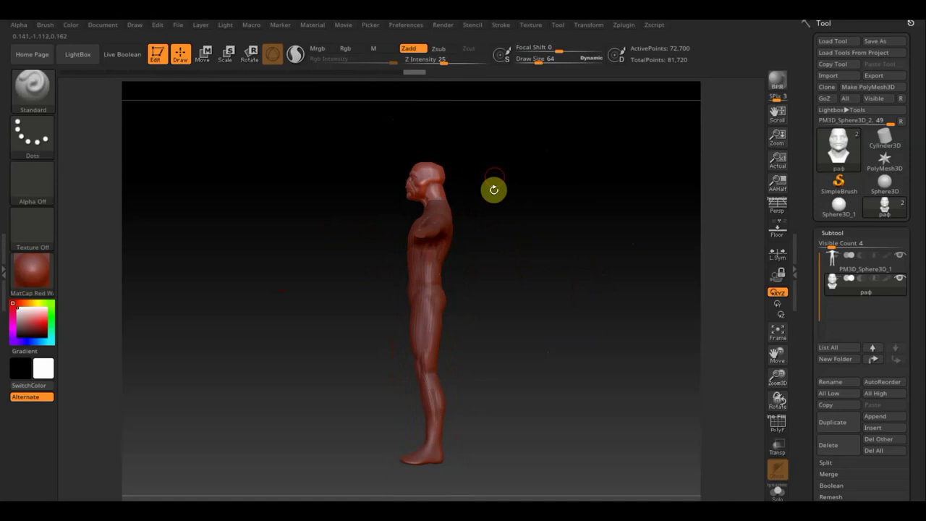
left_click_drag(436, 210, 462, 242)
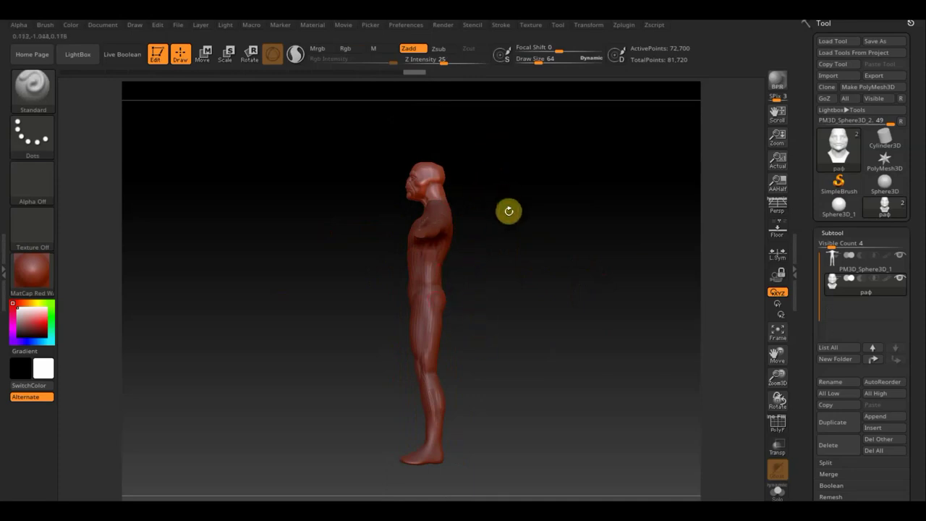
left_click(747, 327)
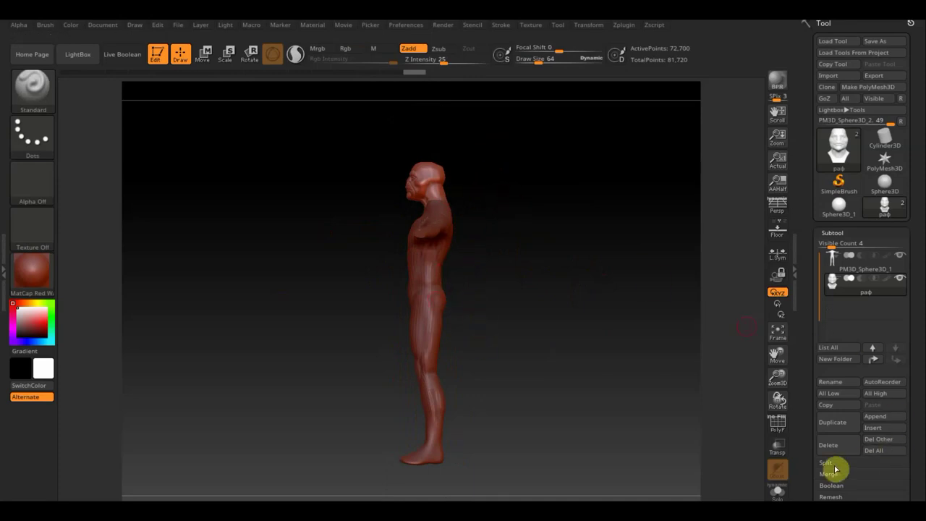
Append a sphere as a new subtool and select it
left_click(876, 416)
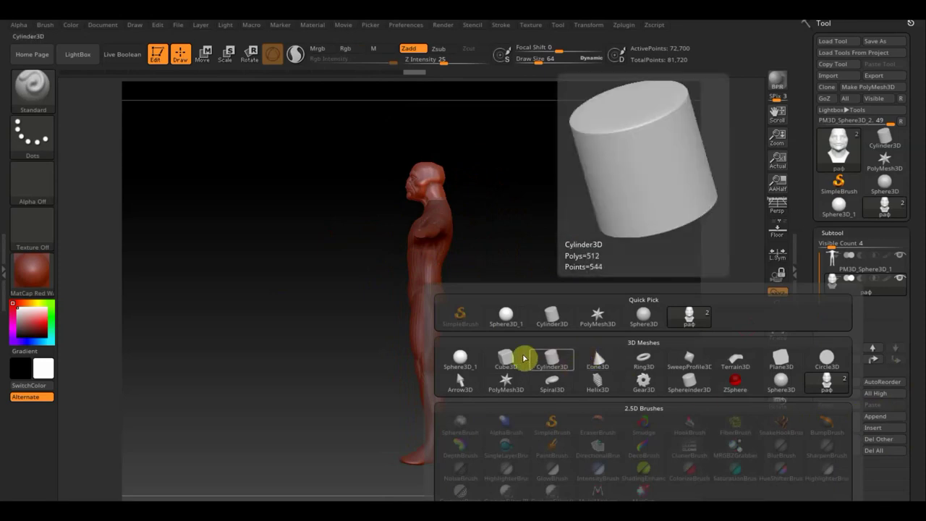
left_click(467, 359)
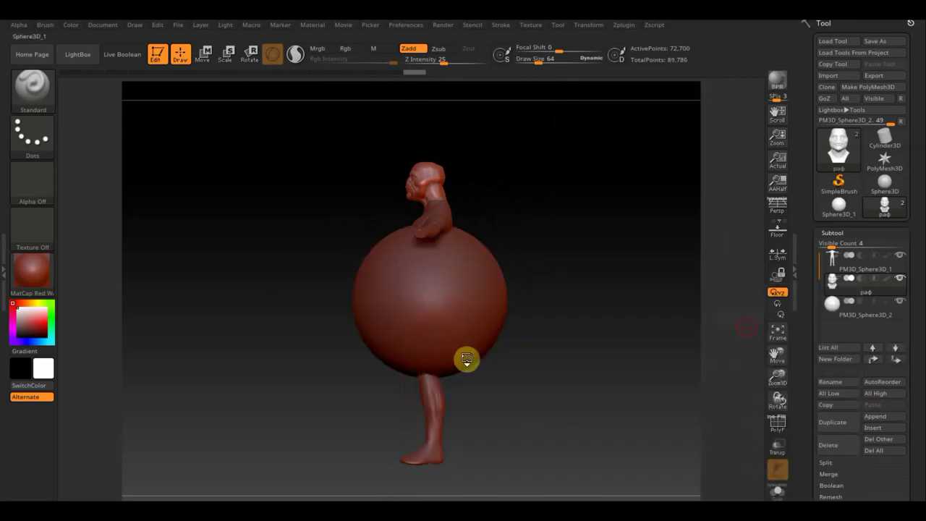
left_click(828, 313)
Squash the sphere into a flat oval and move it onto the figure's back
left_click(205, 54)
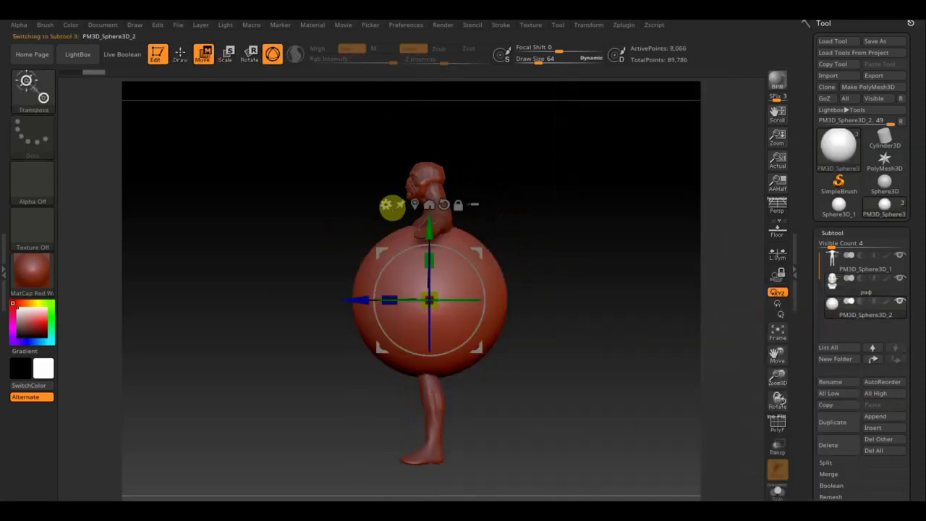
left_click_drag(393, 297, 427, 299)
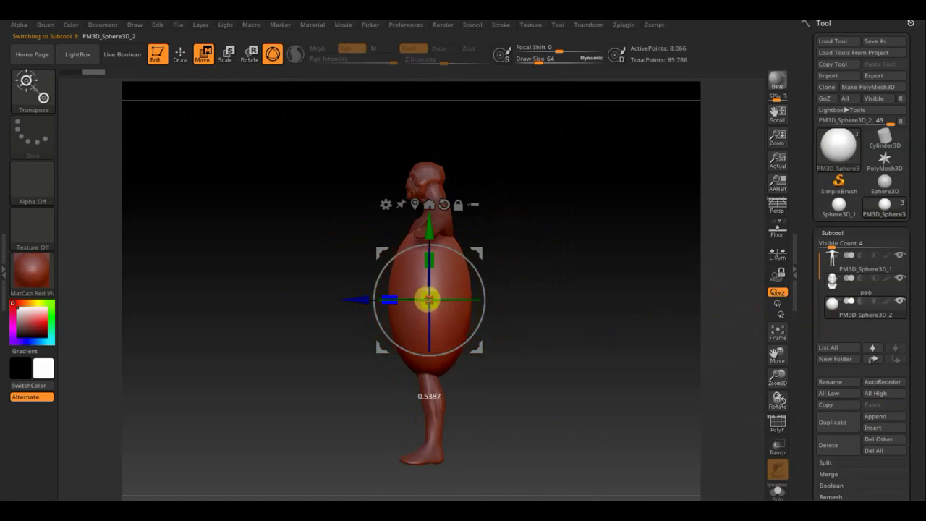
mouse_move(484, 244)
left_mouse_down()
mouse_move(528, 205)
mouse_move(512, 214)
left_mouse_up()
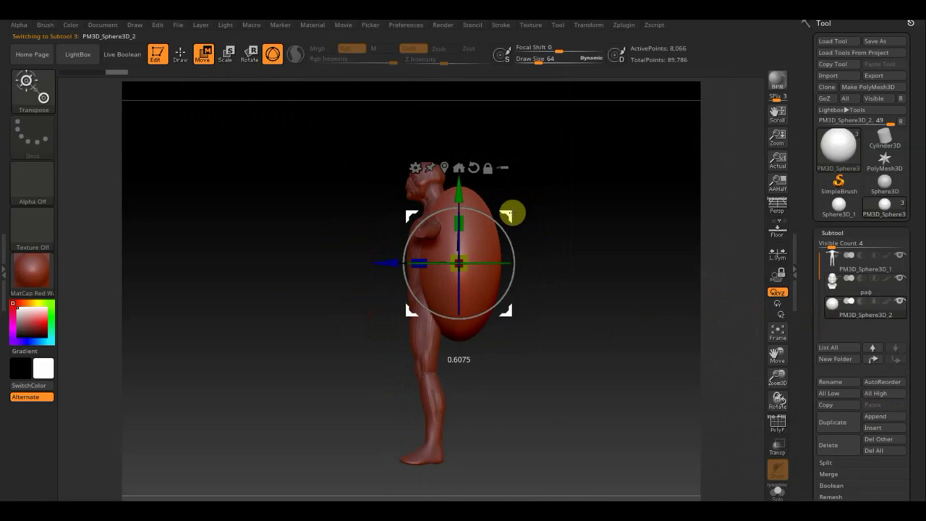
left_click(180, 55)
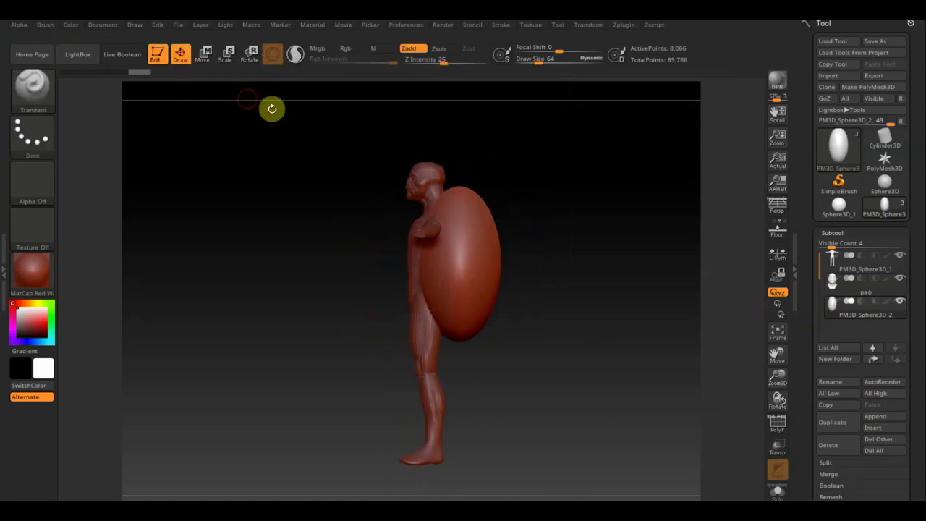
left_click_drag(918, 484, 919, 385)
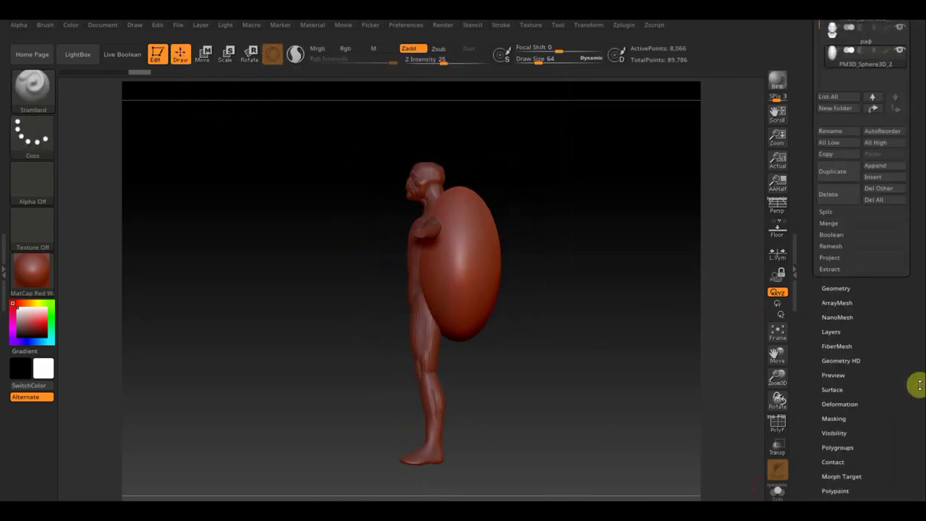
left_click(837, 288)
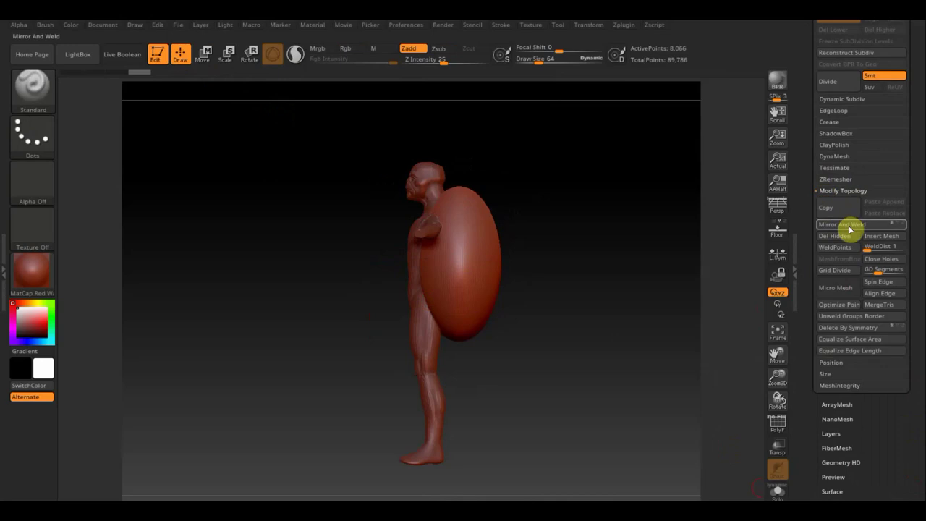
DynaMesh the oval shell and cut away its front half with a vertical TrimCurve line
left_click(834, 157)
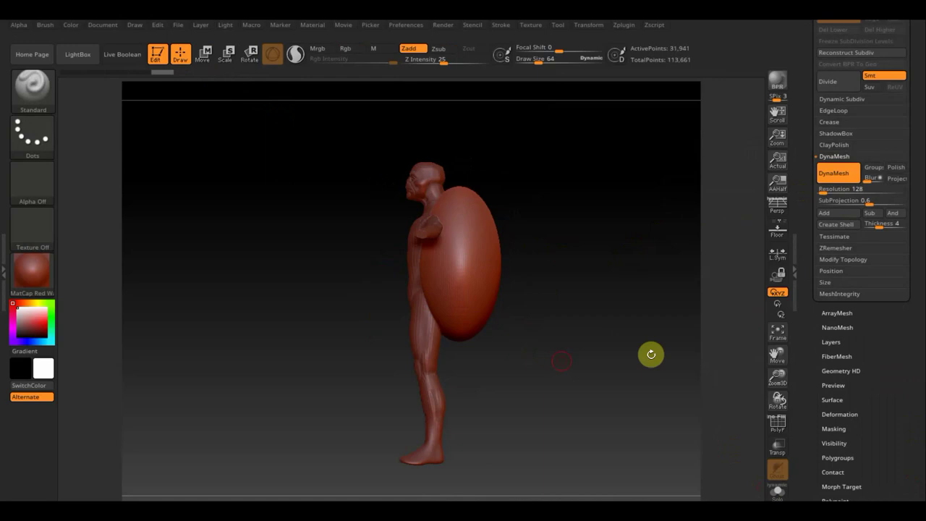
key("ctrl+shift")
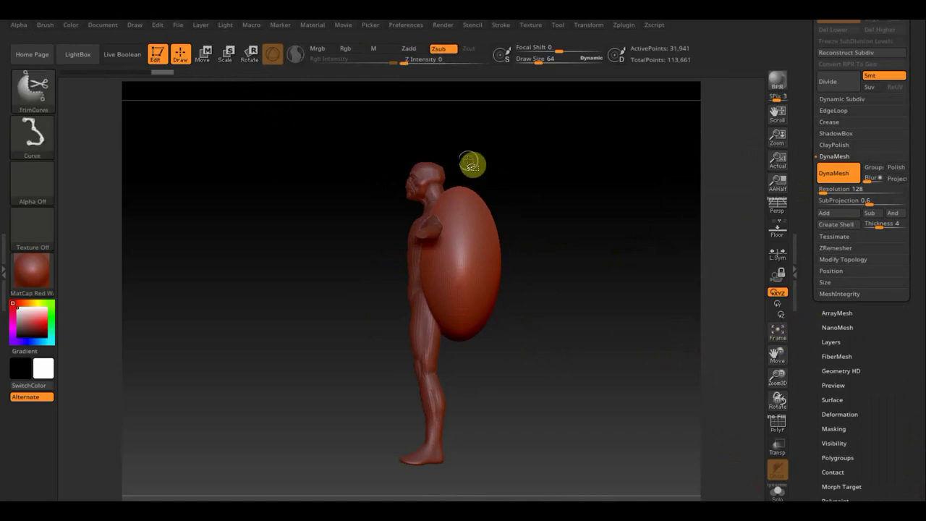
mouse_move(445, 434)
left_mouse_down("ctrl+shift")
mouse_move(452, 132)
mouse_move(461, 131)
left_mouse_up("ctrl+shift")
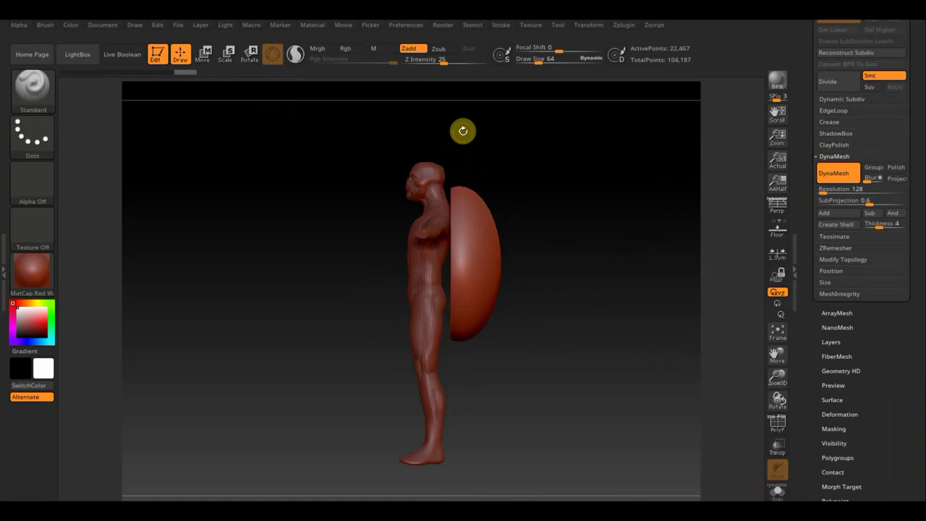
Narrow the shell horizontally and stretch it taller with the Transpose scale handles
left_click(205, 55)
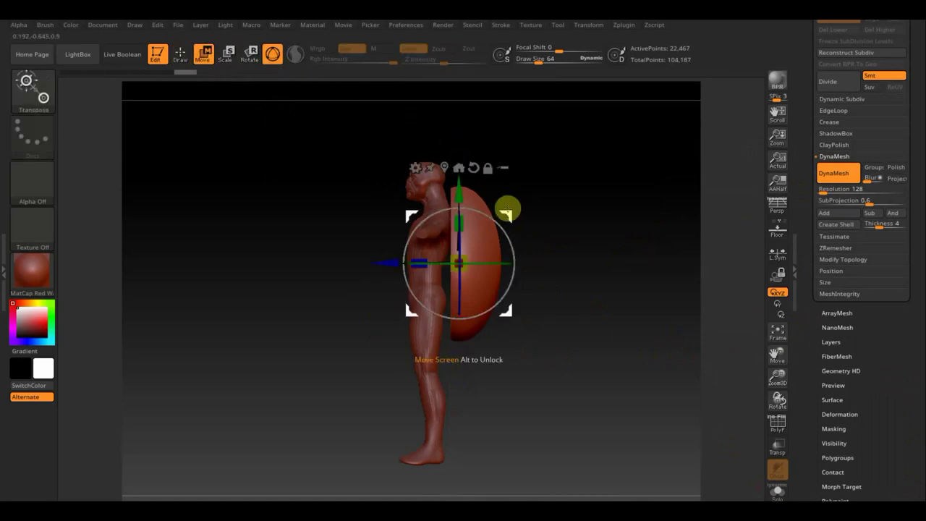
left_click_drag(507, 210, 503, 216)
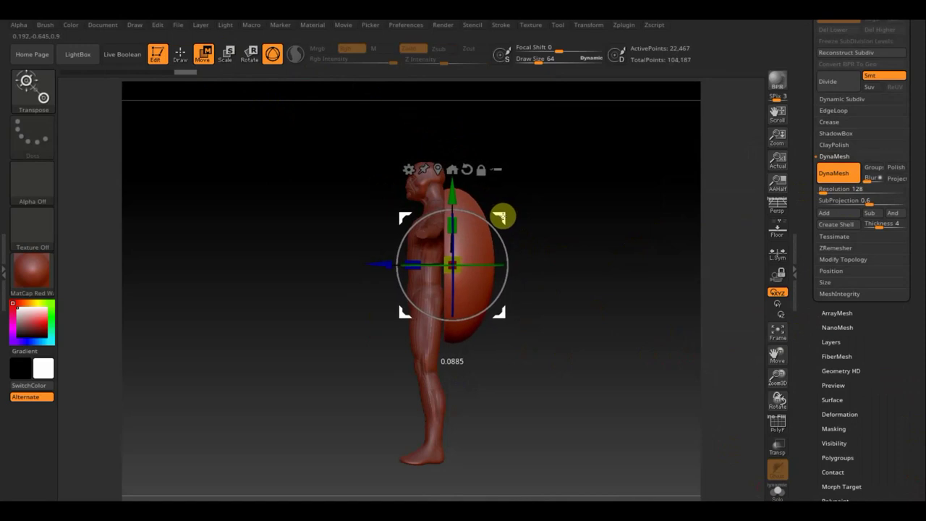
mouse_move(598, 260)
left_mouse_down()
mouse_move(612, 271)
mouse_move(583, 273)
left_mouse_up()
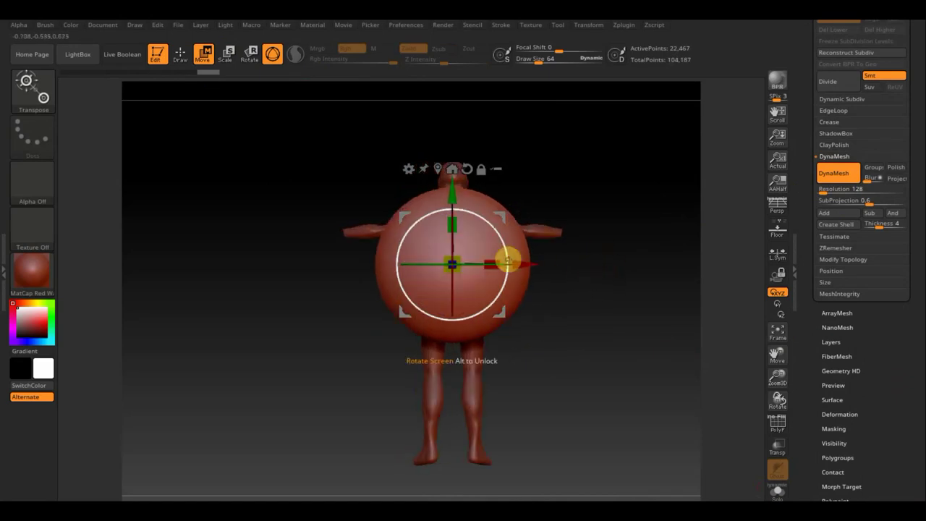
left_click_drag(496, 258, 479, 257)
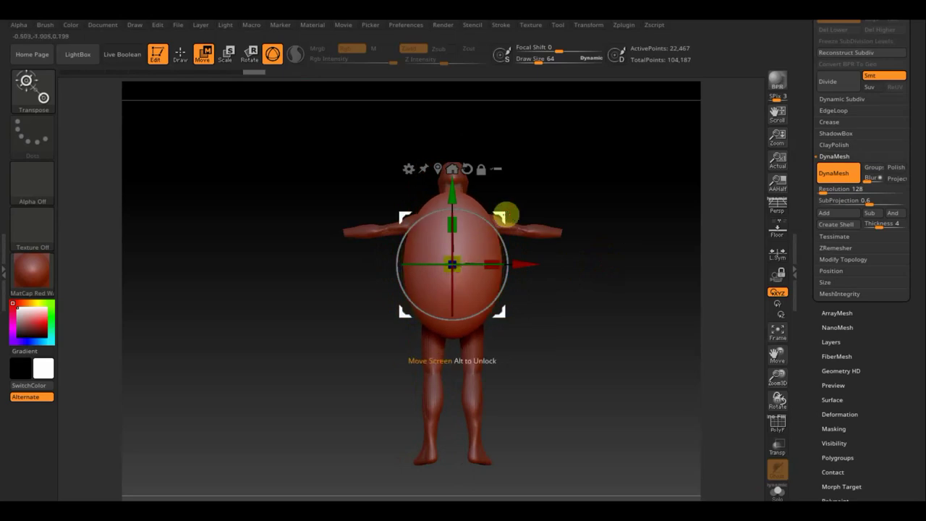
left_click_drag(504, 213, 508, 208)
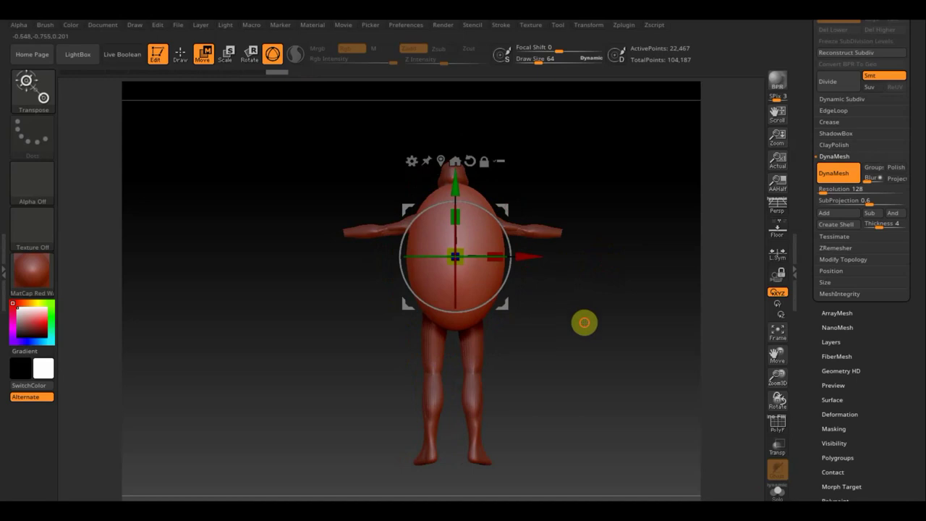
left_click_drag(585, 320, 616, 321)
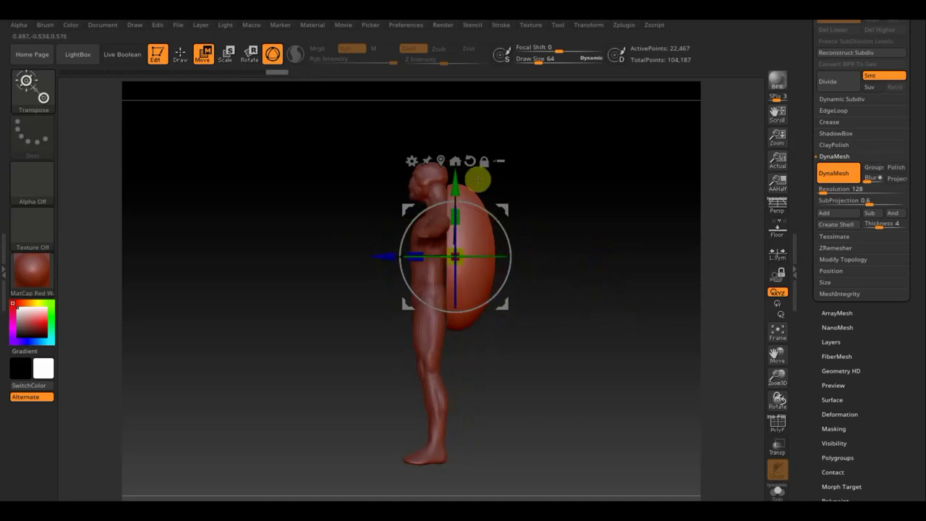
Open the Topology options and inspect the shell from the front, side and behind
left_click(180, 53)
left_click_drag(557, 269, 616, 271)
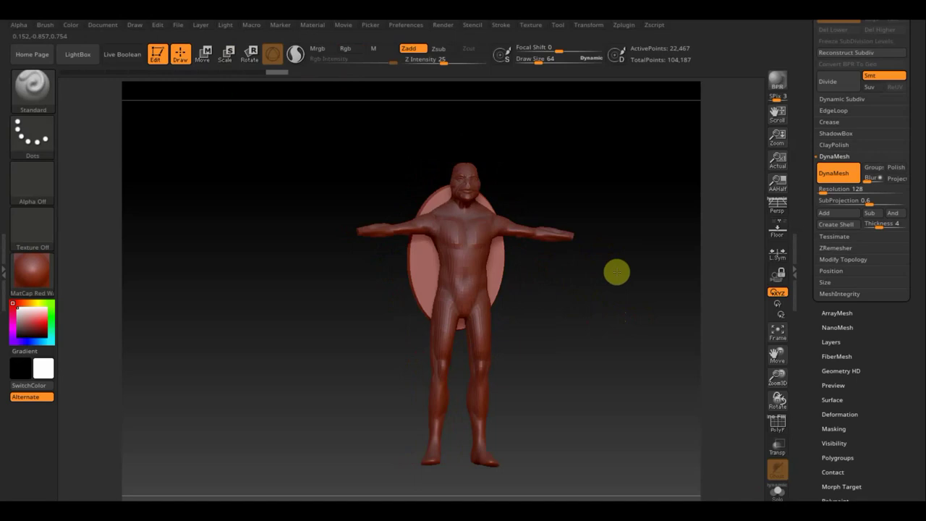
left_click(203, 54)
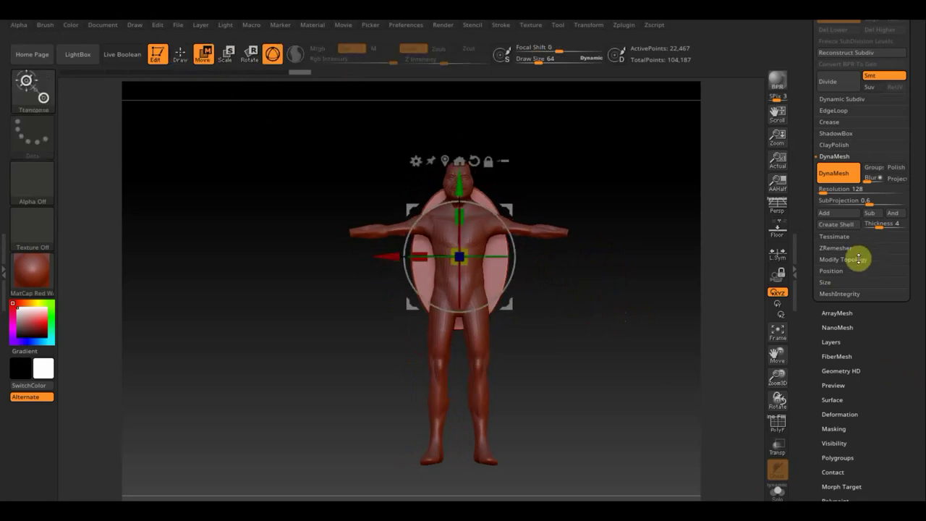
left_click(858, 261)
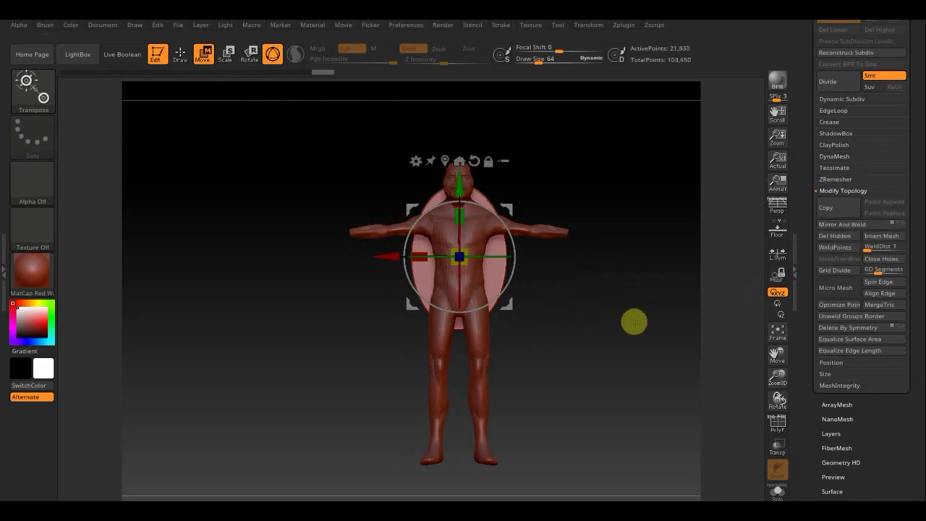
left_click(182, 55)
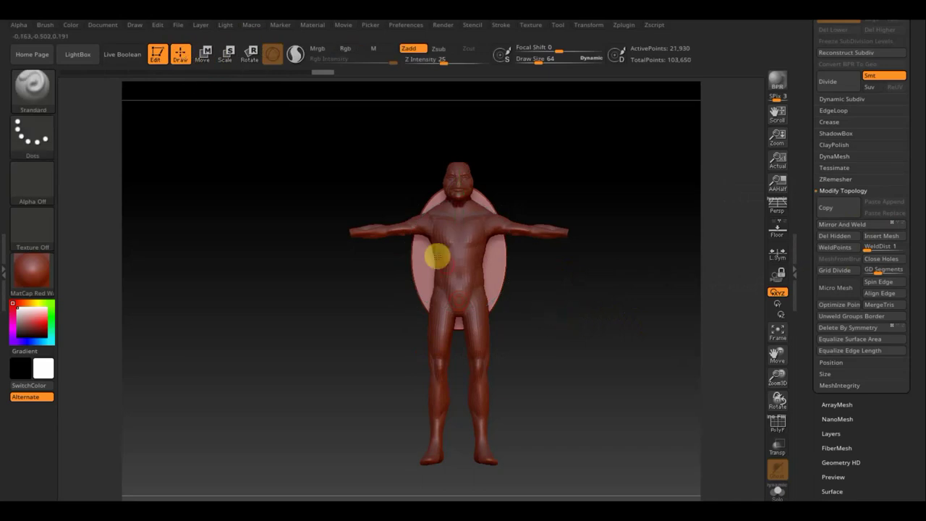
scroll(586, 300, "up", 2)
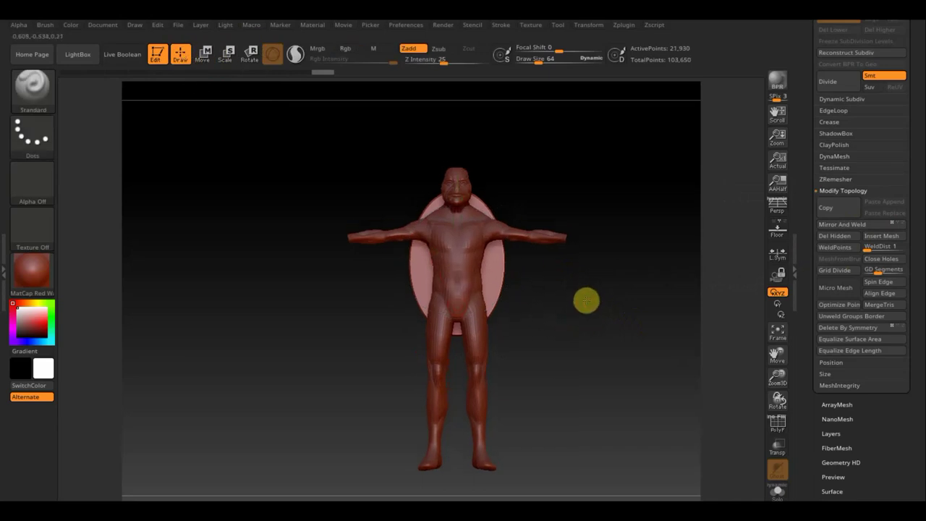
scroll(590, 331, "up", 3)
scroll(577, 322, "up", 2)
scroll(578, 322, "up", 1)
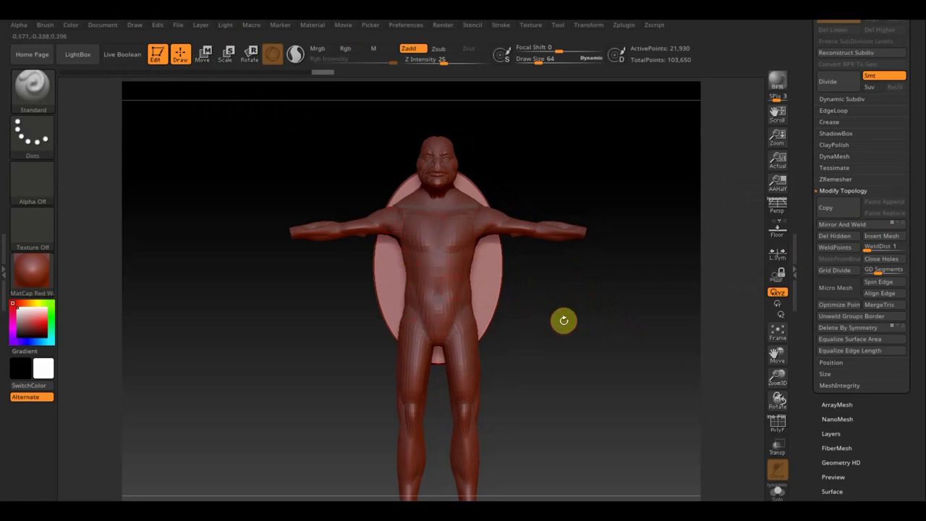
left_click_drag(567, 323, 691, 324)
mouse_move(625, 321)
left_mouse_down()
mouse_move(673, 330)
mouse_move(624, 335)
left_mouse_up()
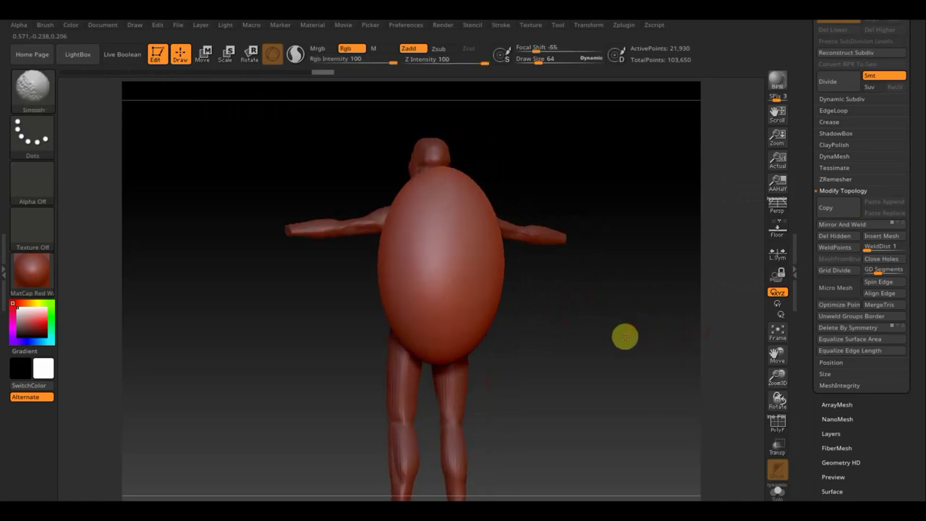
Pull the shell outward into an egg shape with an enlarged Move Topological brush
left_click(57, 98)
left_click(504, 268)
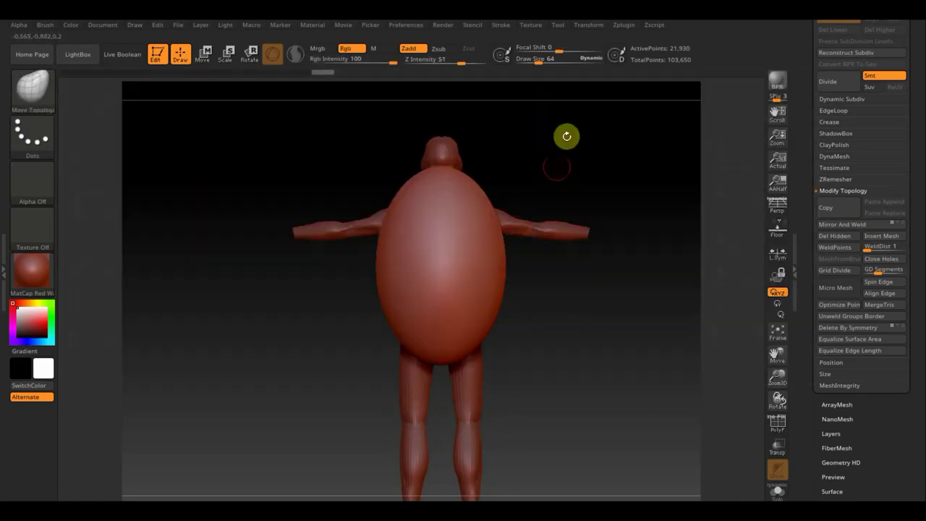
left_click_drag(539, 62, 558, 63)
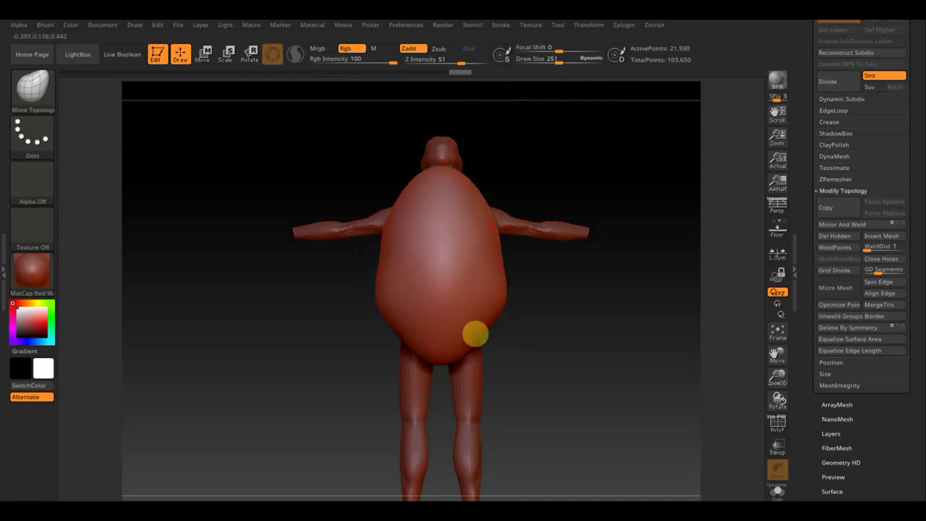
left_click_drag(528, 327, 494, 335)
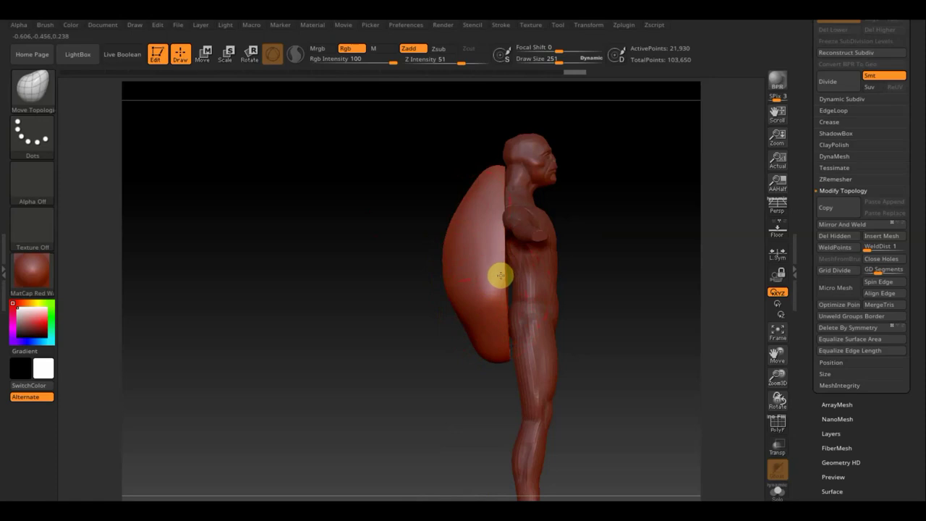
mouse_move(616, 279)
left_mouse_down()
mouse_move(559, 284)
mouse_move(657, 312)
mouse_move(581, 317)
left_mouse_up()
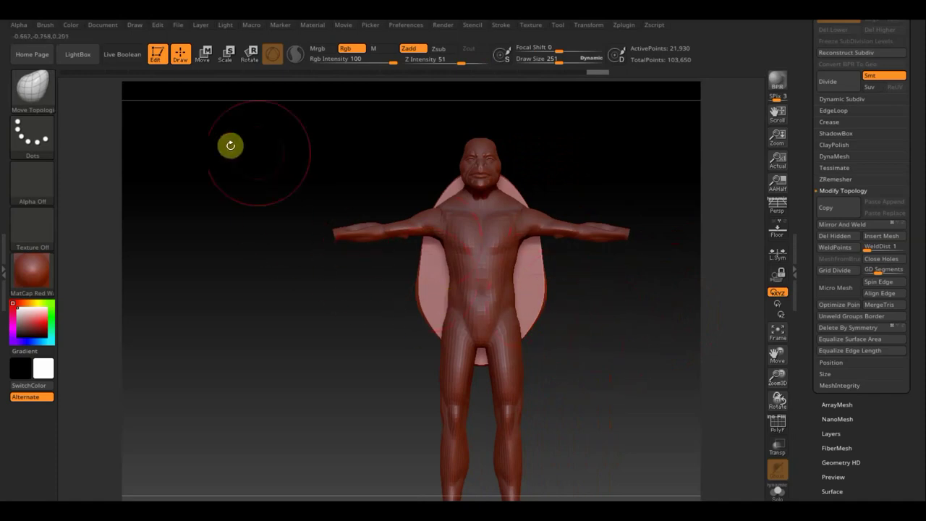
Select the IMM Toon brush and scroll through its body-part mesh thumbnails
left_click(34, 87)
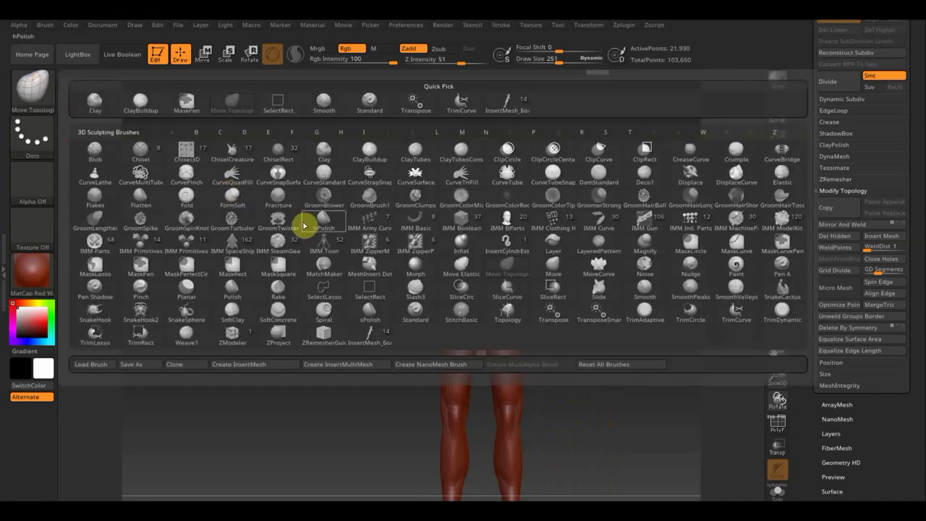
left_click(322, 246)
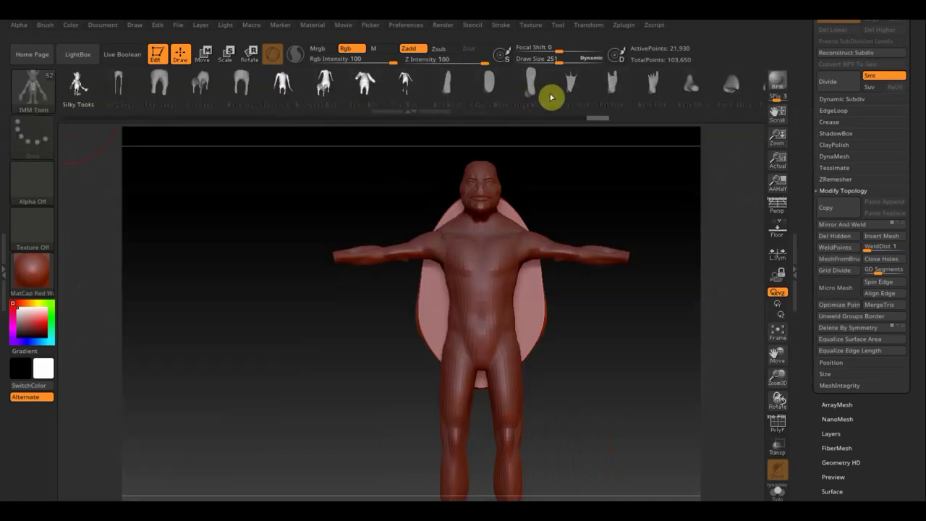
scroll(615, 90, "down", 1)
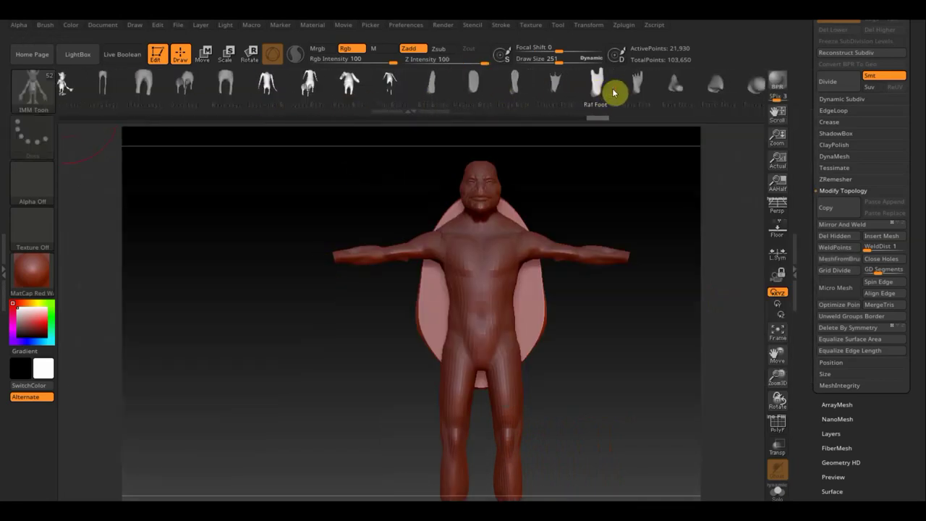
scroll(615, 98, "down", 3)
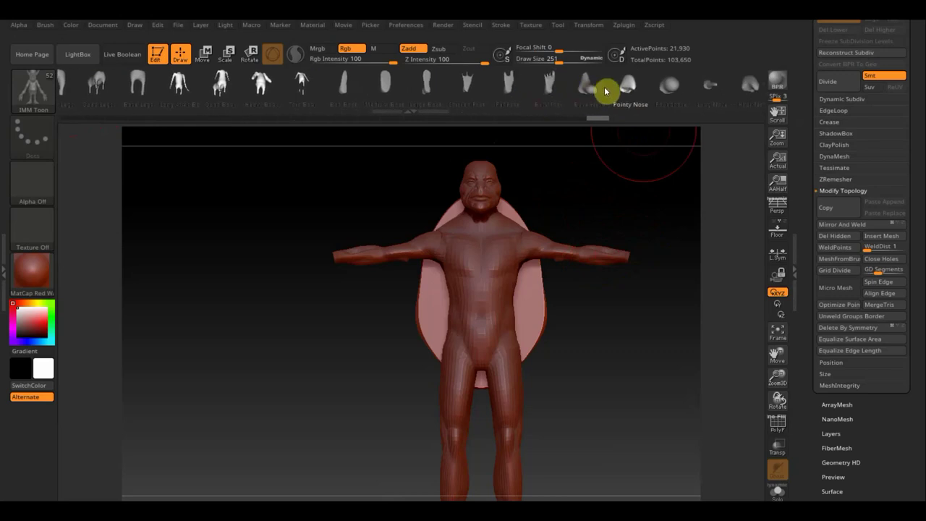
mouse_move(595, 89)
left_mouse_down()
mouse_move(335, 103)
mouse_move(703, 128)
left_mouse_up()
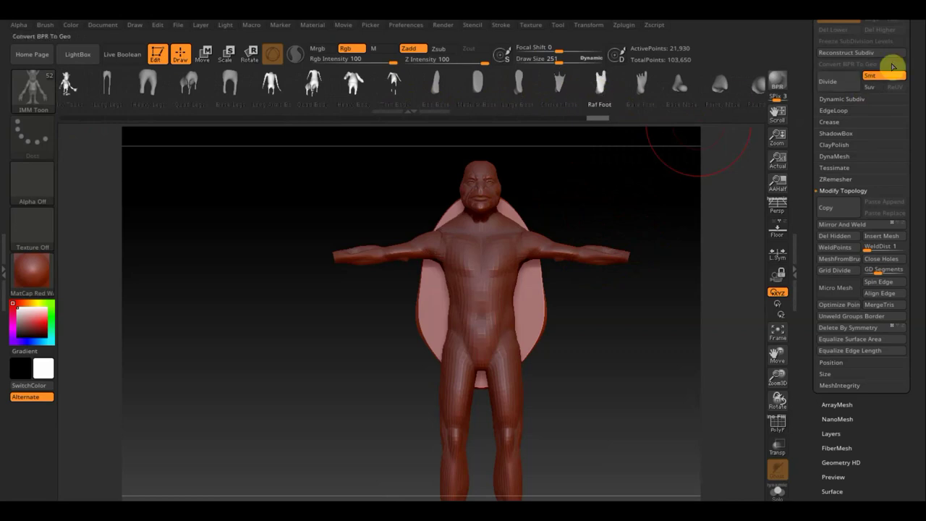
scroll(921, 145, "up", 5)
Duplicate the shell as PM3D_Sphere3D_3, hide PM3D_Sphere3D_2, and insert a toon foot mesh by the hip
left_click(841, 157)
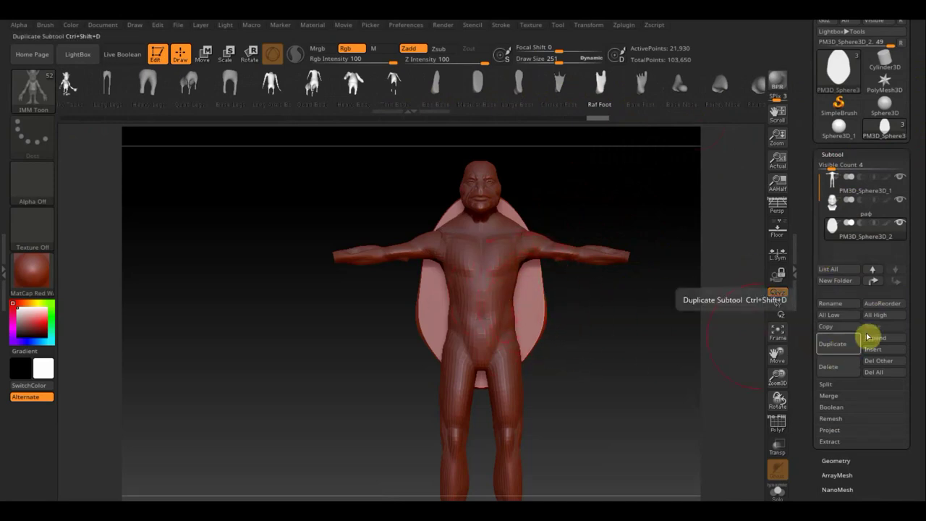
left_click(829, 341)
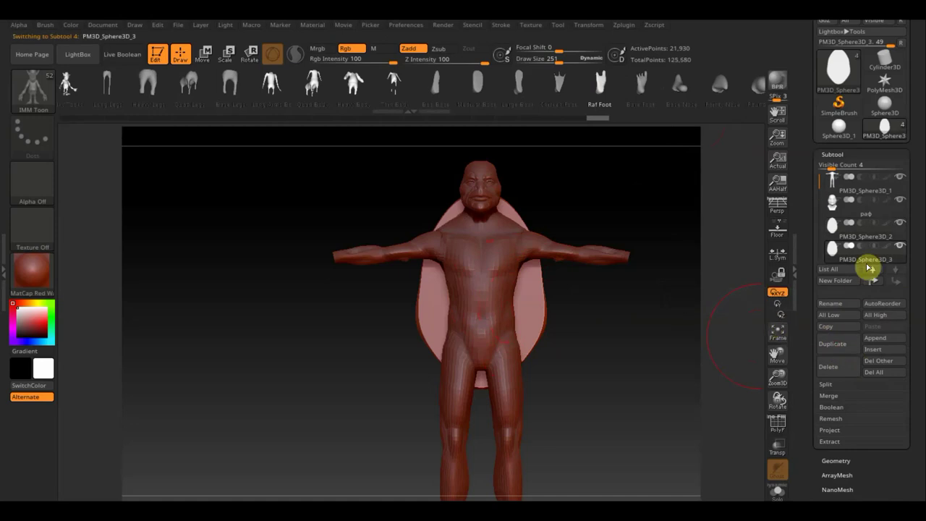
left_click(901, 224)
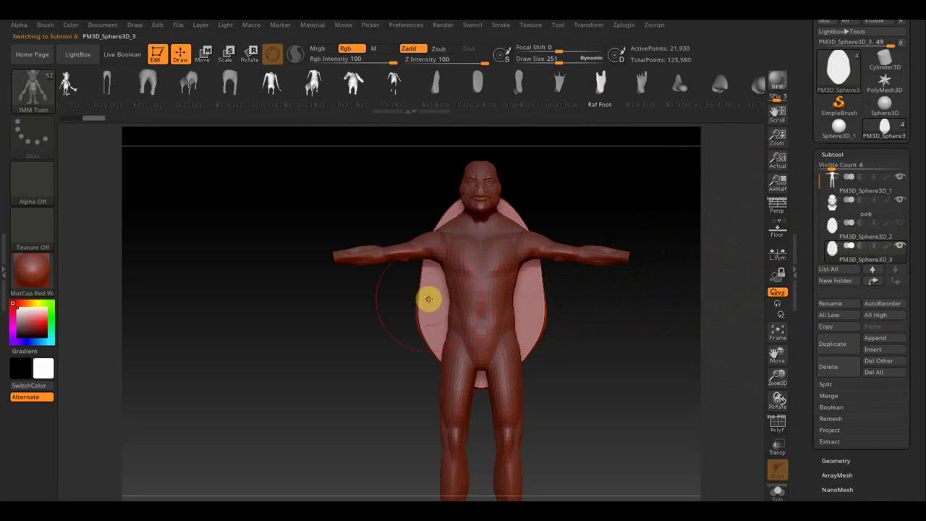
left_click_drag(432, 304, 429, 337)
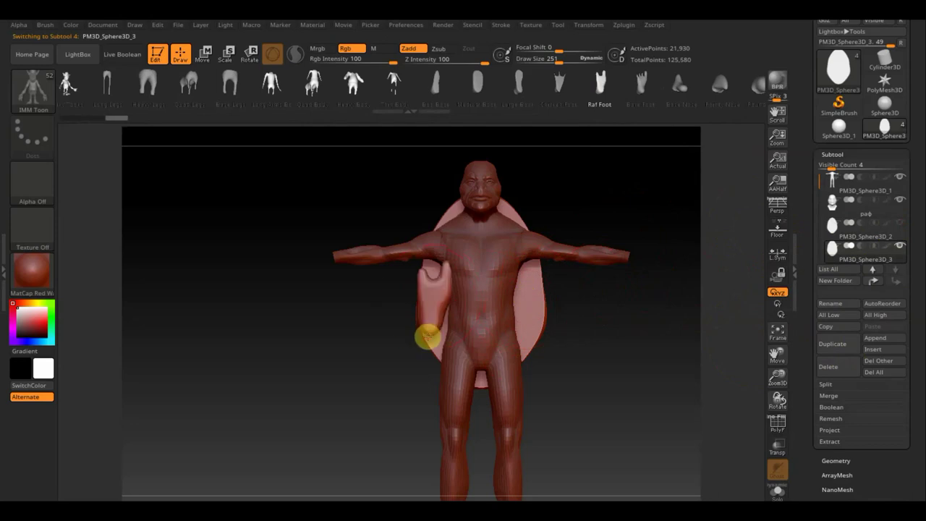
Return to the Standard brush and turn the foot piece roughly 90 degrees into place
left_click(30, 92)
left_click(420, 103)
left_click_drag(287, 242, 354, 246)
left_click(211, 60)
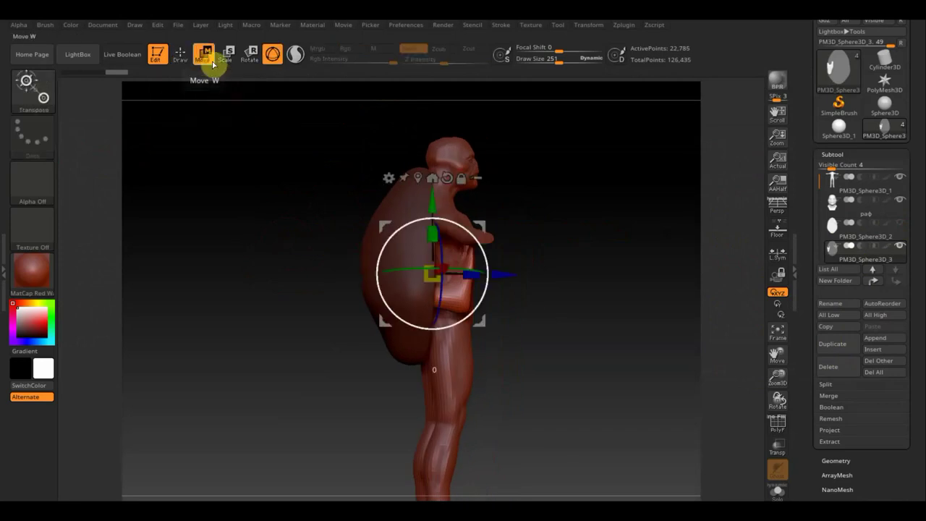
left_click_drag(455, 224, 476, 302)
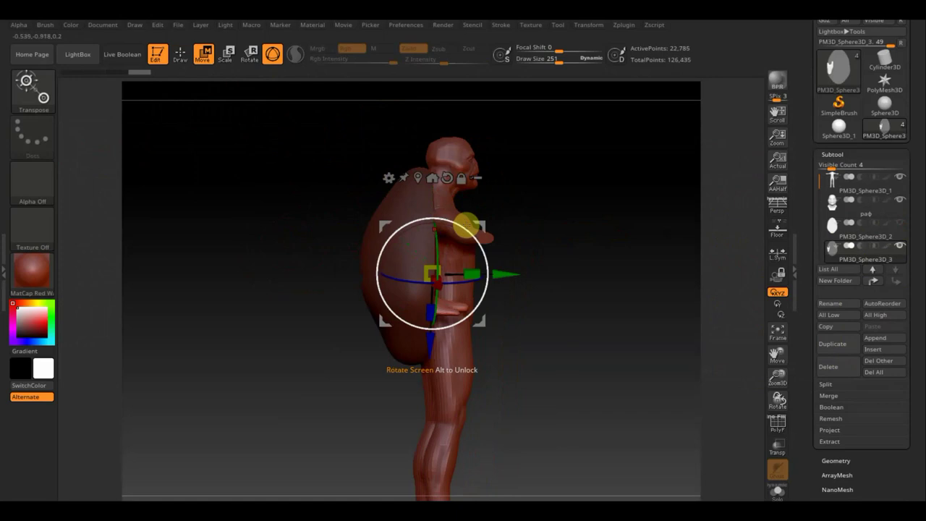
mouse_move(467, 227)
left_mouse_down()
mouse_move(487, 237)
mouse_move(518, 405)
left_mouse_up()
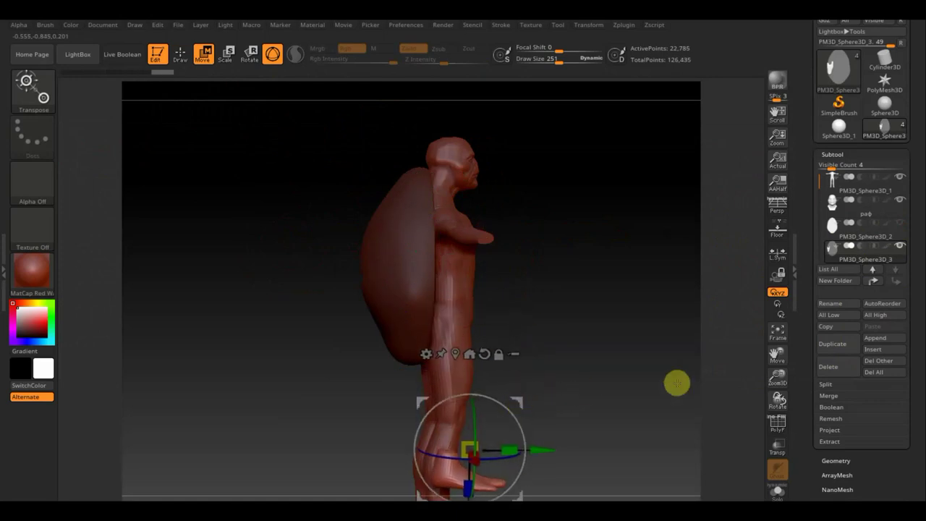
Lower the foot piece to the bottom of the leg and rotate it to line up
left_click_drag(667, 329, 669, 228, "alt")
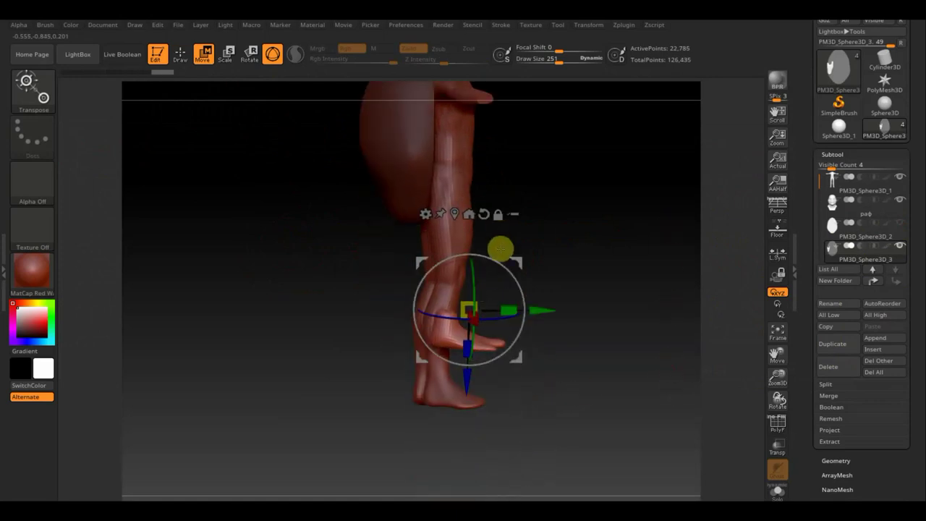
left_click_drag(516, 262, 511, 316)
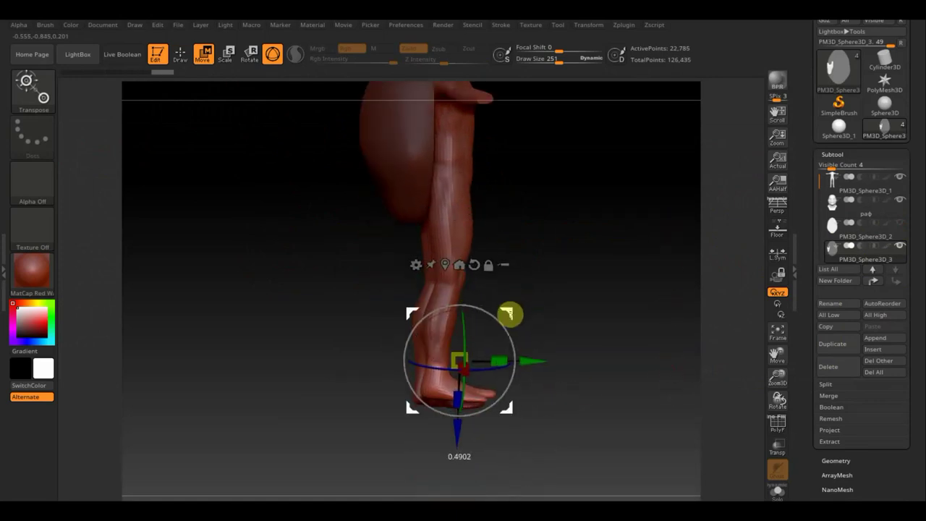
mouse_move(610, 314)
left_mouse_down()
mouse_move(565, 326)
mouse_move(617, 313)
left_mouse_up()
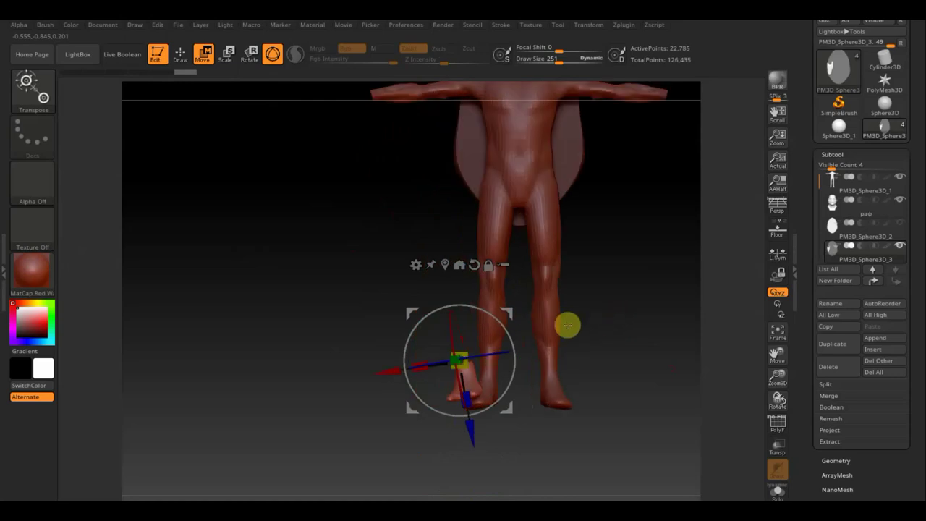
left_click_drag(506, 332, 509, 348)
mouse_move(591, 296)
left_mouse_down()
mouse_move(646, 230)
mouse_move(566, 309)
left_mouse_up()
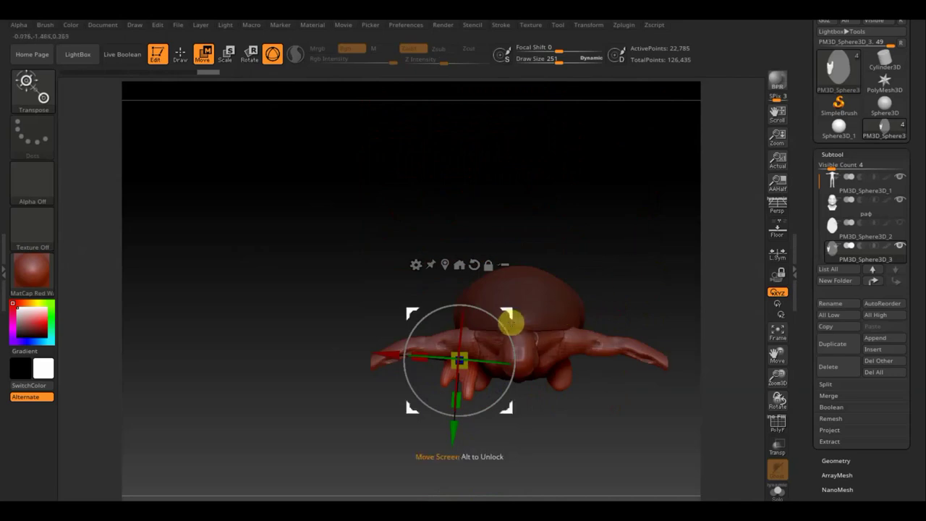
mouse_move(504, 325)
left_mouse_down()
mouse_move(512, 310)
mouse_move(532, 319)
left_mouse_up()
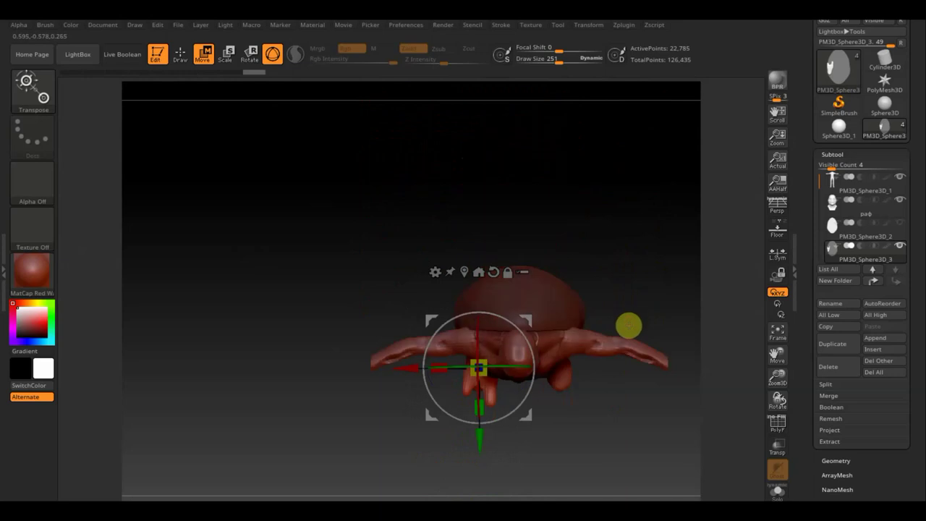
Check the foot from front and side views, shifting it slightly sideways
mouse_move(612, 401)
left_mouse_down()
mouse_move(608, 239)
mouse_move(613, 270)
left_mouse_up()
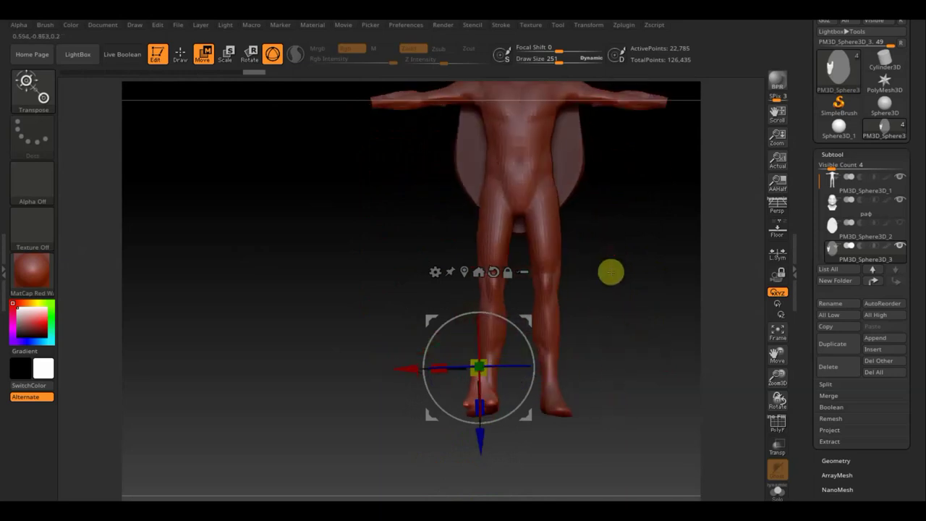
left_click_drag(589, 337, 639, 339)
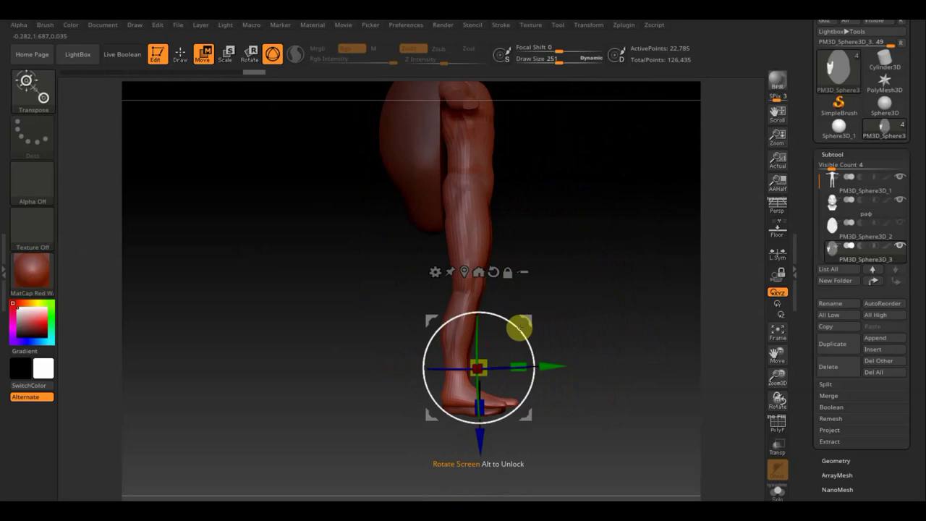
left_click_drag(520, 329, 616, 327)
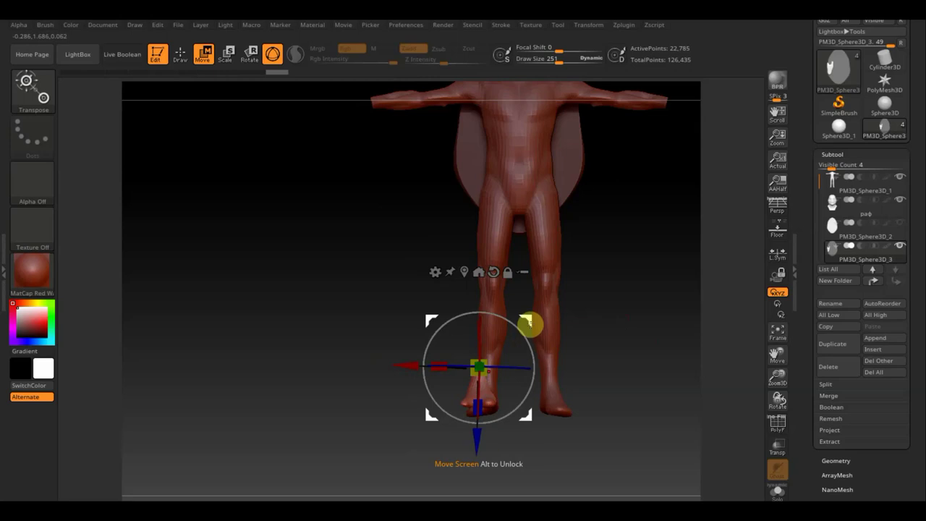
left_click_drag(531, 321, 540, 324)
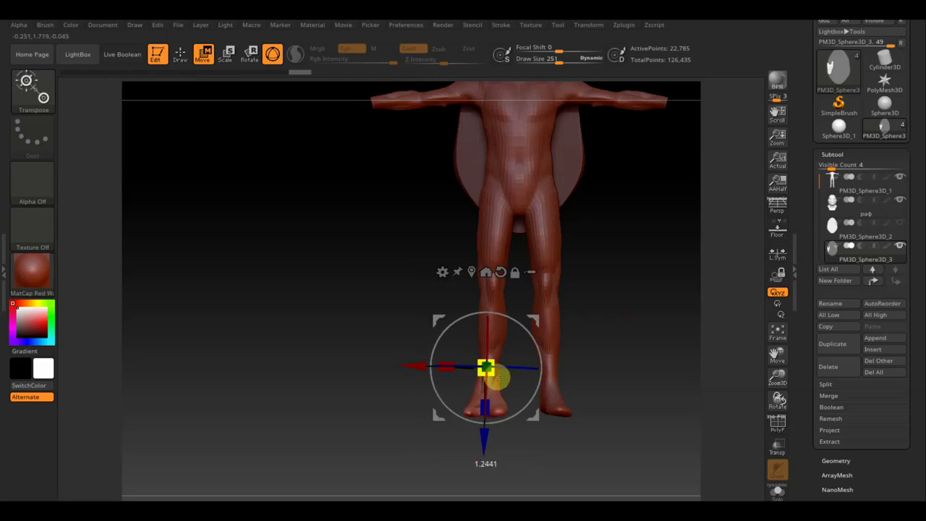
left_click_drag(589, 337, 672, 335, "shift")
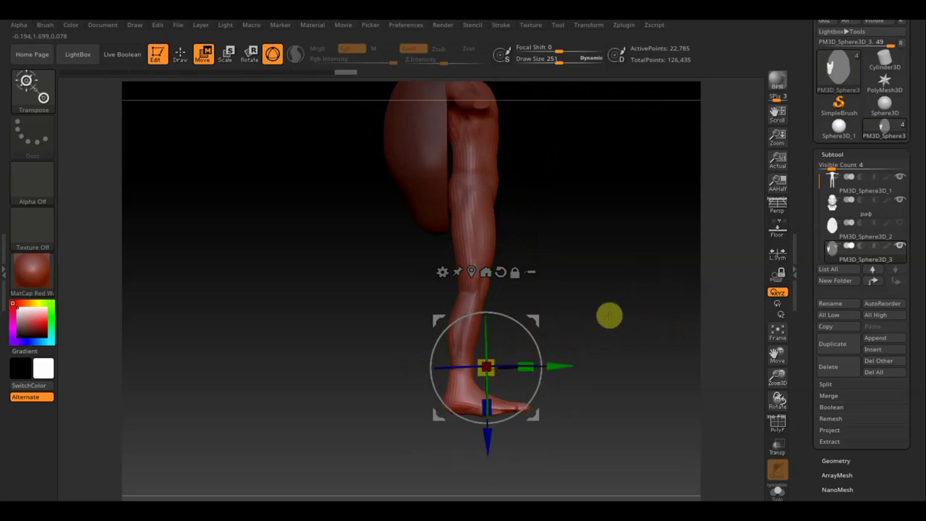
mouse_move(610, 314)
left_mouse_down("shift")
mouse_move(603, 304)
mouse_move(627, 295)
left_mouse_up("shift")
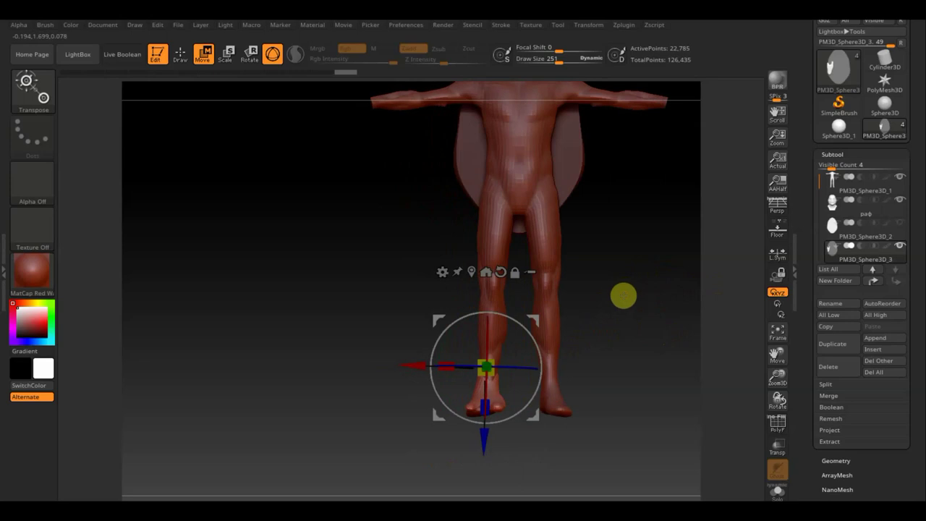
Trim the original feet off the body, then select the foot subtool and clear its mask
key("n")
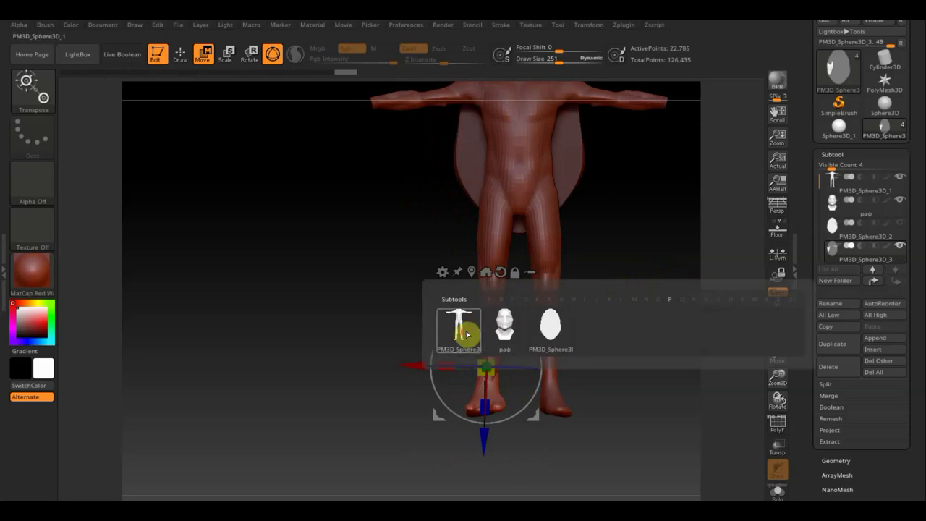
left_click(467, 335)
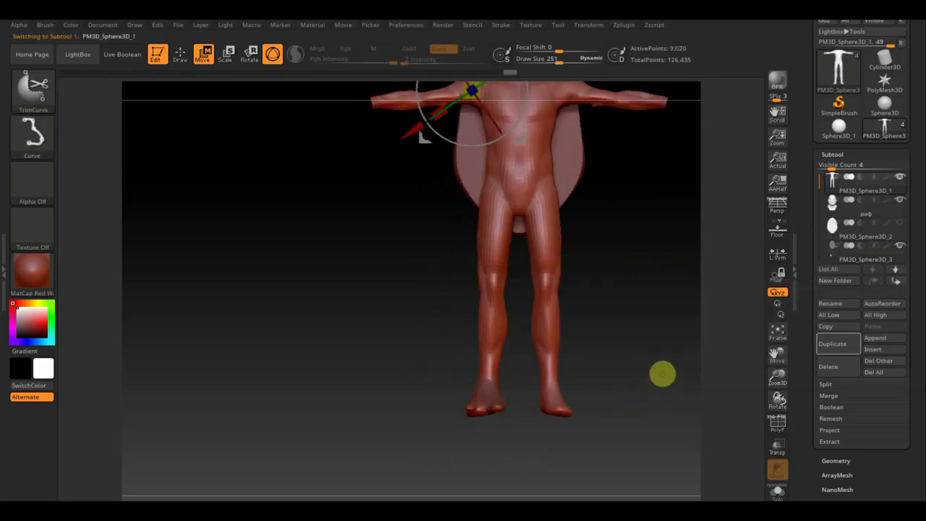
left_click_drag(662, 364, 399, 367)
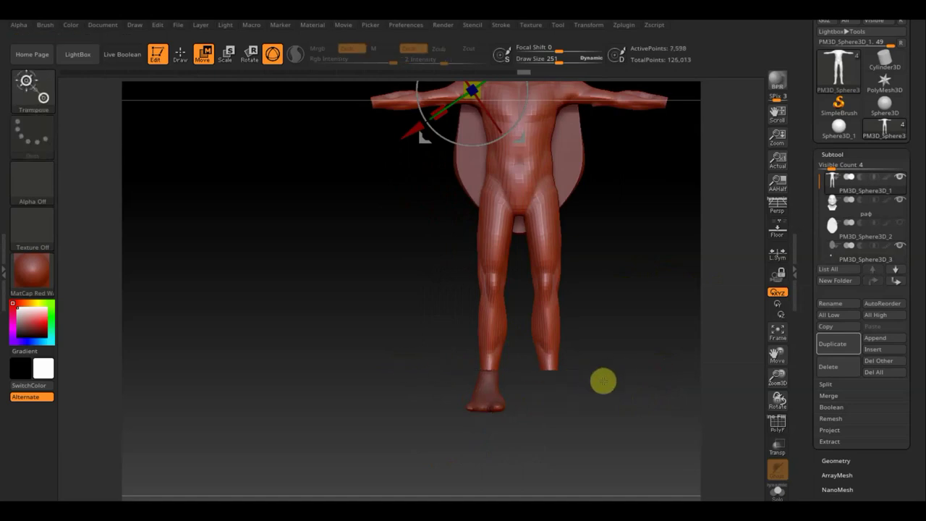
mouse_move(861, 251)
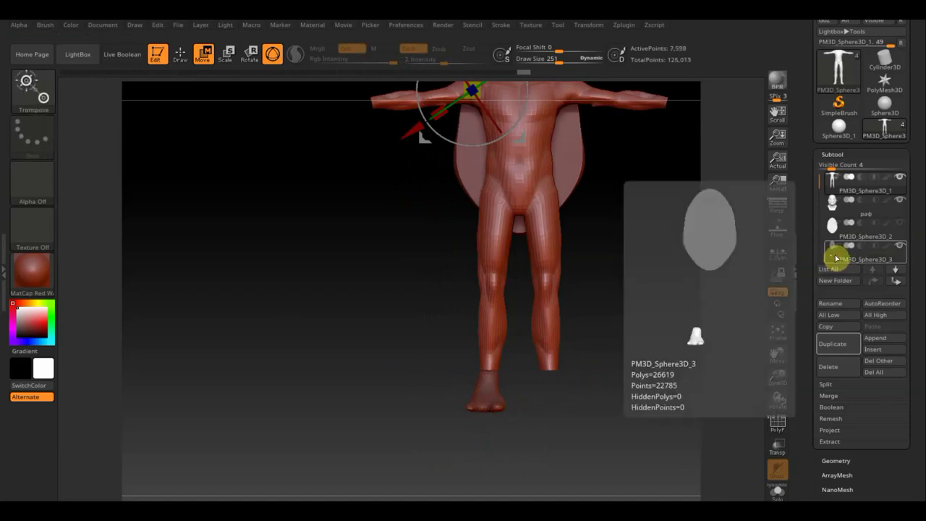
left_click(835, 258)
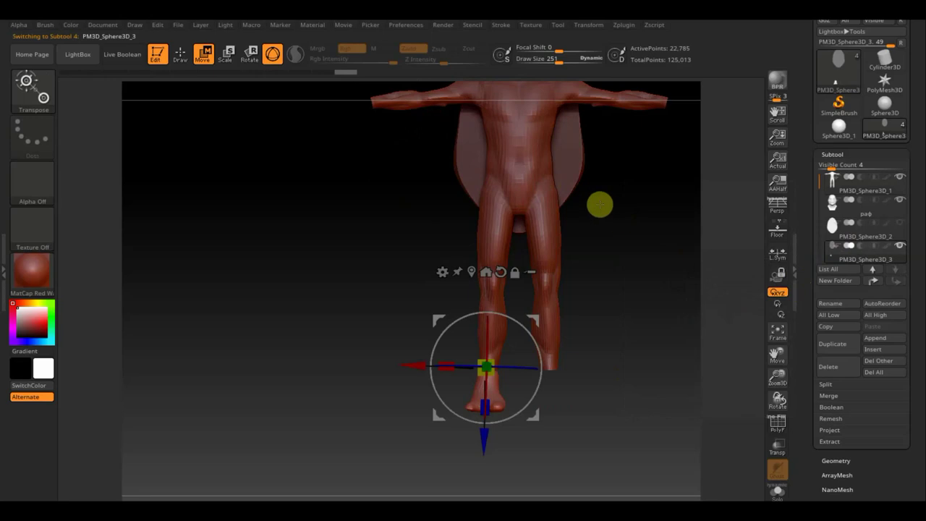
key("ctrl")
left_click(627, 232, "ctrl")
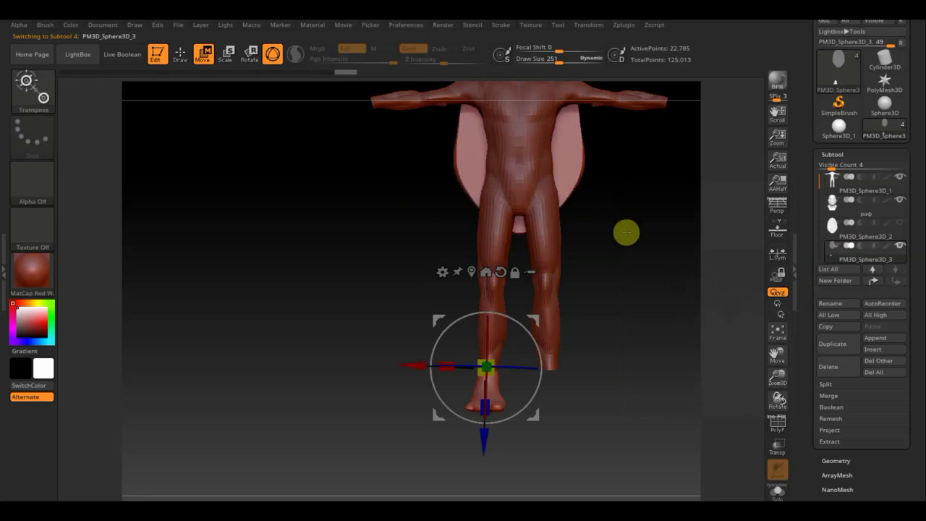
key("ctrl")
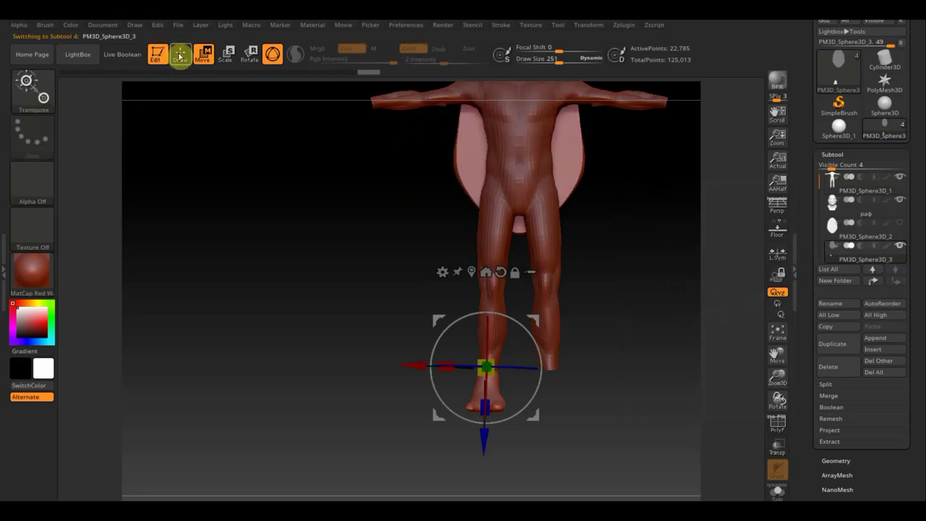
Hide the shell and Mirror And Weld the foot onto the opposite leg
left_click(181, 56)
left_click(563, 156, "ctrl+shift")
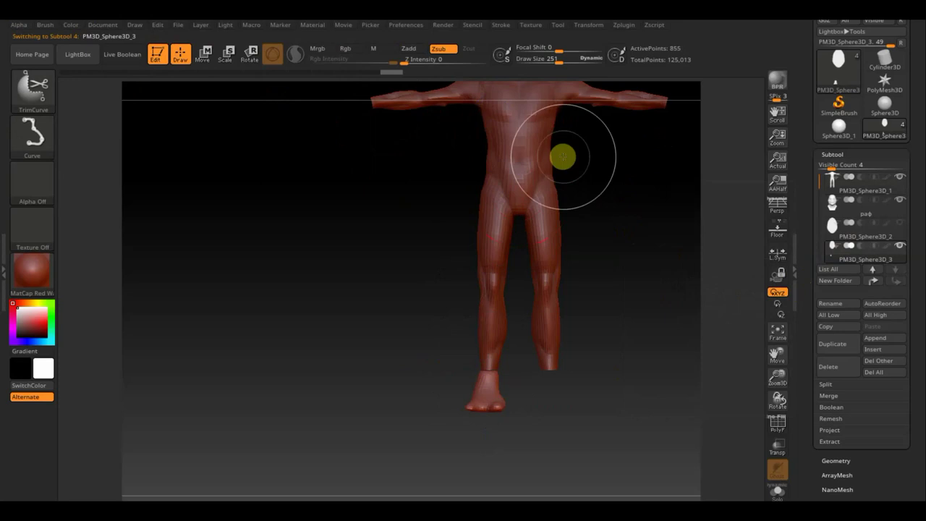
left_click(841, 461)
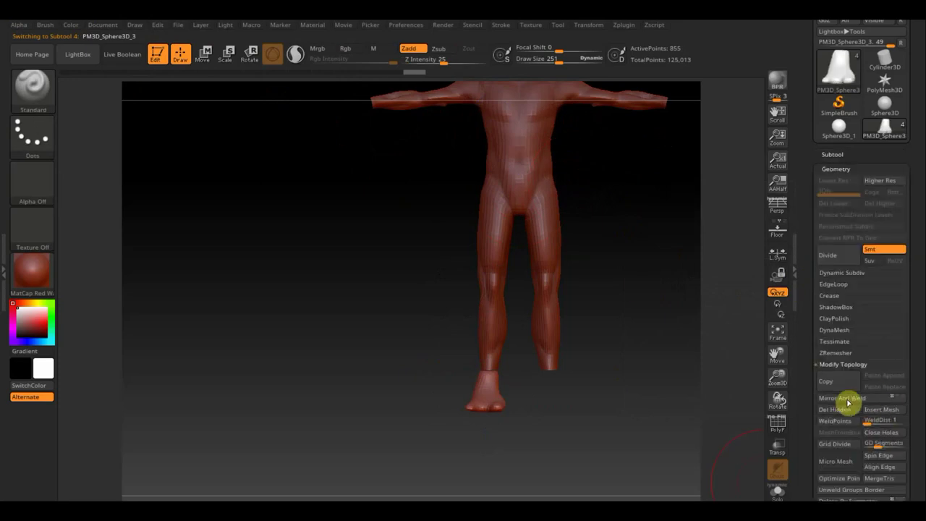
left_click(832, 155)
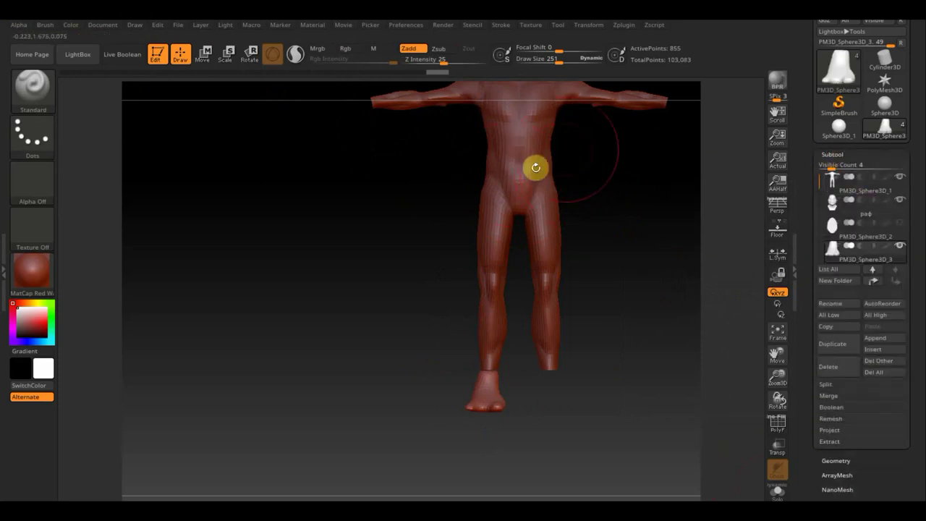
left_click_drag(618, 188, 550, 242)
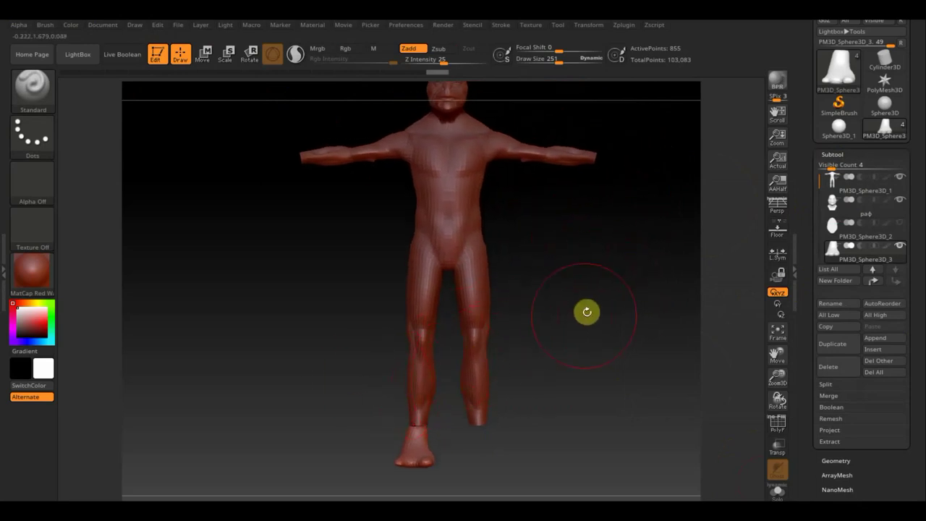
left_click_drag(592, 310, 598, 294)
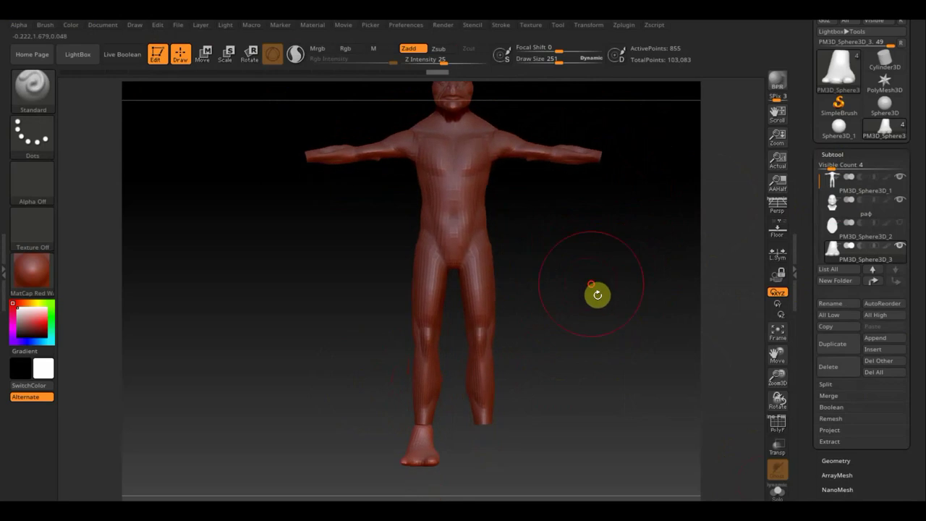
left_click(836, 460)
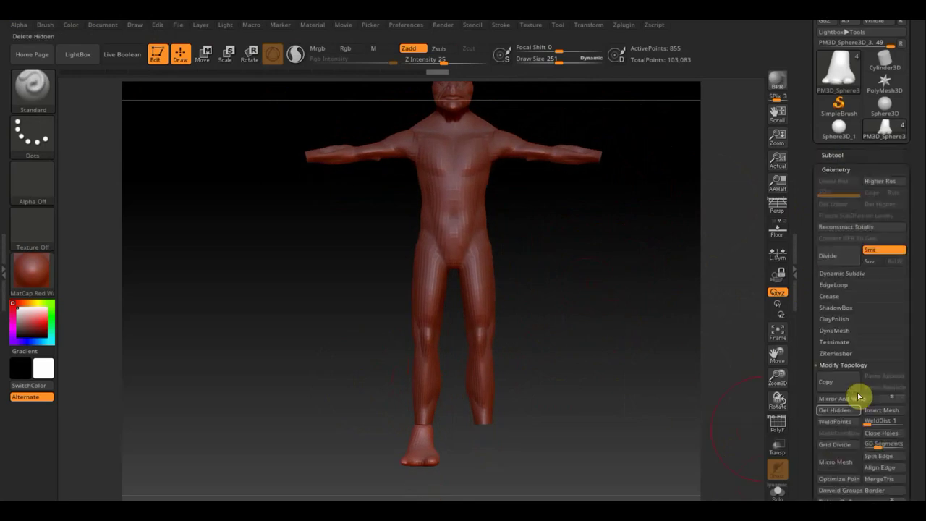
left_click(814, 398)
mouse_move(587, 261)
left_mouse_down()
mouse_move(572, 343)
mouse_move(548, 304)
left_mouse_up()
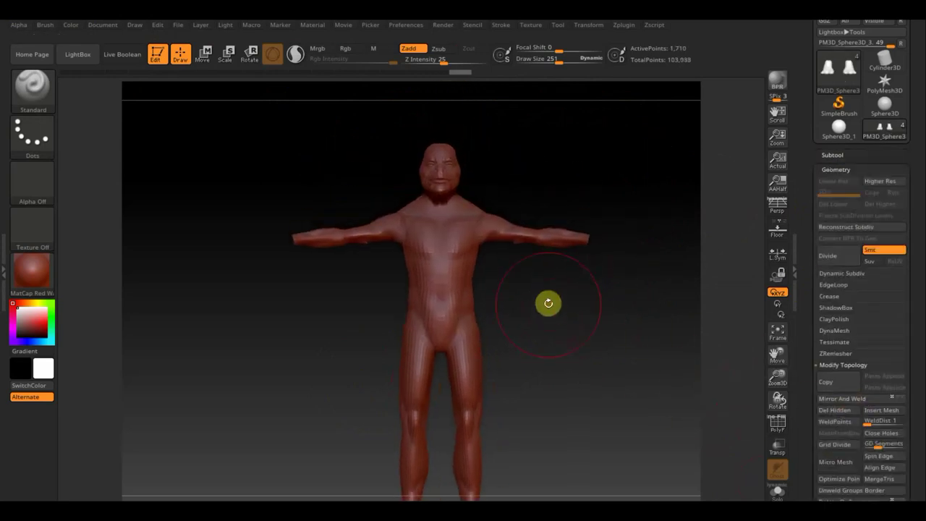
Pick the IMM Toon insert-mesh brush and place a toon piece beside the hip
left_click(34, 88)
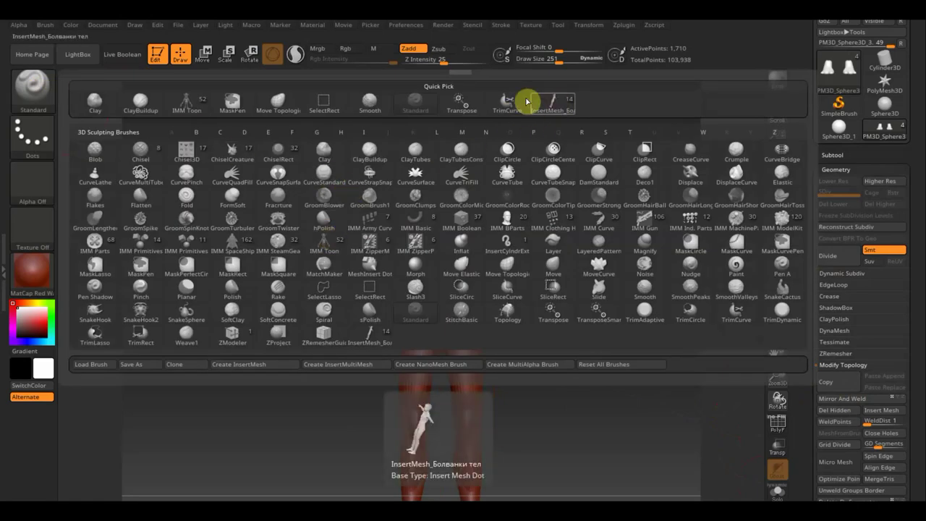
left_click(189, 99)
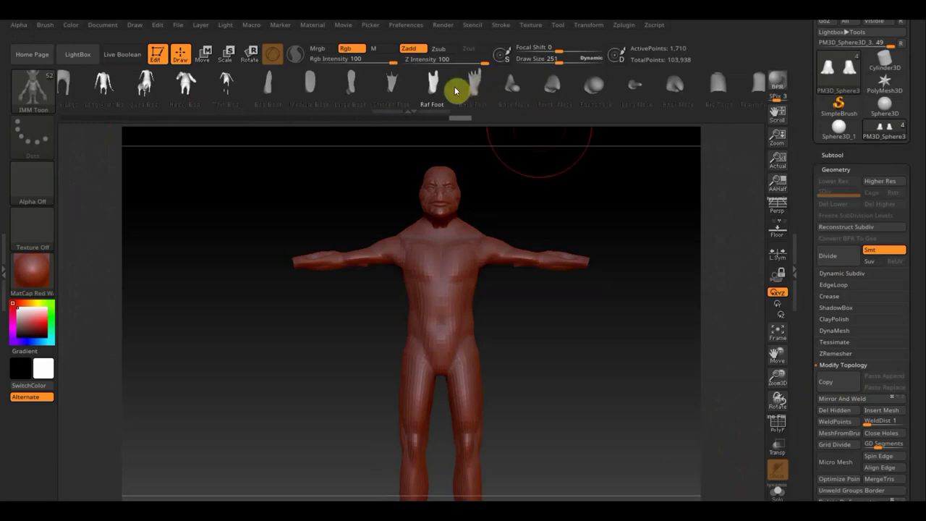
left_click_drag(455, 92, 307, 98)
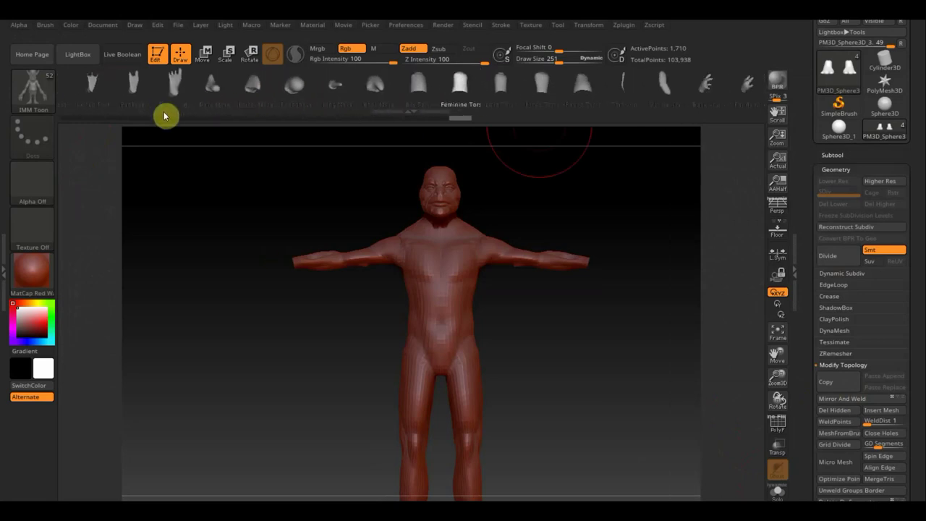
left_click_drag(678, 93, 645, 97)
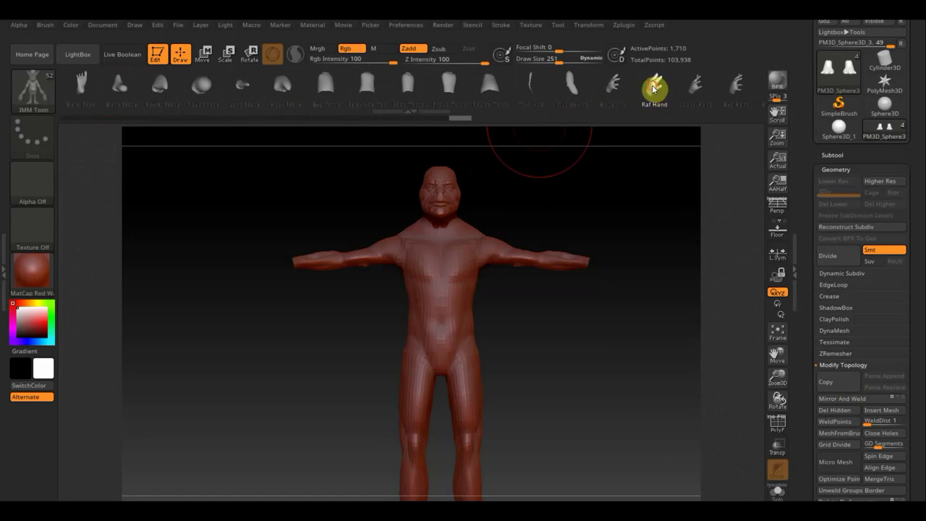
left_click_drag(654, 88, 662, 89)
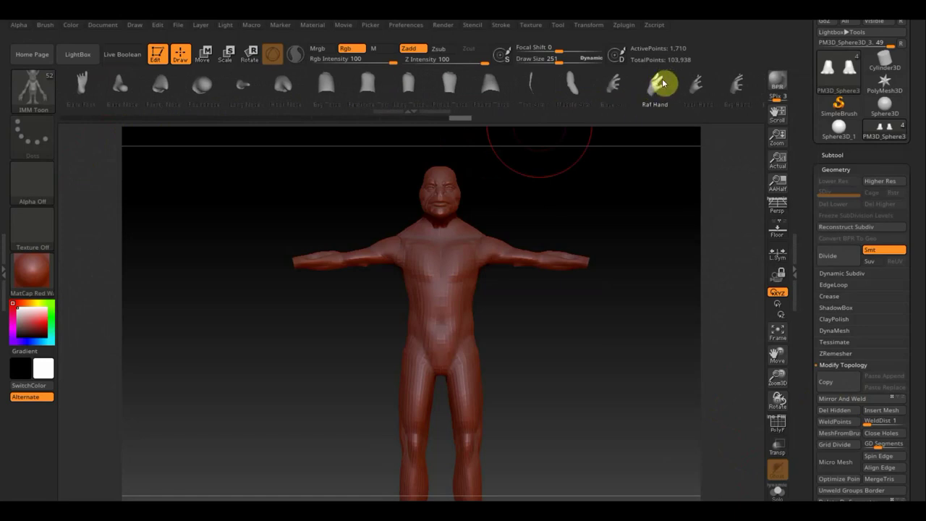
Duplicate the PM3D_Sphere3D_2 subtool, creating PM3D_Sphere3D_4
left_click(844, 154)
mouse_move(840, 230)
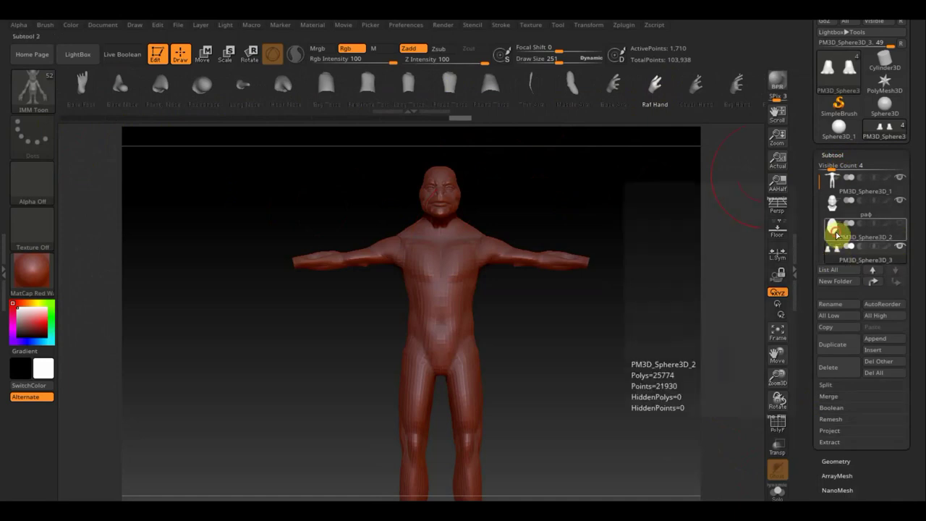
left_click(838, 235)
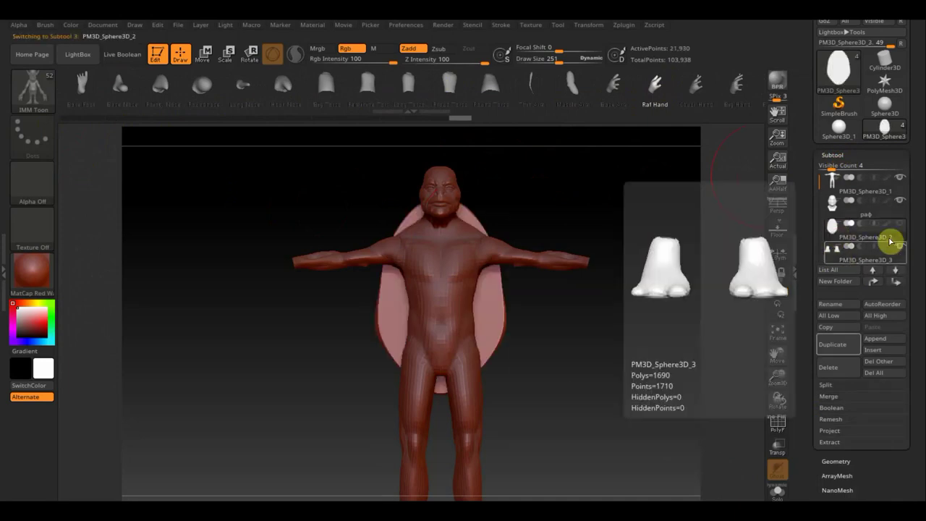
left_click(839, 345)
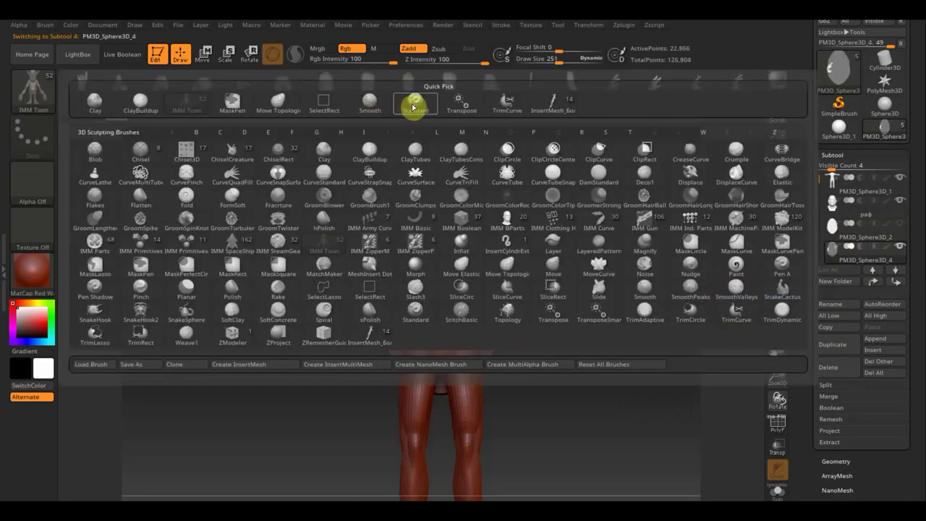
With the Standard brush, rotate the copied piece and move it toward the arm's end
left_click(416, 103)
mouse_move(550, 284)
left_mouse_down()
mouse_move(554, 345)
mouse_move(569, 383)
mouse_move(521, 300)
left_mouse_up()
left_click(199, 62)
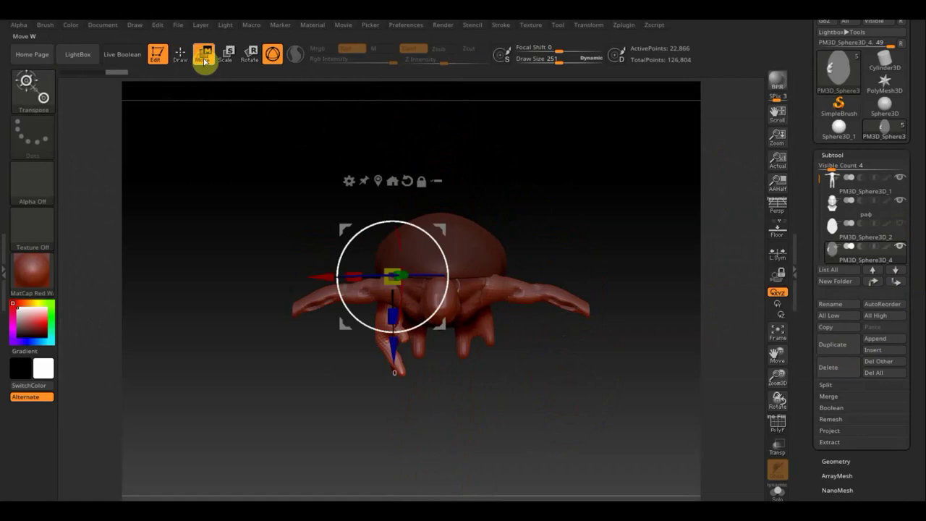
left_click_drag(433, 248, 444, 304)
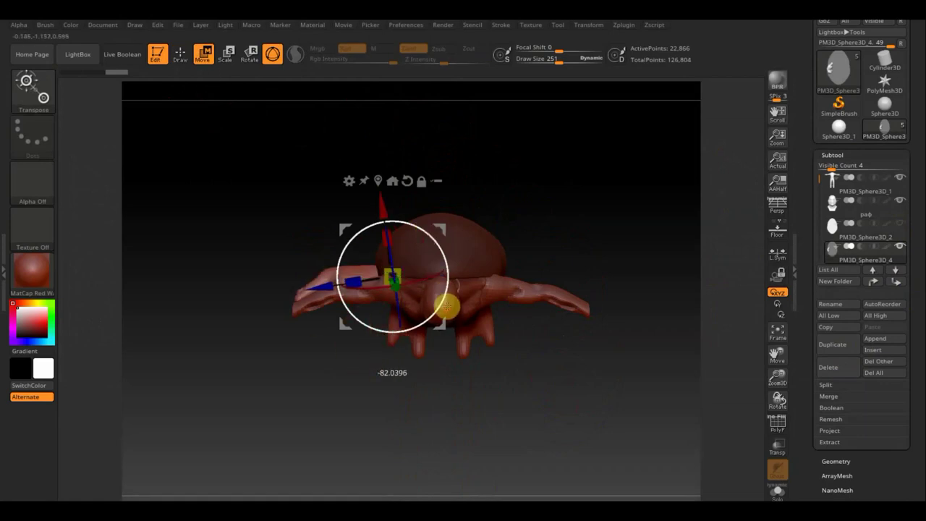
left_click_drag(446, 234, 378, 254)
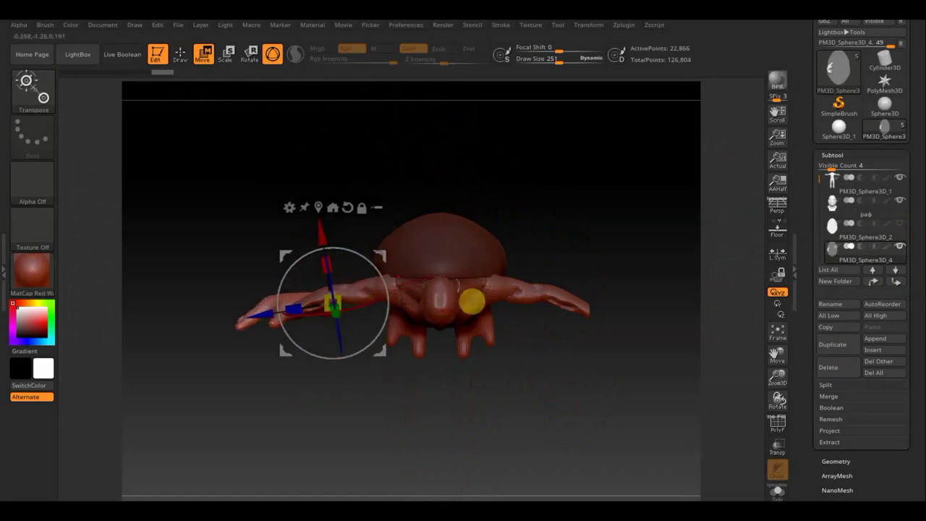
mouse_move(526, 383)
left_mouse_down()
mouse_move(528, 294)
mouse_move(550, 314)
left_mouse_up()
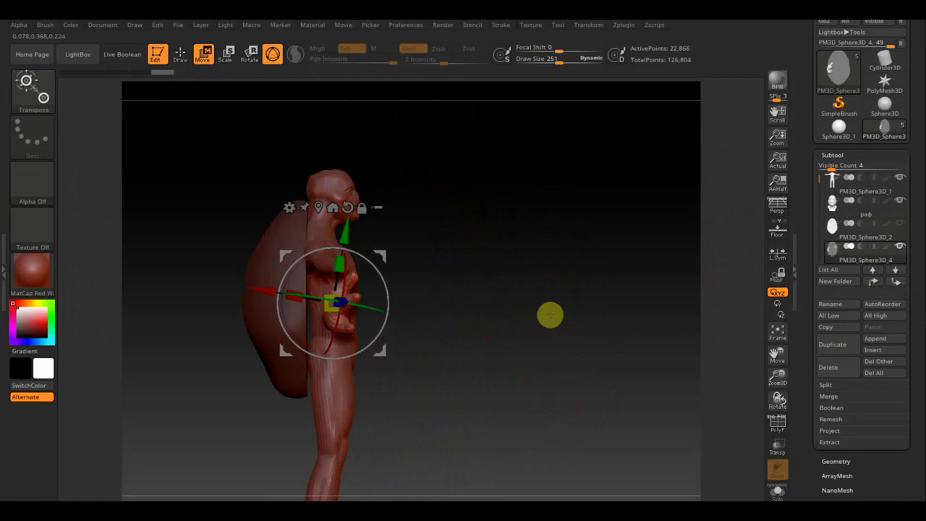
left_click_drag(396, 328, 396, 341)
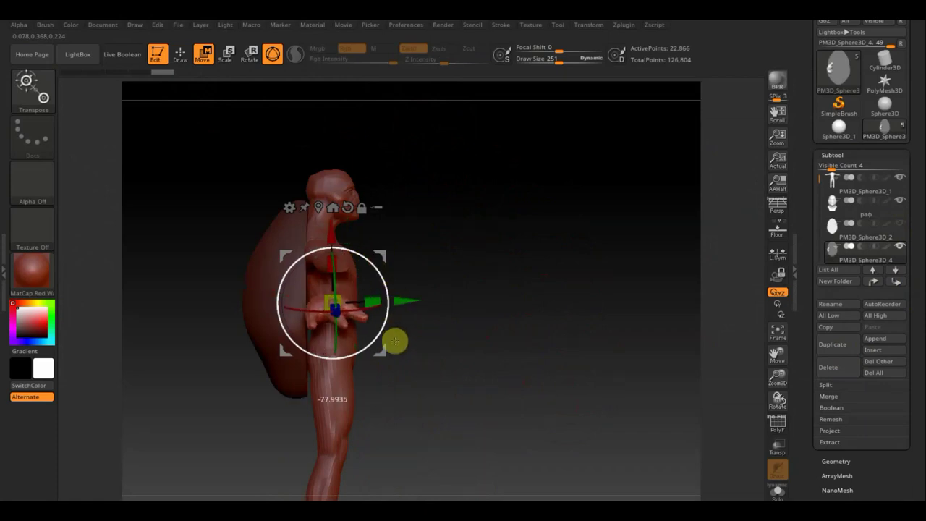
left_click_drag(382, 254, 407, 207)
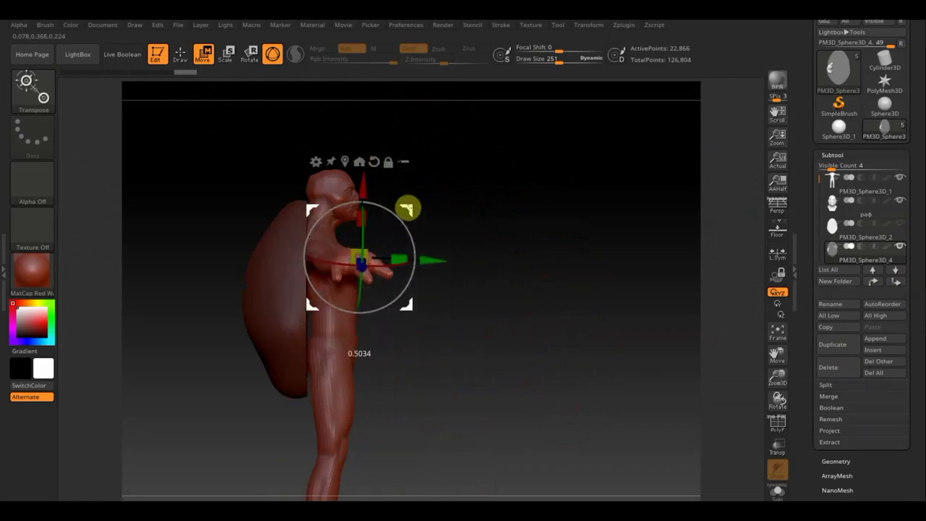
Lower the hand piece to the wrist, shrink and tilt it slightly, then resume sculpting
mouse_move(515, 188)
left_mouse_down()
mouse_move(507, 331)
mouse_move(536, 312)
left_mouse_up()
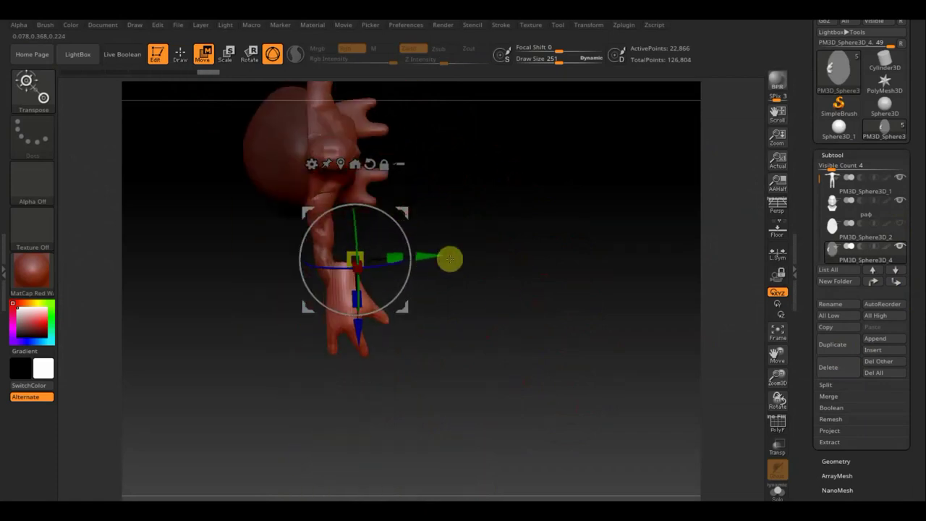
mouse_move(402, 211)
left_mouse_down()
mouse_move(406, 221)
mouse_move(388, 236)
mouse_move(383, 217)
mouse_move(400, 226)
left_mouse_up()
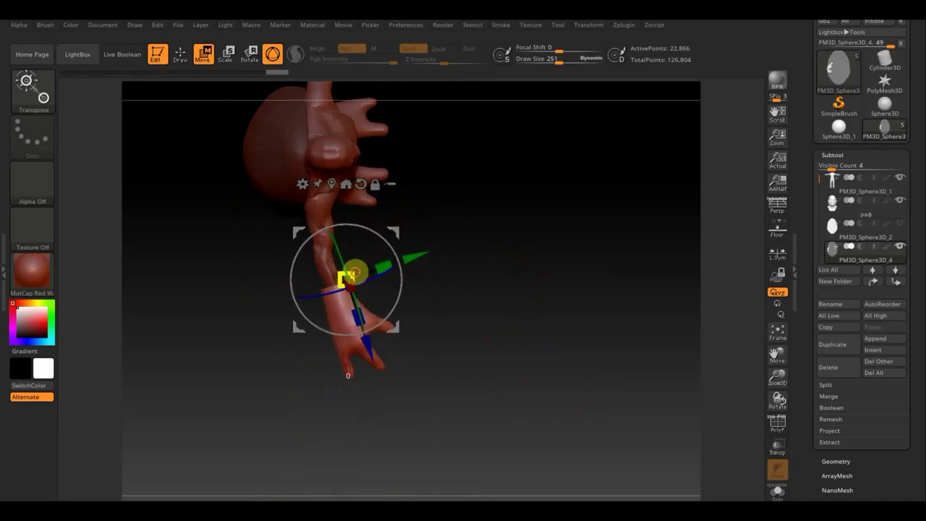
left_click_drag(356, 273, 348, 273)
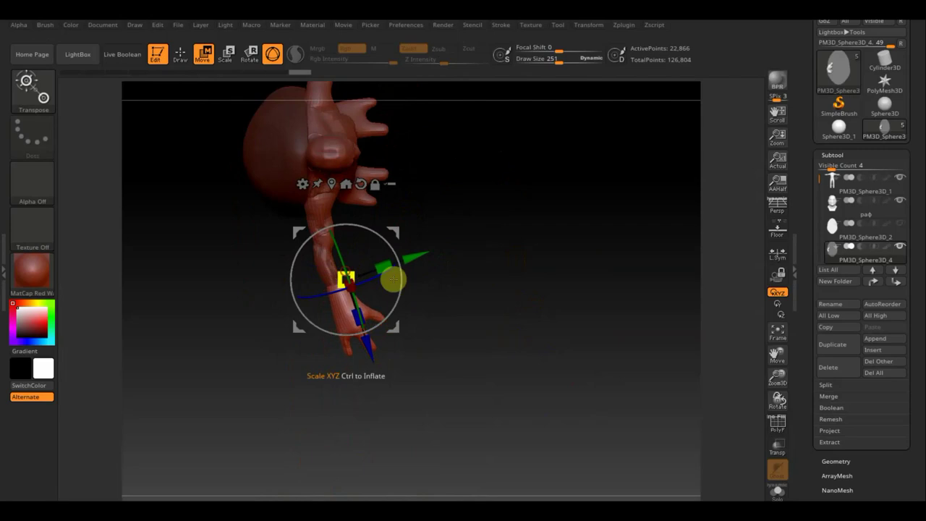
mouse_move(533, 320)
left_mouse_down()
mouse_move(511, 256)
mouse_move(564, 223)
mouse_move(528, 295)
mouse_move(591, 302)
mouse_move(432, 271)
left_mouse_up()
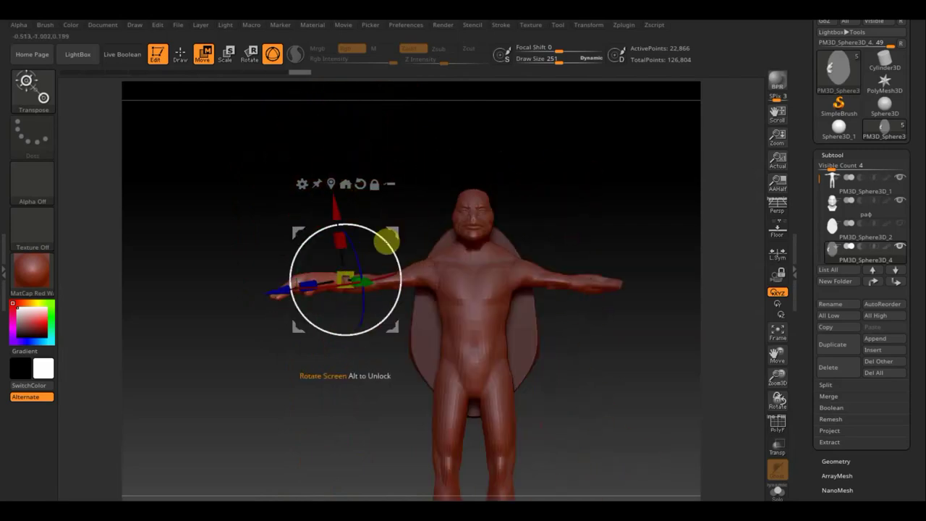
left_click_drag(384, 240, 387, 246)
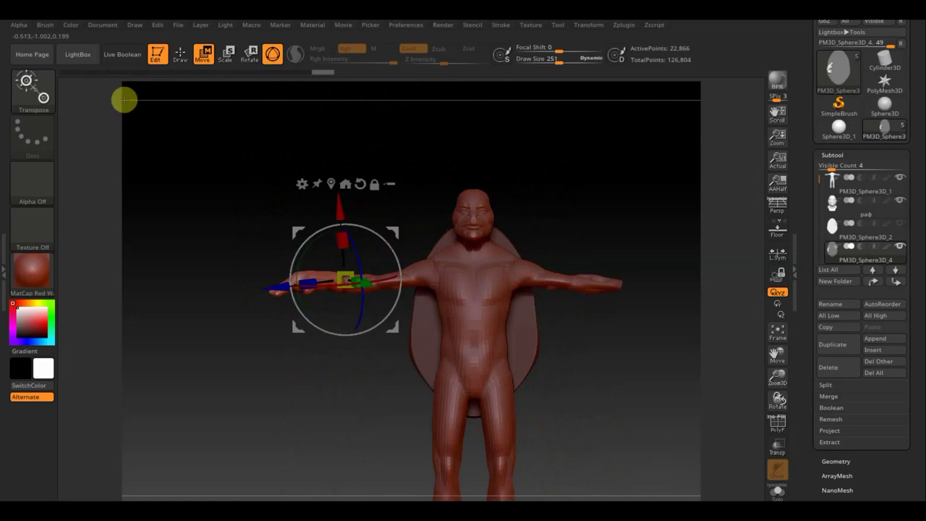
left_click(180, 55)
mouse_move(337, 255)
left_mouse_down()
mouse_move(377, 364)
mouse_move(380, 304)
mouse_move(343, 268)
left_mouse_up()
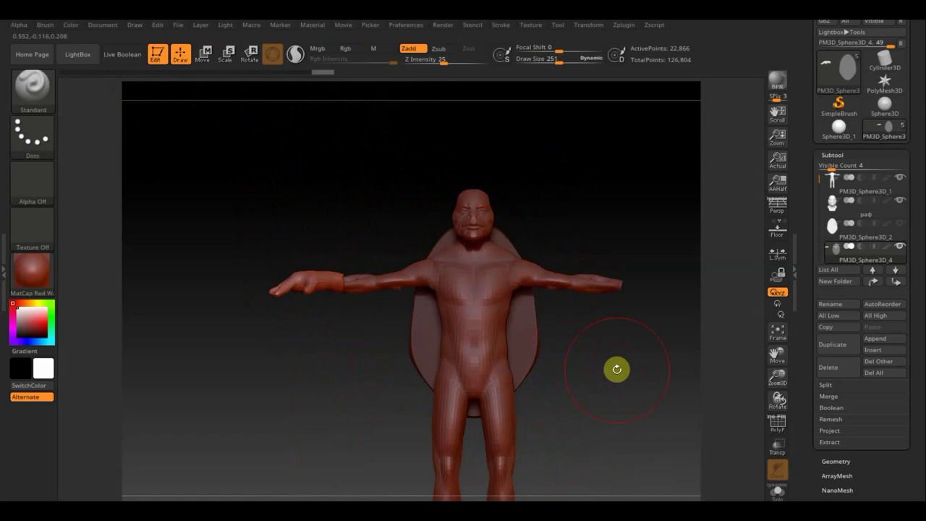
Mirror And Weld the toon hand onto the other arm, then select the body subtool
mouse_move(617, 369)
left_mouse_down()
mouse_move(584, 323)
mouse_move(582, 335)
left_mouse_up()
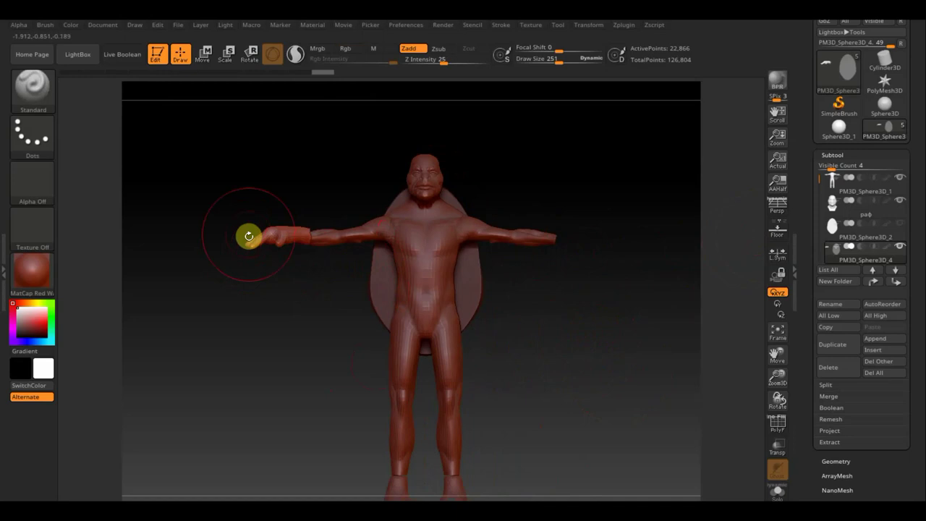
mouse_move(297, 283)
left_mouse_down()
mouse_move(287, 355)
mouse_move(342, 364)
mouse_move(444, 322)
mouse_move(292, 304)
mouse_move(378, 319)
left_mouse_up()
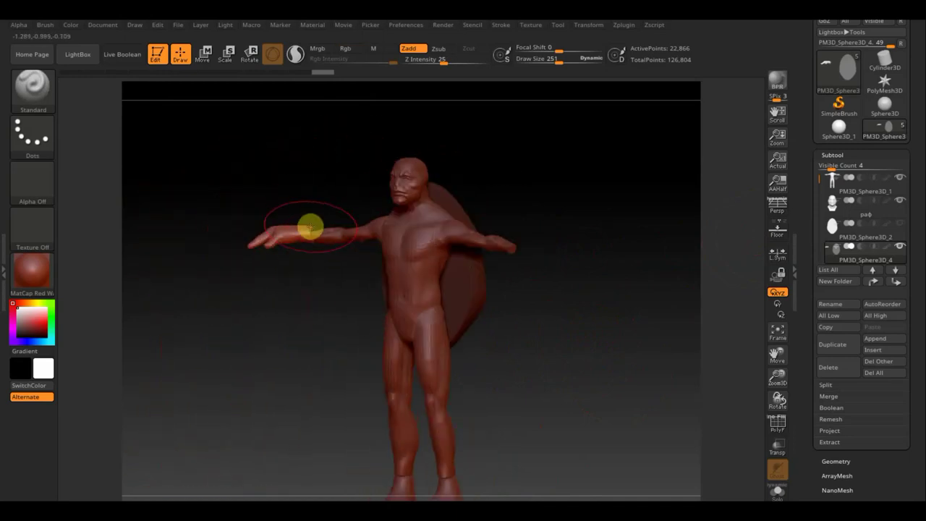
left_click_drag(488, 300, 558, 341)
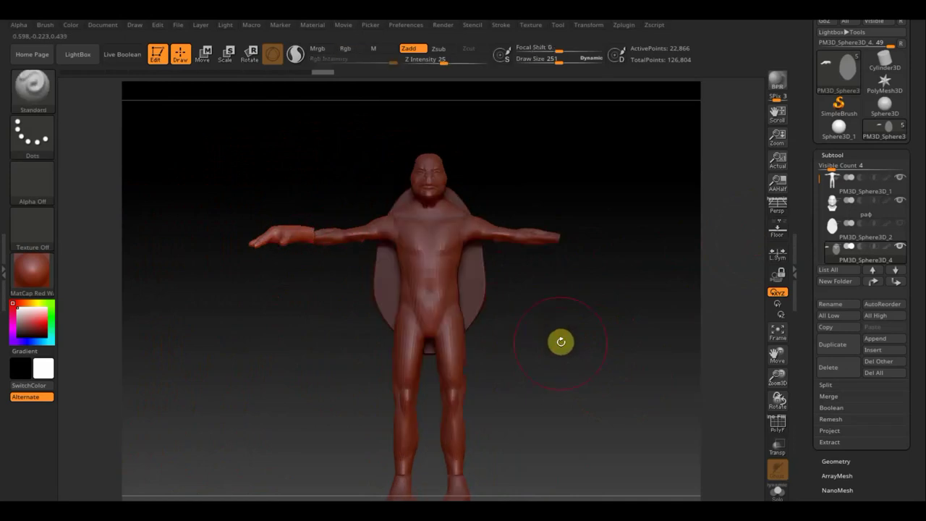
left_click(838, 462)
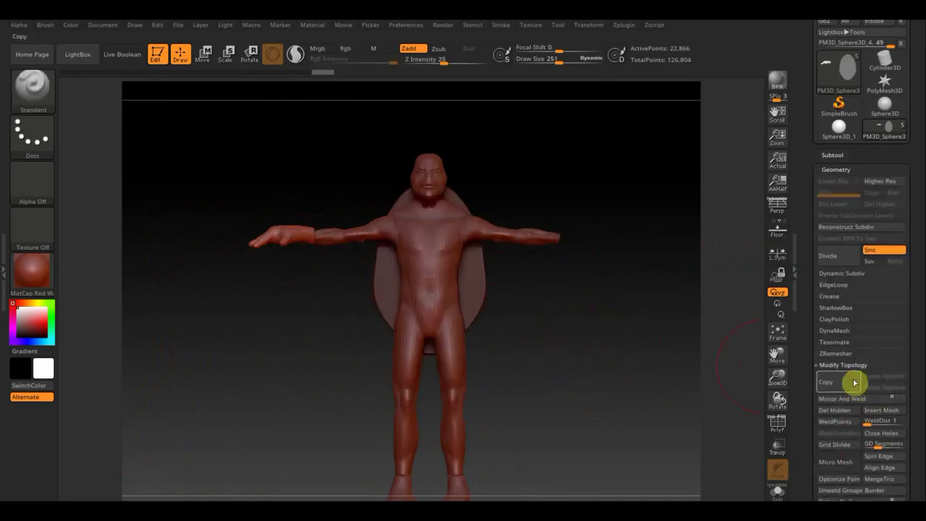
left_click(853, 401)
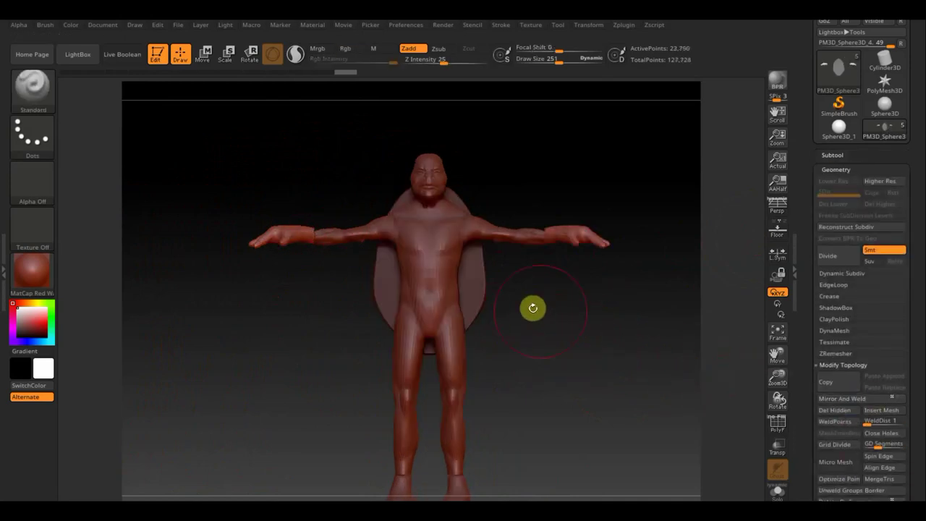
key("n")
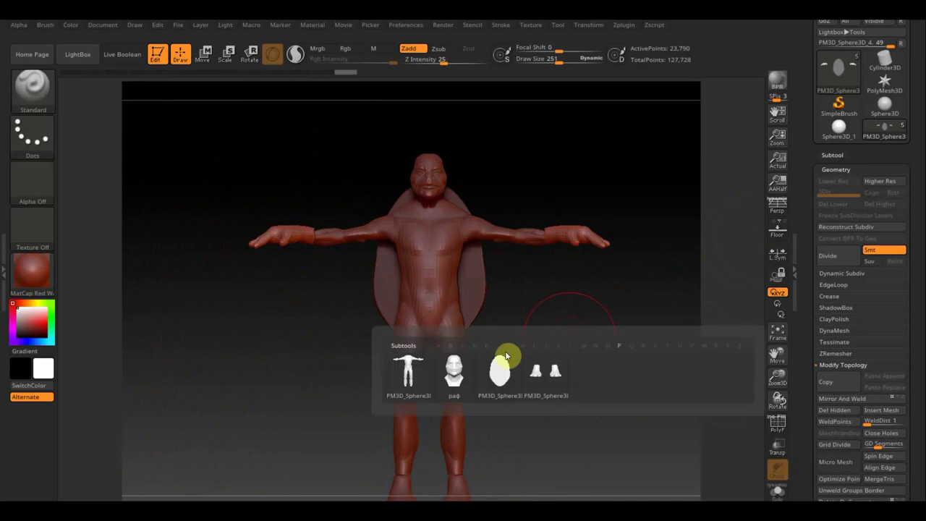
left_click(411, 372)
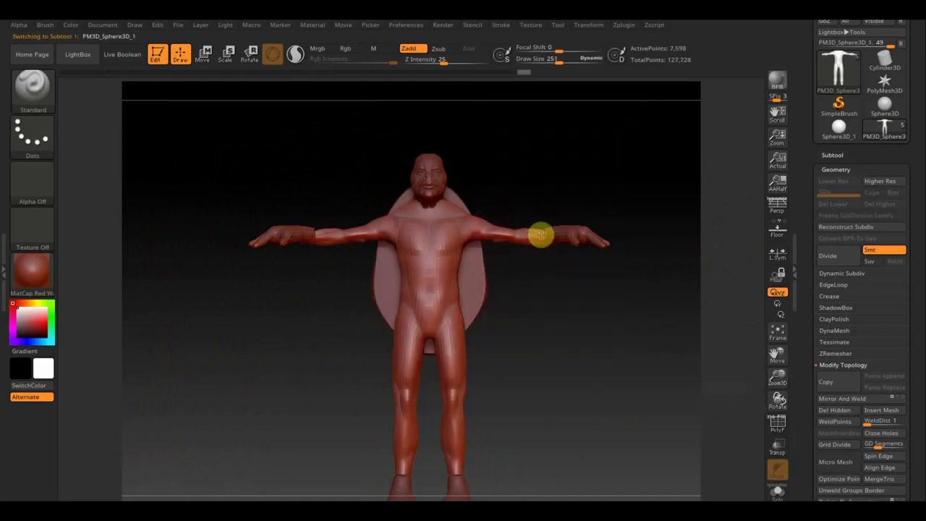
Choose the Move Topologic brush from the brush library for the body
left_click(44, 98)
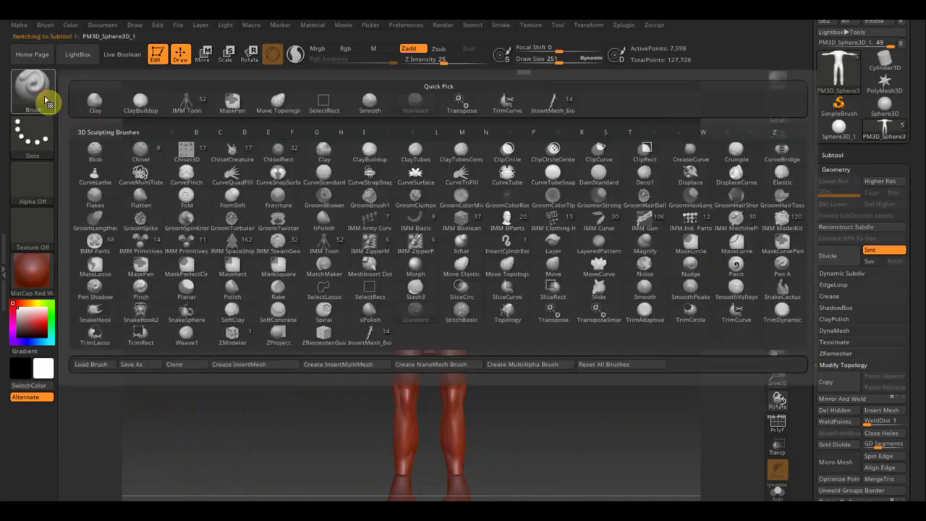
left_click(275, 99)
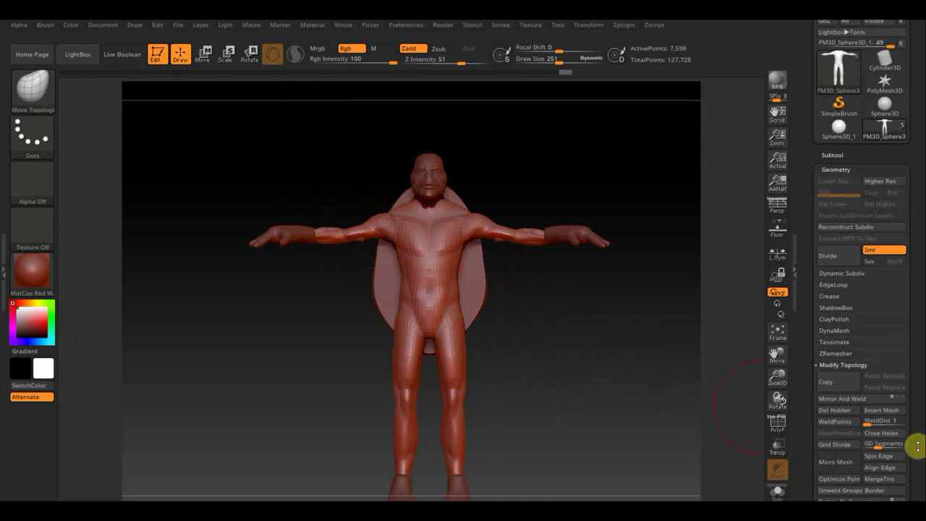
left_click_drag(918, 446, 900, 352)
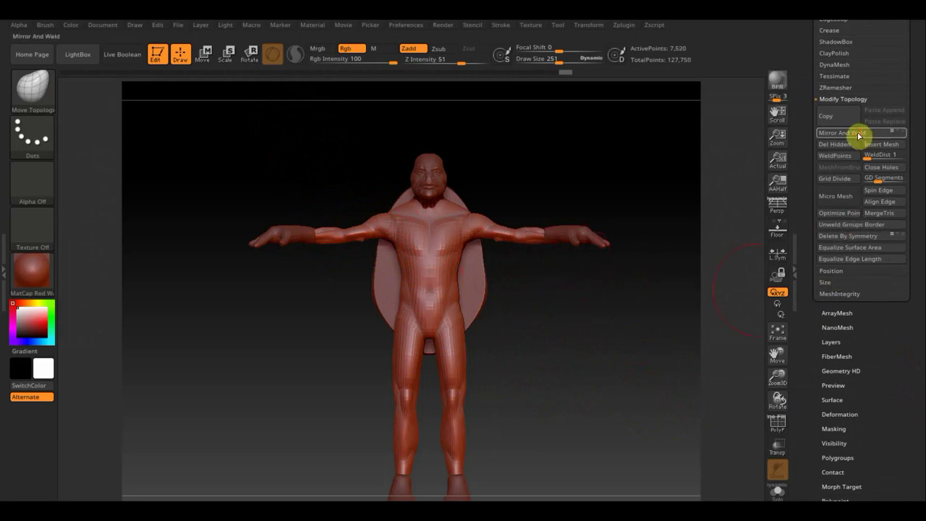
Try an Inflate of 16 on the body in Deformation, then undo it
left_click(839, 414)
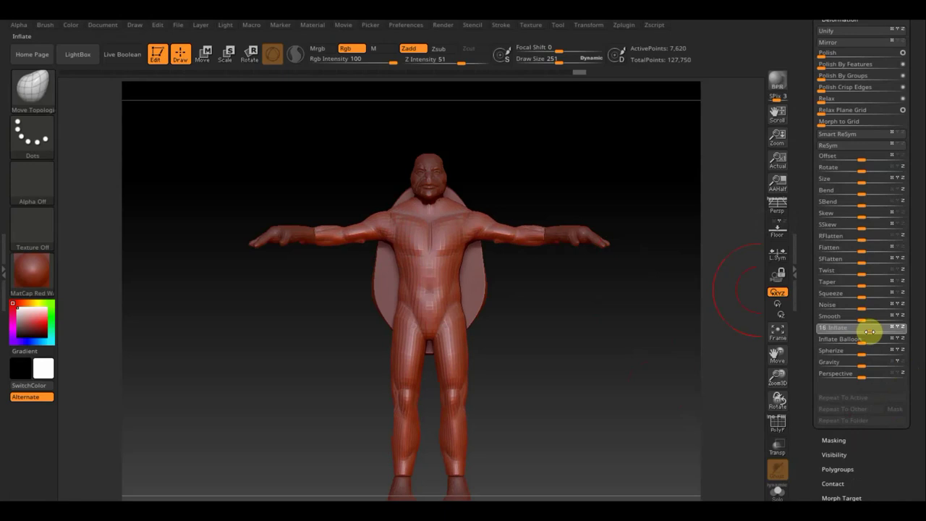
left_click_drag(870, 331, 870, 332)
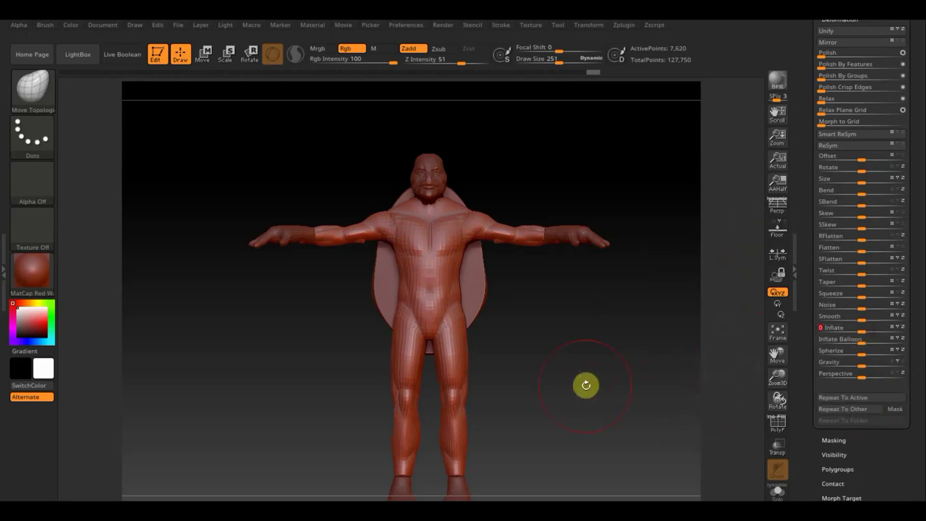
key("ctrl+z")
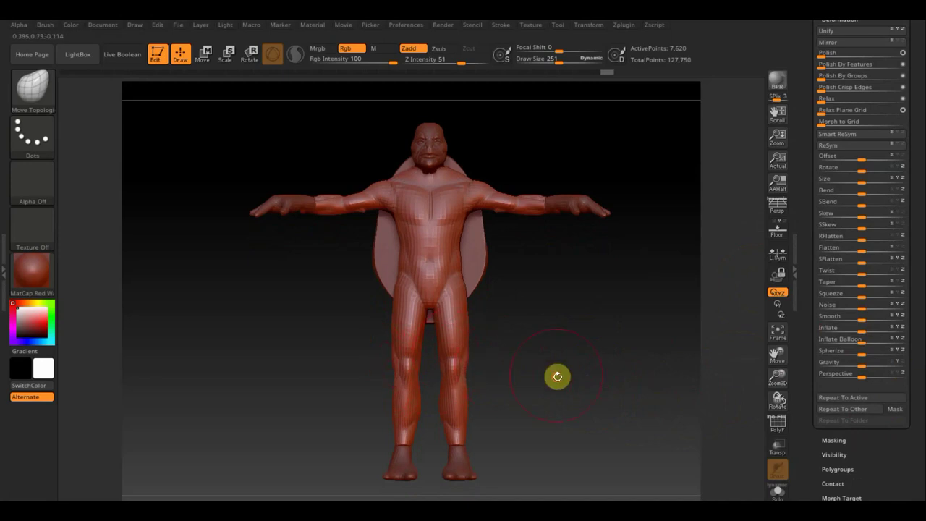
Add a Zadd stroke on the thigh and knee, then inspect the legs from sides and back
left_click_drag(557, 377, 493, 377)
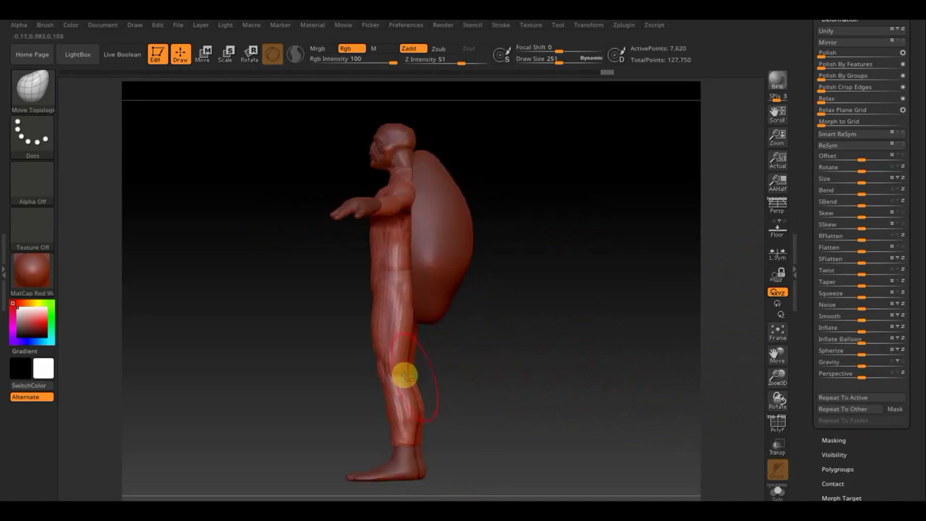
left_click_drag(379, 372, 369, 371)
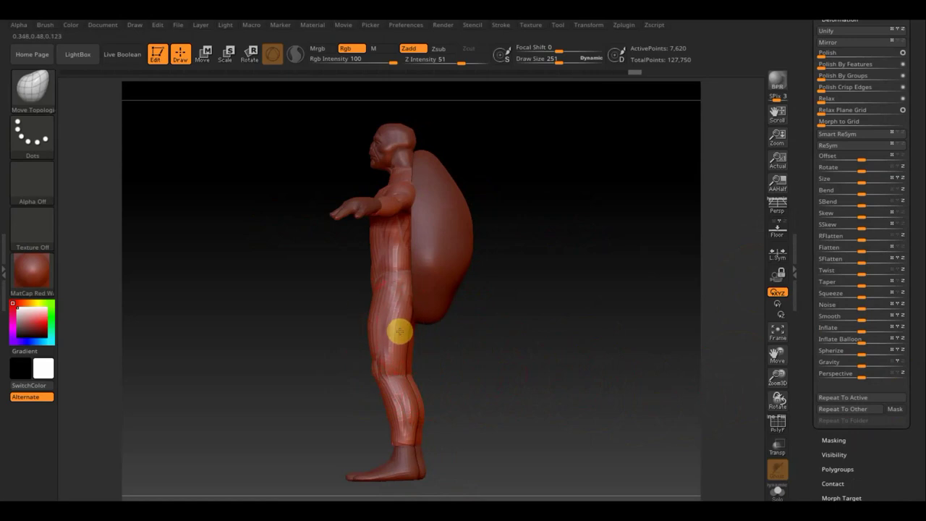
mouse_move(538, 357)
left_mouse_down()
mouse_move(626, 359)
mouse_move(602, 357)
left_mouse_up()
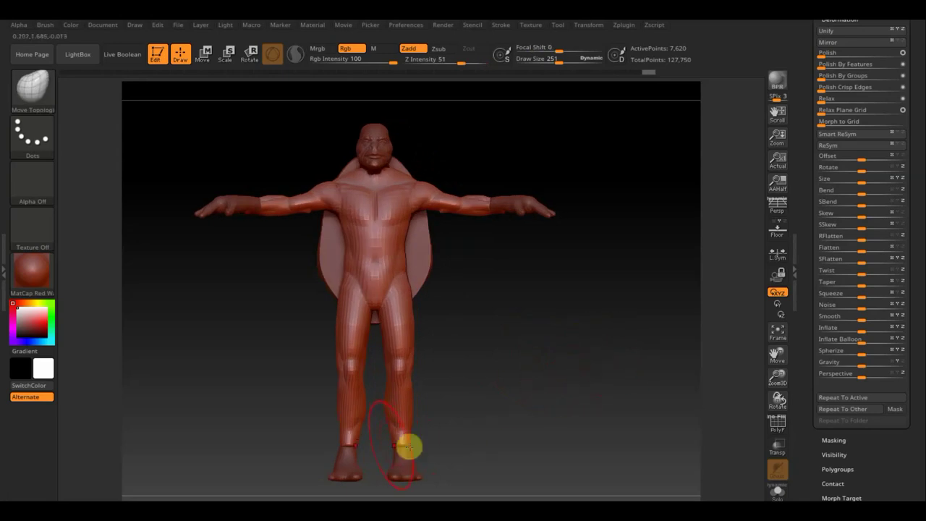
mouse_move(408, 447)
left_mouse_down()
mouse_move(453, 444)
mouse_move(393, 448)
left_mouse_up()
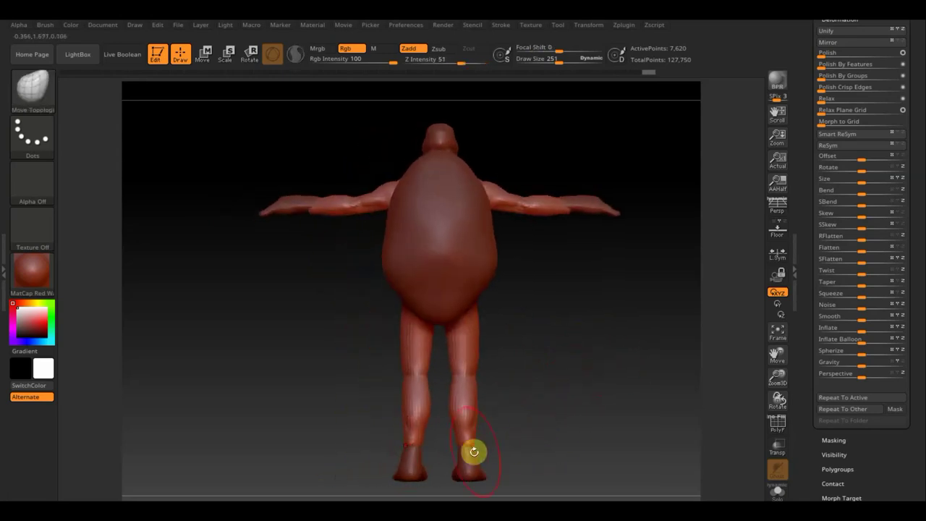
mouse_move(533, 430)
left_mouse_down("alt")
mouse_move(543, 350)
mouse_move(548, 409)
mouse_move(565, 353)
mouse_move(535, 340)
left_mouse_up("alt")
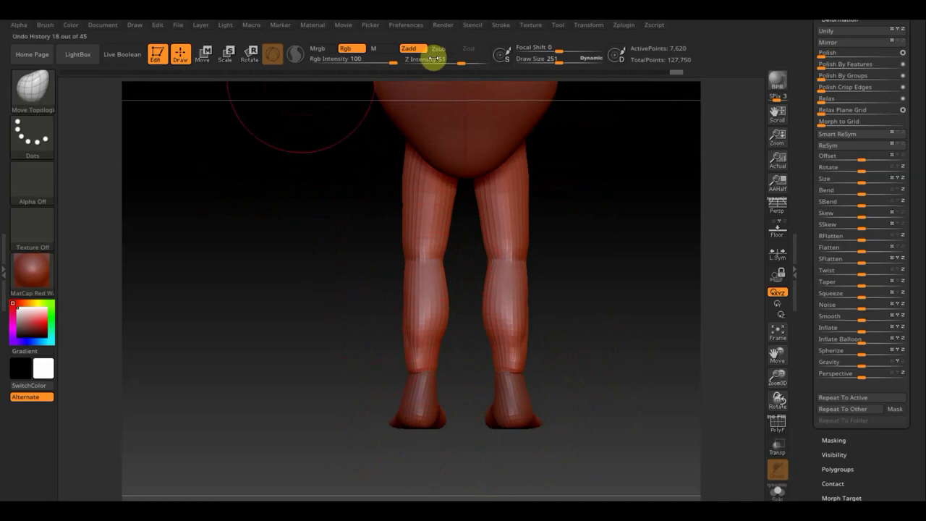
Shrink the brush to about 188 and symmetrically reshape ankles, heels and outer calves
left_click_drag(560, 61, 543, 62)
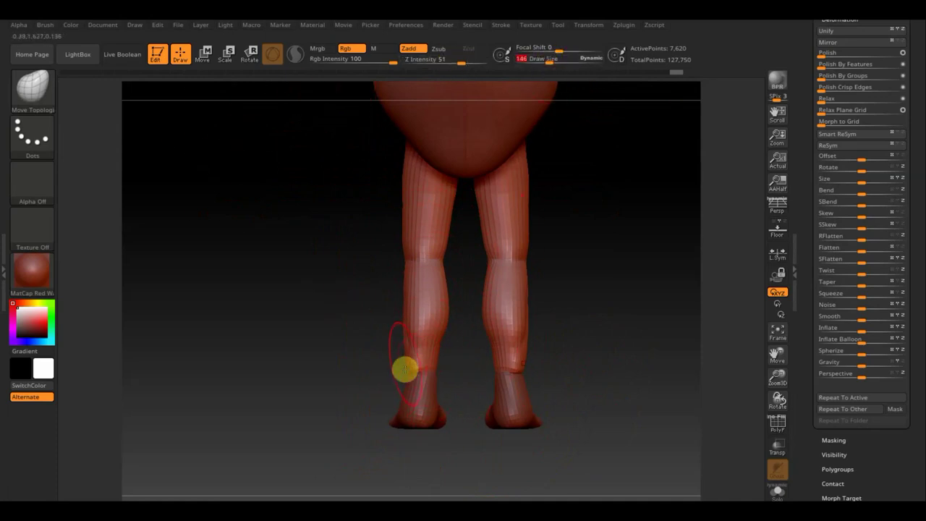
left_click_drag(407, 366, 388, 437)
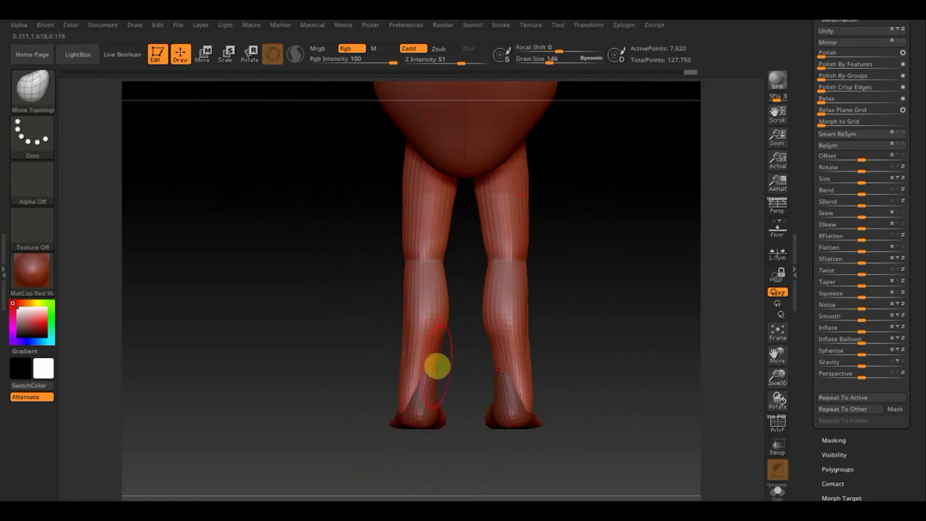
left_click_drag(436, 366, 447, 435)
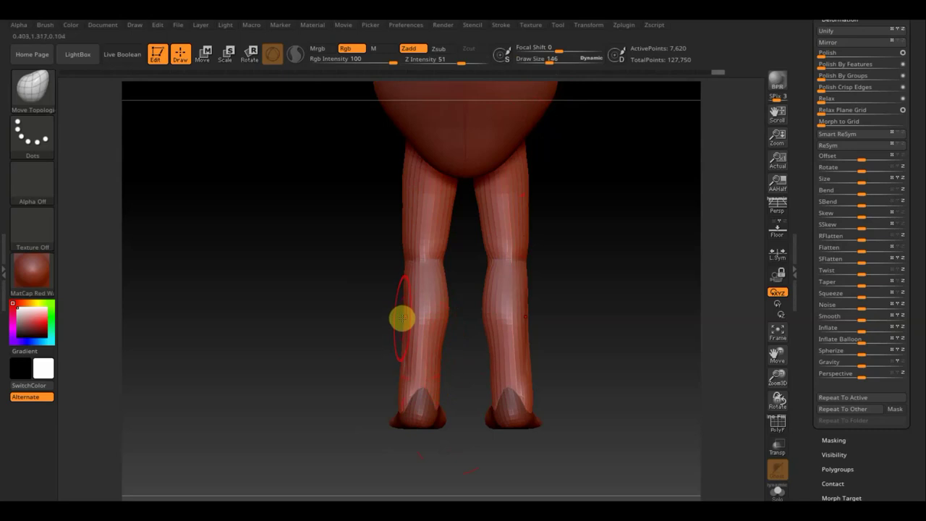
left_click_drag(397, 316, 388, 314)
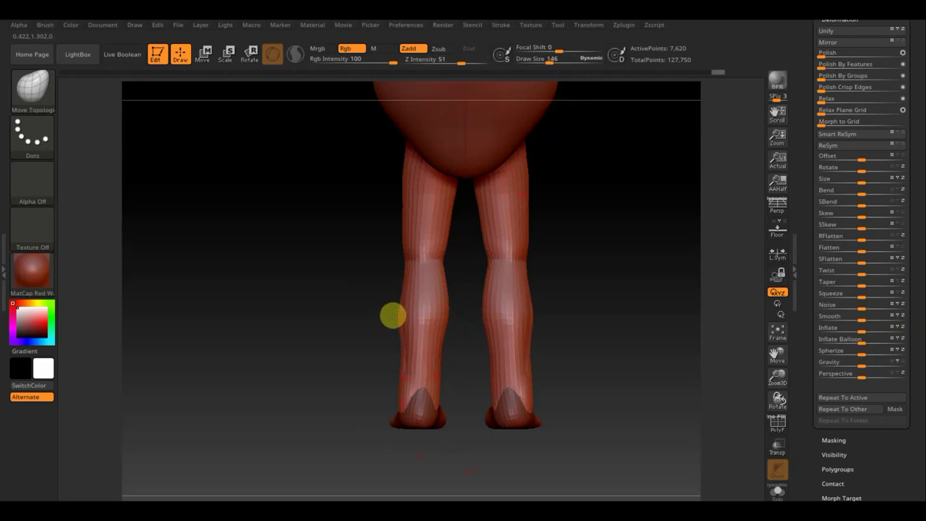
mouse_move(584, 345)
left_mouse_down()
mouse_move(669, 337)
mouse_move(565, 335)
mouse_move(435, 360)
left_mouse_up()
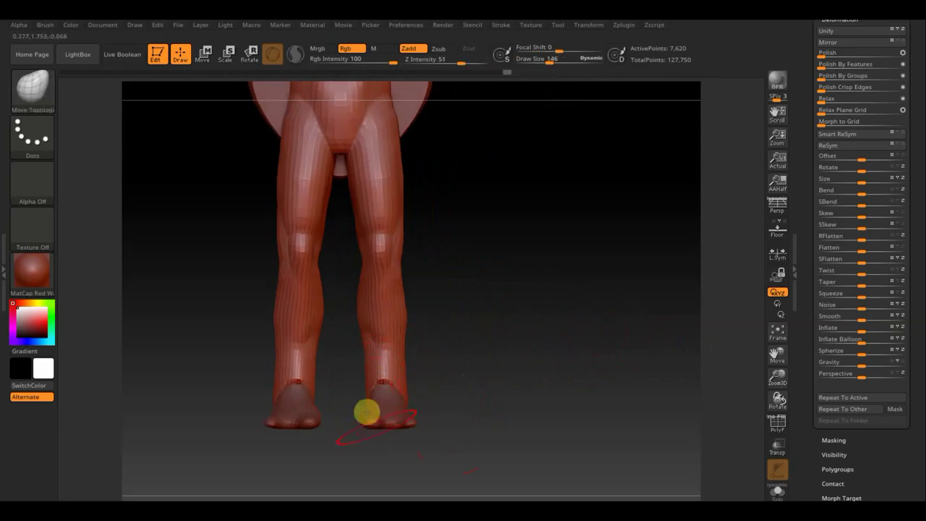
mouse_move(463, 374)
left_mouse_down()
mouse_move(456, 414)
mouse_move(473, 401)
mouse_move(453, 390)
mouse_move(405, 399)
mouse_move(511, 316)
left_mouse_up()
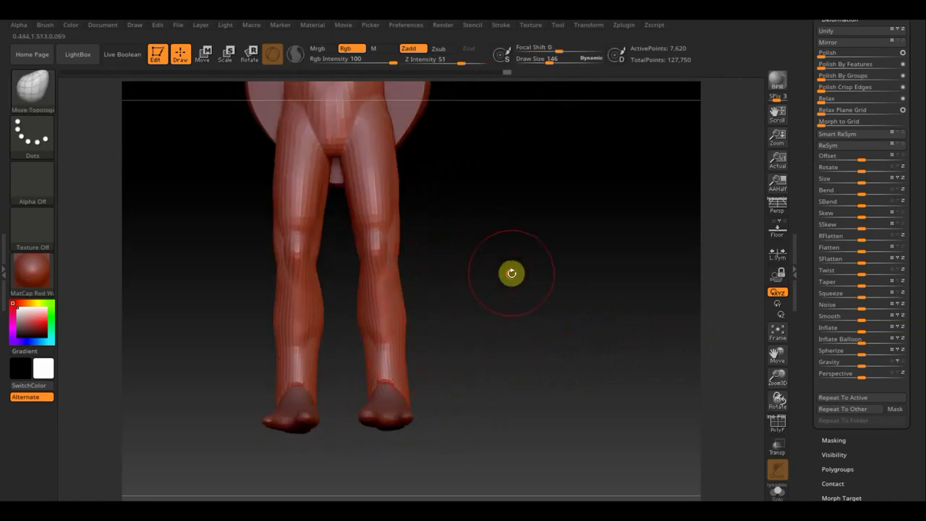
mouse_move(511, 272)
left_mouse_down("alt")
mouse_move(554, 326)
mouse_move(545, 251)
mouse_move(542, 269)
left_mouse_up("alt")
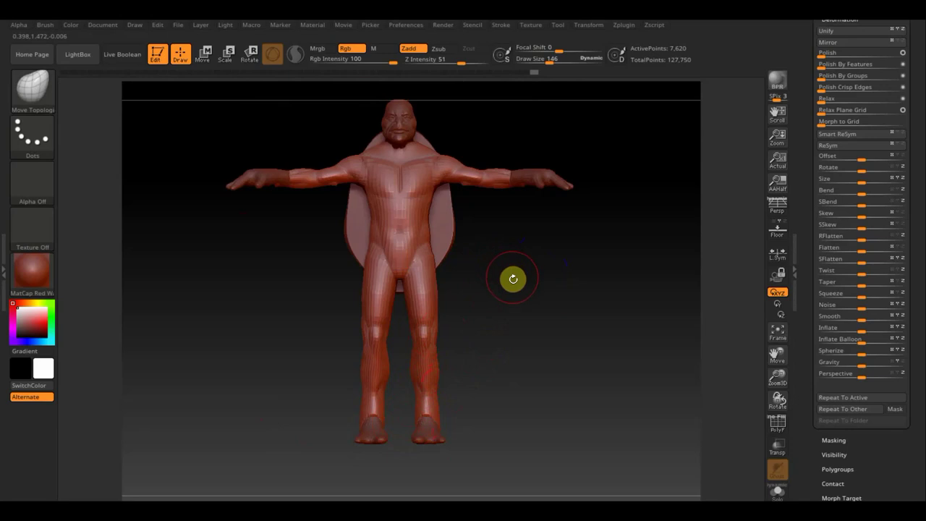
left_click_drag(514, 287, 511, 348)
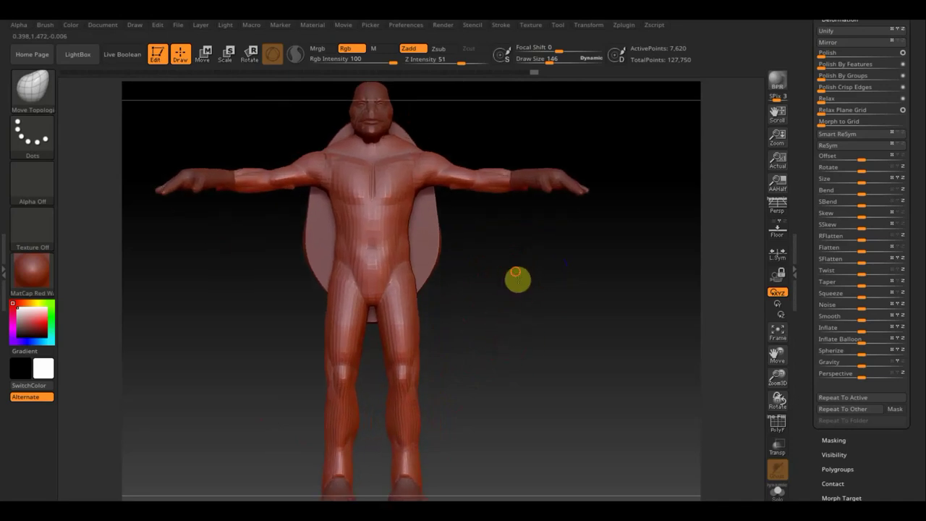
mouse_move(517, 277)
left_mouse_down()
mouse_move(549, 315)
mouse_move(535, 295)
left_mouse_up()
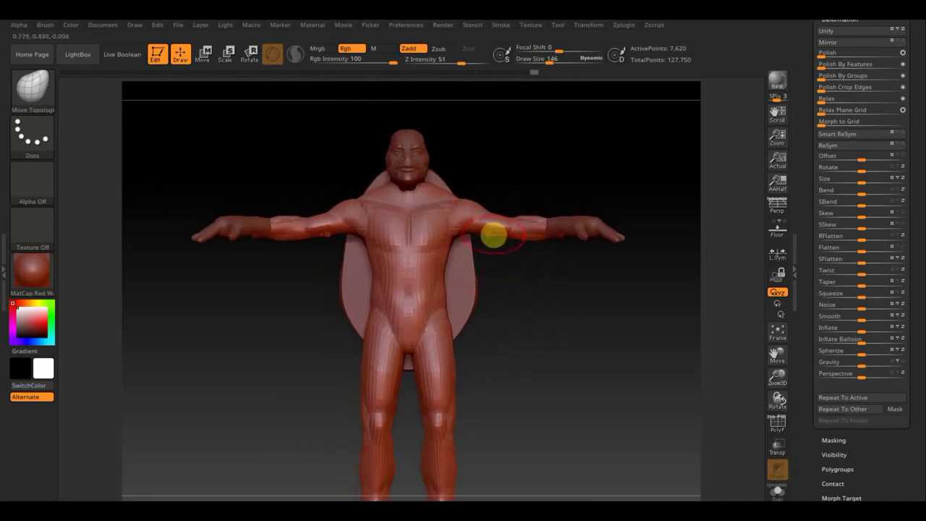
key("shift")
key("shift")
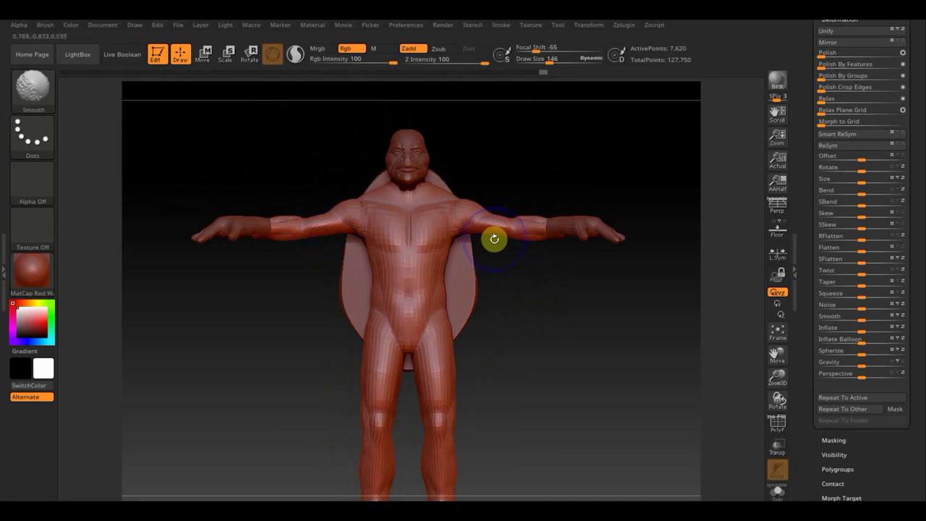
mouse_move(599, 334)
left_mouse_down()
mouse_move(461, 341)
mouse_move(525, 338)
mouse_move(529, 304)
mouse_move(517, 310)
left_mouse_up()
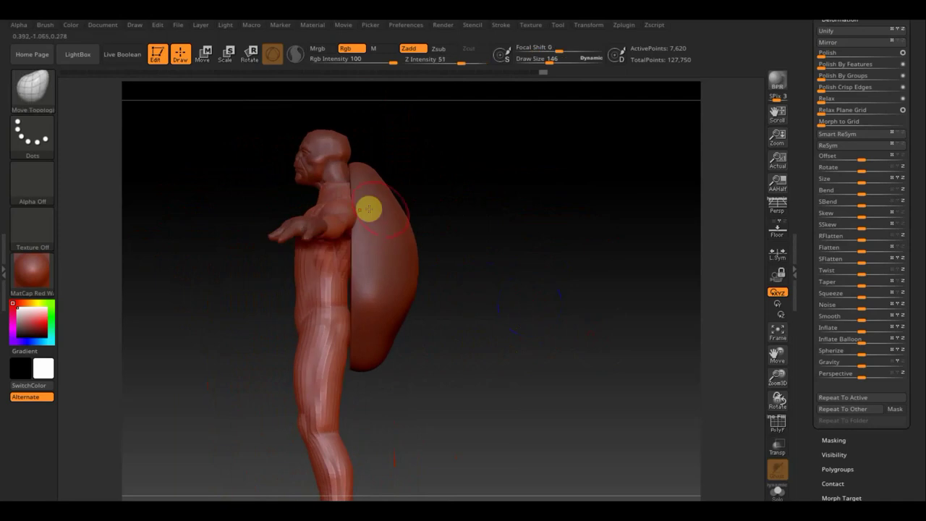
mouse_move(467, 253)
left_mouse_down()
mouse_move(469, 275)
mouse_move(490, 238)
left_mouse_up()
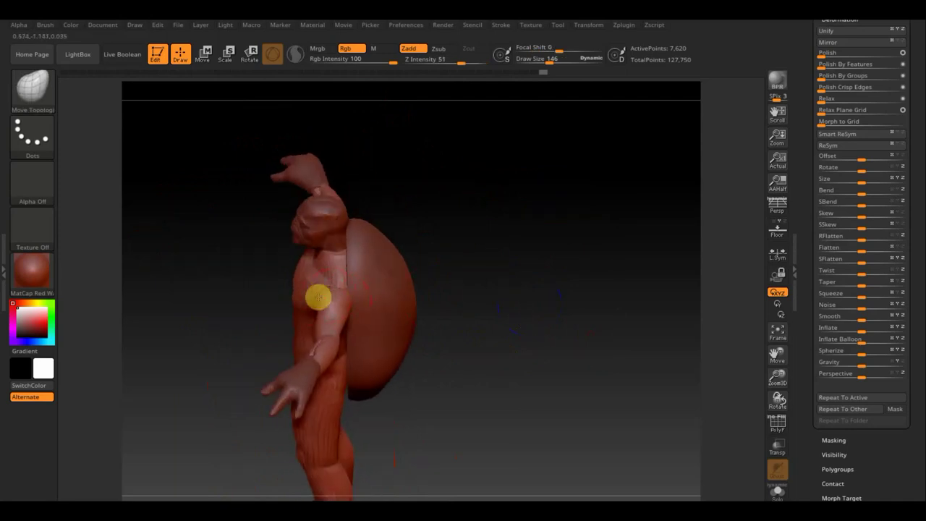
mouse_move(455, 258)
left_mouse_down()
mouse_move(459, 198)
mouse_move(456, 219)
mouse_move(427, 249)
left_mouse_up()
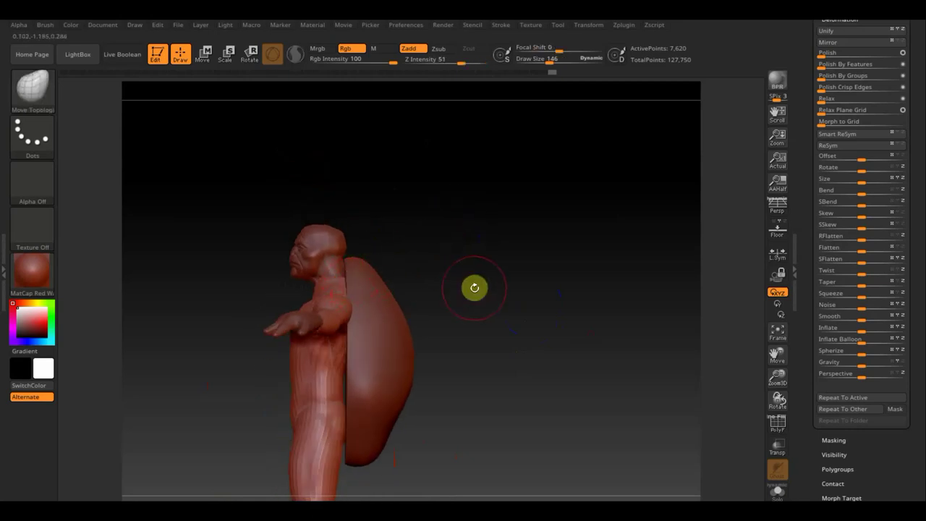
left_click_drag(474, 288, 514, 196, "alt")
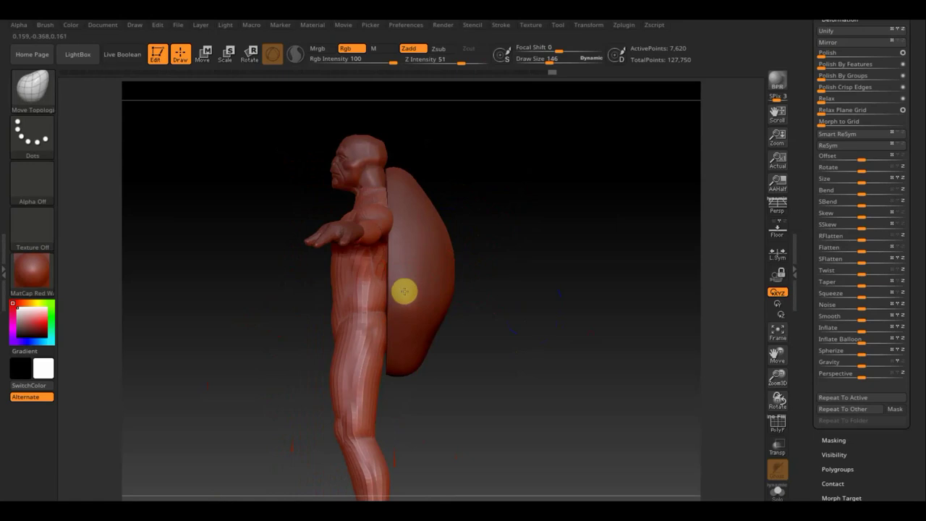
left_click_drag(384, 270, 384, 293)
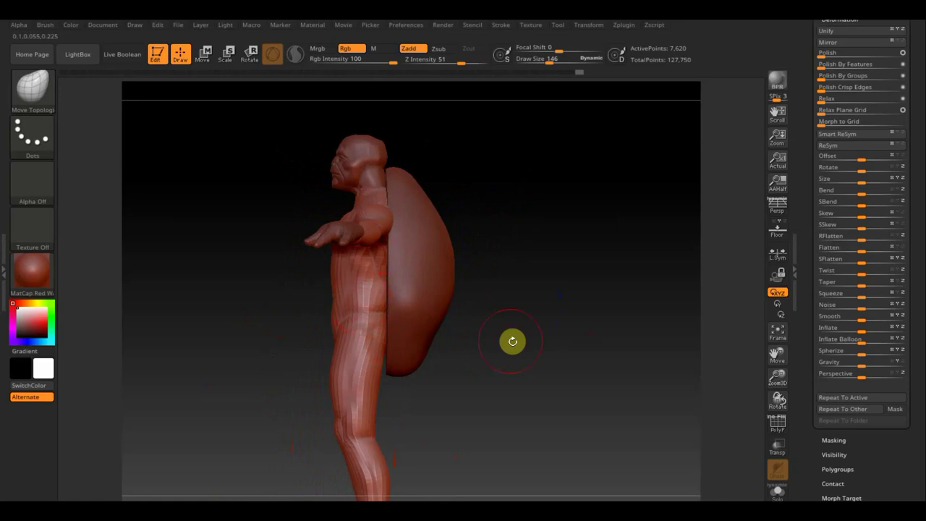
left_click_drag(562, 343, 507, 354, "shift")
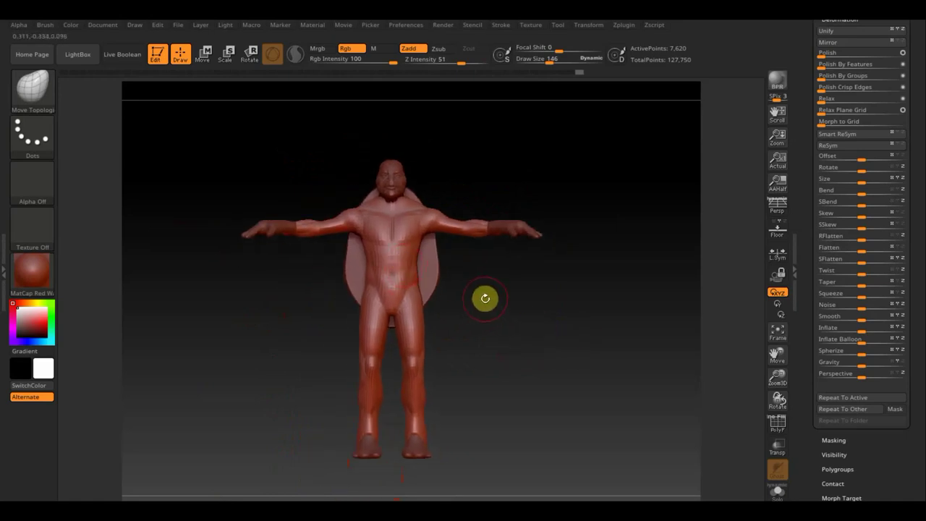
left_click_drag(481, 299, 549, 296, "alt")
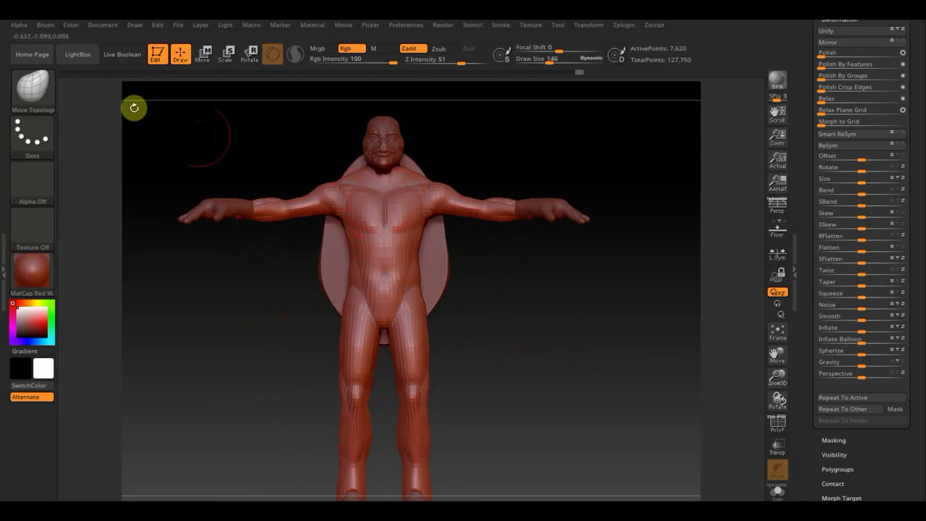
Use ClayBuildup at Draw Size 69 and Z Intensity 2 to add faint strokes over the chest
left_click(40, 94)
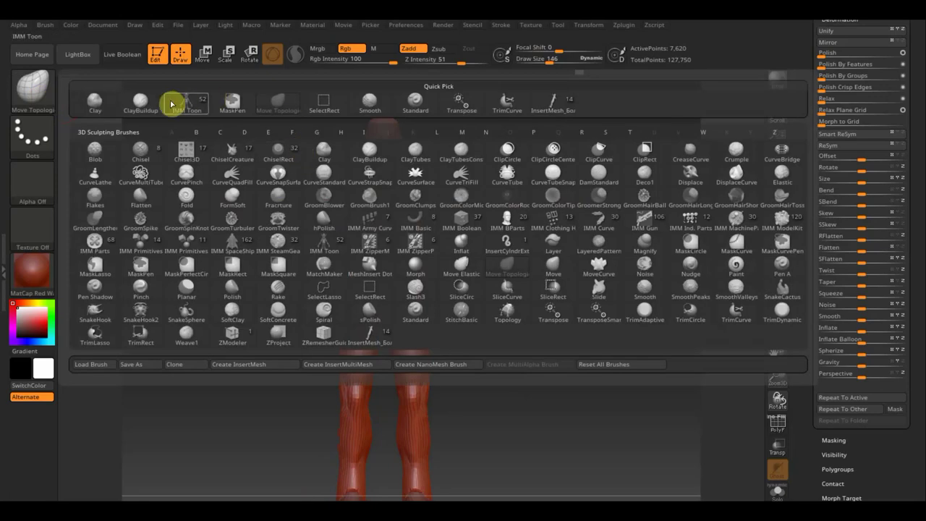
left_click(143, 101)
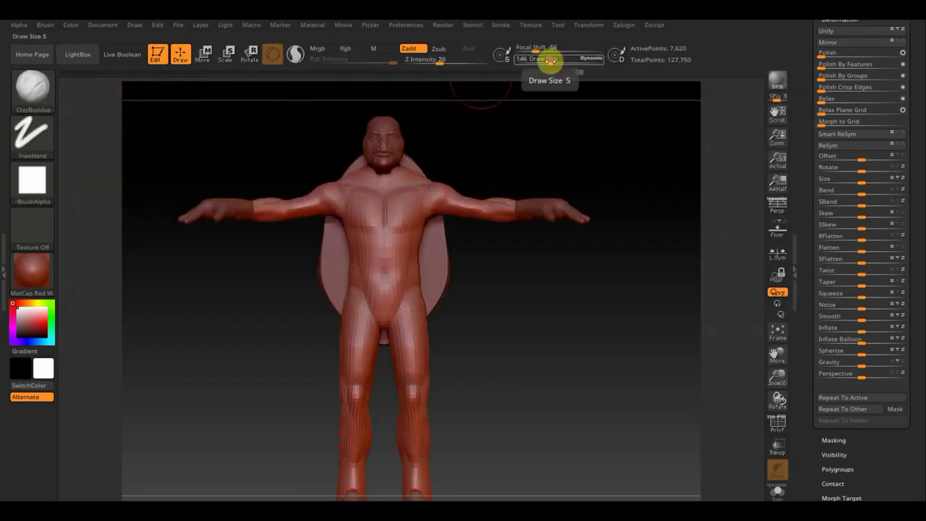
left_click_drag(551, 61, 536, 62)
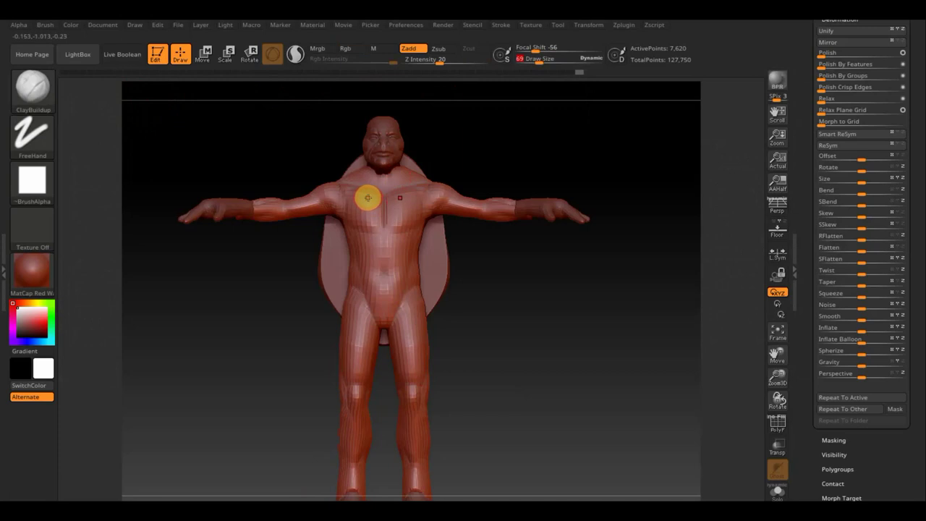
left_click_drag(369, 198, 372, 188)
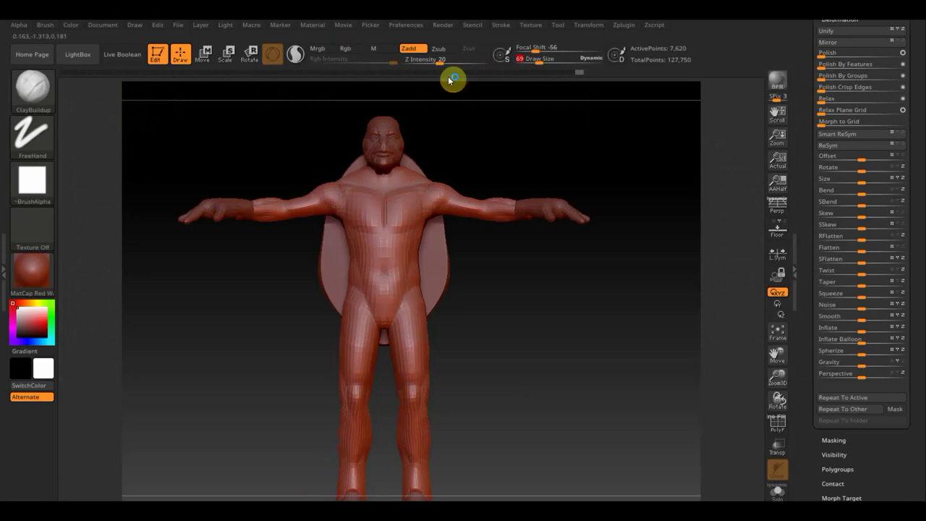
left_click_drag(434, 59, 424, 66)
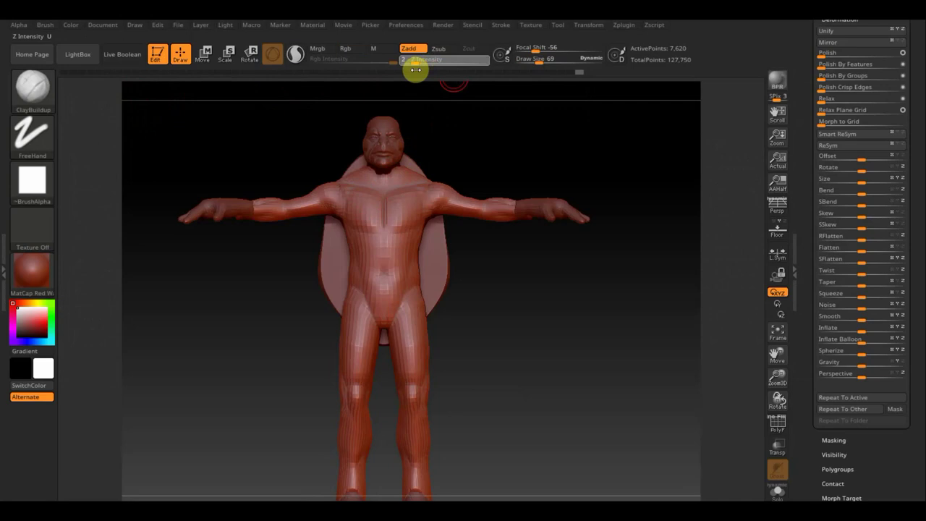
left_click_drag(416, 70, 413, 78)
mouse_move(373, 188)
left_mouse_down()
mouse_move(355, 207)
mouse_move(365, 213)
left_mouse_up()
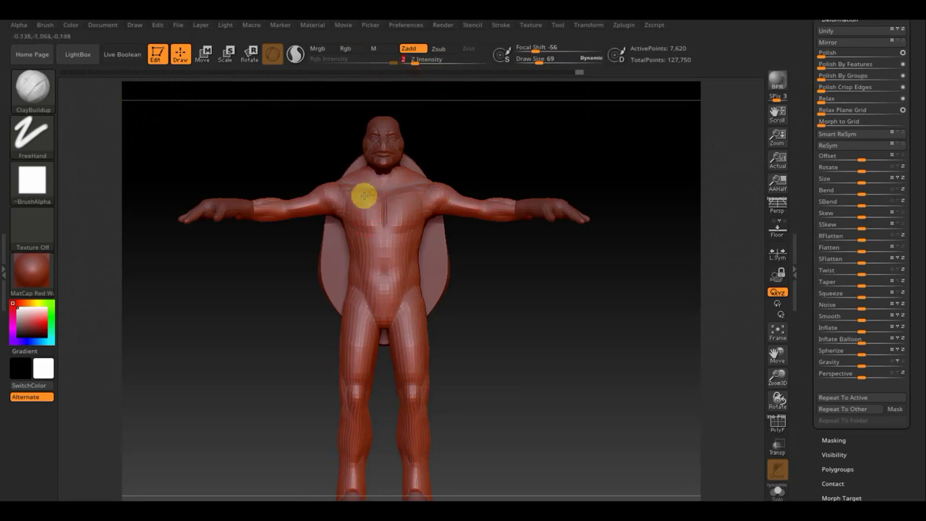
mouse_move(375, 185)
left_mouse_down()
mouse_move(357, 212)
mouse_move(376, 218)
left_mouse_up()
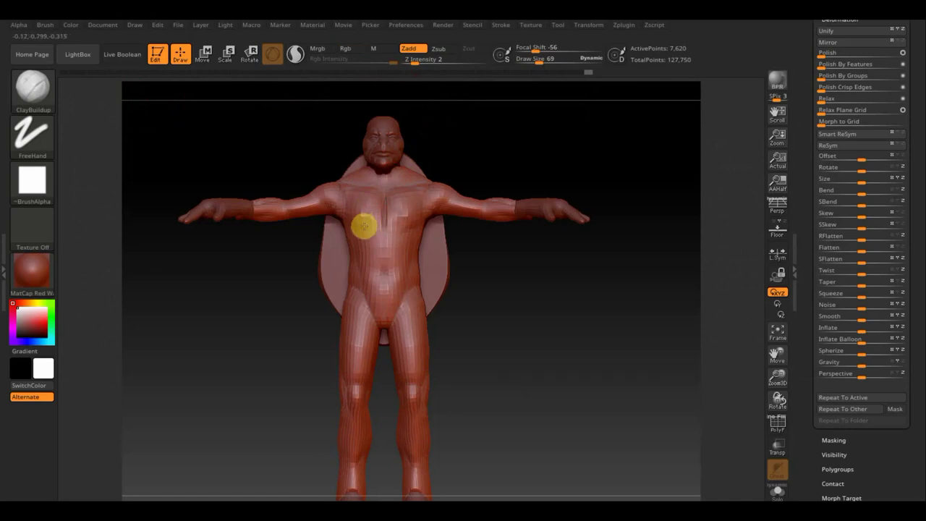
DynaMesh the whole figure at resolution 312 from the Geometry settings
left_click(749, 346, "shift")
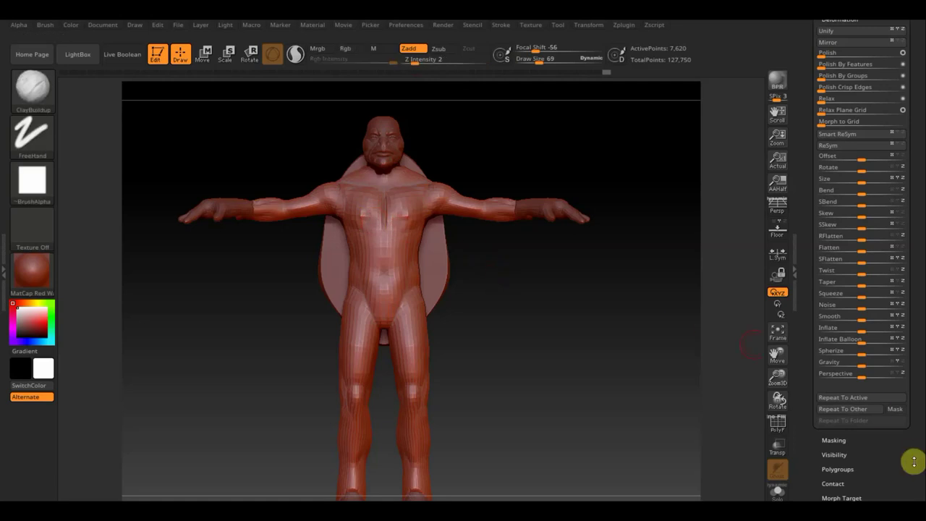
scroll(918, 173, "up", 3)
scroll(897, 137, "up", 2)
scroll(885, 116, "up", 2)
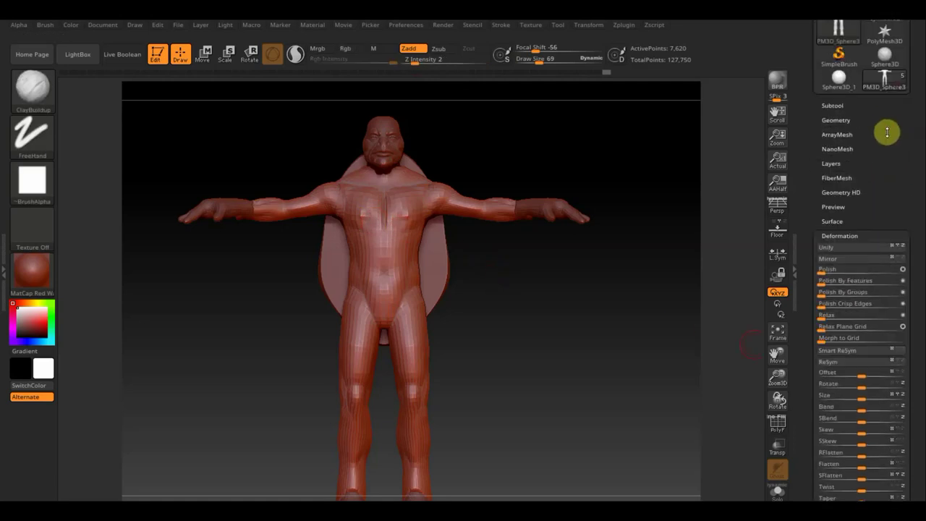
left_click(840, 121)
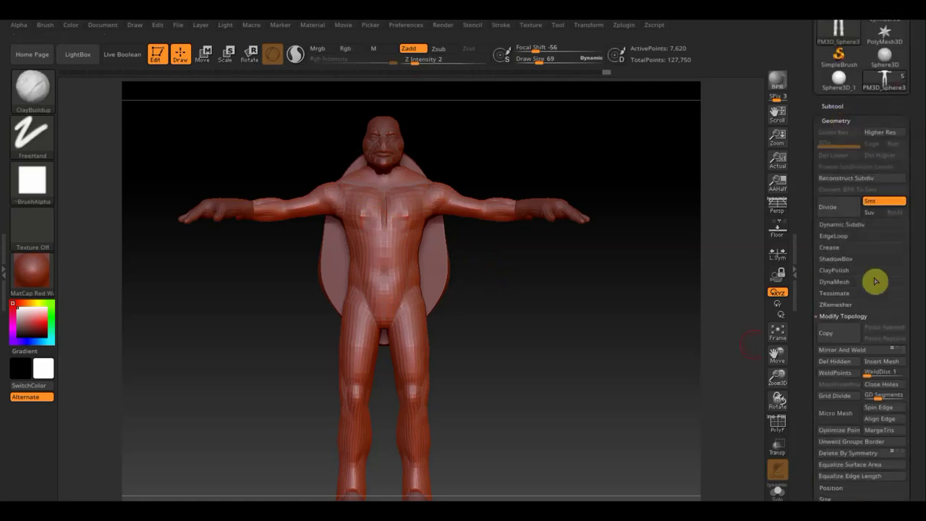
left_click(836, 282)
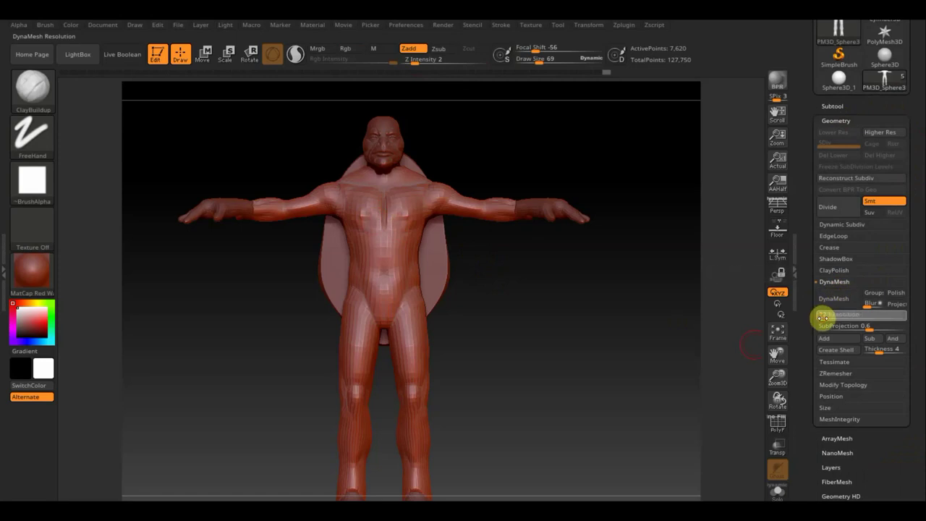
left_click(833, 299)
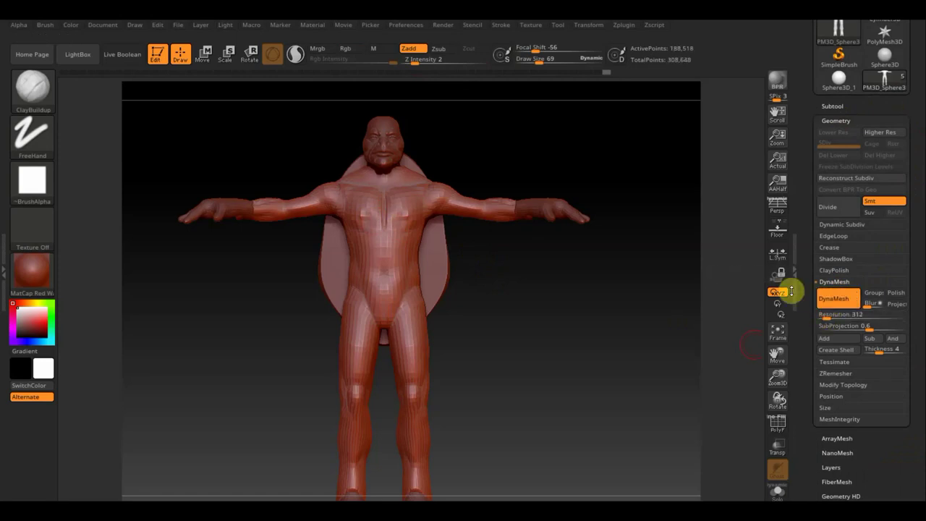
Smooth the chest surface, then add a ClayBuildup stroke on the chest
key("shift")
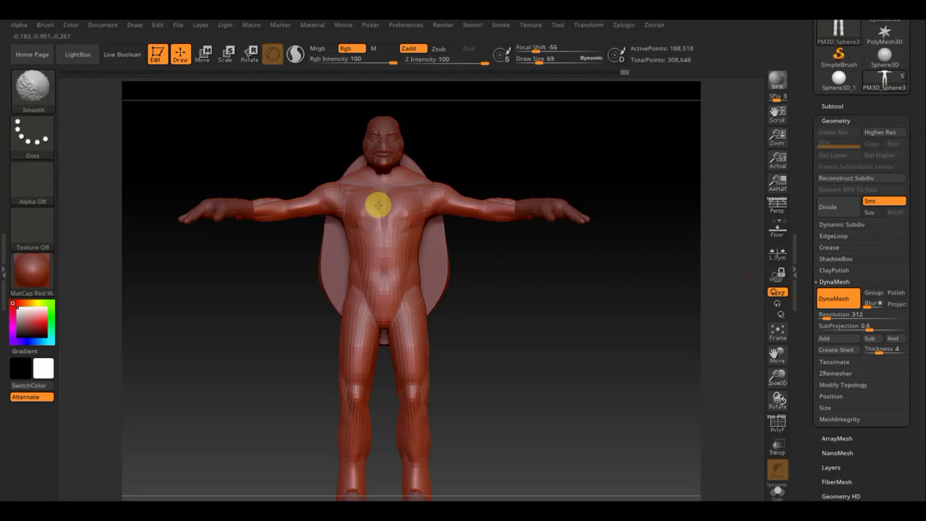
mouse_move(363, 224)
left_mouse_down("shift")
mouse_move(346, 210)
mouse_move(368, 193)
left_mouse_up("shift")
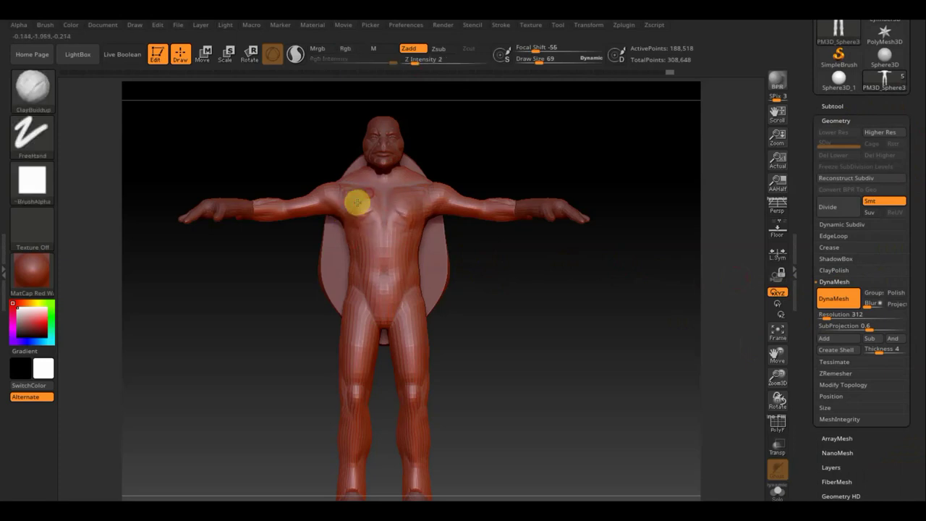
left_click_drag(375, 263, 360, 237)
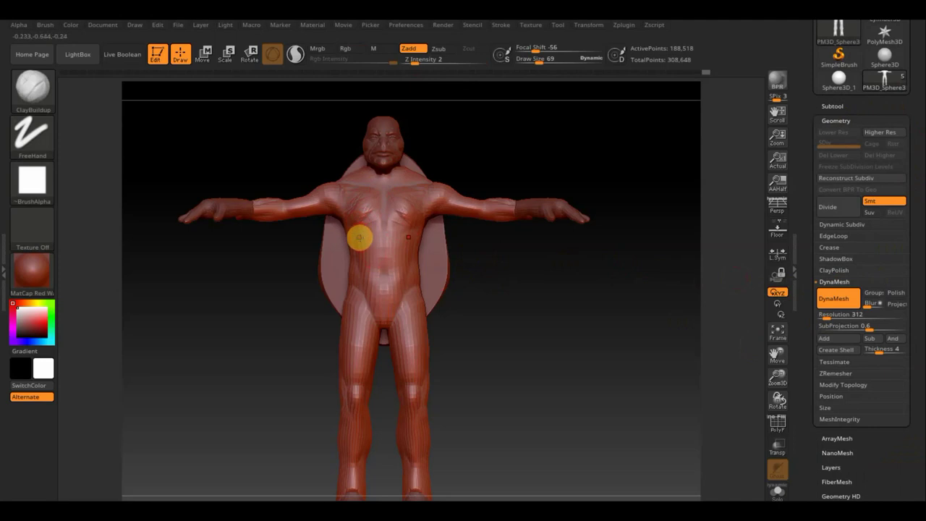
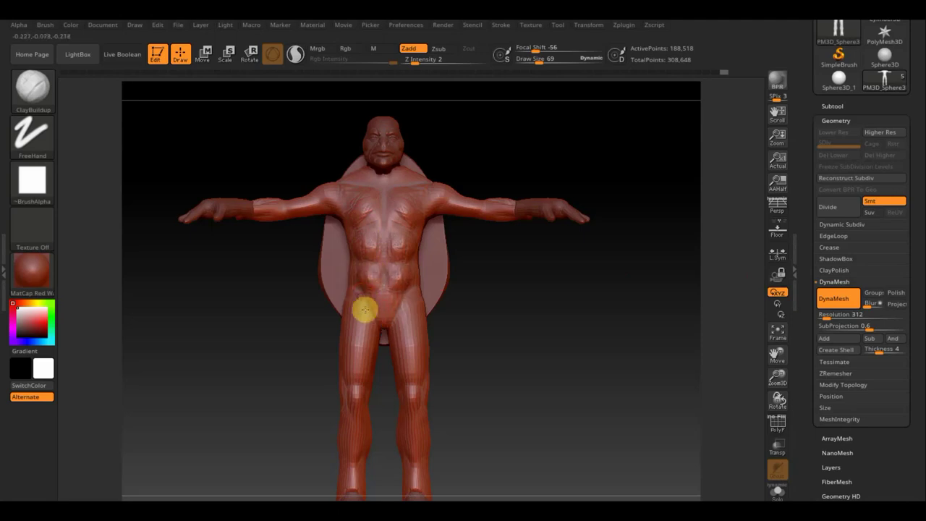
Reshape the lower abdomen and groin, then ready an enlarged Move Topological brush
left_click_drag(364, 311, 376, 320)
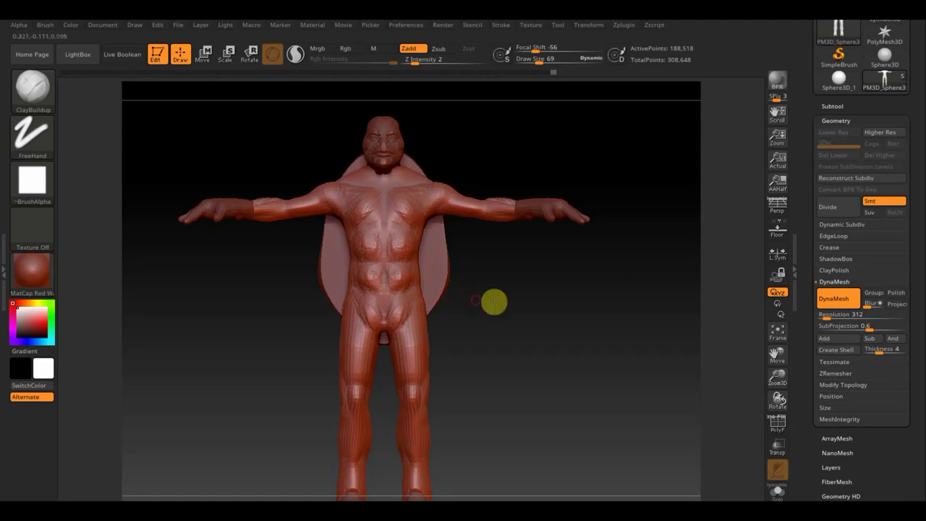
mouse_move(494, 302)
left_mouse_down()
mouse_move(538, 301)
mouse_move(490, 306)
mouse_move(515, 309)
mouse_move(502, 314)
left_mouse_up()
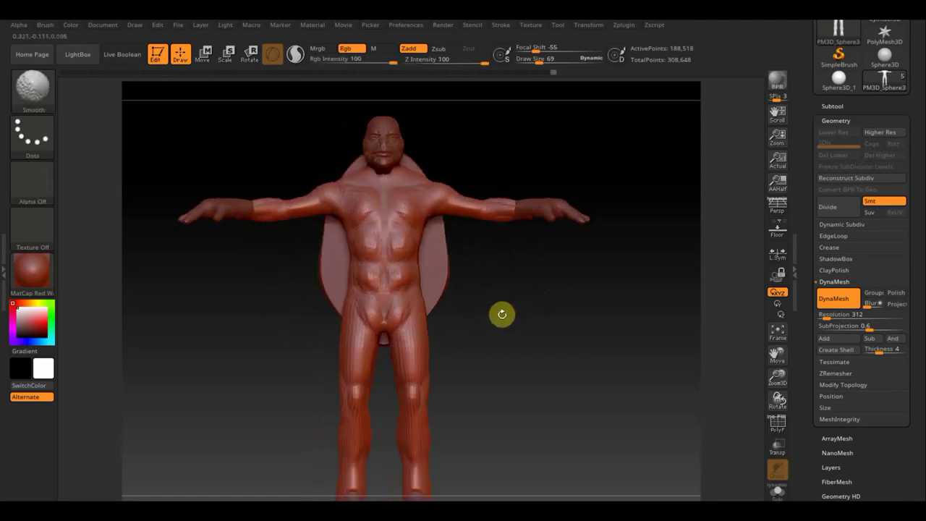
left_click(43, 93)
left_click(278, 99)
left_click_drag(539, 59, 561, 65)
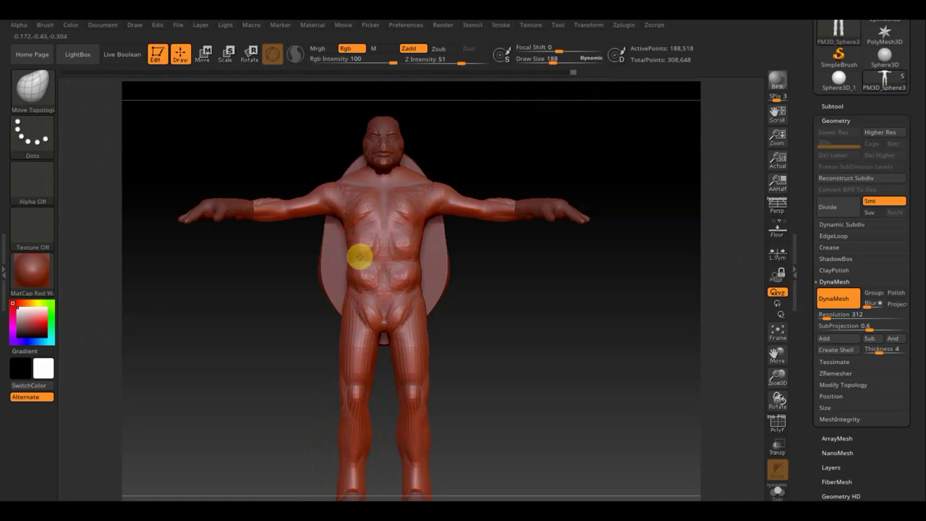
Press the brush onto the chest, then smooth the chest and belly from a frontal view
left_click(374, 192)
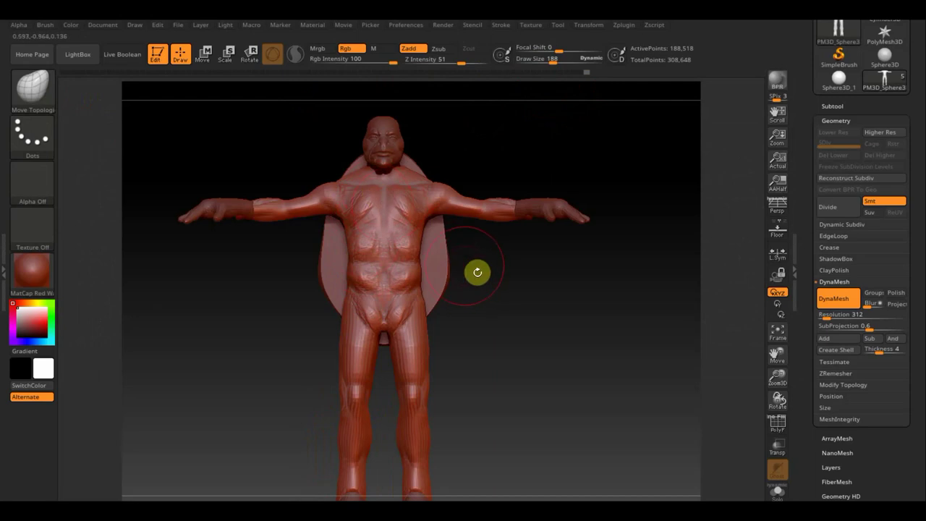
mouse_move(477, 272)
left_mouse_down()
mouse_move(482, 302)
mouse_move(488, 287)
mouse_move(446, 240)
left_mouse_up()
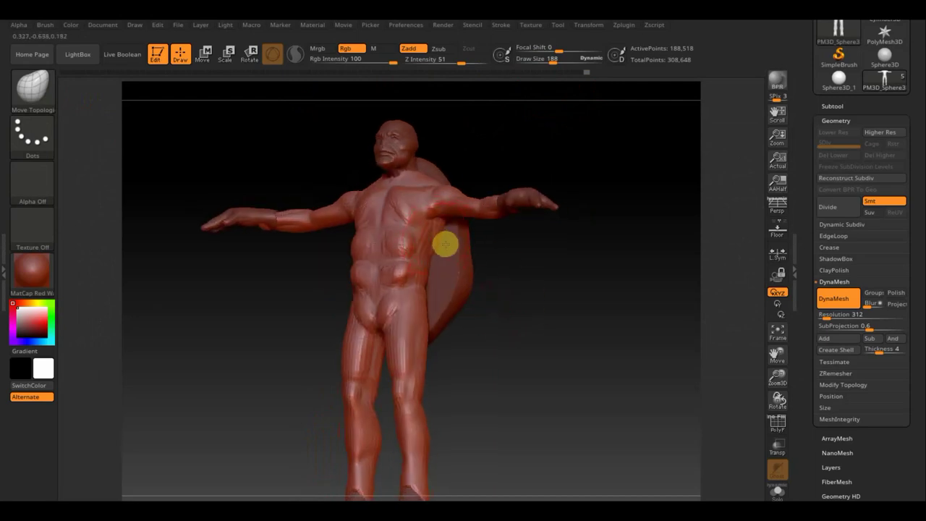
left_click_drag(507, 276, 540, 285)
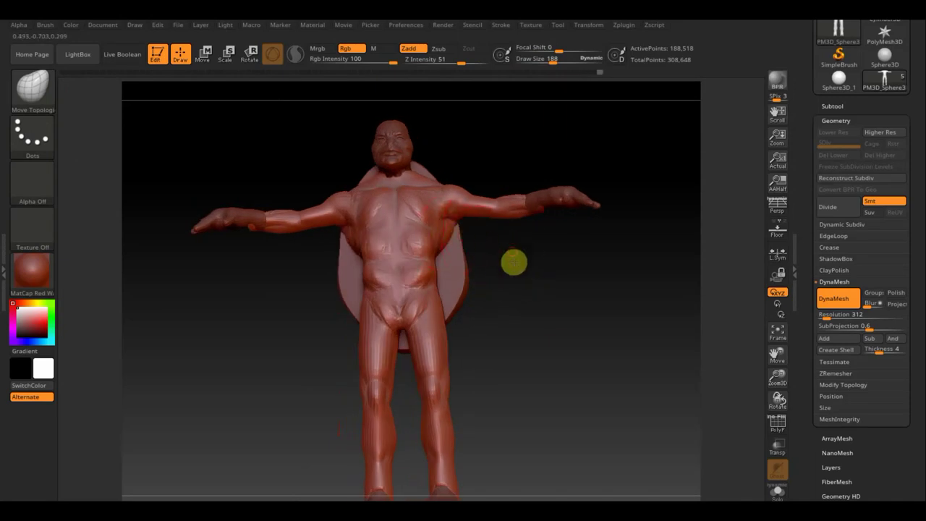
left_click_drag(512, 263, 517, 293, "shift")
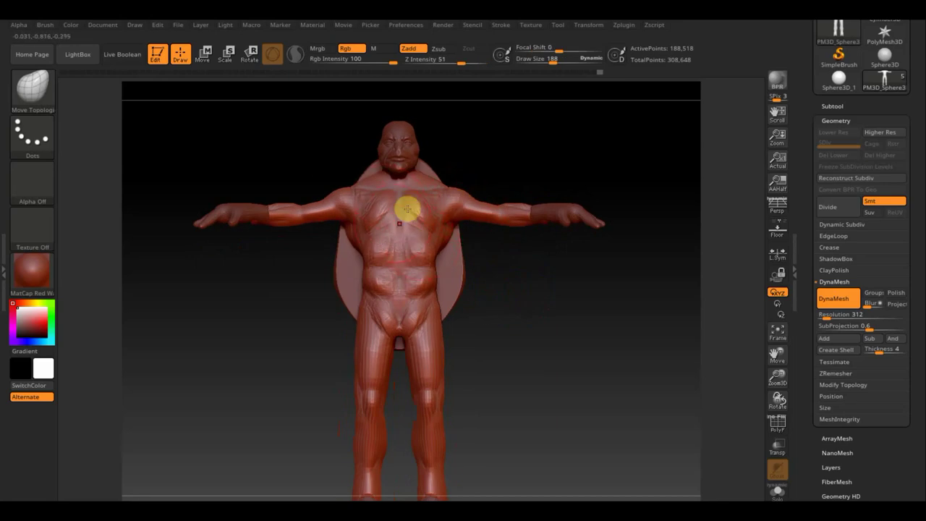
mouse_move(372, 223)
left_mouse_down("shift")
mouse_move(384, 224)
mouse_move(396, 302)
left_mouse_up("shift")
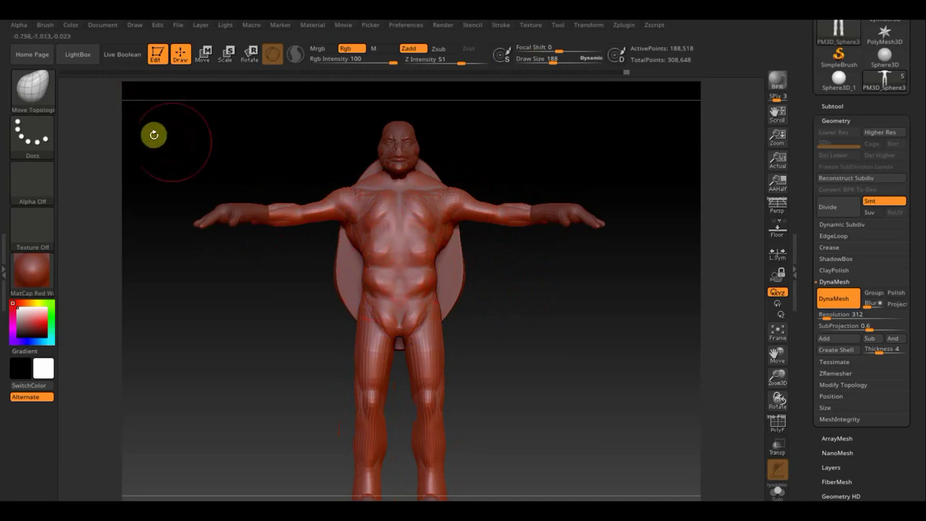
Return to ClayBuildup at Draw Size 86 and dab clay onto the sternum
left_click(34, 95)
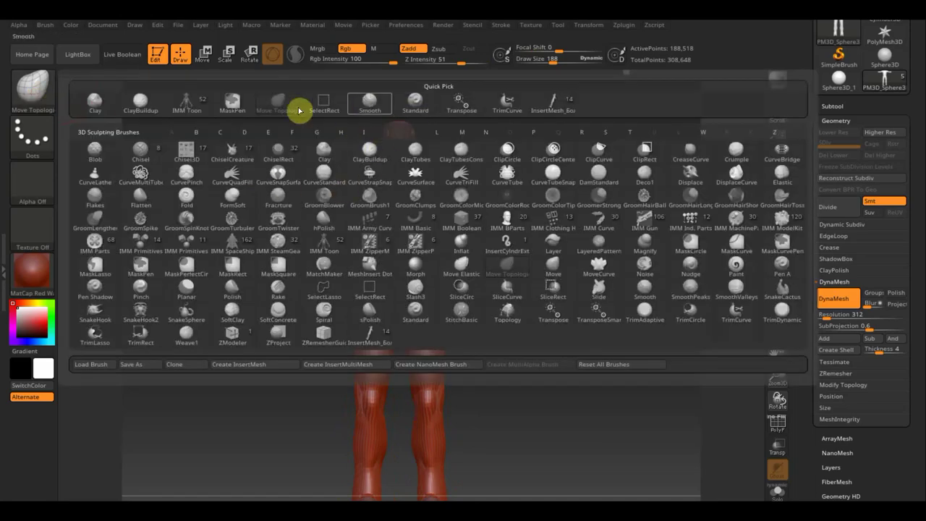
left_click(140, 103)
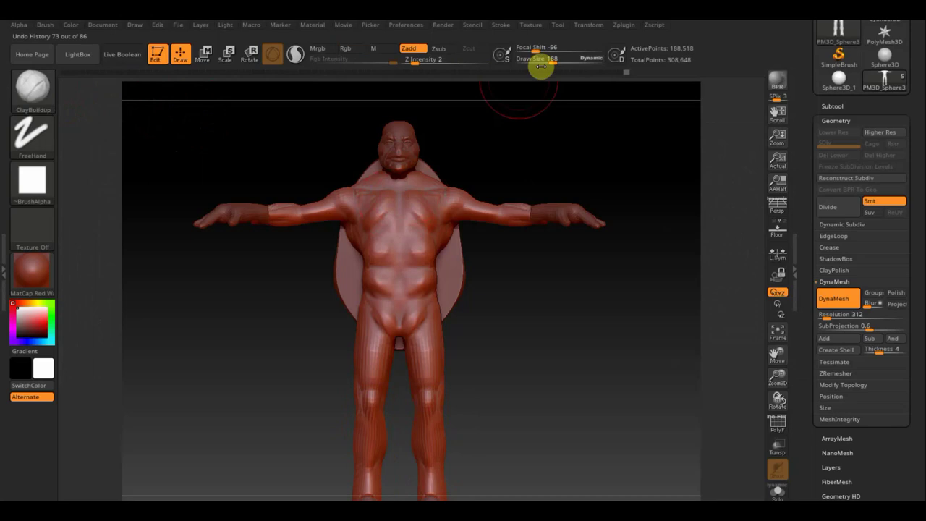
left_click_drag(541, 62, 541, 62)
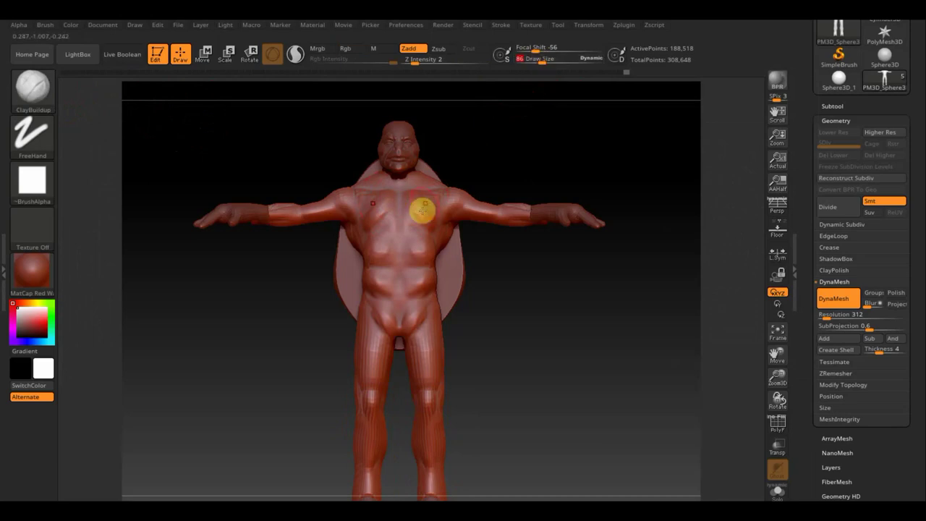
mouse_move(498, 272)
left_mouse_down("alt")
mouse_move(498, 262)
mouse_move(523, 334)
mouse_move(533, 304)
mouse_move(434, 213)
mouse_move(456, 230)
mouse_move(439, 191)
mouse_move(462, 203)
mouse_move(470, 229)
left_mouse_up("alt")
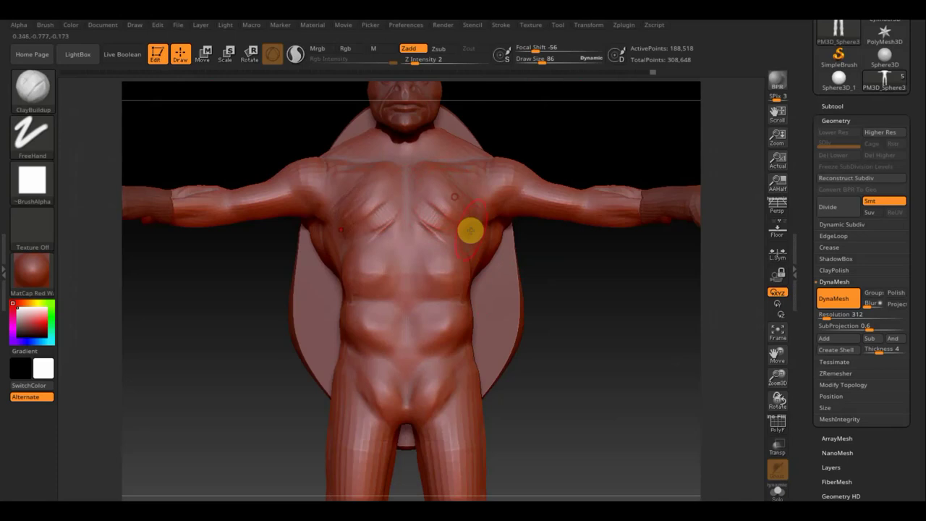
left_click(423, 184)
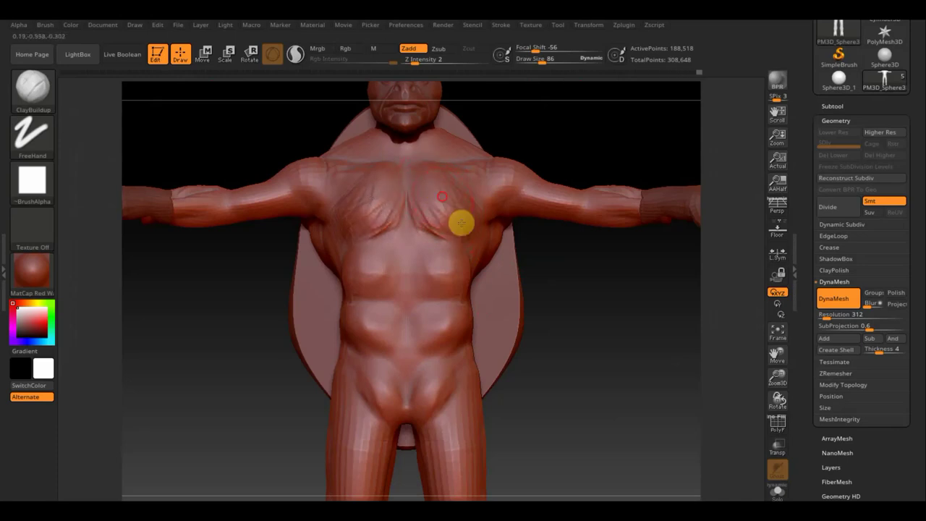
Smooth the right pectoral, crease the sternum, and build up then smooth the chest
key("shift")
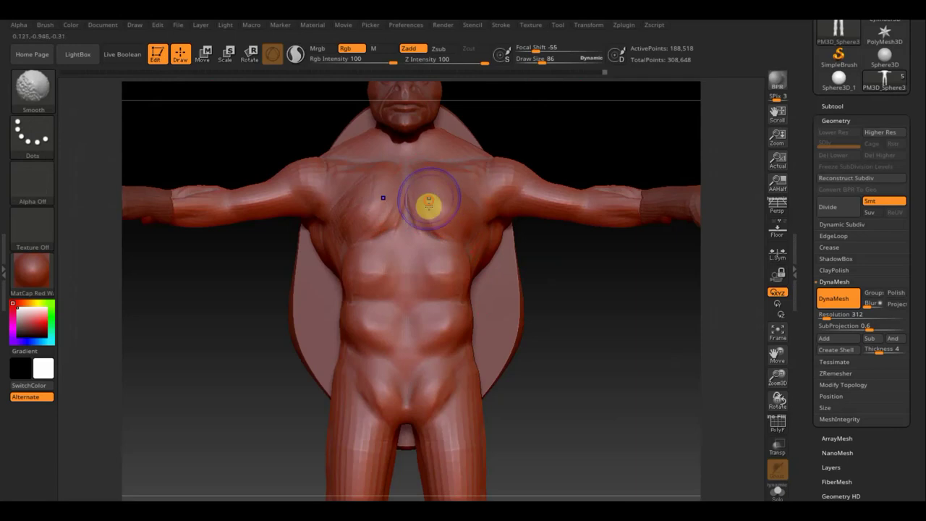
left_click_drag(474, 222, 459, 285, "shift")
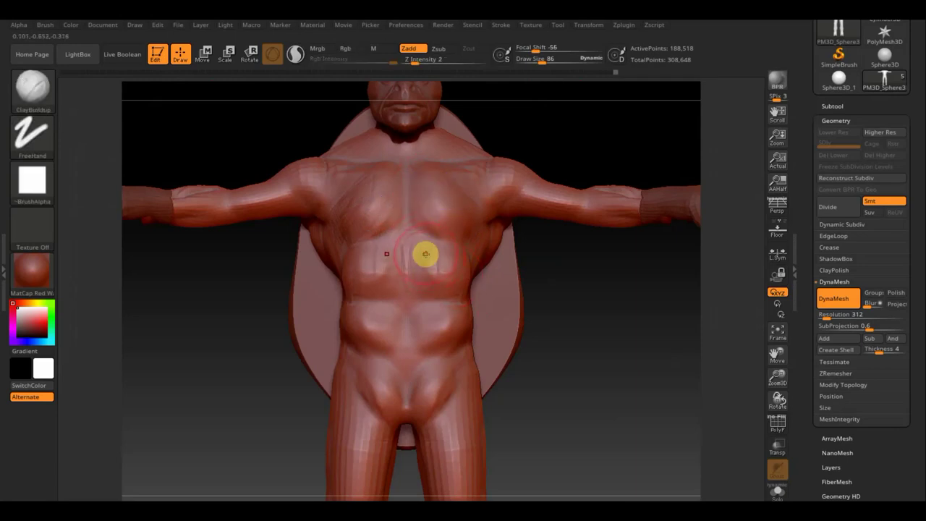
left_click_drag(428, 254, 428, 265)
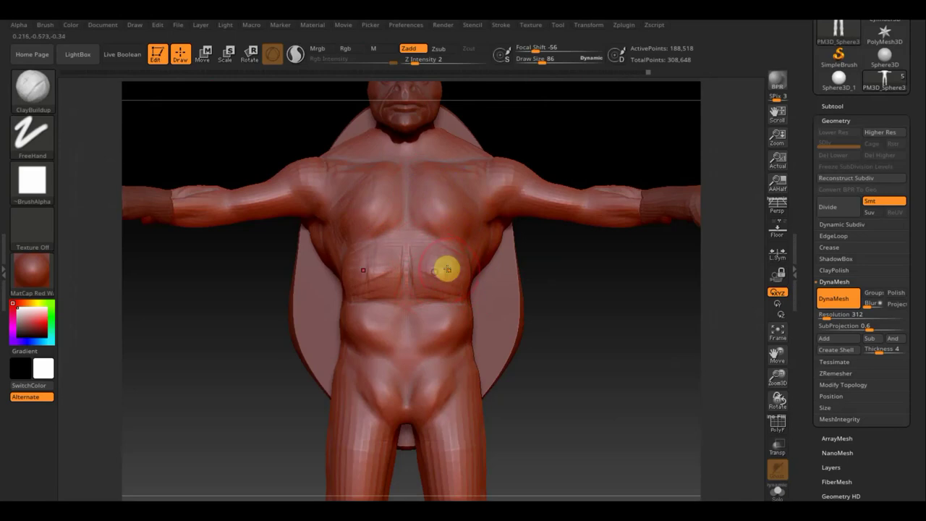
left_click_drag(441, 259, 420, 246)
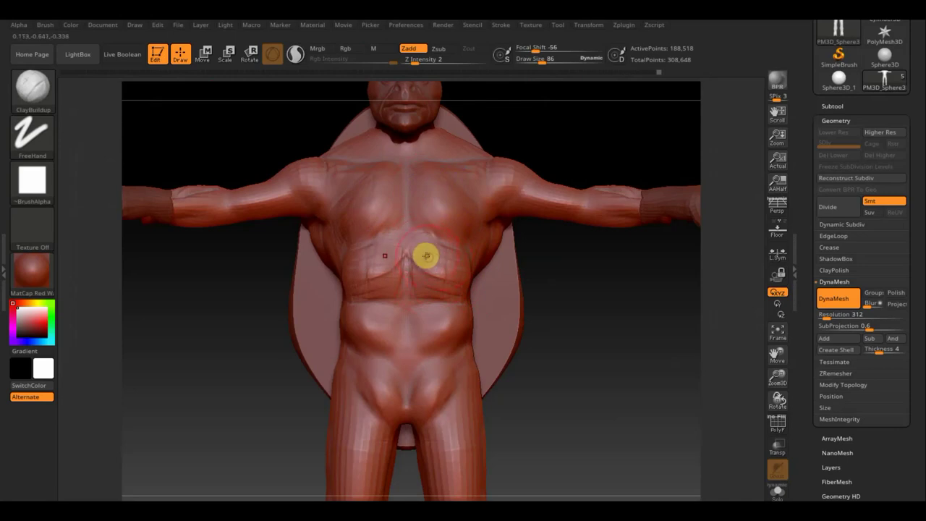
key("shift")
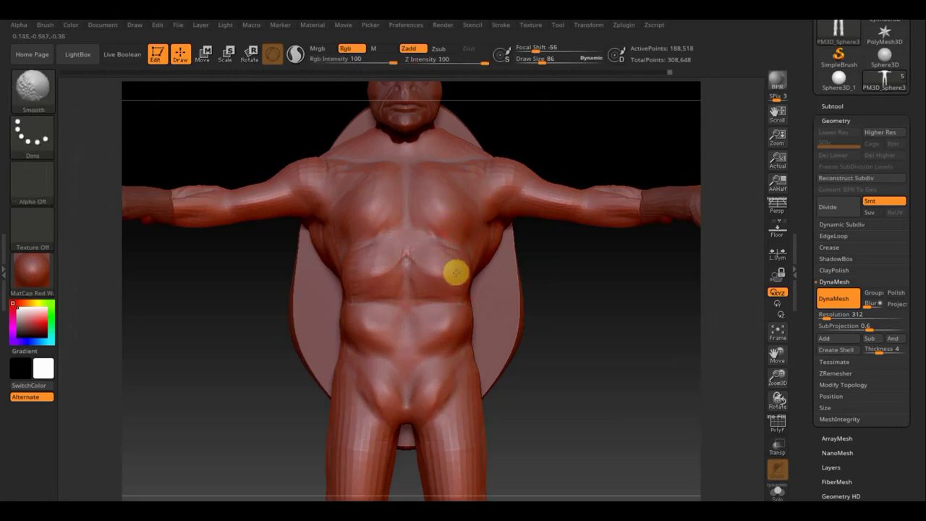
left_click_drag(455, 265, 463, 275, "shift")
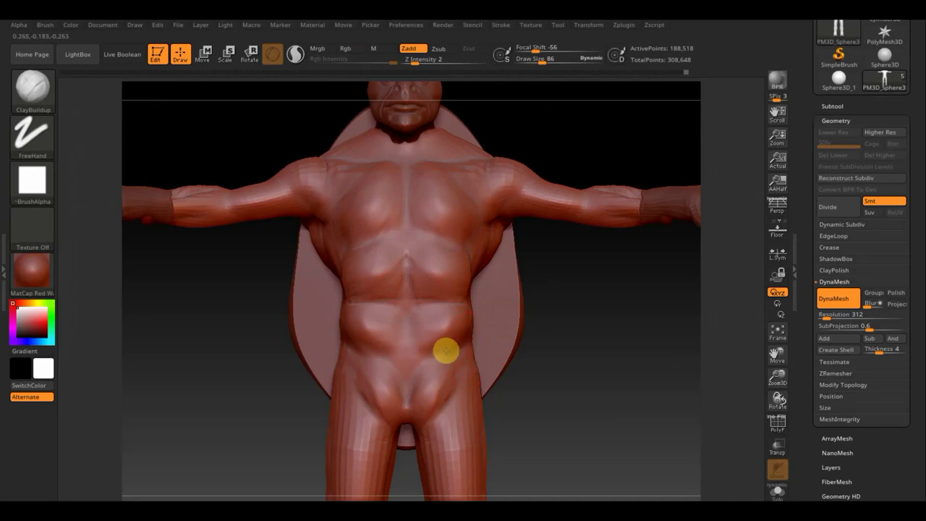
Smooth the groin and build up clay strokes across the abdomen
left_click_drag(437, 384, 434, 393, "shift")
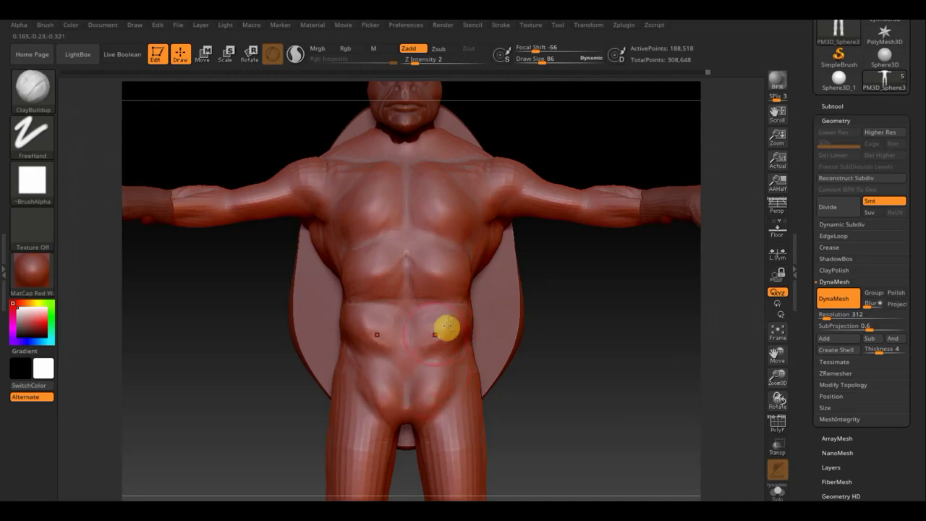
left_click_drag(455, 325, 440, 348)
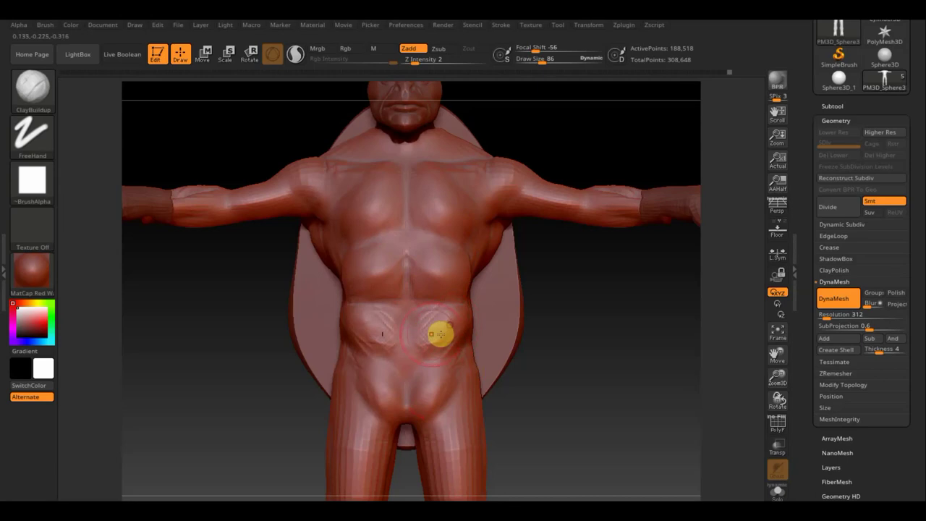
left_click_drag(440, 346, 439, 348)
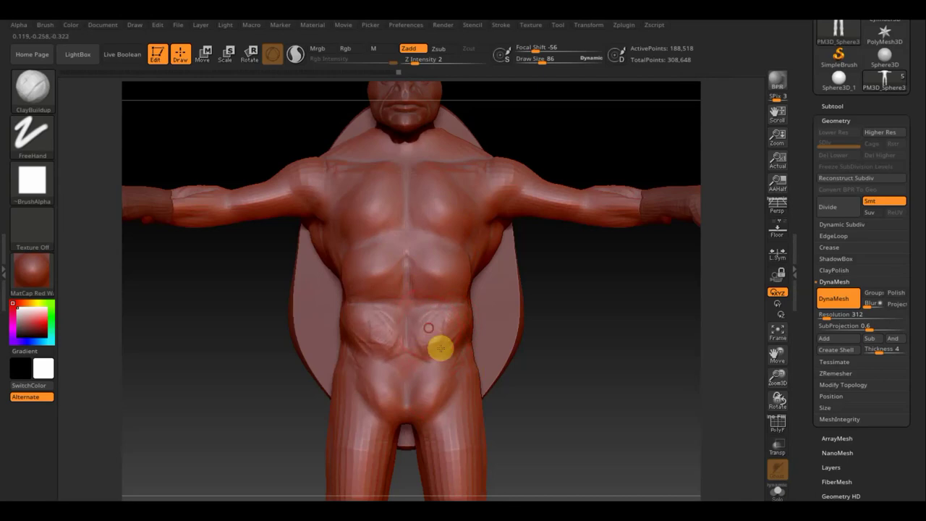
At Draw Size 39, sculpt upper-abdominal creases and smooth the lower abdomen and groin
left_click_drag(542, 60, 533, 59)
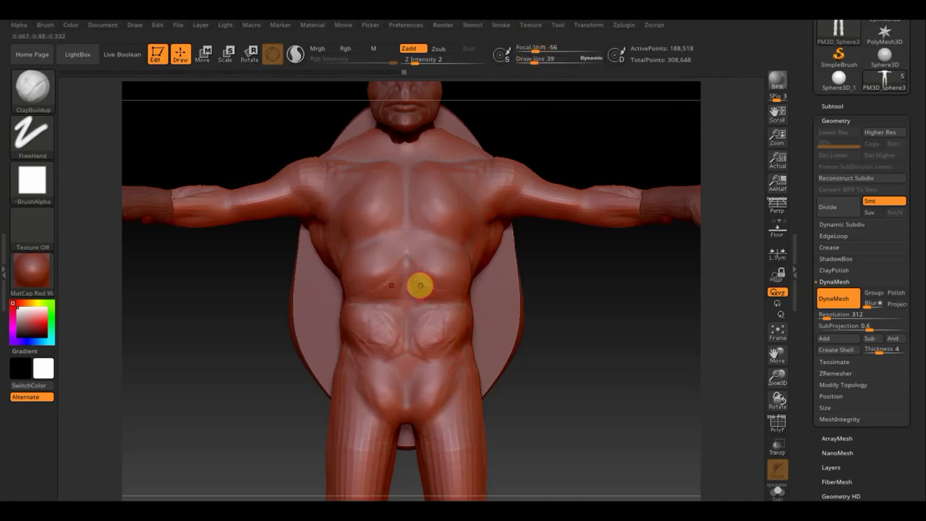
mouse_move(417, 294)
left_mouse_down()
mouse_move(416, 341)
mouse_move(415, 311)
mouse_move(431, 329)
mouse_move(427, 366)
mouse_move(459, 374)
mouse_move(451, 366)
mouse_move(453, 381)
mouse_move(430, 407)
mouse_move(427, 393)
mouse_move(467, 360)
left_mouse_up()
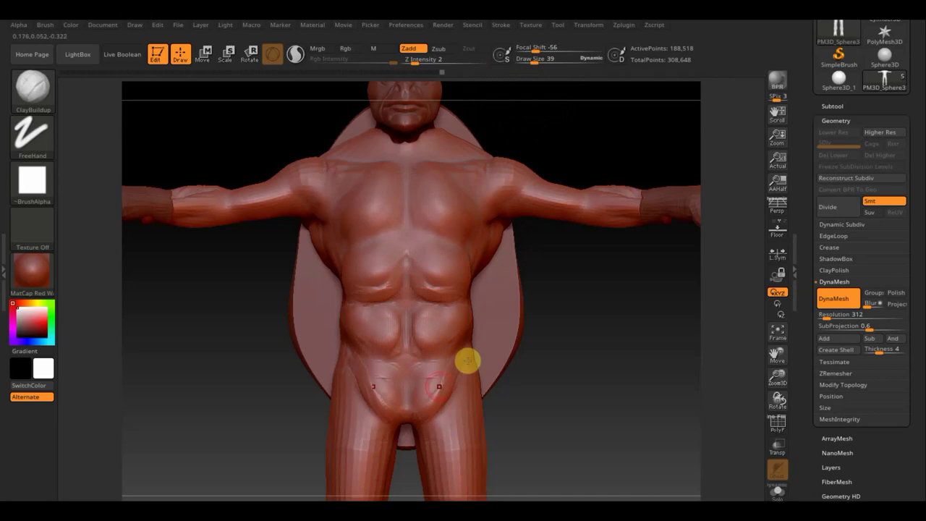
key("shift")
left_click_drag(587, 399, 578, 309, "alt")
mouse_move(581, 348)
left_mouse_down("shift")
mouse_move(477, 356)
mouse_move(561, 357)
left_mouse_up("shift")
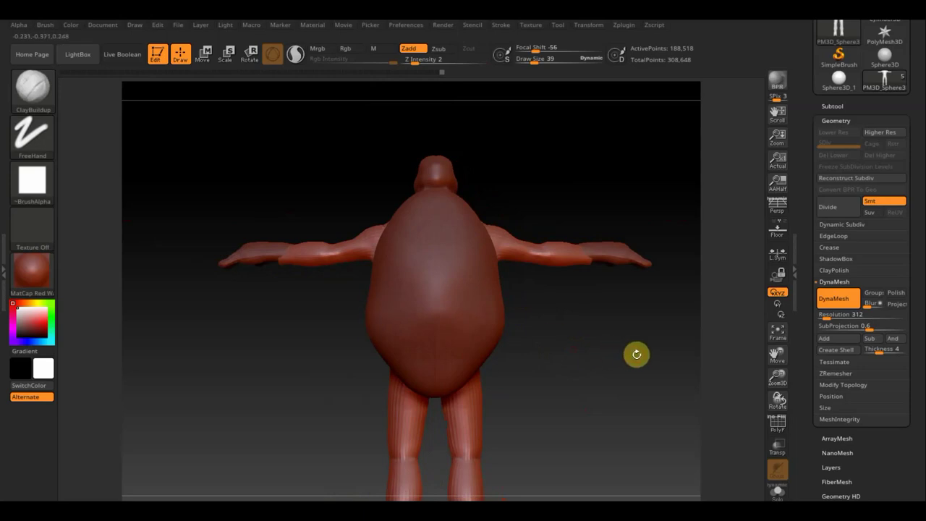
Make PM3D_Sphere3D_4 the active subtool and hide the shell to view the body alone
left_click(528, 393)
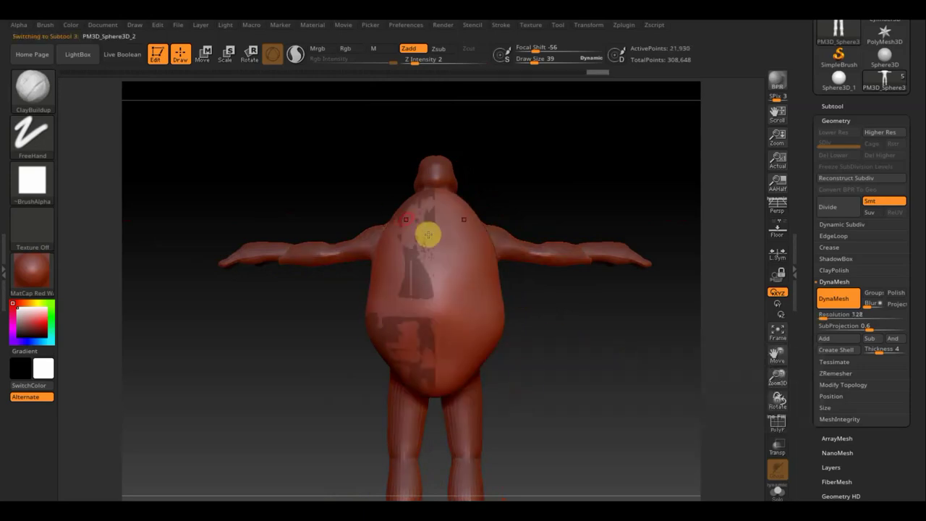
left_click(840, 106)
mouse_move(861, 204)
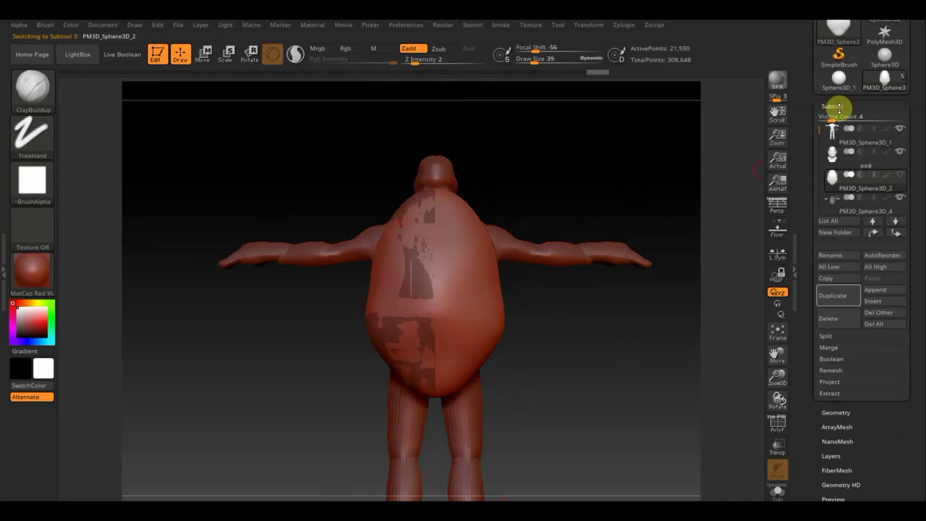
left_click(833, 209)
left_click_drag(584, 186, 624, 189)
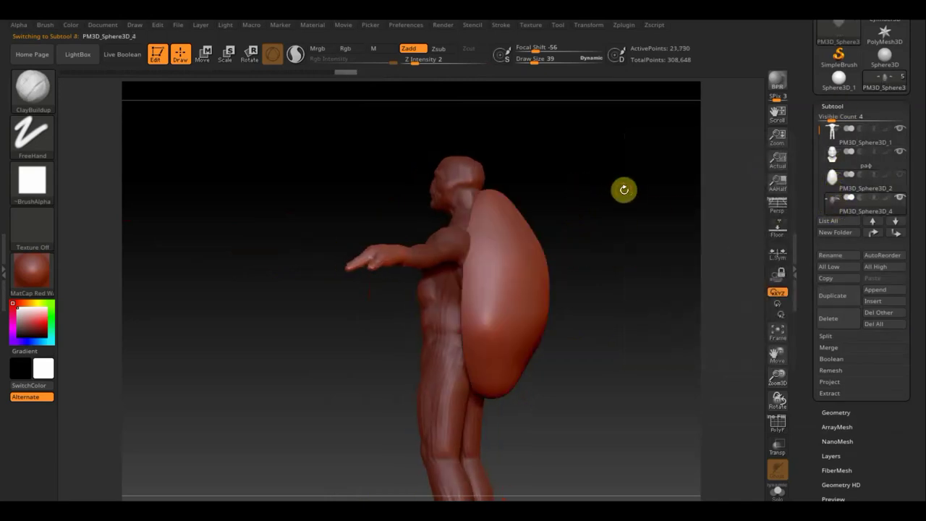
left_click(385, 256, "ctrl+shift")
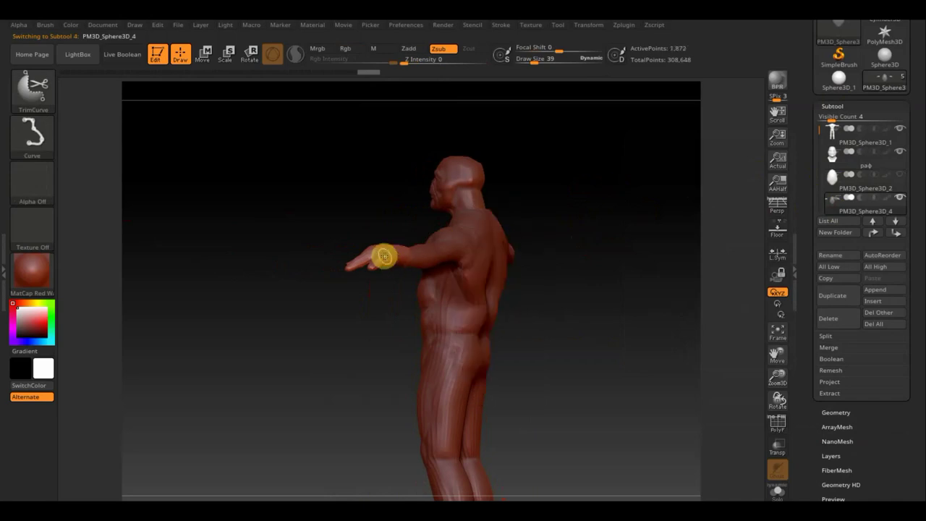
Weld the mesh's duplicate points in Geometry, bringing the total to 286,730 points
left_click(838, 411)
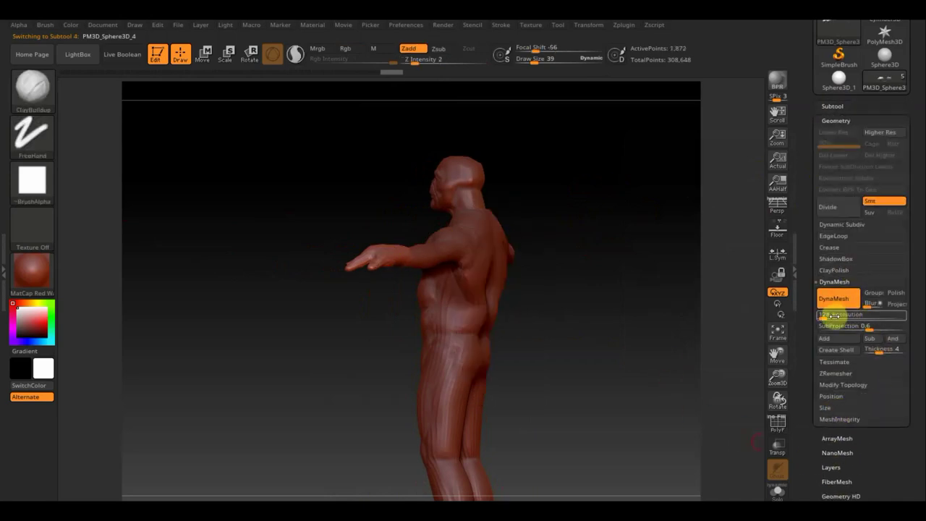
left_click(849, 387)
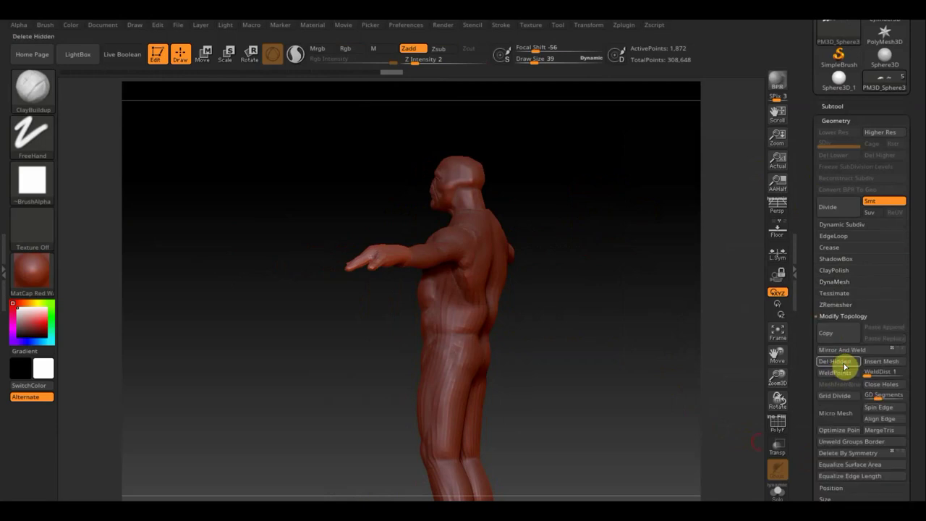
left_click(837, 372)
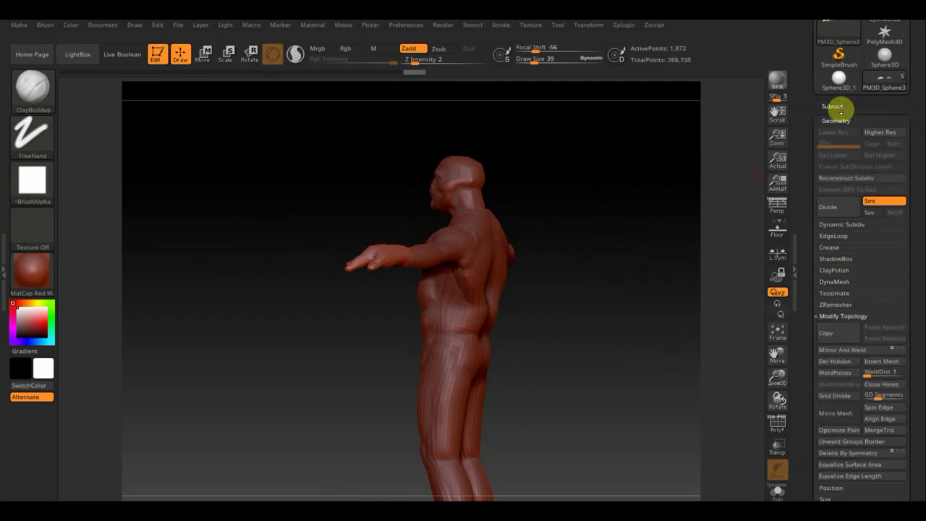
Make the PM3D_Sphere3D shell the active subtool and set Draw Size to 86
key("n")
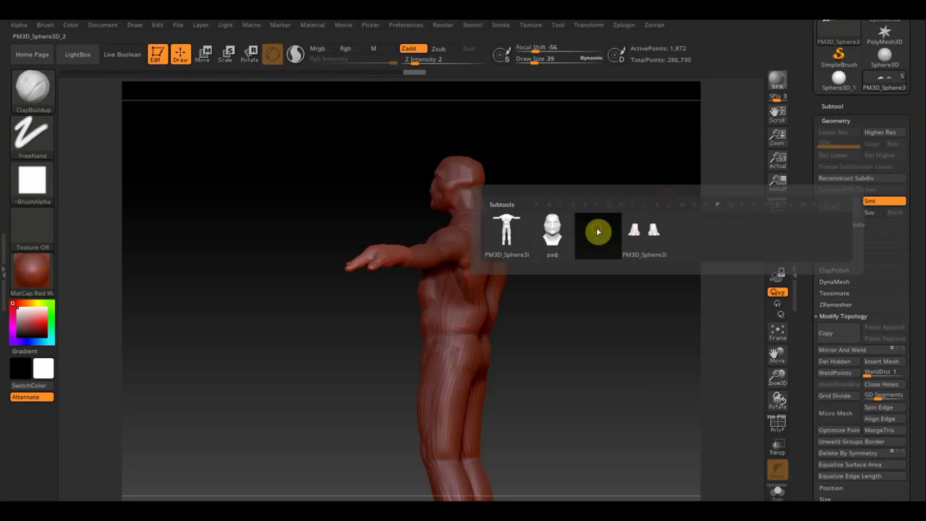
left_click(597, 230)
mouse_move(601, 234)
left_mouse_down("shift")
mouse_move(639, 190)
mouse_move(540, 173)
left_mouse_up("shift")
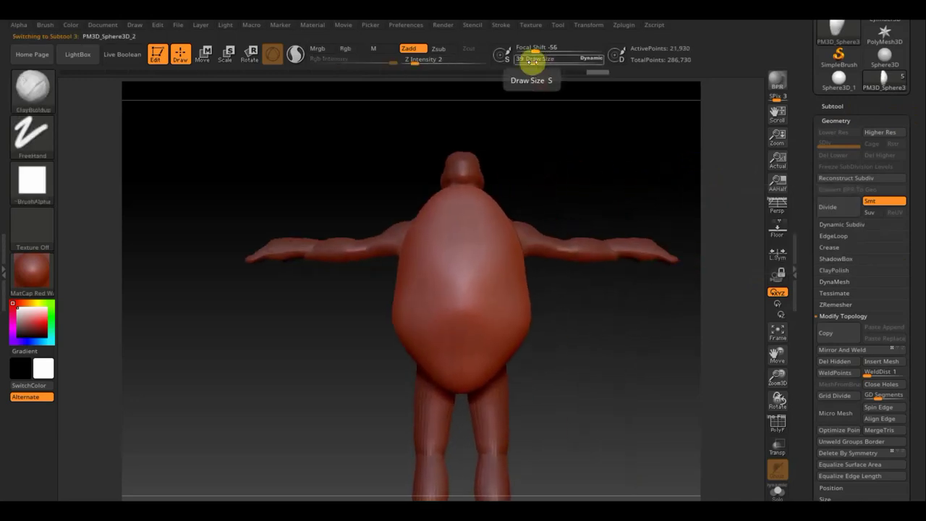
left_click_drag(537, 64, 542, 63)
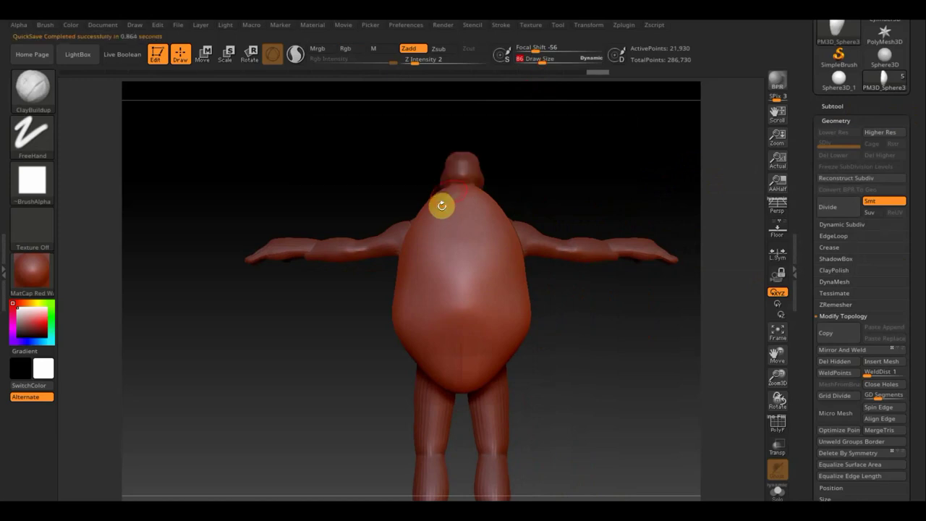
Build up ClayBuildup strokes across the shell's upper surface and top
mouse_move(439, 207)
right_mouse_down()
mouse_move(555, 183)
mouse_move(533, 197)
right_mouse_up()
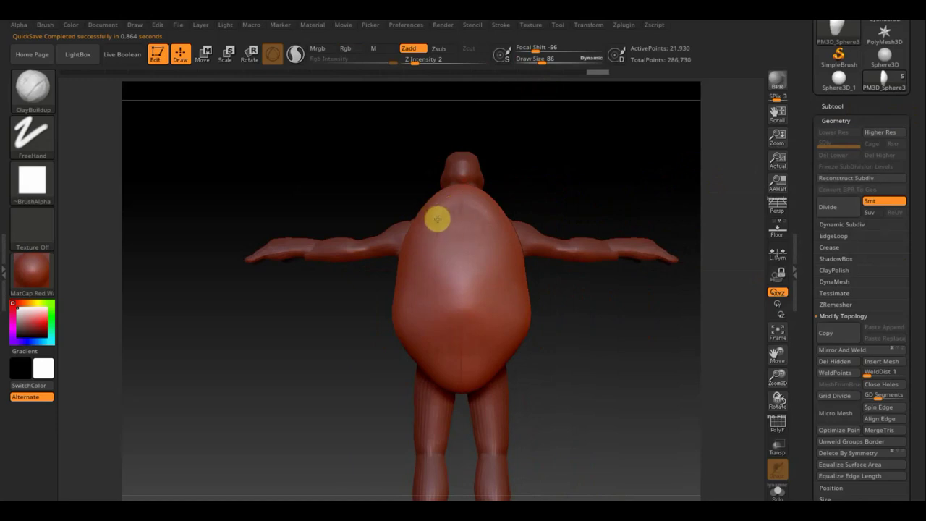
mouse_move(475, 186)
right_mouse_down()
mouse_move(533, 190)
mouse_move(456, 208)
right_mouse_up()
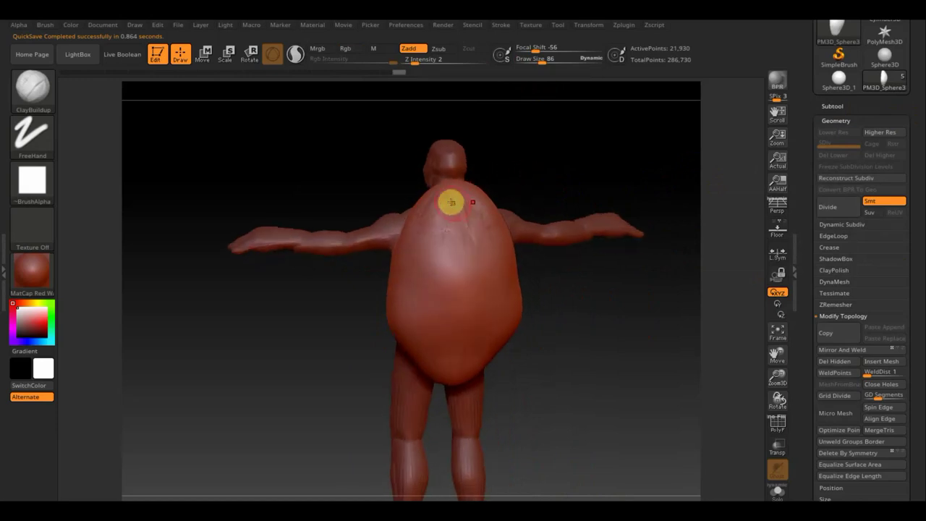
mouse_move(444, 219)
left_mouse_down()
mouse_move(420, 229)
mouse_move(456, 212)
mouse_move(450, 193)
mouse_move(413, 224)
mouse_move(425, 200)
mouse_move(444, 222)
left_mouse_up()
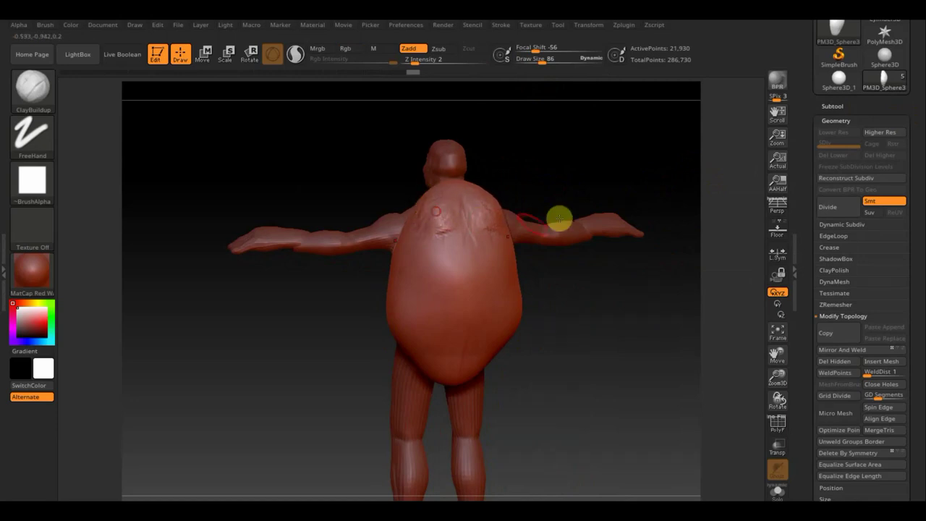
mouse_move(558, 215)
left_mouse_down()
mouse_move(558, 168)
mouse_move(550, 153)
mouse_move(546, 162)
left_mouse_up()
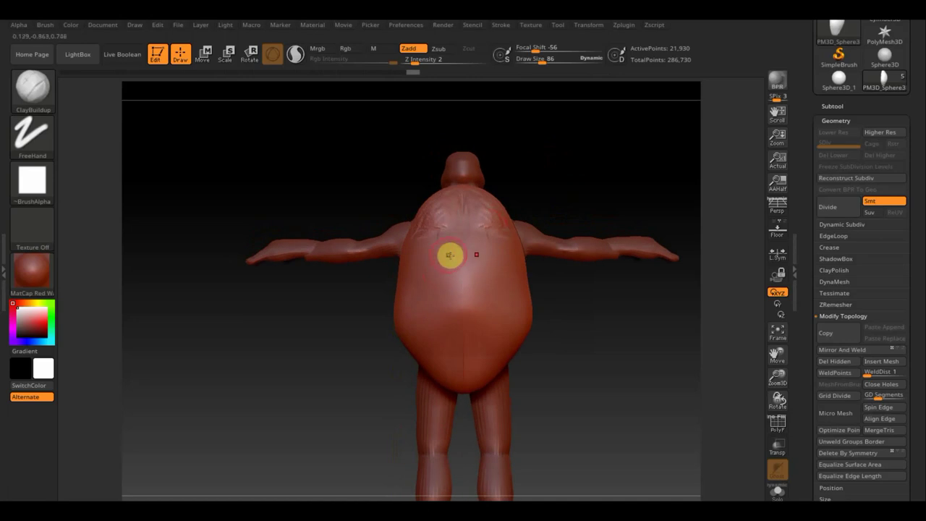
mouse_move(445, 252)
left_mouse_down()
mouse_move(445, 275)
mouse_move(439, 268)
mouse_move(440, 253)
mouse_move(451, 268)
mouse_move(429, 277)
mouse_move(433, 265)
left_mouse_up()
Add lumpy clay detail to the lower shell from front and three-quarter views
left_click_drag(579, 299, 616, 297)
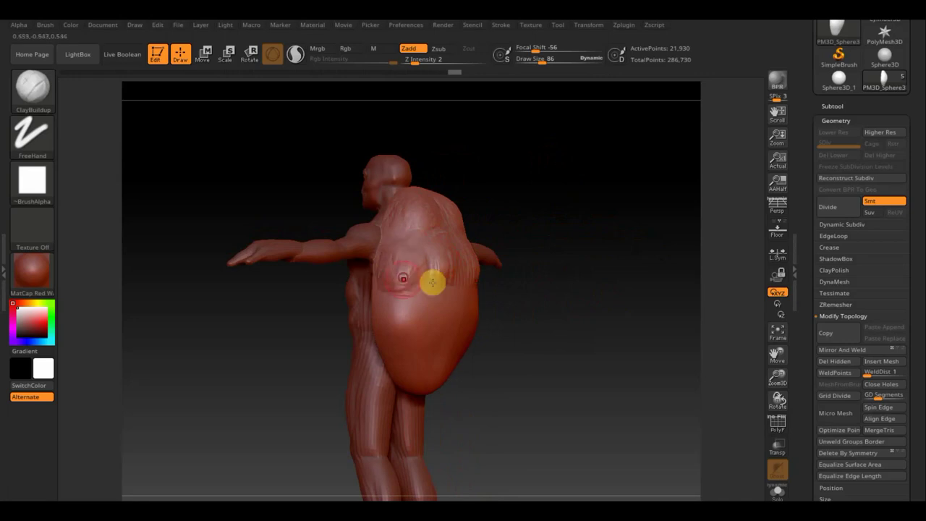
left_click_drag(564, 292, 567, 290)
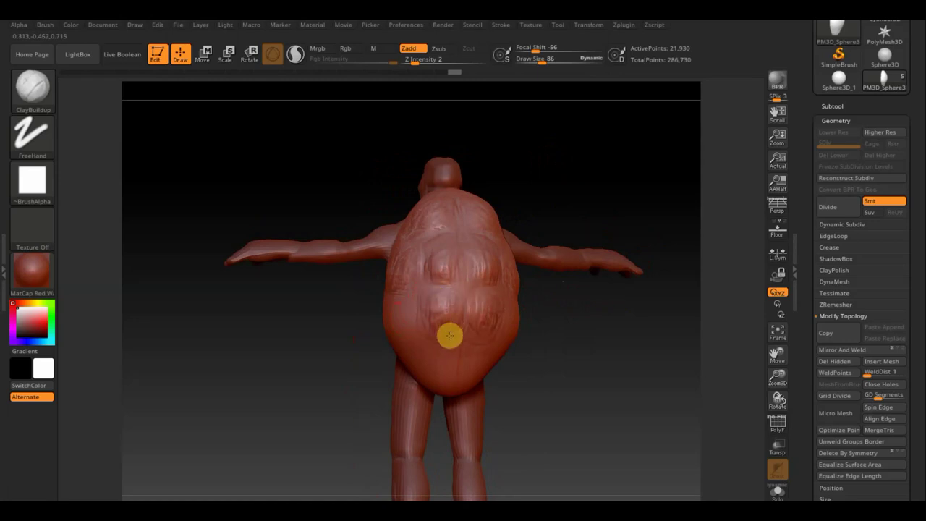
left_click_drag(427, 311, 408, 317)
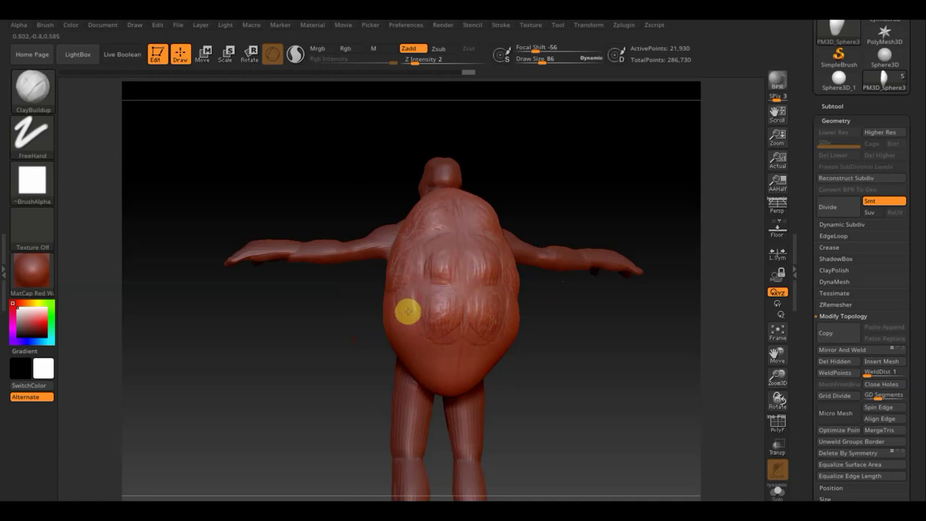
left_click_drag(294, 346, 314, 333)
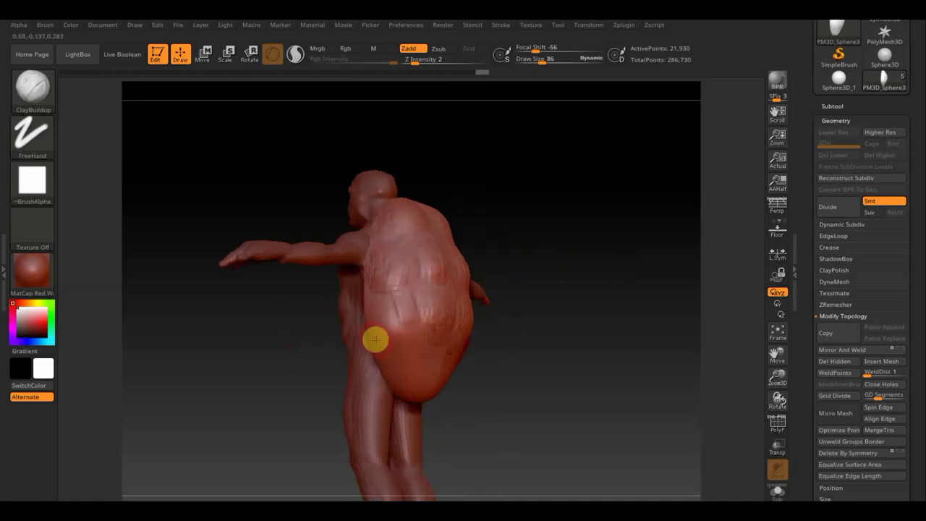
mouse_move(386, 310)
left_mouse_down()
mouse_move(378, 337)
mouse_move(390, 354)
mouse_move(383, 331)
mouse_move(412, 351)
mouse_move(382, 357)
mouse_move(375, 327)
left_mouse_up()
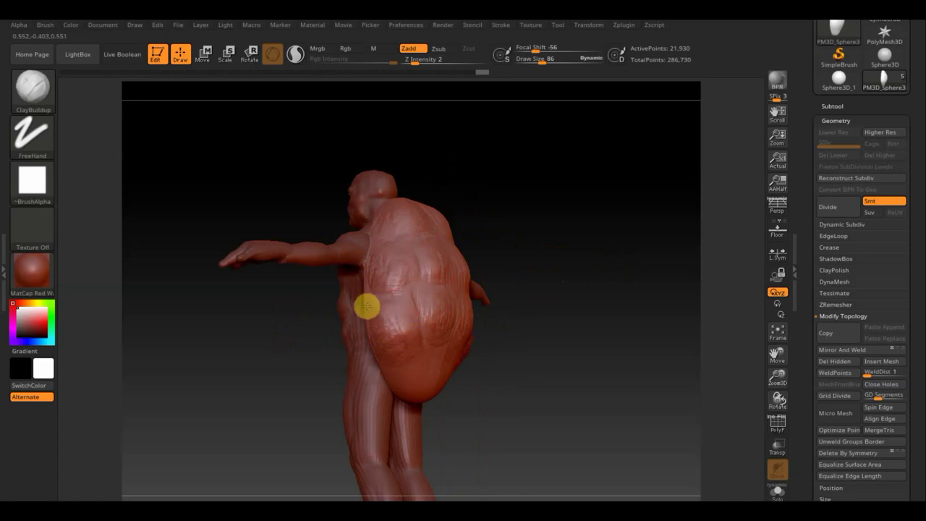
mouse_move(523, 352)
left_mouse_down()
mouse_move(506, 317)
mouse_move(423, 369)
mouse_move(426, 399)
mouse_move(409, 374)
mouse_move(420, 386)
mouse_move(427, 352)
mouse_move(434, 385)
mouse_move(421, 392)
mouse_move(434, 368)
mouse_move(407, 382)
mouse_move(440, 381)
mouse_move(449, 312)
mouse_move(427, 315)
mouse_move(496, 229)
mouse_move(579, 285)
mouse_move(575, 347)
left_mouse_up()
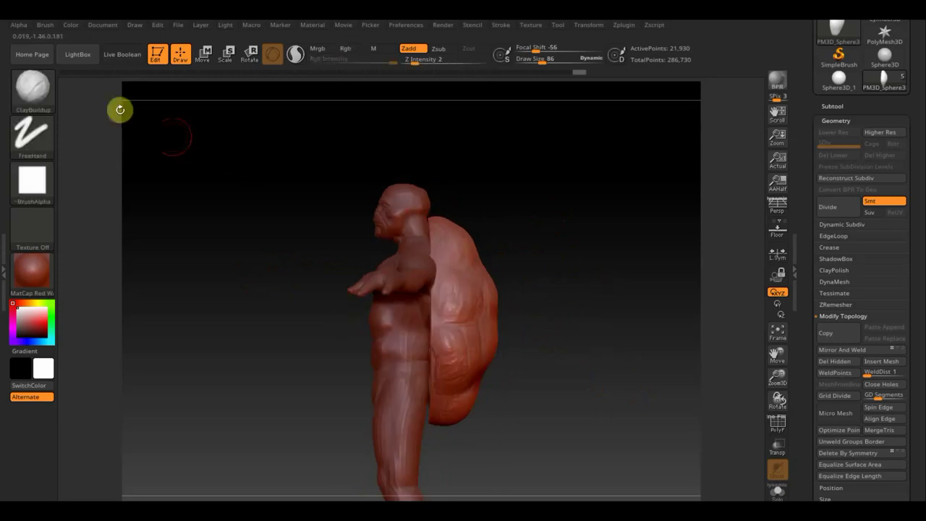
With Move Topological at Draw Size 182, pull and push the shell edge along the torso seam
left_click(32, 86)
left_click(279, 97)
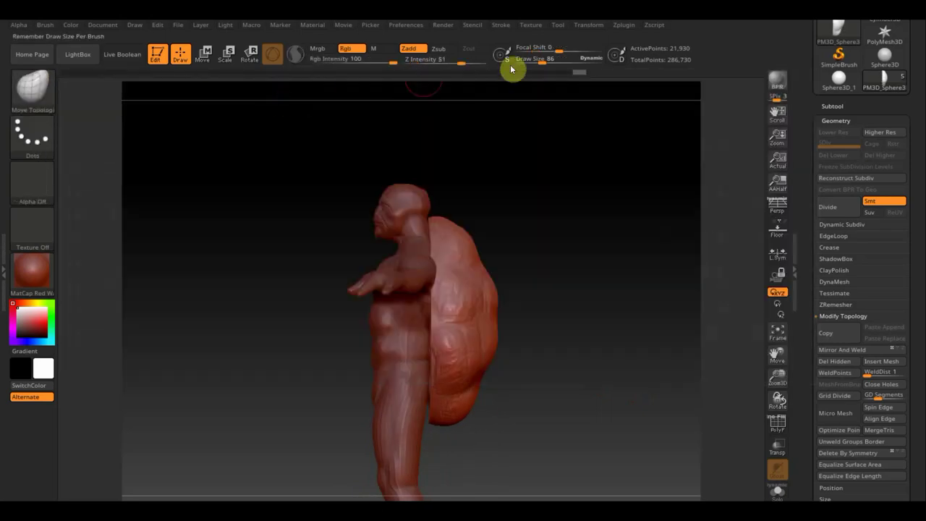
left_click_drag(538, 63, 554, 60)
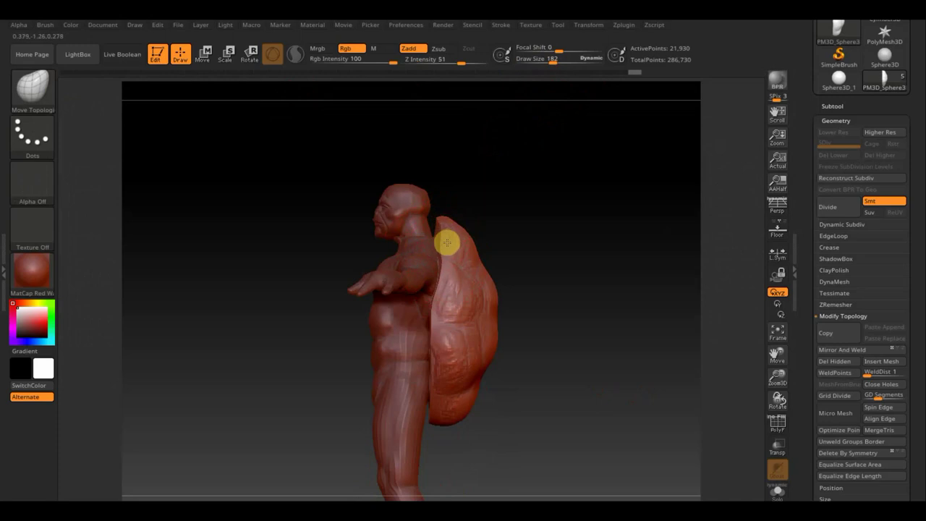
left_click_drag(546, 221, 434, 238)
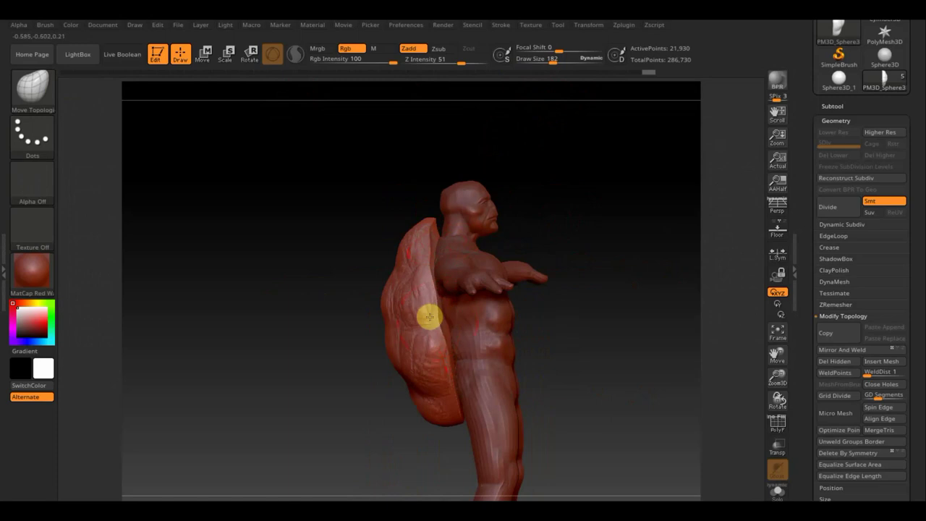
left_click_drag(433, 301, 445, 341)
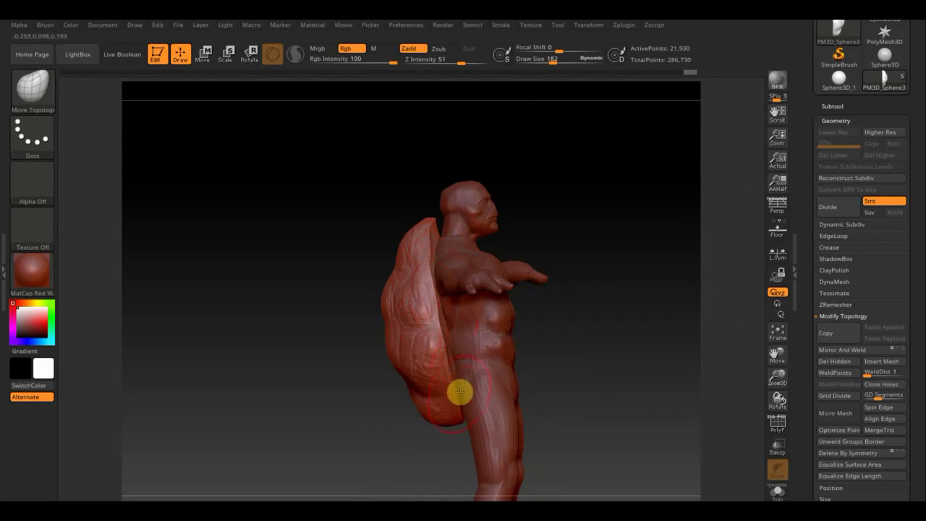
left_click_drag(451, 393, 449, 368)
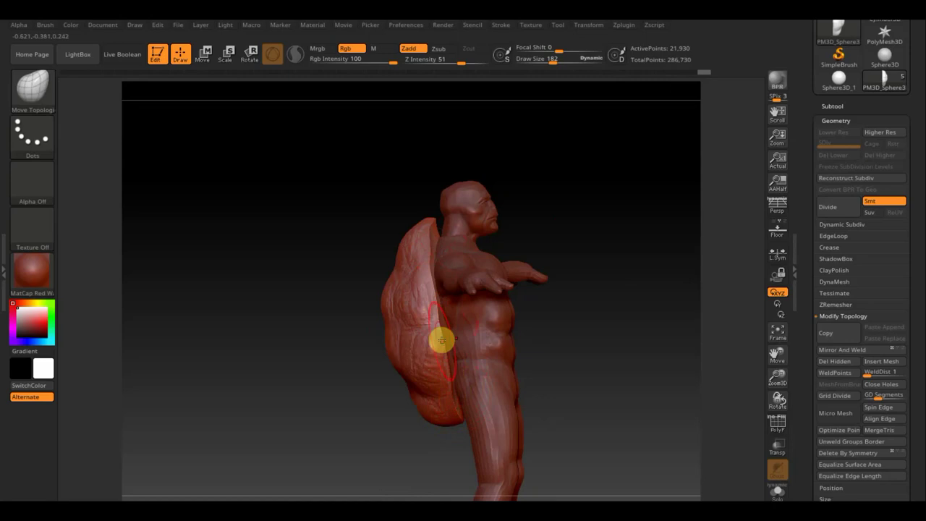
mouse_move(529, 372)
left_mouse_down()
mouse_move(580, 364)
mouse_move(622, 375)
left_mouse_up()
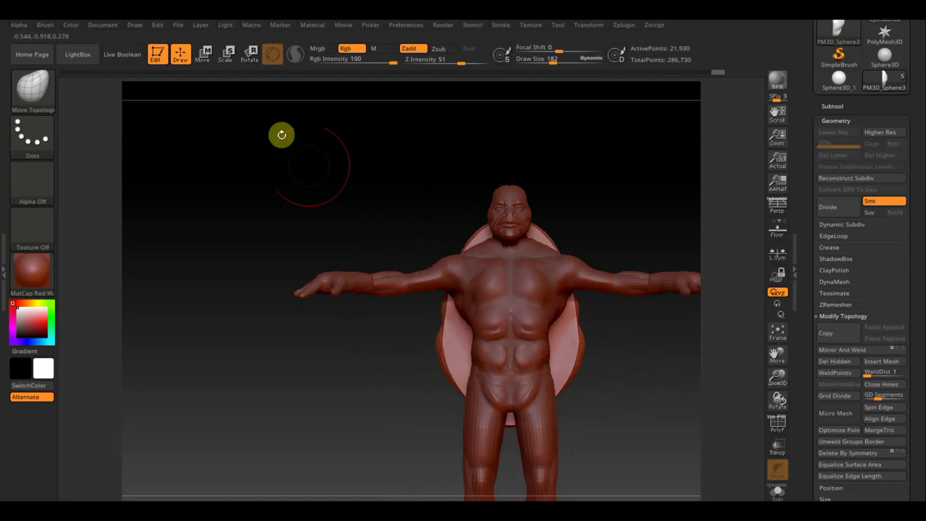
Scale the shell narrower along X to about 0.95, then return to Draw at size 90
left_click(205, 55)
left_click_drag(506, 322, 476, 321)
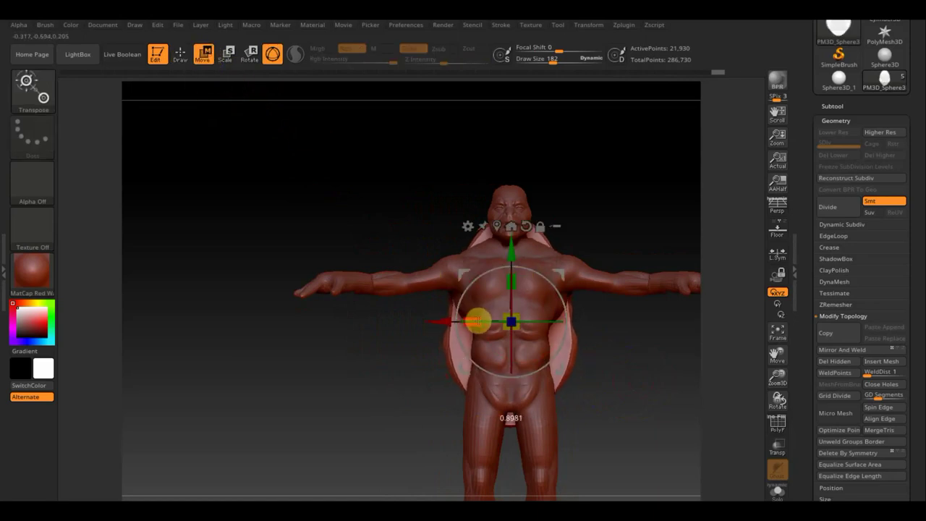
mouse_move(647, 351)
left_mouse_down()
mouse_move(630, 358)
mouse_move(517, 335)
left_mouse_up()
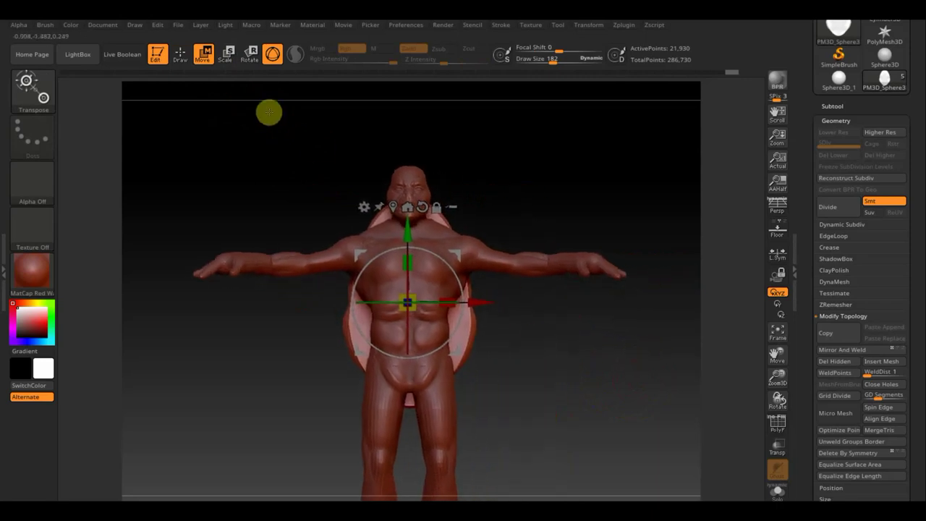
left_click(180, 54)
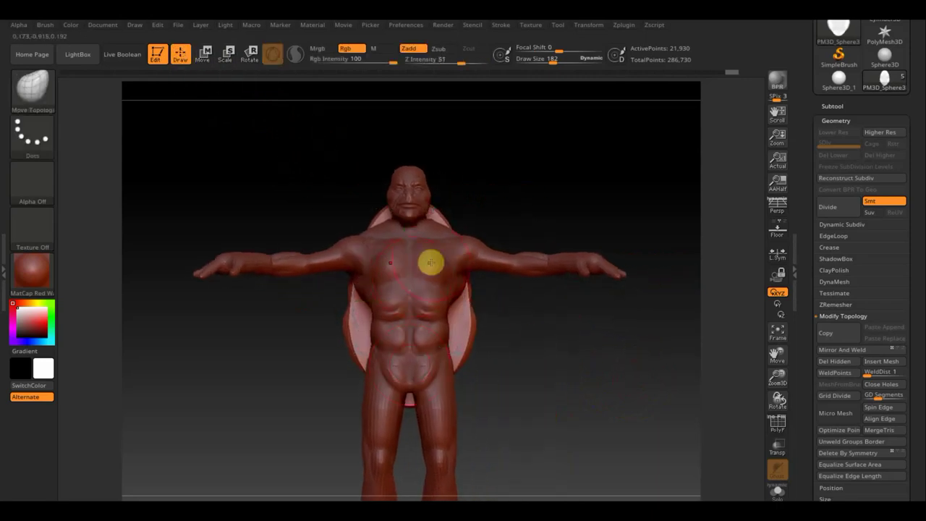
left_click_drag(553, 61, 541, 60)
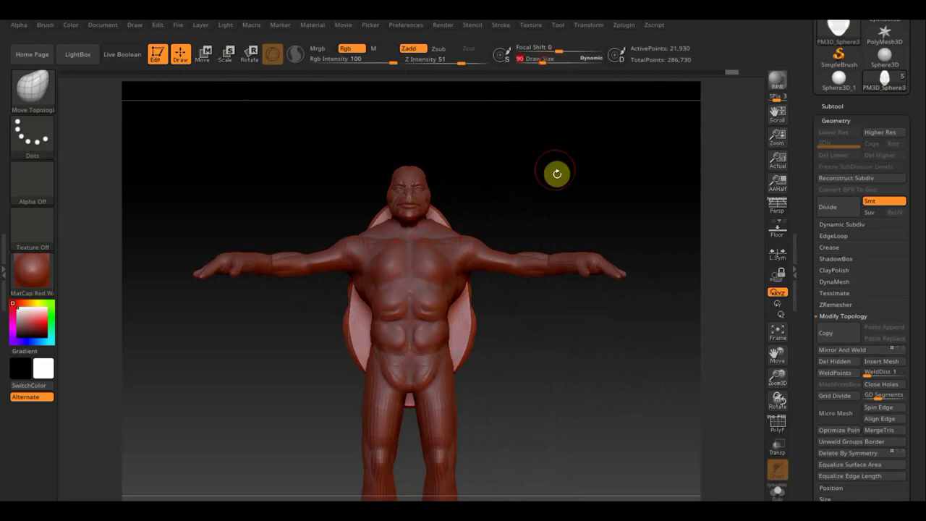
Select the body subtool and mask the pectorals, abdomen and pelvis
key("n")
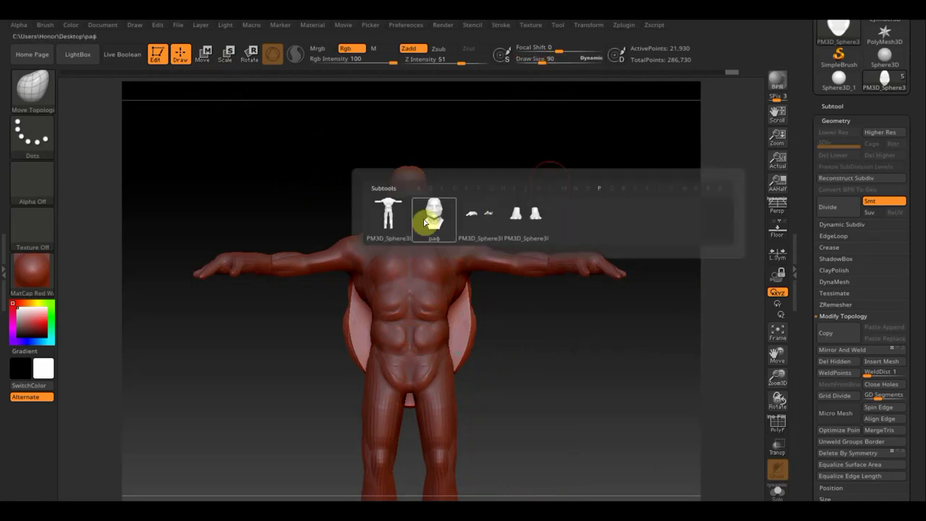
left_click(388, 227)
key("ctrl")
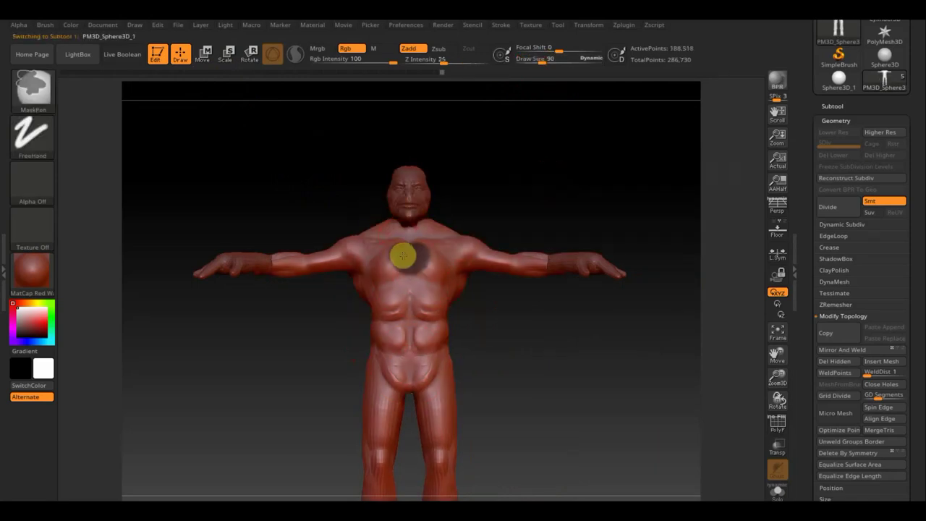
left_click_drag(399, 250, 389, 261, "ctrl")
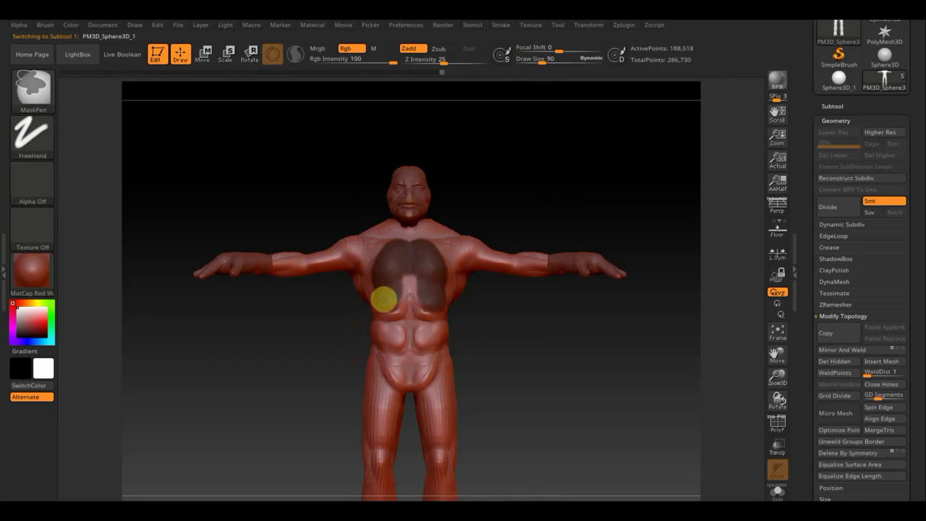
mouse_move(384, 299)
left_mouse_down("ctrl")
mouse_move(403, 310)
mouse_move(413, 280)
mouse_move(386, 317)
left_mouse_up("ctrl")
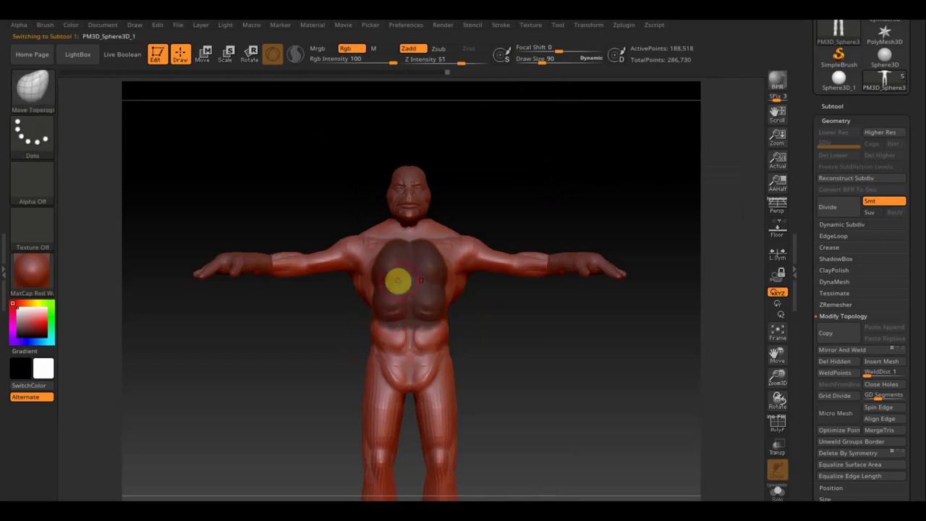
key("ctrl")
mouse_move(398, 381)
left_mouse_down("ctrl")
mouse_move(381, 333)
mouse_move(406, 354)
left_mouse_up("ctrl")
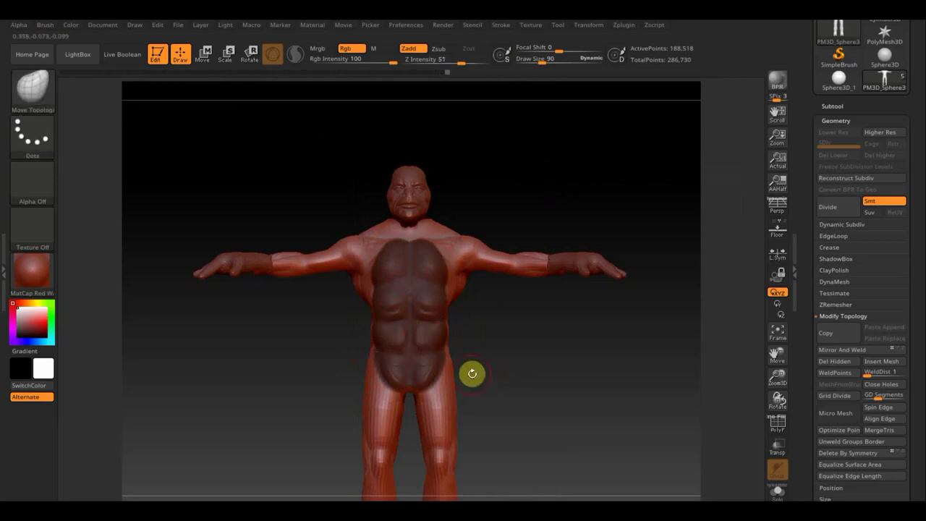
Extend the mask across the upper chest and invert it so only the torso is free
mouse_move(509, 369)
left_mouse_down()
mouse_move(562, 370)
mouse_move(543, 366)
left_mouse_up()
key("ctrl")
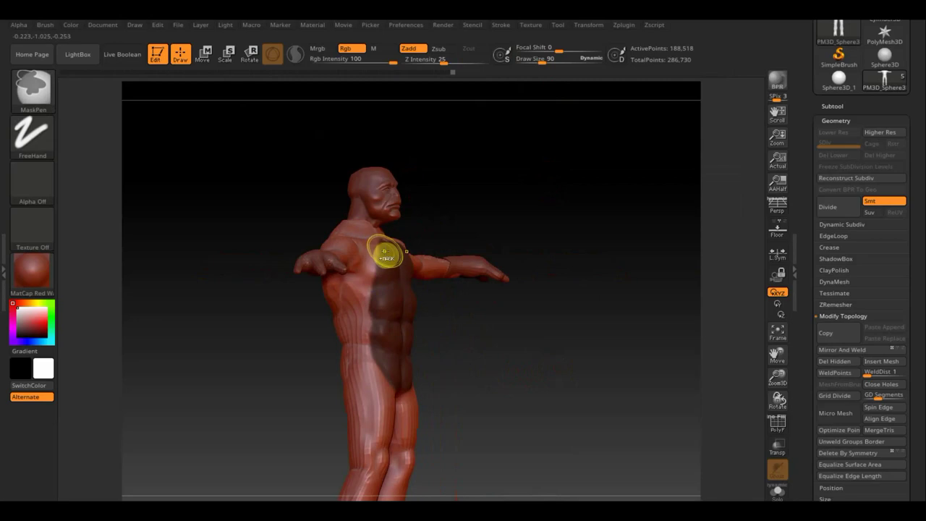
left_click_drag(381, 248, 384, 285, "ctrl")
left_click_drag(506, 344, 466, 351)
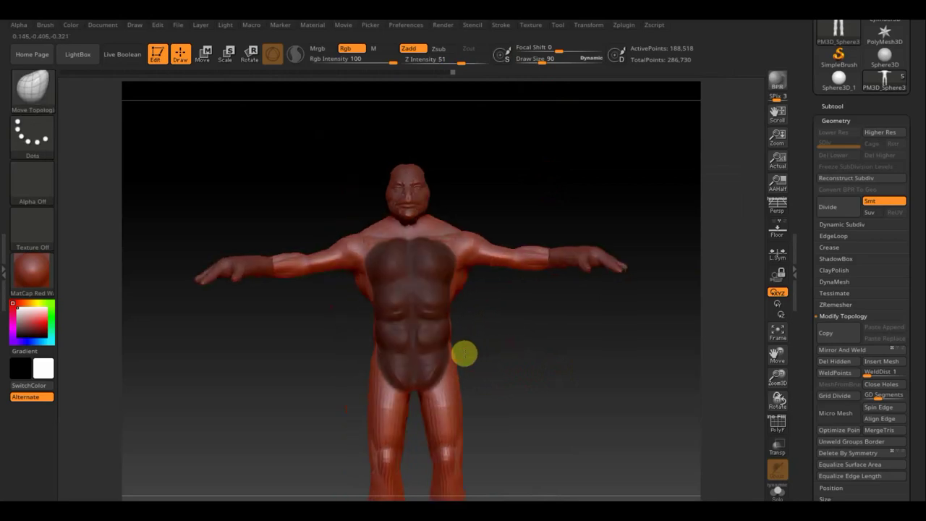
left_click_drag(519, 331, 526, 343)
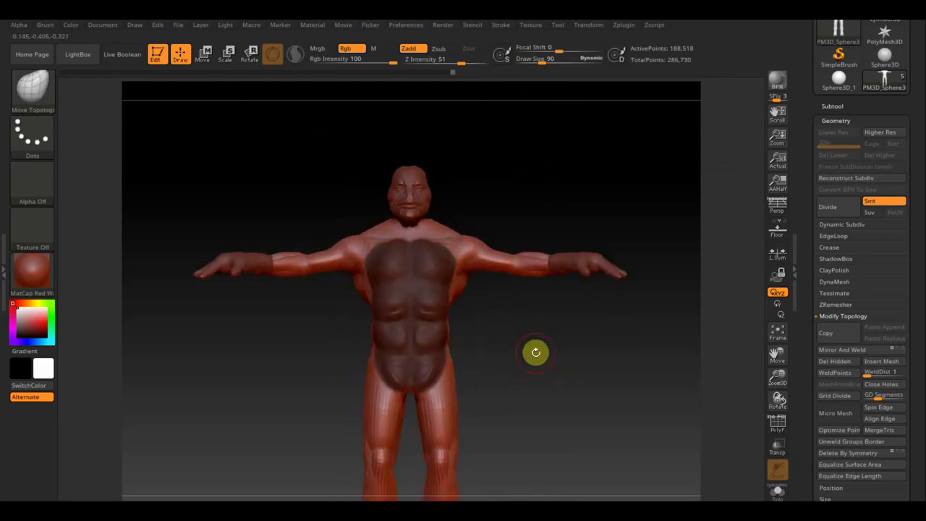
key("ctrl")
left_click(540, 355, "ctrl")
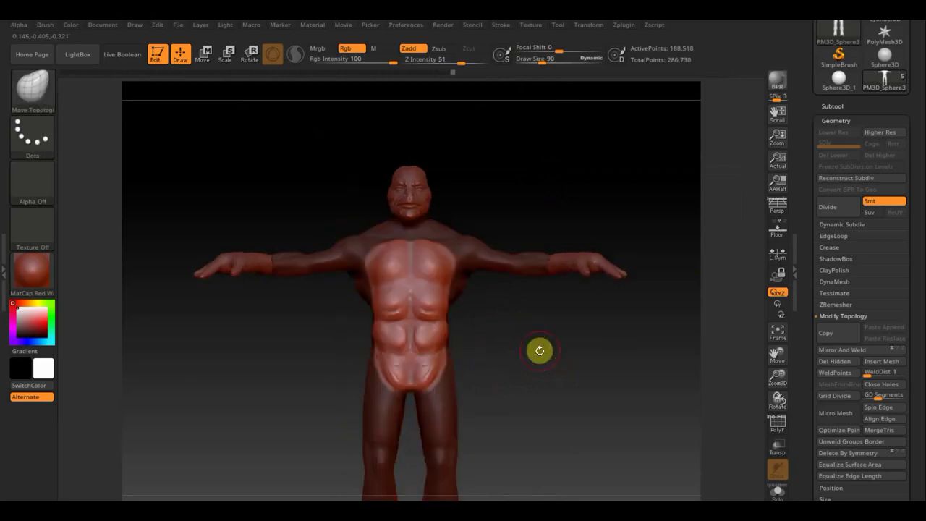
Scale up the unmasked chest and belly with the Transpose gizmo and nudge it slightly upward
left_click(203, 54)
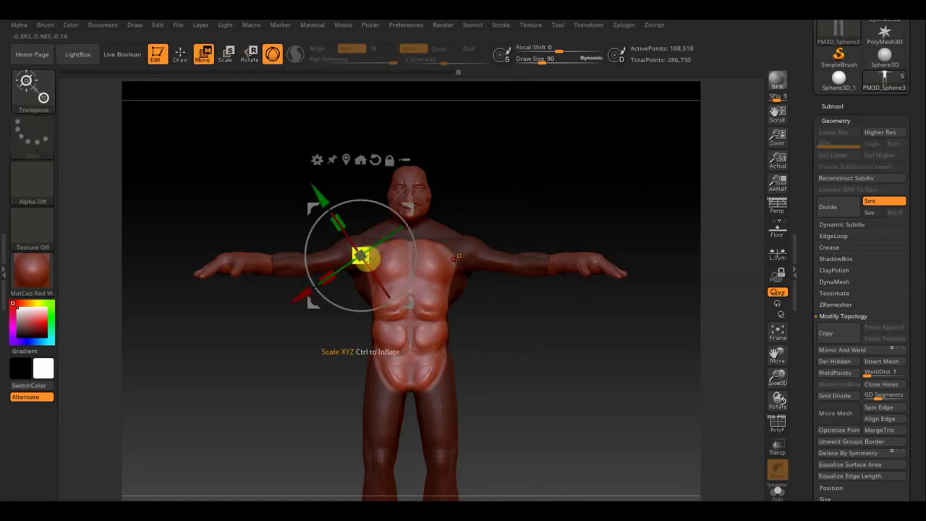
mouse_move(407, 204)
left_mouse_down()
mouse_move(452, 232)
mouse_move(451, 263)
left_mouse_up()
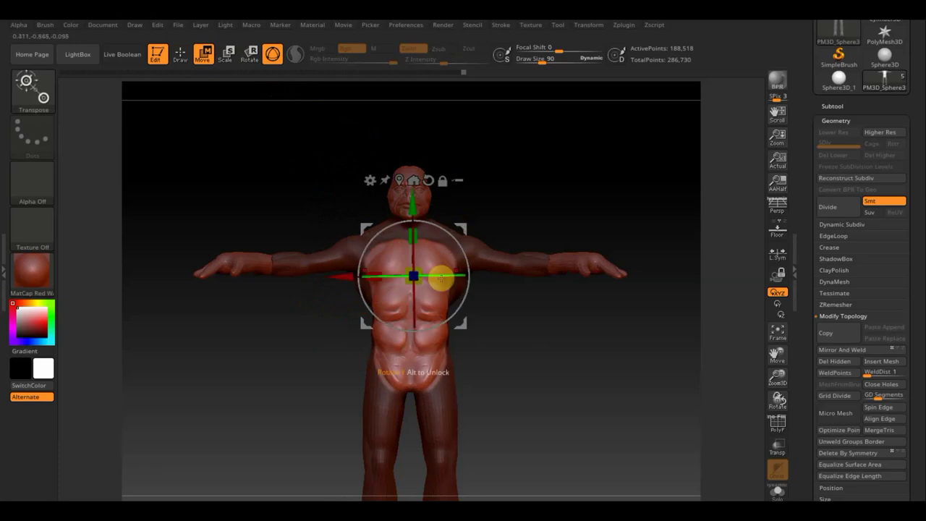
left_click_drag(418, 281, 428, 288)
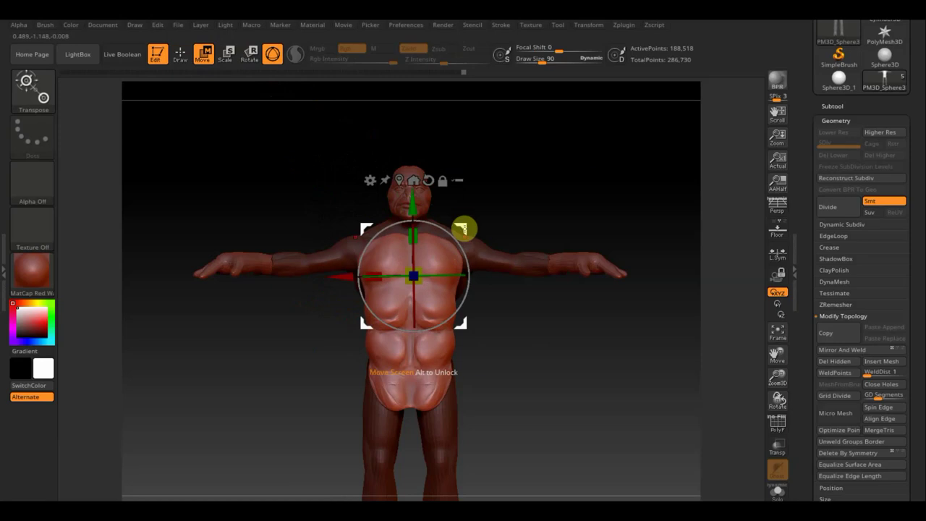
left_click_drag(413, 203, 411, 206)
left_click(186, 58)
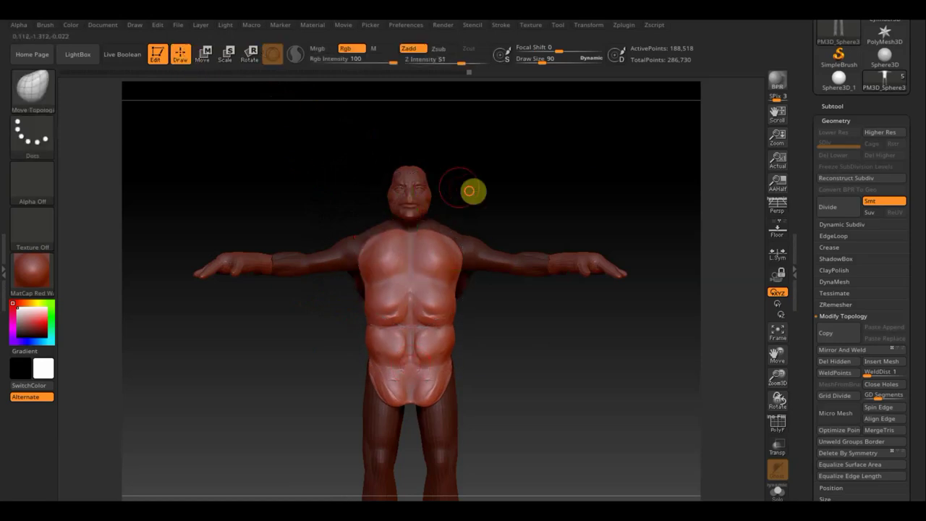
Undo one sculpt step, raise Draw Size to 195, and reshape the chest
mouse_move(471, 191)
left_mouse_down()
mouse_move(591, 205)
mouse_move(588, 239)
mouse_move(583, 229)
mouse_move(527, 238)
left_mouse_up()
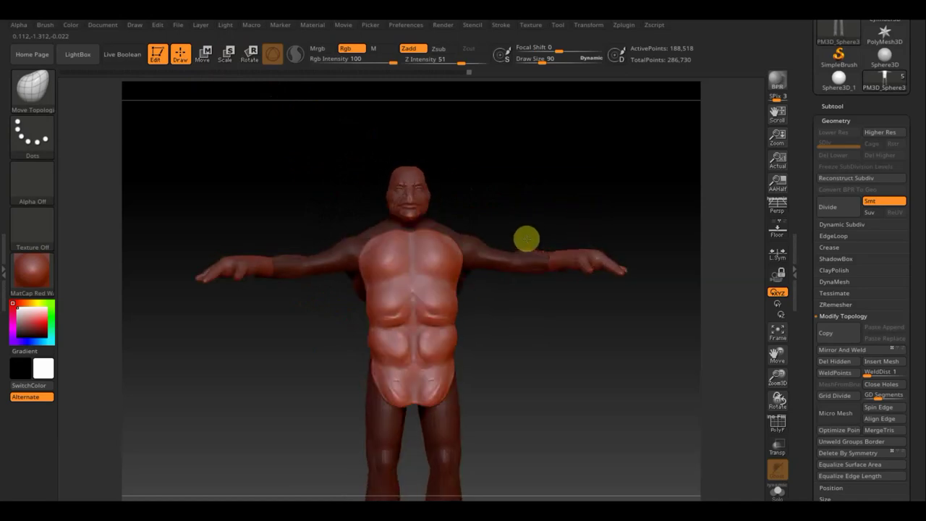
key("ctrl+z")
left_click_drag(539, 61, 554, 60)
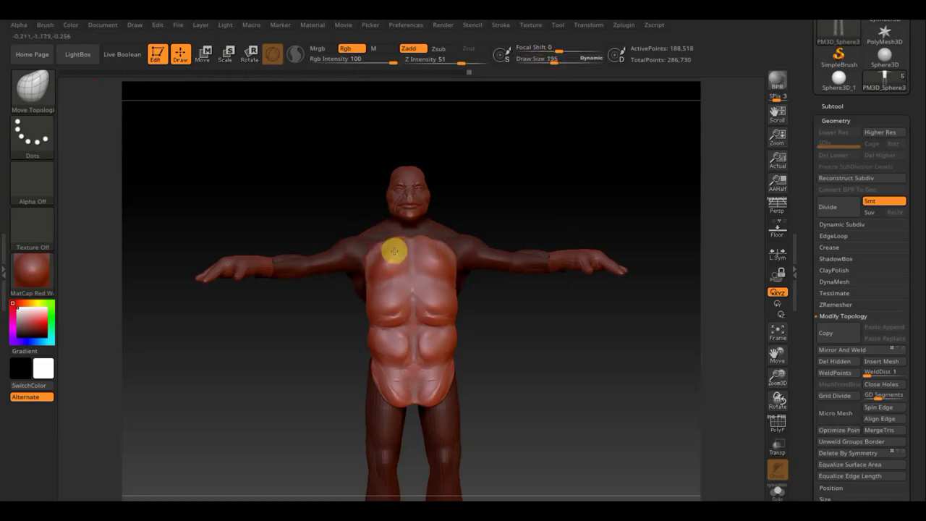
mouse_move(395, 248)
left_mouse_down()
mouse_move(372, 263)
mouse_move(375, 340)
left_mouse_up()
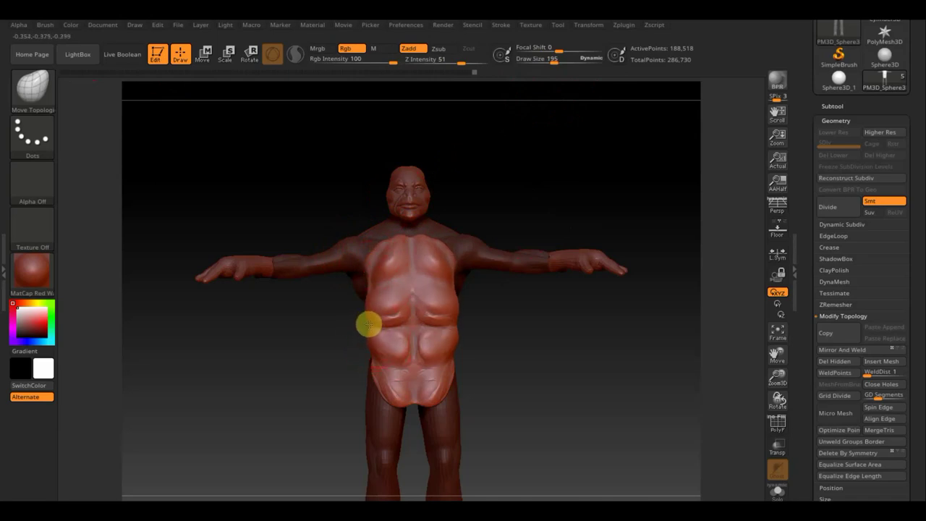
Make the shell carapace subtool PM3D_Sphere3D_2 visible and orbit around to view it
left_click(833, 105)
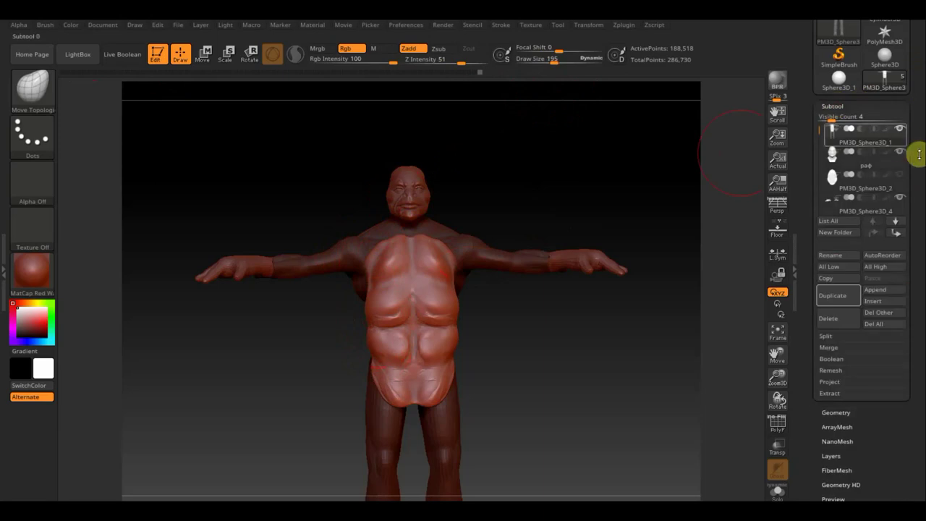
left_click(900, 174)
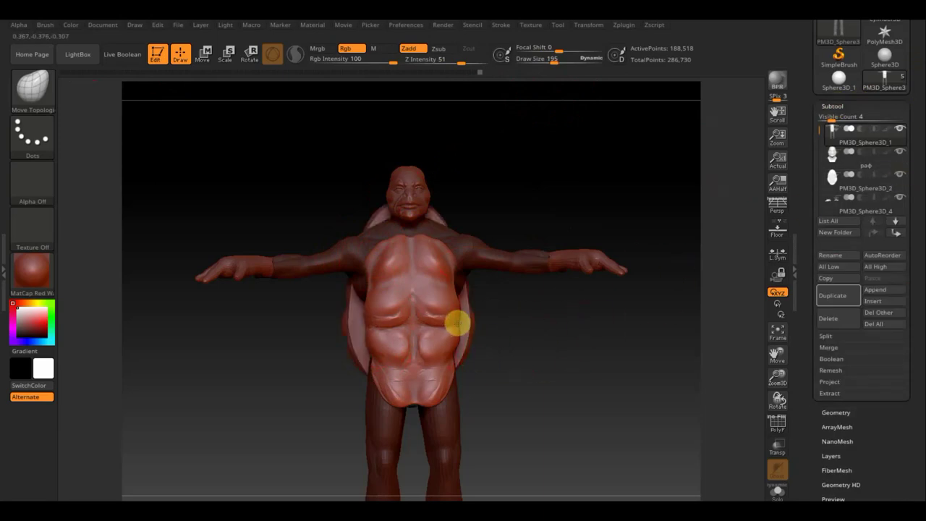
left_click_drag(490, 333, 422, 340)
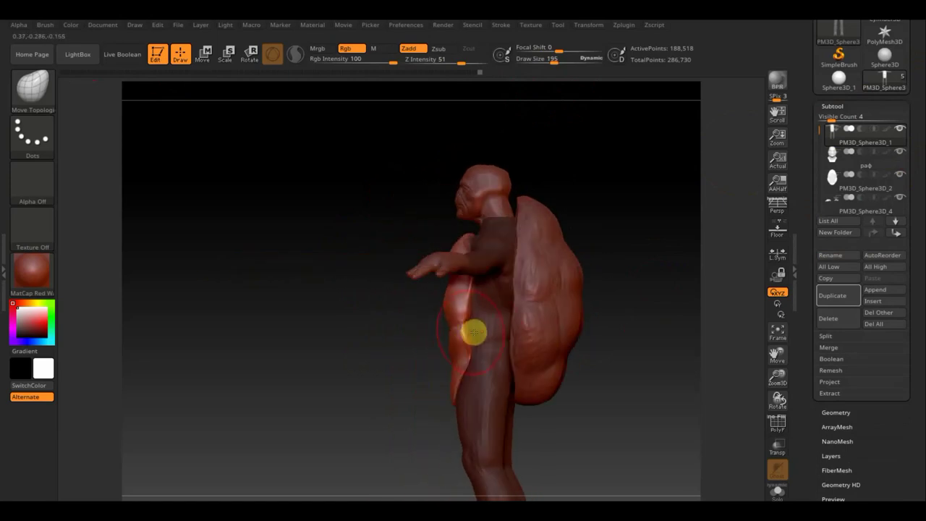
mouse_move(585, 383)
left_mouse_down()
mouse_move(613, 393)
mouse_move(654, 387)
mouse_move(580, 375)
left_mouse_up()
left_click_drag(588, 375, 593, 376)
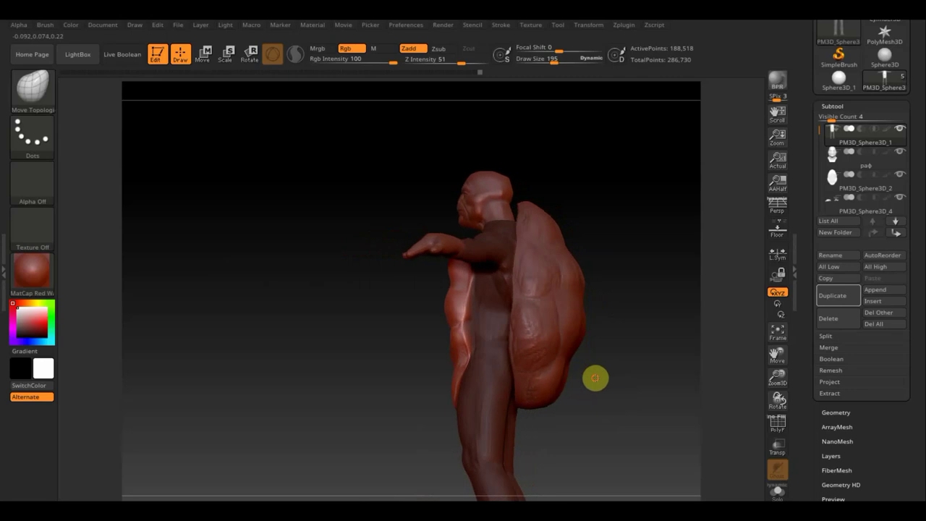
Push out the torso's front ridge and lift the lower abdomen and groin with Move Topological
left_click_drag(464, 324, 481, 327)
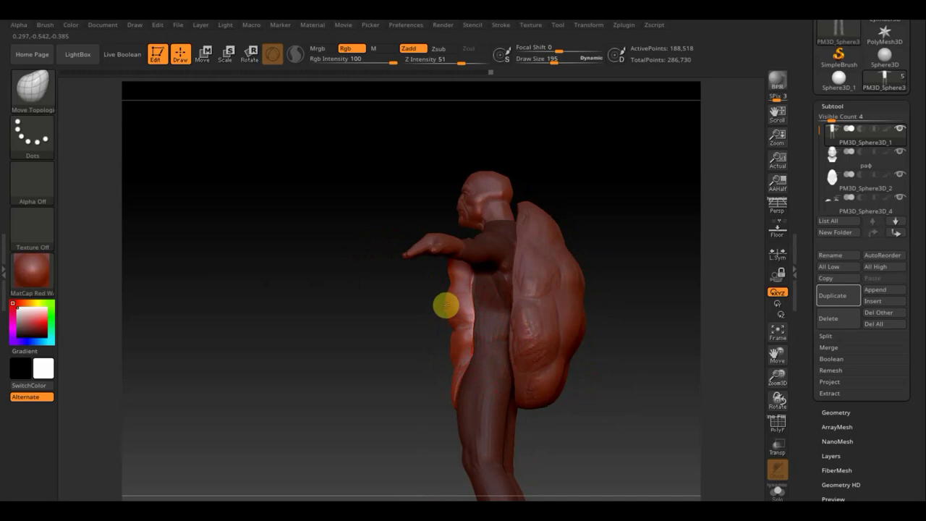
left_click_drag(400, 317, 416, 314)
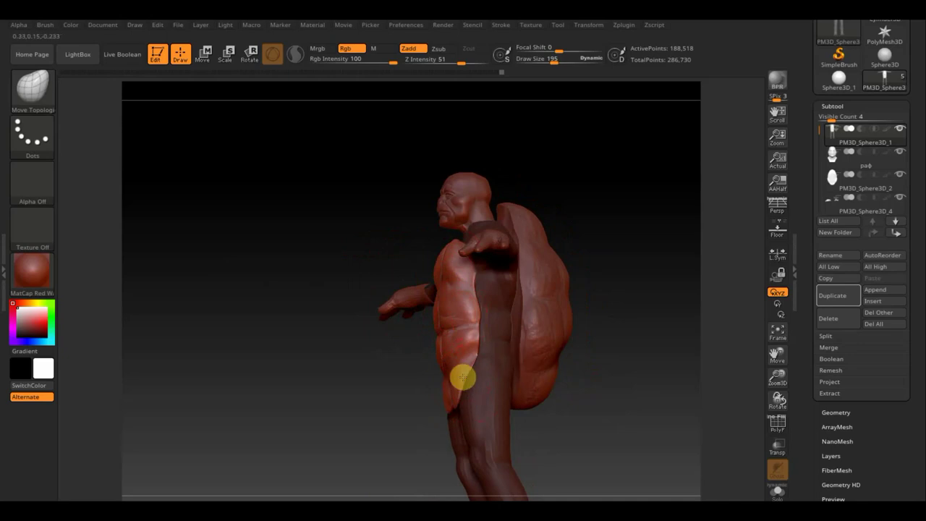
mouse_move(579, 404)
left_mouse_down("shift")
mouse_move(618, 403)
mouse_move(567, 401)
left_mouse_up("shift")
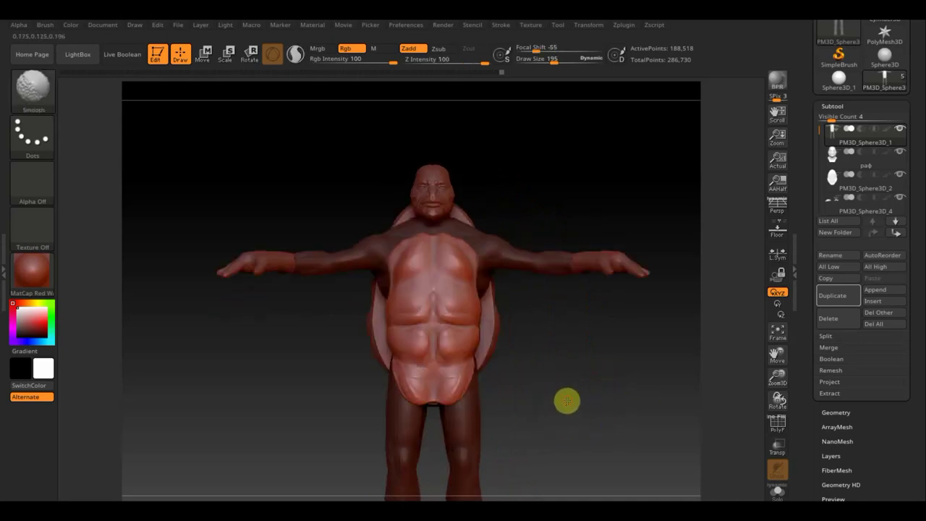
left_click_drag(400, 391, 403, 383)
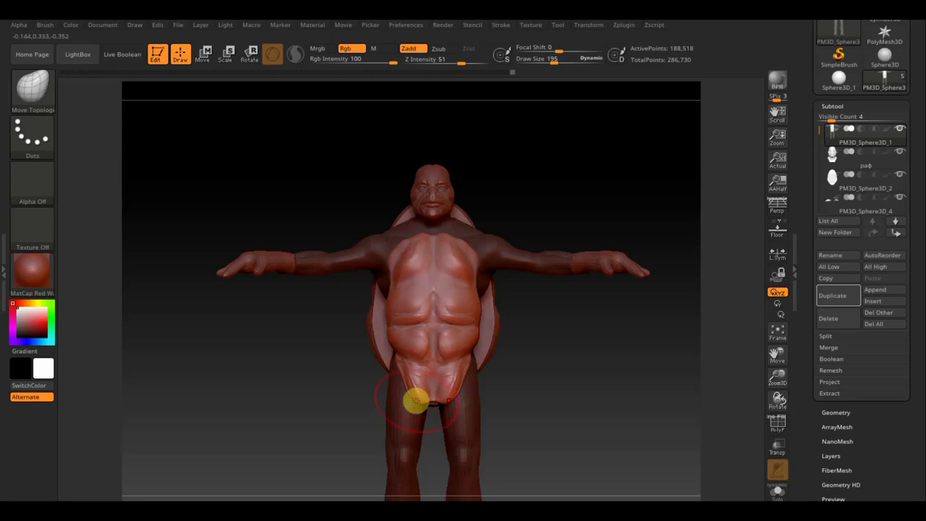
left_click_drag(423, 397, 424, 395)
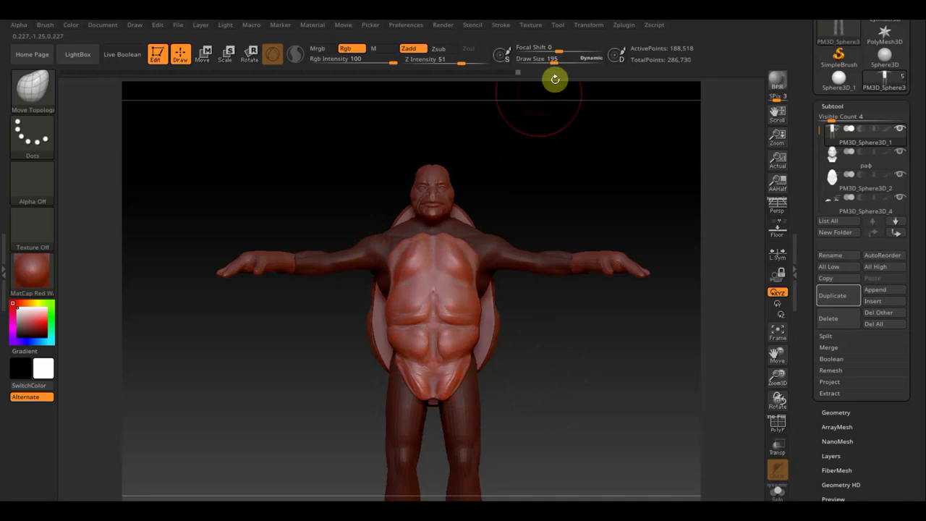
Shrink the brush to 124 and Shift-smooth the chest and belly
left_click_drag(554, 61, 543, 62)
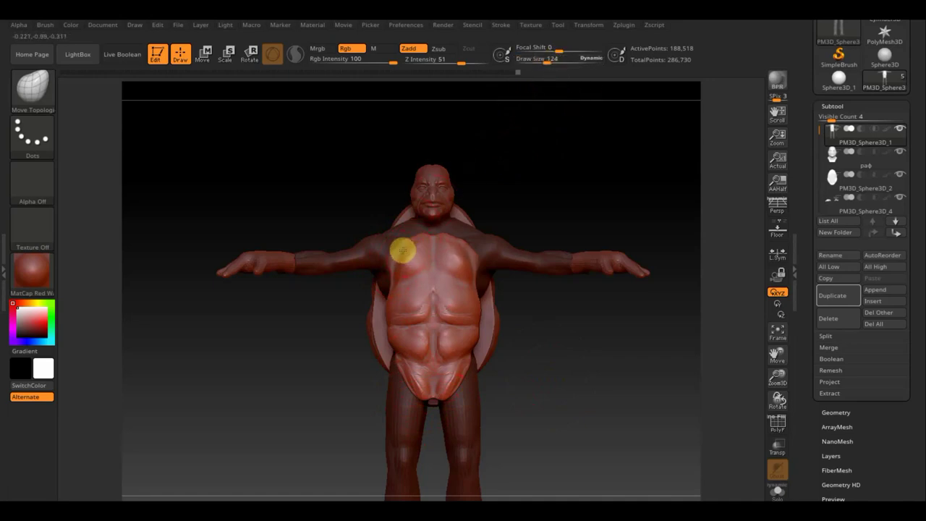
key("shift")
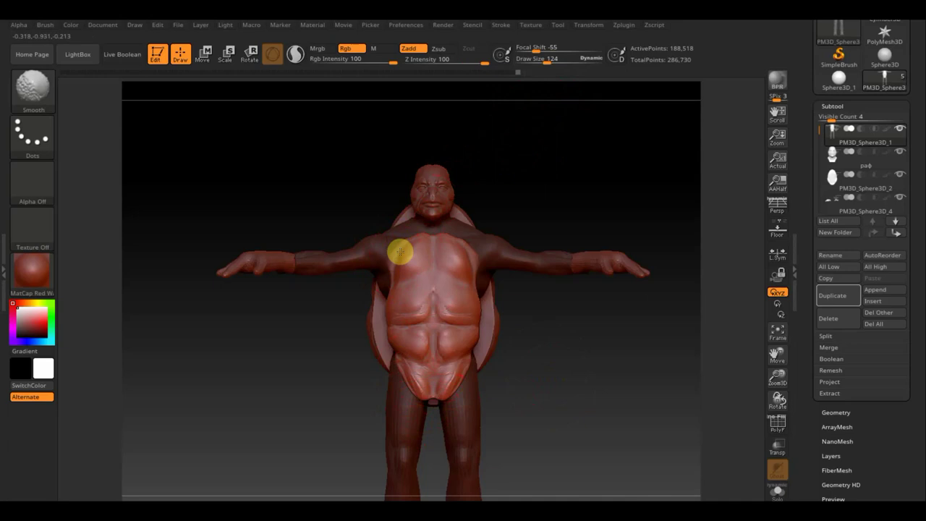
mouse_move(400, 252)
left_mouse_down("shift")
mouse_move(428, 295)
mouse_move(414, 351)
mouse_move(398, 362)
mouse_move(410, 393)
mouse_move(426, 333)
left_mouse_up("shift")
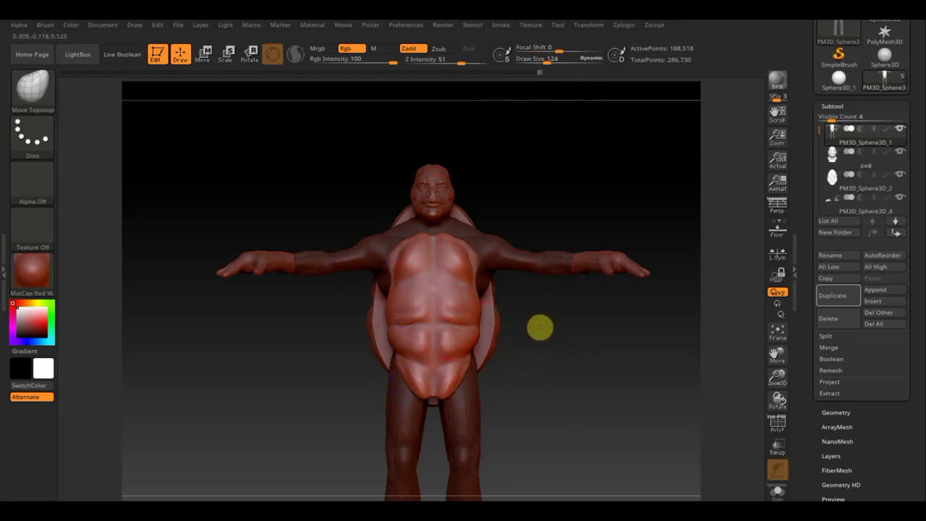
Inspect the torso from the back, sides and below, and enlarge the brush
mouse_move(540, 328)
left_mouse_down()
mouse_move(653, 331)
mouse_move(620, 345)
left_mouse_up()
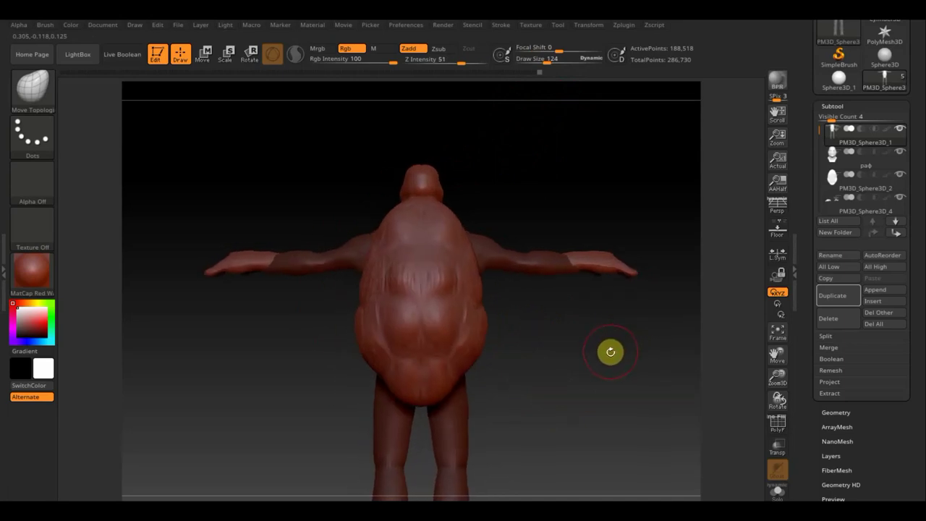
mouse_move(611, 354)
left_mouse_down()
mouse_move(543, 358)
mouse_move(556, 354)
left_mouse_up()
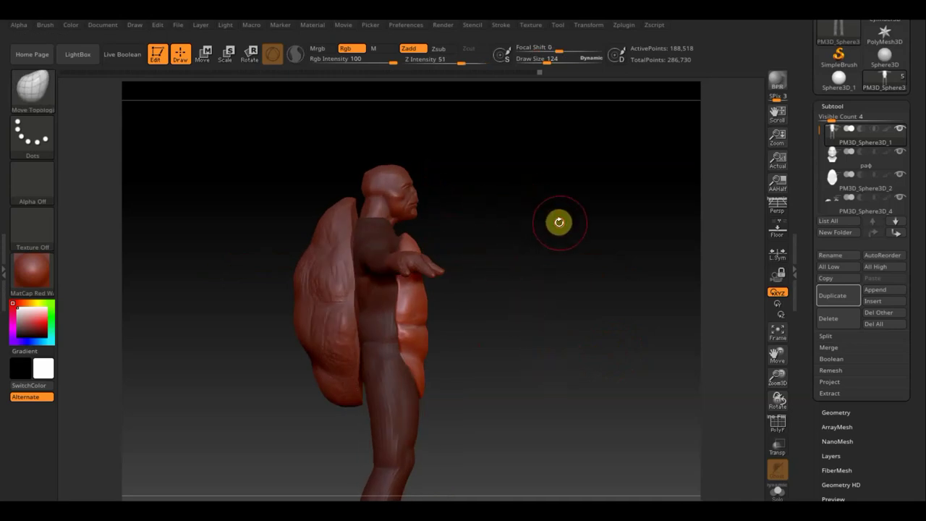
mouse_move(558, 221)
left_mouse_down("shift")
mouse_move(511, 227)
mouse_move(529, 212)
left_mouse_up("shift")
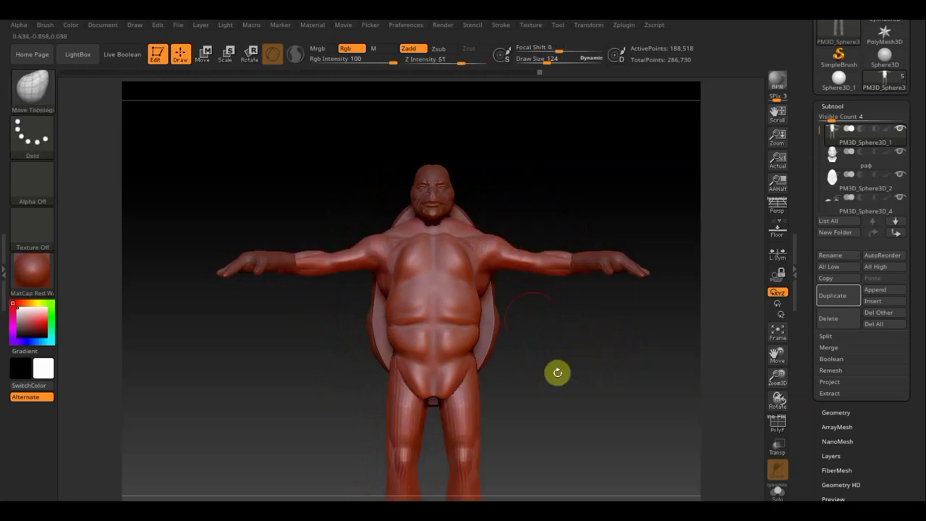
mouse_move(580, 411)
left_mouse_down()
mouse_move(554, 249)
mouse_move(564, 328)
mouse_move(551, 344)
mouse_move(536, 340)
left_mouse_up()
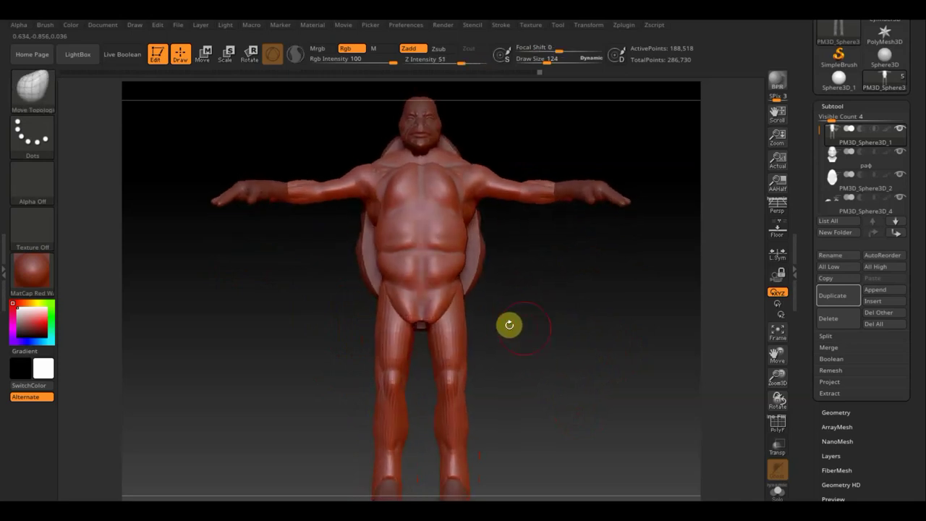
mouse_move(500, 294)
left_mouse_down()
mouse_move(442, 310)
mouse_move(487, 306)
mouse_move(468, 309)
mouse_move(488, 281)
mouse_move(484, 259)
left_mouse_up()
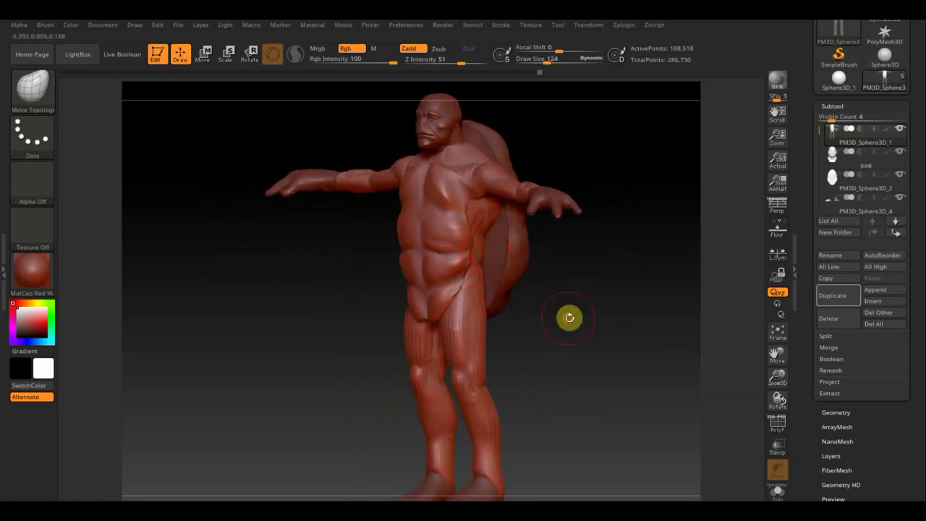
mouse_move(568, 316)
left_mouse_down()
mouse_move(581, 314)
mouse_move(484, 265)
mouse_move(600, 316)
mouse_move(564, 301)
left_mouse_up()
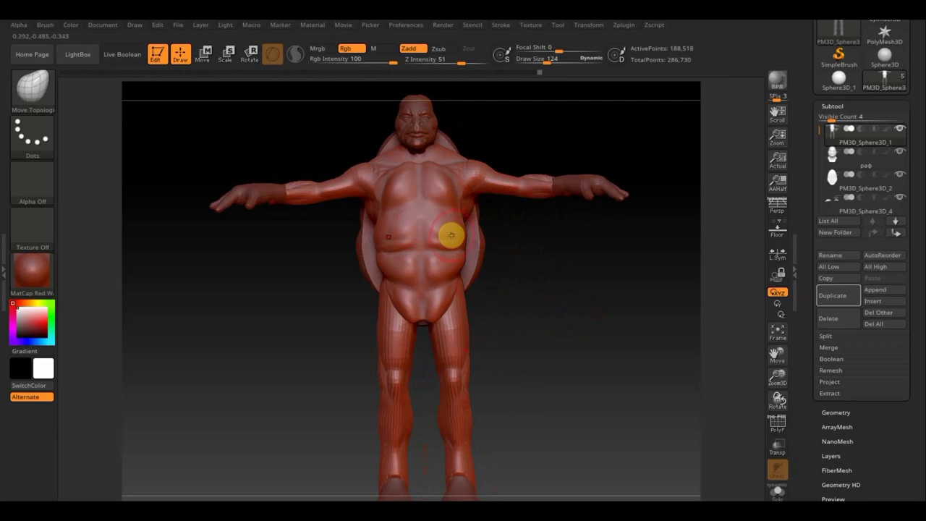
mouse_move(316, 263)
left_mouse_down()
mouse_move(347, 289)
mouse_move(319, 275)
mouse_move(372, 269)
mouse_move(364, 265)
mouse_move(354, 268)
mouse_move(486, 269)
mouse_move(444, 275)
mouse_move(490, 274)
mouse_move(489, 296)
mouse_move(498, 294)
left_mouse_up()
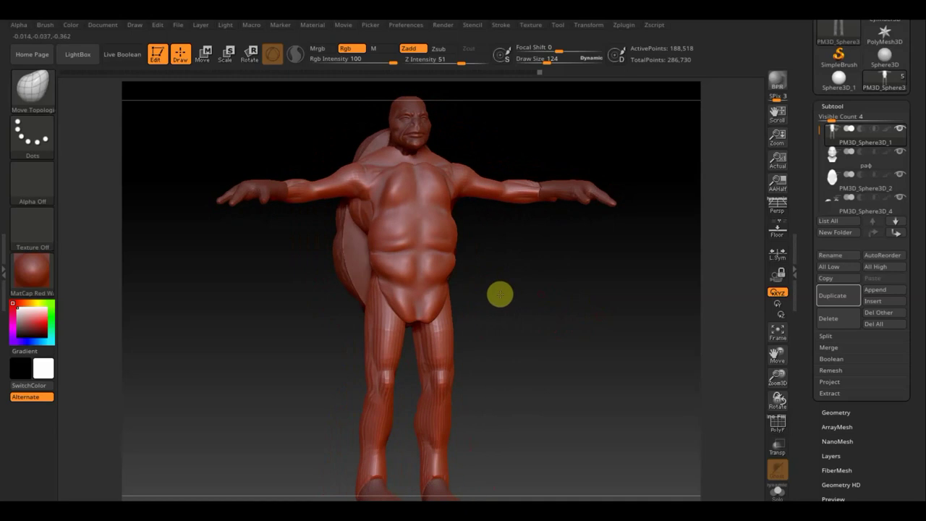
left_click_drag(549, 62, 557, 60)
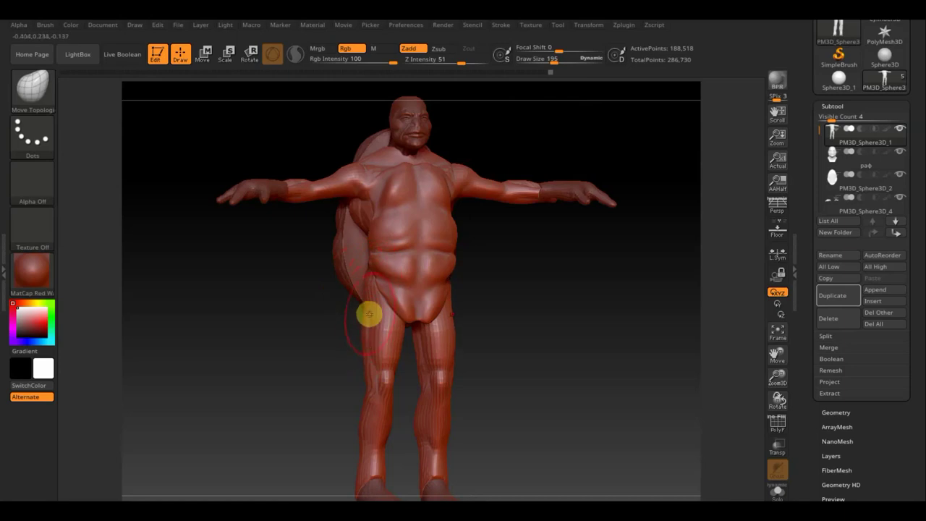
From an exact front view, sculpt both shoulders symmetrically
left_click_drag(399, 310, 555, 309, "shift")
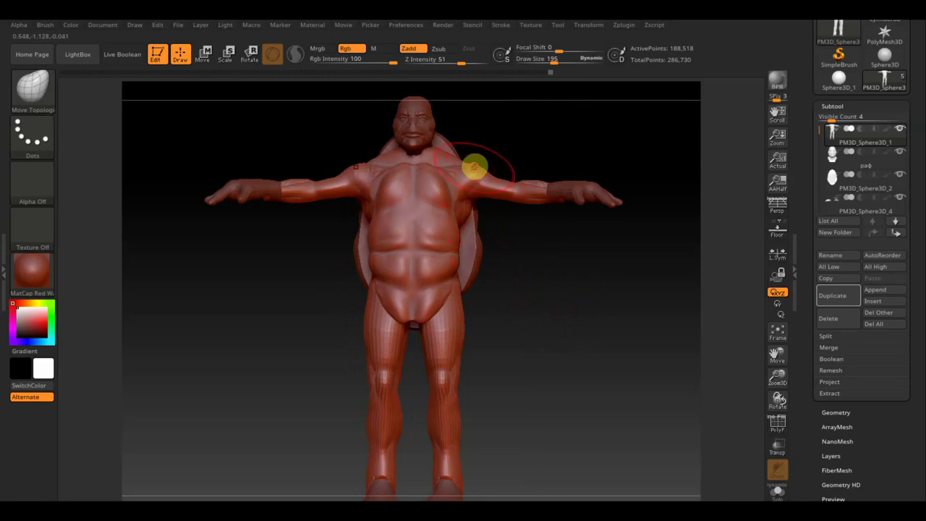
left_click_drag(474, 167, 480, 158)
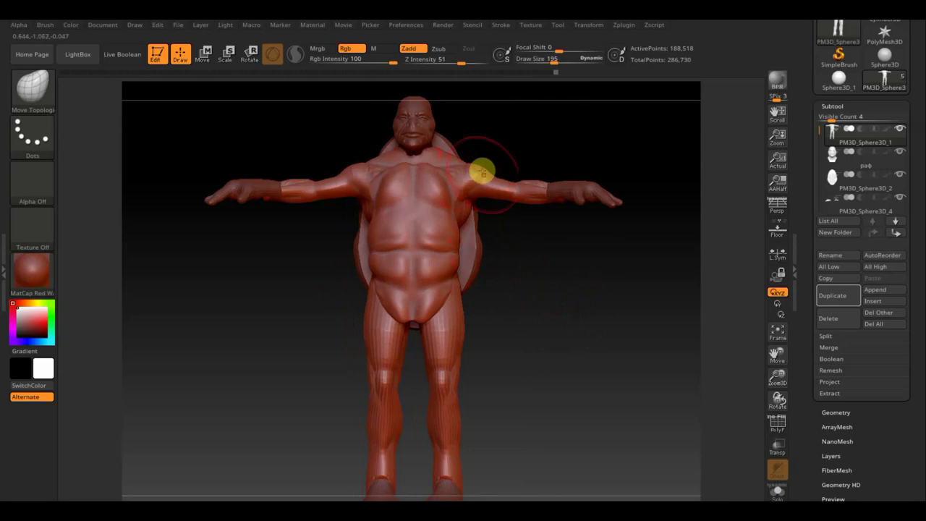
mouse_move(542, 271)
left_mouse_down()
mouse_move(512, 355)
mouse_move(558, 298)
mouse_move(542, 323)
left_mouse_up()
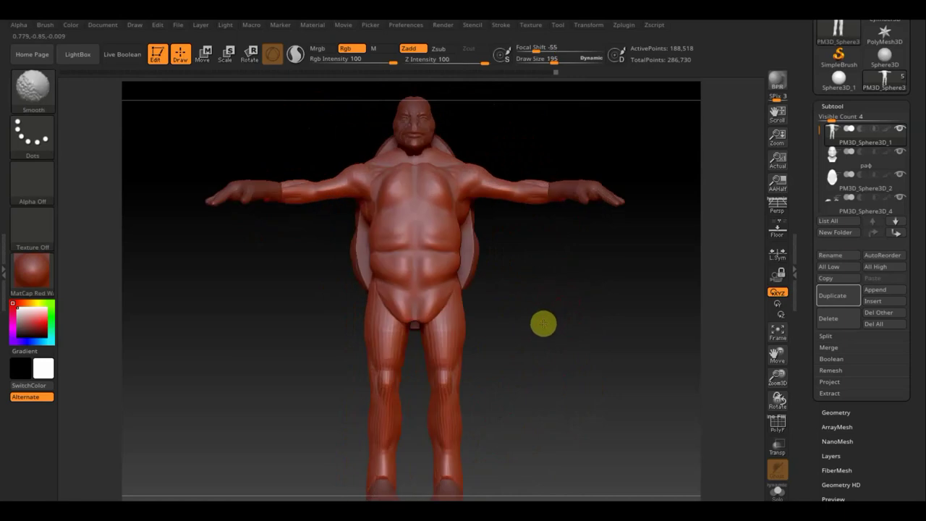
Nudge the lower legs and heels into a slightly reshaped profile
mouse_move(528, 383)
left_mouse_down()
mouse_move(538, 323)
mouse_move(446, 335)
left_mouse_up()
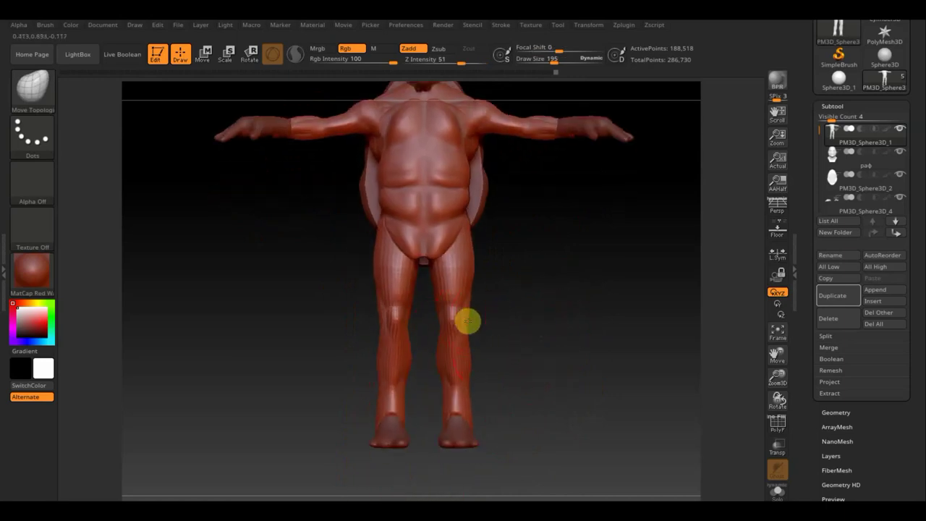
left_click_drag(462, 320, 440, 325)
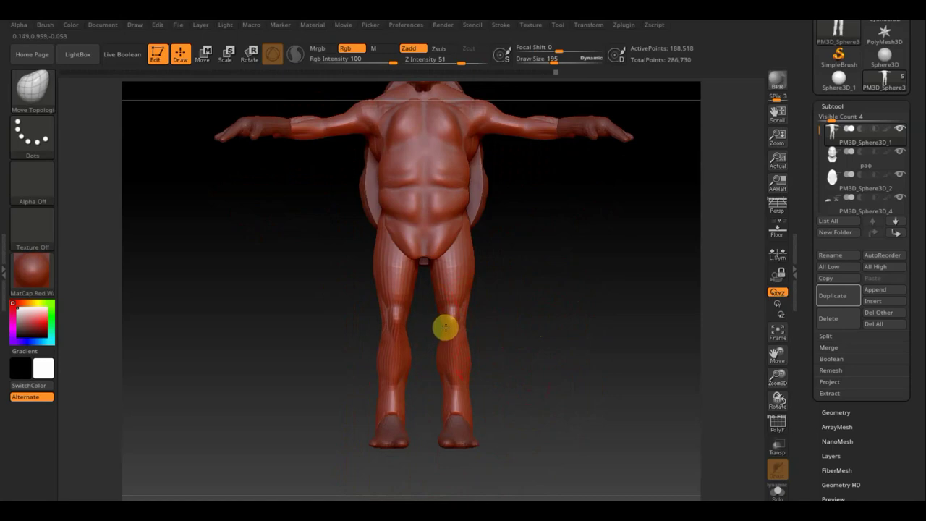
left_click_drag(446, 328, 439, 369)
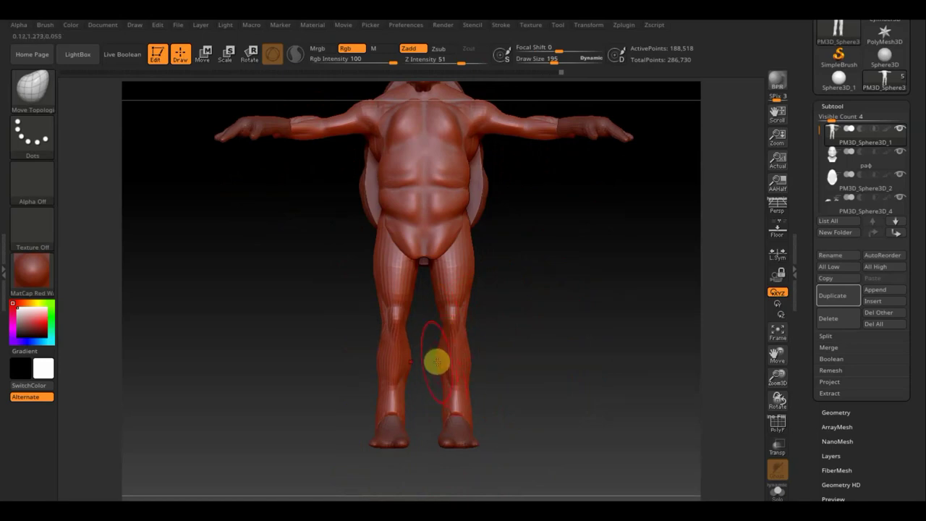
mouse_move(464, 413)
left_mouse_down()
mouse_move(524, 427)
mouse_move(463, 426)
mouse_move(469, 413)
left_mouse_up()
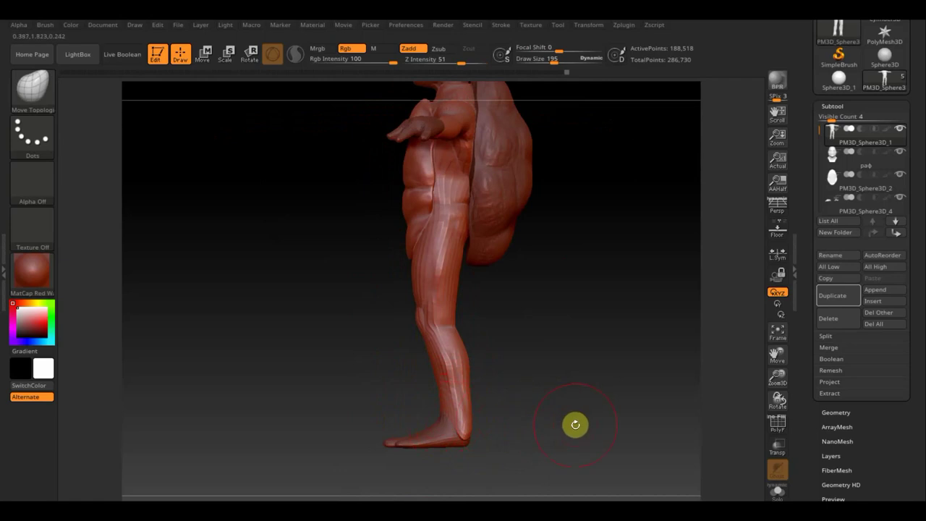
Select the PM3D_Sphere3D_3 foot piece from the subtool quick list
key("n")
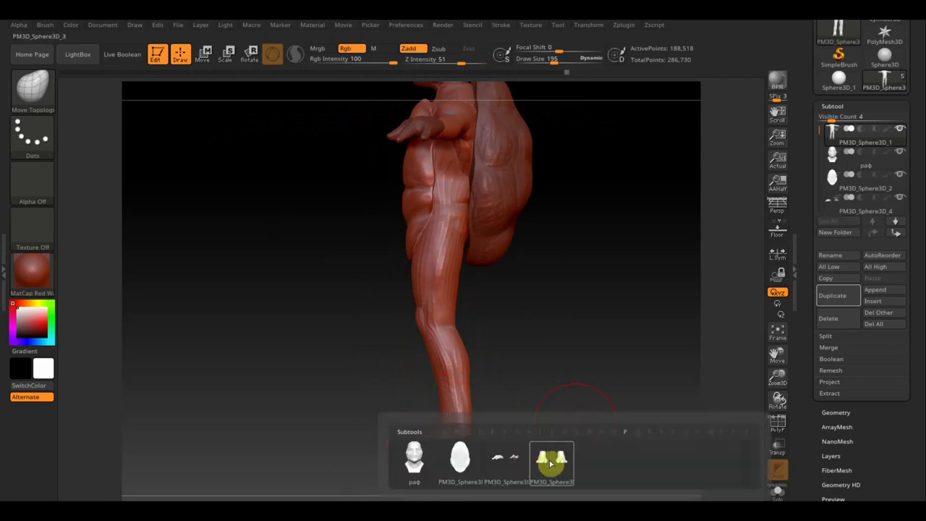
left_click(553, 460)
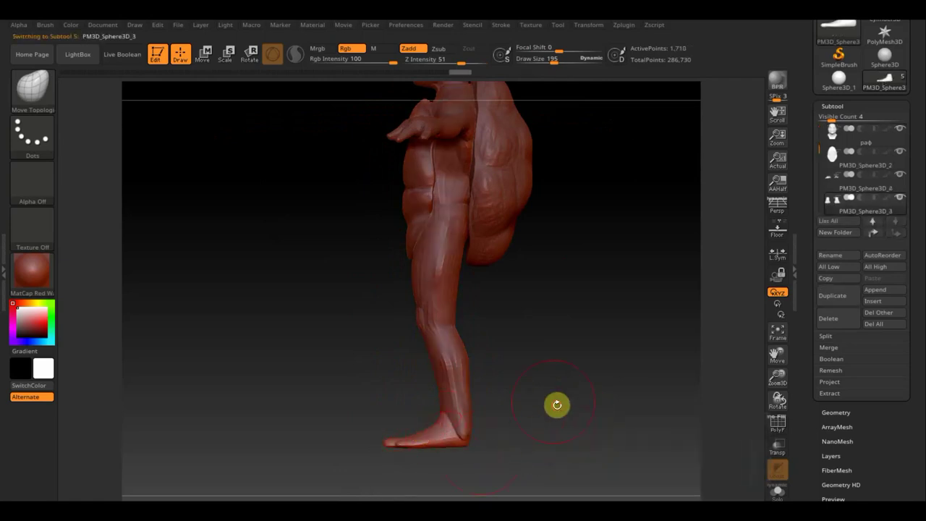
left_click_drag(557, 403, 564, 430)
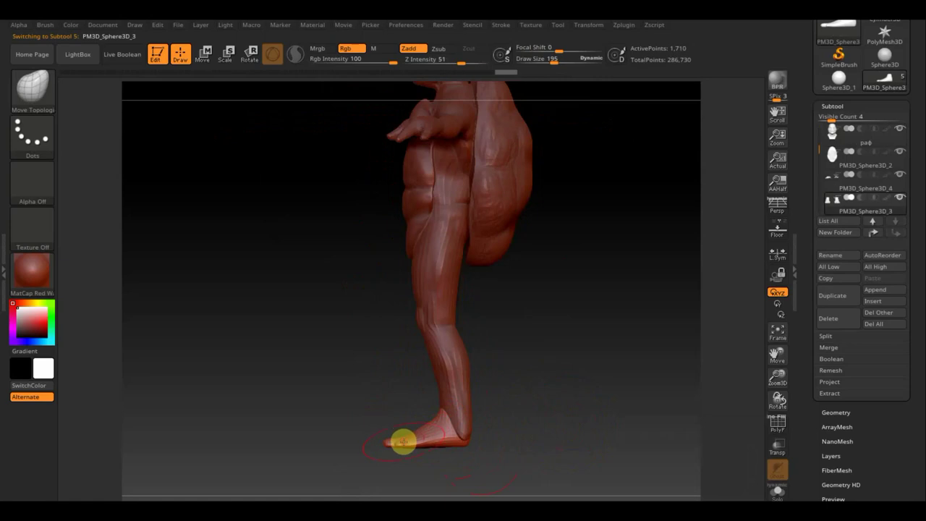
mouse_move(560, 395)
left_mouse_down()
mouse_move(614, 440)
mouse_move(511, 432)
mouse_move(502, 448)
mouse_move(511, 451)
mouse_move(512, 440)
mouse_move(497, 356)
mouse_move(494, 395)
mouse_move(576, 396)
mouse_move(557, 406)
left_mouse_up()
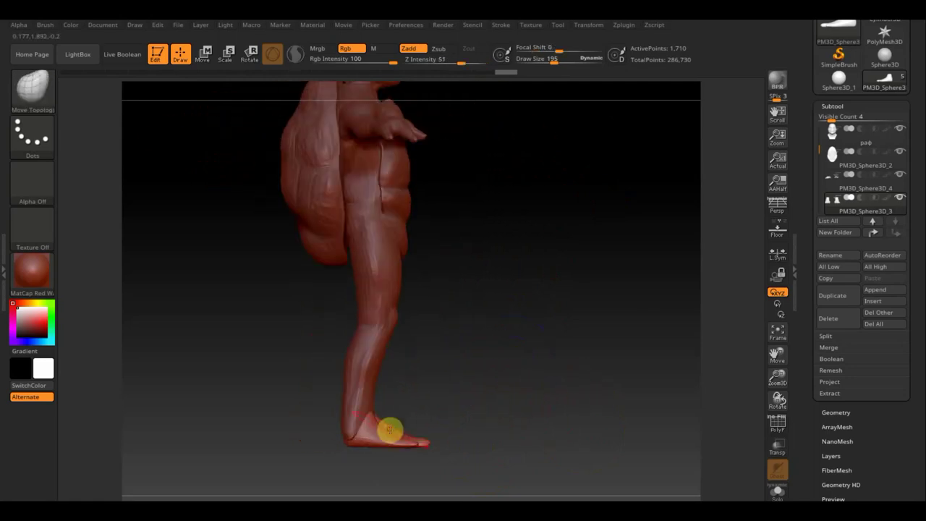
Set up ClayBuildup at draw size 99 with BackfaceMask auto masking enabled
left_click(32, 92)
left_click(155, 97)
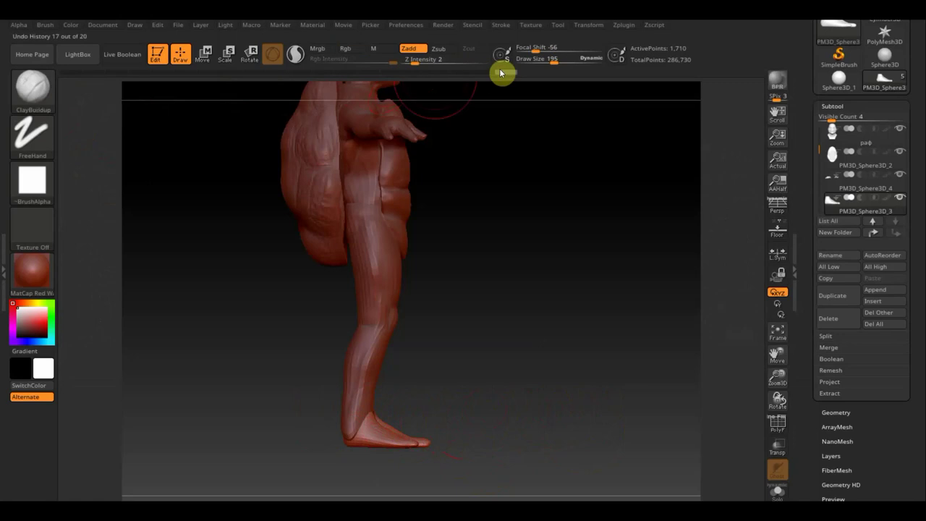
left_click_drag(555, 61, 542, 63)
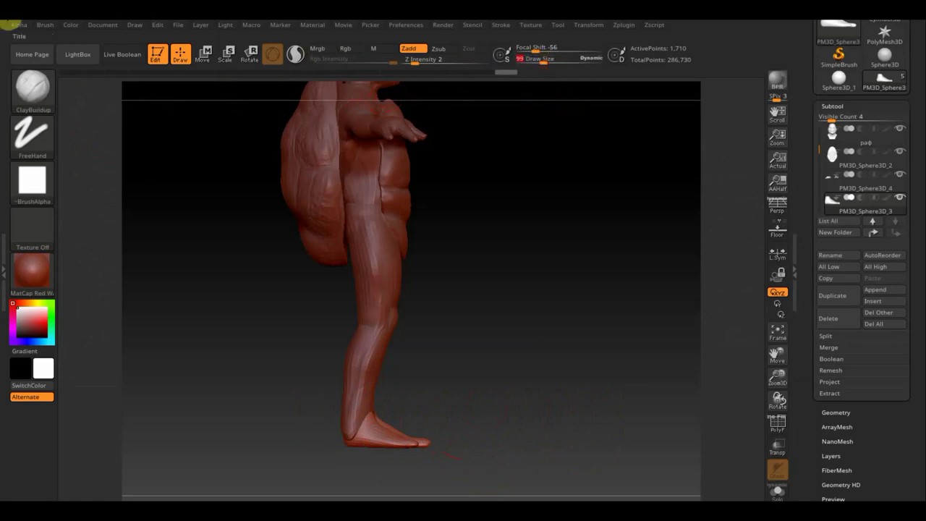
left_click(46, 26)
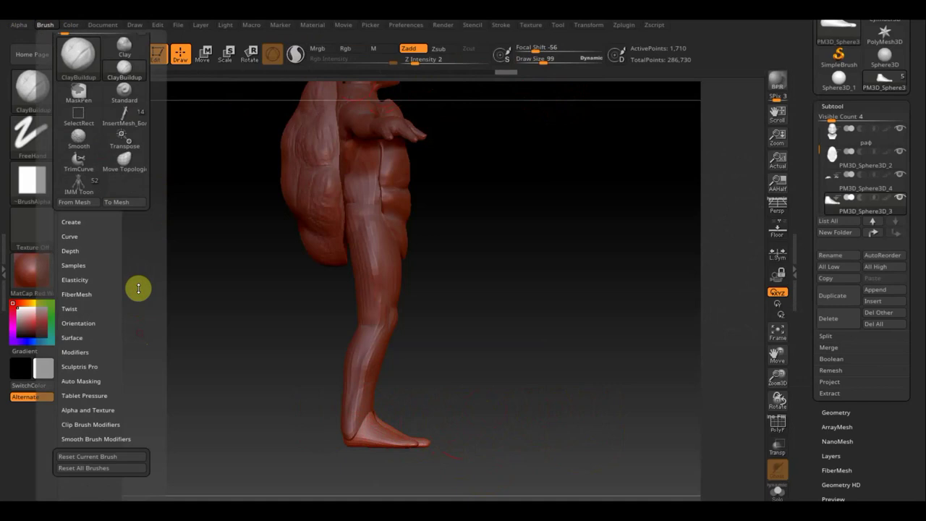
left_click(75, 298)
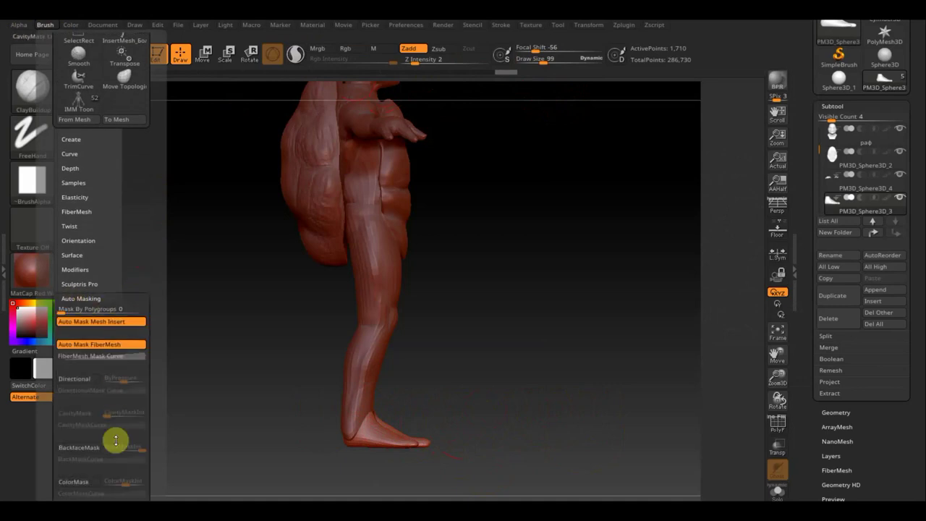
left_click(80, 449)
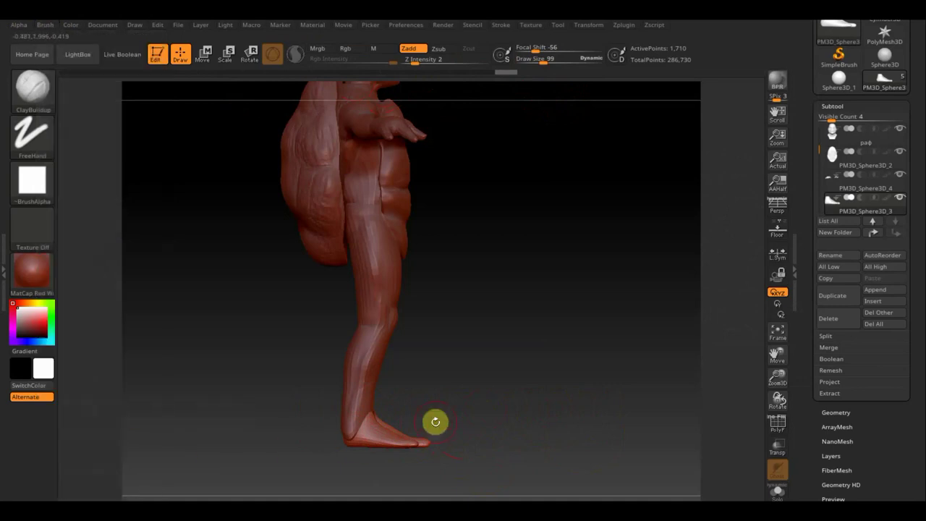
mouse_move(434, 422)
left_mouse_down()
mouse_move(470, 364)
mouse_move(469, 407)
mouse_move(479, 260)
mouse_move(484, 399)
left_mouse_up()
mouse_move(484, 240)
left_mouse_down()
mouse_move(490, 302)
mouse_move(478, 319)
mouse_move(463, 314)
left_mouse_up()
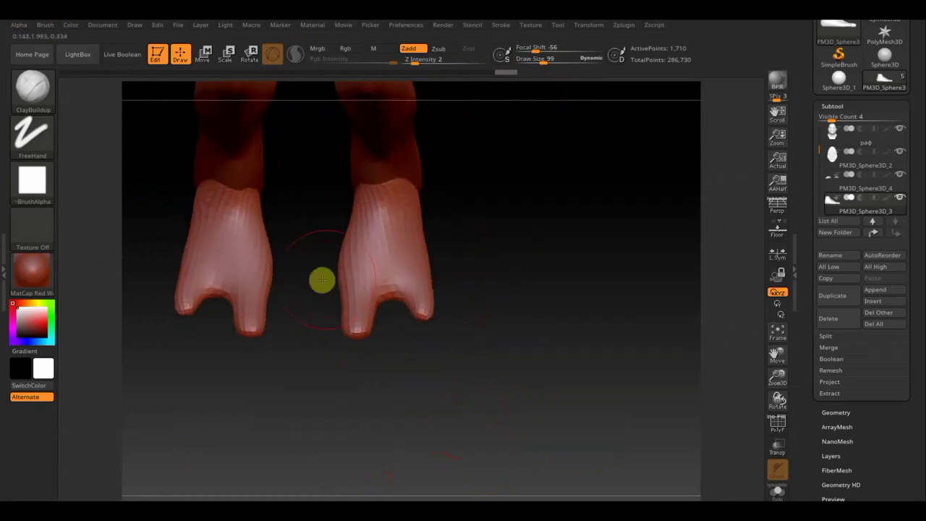
DynaMesh the foot piece at resolution 432 and reduce the draw size to 48
left_click(836, 411)
left_click(834, 281)
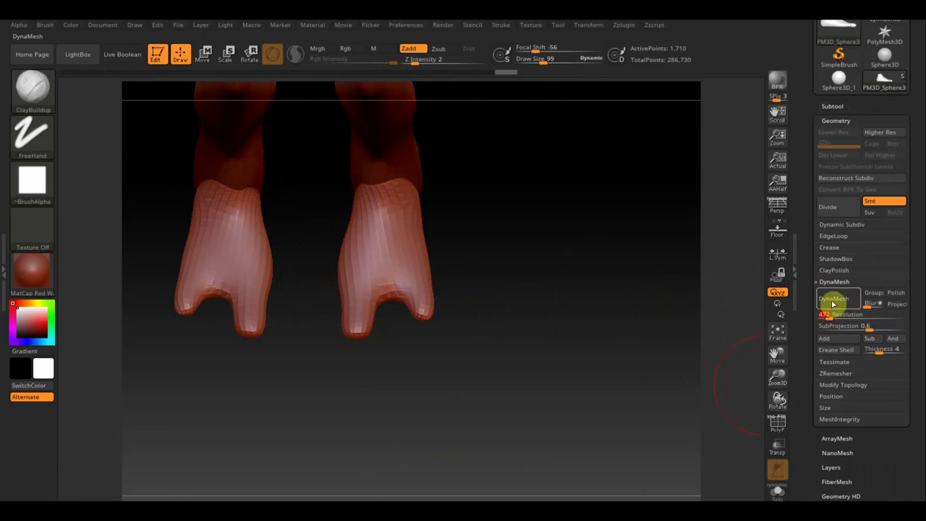
left_click(832, 298)
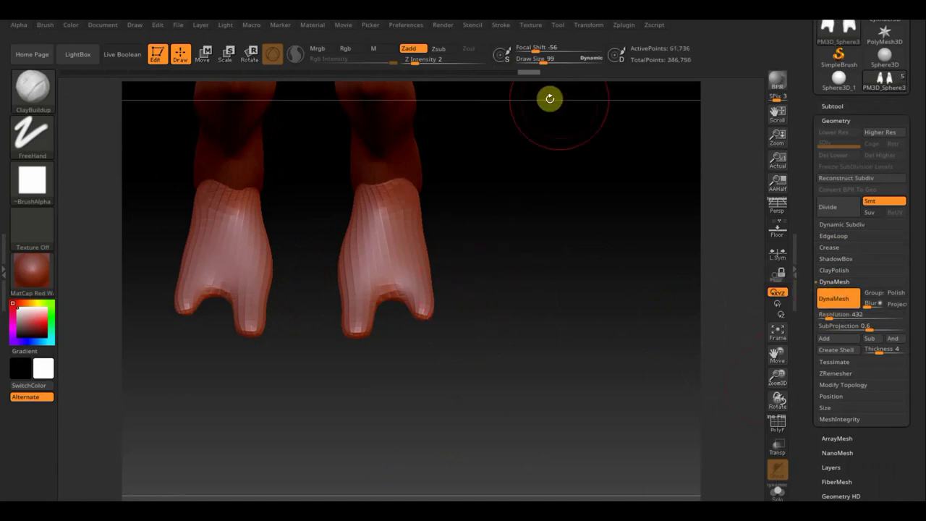
left_click_drag(539, 61, 531, 62)
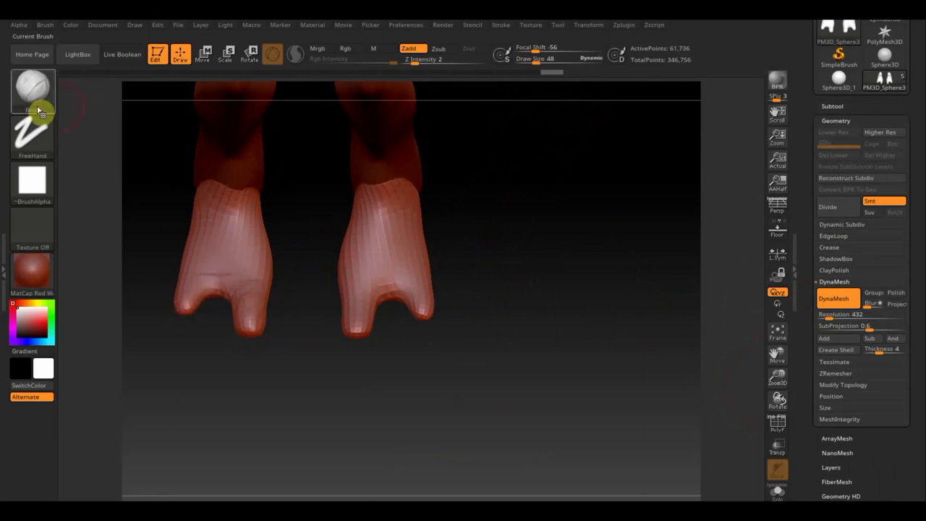
Switch to Move Topological at draw size 95 and undo a stray edit with Ctrl+Z
left_click(40, 108)
left_click(273, 114)
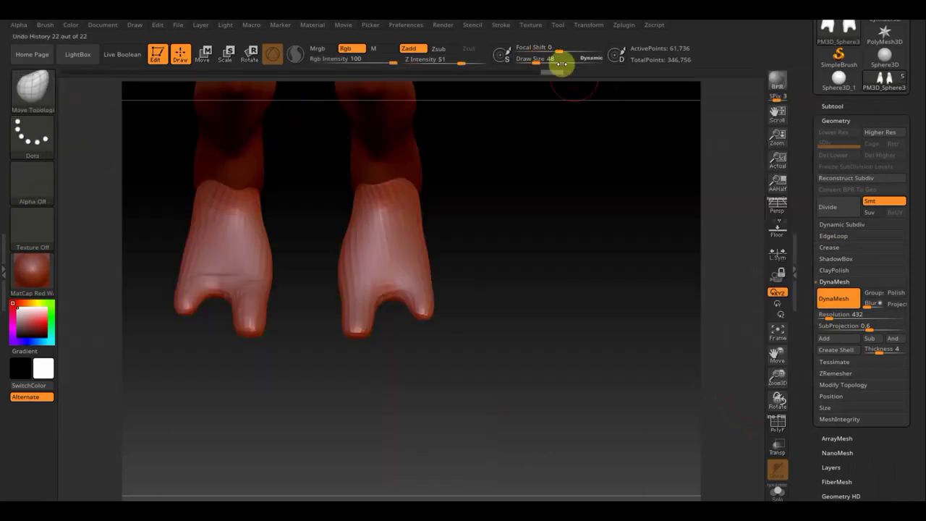
left_click_drag(561, 64, 541, 60)
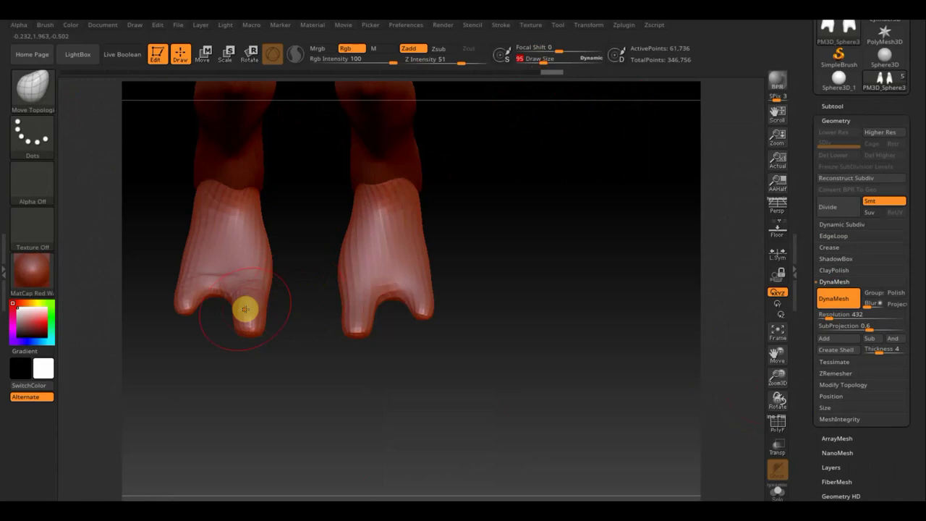
left_click_drag(550, 269, 546, 332)
key("ctrl+z")
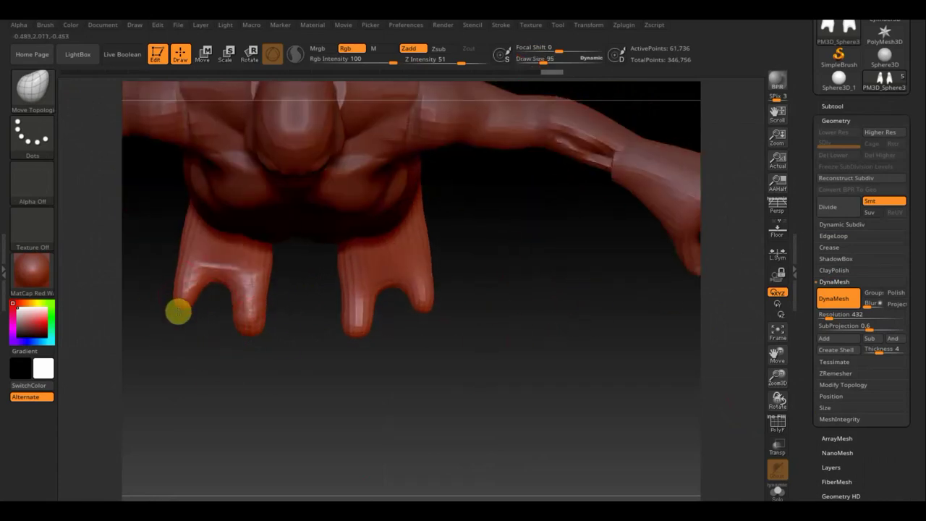
Pull the left foot's outer toe down and outward, then inspect both feet
left_click_drag(174, 323, 151, 366)
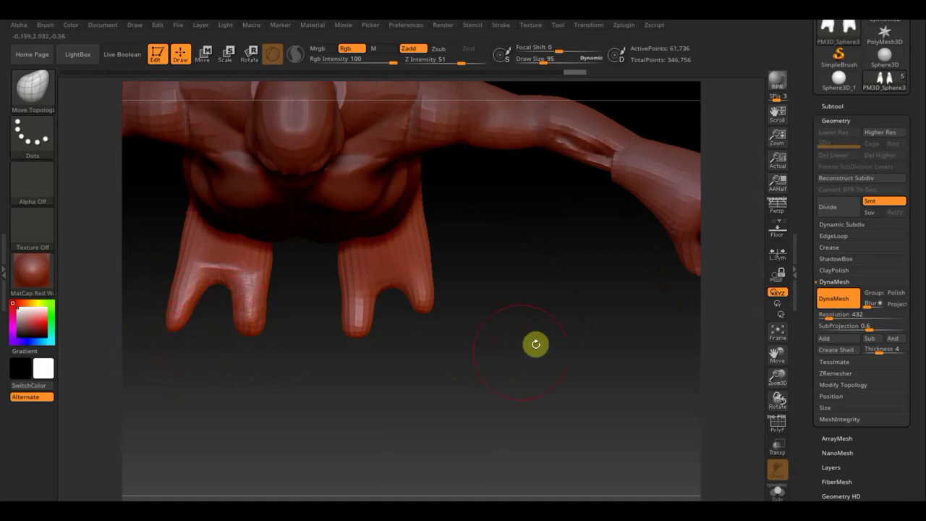
mouse_move(535, 333)
left_mouse_down()
mouse_move(547, 258)
mouse_move(514, 246)
mouse_move(566, 254)
mouse_move(542, 285)
mouse_move(347, 309)
mouse_move(407, 283)
mouse_move(413, 265)
left_mouse_up()
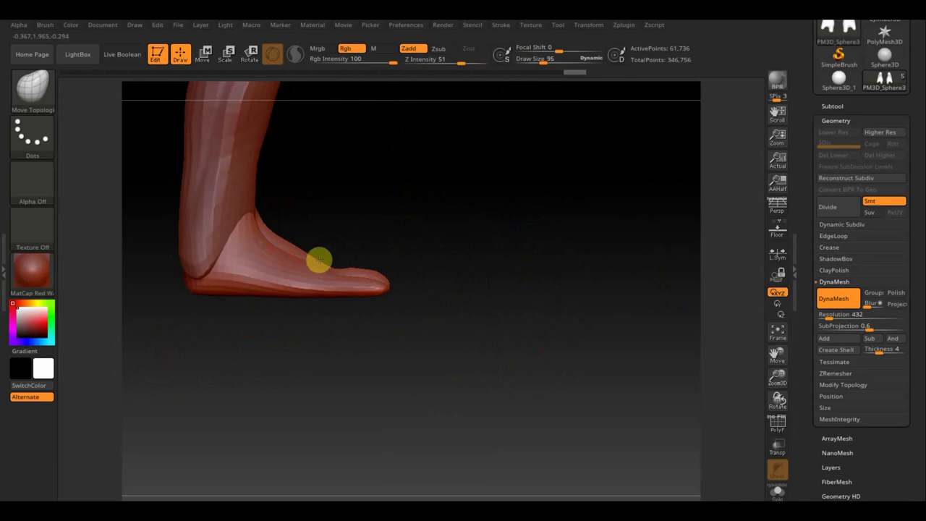
mouse_move(274, 258)
left_mouse_down()
mouse_move(287, 241)
mouse_move(275, 247)
mouse_move(324, 265)
mouse_move(327, 253)
left_mouse_up()
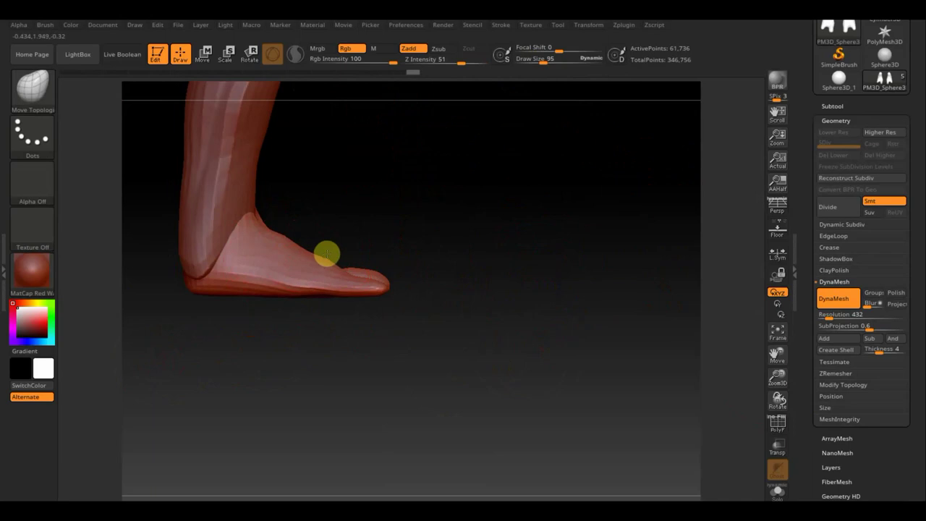
mouse_move(466, 265)
left_mouse_down()
mouse_move(403, 314)
mouse_move(400, 289)
left_mouse_up()
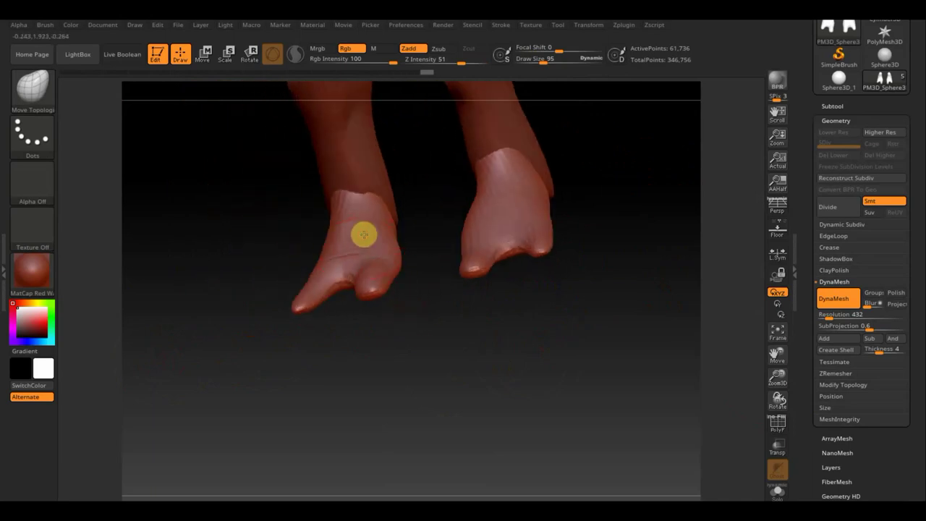
Set up ClayBuildup with depth strength 3 and draw size 48
left_click(32, 87)
left_click(143, 105)
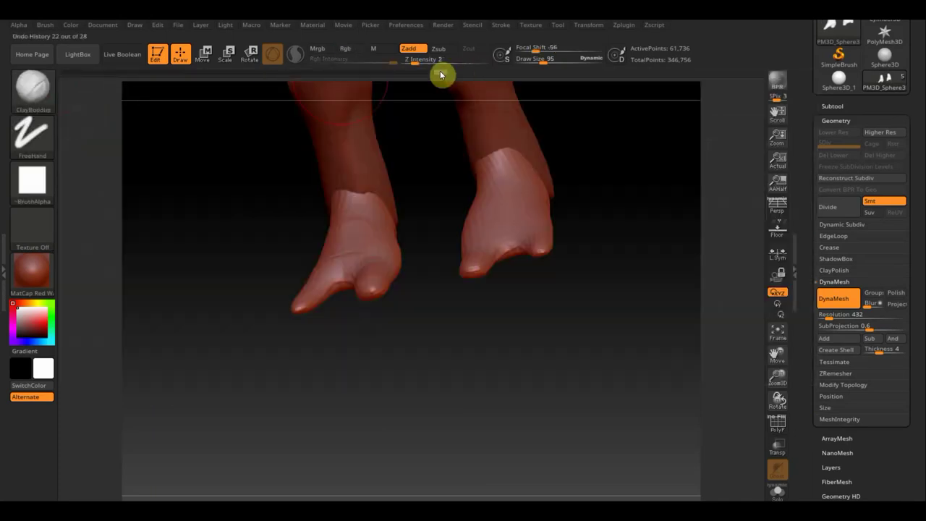
left_click(416, 62)
type("3")
key("Return")
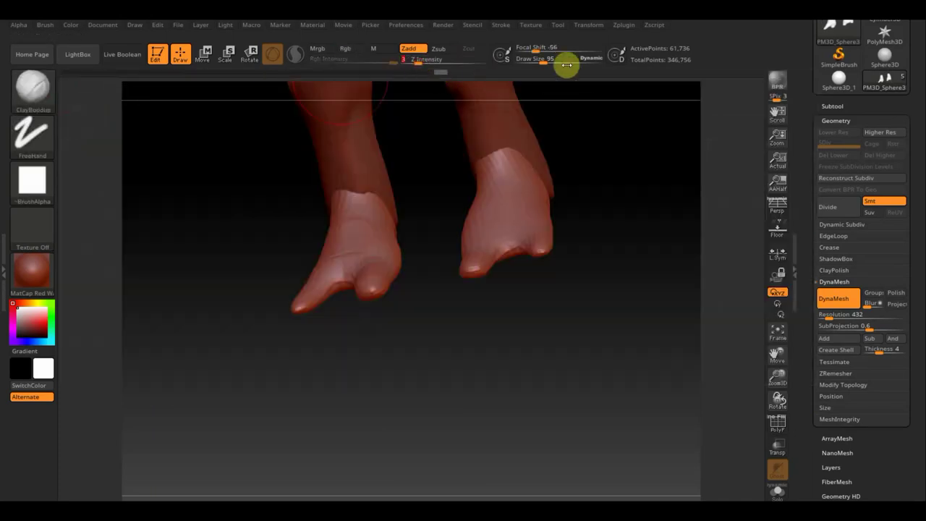
left_click(544, 58)
type("48")
key("Return")
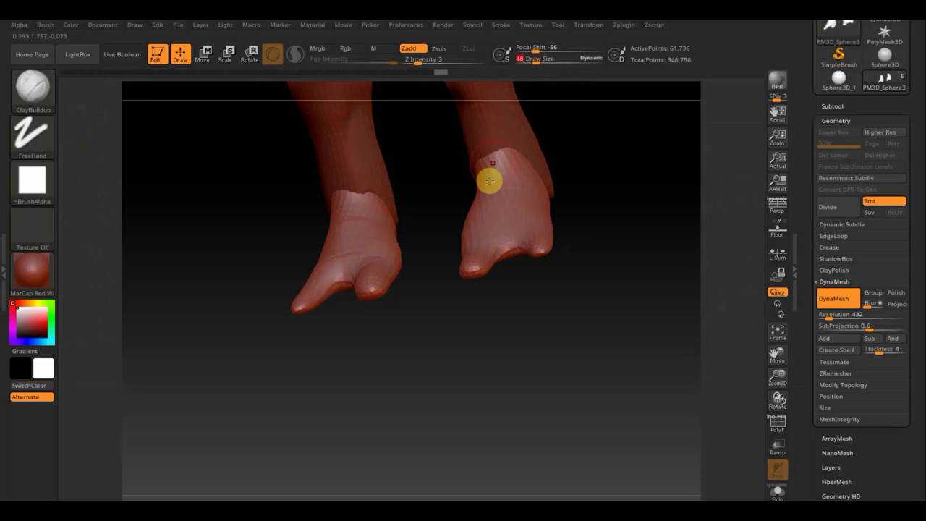
Build up clay on the left foot's toe, carve vertical creases and smooth them
mouse_move(456, 343)
left_mouse_down()
mouse_move(496, 370)
mouse_move(311, 294)
left_mouse_up()
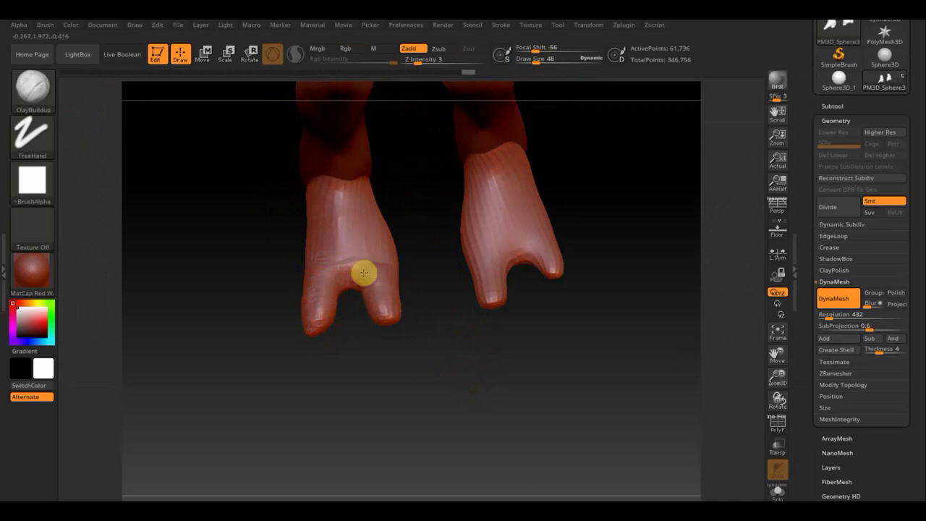
mouse_move(370, 262)
left_mouse_down()
mouse_move(399, 307)
mouse_move(395, 281)
left_mouse_up()
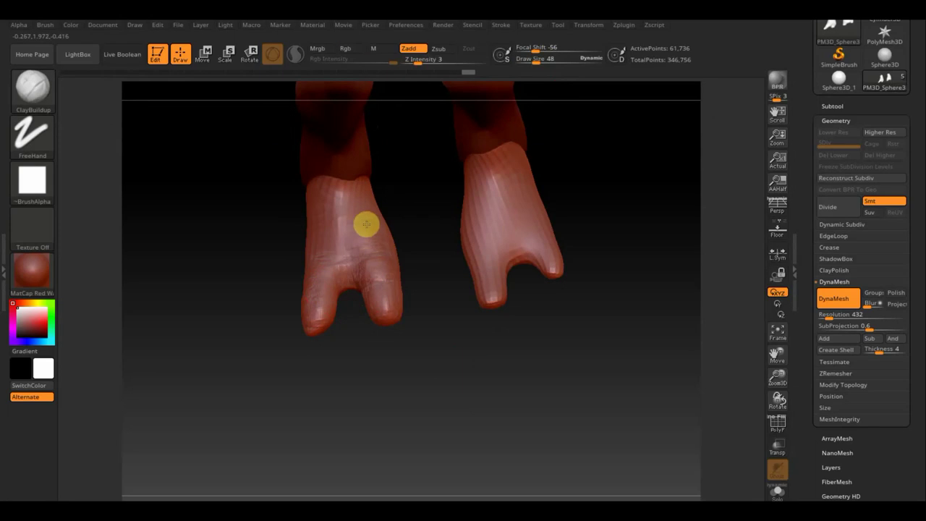
mouse_move(408, 263)
left_mouse_down()
mouse_move(440, 252)
mouse_move(325, 273)
left_mouse_up()
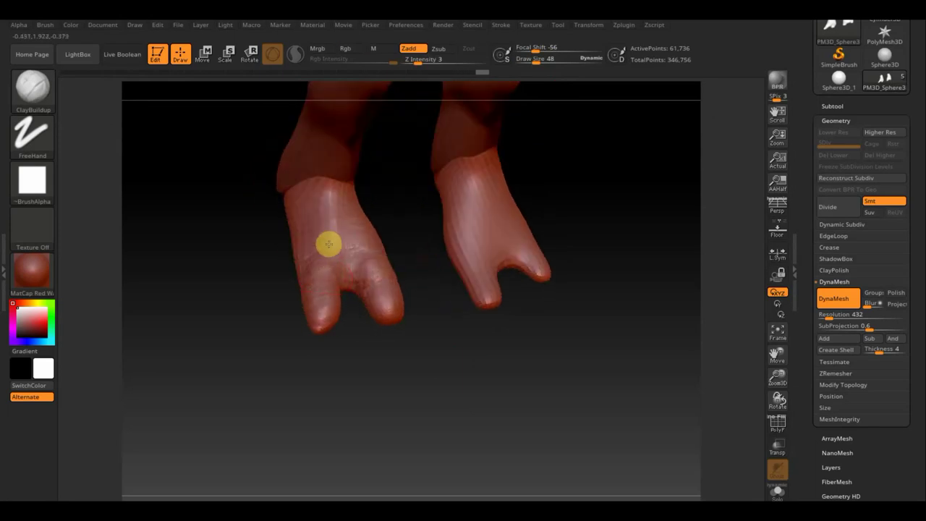
mouse_move(323, 241)
left_mouse_down()
mouse_move(321, 227)
mouse_move(321, 302)
left_mouse_up()
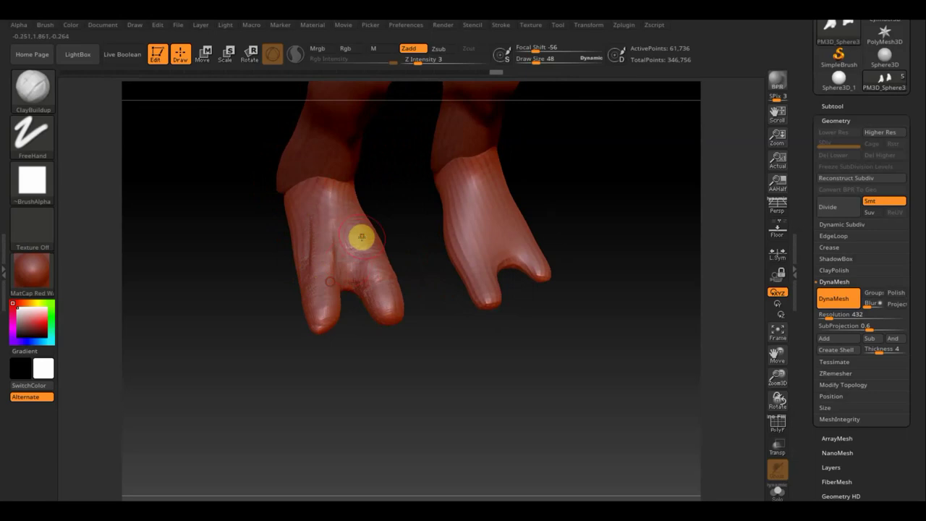
mouse_move(357, 248)
left_mouse_down("shift")
mouse_move(315, 230)
mouse_move(321, 219)
mouse_move(321, 306)
mouse_move(296, 292)
mouse_move(369, 285)
mouse_move(398, 307)
left_mouse_up("shift")
Build up clay on the right heel and review the feet from several angles
left_click_drag(411, 370, 411, 355)
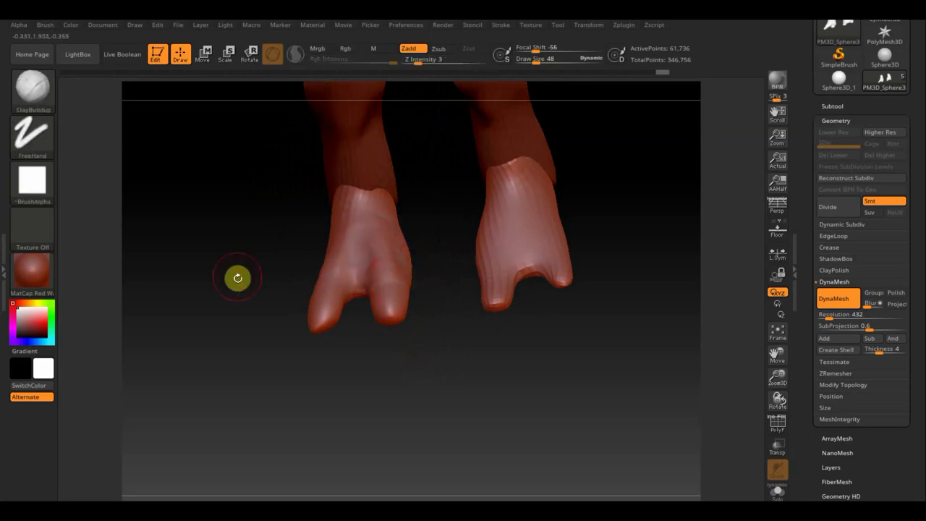
mouse_move(236, 277)
left_mouse_down()
mouse_move(283, 287)
mouse_move(347, 263)
left_mouse_up()
mouse_move(259, 286)
left_mouse_down()
mouse_move(306, 270)
mouse_move(348, 335)
mouse_move(329, 364)
mouse_move(581, 362)
mouse_move(473, 269)
left_mouse_up()
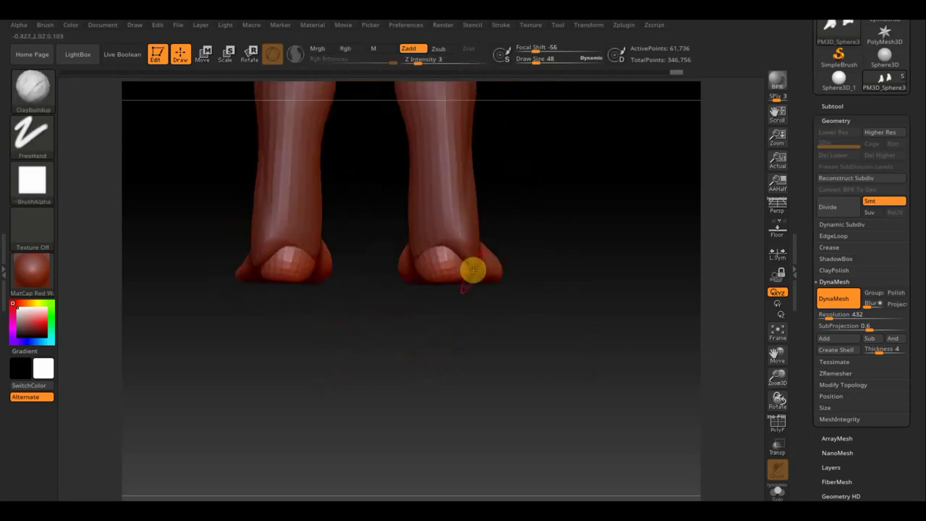
mouse_move(417, 268)
left_mouse_down()
mouse_move(449, 243)
mouse_move(461, 261)
mouse_move(488, 267)
mouse_move(529, 314)
mouse_move(482, 261)
mouse_move(512, 259)
left_mouse_up()
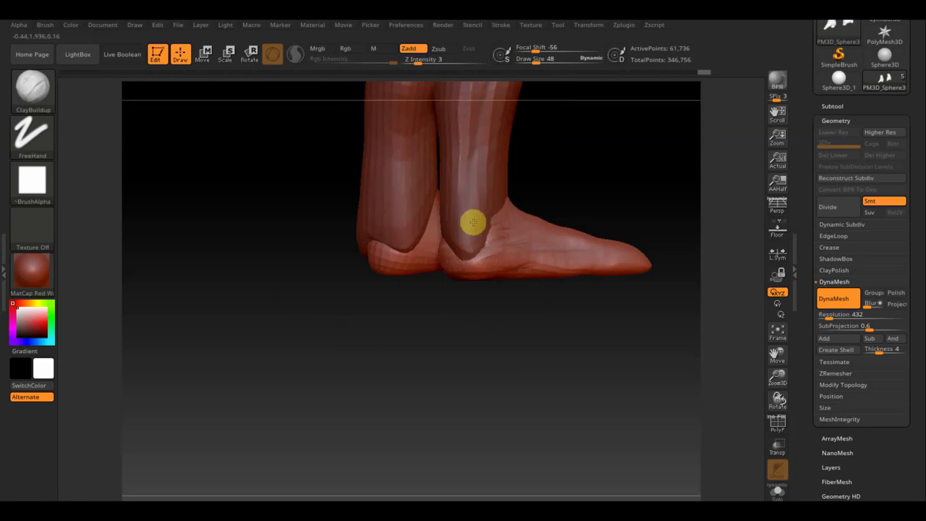
mouse_move(692, 206)
left_mouse_down()
mouse_move(589, 176)
mouse_move(491, 278)
mouse_move(500, 239)
mouse_move(472, 228)
mouse_move(490, 213)
mouse_move(484, 275)
mouse_move(466, 259)
mouse_move(468, 236)
mouse_move(499, 248)
mouse_move(523, 234)
mouse_move(510, 269)
mouse_move(511, 227)
mouse_move(540, 240)
mouse_move(527, 271)
mouse_move(537, 249)
left_mouse_up()
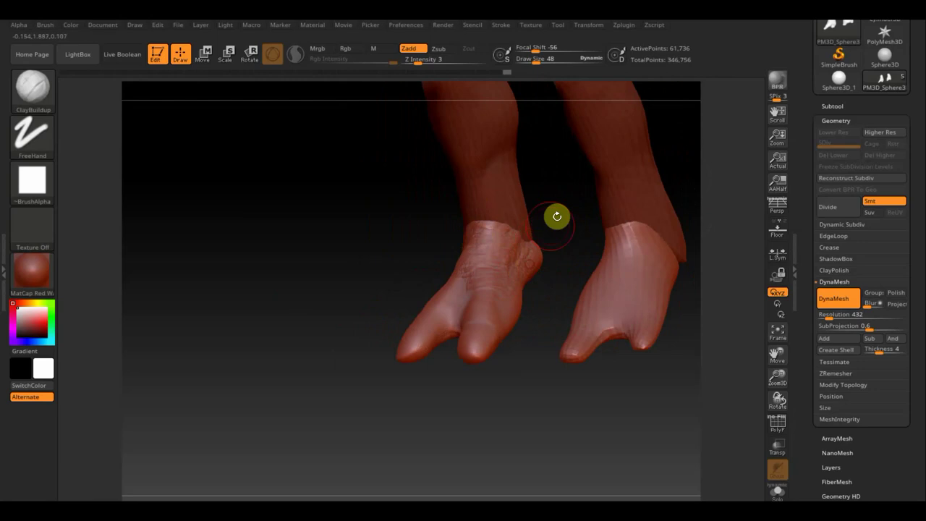
mouse_move(556, 215)
left_mouse_down()
mouse_move(569, 205)
mouse_move(593, 234)
mouse_move(614, 213)
left_mouse_up()
key("shift")
left_click_drag(556, 401, 563, 273)
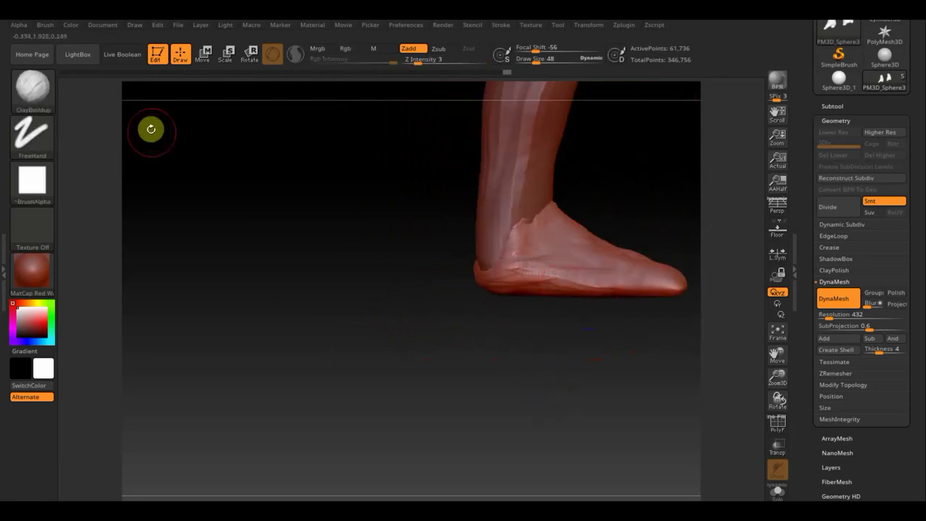
Switch to Move Topological, raise draw size to 81, and face the foot
left_click(34, 93)
left_click(278, 99)
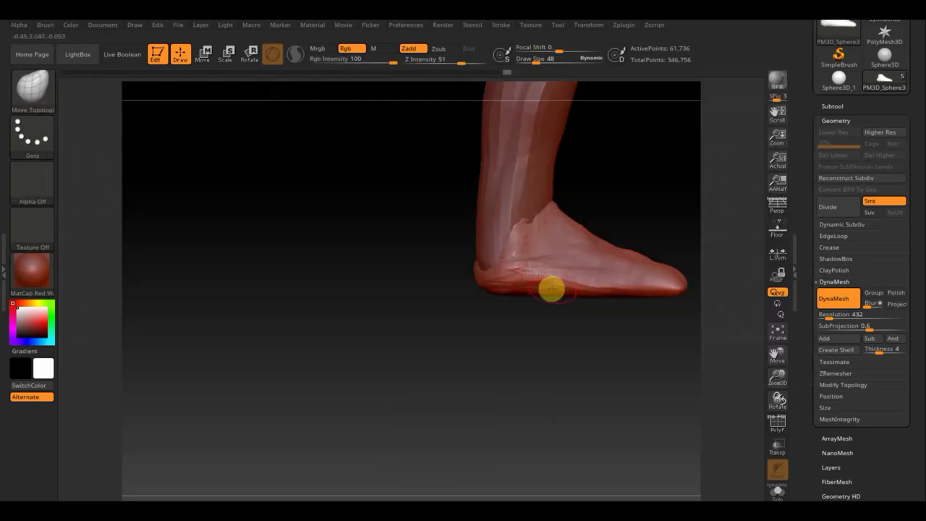
left_click_drag(534, 63, 542, 63)
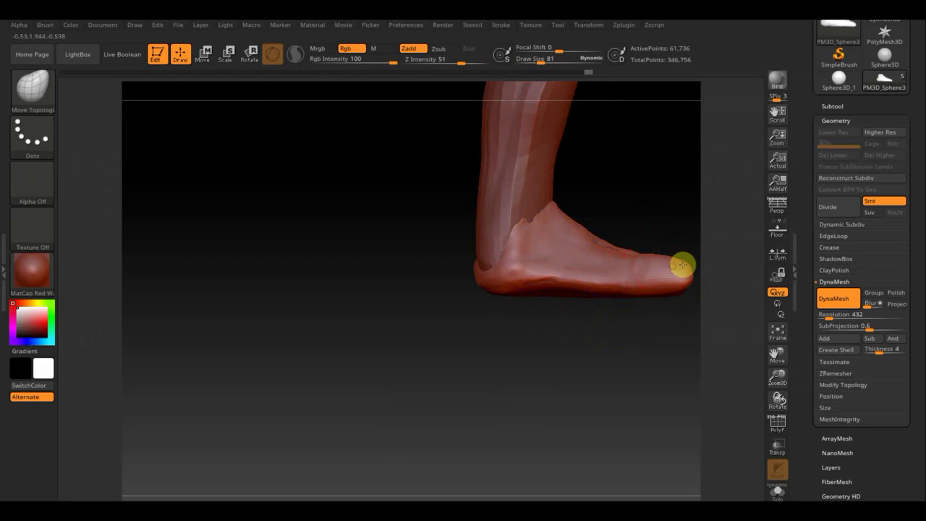
mouse_move(637, 332)
left_mouse_down()
mouse_move(621, 350)
mouse_move(489, 345)
mouse_move(492, 295)
left_mouse_up()
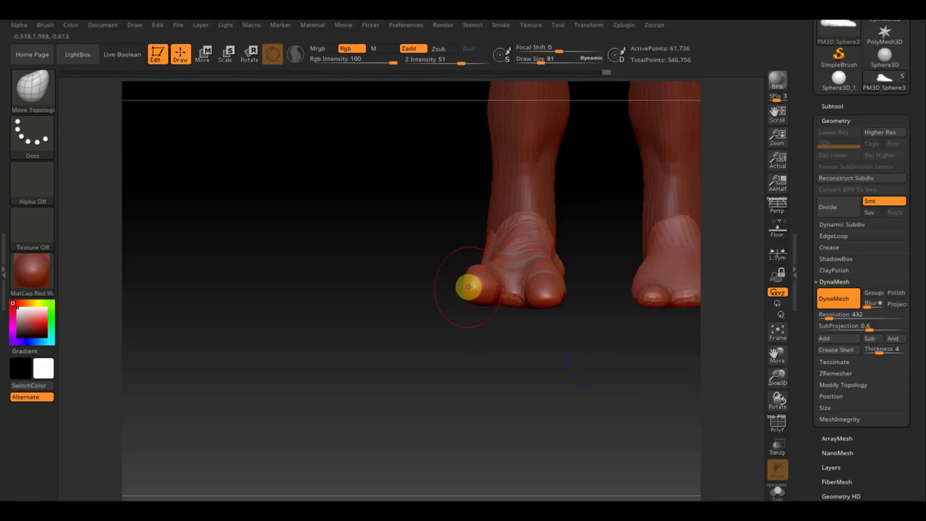
left_click_drag(492, 341, 443, 348)
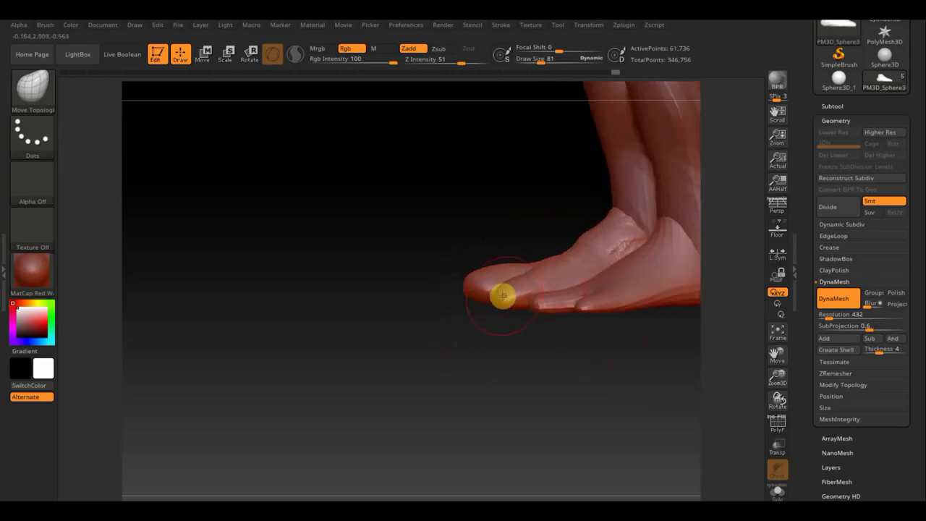
Pull the big toe into a rounder, more separated shape and review both feet
left_click_drag(479, 289, 558, 258)
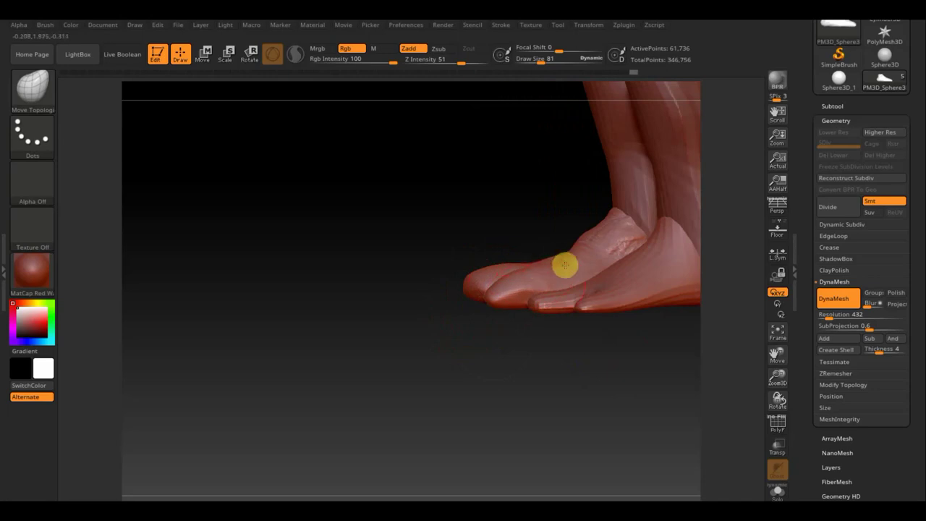
mouse_move(482, 251)
left_mouse_down()
mouse_move(560, 252)
mouse_move(550, 260)
left_mouse_up()
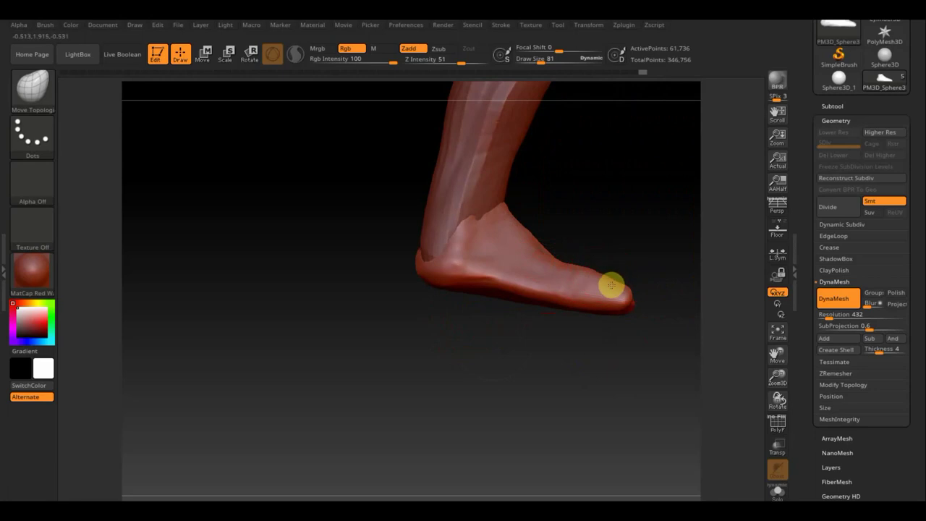
mouse_move(595, 254)
left_mouse_down()
mouse_move(562, 250)
mouse_move(548, 268)
left_mouse_up()
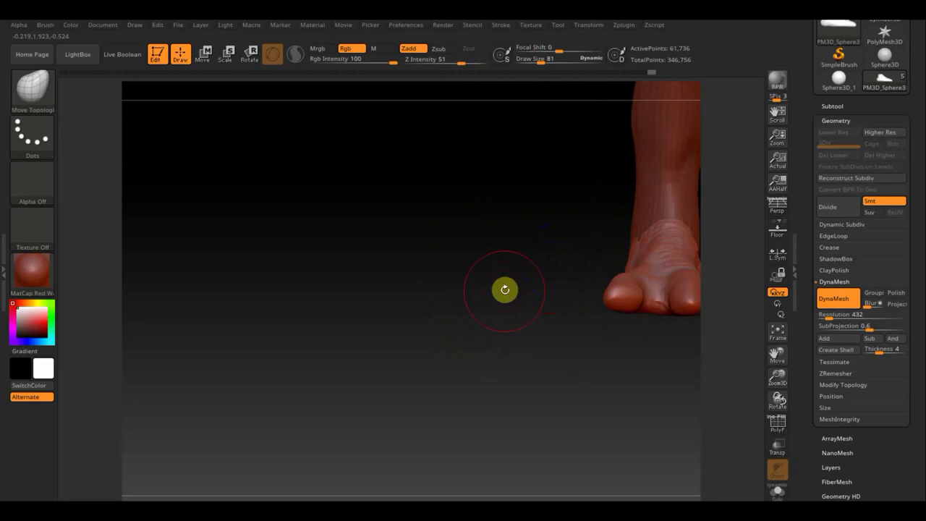
mouse_move(504, 290)
left_mouse_down("alt")
mouse_move(451, 277)
mouse_move(307, 309)
left_mouse_up("alt")
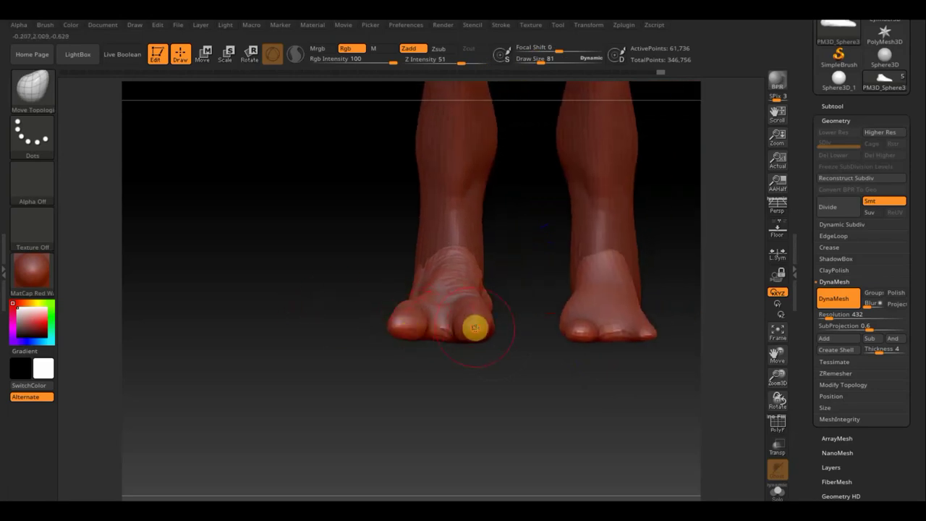
Mirror And Weld the reshaped left foot onto the right foot
left_click(838, 389)
left_click(847, 350)
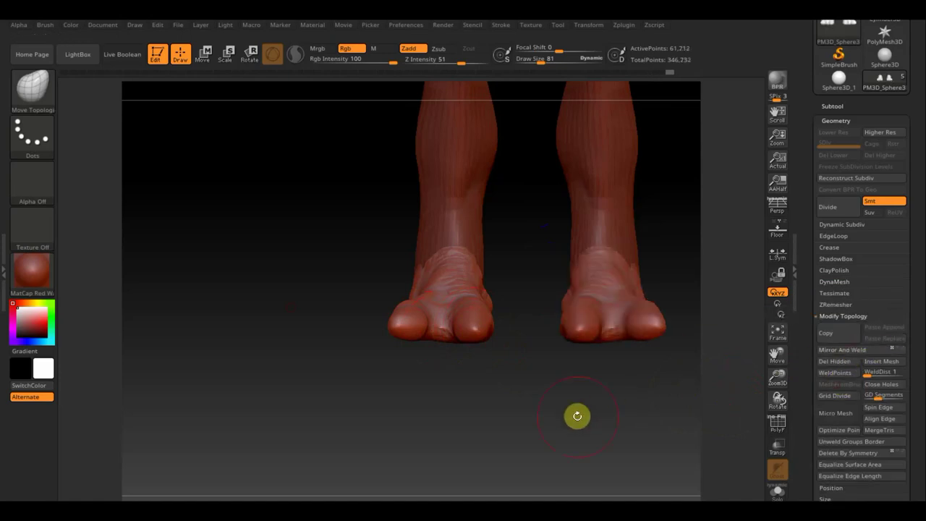
mouse_move(604, 422)
left_mouse_down("alt")
mouse_move(531, 472)
mouse_move(644, 318)
mouse_move(613, 443)
mouse_move(557, 292)
mouse_move(577, 221)
mouse_move(577, 260)
left_mouse_up("alt")
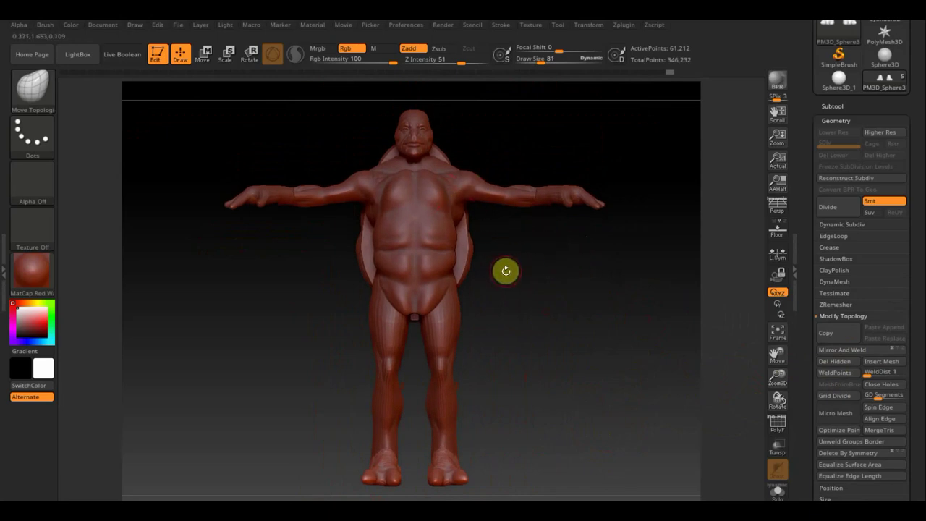
Select the PM3D_Sphere3D_1 body subtool from the subtool quick list
key("n")
left_click(361, 306)
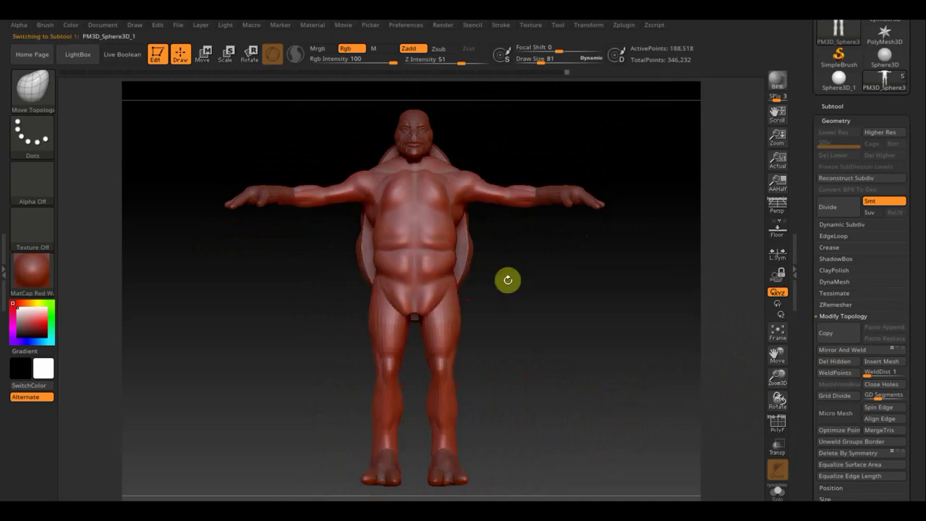
mouse_move(508, 280)
left_mouse_down()
mouse_move(538, 348)
mouse_move(486, 311)
left_mouse_up()
Switch to ClayBuildup around draw size 51 and build up the shoulders and chest
left_click(36, 87)
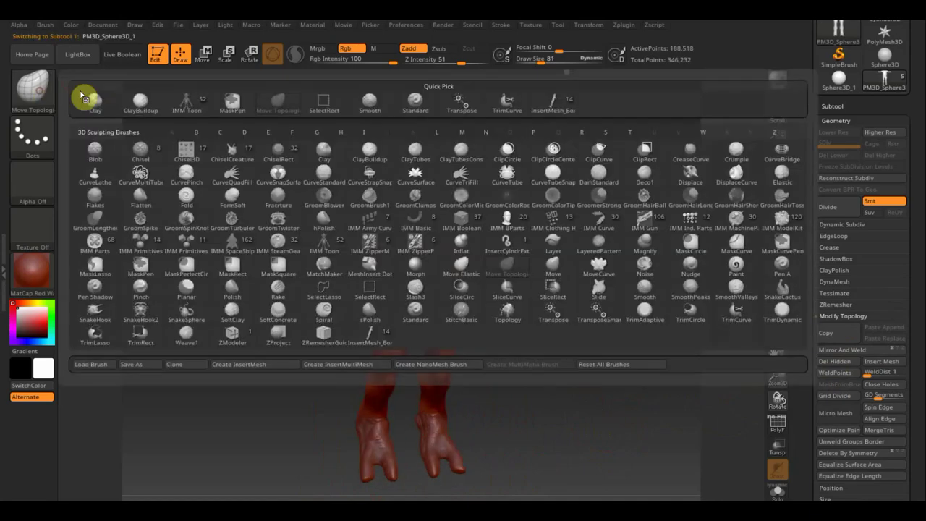
left_click(139, 101)
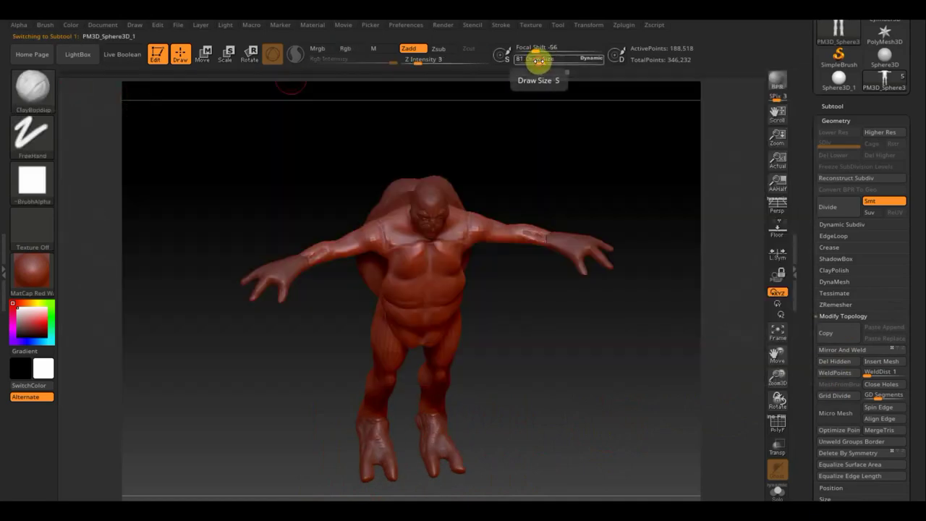
left_click_drag(537, 61, 533, 58)
mouse_move(552, 173)
left_mouse_down("alt")
mouse_move(570, 238)
mouse_move(583, 178)
mouse_move(587, 331)
mouse_move(601, 398)
mouse_move(550, 304)
left_mouse_up("alt")
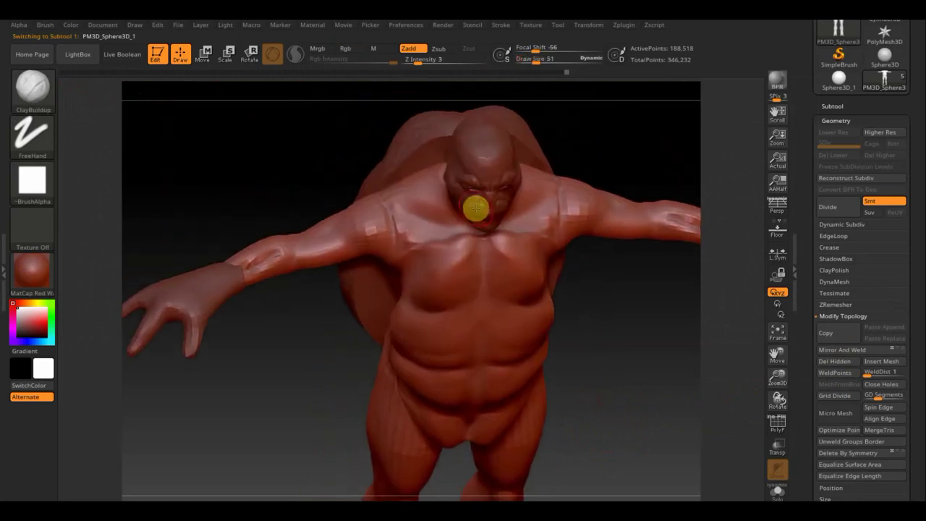
left_click(538, 60)
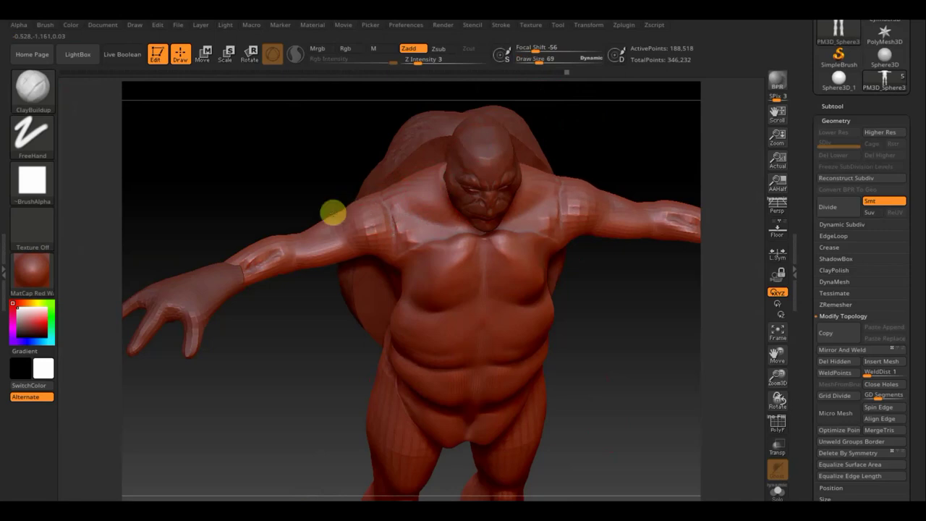
mouse_move(333, 213)
left_mouse_down()
mouse_move(364, 244)
mouse_move(384, 248)
mouse_move(381, 256)
mouse_move(362, 222)
mouse_move(432, 182)
mouse_move(416, 191)
mouse_move(424, 176)
mouse_move(455, 207)
mouse_move(425, 209)
mouse_move(460, 216)
mouse_move(417, 231)
mouse_move(451, 243)
mouse_move(422, 258)
mouse_move(323, 258)
mouse_move(315, 248)
mouse_move(322, 258)
mouse_move(188, 285)
mouse_move(234, 271)
mouse_move(243, 252)
mouse_move(212, 277)
mouse_move(251, 270)
left_mouse_up()
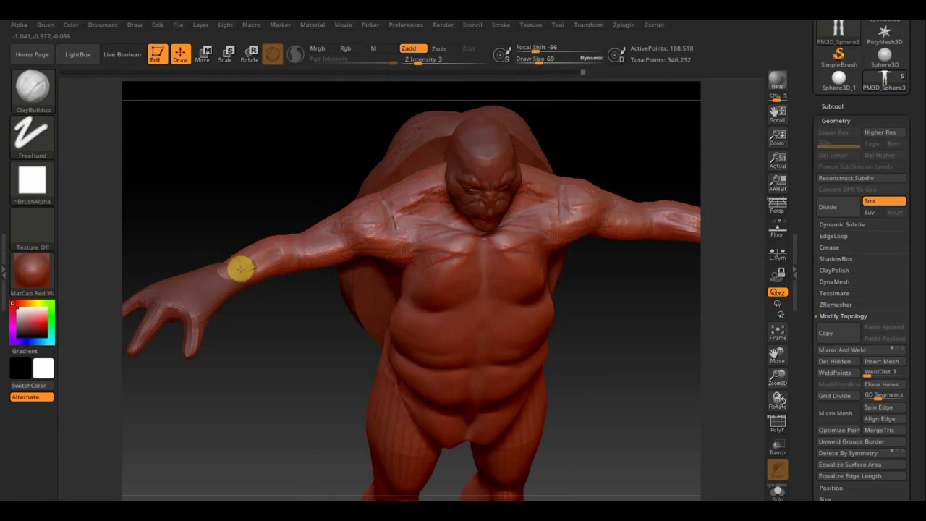
Build up the forearm near the wrist and the upper arm near the armpit, smoothing the forearm top
mouse_move(263, 300)
left_mouse_down()
mouse_move(256, 266)
mouse_move(283, 292)
mouse_move(220, 295)
left_mouse_up()
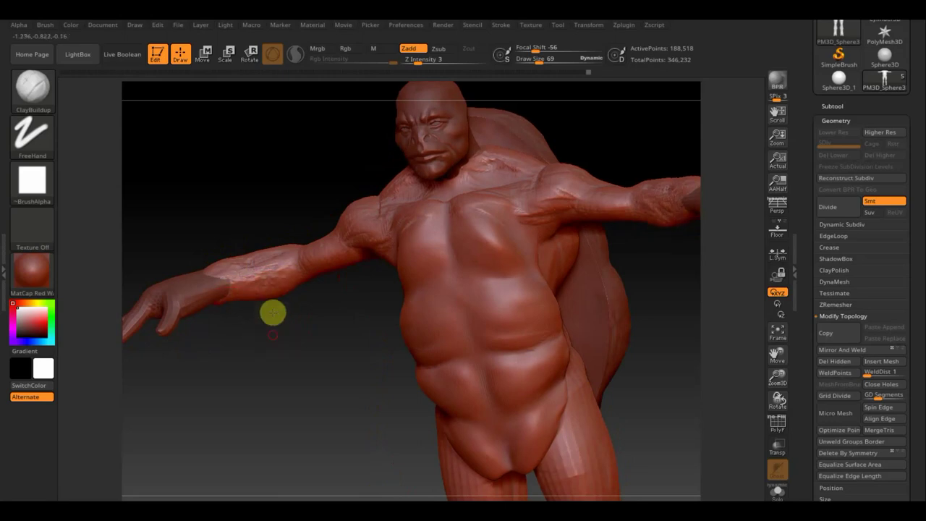
left_click_drag(270, 312, 263, 203)
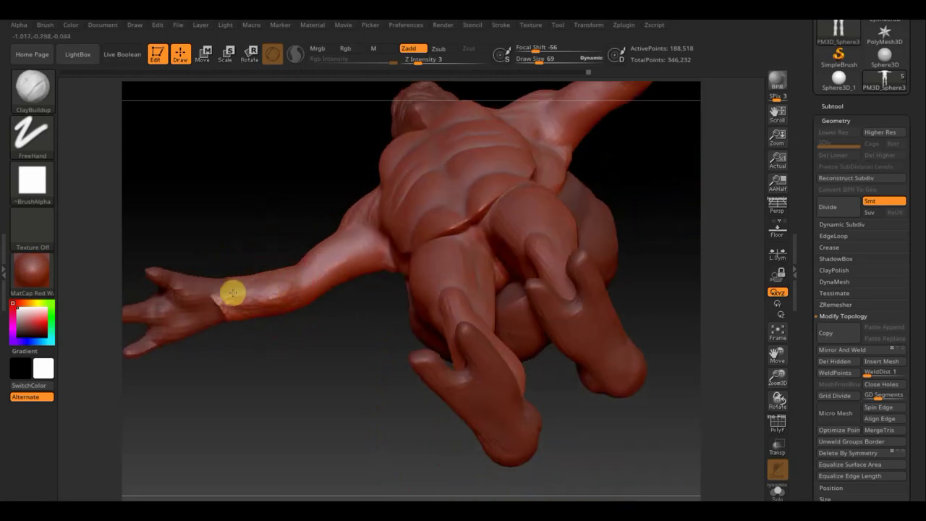
mouse_move(229, 296)
left_mouse_down()
mouse_move(270, 297)
mouse_move(238, 302)
mouse_move(271, 314)
mouse_move(232, 323)
mouse_move(374, 257)
mouse_move(347, 277)
mouse_move(368, 260)
mouse_move(359, 272)
left_mouse_up()
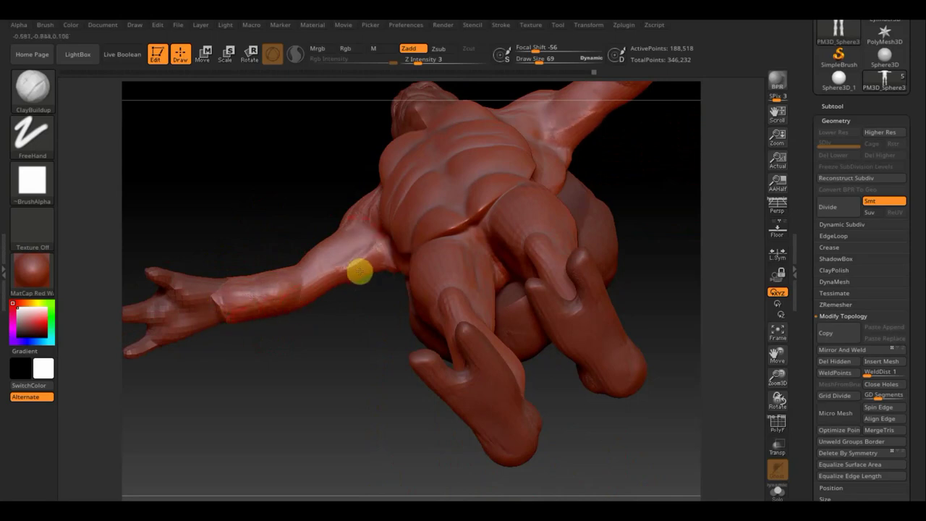
mouse_move(294, 178)
left_mouse_down()
mouse_move(429, 207)
mouse_move(392, 130)
mouse_move(430, 116)
left_mouse_up()
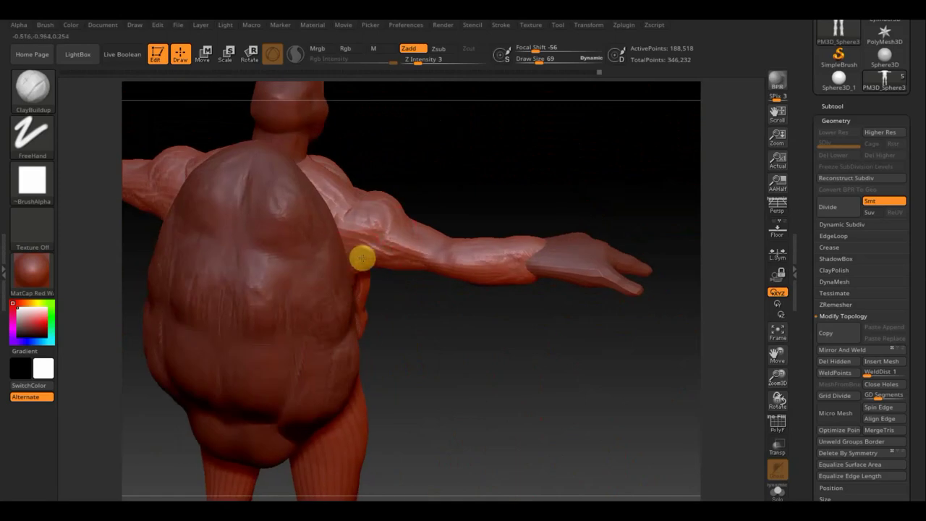
mouse_move(362, 258)
left_mouse_down()
mouse_move(403, 260)
mouse_move(342, 262)
mouse_move(424, 265)
mouse_move(512, 288)
left_mouse_up()
mouse_move(536, 248)
left_mouse_down("shift")
mouse_move(526, 246)
mouse_move(536, 290)
left_mouse_up("shift")
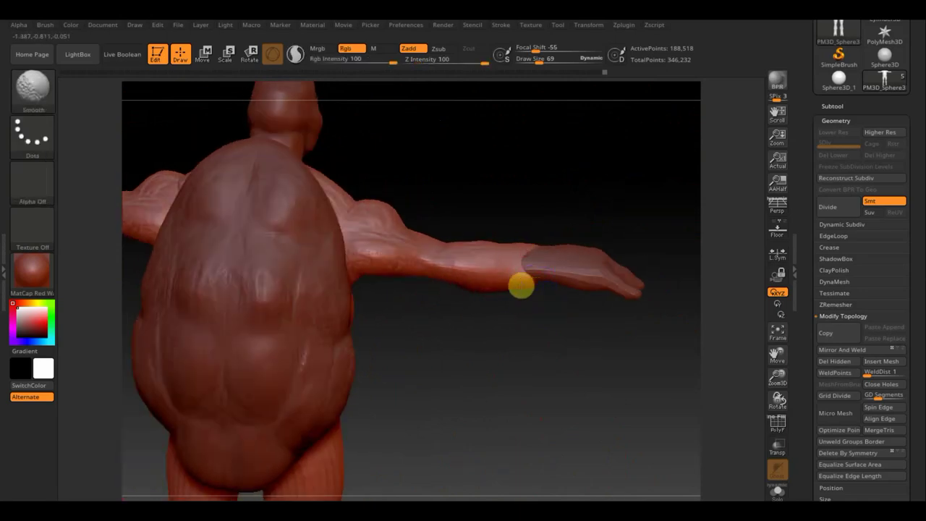
Smooth the shoulder surface and zoom in on the forearm and hand
left_click_drag(548, 223, 413, 241)
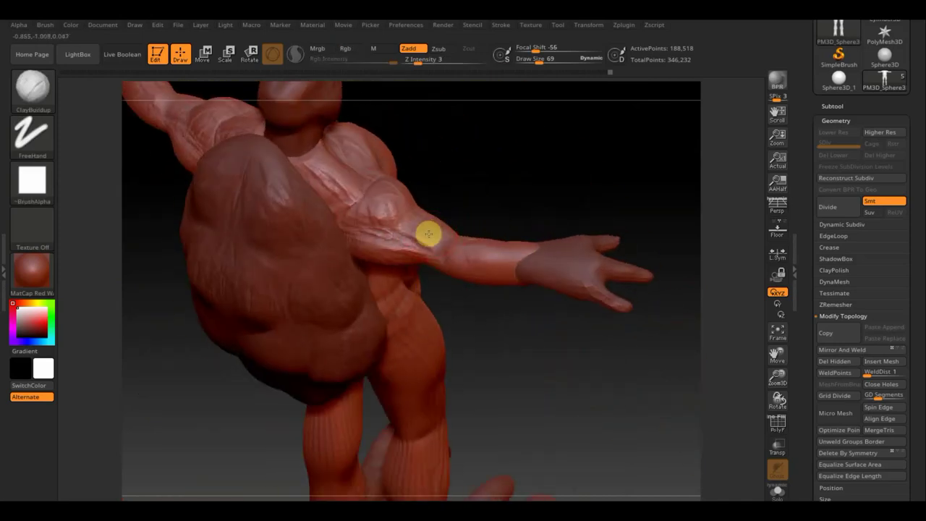
mouse_move(421, 229)
left_mouse_down("shift")
mouse_move(410, 224)
mouse_move(486, 262)
left_mouse_up("shift")
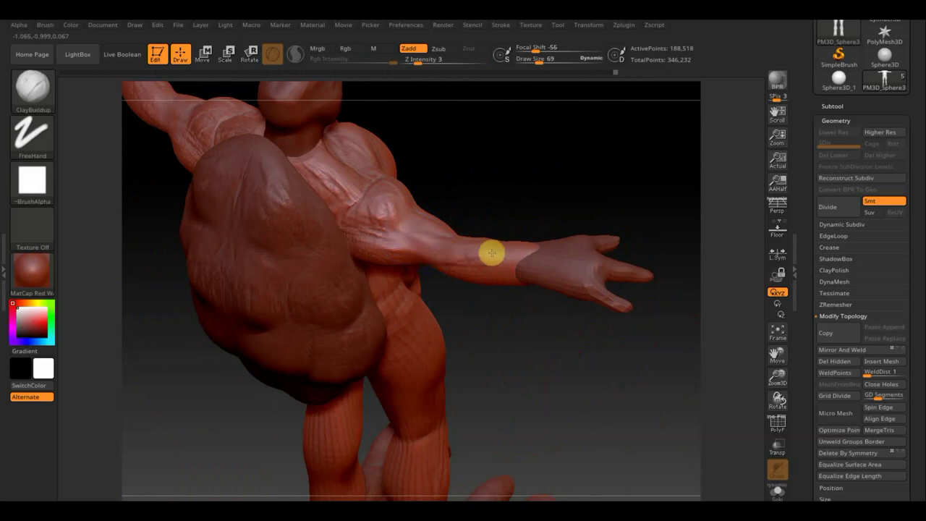
mouse_move(534, 198)
left_mouse_down()
mouse_move(564, 216)
mouse_move(444, 244)
left_mouse_up()
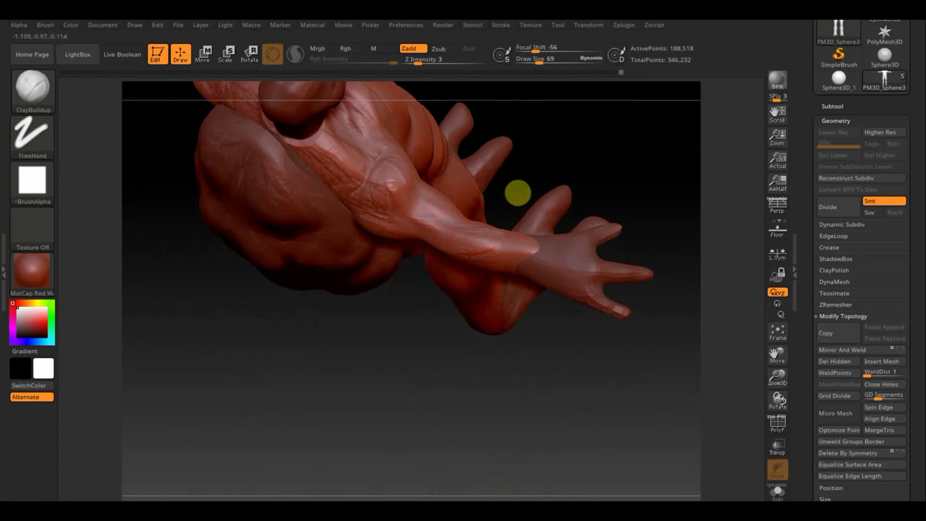
left_click_drag(517, 192, 526, 260, "alt")
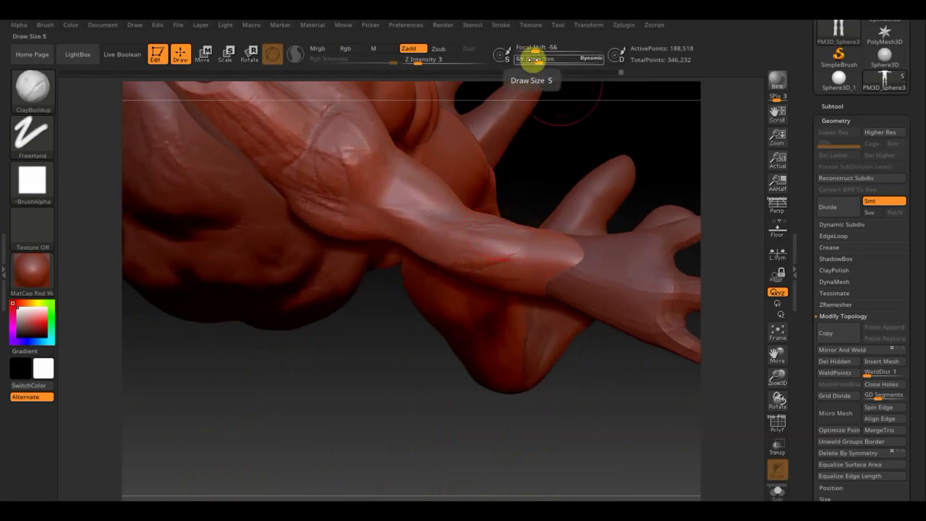
With a much smaller brush, sculpt wrinkle detail along the forearm, then set size 30
mouse_move(539, 59)
left_mouse_down()
mouse_move(527, 59)
mouse_move(535, 61)
left_mouse_up()
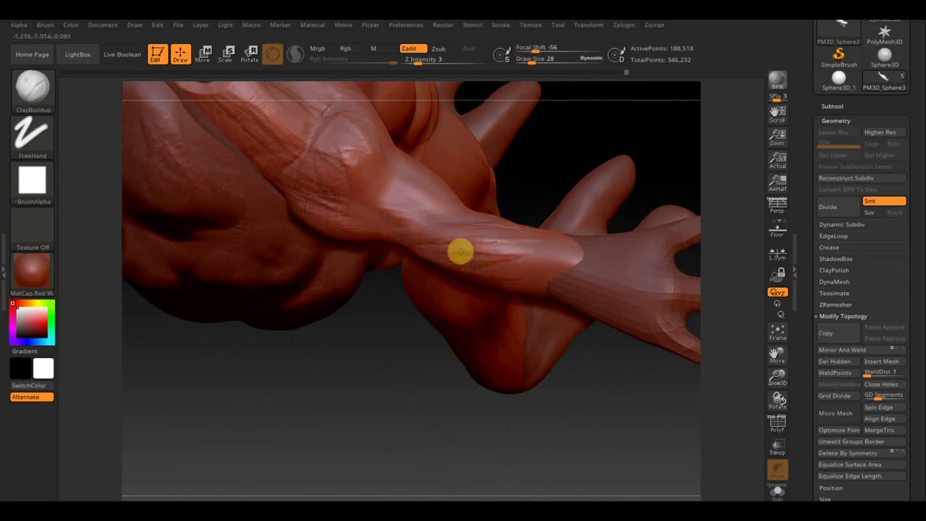
mouse_move(499, 228)
left_mouse_down()
mouse_move(554, 228)
mouse_move(529, 242)
mouse_move(502, 222)
mouse_move(425, 234)
mouse_move(441, 234)
mouse_move(397, 221)
mouse_move(475, 250)
mouse_move(509, 249)
mouse_move(498, 238)
mouse_move(579, 241)
left_mouse_up()
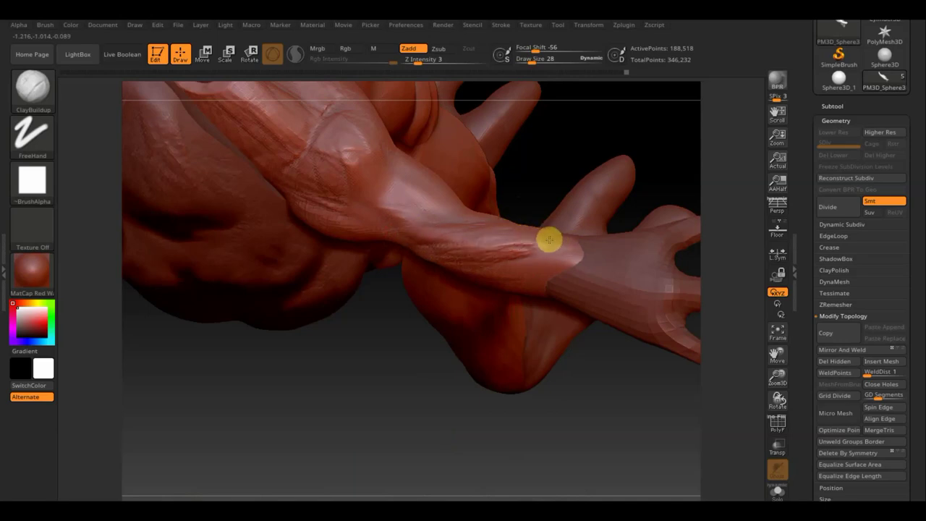
left_click(395, 203)
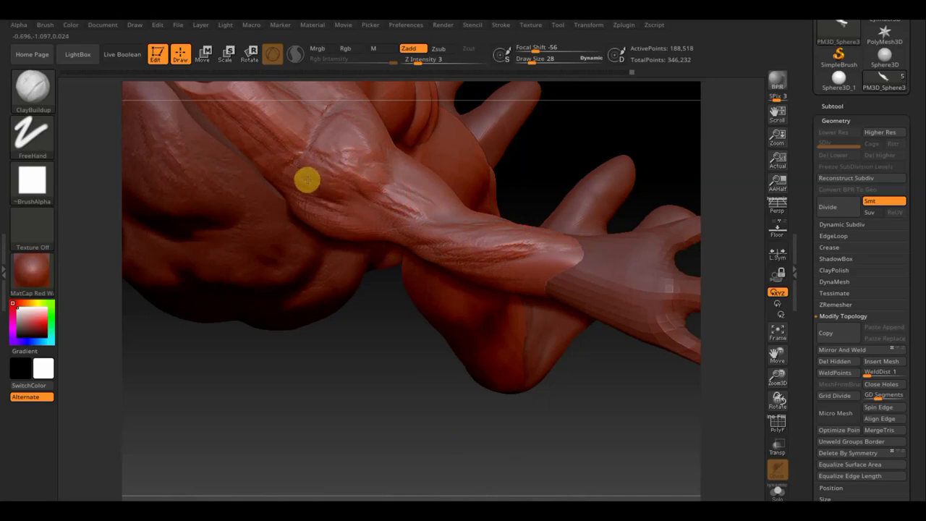
left_click_drag(527, 60, 531, 61)
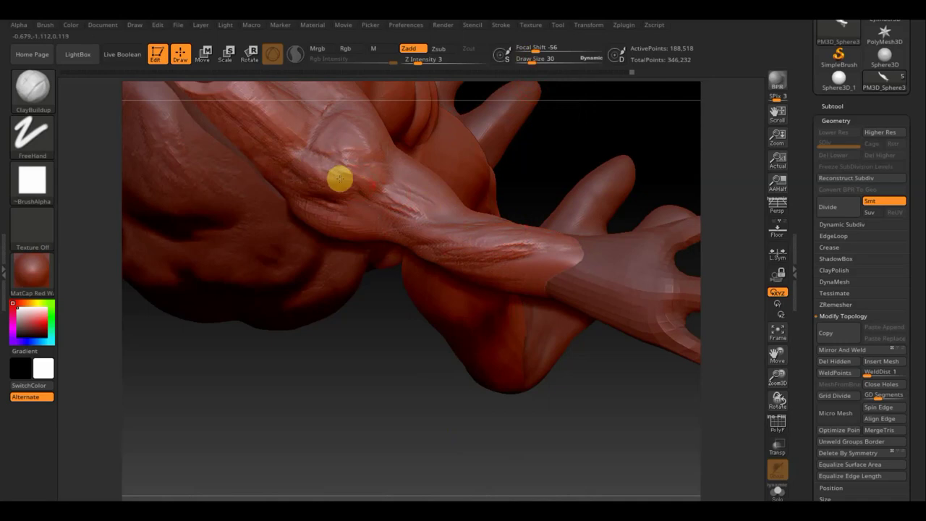
Add small dents and texture to the upper arm near the armpit
left_click_drag(388, 345, 395, 243)
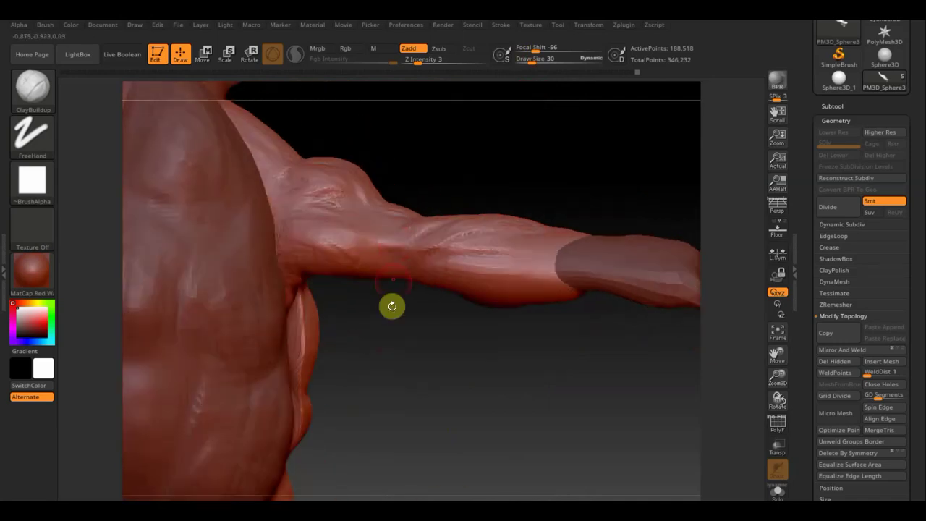
left_click_drag(392, 306, 374, 258)
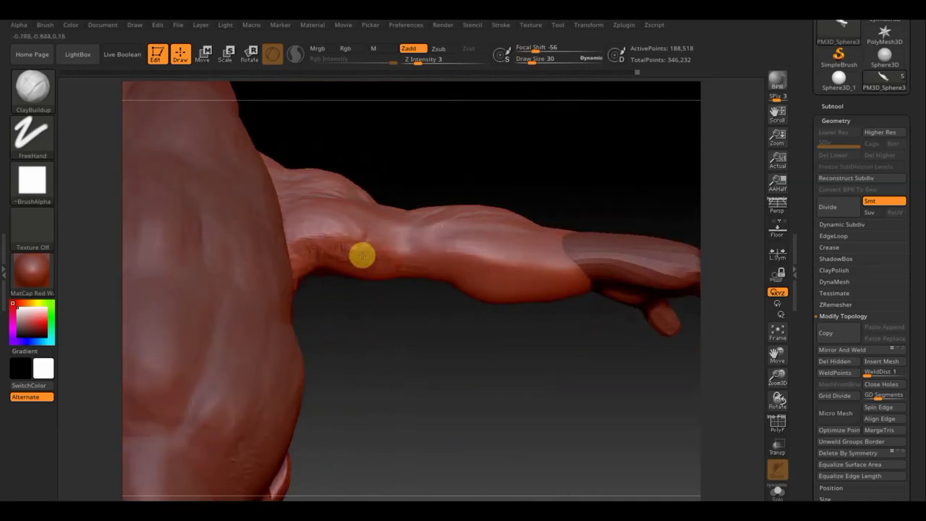
mouse_move(384, 256)
left_mouse_down()
mouse_move(297, 275)
mouse_move(367, 265)
mouse_move(310, 262)
mouse_move(385, 262)
mouse_move(337, 249)
left_mouse_up()
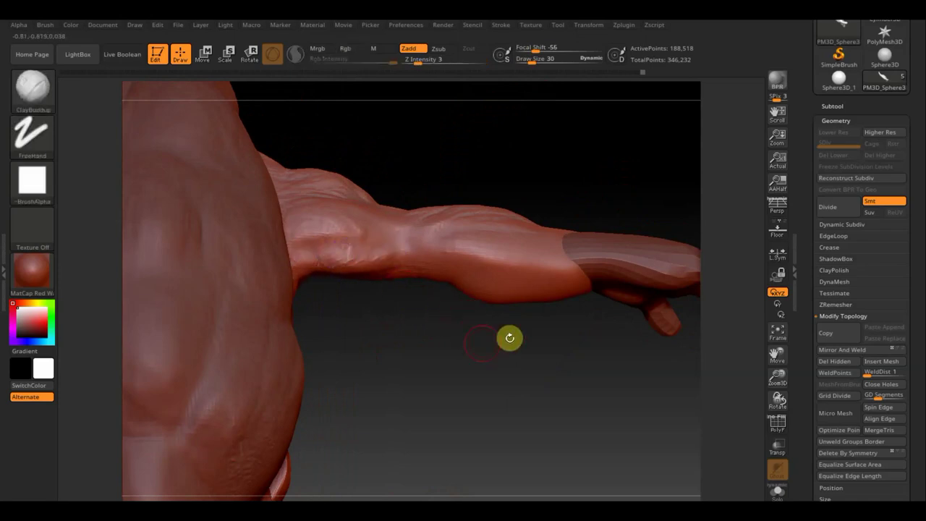
mouse_move(509, 338)
left_mouse_down()
mouse_move(441, 364)
mouse_move(382, 351)
mouse_move(424, 324)
mouse_move(442, 331)
mouse_move(451, 354)
mouse_move(527, 352)
left_mouse_up()
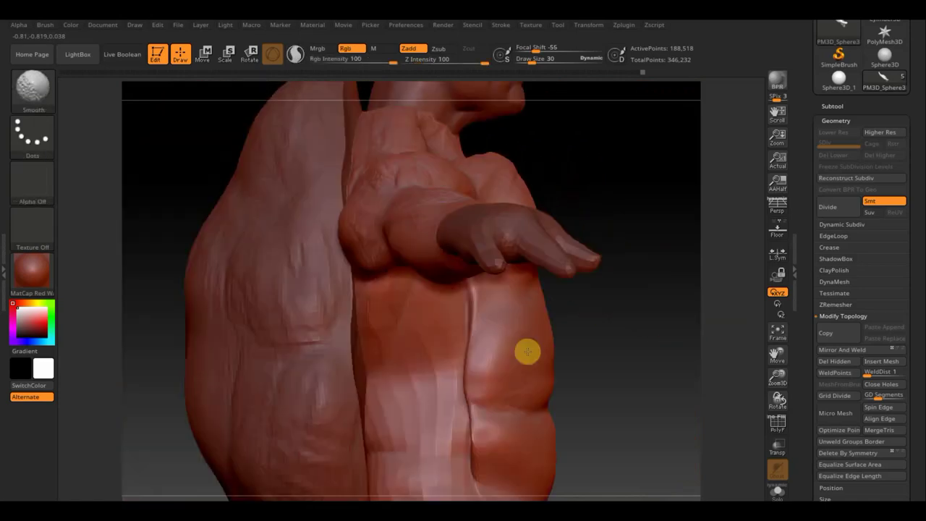
mouse_move(614, 257)
left_mouse_down()
mouse_move(616, 306)
mouse_move(587, 316)
mouse_move(574, 343)
mouse_move(560, 298)
mouse_move(533, 275)
mouse_move(548, 275)
left_mouse_up()
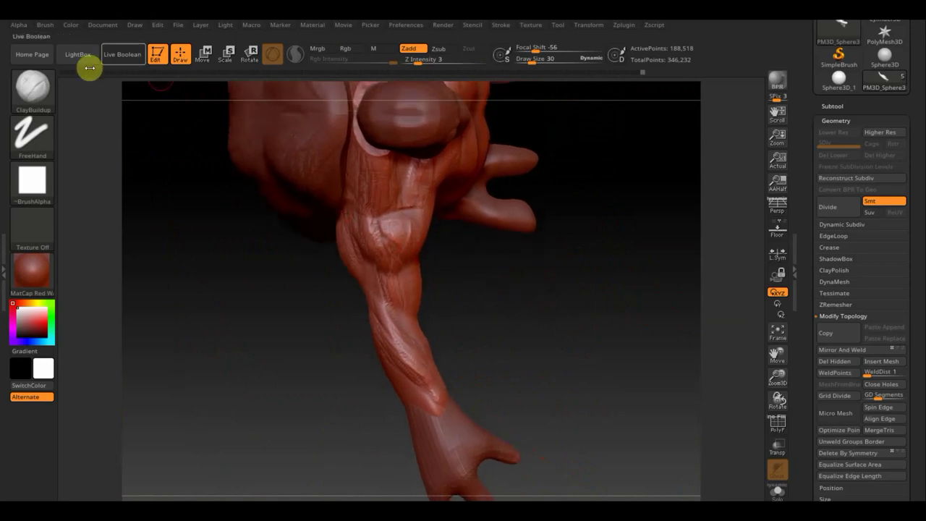
Switch to the Move Topological brush at draw size 23 and orbit around the torso
left_click(32, 85)
left_click(280, 99)
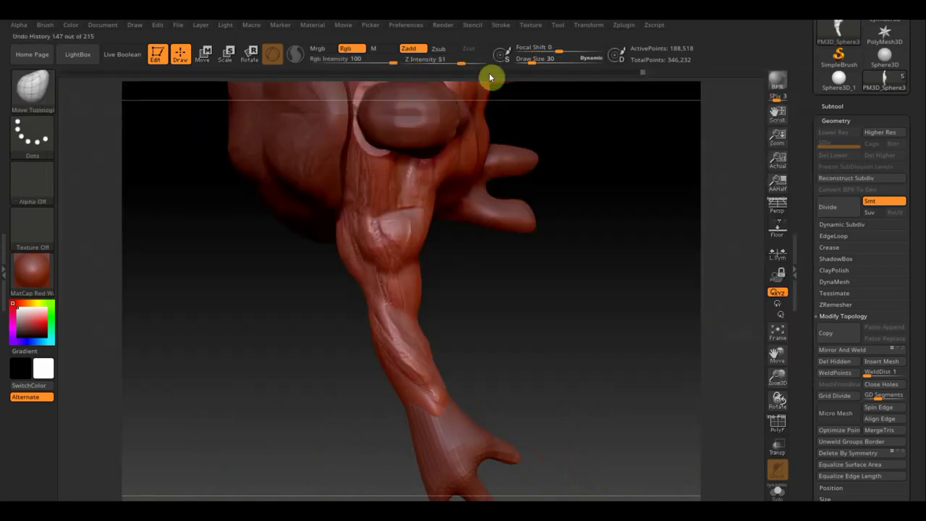
left_click_drag(529, 63, 542, 64)
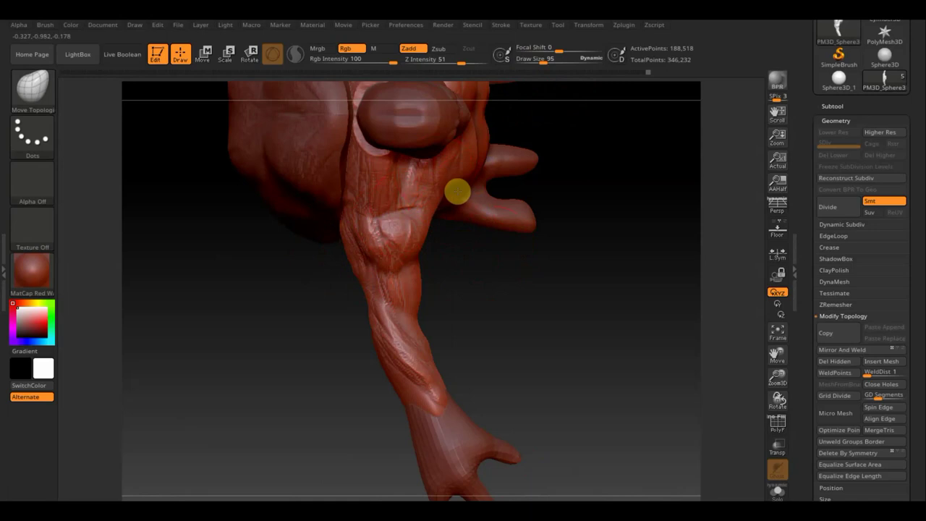
mouse_move(458, 192)
left_mouse_down()
mouse_move(459, 228)
mouse_move(476, 162)
mouse_move(514, 173)
mouse_move(513, 151)
left_mouse_up()
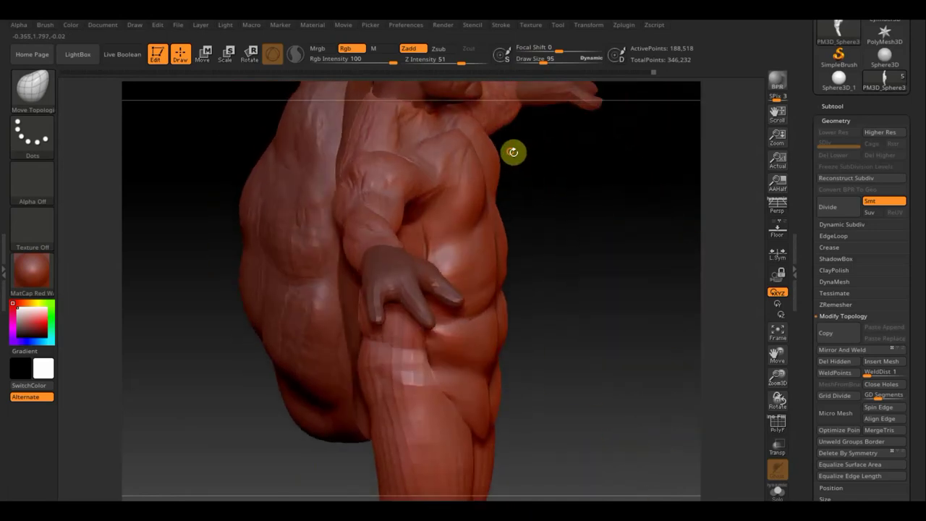
mouse_move(556, 192)
left_mouse_down()
mouse_move(538, 188)
mouse_move(529, 200)
left_mouse_up()
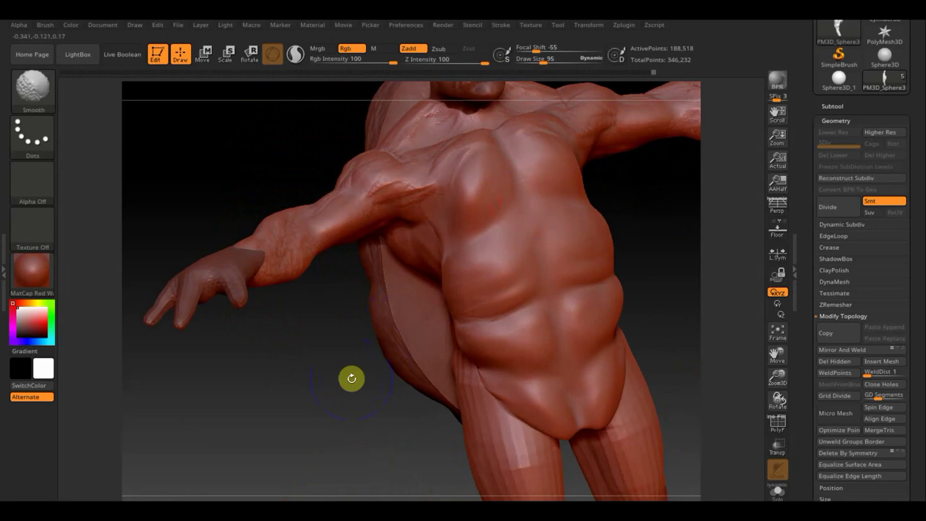
left_click_drag(351, 378, 335, 397)
mouse_move(333, 350)
left_mouse_down()
mouse_move(331, 393)
mouse_move(493, 463)
left_mouse_up()
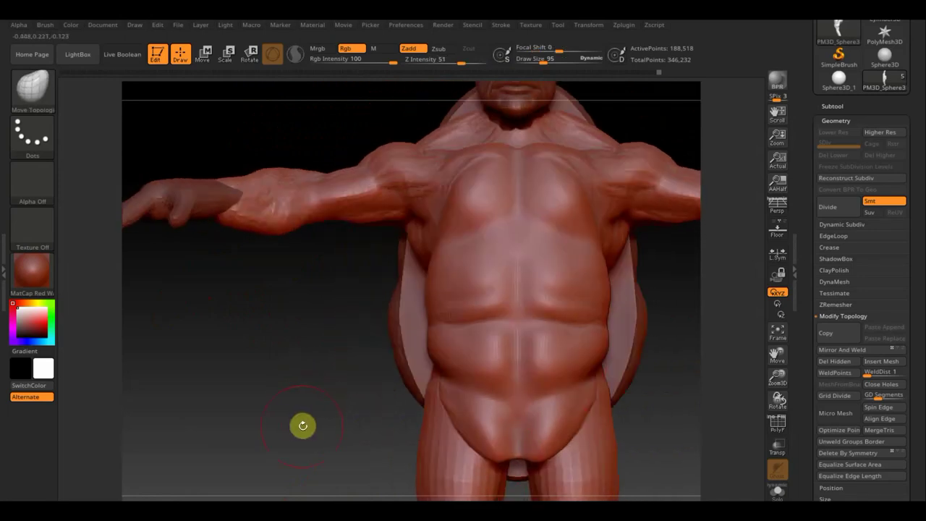
Frame the whole figure and make PM3D_Sphere3D_2 the active subtool
left_click_drag(302, 426, 250, 311)
mouse_move(598, 432)
left_mouse_down("alt")
mouse_move(538, 358)
mouse_move(532, 265)
left_mouse_up("alt")
left_click_drag(552, 302, 520, 280, "alt")
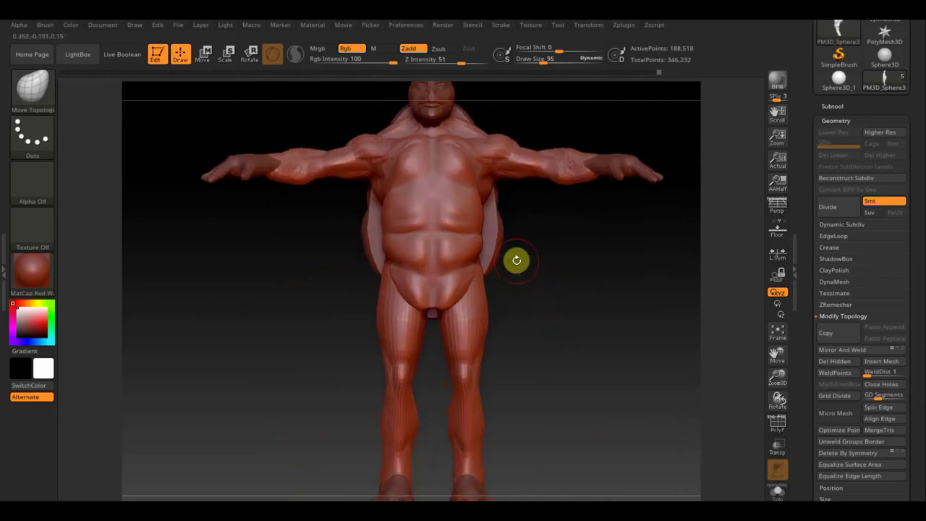
mouse_move(577, 286)
left_mouse_down()
mouse_move(519, 296)
mouse_move(552, 302)
mouse_move(482, 239)
left_mouse_up()
mouse_move(575, 271)
left_mouse_down()
mouse_move(602, 281)
mouse_move(576, 283)
mouse_move(591, 280)
mouse_move(531, 223)
left_mouse_up()
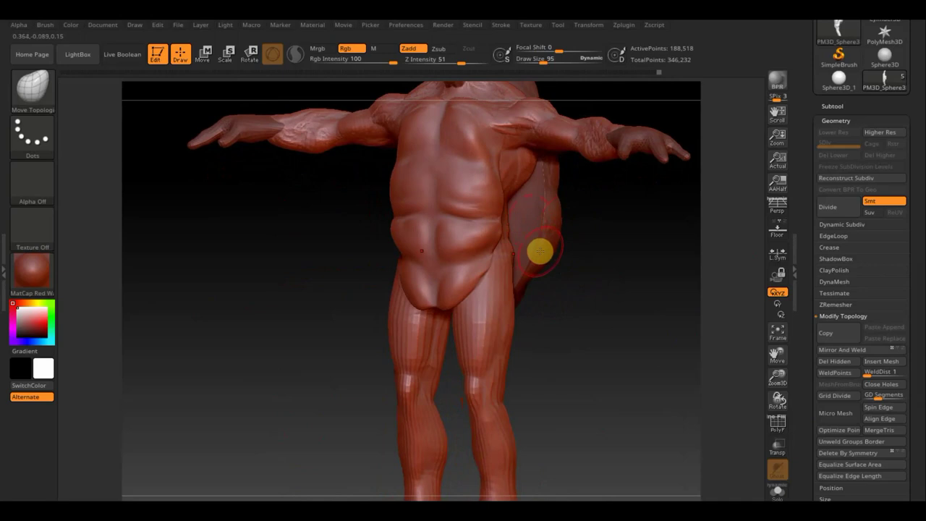
key("n")
left_click(437, 286)
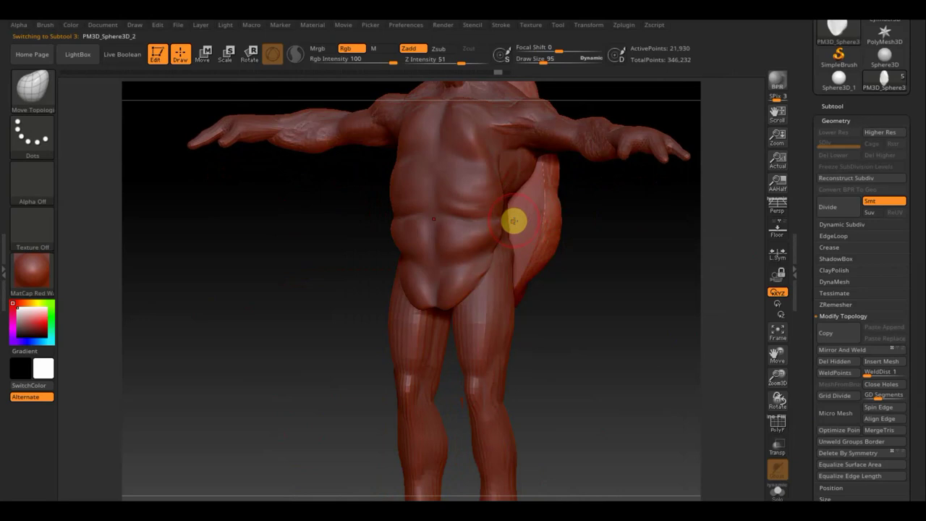
Choose the ClayBuildup brush and make PM3D_Sphere3D_1 the active subtool
left_click(32, 99)
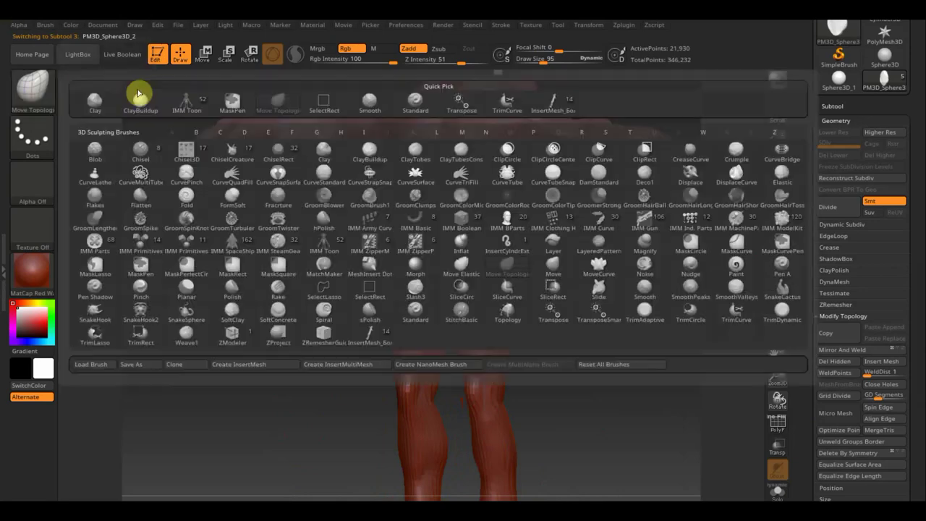
left_click(140, 103)
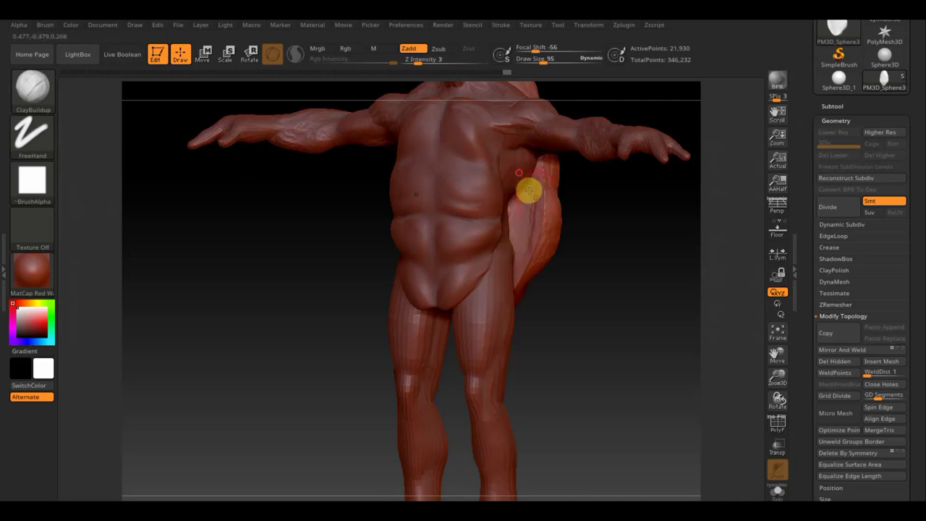
mouse_move(626, 268)
left_mouse_down()
mouse_move(606, 269)
mouse_move(610, 259)
left_mouse_up()
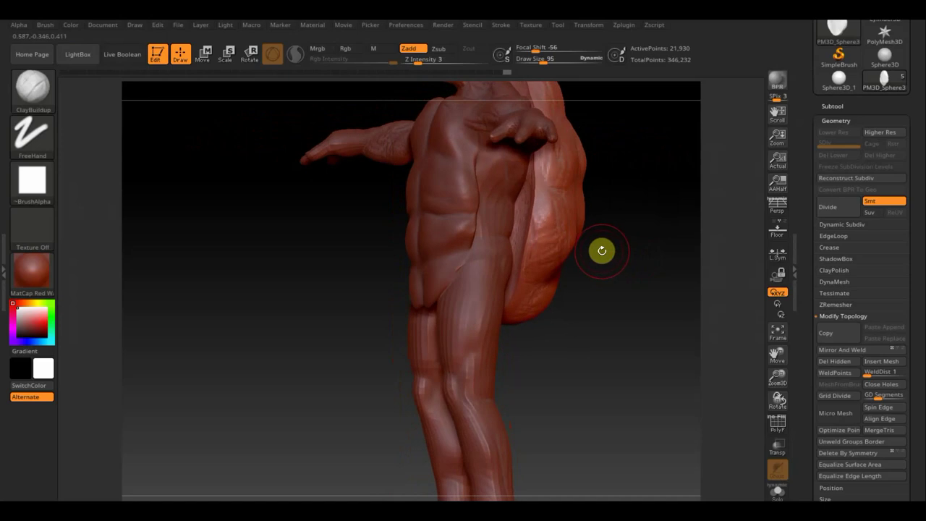
left_click(442, 291)
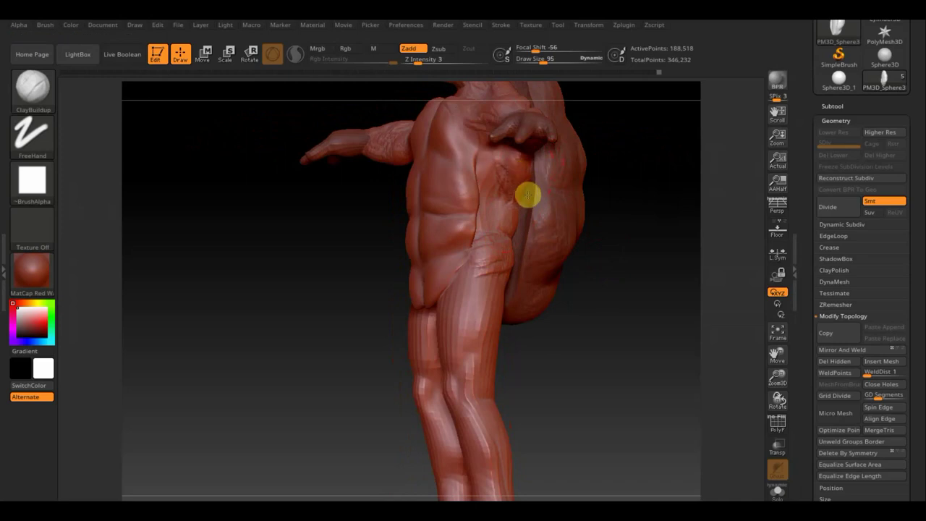
Sculpt wrinkled clay detail along the side strap area, then return to a full front view
mouse_move(619, 218)
left_mouse_down()
mouse_move(658, 228)
mouse_move(605, 231)
mouse_move(558, 202)
left_mouse_up()
mouse_move(661, 225)
left_mouse_down()
mouse_move(623, 257)
mouse_move(649, 260)
mouse_move(655, 232)
mouse_move(676, 233)
mouse_move(479, 183)
left_mouse_up()
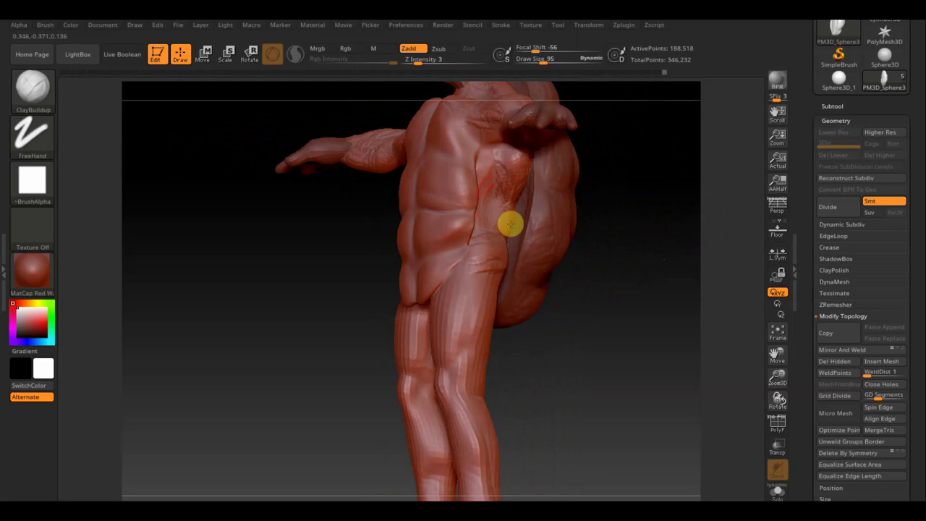
mouse_move(653, 242)
left_mouse_down()
mouse_move(641, 261)
mouse_move(543, 229)
left_mouse_up()
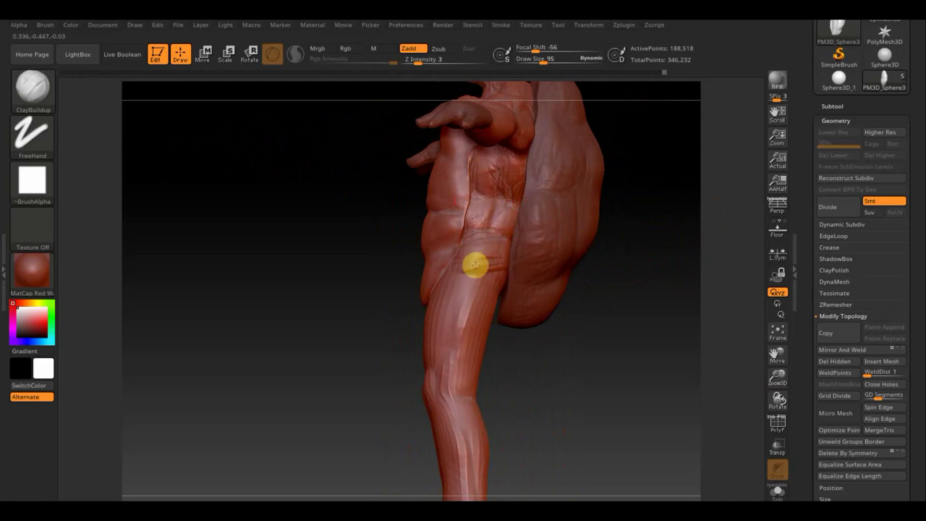
mouse_move(505, 270)
left_mouse_down()
mouse_move(480, 244)
mouse_move(484, 267)
mouse_move(444, 281)
mouse_move(494, 244)
mouse_move(471, 294)
mouse_move(482, 186)
left_mouse_up()
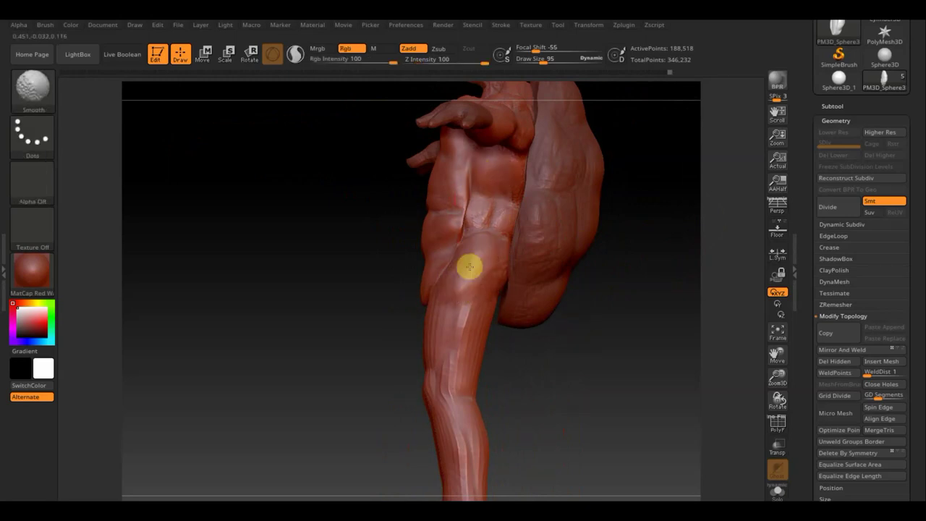
key("shift")
left_click_drag(640, 288, 598, 310)
mouse_move(564, 284)
left_mouse_down("alt")
mouse_move(550, 238)
mouse_move(545, 280)
mouse_move(555, 290)
left_mouse_up("alt")
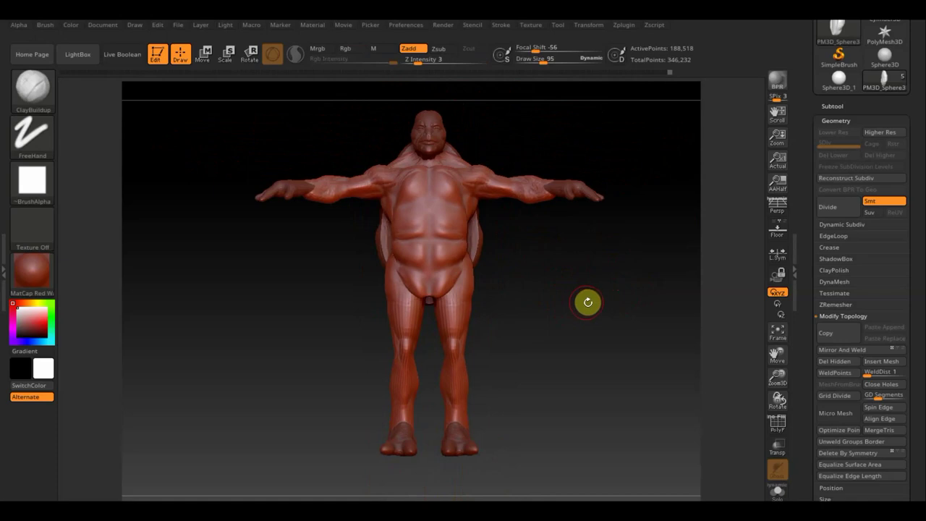
Smooth the wrinkled clay texture on the back of the calves
left_click_drag(594, 306, 482, 314)
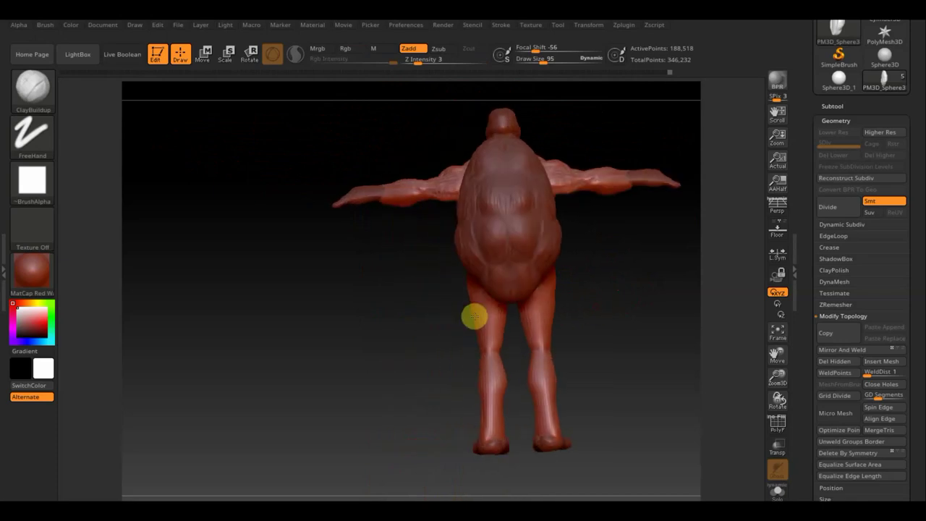
left_click_drag(625, 303, 618, 318)
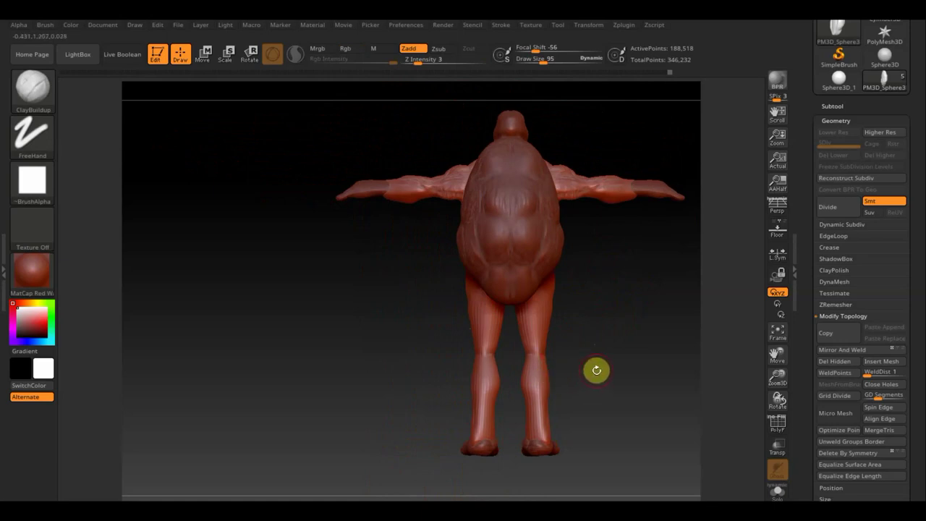
mouse_move(596, 371)
left_mouse_down("alt")
mouse_move(465, 296)
mouse_move(518, 364)
mouse_move(498, 323)
mouse_move(444, 340)
mouse_move(461, 337)
mouse_move(460, 324)
mouse_move(426, 341)
mouse_move(473, 306)
mouse_move(428, 365)
mouse_move(459, 306)
mouse_move(415, 314)
mouse_move(471, 325)
mouse_move(454, 368)
mouse_move(477, 254)
mouse_move(473, 176)
mouse_move(471, 246)
left_mouse_up("alt")
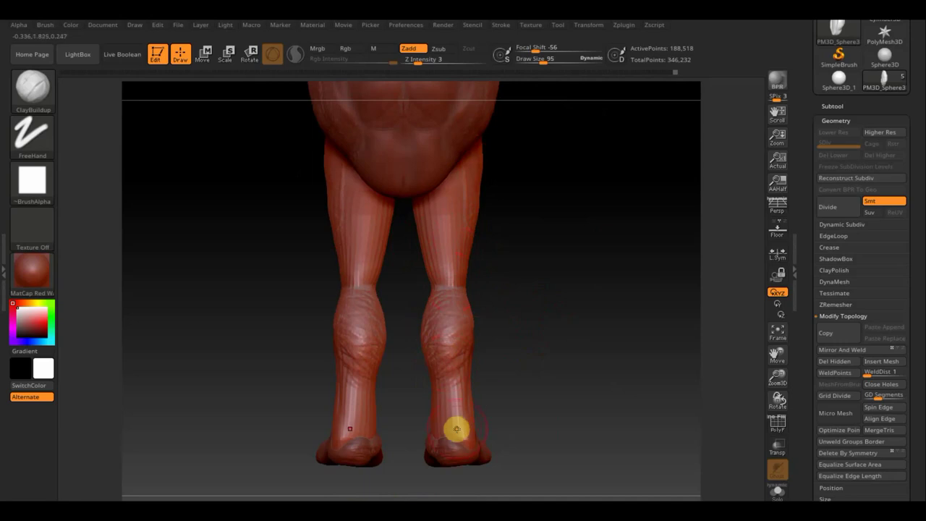
key("shift")
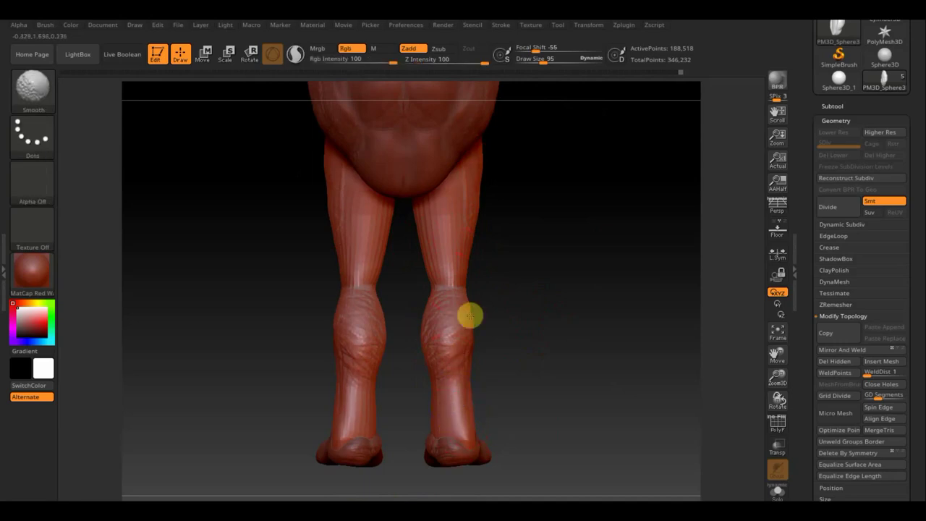
mouse_move(429, 311)
left_mouse_down("shift")
mouse_move(451, 357)
mouse_move(453, 192)
mouse_move(472, 182)
left_mouse_up("shift")
Turn the legs to face the front and bring up the brush library
mouse_move(538, 268)
left_mouse_down()
mouse_move(408, 270)
mouse_move(459, 233)
left_mouse_up()
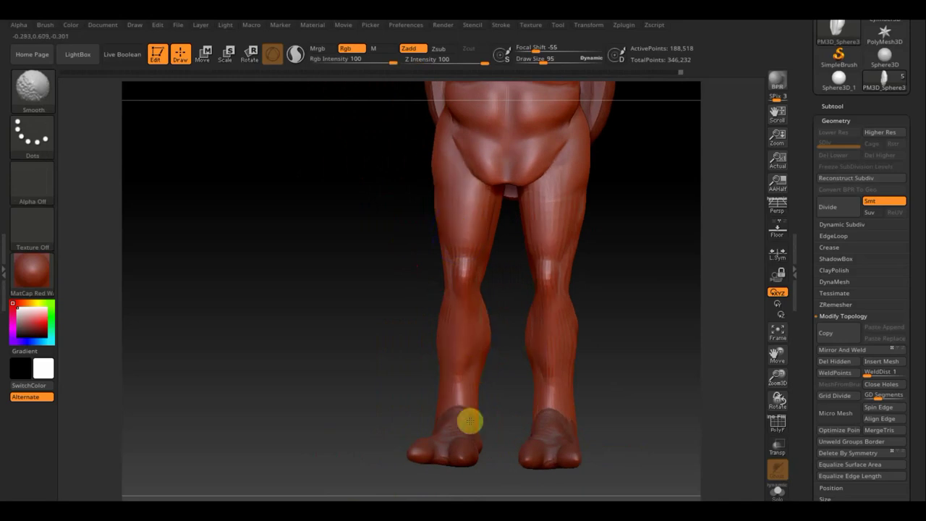
key("shift")
mouse_move(612, 350)
left_mouse_down()
mouse_move(633, 356)
mouse_move(563, 310)
mouse_move(563, 328)
mouse_move(542, 321)
left_mouse_up()
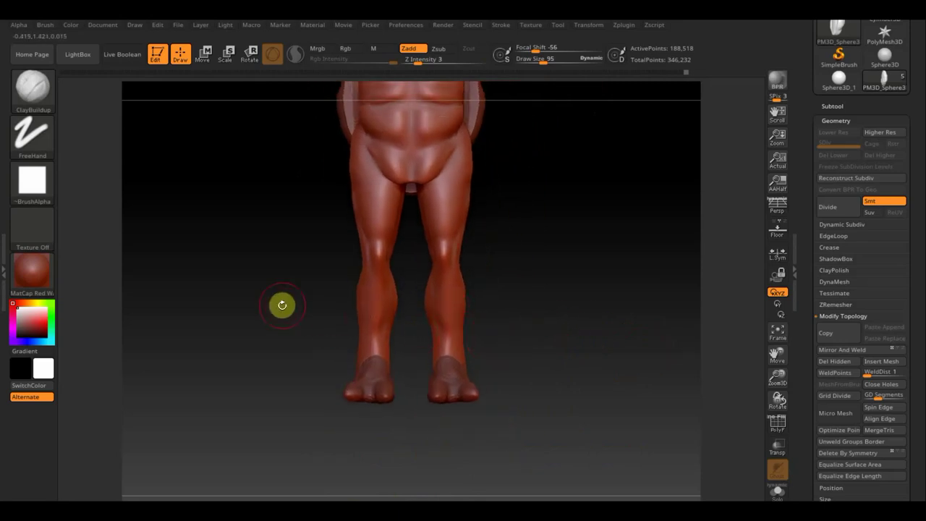
left_click(37, 98)
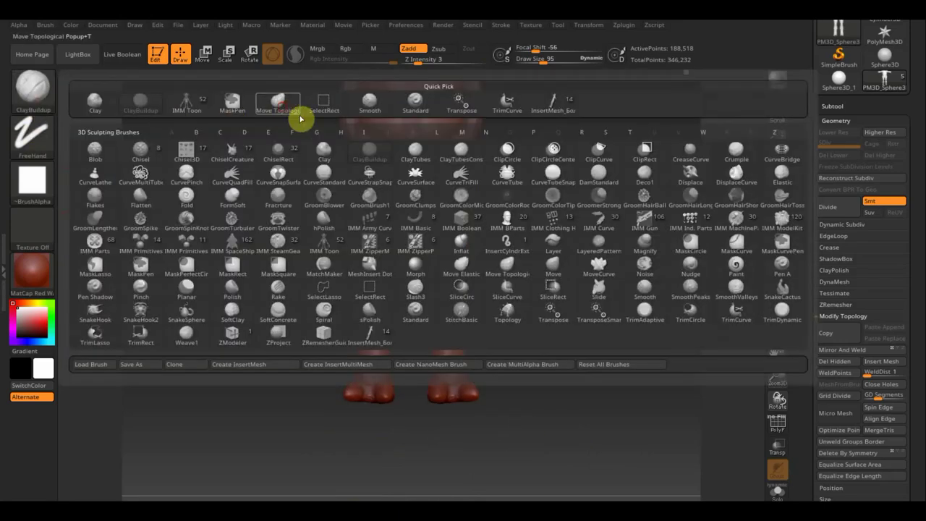
Select a larger Move Topological brush and the PM3D_Sphere3D_3 feet subtool, orbiting around the feet
left_click(301, 118)
left_click_drag(541, 62, 554, 62)
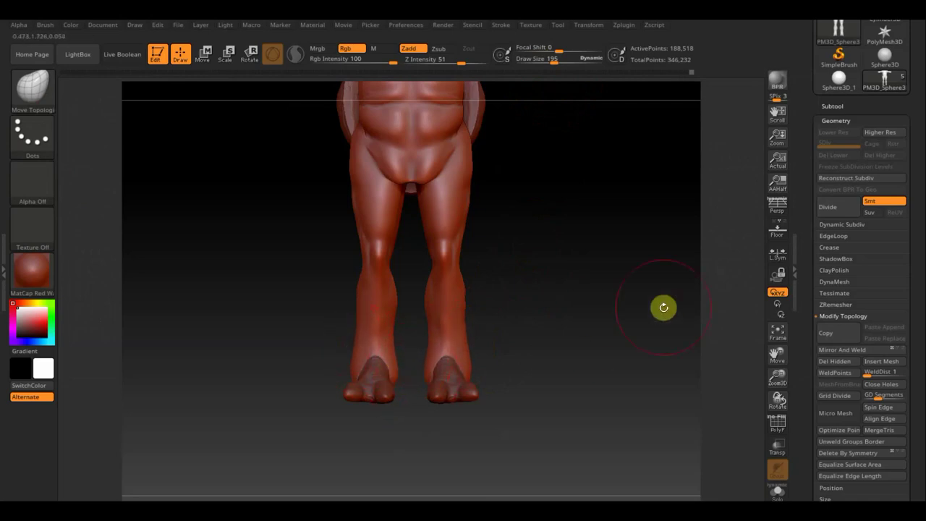
key("n")
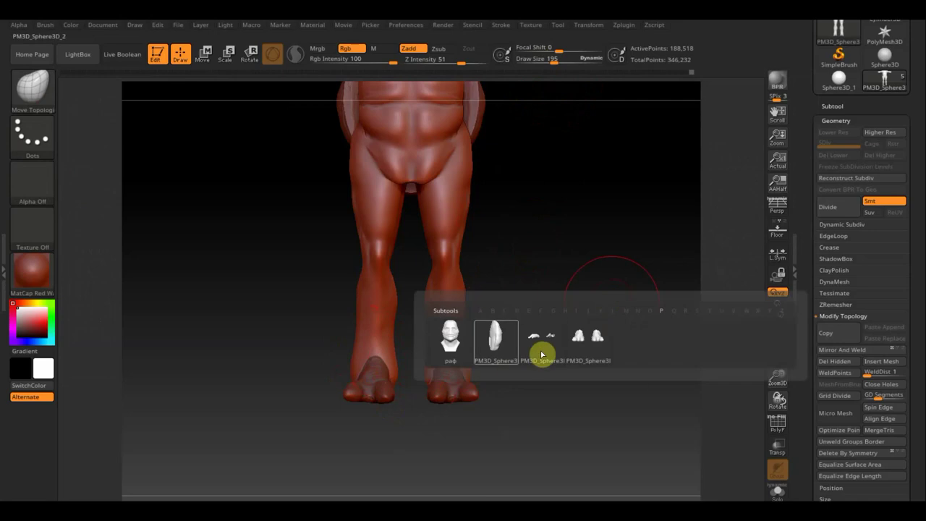
left_click(589, 349)
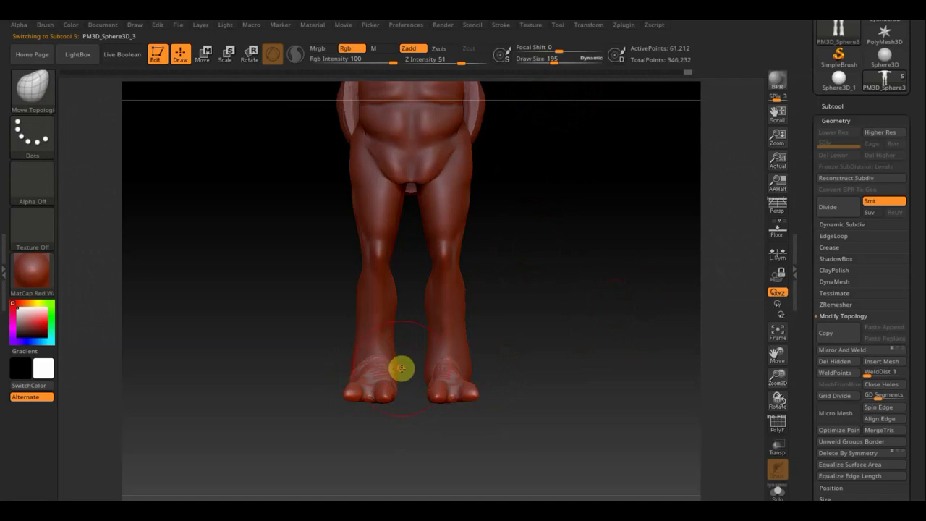
left_click_drag(512, 356, 583, 350, "shift")
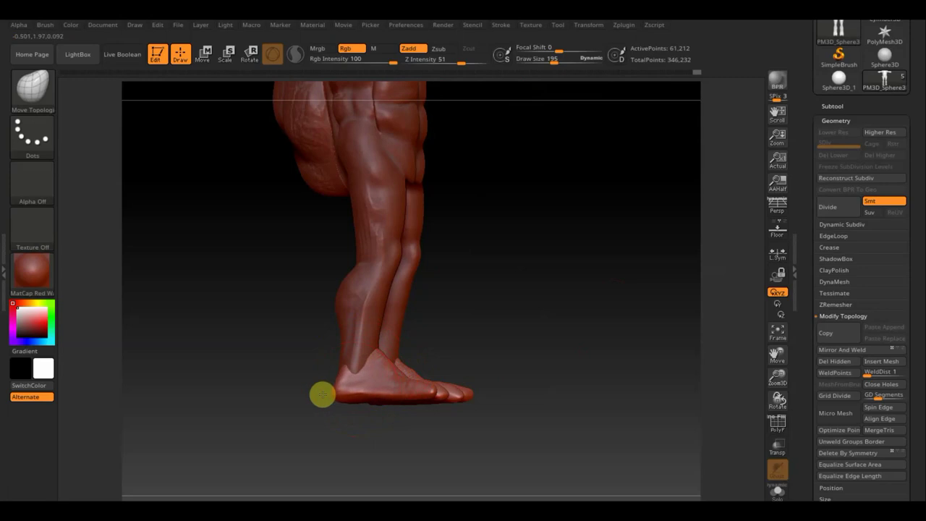
left_click_drag(380, 430, 410, 434)
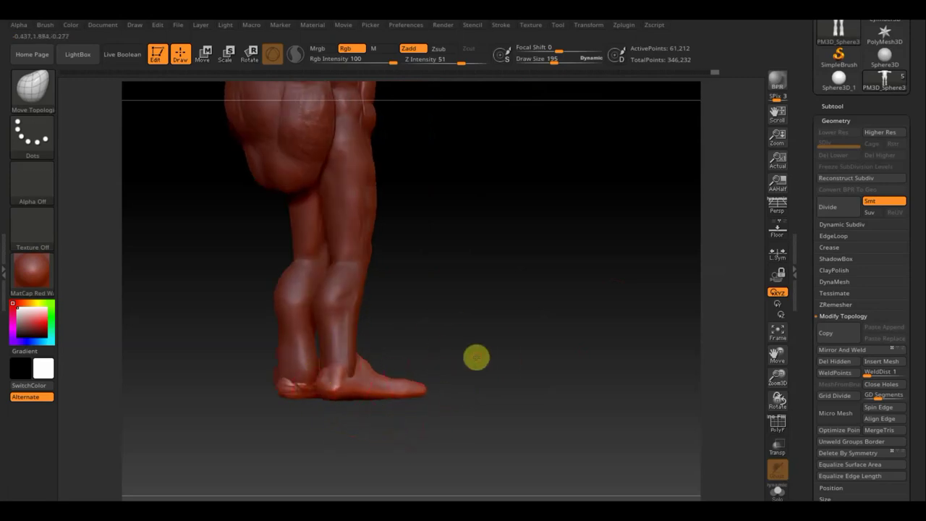
left_click_drag(475, 355, 446, 358)
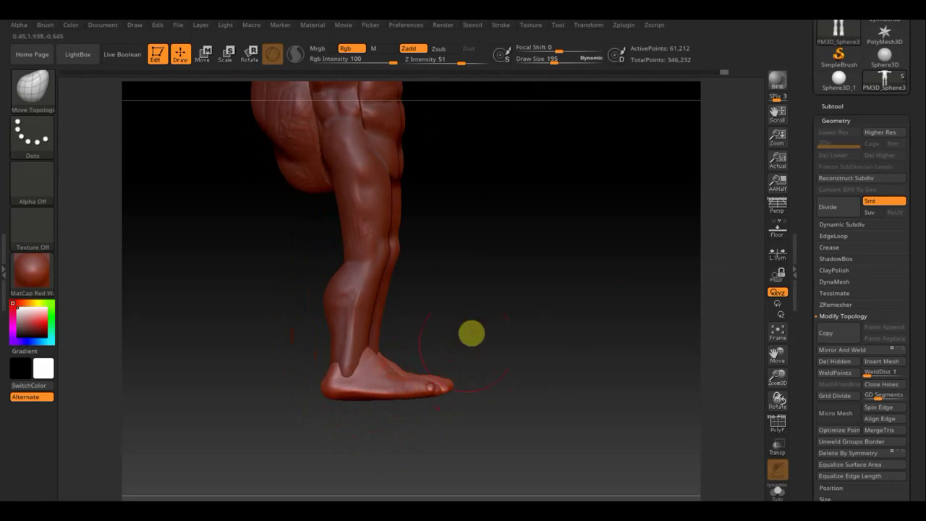
left_click_drag(471, 330, 452, 360)
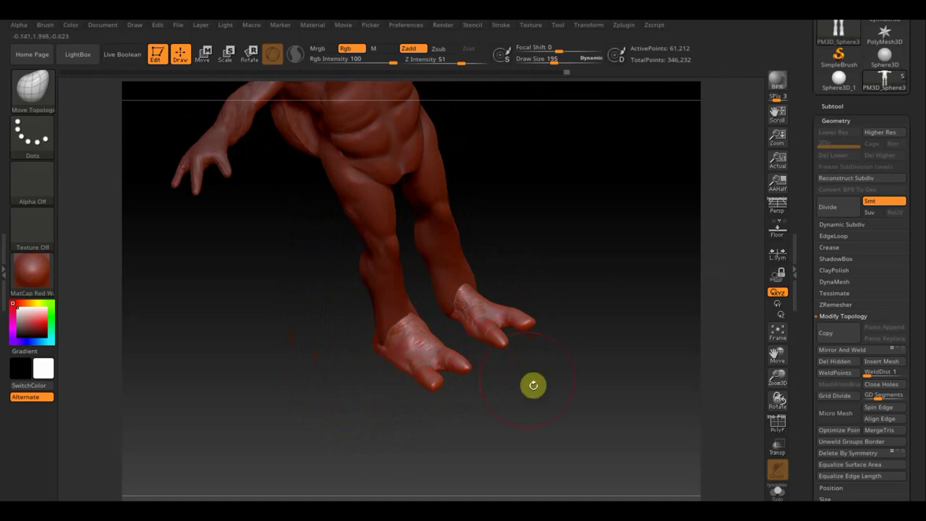
Undo the stretched legs to restore the feet, then Mirror And Weld the feet
left_click_drag(531, 384, 589, 271, "shift")
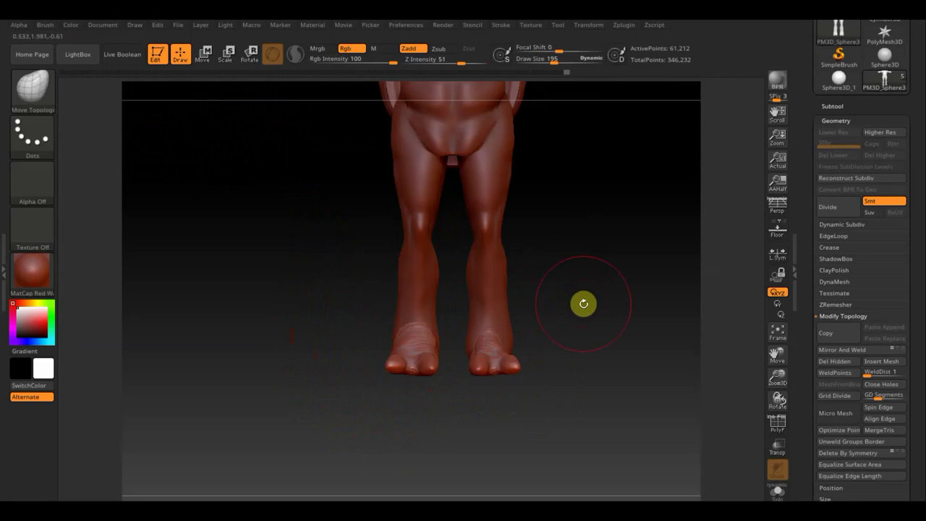
left_click_drag(443, 370, 443, 419)
key("ctrl+z")
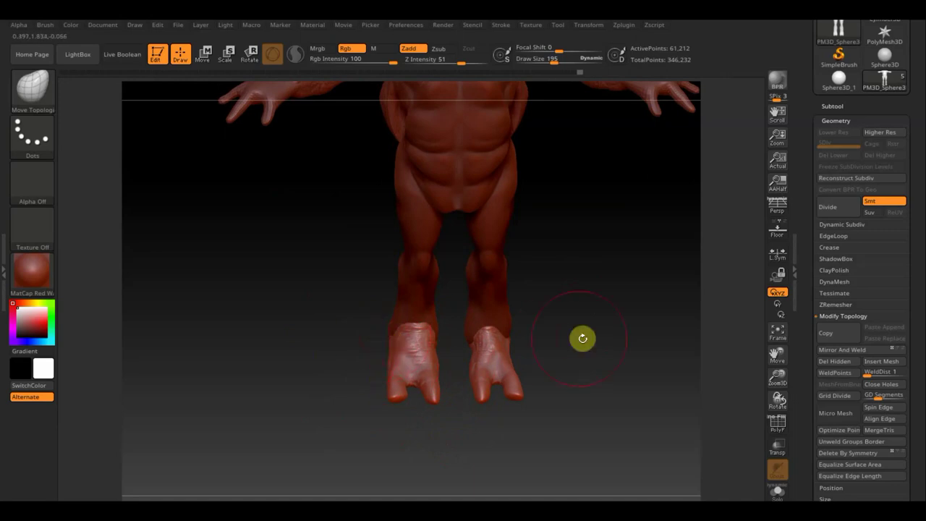
key("ctrl+z")
key("ctrl+z")
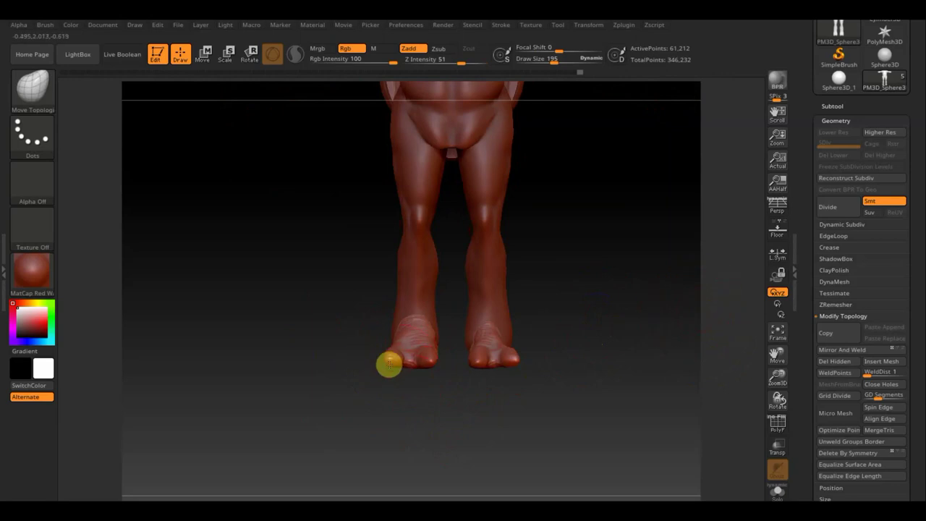
left_click(848, 350)
mouse_move(606, 390)
left_mouse_down("alt")
mouse_move(578, 458)
mouse_move(568, 367)
left_mouse_up("alt")
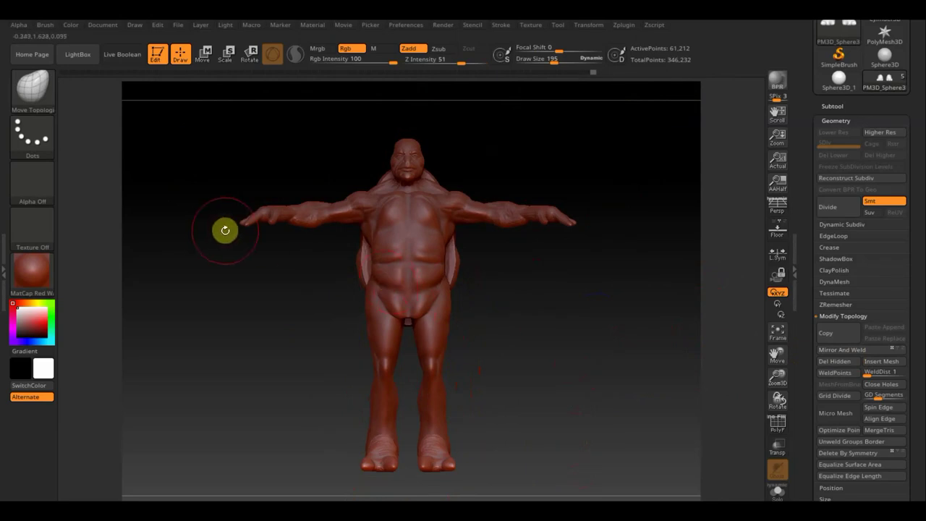
Append a Cylinder3D subtool, enable Move mode, and make PM3D_Cylinder3D1 active
left_click(36, 92)
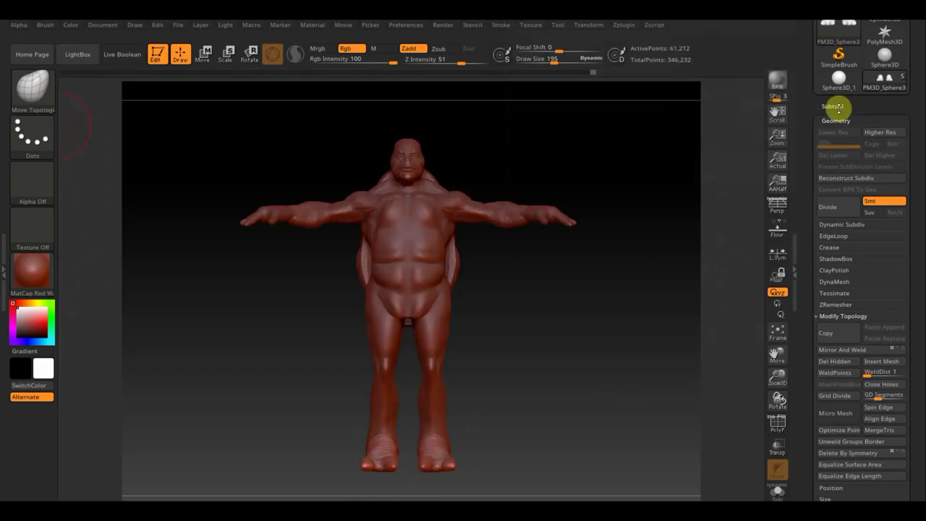
left_click(839, 107)
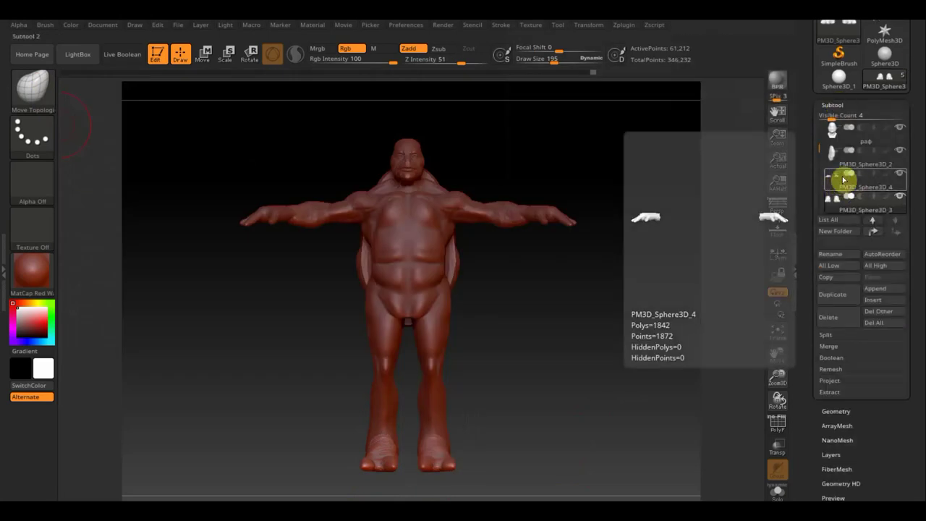
left_click(880, 290)
mouse_move(552, 355)
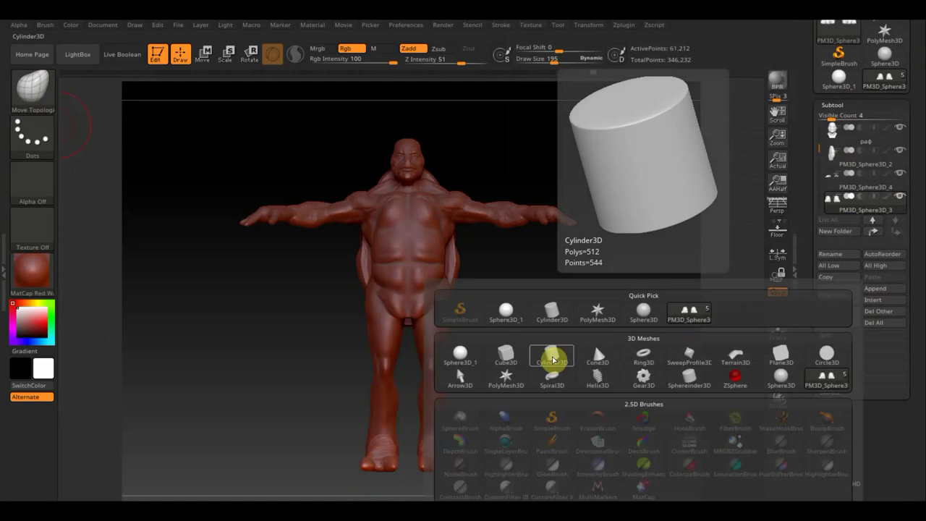
left_click(553, 360)
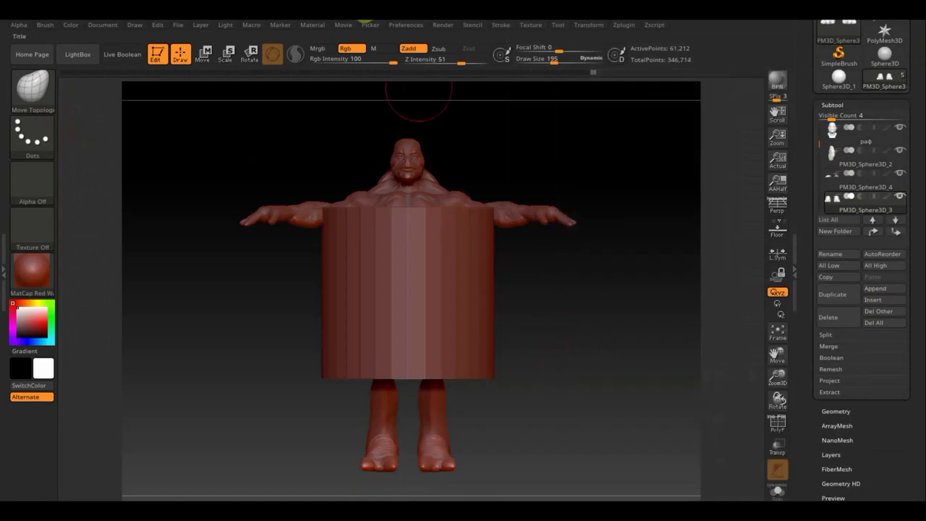
left_click(205, 55)
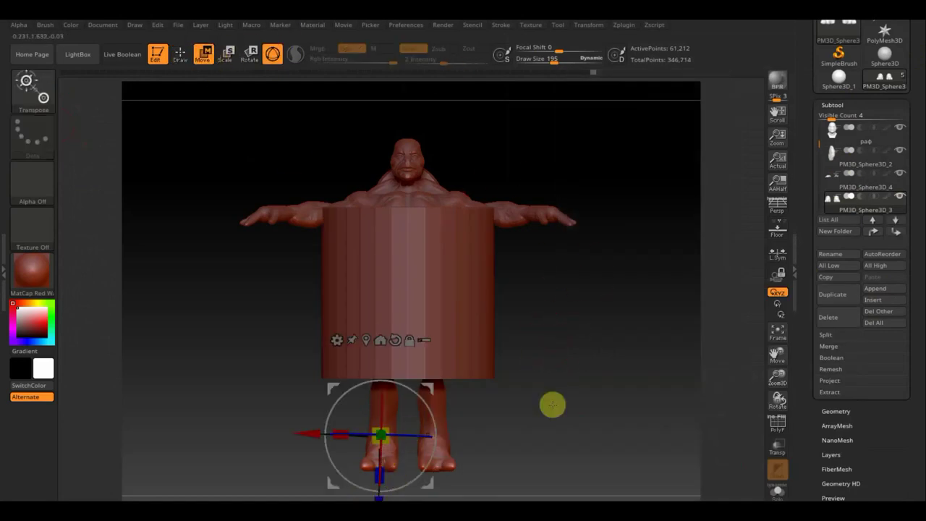
key("n")
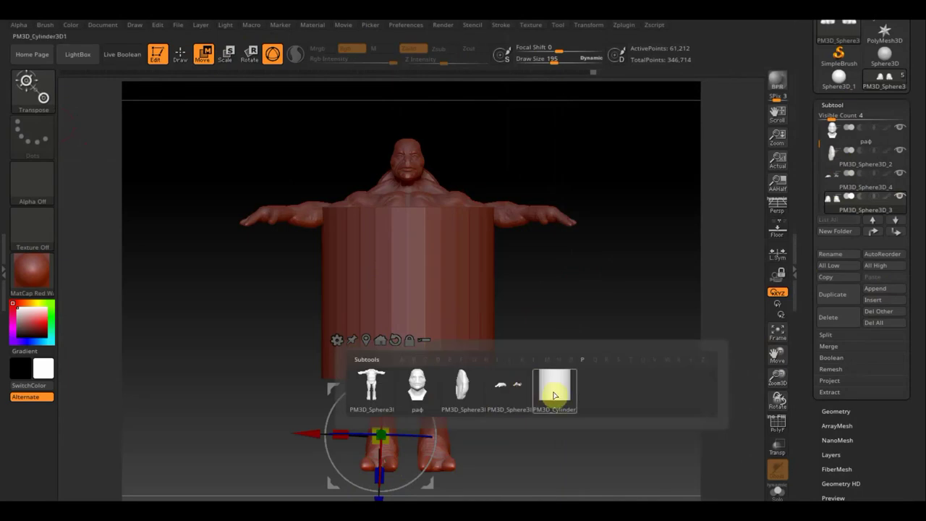
left_click(551, 399)
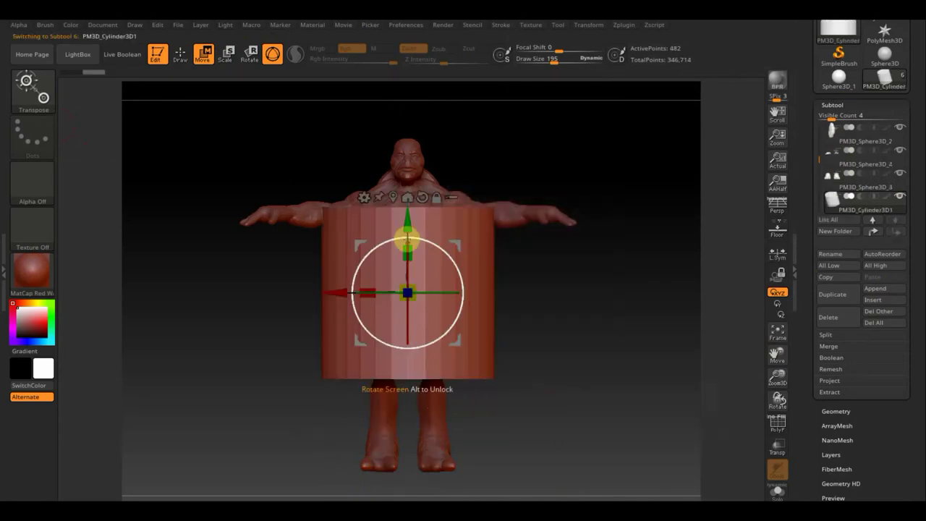
Squash the cylinder into a thin, smaller band and raise it to the waist
left_click_drag(410, 248, 402, 329)
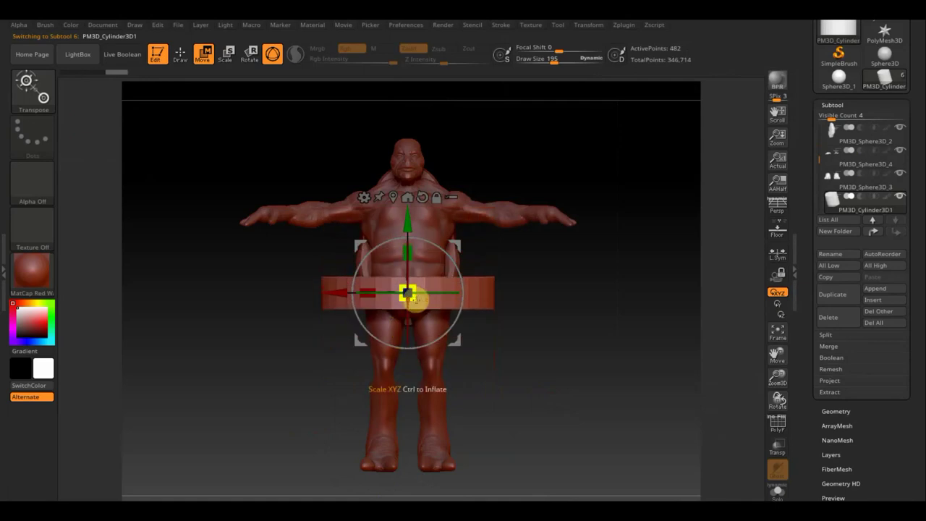
left_click_drag(415, 297, 395, 279)
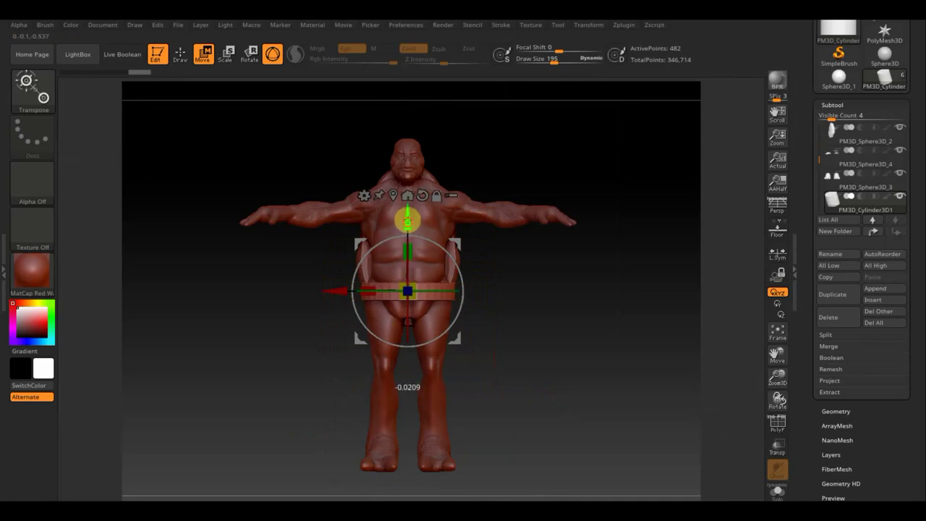
left_click_drag(408, 218, 408, 202)
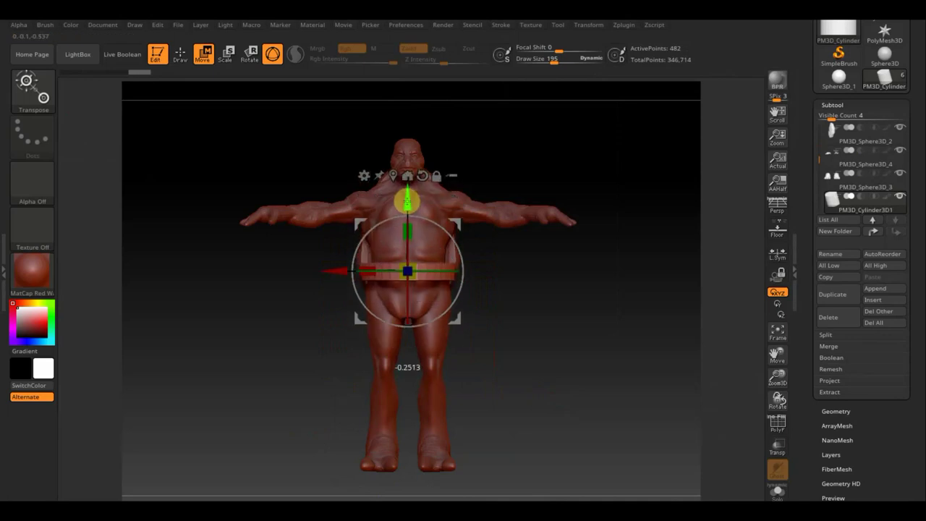
left_click_drag(500, 287, 574, 304, "shift")
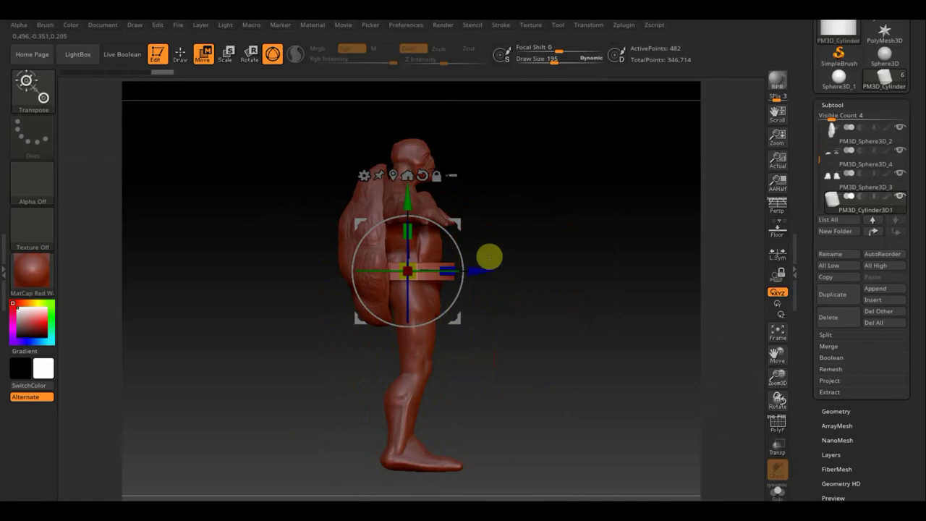
left_click_drag(487, 267, 477, 265)
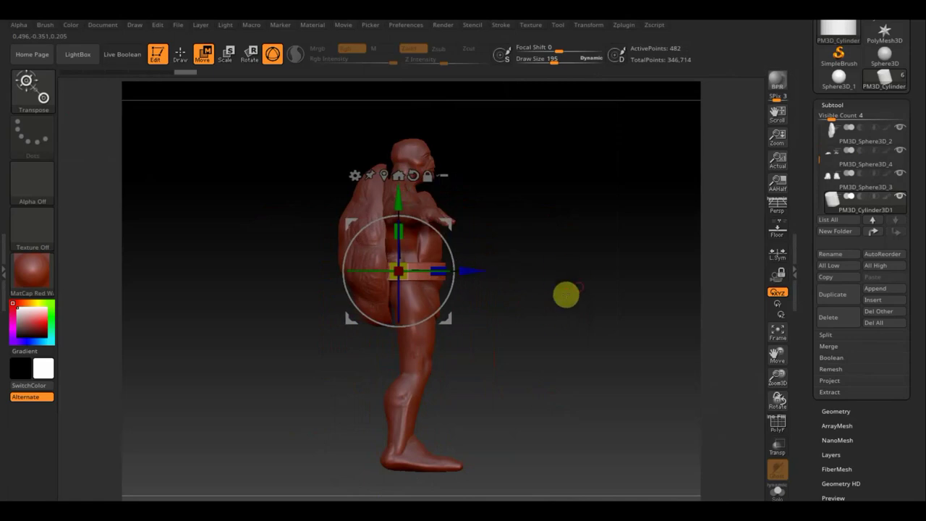
Adjust the band front-to-back around the waist, checking from front, back and above
mouse_move(564, 293)
left_mouse_down()
mouse_move(529, 369)
mouse_move(556, 366)
mouse_move(565, 341)
mouse_move(525, 337)
mouse_move(524, 313)
mouse_move(591, 337)
left_mouse_up()
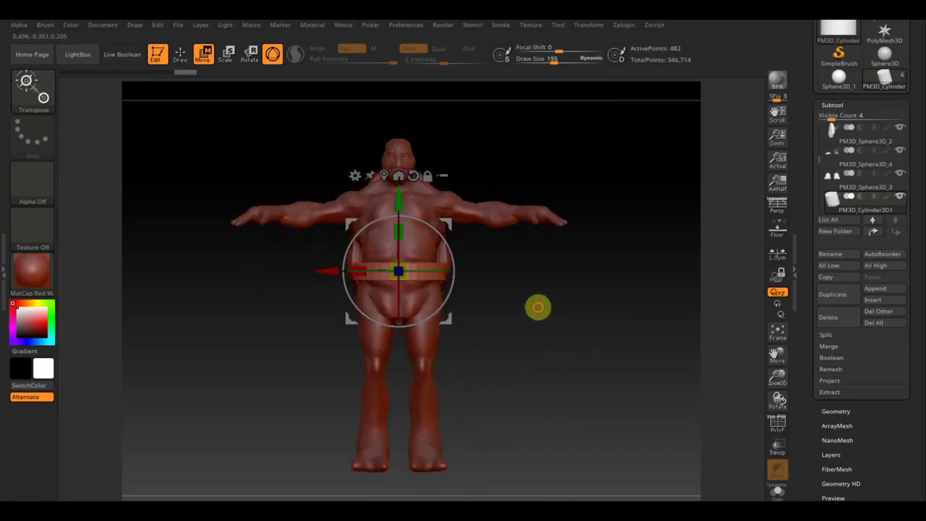
mouse_move(538, 306)
left_mouse_down()
mouse_move(556, 374)
mouse_move(533, 389)
mouse_move(498, 337)
mouse_move(475, 326)
mouse_move(490, 314)
mouse_move(443, 282)
left_mouse_up()
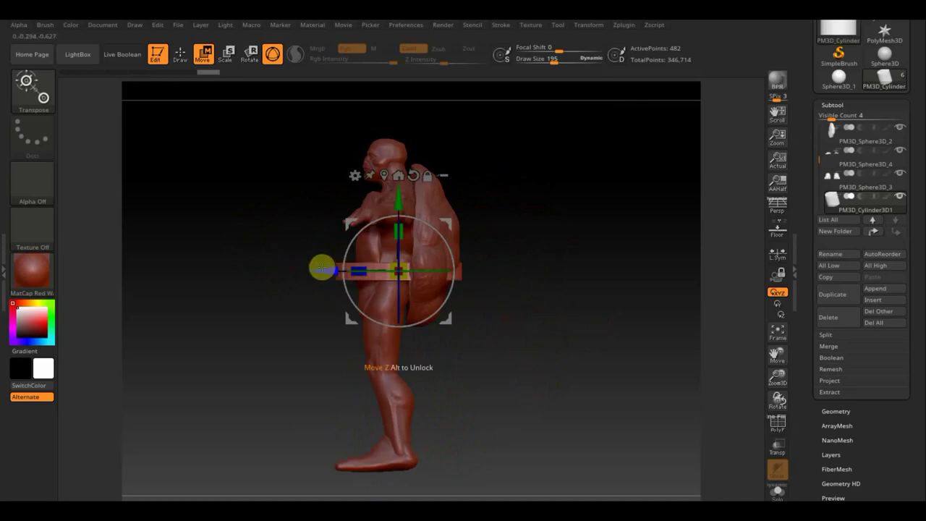
left_click_drag(321, 265, 331, 270)
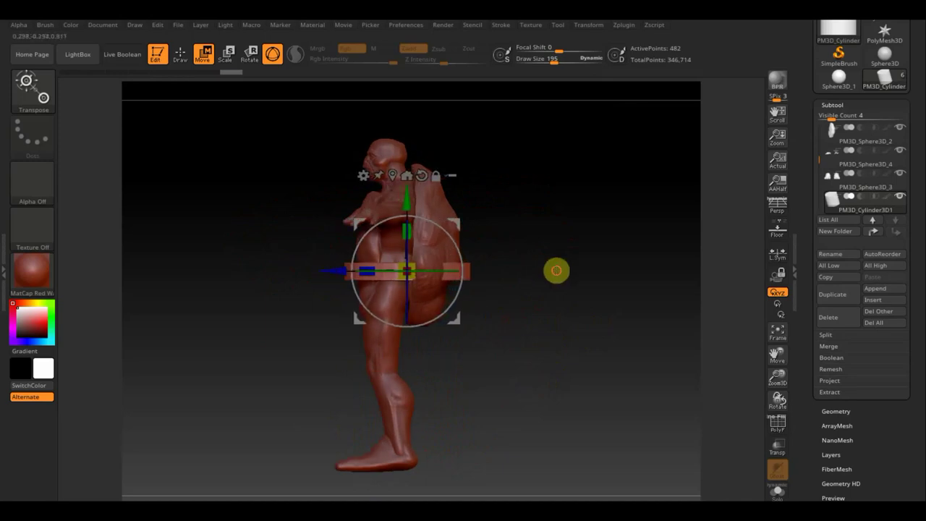
mouse_move(556, 269)
left_mouse_down()
mouse_move(501, 300)
mouse_move(516, 287)
mouse_move(457, 265)
left_mouse_up()
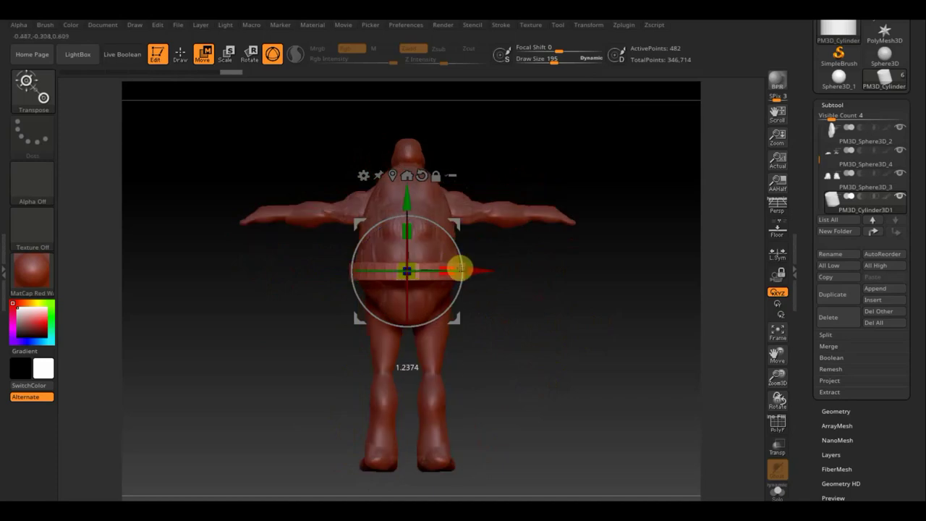
mouse_move(543, 259)
left_mouse_down()
mouse_move(534, 349)
mouse_move(533, 364)
mouse_move(546, 360)
mouse_move(541, 379)
left_mouse_up()
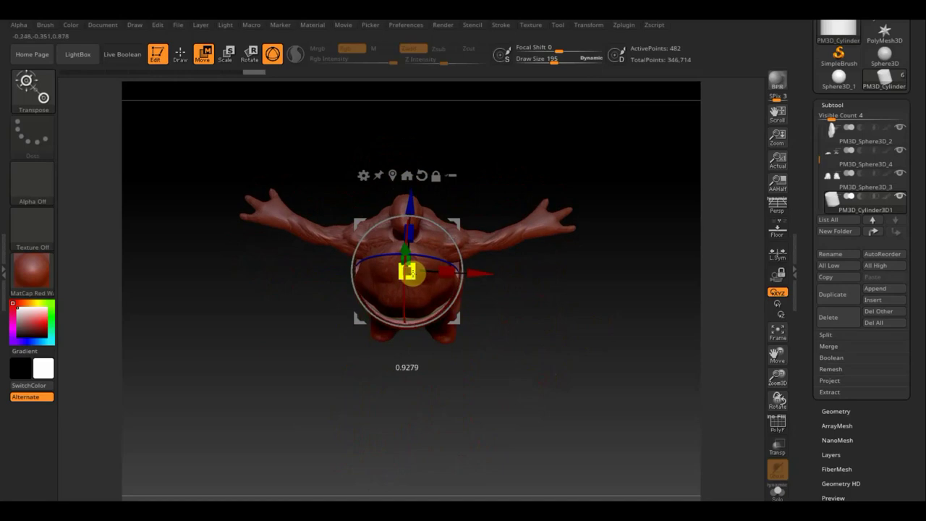
DynaMesh the belt cylinder at resolution 128, raising it to 13,718 points
left_click(180, 54)
mouse_move(522, 252)
left_mouse_down()
mouse_move(531, 309)
mouse_move(581, 215)
mouse_move(572, 282)
mouse_move(601, 308)
mouse_move(597, 289)
left_mouse_up()
mouse_move(596, 251)
left_mouse_down()
mouse_move(585, 352)
mouse_move(673, 370)
left_mouse_up()
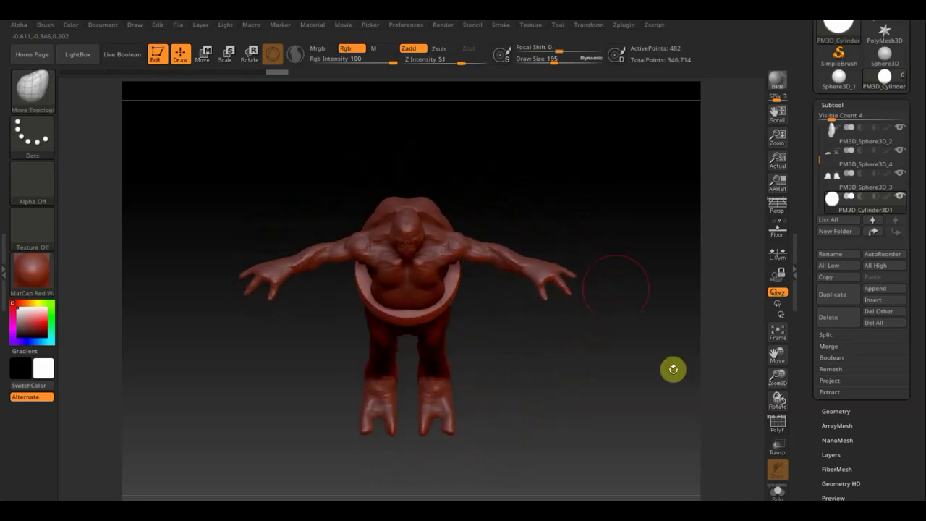
left_click(839, 410)
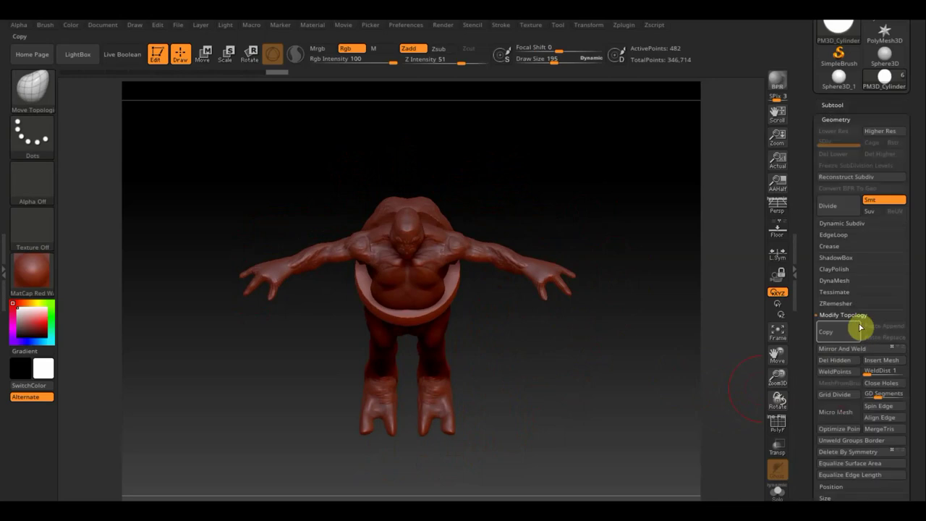
left_click(835, 281)
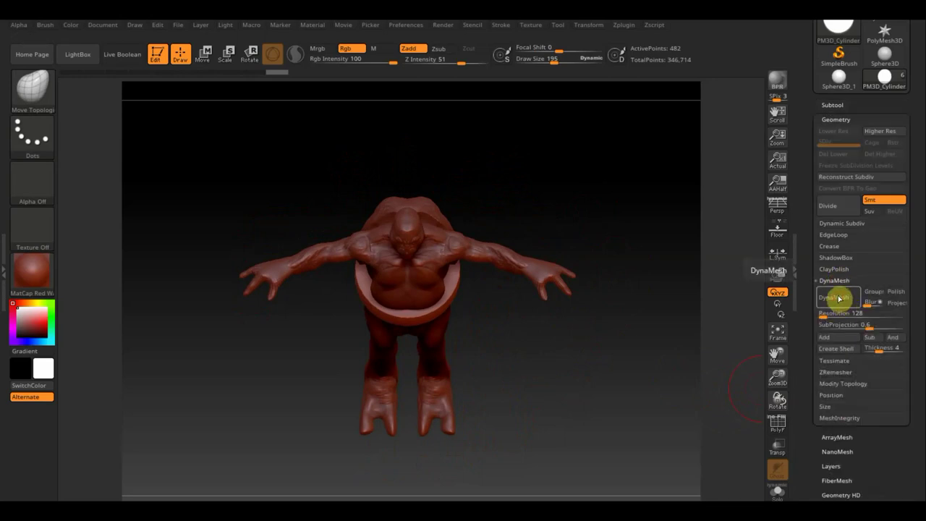
left_click(838, 298)
left_click(547, 59)
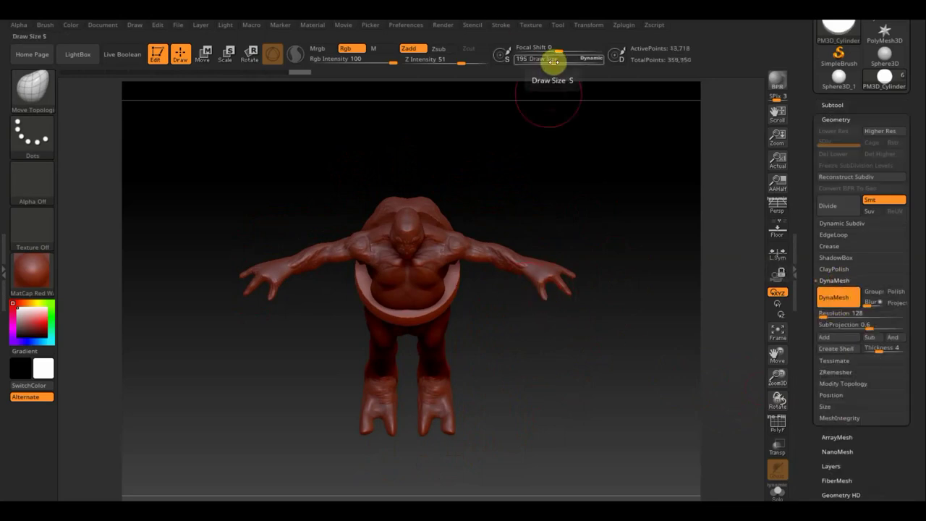
Set draw size to 281 and sculpt down the belly along the waist band
left_click_drag(553, 62, 563, 62)
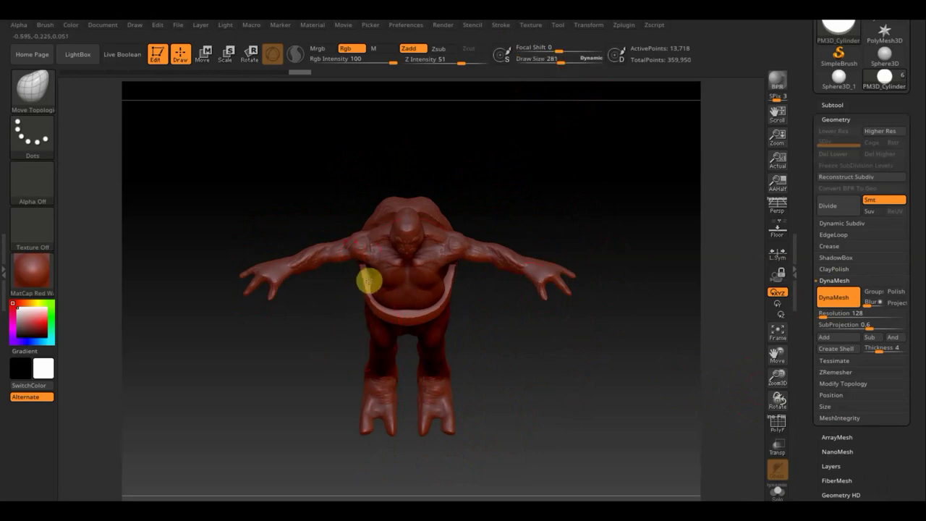
left_click_drag(368, 281, 392, 315)
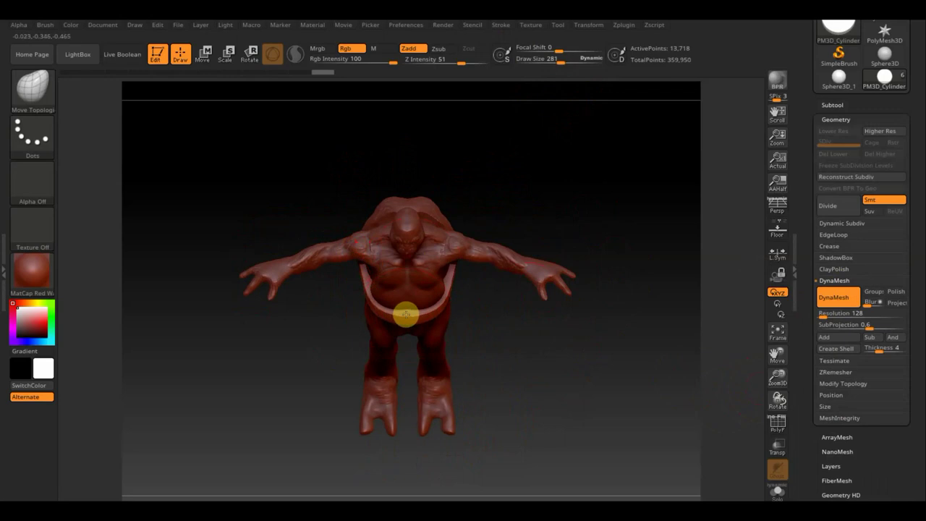
mouse_move(406, 313)
left_mouse_down()
mouse_move(369, 310)
mouse_move(464, 310)
left_mouse_up()
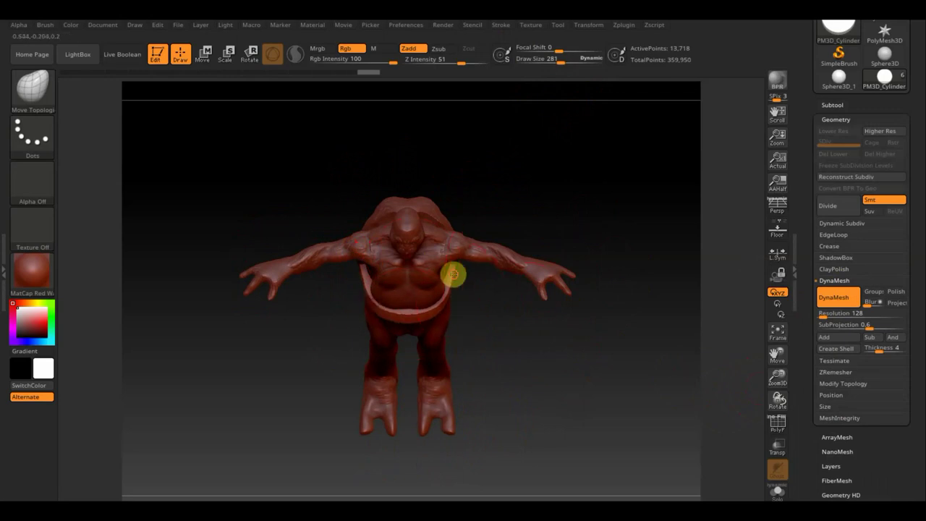
left_click_drag(452, 273, 478, 303)
right_click_drag(477, 304, 458, 262)
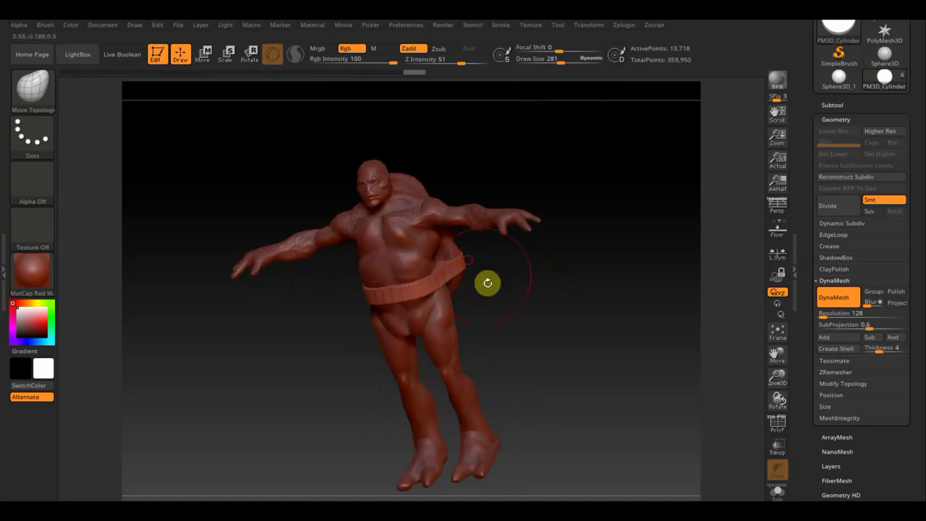
left_click_drag(488, 281, 488, 314)
mouse_move(542, 289)
left_mouse_down()
mouse_move(496, 320)
mouse_move(569, 304)
left_mouse_up()
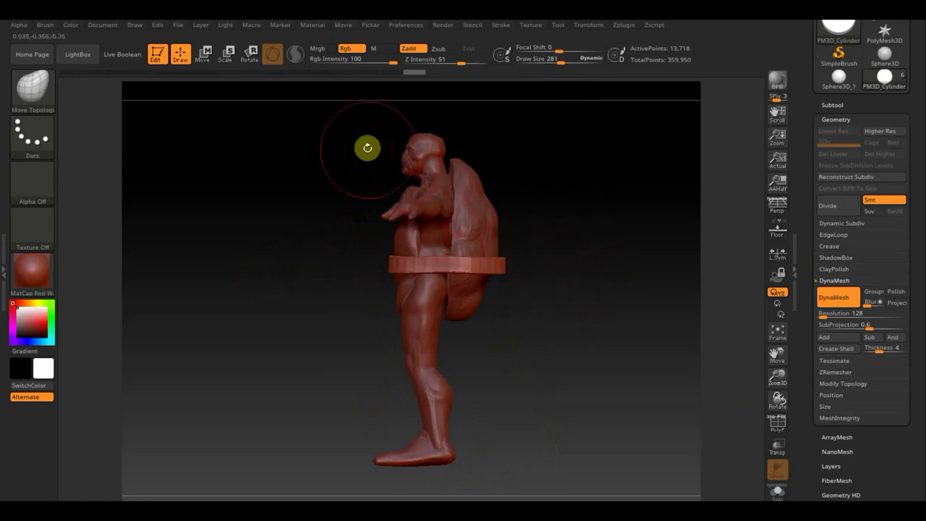
Tilt the belt ring slightly with the Move gizmo
left_click(208, 61)
left_click_drag(490, 239, 493, 215)
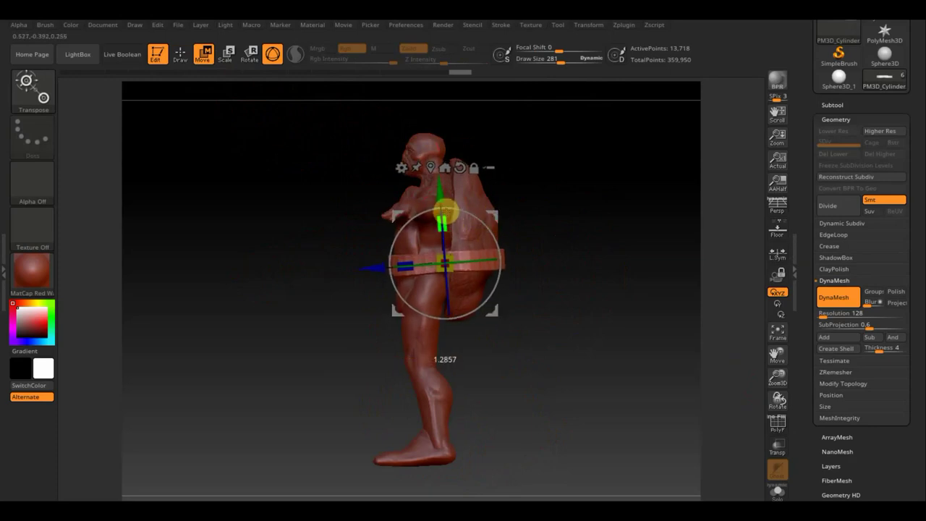
left_click_drag(546, 221, 605, 224)
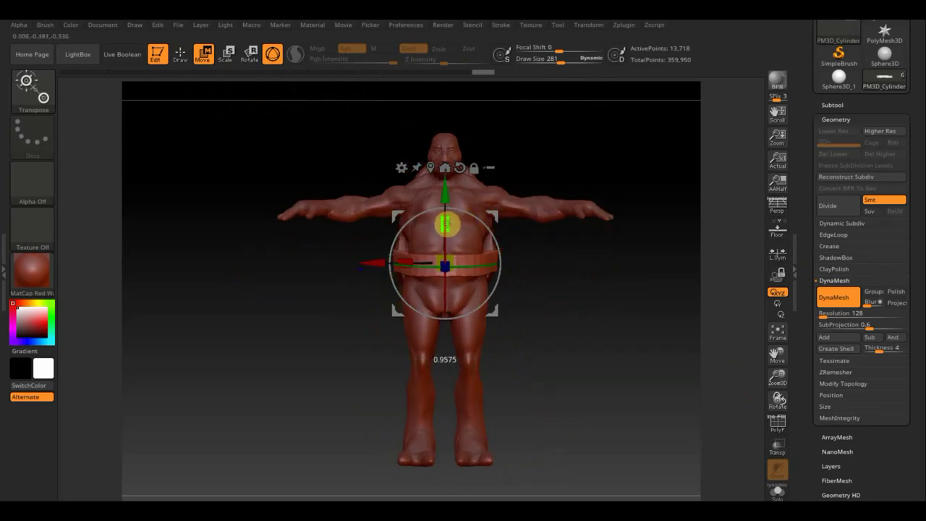
left_click(182, 52)
Smooth away the belly bulge over the belt and orbit to check the fit
left_click_drag(575, 321, 597, 310)
left_click_drag(494, 267, 413, 256, "shift")
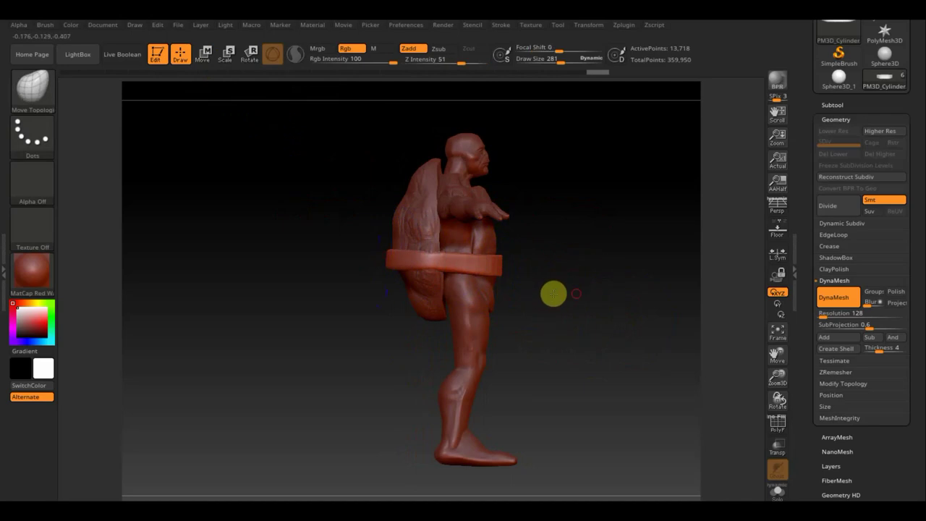
left_click_drag(555, 294, 511, 290, "shift")
mouse_move(575, 288)
left_mouse_down()
mouse_move(583, 300)
mouse_move(533, 268)
left_mouse_up()
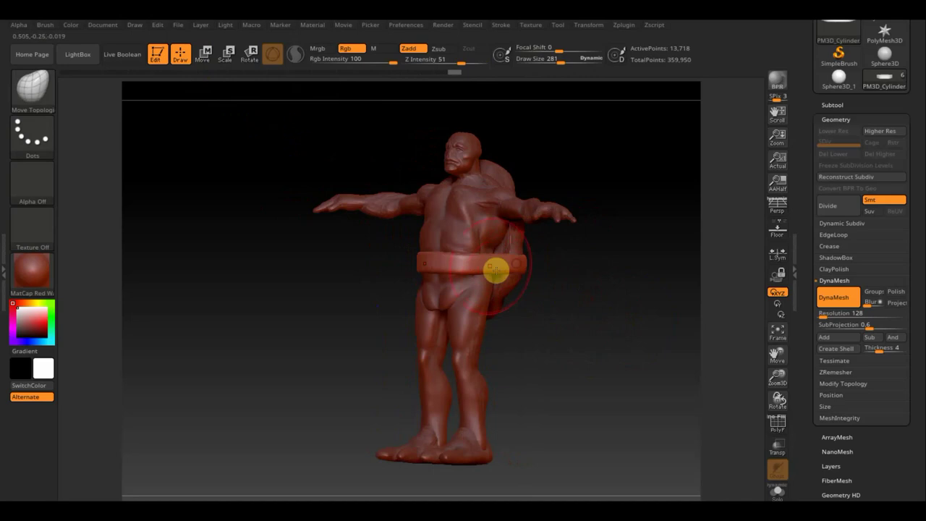
mouse_move(559, 303)
left_mouse_down()
mouse_move(560, 350)
mouse_move(538, 372)
mouse_move(545, 395)
mouse_move(528, 369)
left_mouse_up()
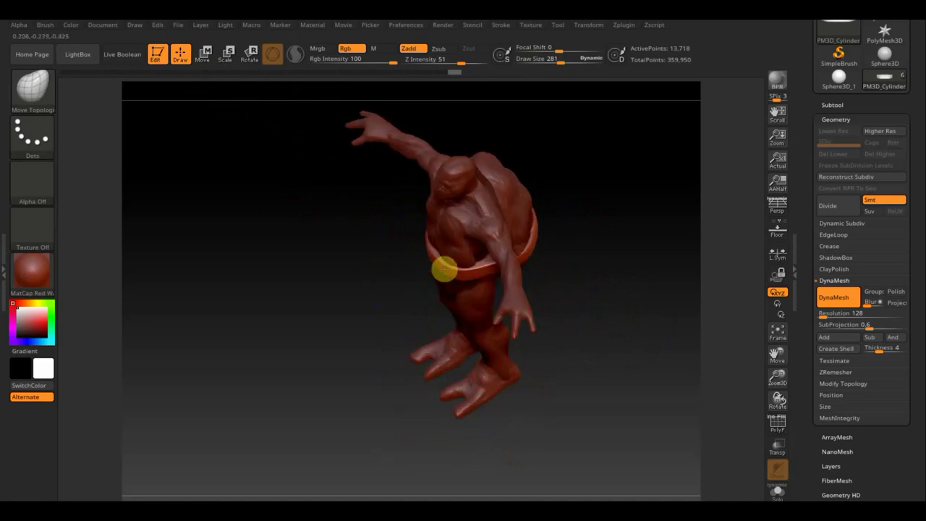
left_click_drag(612, 295, 634, 273)
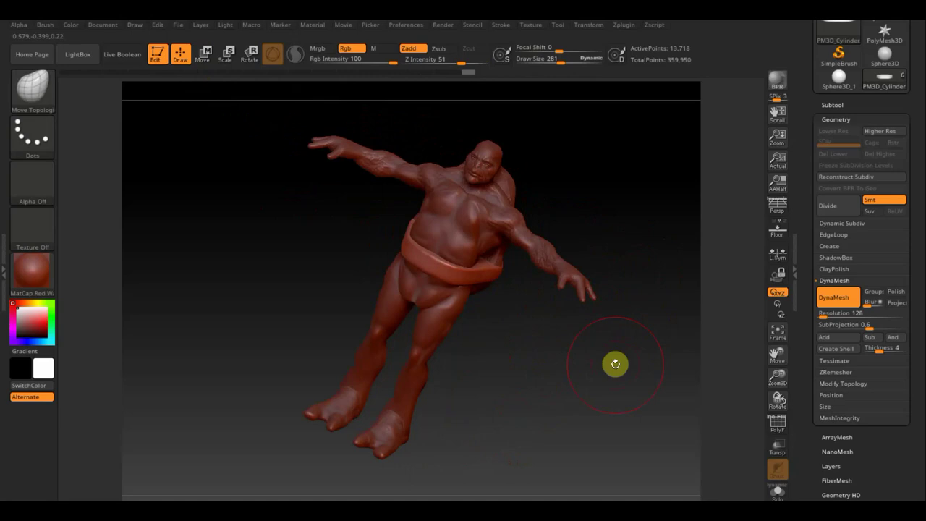
mouse_move(615, 364)
left_mouse_down()
mouse_move(583, 426)
mouse_move(601, 376)
left_mouse_up()
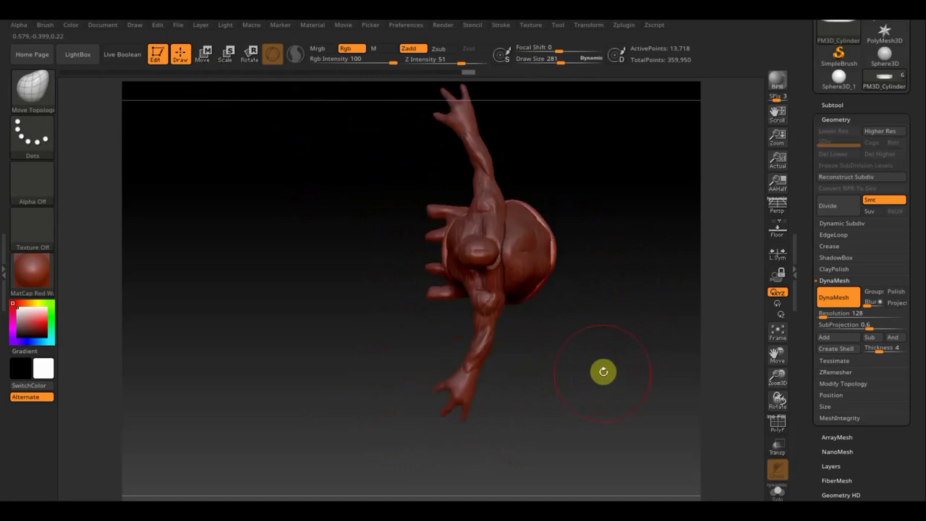
Duplicate the belt ring subtool and undo an accidental tilt of the copy
left_click(832, 105)
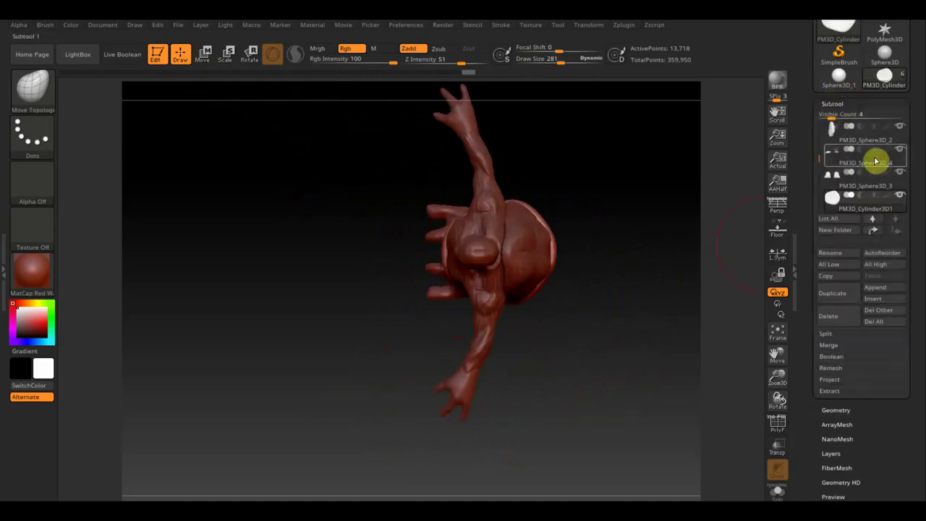
left_click(839, 295)
mouse_move(586, 362)
left_mouse_down()
mouse_move(583, 188)
mouse_move(574, 221)
mouse_move(607, 254)
left_mouse_up()
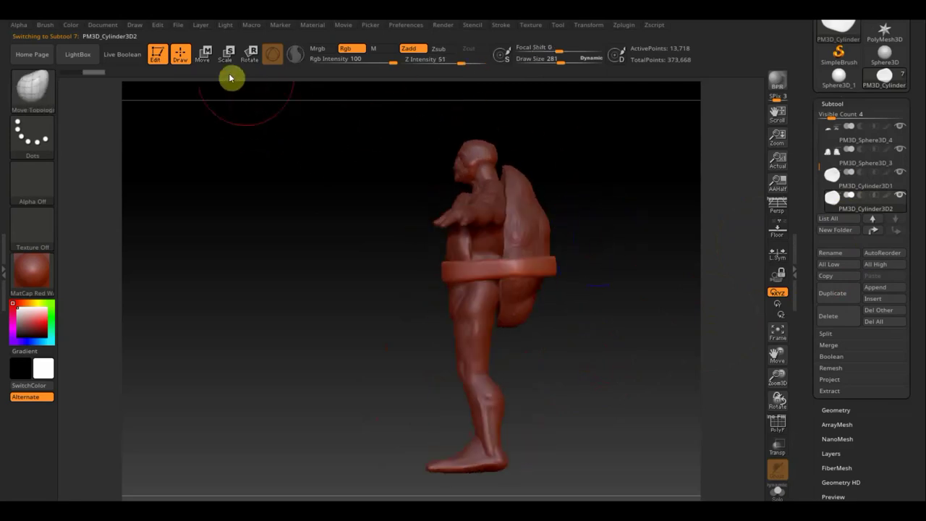
left_click(203, 54)
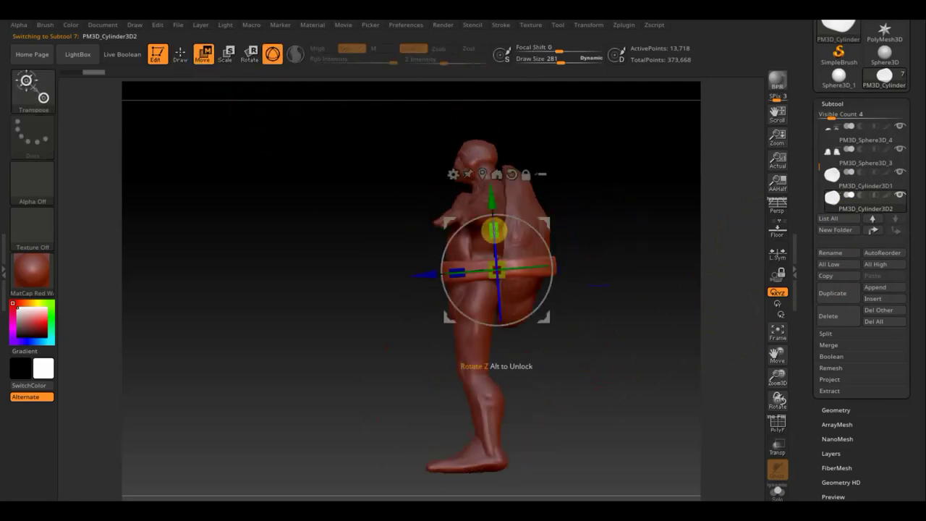
left_click_drag(493, 230, 494, 216)
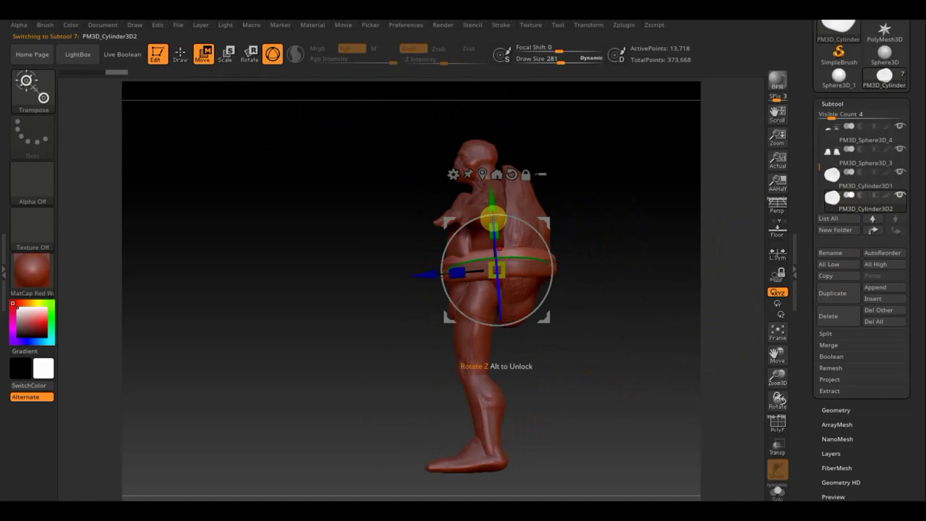
key("ctrl+z")
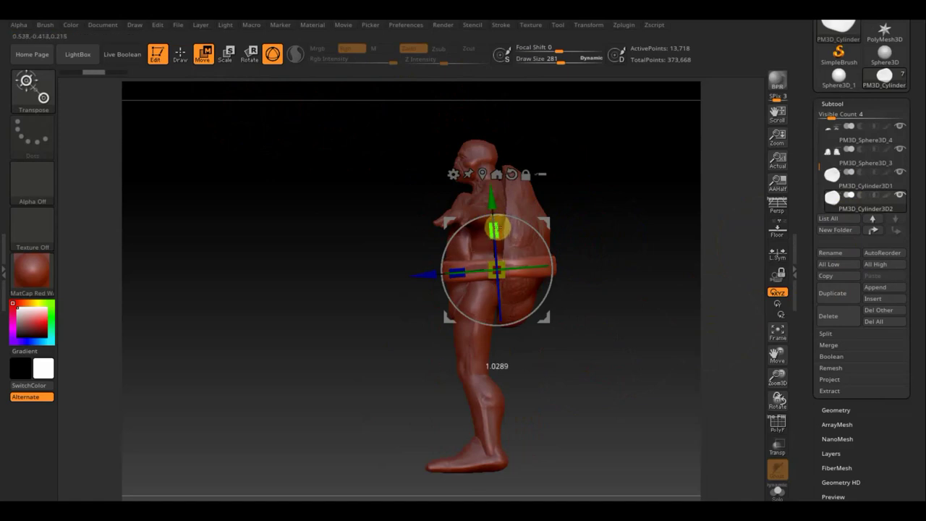
Scale the duplicated ring up, then trim it slightly to about 0.95
left_click_drag(493, 229, 499, 170)
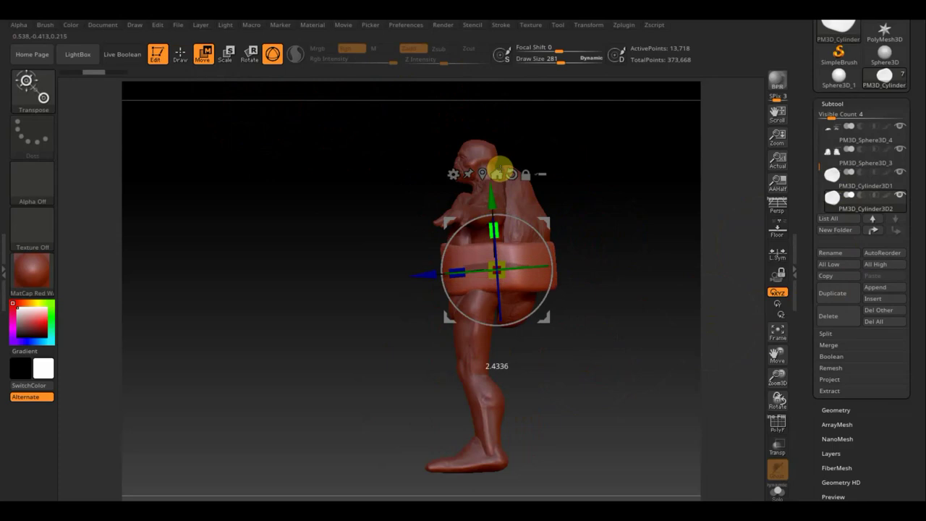
left_click_drag(639, 236, 678, 238)
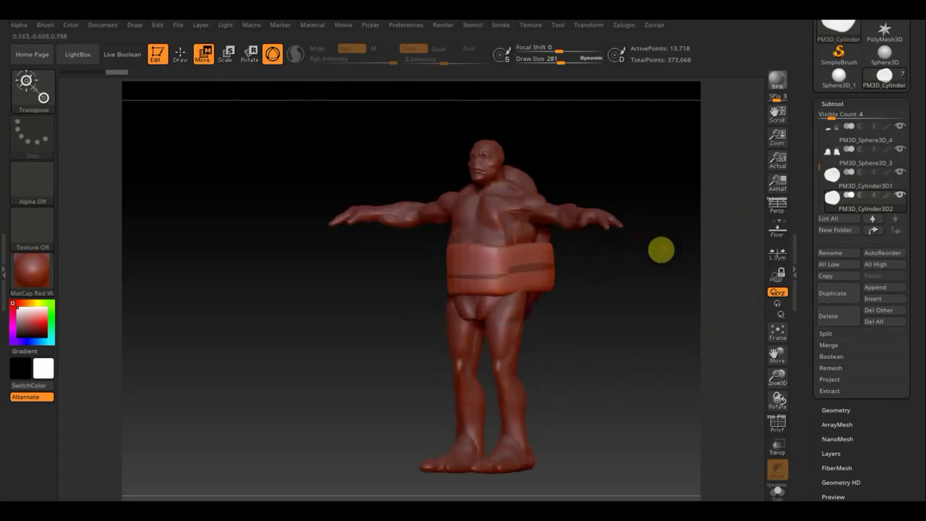
left_click_drag(596, 298, 569, 275)
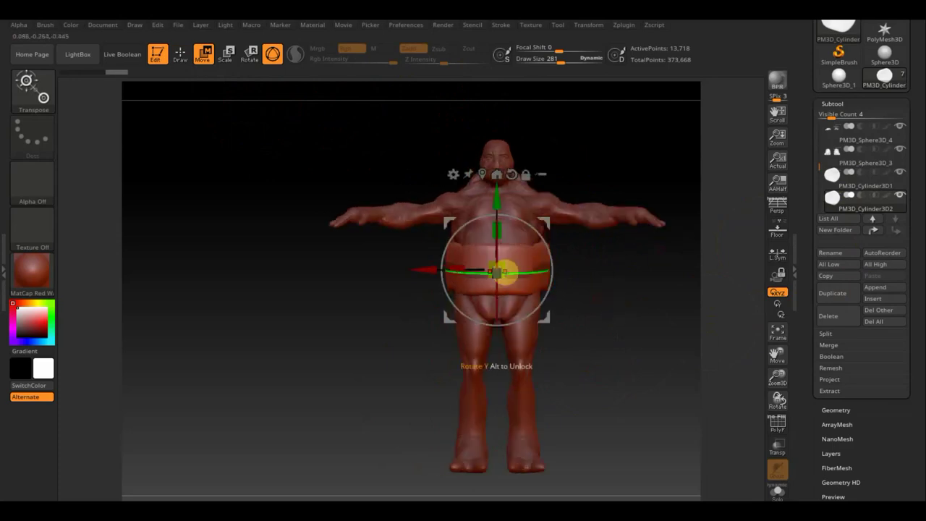
left_click_drag(504, 268, 503, 269)
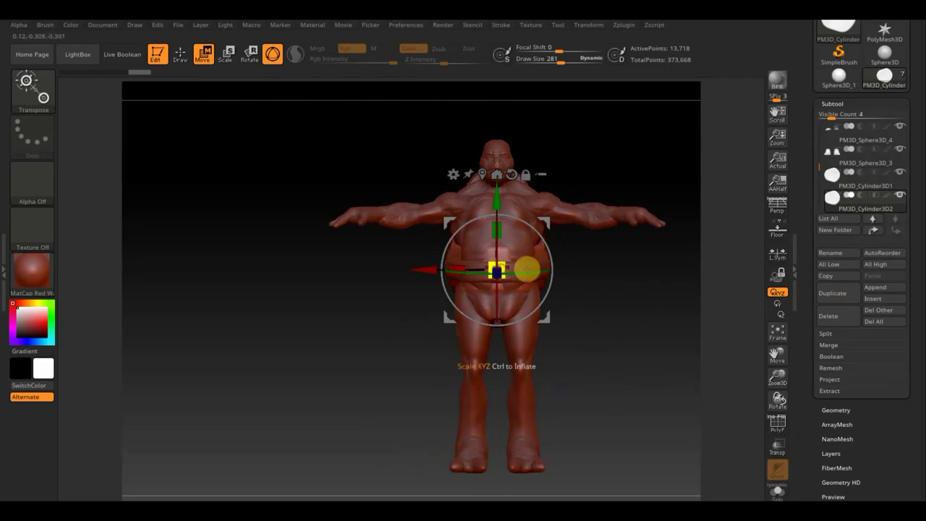
mouse_move(623, 280)
left_mouse_down()
mouse_move(598, 357)
mouse_move(622, 407)
mouse_move(591, 410)
mouse_move(614, 407)
mouse_move(570, 311)
mouse_move(616, 271)
mouse_move(647, 424)
mouse_move(736, 333)
left_mouse_up()
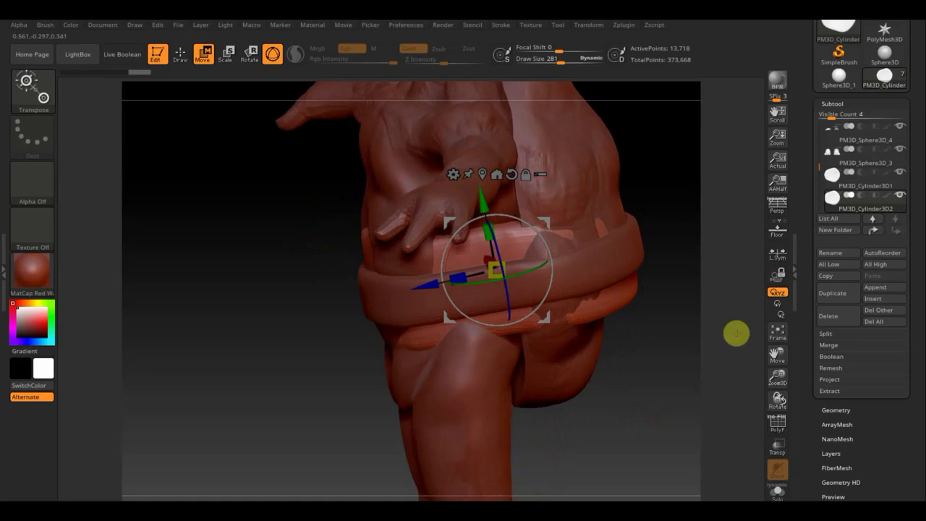
Show only the two belt rings and nudge the duplicate ring's scale slightly
left_click(901, 150)
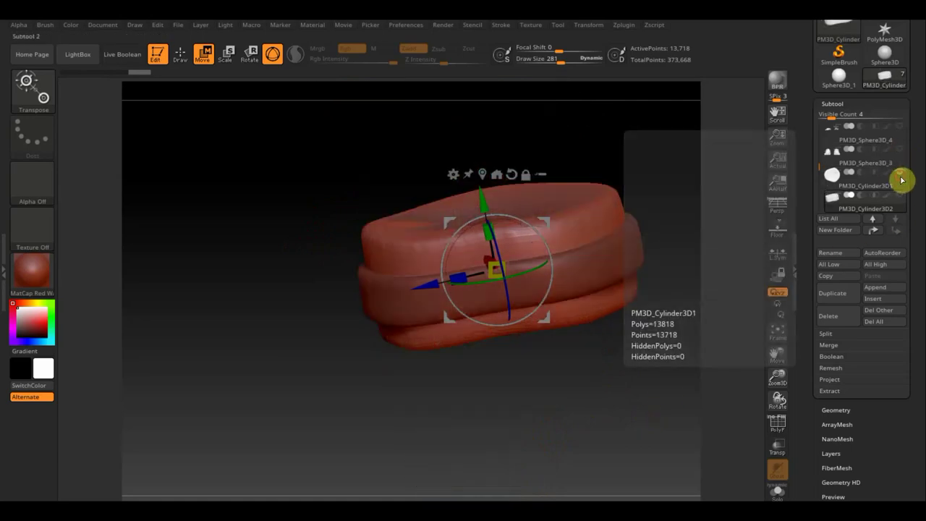
mouse_move(657, 326)
left_mouse_down()
mouse_move(625, 422)
mouse_move(639, 458)
mouse_move(608, 482)
mouse_move(614, 497)
mouse_move(567, 390)
left_mouse_up()
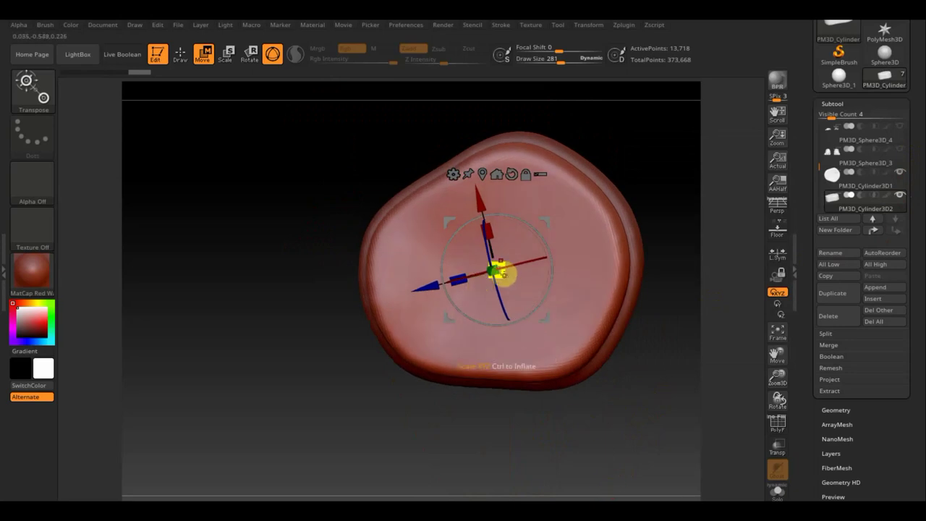
left_click_drag(505, 276, 498, 270)
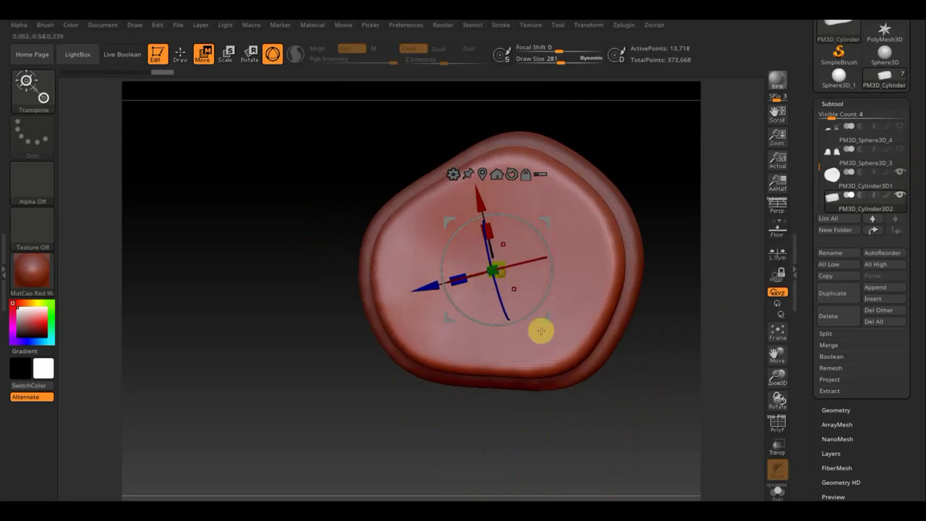
left_click_drag(612, 421, 607, 371)
left_click_drag(615, 417, 627, 359)
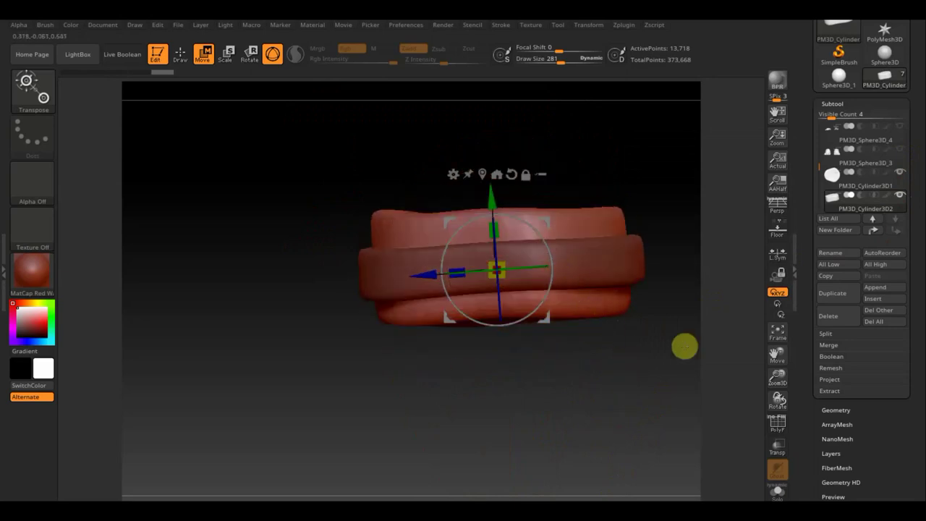
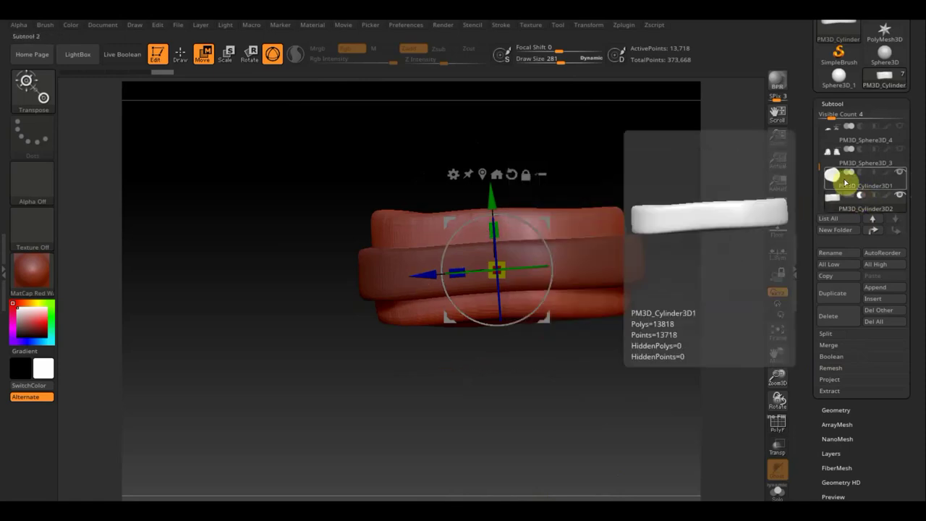
Merge PM3D_Cylinder3D1 down into the ring piece above, accepting the merge warning
left_click(848, 183)
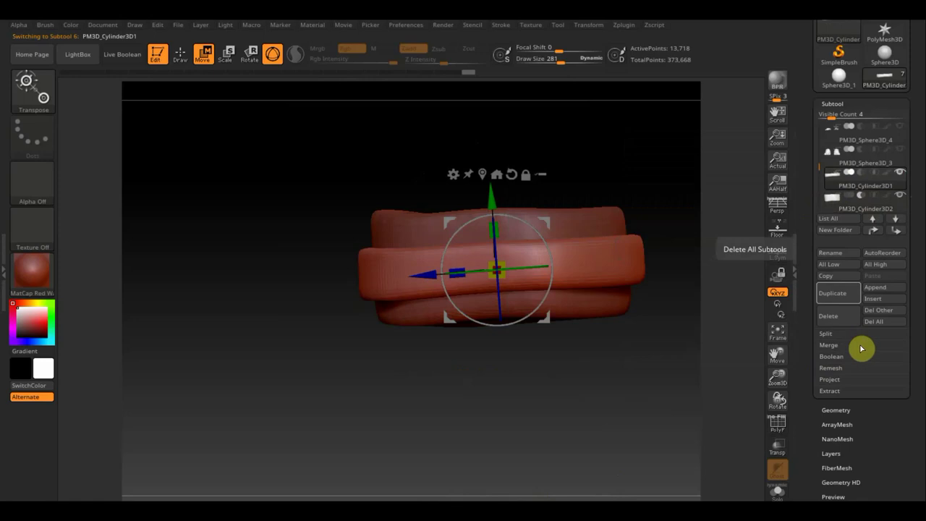
left_click(832, 345)
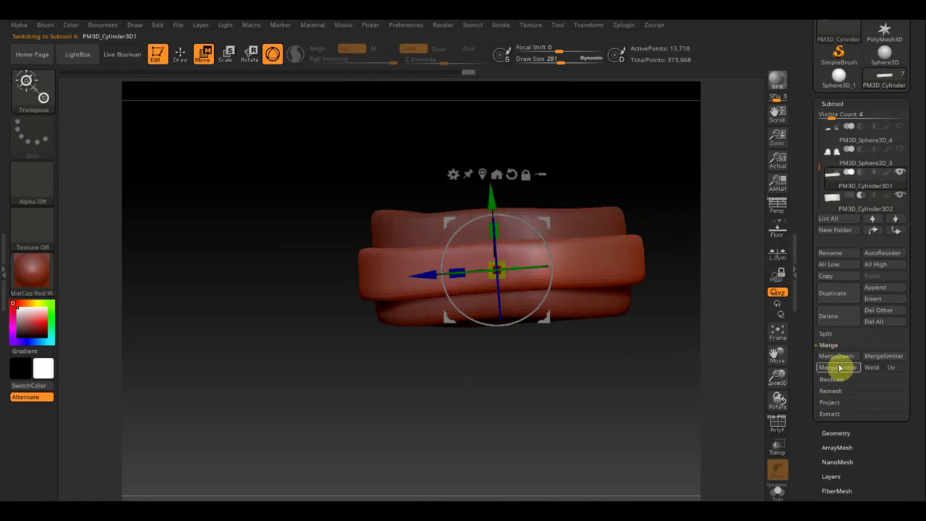
left_click(840, 356)
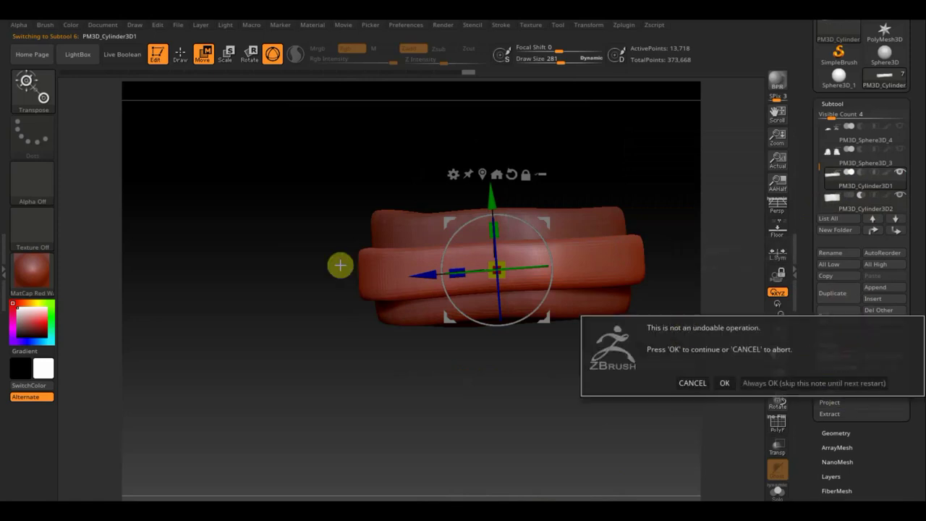
left_click(725, 382)
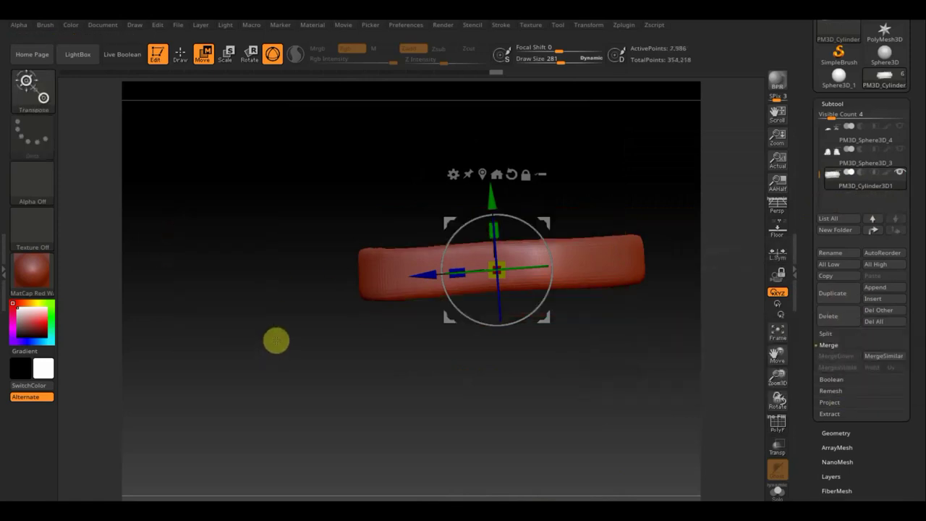
mouse_move(276, 341)
left_mouse_down()
mouse_move(304, 389)
mouse_move(308, 437)
mouse_move(366, 450)
mouse_move(369, 441)
mouse_move(302, 405)
mouse_move(330, 357)
mouse_move(349, 385)
left_mouse_up()
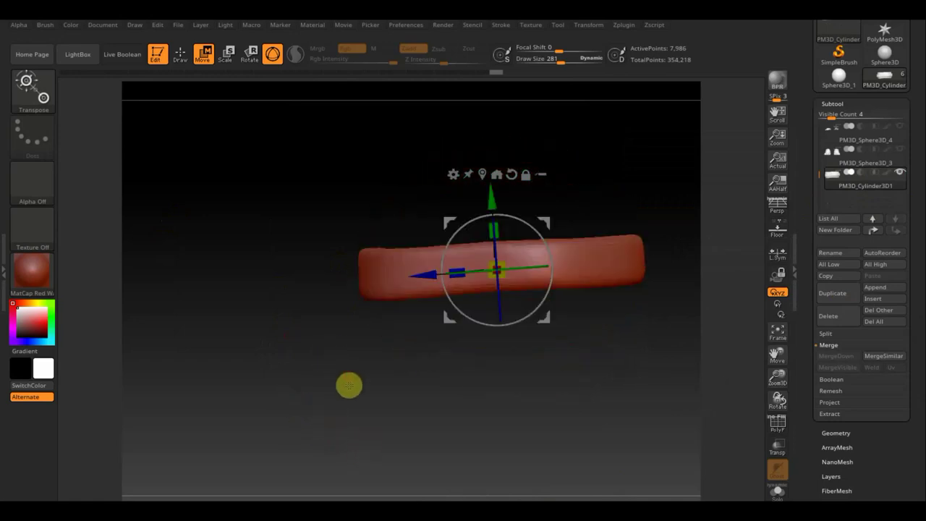
Turn off Solo so the whole creature shows, and frame the head and torso from the front
left_click(901, 174)
mouse_move(659, 383)
left_mouse_down()
mouse_move(683, 421)
mouse_move(709, 424)
mouse_move(694, 397)
mouse_move(686, 408)
mouse_move(571, 399)
mouse_move(574, 321)
mouse_move(550, 354)
mouse_move(558, 347)
left_mouse_up()
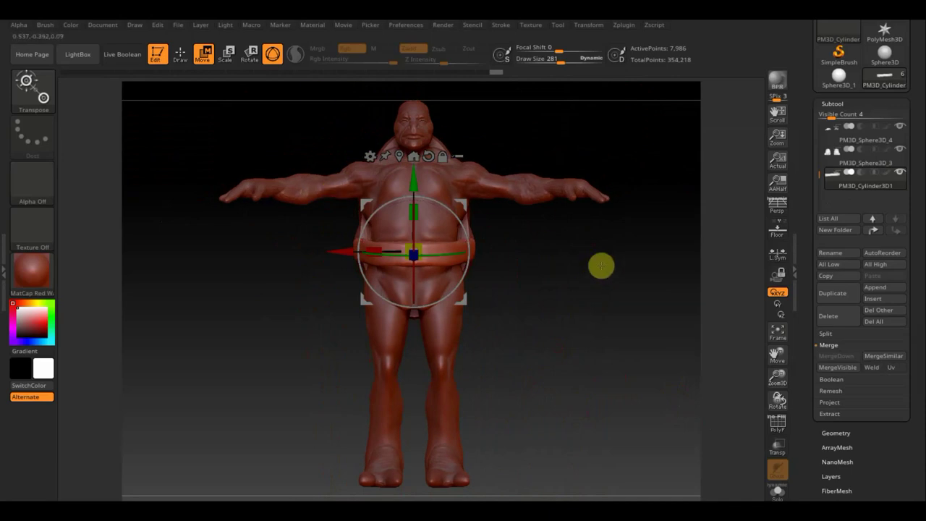
left_click_drag(614, 259, 616, 352)
mouse_move(596, 176)
left_mouse_down()
mouse_move(601, 233)
mouse_move(587, 140)
mouse_move(554, 172)
mouse_move(597, 188)
mouse_move(585, 195)
mouse_move(468, 190)
left_mouse_up()
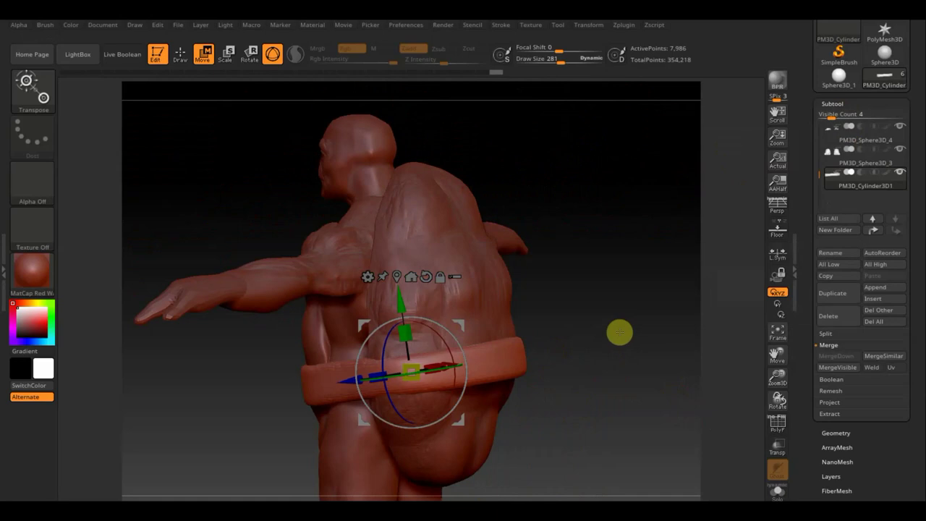
Make the main body subtool active and rotate to a level back view
left_click(534, 330)
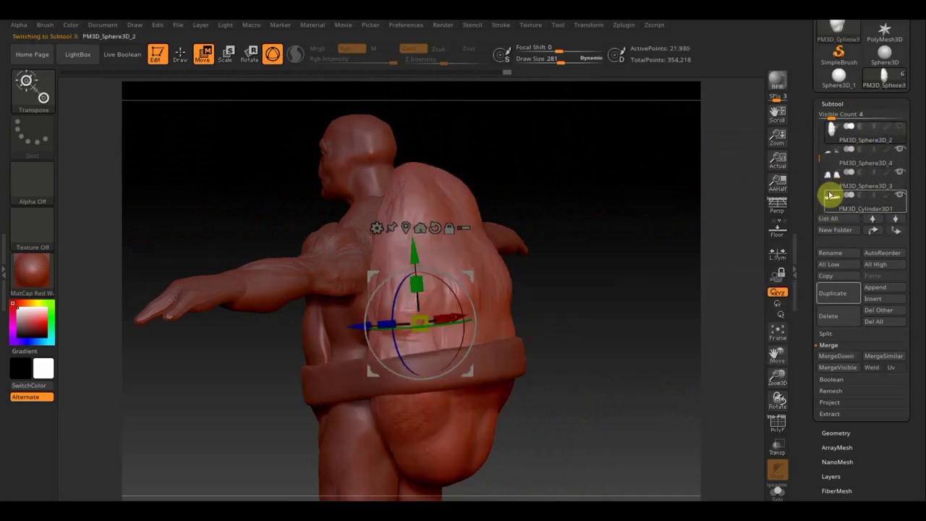
key("n")
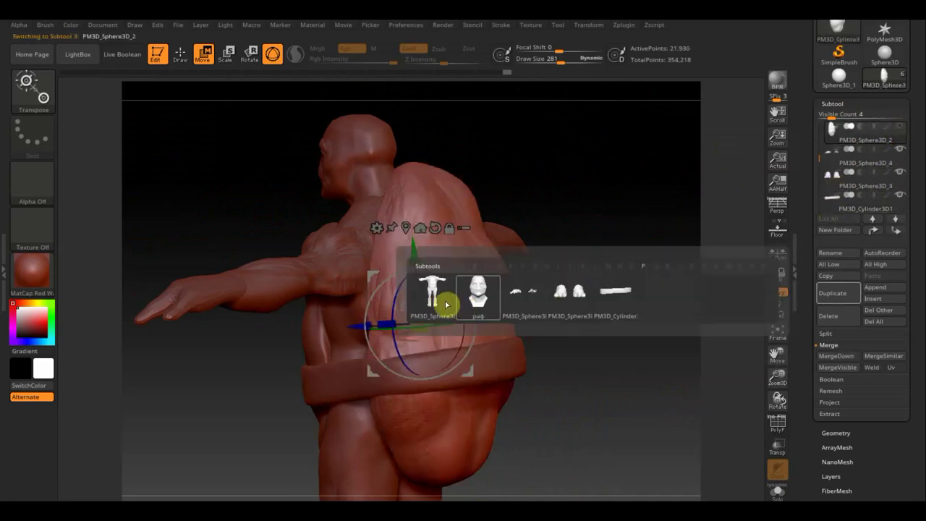
left_click(446, 305)
left_click_drag(573, 230, 577, 228, "shift")
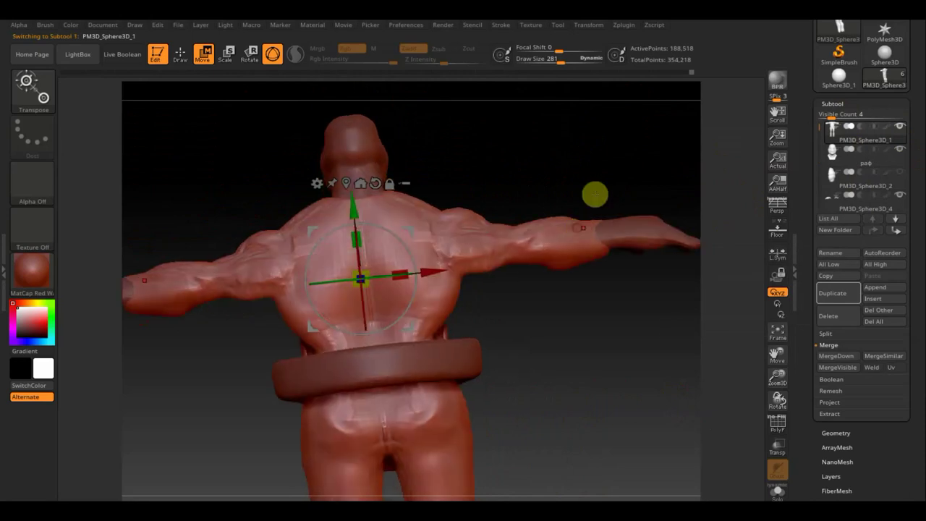
left_click_drag(595, 194, 582, 180, "shift")
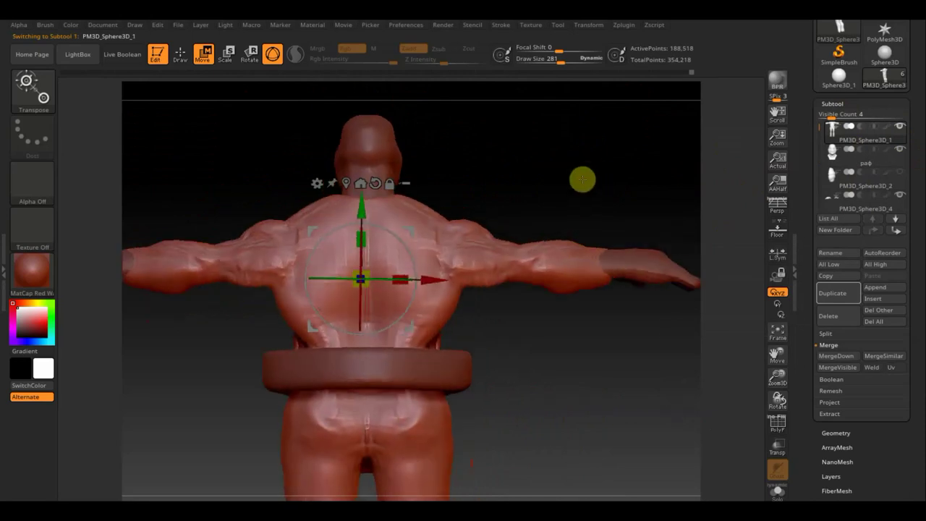
With Move Topological at Draw Size 146, reshape the shoulder and trapezius symmetrically
left_click(182, 56)
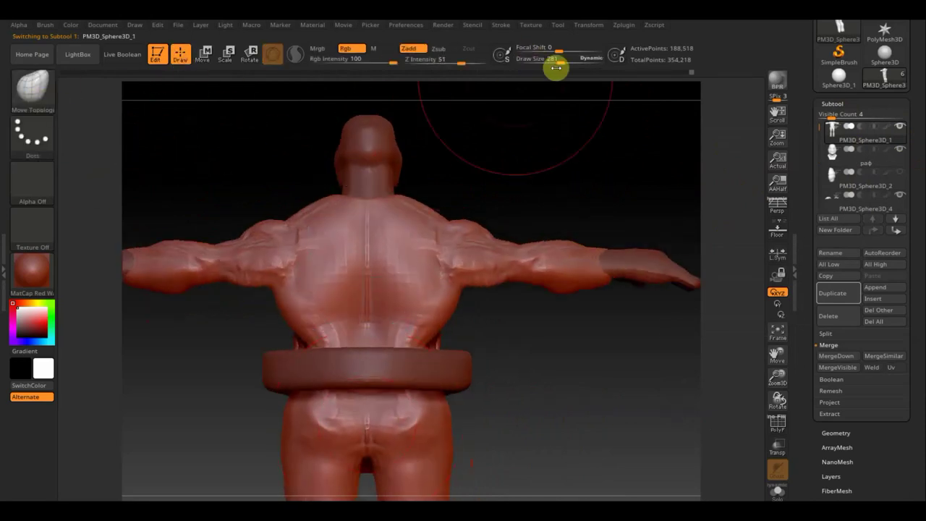
left_click_drag(555, 67, 547, 63)
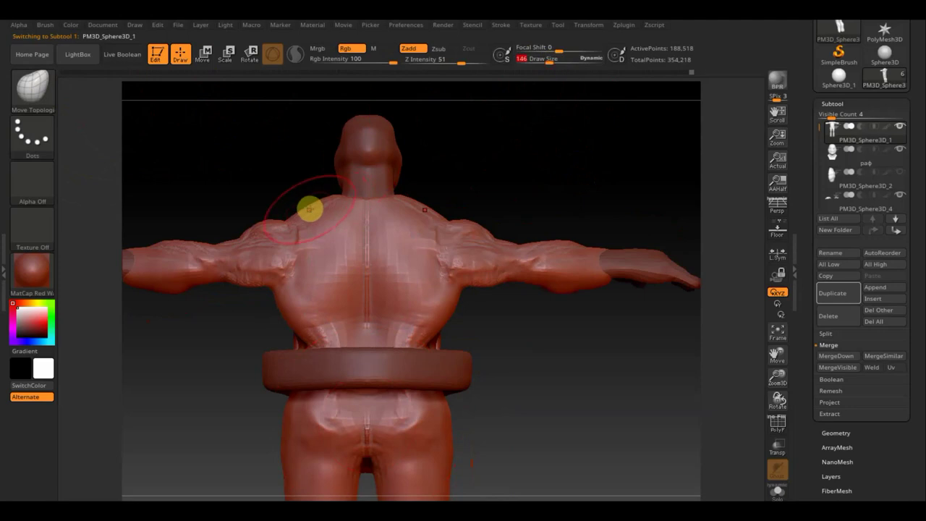
mouse_move(304, 208)
left_mouse_down()
mouse_move(320, 213)
mouse_move(366, 153)
left_mouse_up()
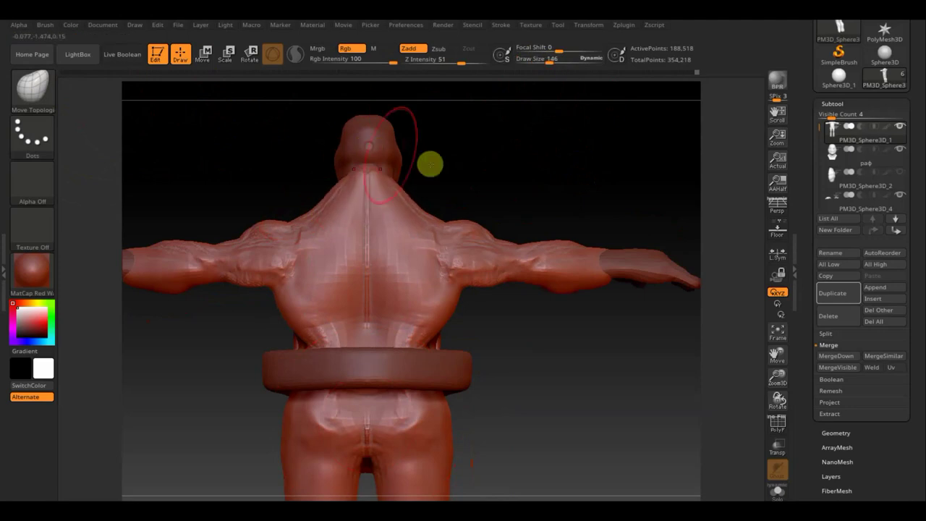
mouse_move(430, 161)
left_mouse_down()
mouse_move(550, 178)
mouse_move(533, 189)
mouse_move(382, 182)
left_mouse_up()
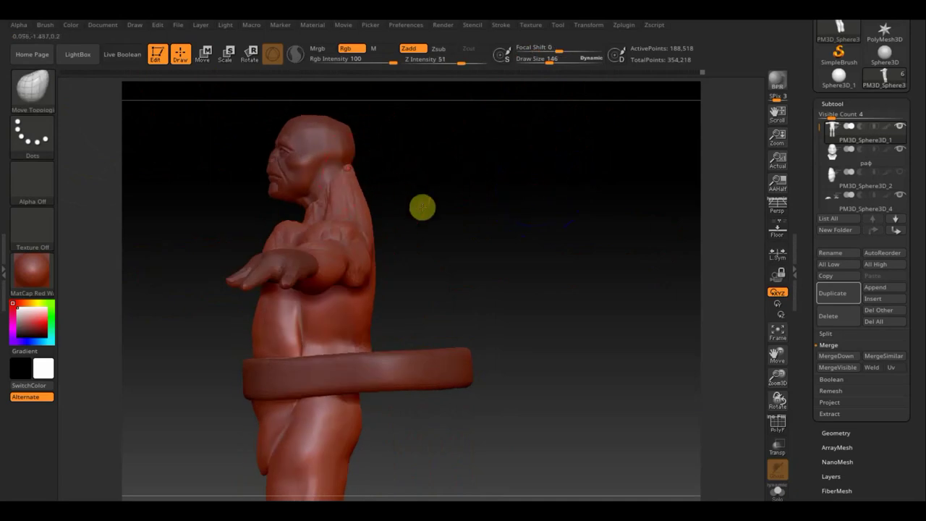
left_click_drag(422, 207, 428, 207)
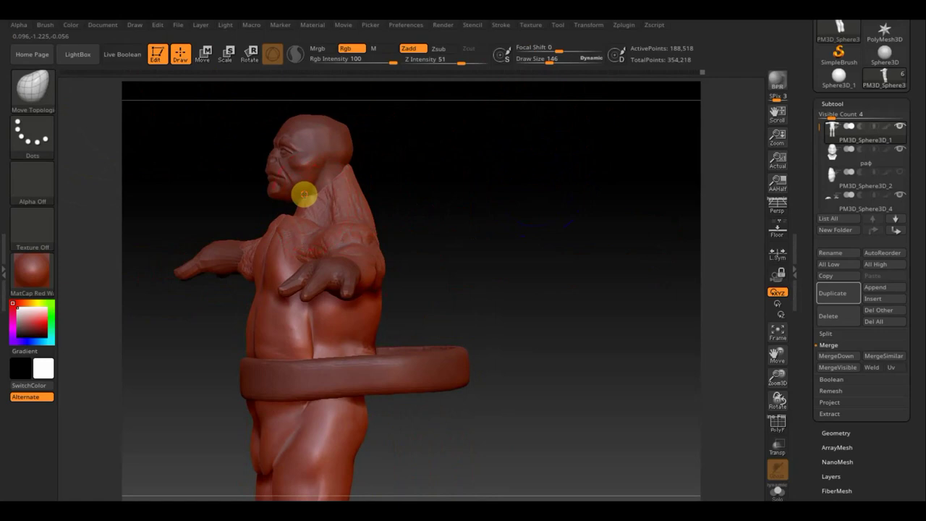
Refine both shoulders from the front view and QuickSave the project
left_click_drag(473, 210, 535, 211, "shift")
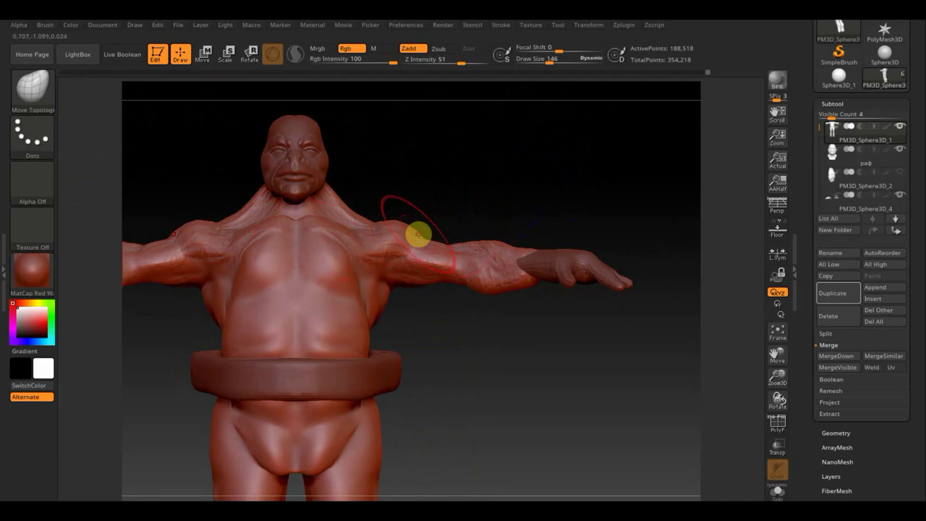
left_click_drag(418, 221, 420, 220)
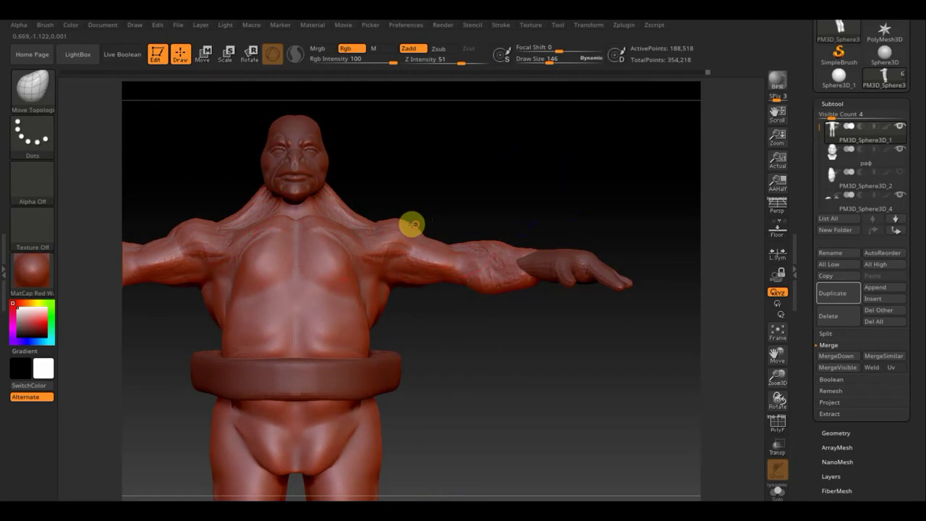
mouse_move(412, 225)
left_mouse_down()
mouse_move(379, 221)
mouse_move(381, 207)
mouse_move(513, 253)
mouse_move(514, 292)
mouse_move(476, 288)
left_mouse_up()
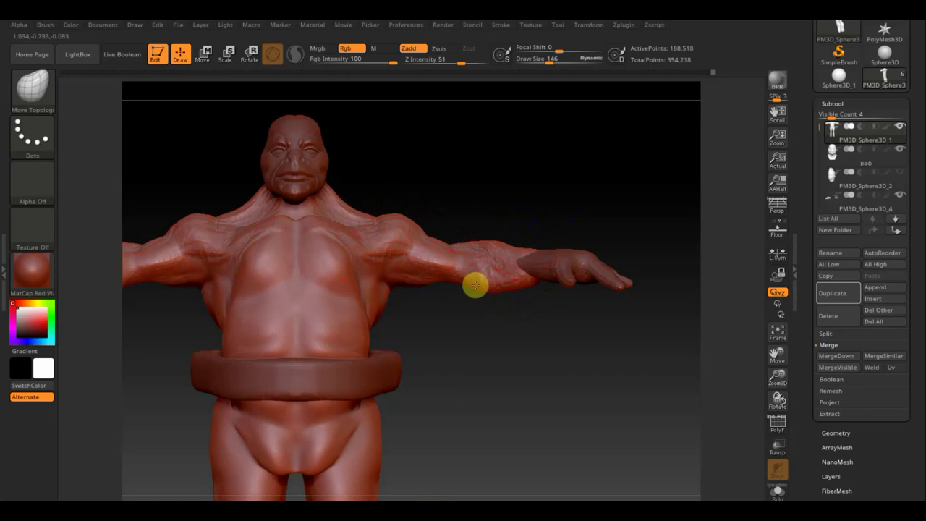
key("ctrl+s")
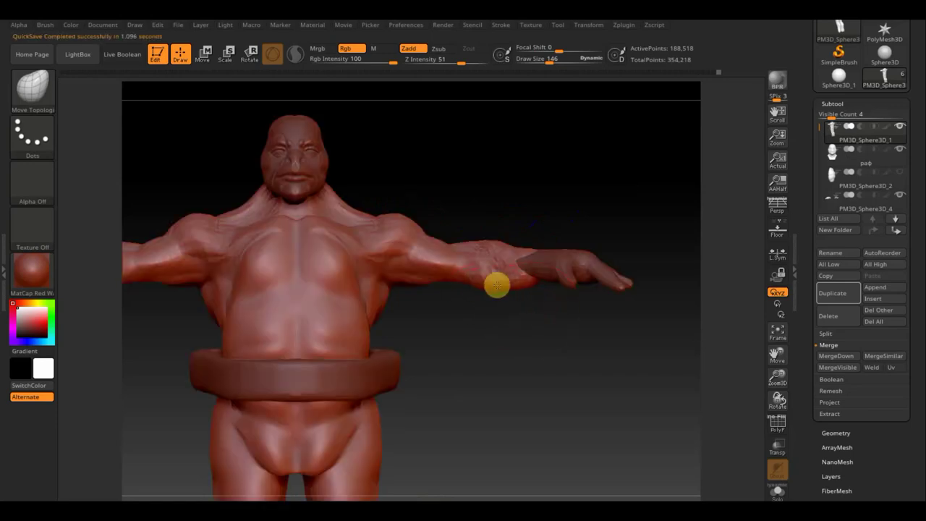
mouse_move(562, 331)
left_mouse_down()
mouse_move(579, 366)
mouse_move(577, 407)
mouse_move(533, 441)
mouse_move(548, 321)
left_mouse_up()
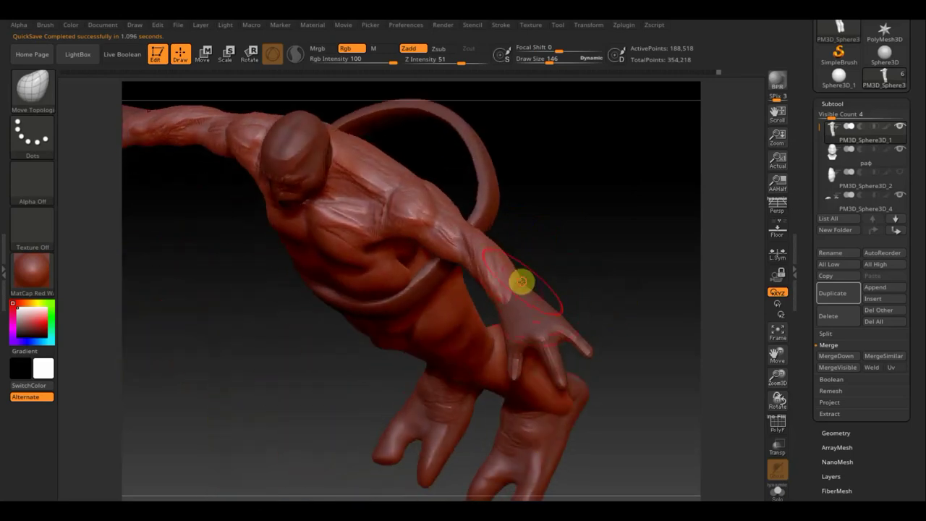
Set Draw Size to 135 and pull the wrist into shape from the front view
left_click(544, 62)
left_click_drag(544, 62, 548, 62)
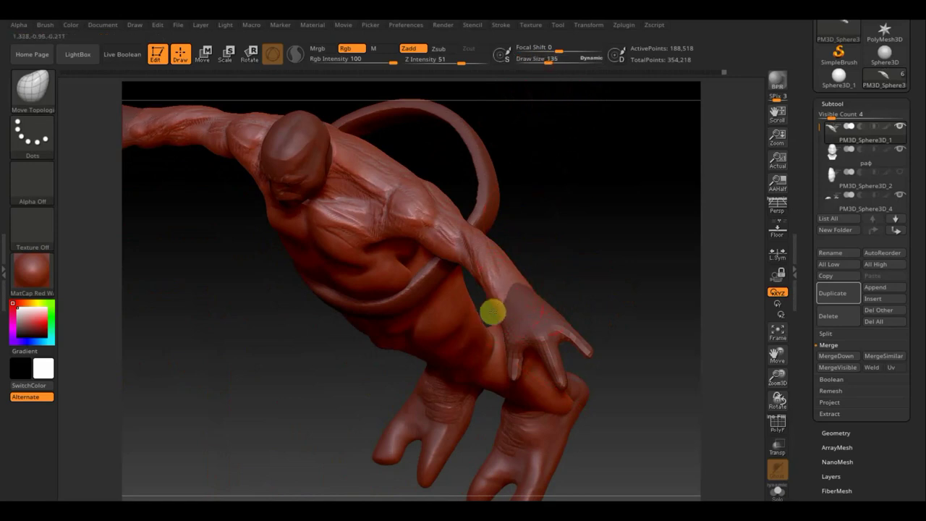
mouse_move(572, 280)
left_mouse_down("shift")
mouse_move(665, 190)
mouse_move(577, 286)
left_mouse_up("shift")
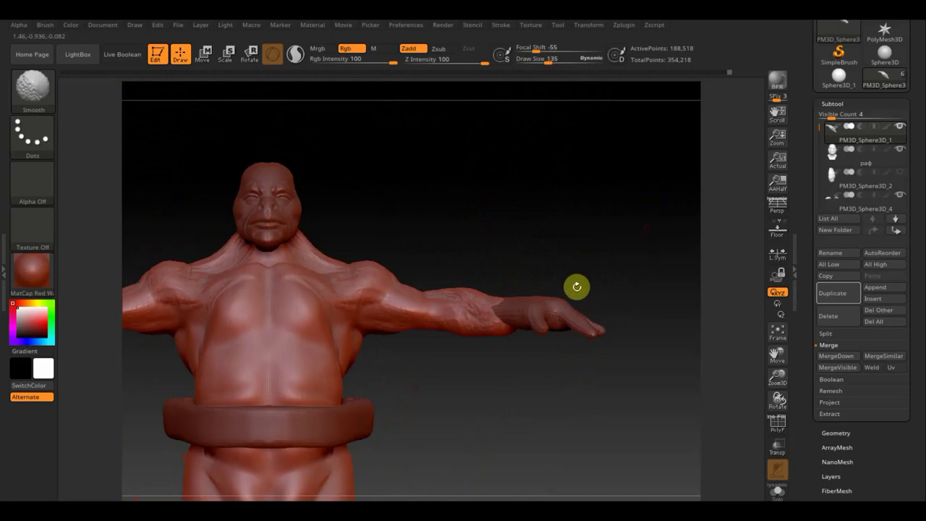
left_click_drag(499, 323, 508, 308)
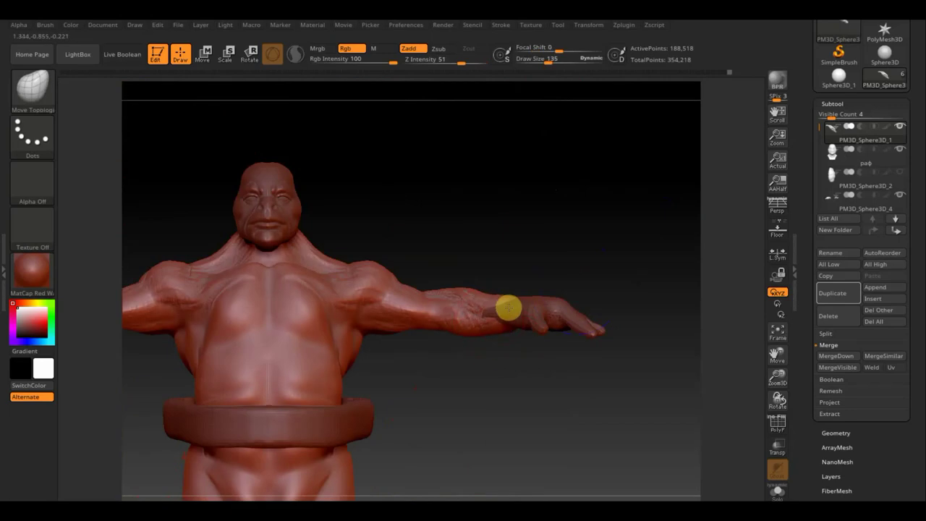
mouse_move(577, 246)
left_mouse_down()
mouse_move(538, 331)
mouse_move(560, 330)
mouse_move(499, 312)
left_mouse_up()
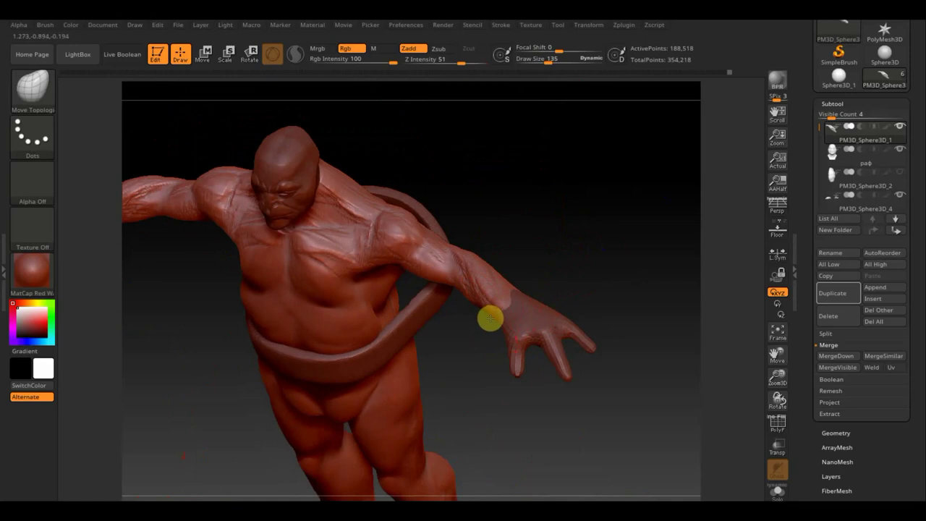
mouse_move(570, 281)
left_mouse_down()
mouse_move(602, 225)
mouse_move(589, 228)
left_mouse_up()
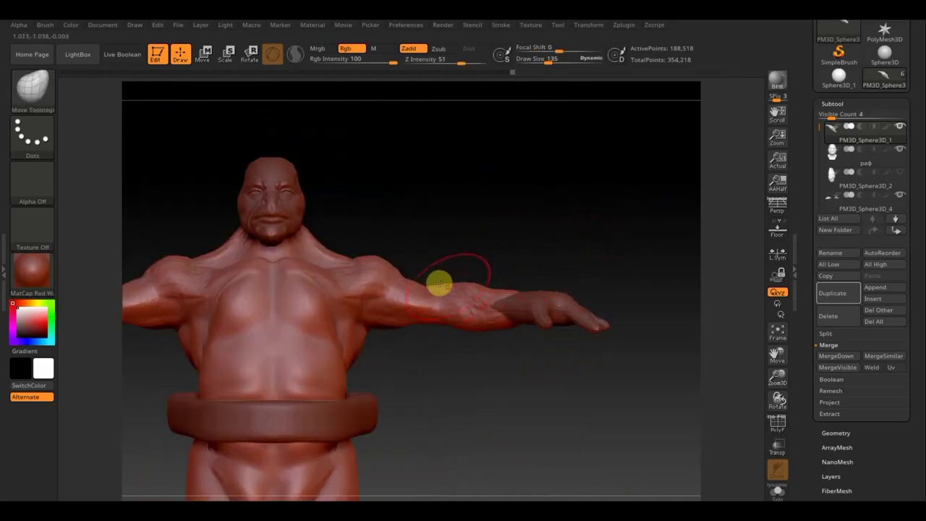
Reshape the forearm and armpit symmetrically, then Shift-smooth the hips
mouse_move(454, 290)
left_mouse_down()
mouse_move(423, 312)
mouse_move(424, 279)
left_mouse_up()
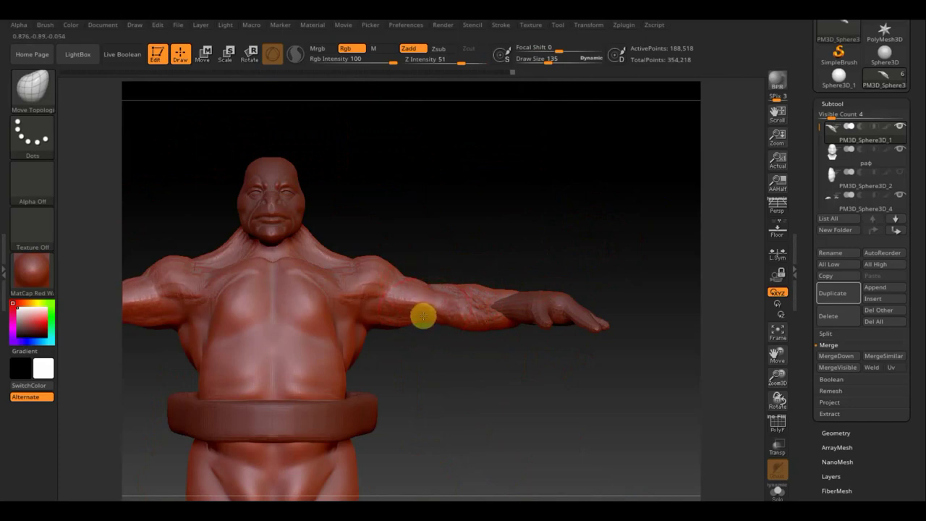
left_click_drag(393, 325, 363, 342)
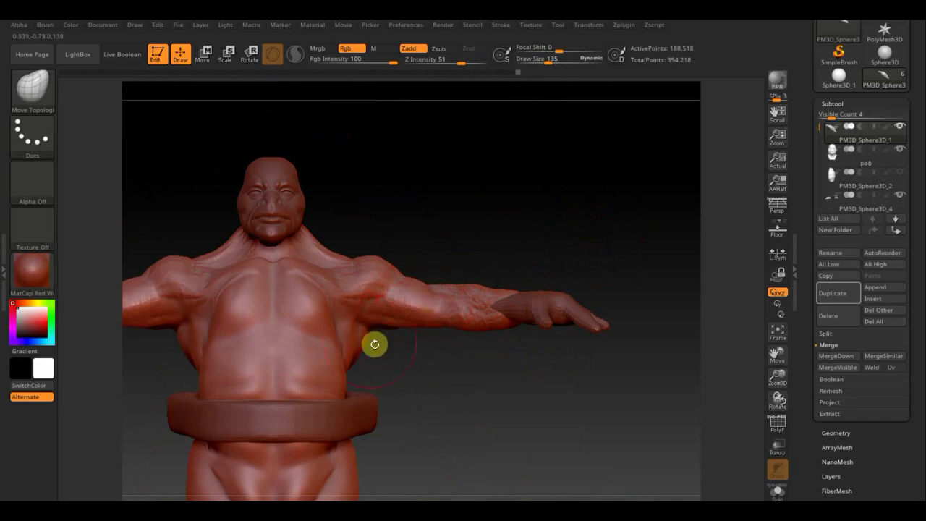
mouse_move(465, 409)
left_mouse_down()
mouse_move(459, 362)
mouse_move(434, 399)
mouse_move(471, 363)
mouse_move(463, 333)
left_mouse_up()
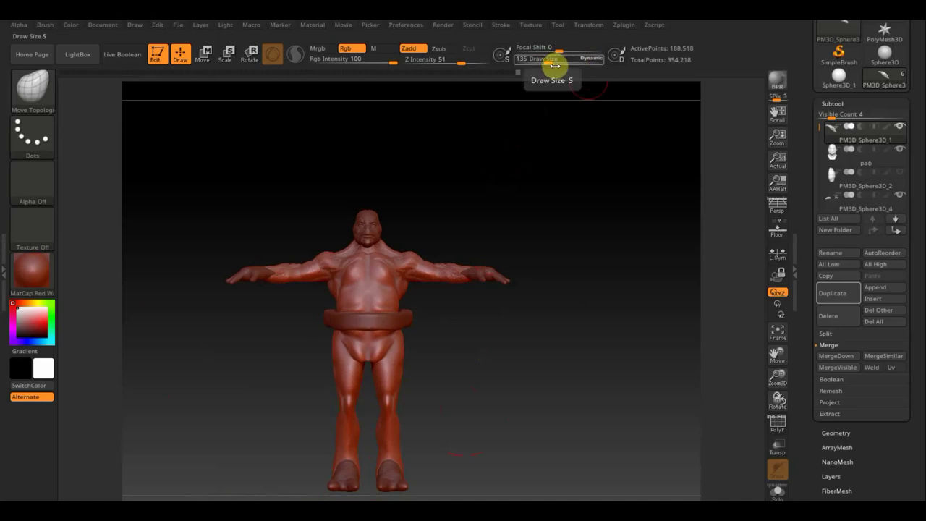
left_click_drag(615, 246, 479, 256)
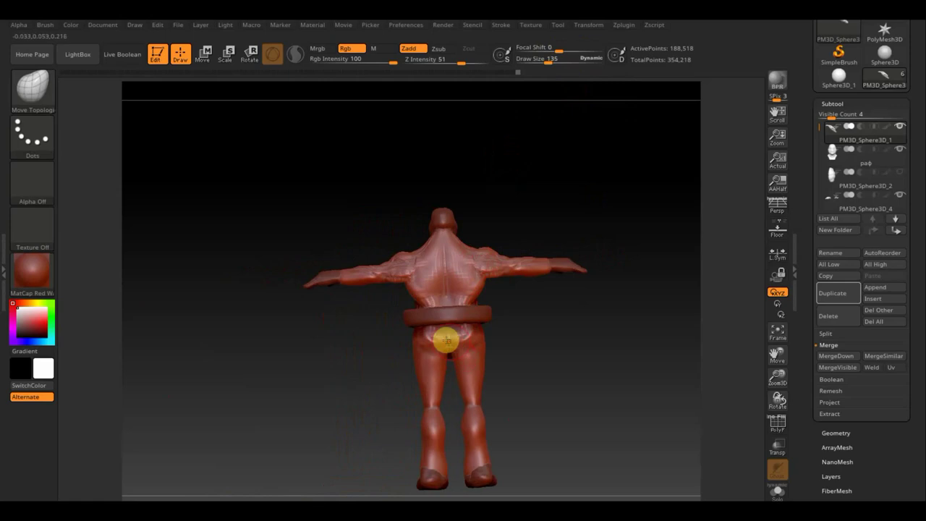
key("shift")
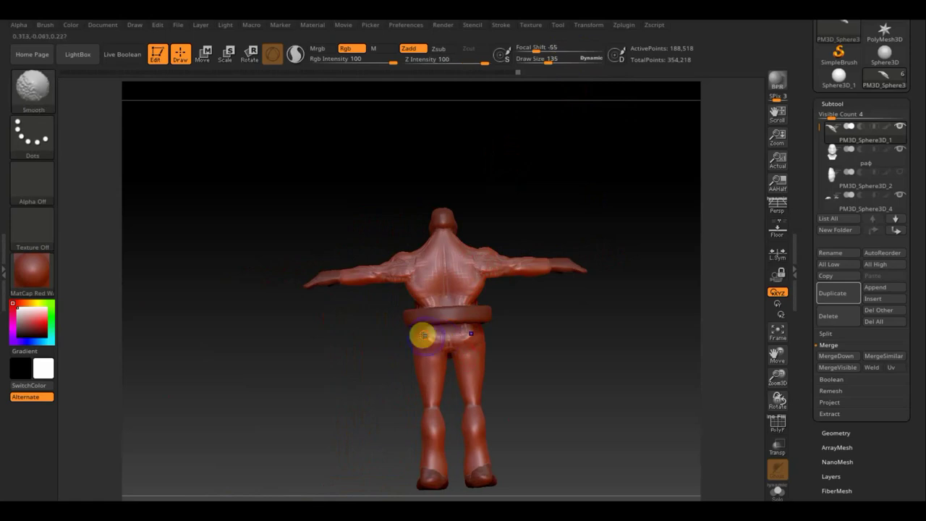
left_click_drag(423, 336, 437, 337, "shift")
Select the ClayBuildup brush and check the model from a side view
left_click(36, 95)
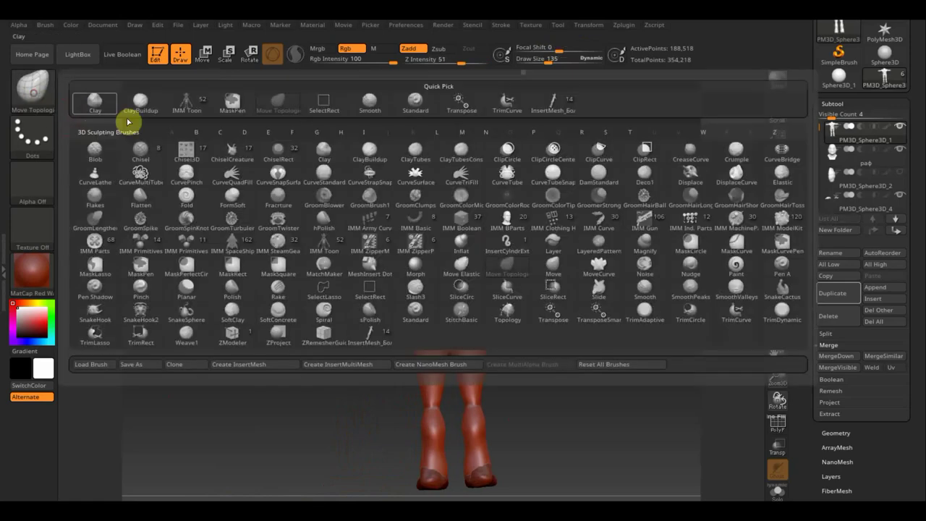
left_click(135, 105)
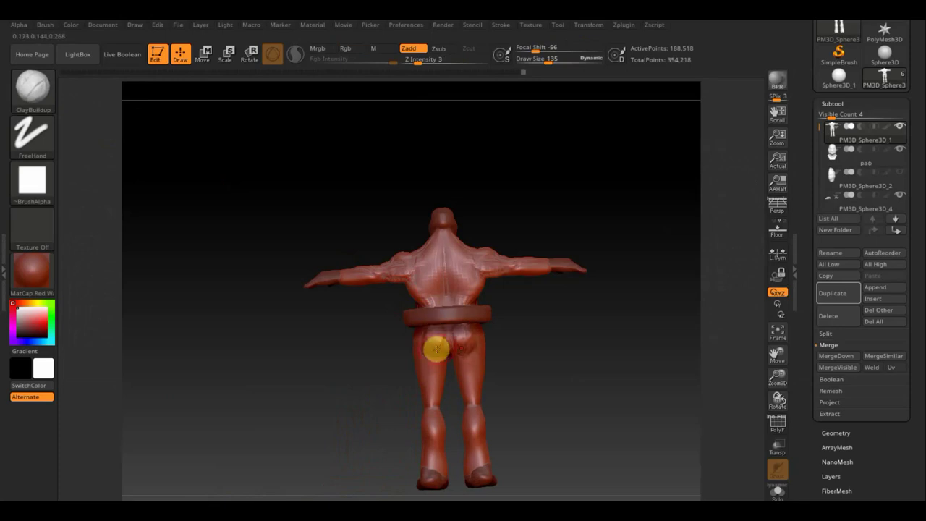
key("shift")
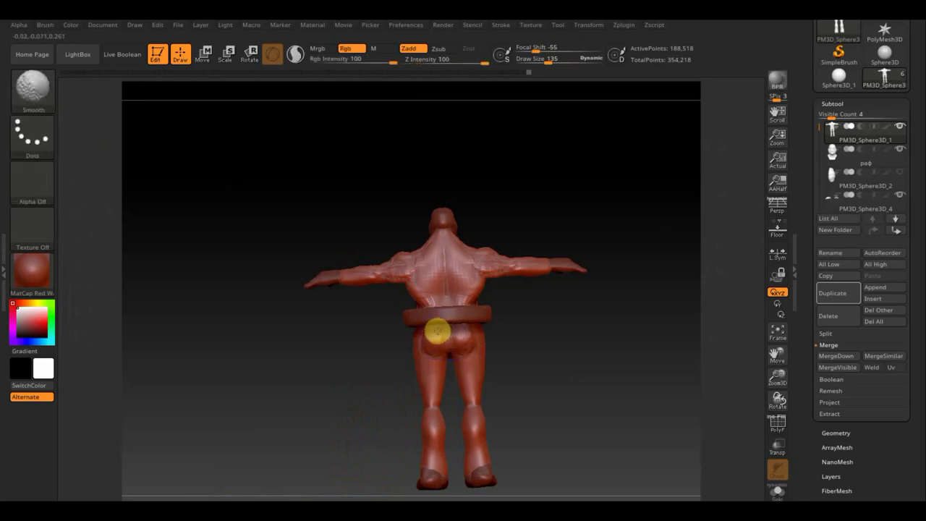
mouse_move(445, 357)
left_mouse_down()
mouse_move(600, 355)
mouse_move(581, 362)
left_mouse_up()
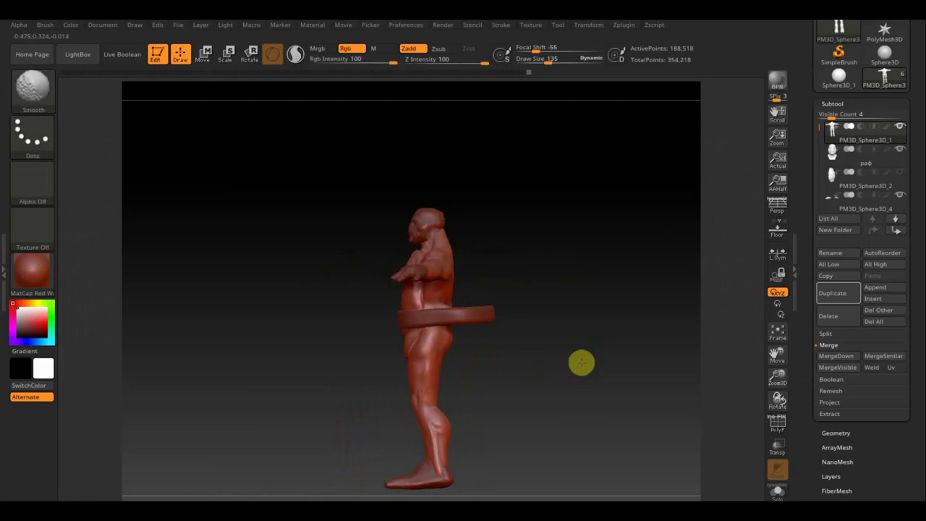
key("shift")
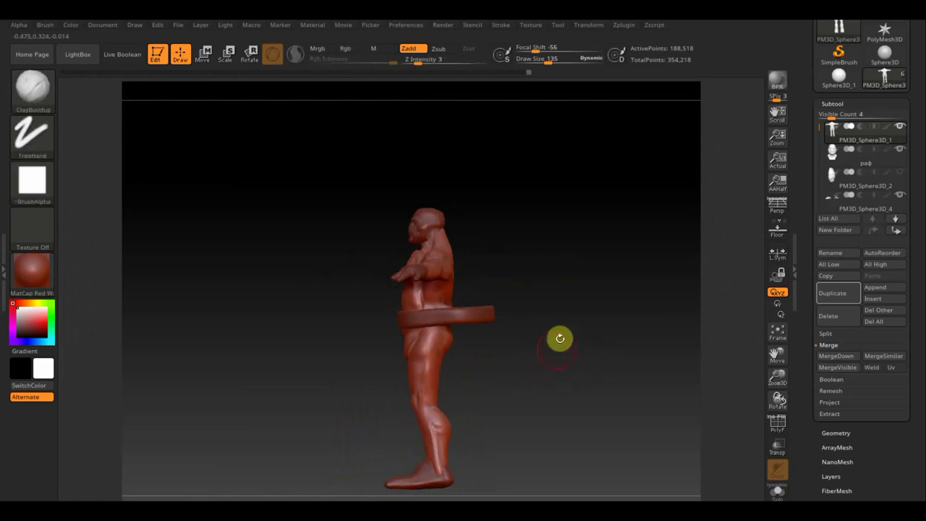
Show the back shell subtool again and make the head subtool active
left_click(900, 150, "shift")
mouse_move(861, 152)
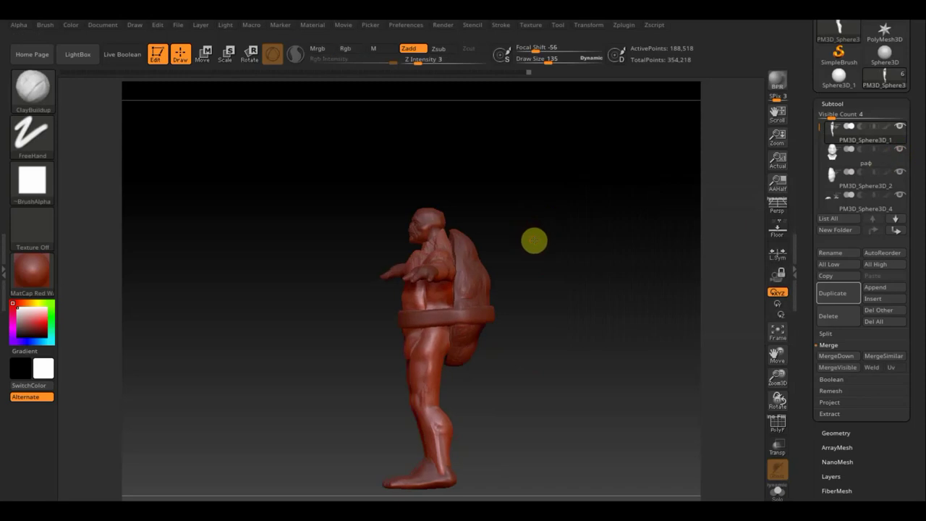
mouse_move(534, 240)
left_mouse_down()
mouse_move(521, 339)
mouse_move(537, 316)
mouse_move(525, 279)
mouse_move(534, 245)
mouse_move(516, 248)
mouse_move(526, 340)
mouse_move(505, 341)
left_mouse_up()
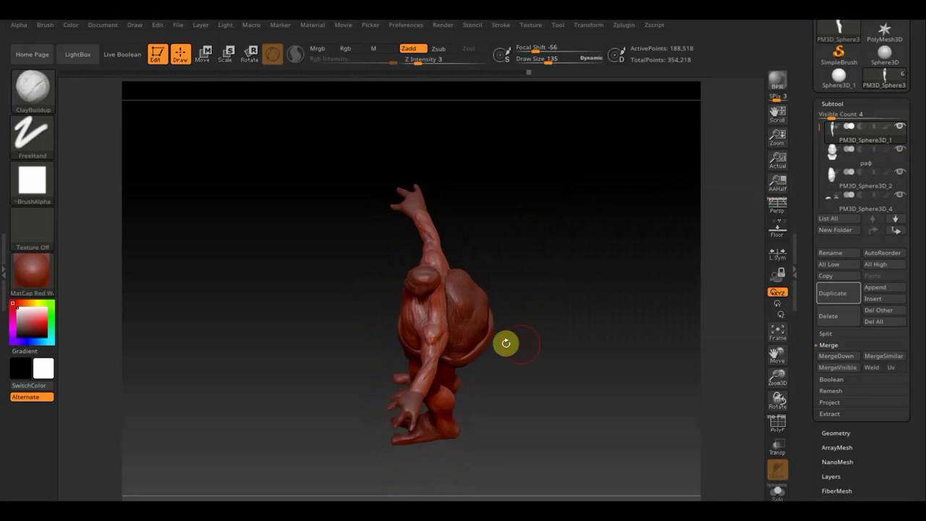
mouse_move(482, 272)
left_mouse_down()
mouse_move(533, 198)
mouse_move(558, 271)
mouse_move(591, 281)
mouse_move(599, 232)
mouse_move(601, 250)
left_mouse_up()
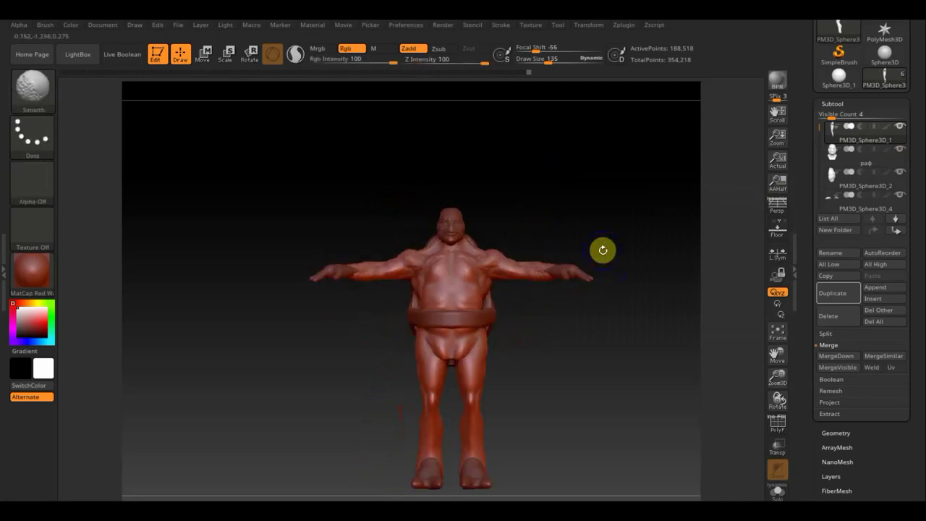
mouse_move(604, 333)
left_mouse_down("alt")
mouse_move(533, 352)
mouse_move(548, 381)
mouse_move(540, 326)
mouse_move(536, 364)
left_mouse_up("alt")
mouse_move(517, 172)
left_mouse_down("alt")
mouse_move(523, 220)
mouse_move(543, 144)
mouse_move(550, 250)
left_mouse_up("alt")
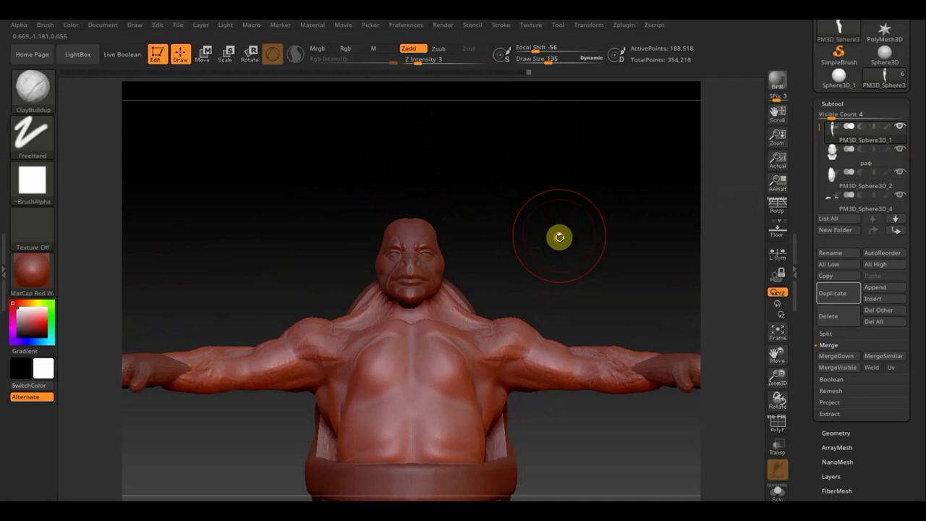
mouse_move(558, 238)
left_mouse_down()
mouse_move(544, 151)
mouse_move(544, 200)
mouse_move(543, 159)
left_mouse_up()
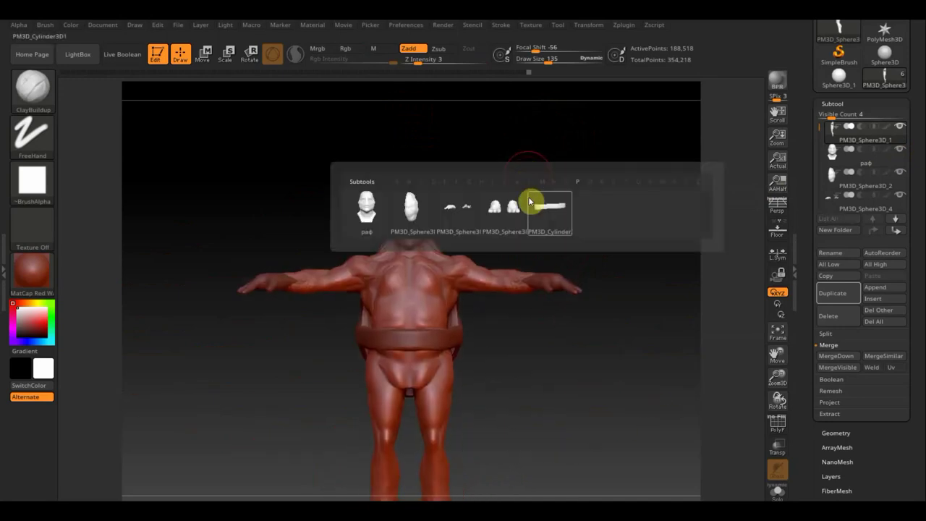
key("n")
left_click(375, 226)
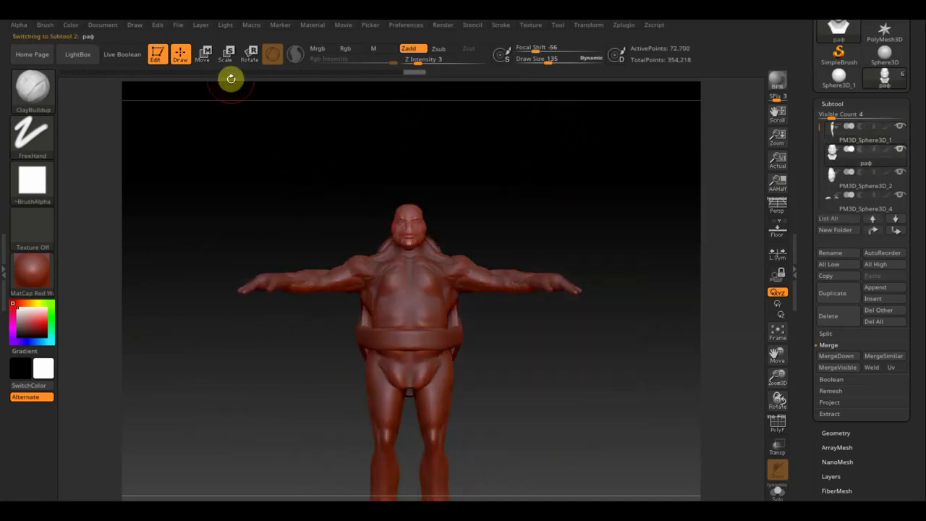
left_click(209, 59)
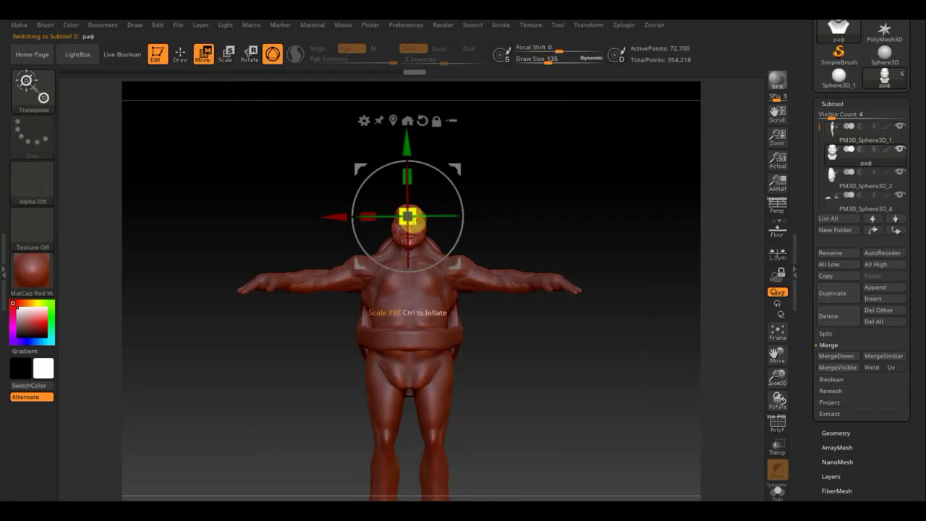
left_click_drag(410, 219, 414, 223)
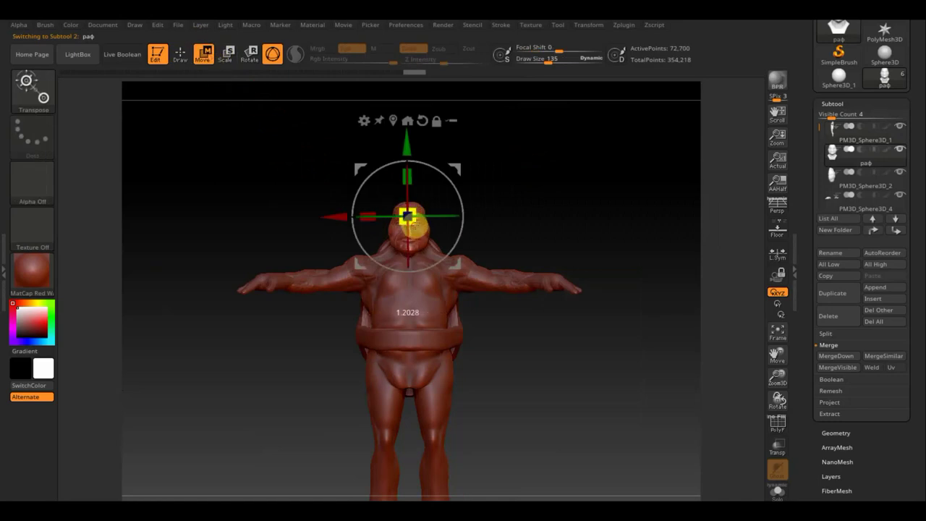
left_click_drag(407, 161, 406, 155)
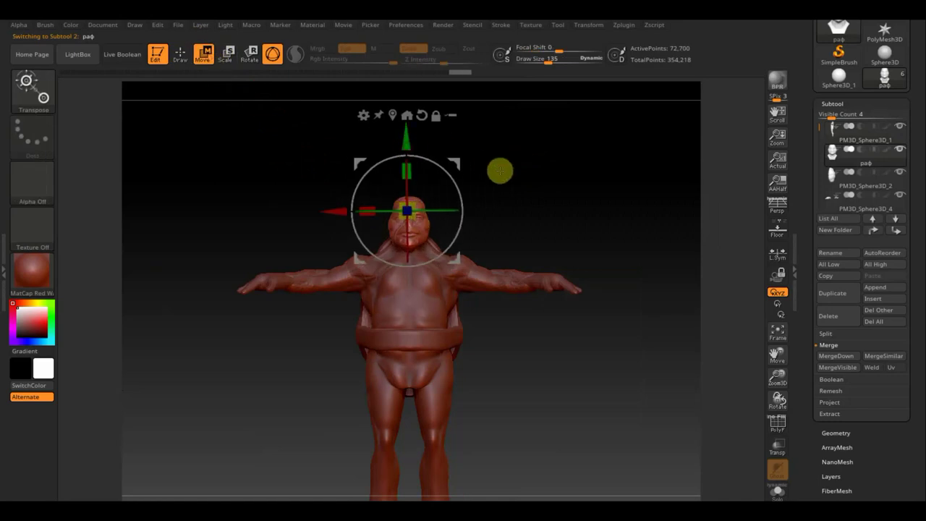
key("ctrl+z")
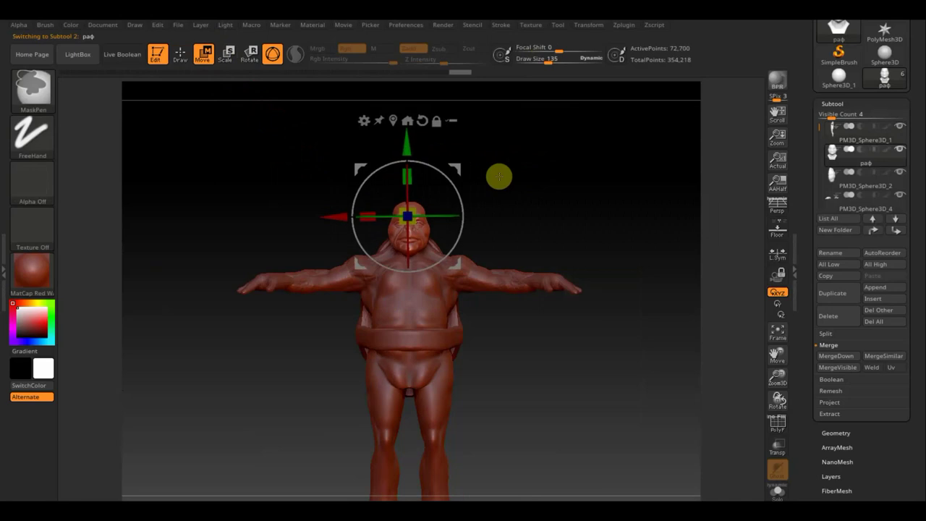
key("ctrl+z")
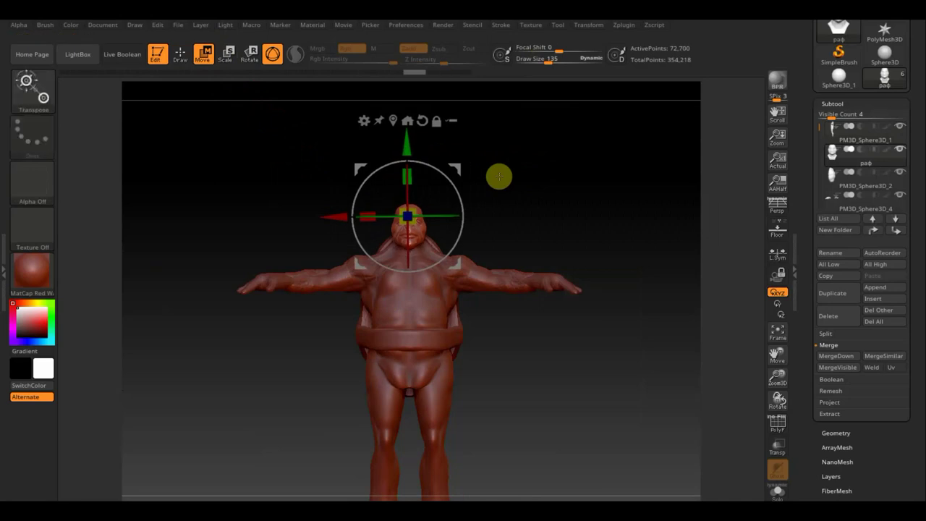
mouse_move(577, 178)
left_mouse_down()
mouse_move(500, 186)
mouse_move(516, 170)
mouse_move(513, 184)
mouse_move(574, 192)
mouse_move(580, 204)
mouse_move(620, 445)
left_mouse_up()
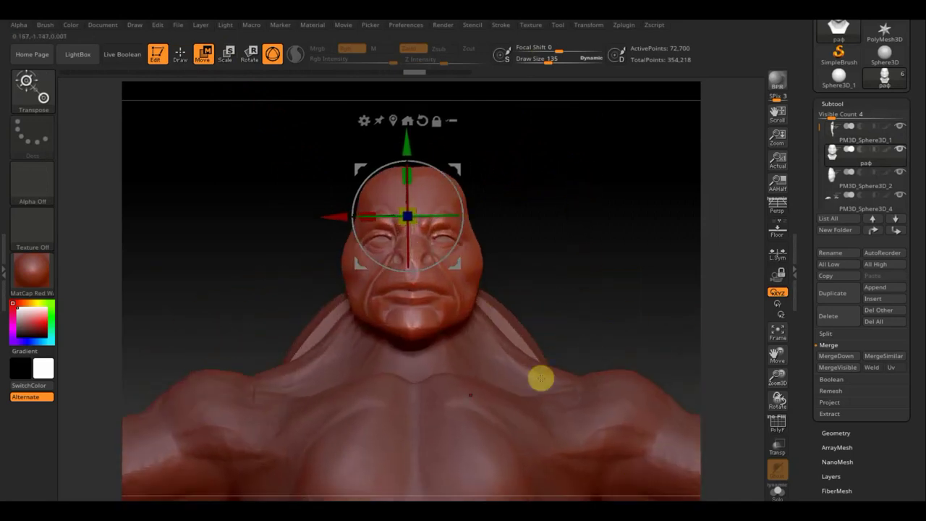
In Draw mode at size 28, mask a band across the eyes wrapping to the back of the head
left_click(180, 55)
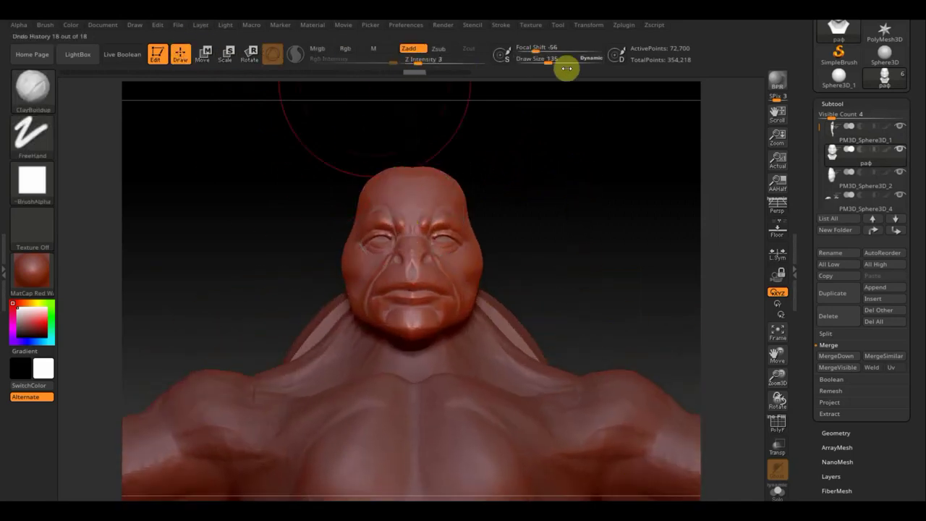
left_click_drag(548, 62, 535, 62)
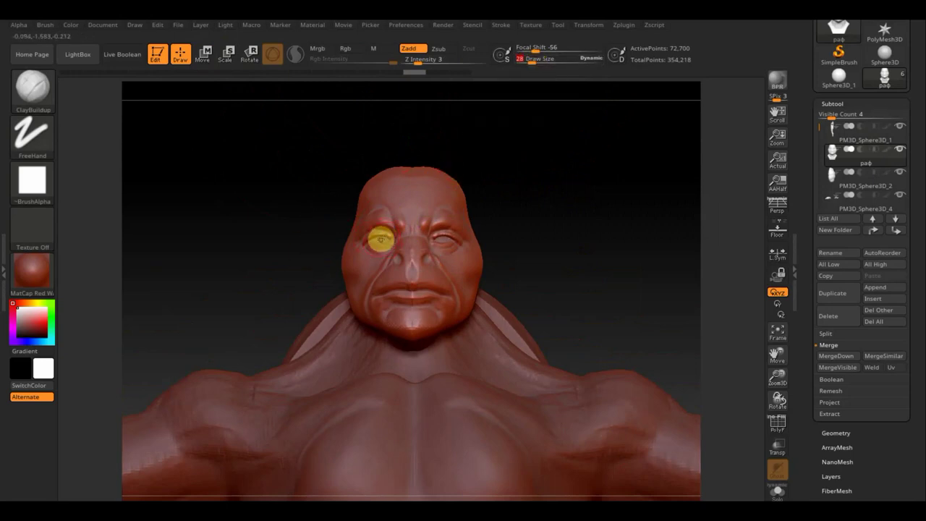
mouse_move(384, 236)
left_mouse_down("ctrl")
mouse_move(434, 238)
mouse_move(353, 232)
left_mouse_up("ctrl")
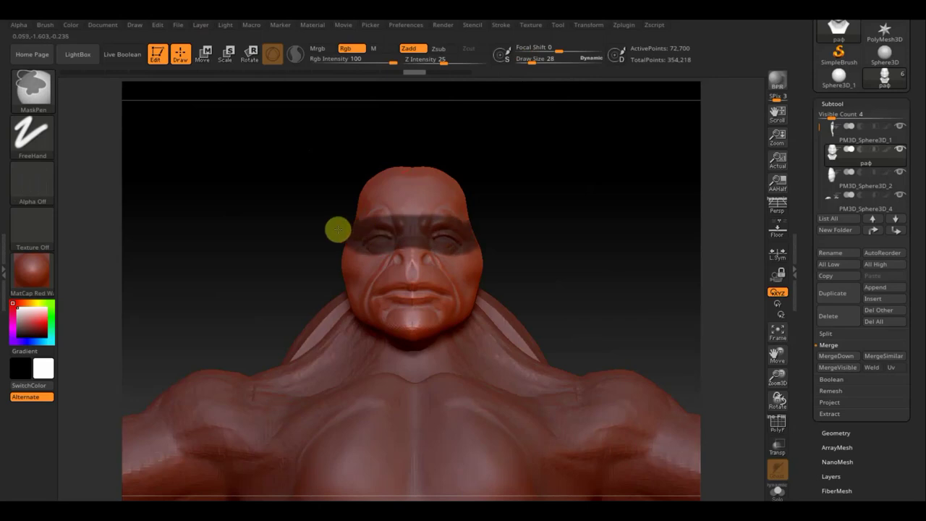
mouse_move(511, 196)
left_mouse_down()
mouse_move(445, 223)
mouse_move(608, 205)
left_mouse_up()
left_click_drag(471, 256, 434, 249, "ctrl")
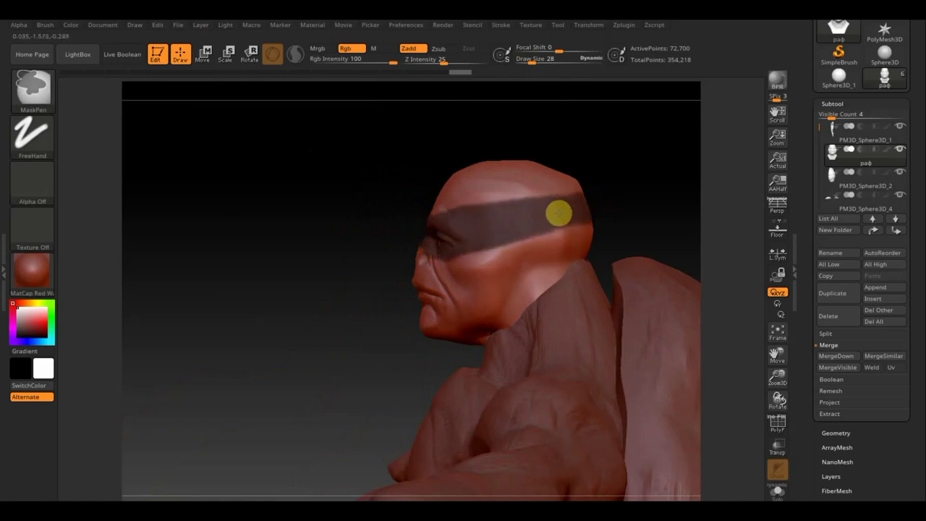
left_click_drag(630, 195, 603, 200)
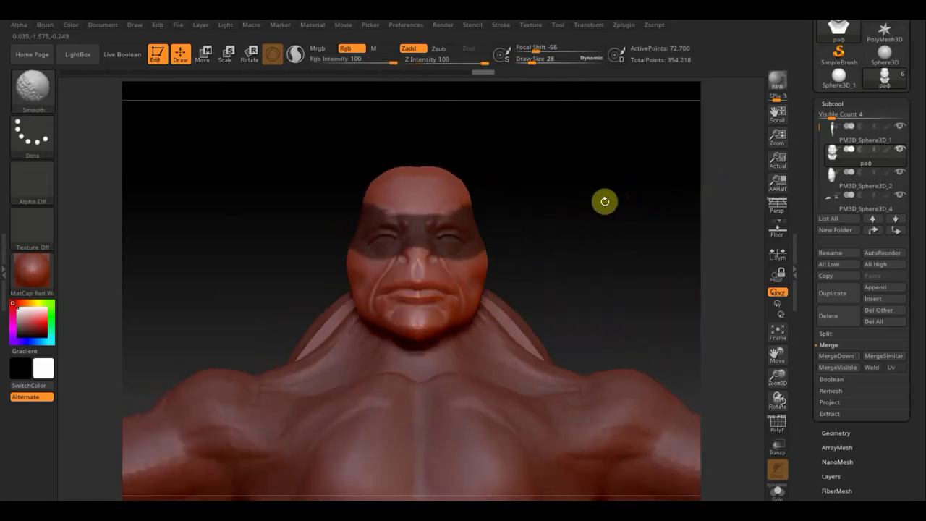
Shrink the brush further and touch up the mask around the eyes
left_click_drag(534, 62, 531, 61)
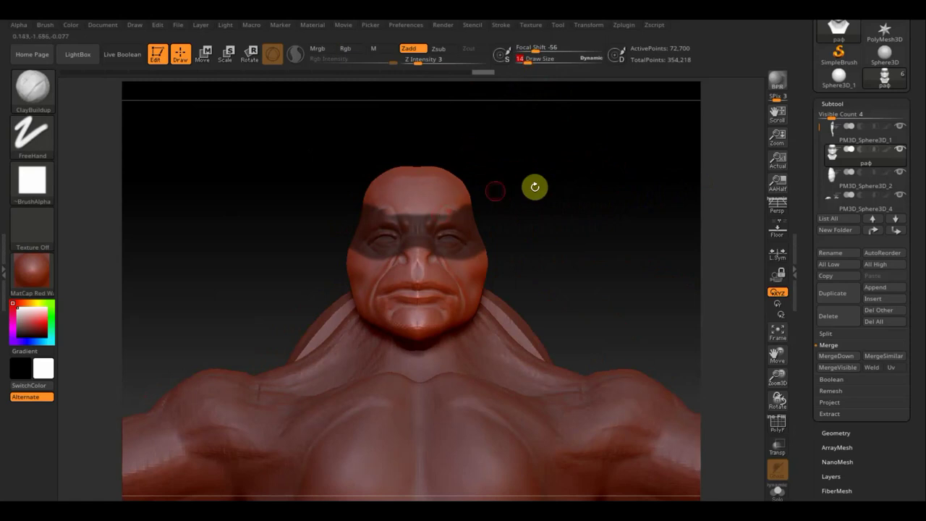
mouse_move(554, 170)
left_mouse_down("alt")
mouse_move(567, 221)
mouse_move(494, 234)
left_mouse_up("alt")
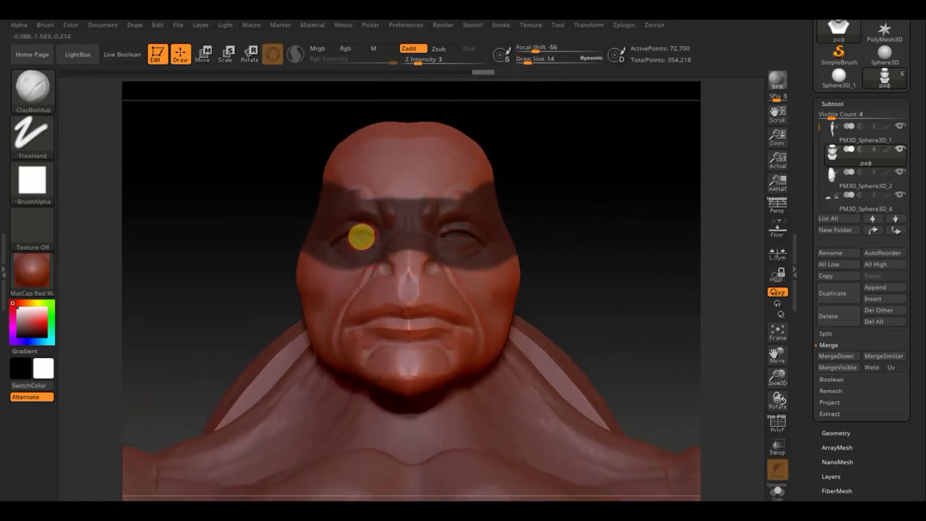
key("ctrl")
left_click(365, 237, "ctrl")
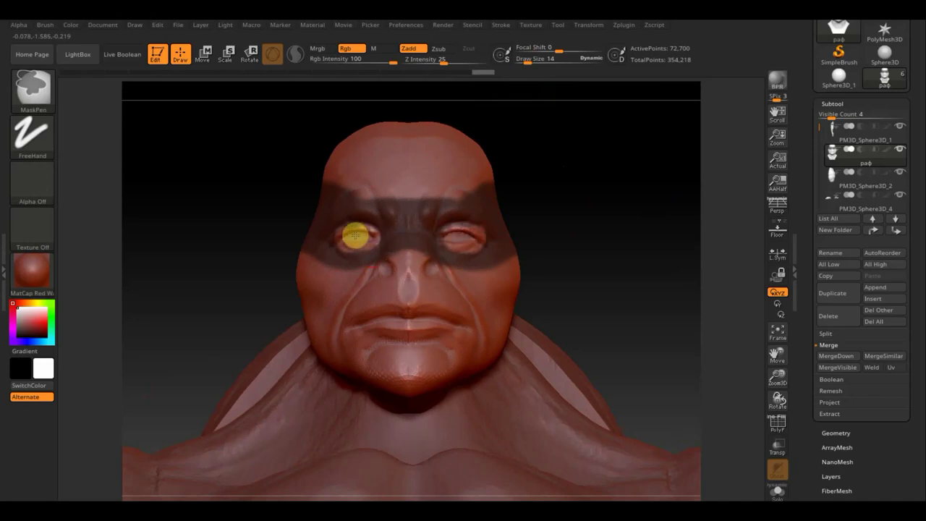
left_click(345, 239, "ctrl")
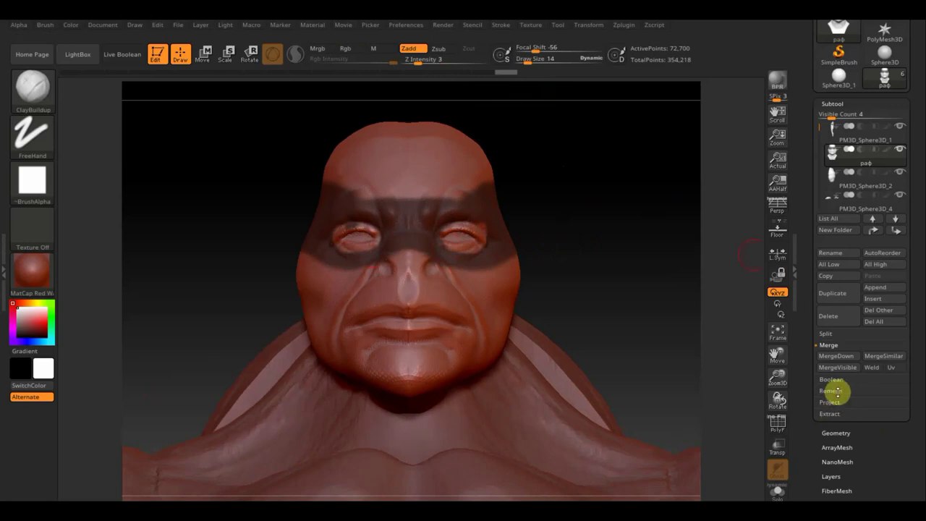
Extract the masked band at Thick 0.00083 and accept it as the Extract1 subtool
left_click(832, 414)
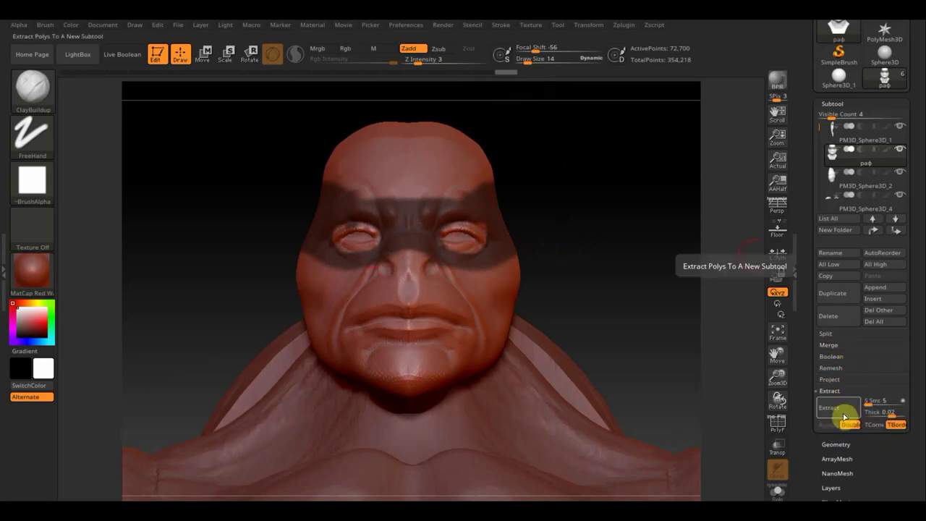
left_click(844, 410)
type("0.0068")
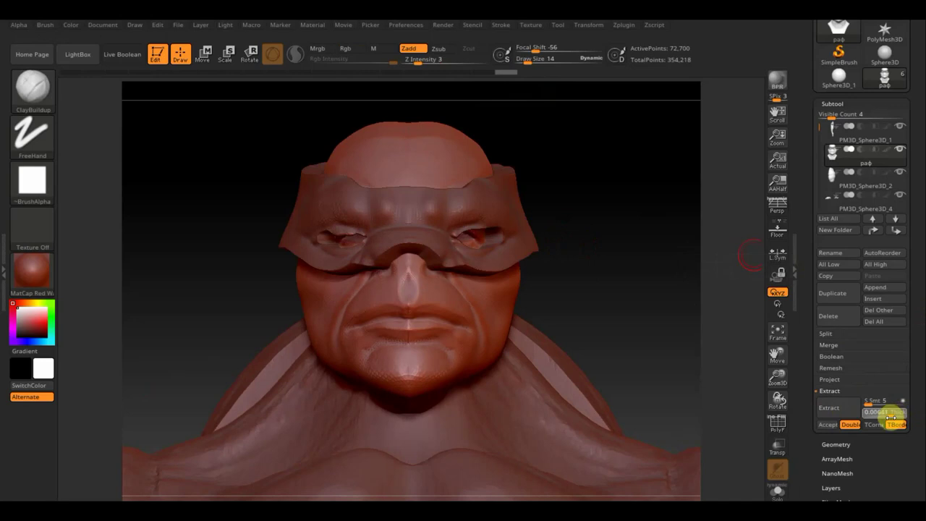
key("Return")
left_click(844, 409)
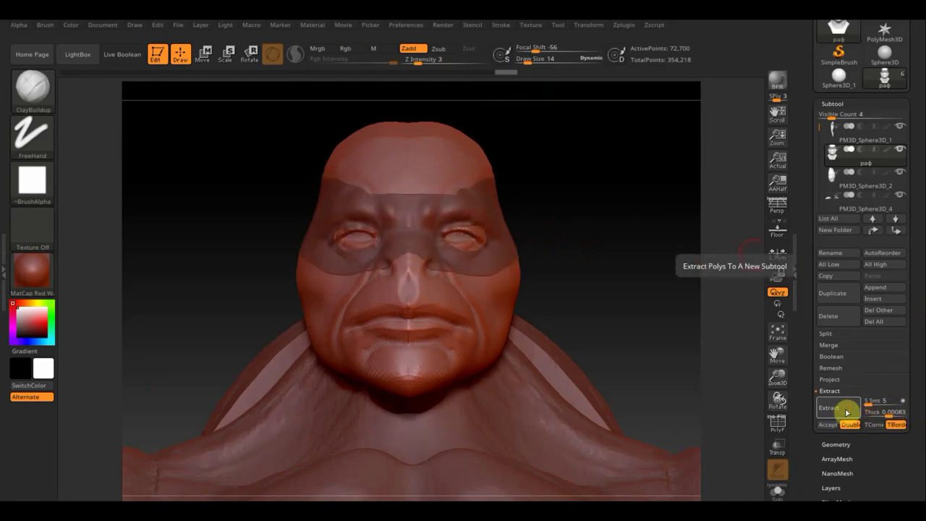
left_click(887, 411)
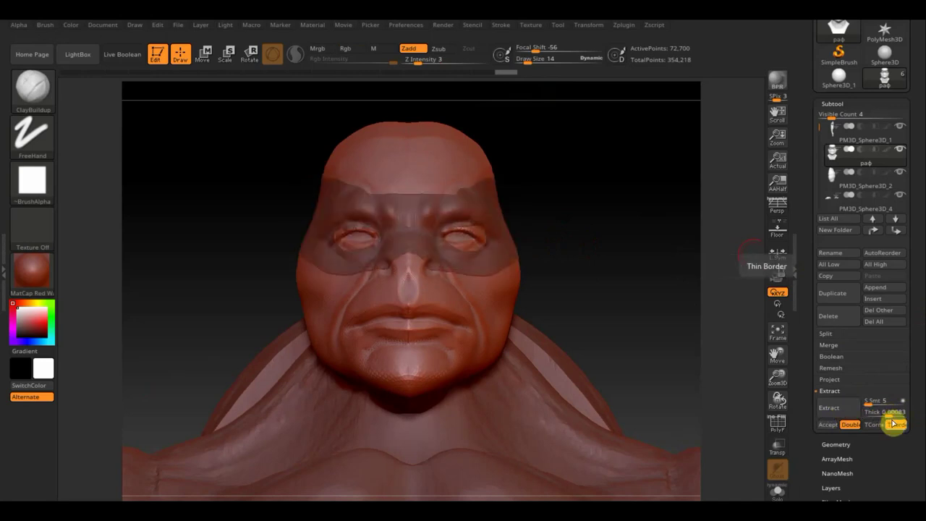
left_click(885, 413)
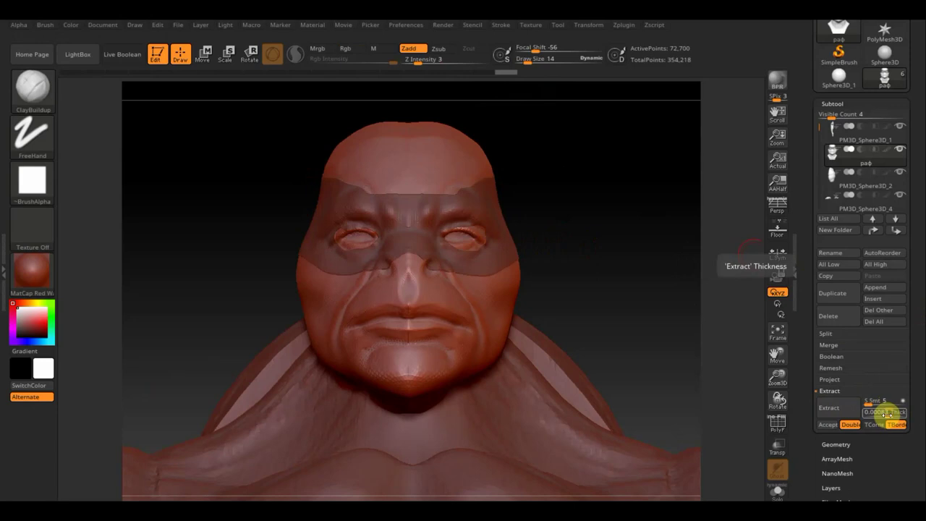
left_click(829, 426)
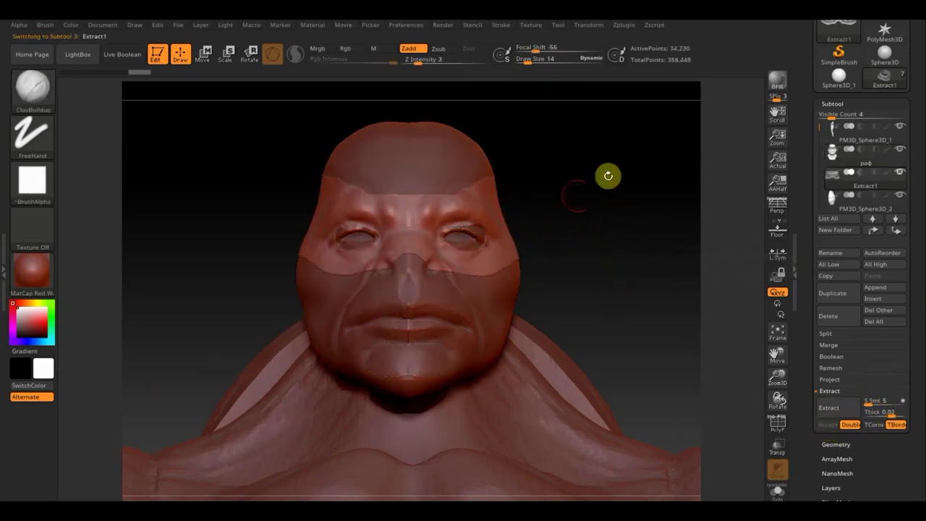
At brush size 58, smooth the Extract1 band and push it into place with Move Topological
left_click_drag(532, 60, 538, 60)
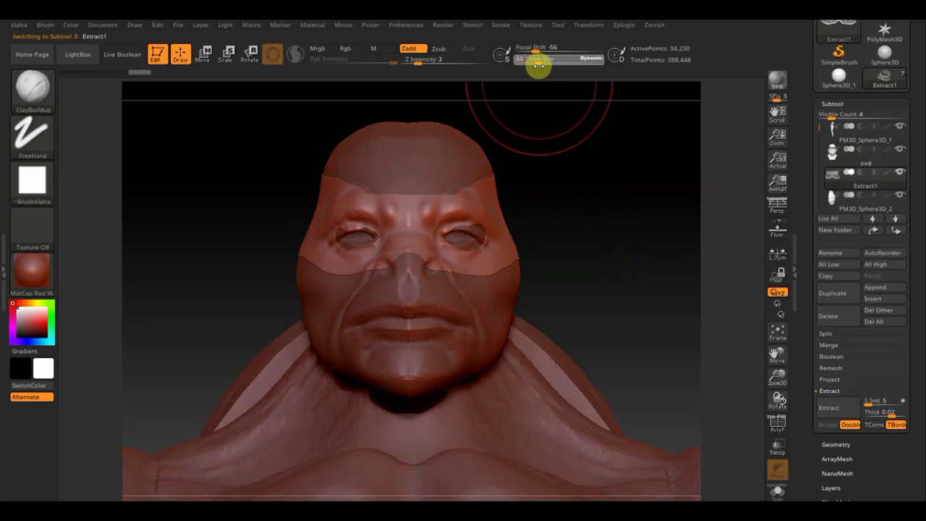
mouse_move(401, 181)
left_mouse_down("shift")
mouse_move(353, 193)
mouse_move(325, 184)
mouse_move(354, 232)
mouse_move(340, 271)
mouse_move(306, 265)
left_mouse_up("shift")
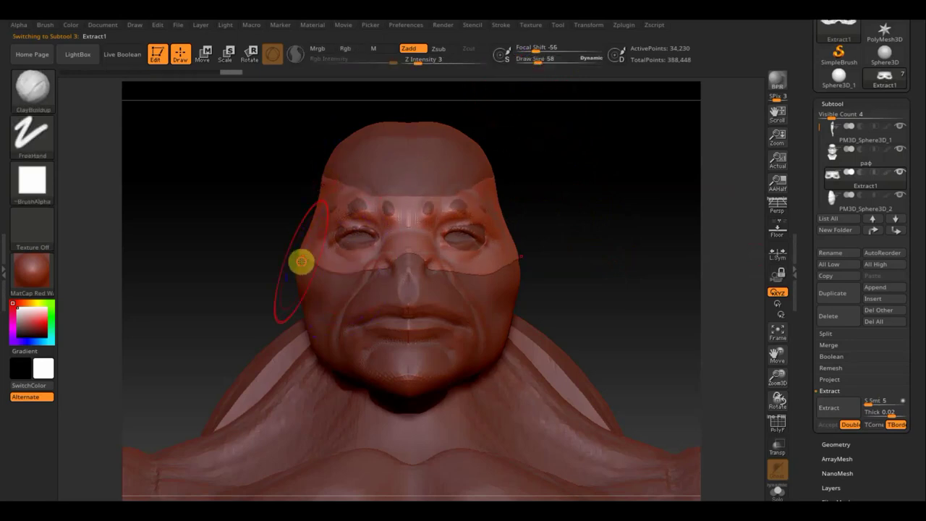
left_click(44, 109)
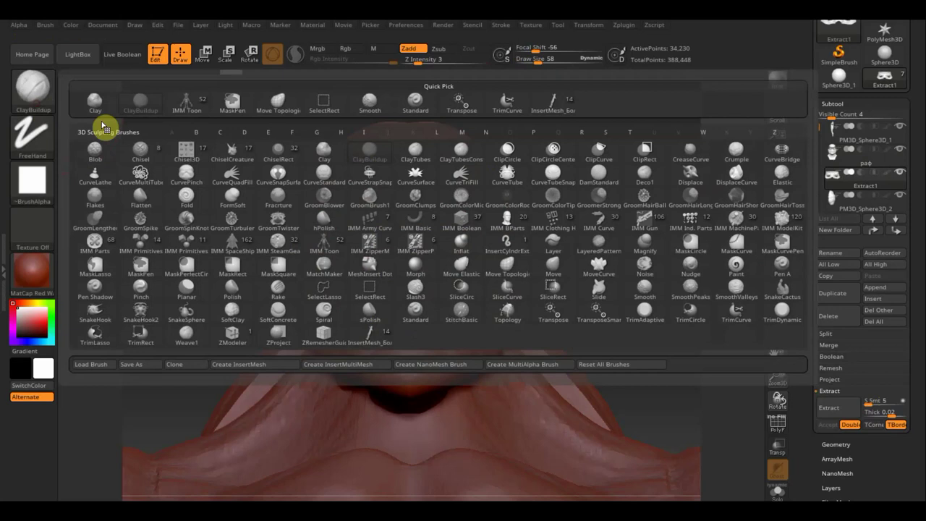
left_click(273, 102)
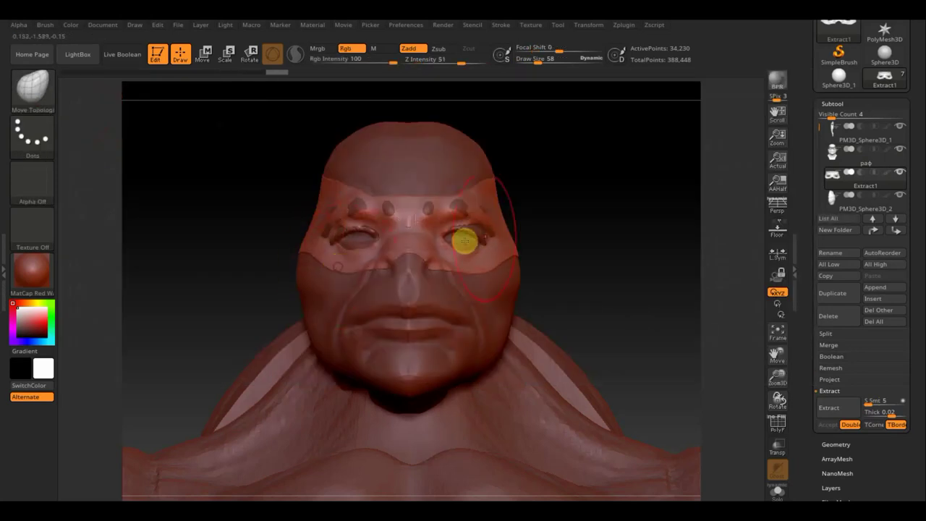
left_click_drag(599, 213, 626, 213)
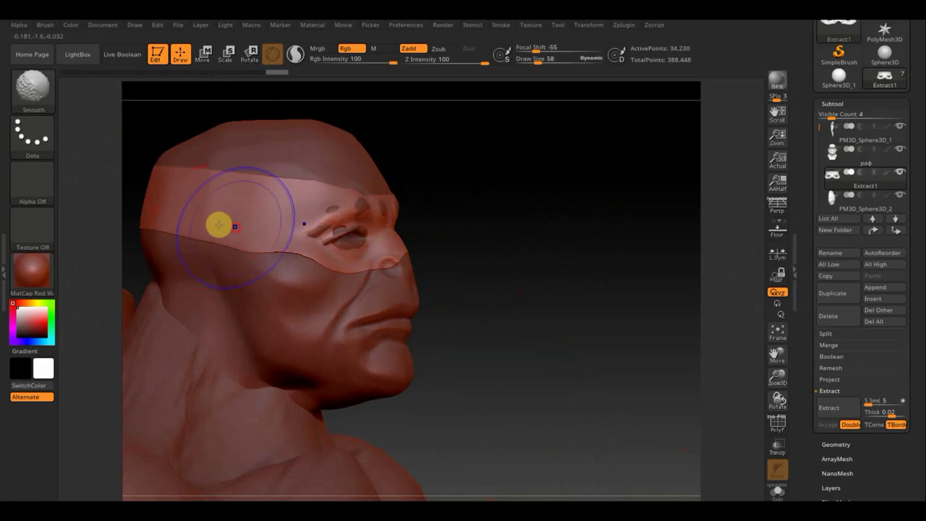
mouse_move(209, 237)
left_mouse_down("shift")
mouse_move(175, 210)
mouse_move(234, 198)
left_mouse_up("shift")
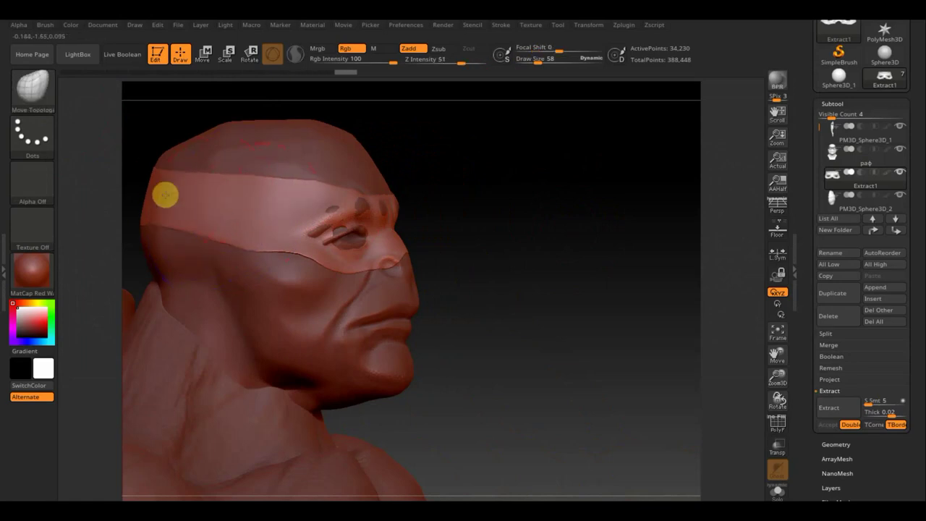
mouse_move(472, 215)
left_mouse_down()
mouse_move(485, 215)
mouse_move(438, 250)
mouse_move(571, 232)
left_mouse_up()
mouse_move(580, 278)
left_mouse_down("alt")
mouse_move(554, 217)
mouse_move(525, 232)
mouse_move(563, 209)
left_mouse_up("alt")
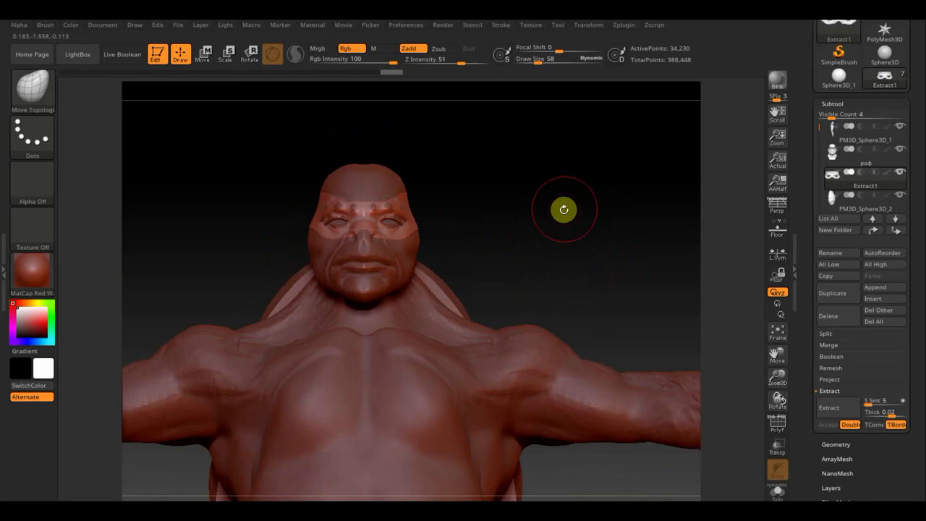
Slightly inflate the eye-mask band using the Deformation Inflate slider
scroll(881, 434, "down", 3)
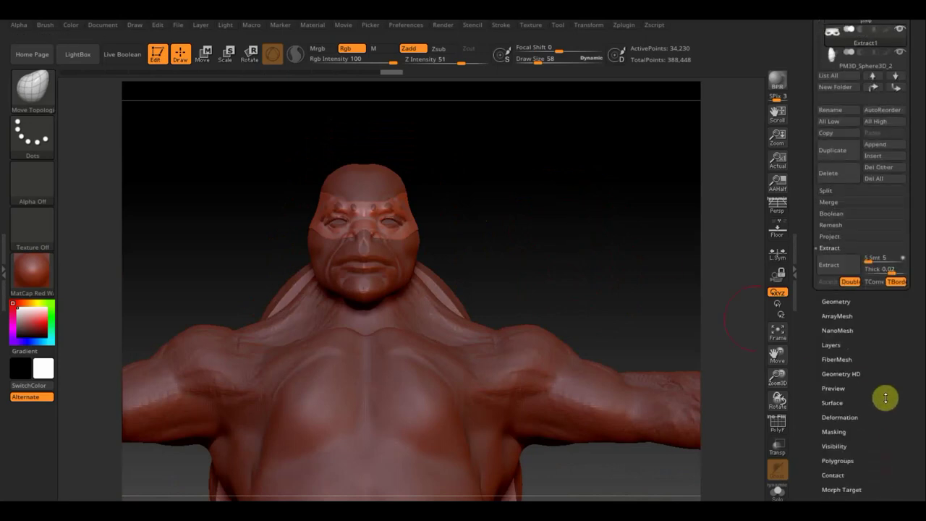
left_click(840, 412)
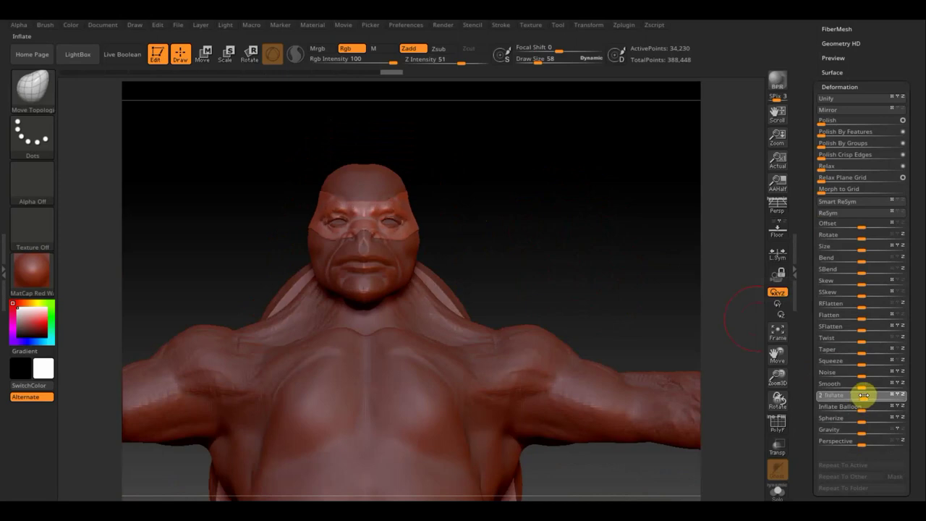
left_click_drag(864, 395, 864, 395)
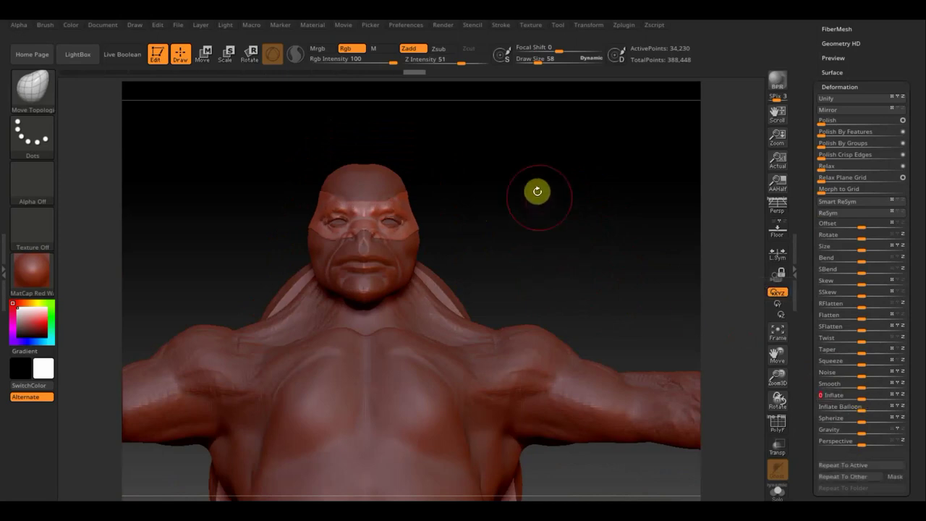
left_click_drag(885, 65, 872, 127)
DynaMesh the band at resolution 312
left_click(837, 105)
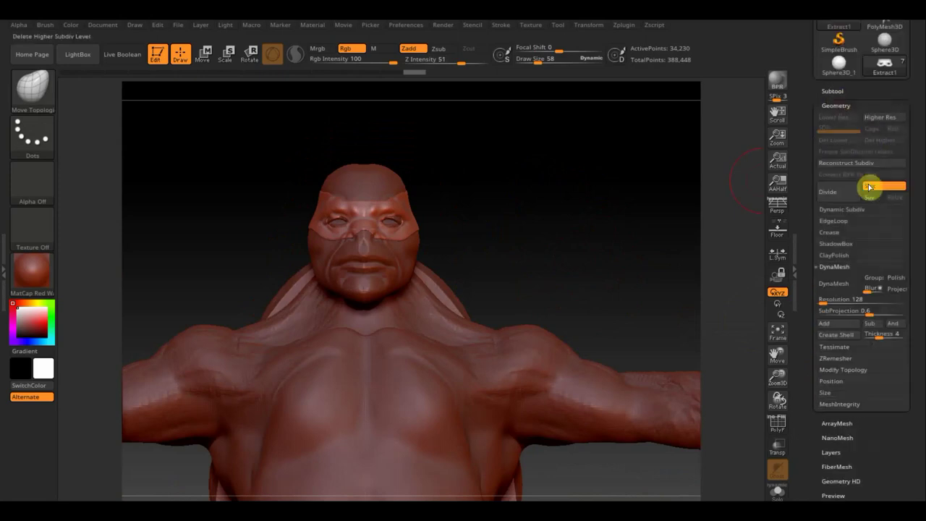
left_click(834, 267)
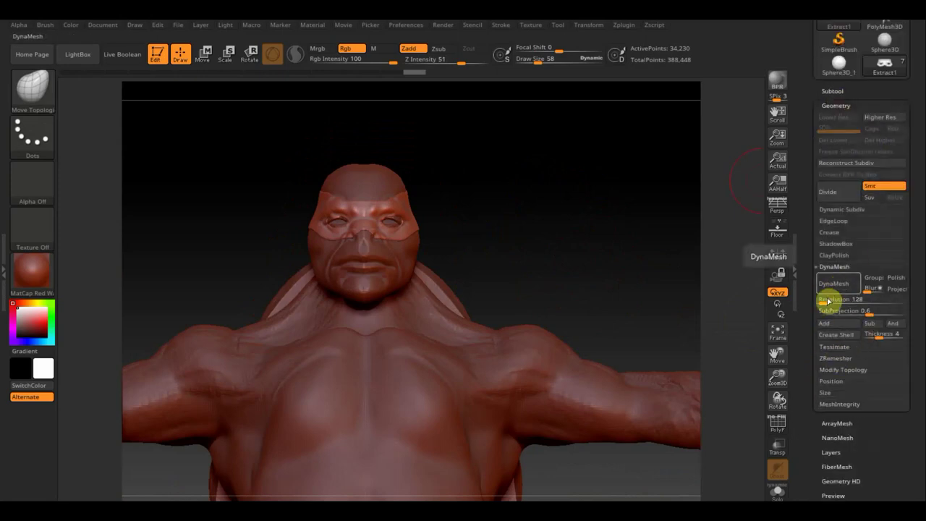
left_click(828, 301)
type("312")
key("Return")
left_click(833, 284)
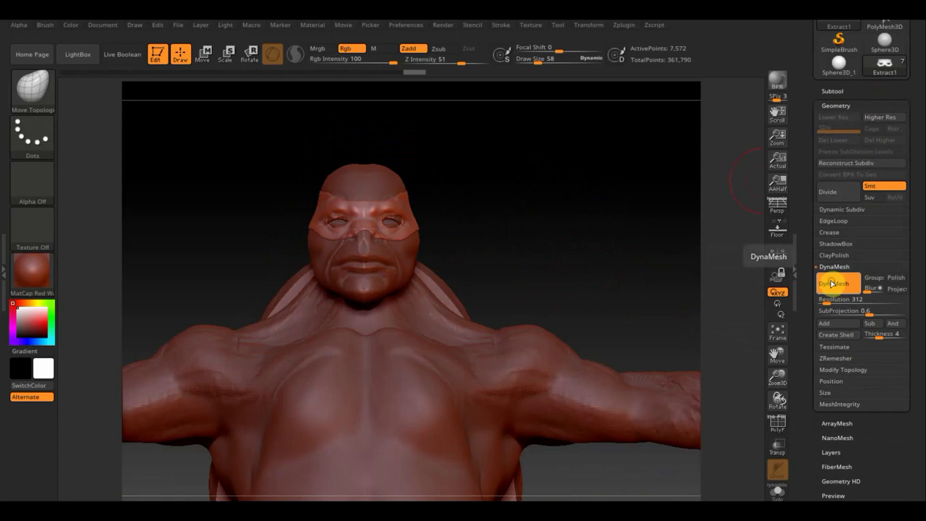
left_click_drag(633, 259, 608, 262)
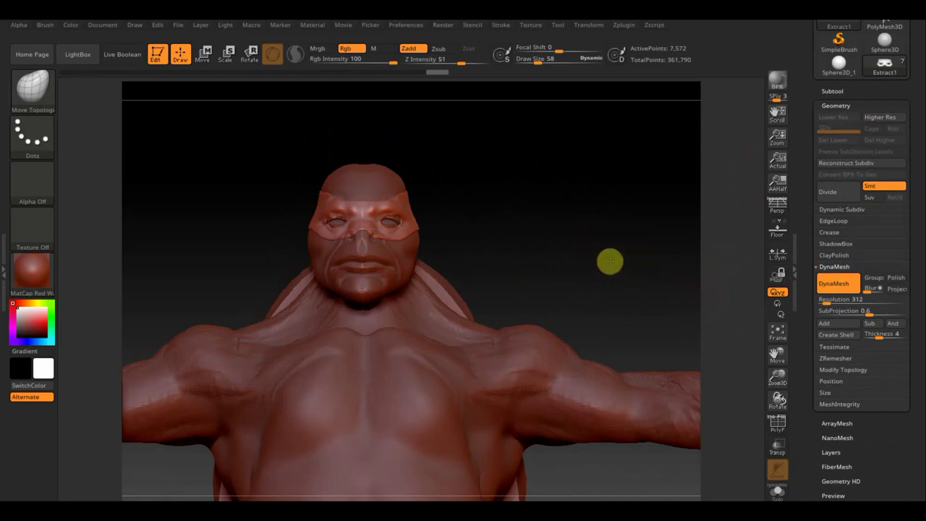
Smooth the remeshed band across the forehead and check it from all sides
mouse_move(542, 220)
left_mouse_down()
mouse_move(519, 228)
mouse_move(525, 234)
left_mouse_up()
key("shift")
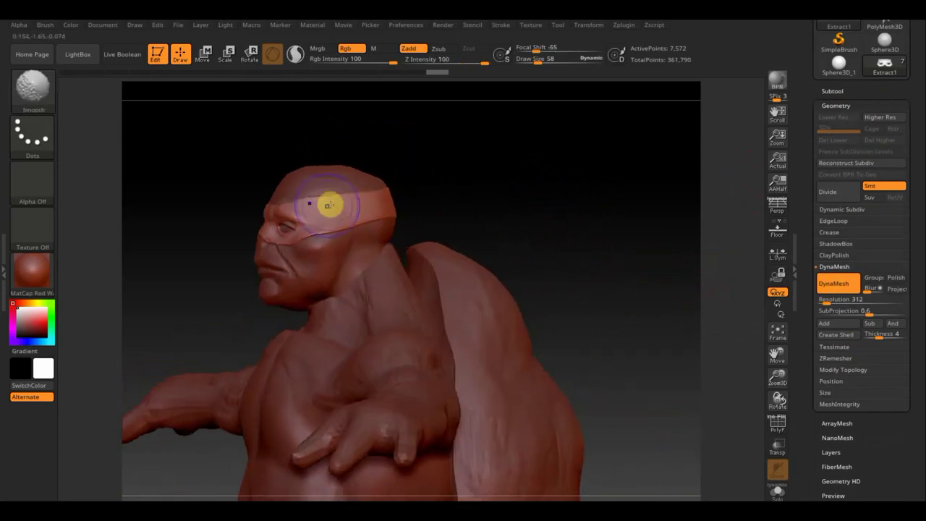
mouse_move(323, 194)
left_mouse_down("shift")
mouse_move(363, 195)
mouse_move(352, 221)
mouse_move(296, 248)
mouse_move(260, 235)
left_mouse_up("shift")
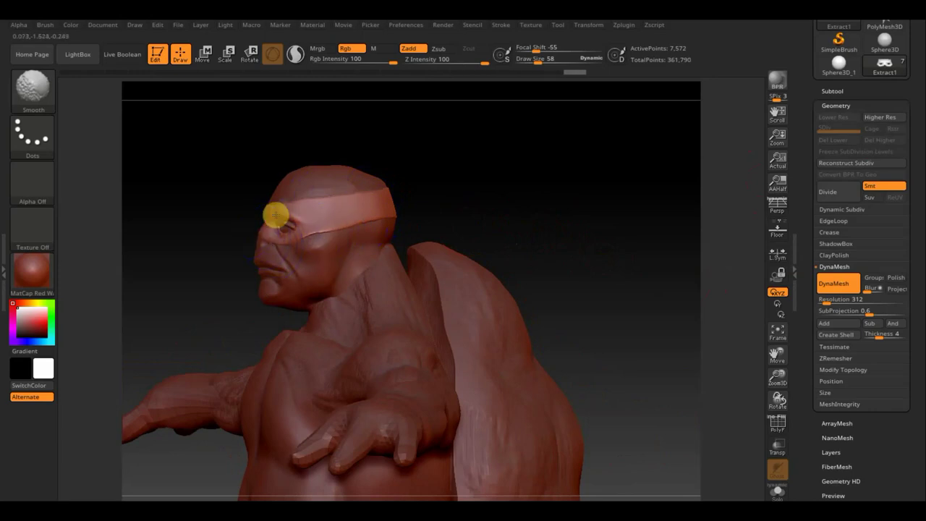
left_click_drag(484, 200, 420, 200)
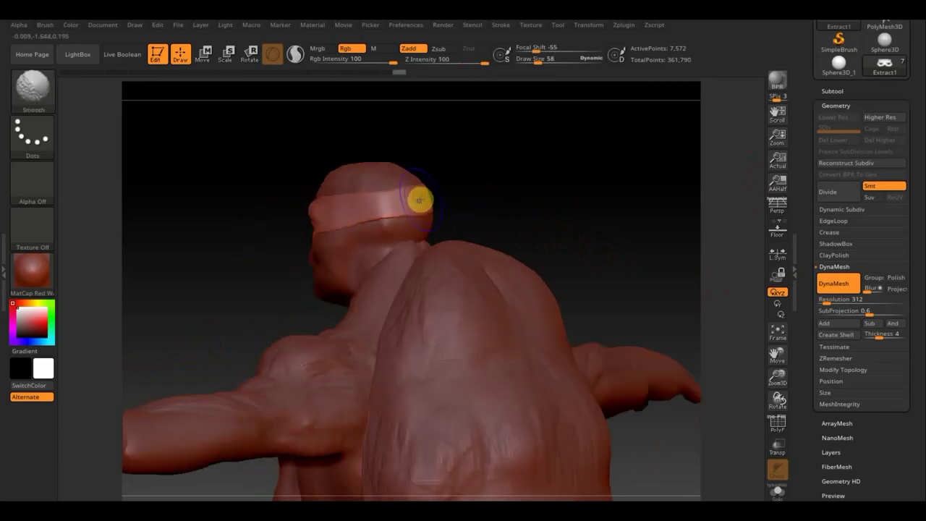
left_click_drag(508, 198, 608, 201)
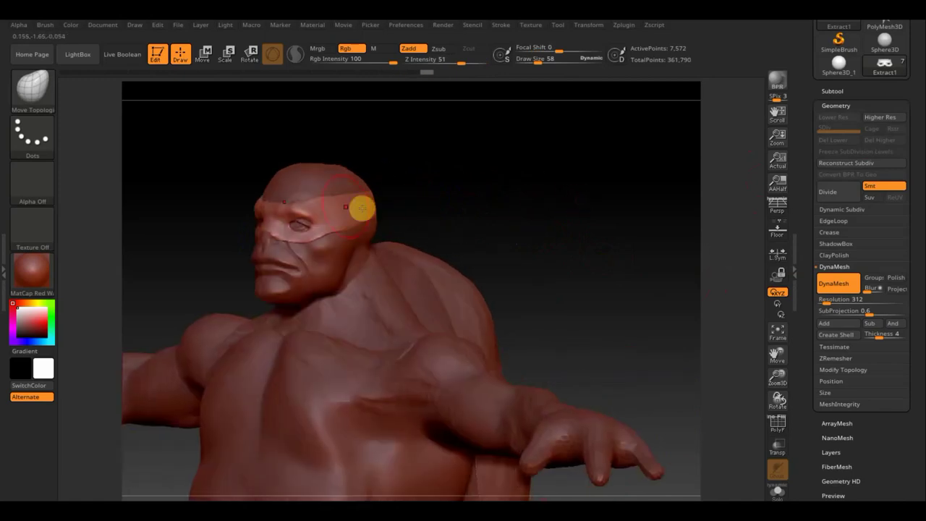
mouse_move(507, 209)
left_mouse_down()
mouse_move(488, 209)
mouse_move(611, 218)
mouse_move(587, 232)
left_mouse_up()
mouse_move(581, 265)
left_mouse_down()
mouse_move(548, 196)
mouse_move(504, 234)
left_mouse_up()
Zoom out to the full figure and expand the Subtool palette
mouse_move(556, 347)
left_mouse_down("alt")
mouse_move(566, 331)
mouse_move(562, 336)
mouse_move(550, 321)
mouse_move(548, 330)
mouse_move(554, 312)
mouse_move(548, 341)
mouse_move(552, 325)
left_mouse_up("alt")
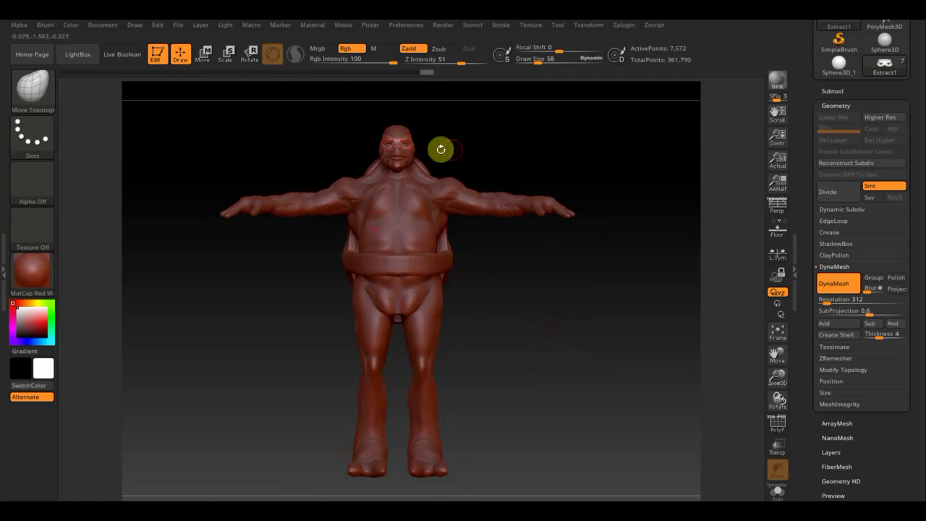
left_click_drag(518, 241, 515, 262)
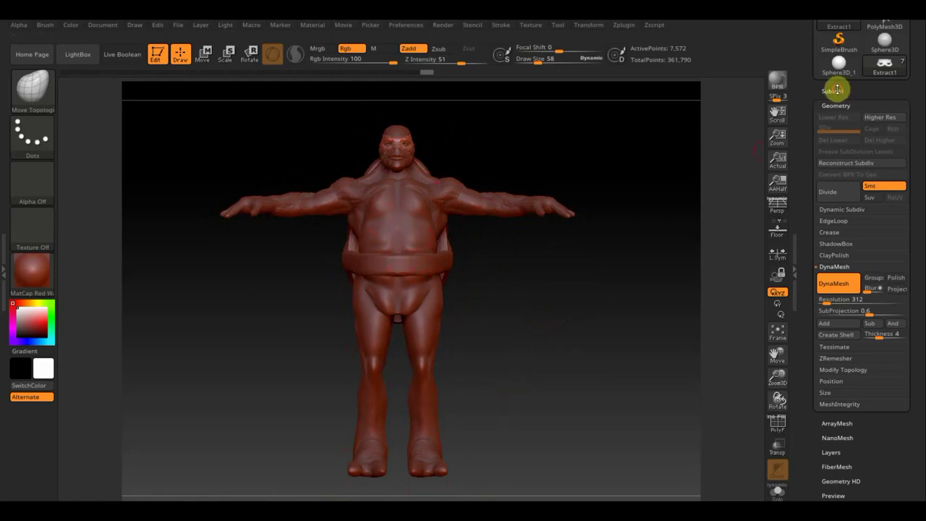
left_click(838, 89)
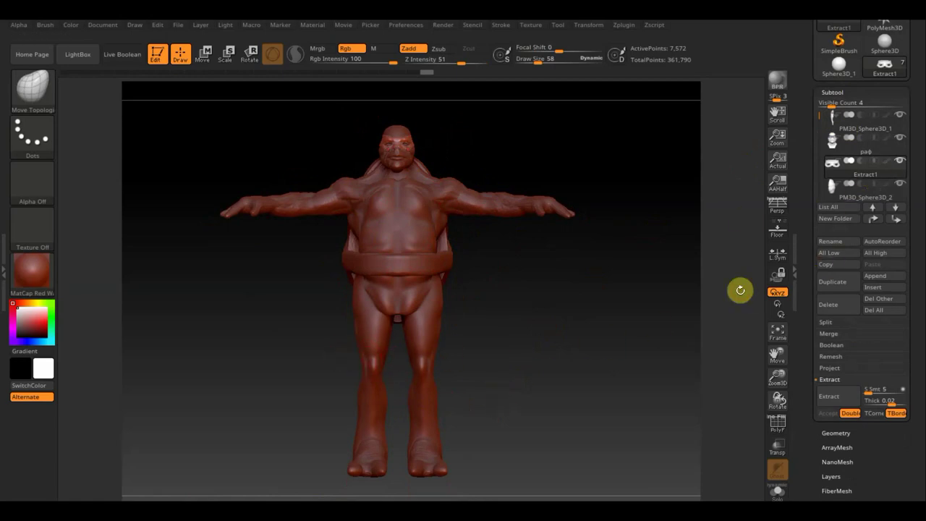
Select the PM3D_Sphere3D_1 body subtool and mask the hips and thighs
key("n")
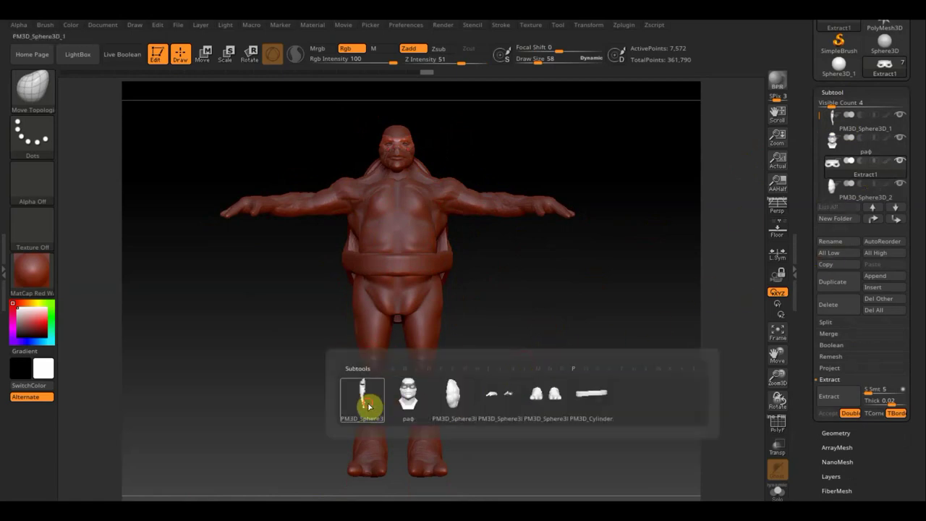
left_click(368, 404)
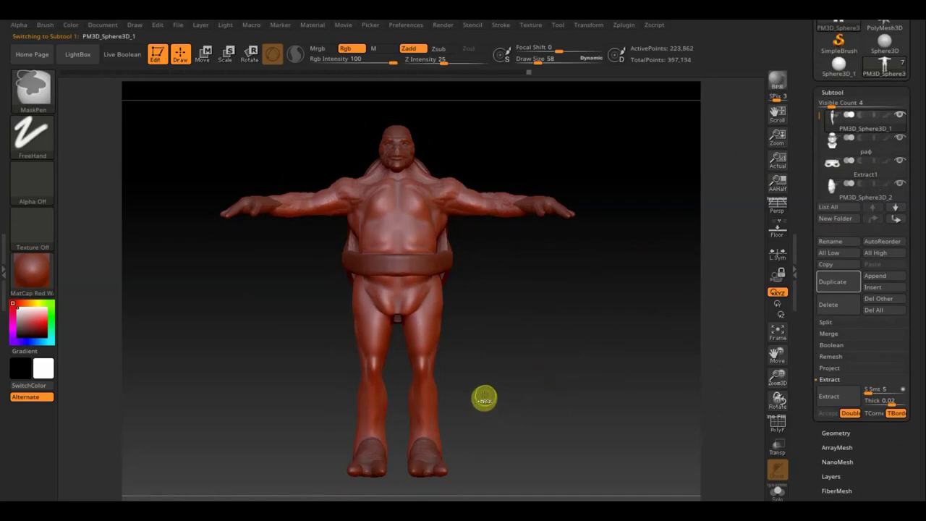
mouse_move(482, 380)
left_mouse_down("ctrl")
mouse_move(323, 316)
mouse_move(331, 277)
left_mouse_up("ctrl")
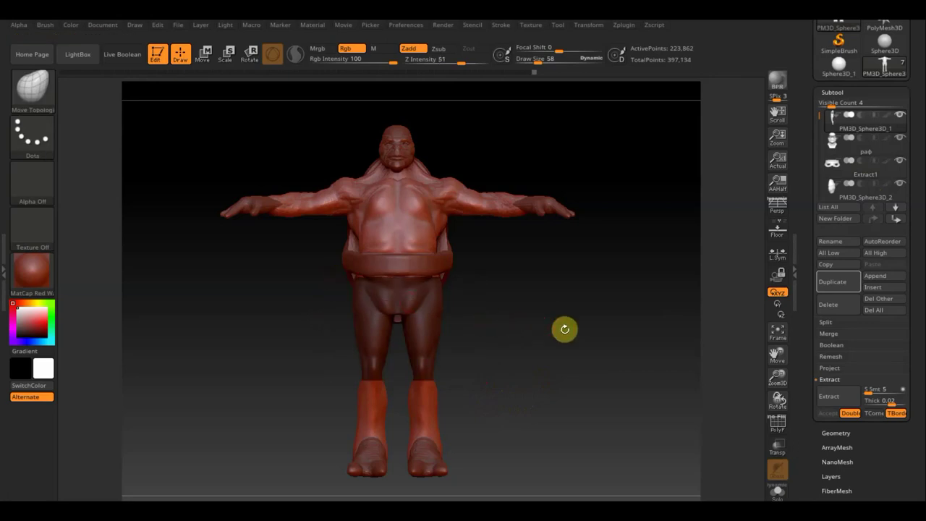
mouse_move(564, 328)
left_mouse_down()
mouse_move(619, 334)
mouse_move(542, 331)
mouse_move(581, 334)
left_mouse_up()
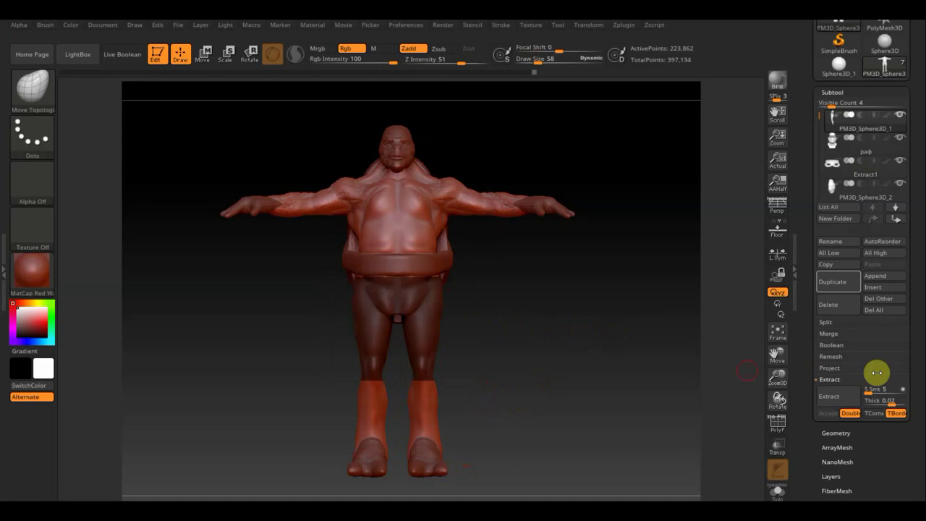
Preview the masked area as an extraction with Extract Thick set to 0.02464
left_click(841, 398)
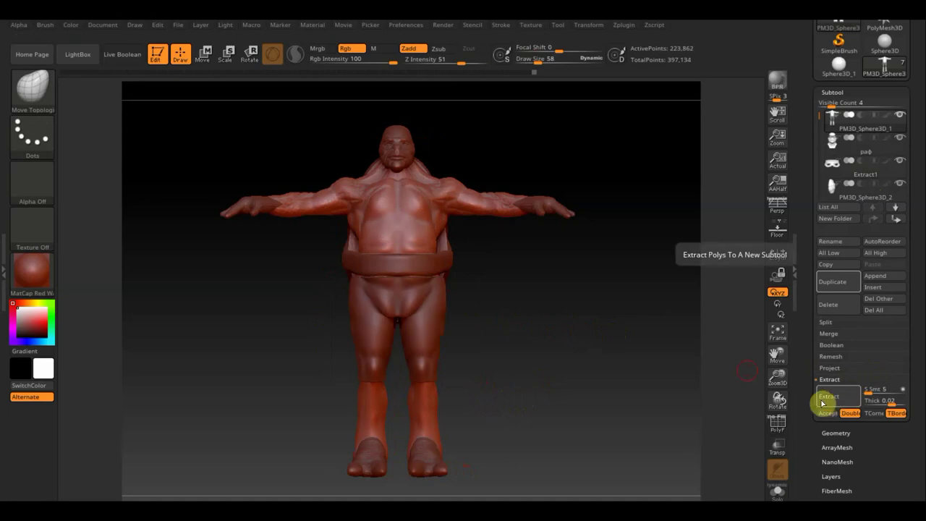
left_click(890, 402)
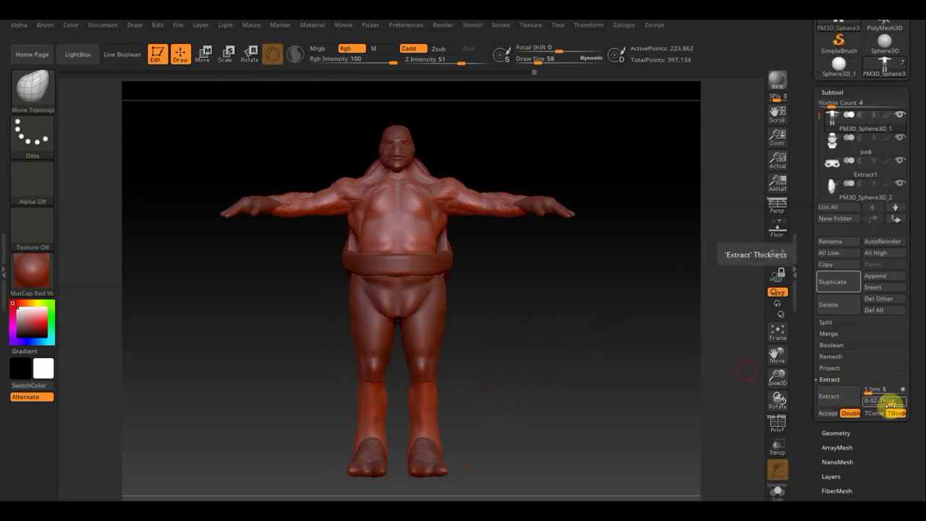
left_click(843, 396)
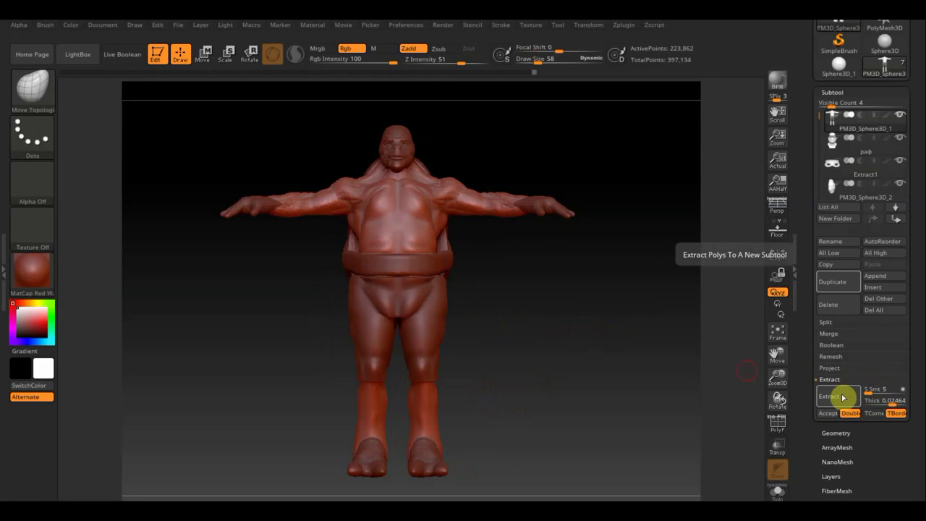
Accept the shorts as the new Extract3 subtool, clear the body mask and enlarge the brush
left_click(828, 414)
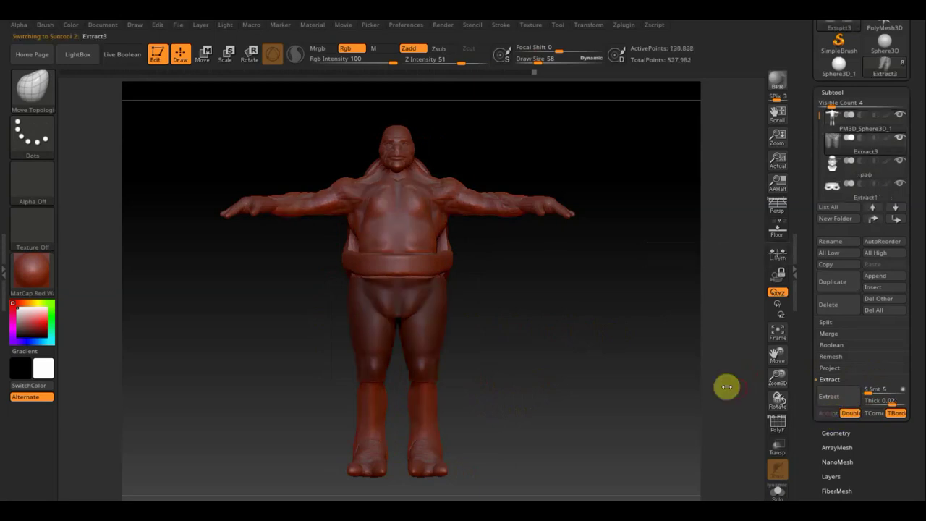
left_click(627, 352, "ctrl")
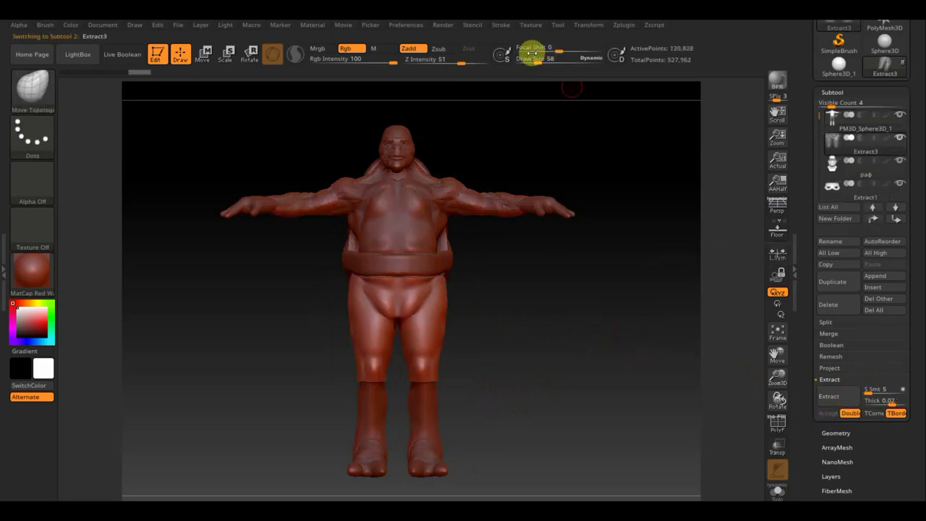
left_click_drag(534, 57, 542, 60)
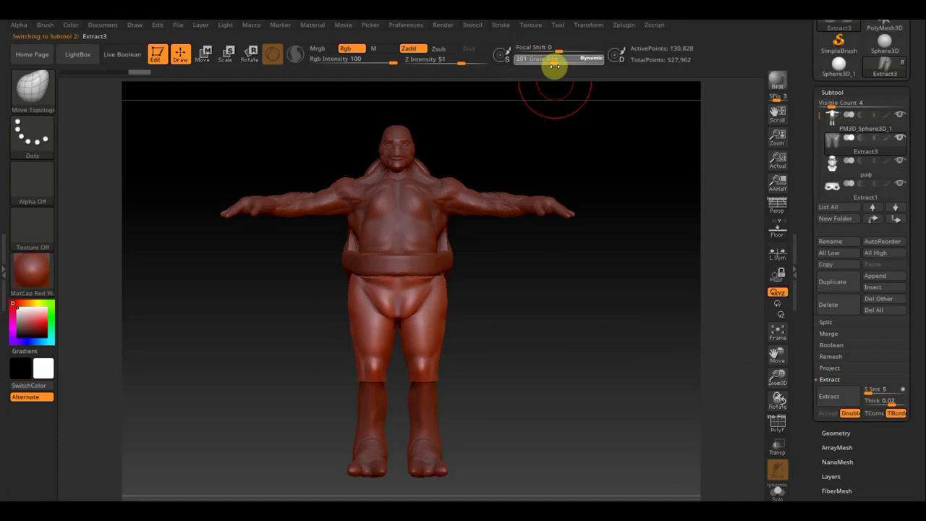
Smooth the shorts at the thigh, the right knee and the crotch
key("shift")
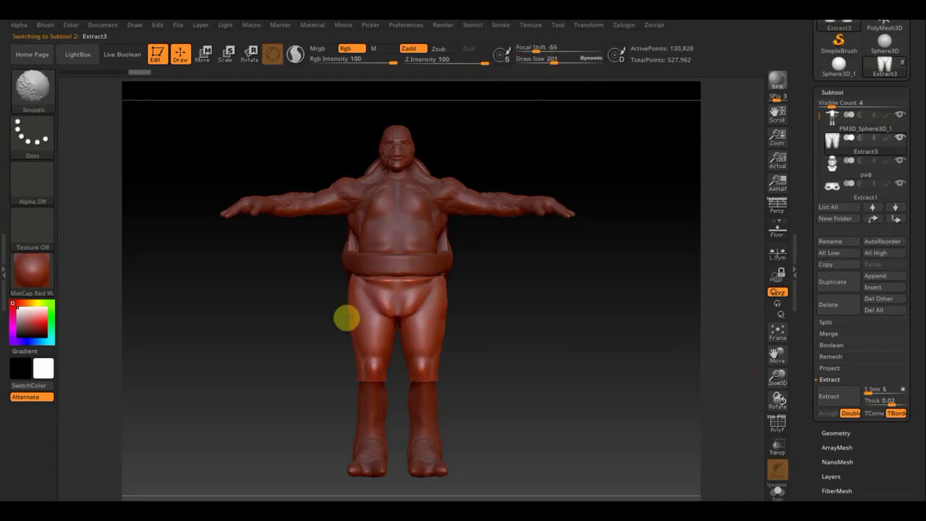
left_click_drag(346, 319, 370, 357, "shift")
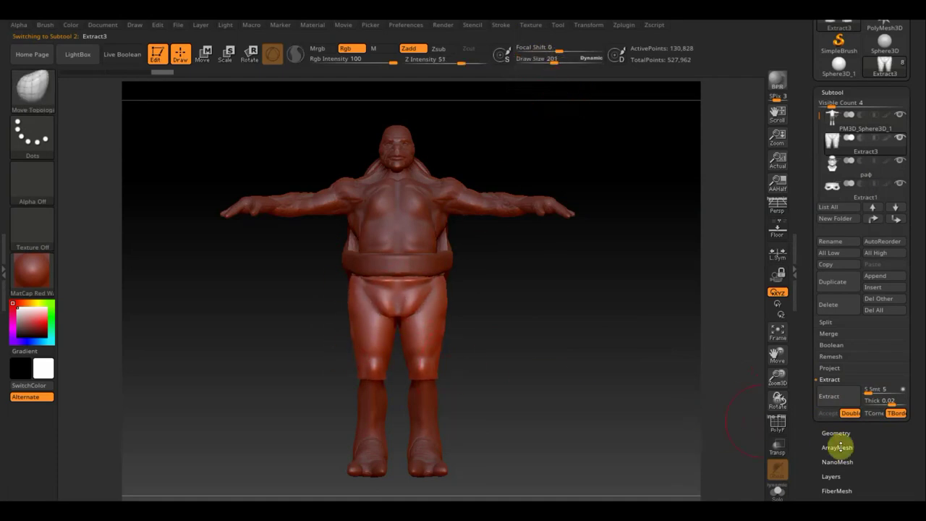
mouse_move(601, 391)
left_mouse_down()
mouse_move(656, 391)
mouse_move(585, 391)
left_mouse_up()
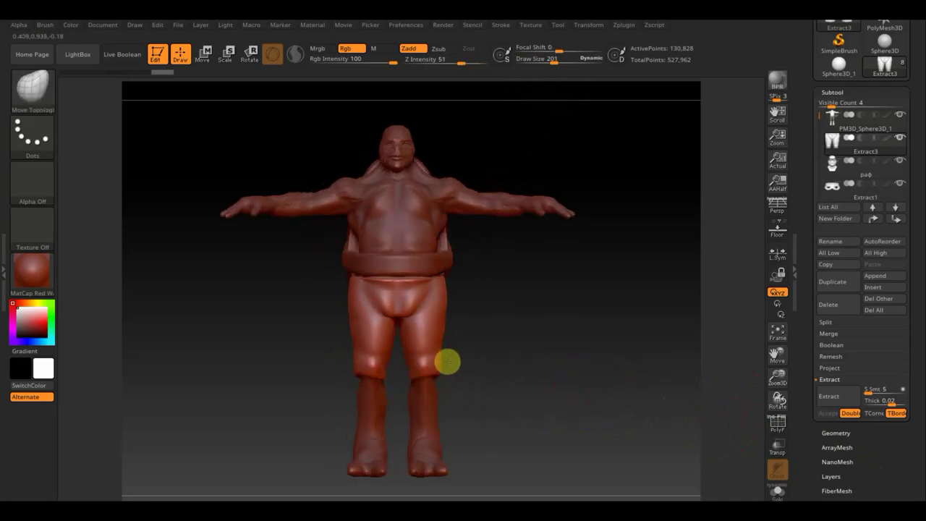
mouse_move(447, 362)
left_mouse_down()
mouse_move(425, 368)
mouse_move(392, 314)
left_mouse_up()
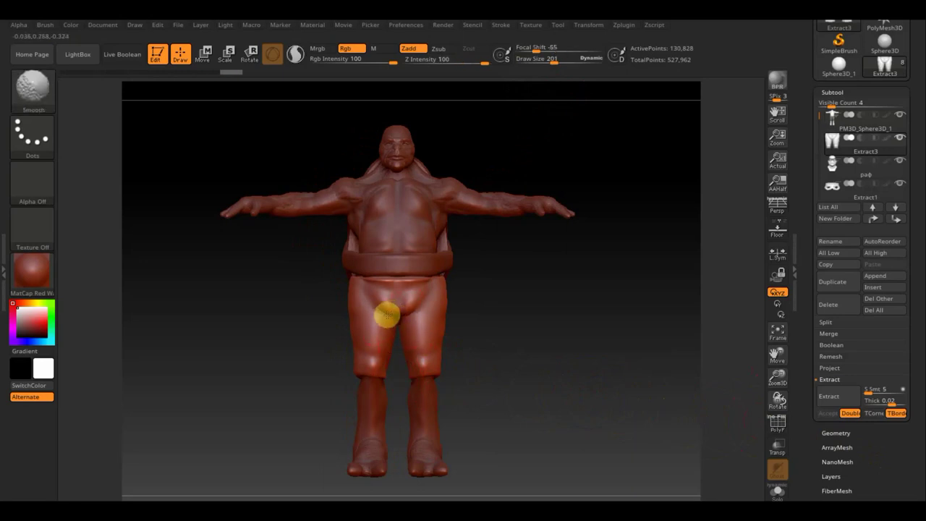
mouse_move(470, 337)
left_mouse_down("alt")
mouse_move(482, 401)
mouse_move(521, 368)
mouse_move(556, 73)
mouse_move(543, 62)
left_mouse_up("alt")
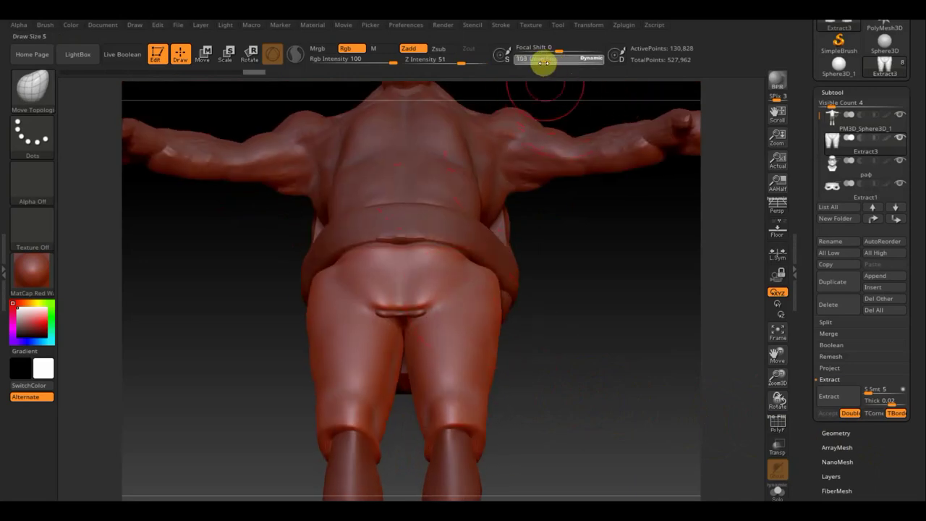
left_click(48, 86)
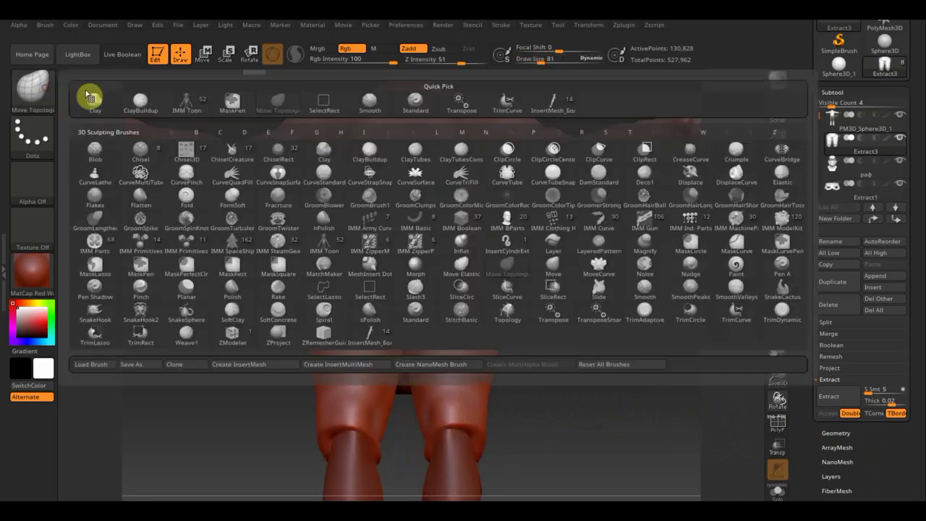
Choose ClayBuildup and raise the Tool > Deformation Inflate slider to thicken the shorts
left_click(147, 103)
mouse_move(589, 327)
left_mouse_down()
mouse_move(584, 378)
mouse_move(627, 383)
left_mouse_up()
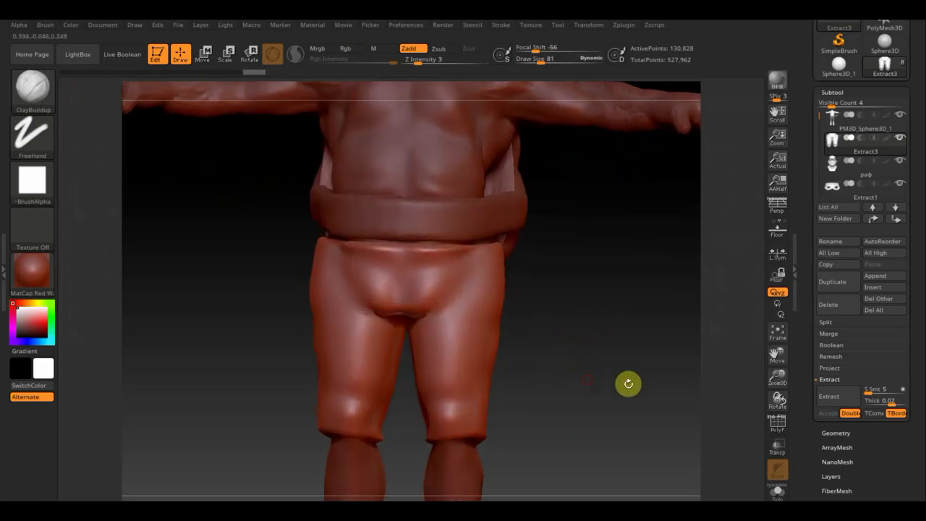
left_click_drag(901, 477, 895, 420)
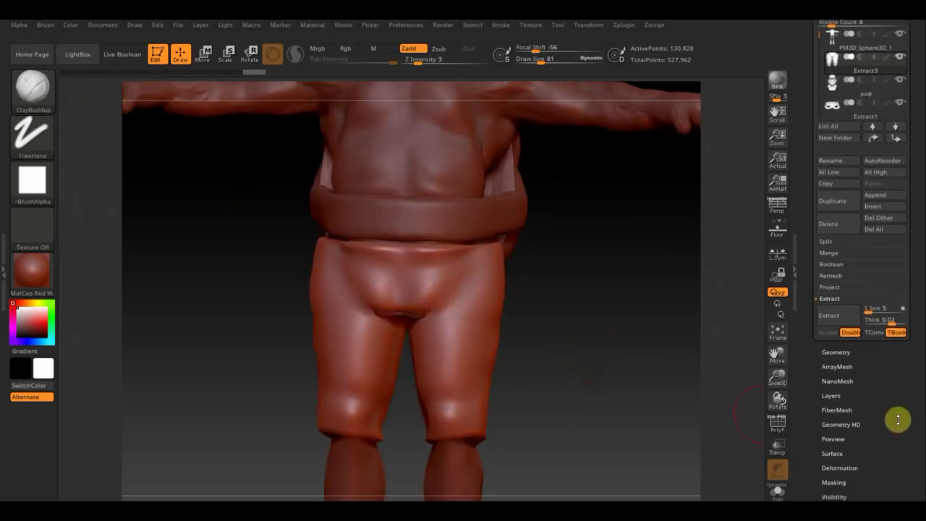
left_click(847, 400)
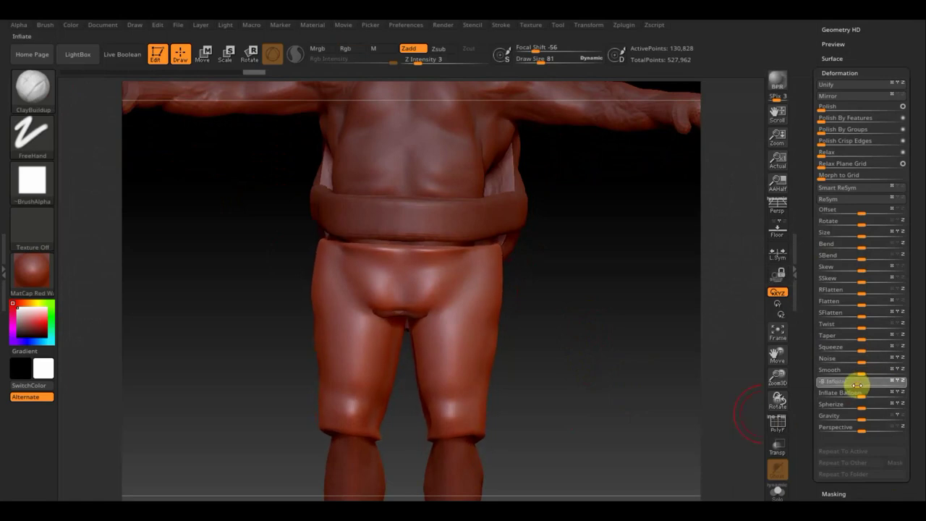
left_click_drag(854, 386, 847, 382)
key("shift")
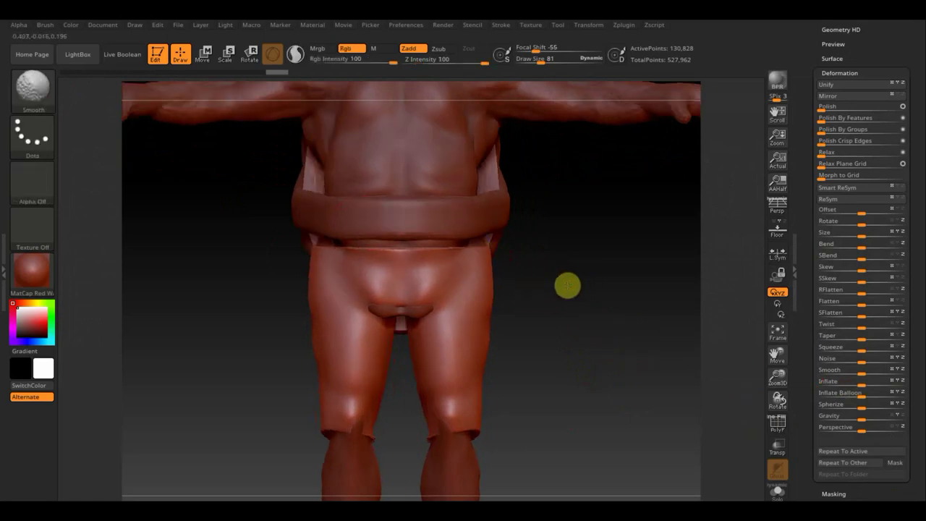
left_click_drag(569, 296, 508, 304)
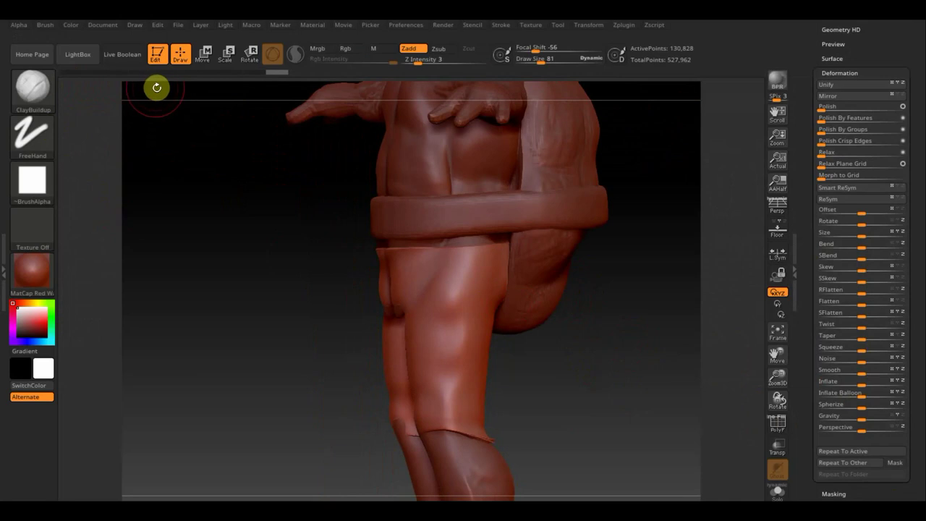
left_click(42, 102)
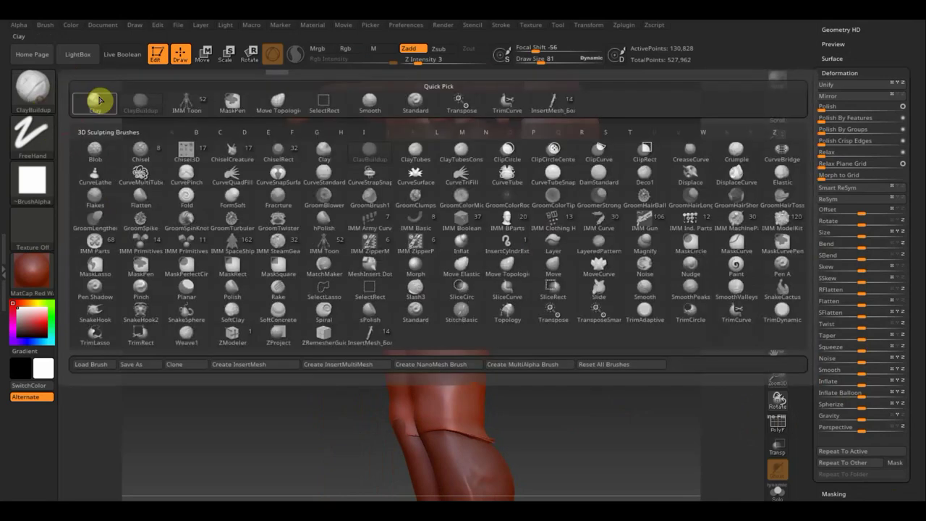
With Move Topological at Draw Size 188, pull the shorts outward at the thigh and both hips
left_click(278, 108)
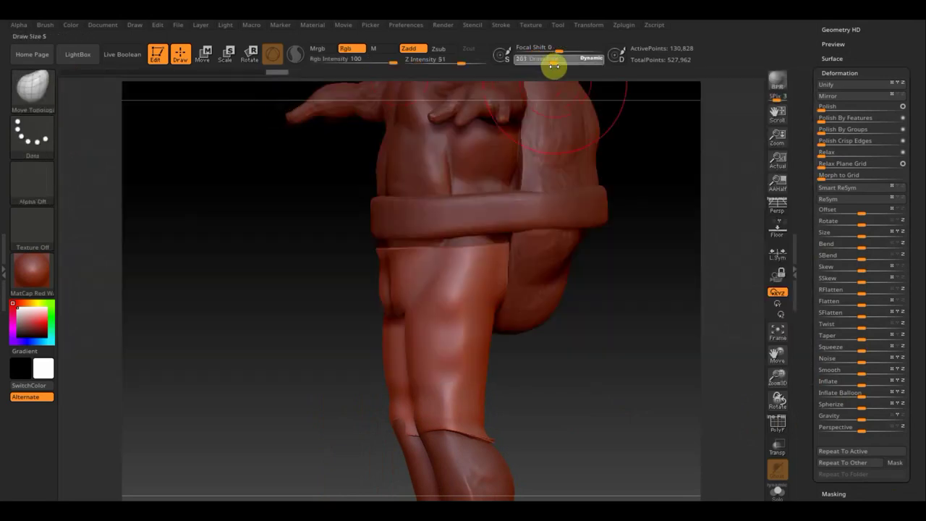
left_click_drag(555, 66, 548, 66)
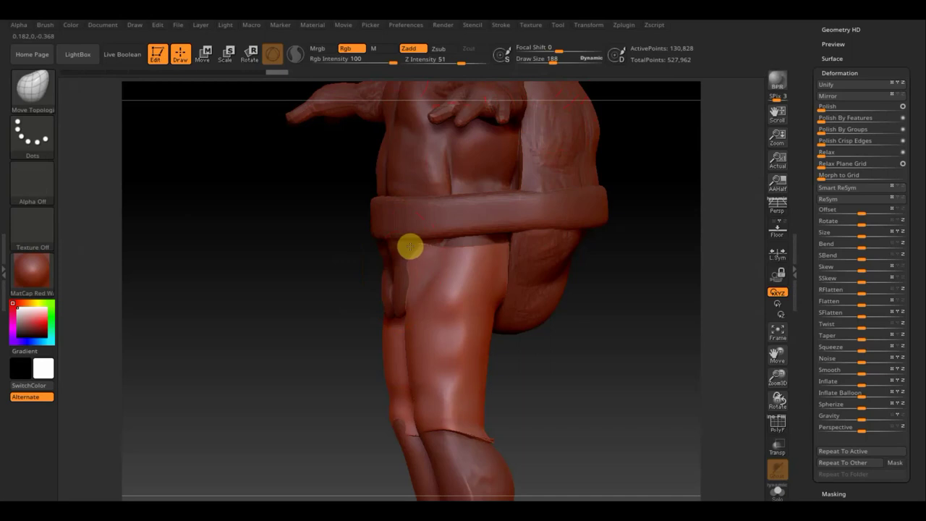
mouse_move(410, 246)
left_mouse_down()
mouse_move(435, 265)
mouse_move(449, 245)
mouse_move(490, 247)
left_mouse_up()
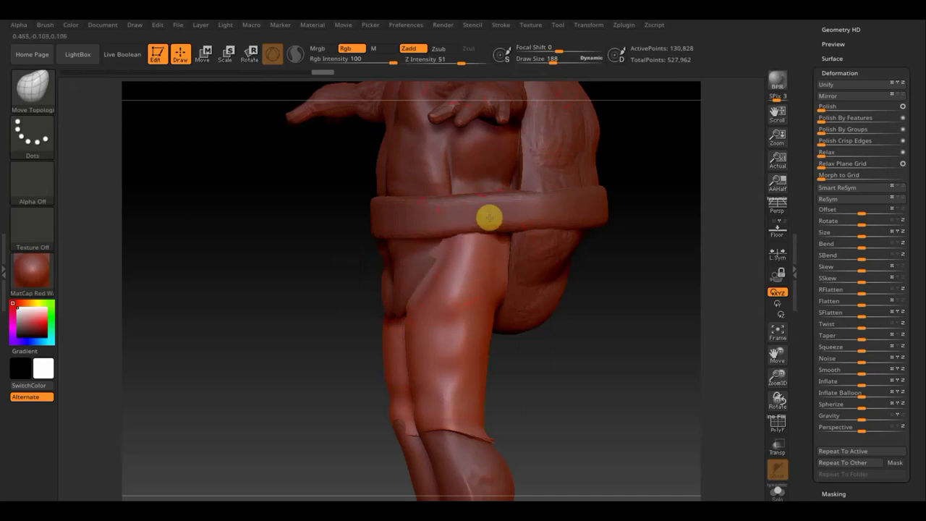
mouse_move(450, 437)
left_mouse_down()
mouse_move(484, 435)
mouse_move(471, 430)
left_mouse_up()
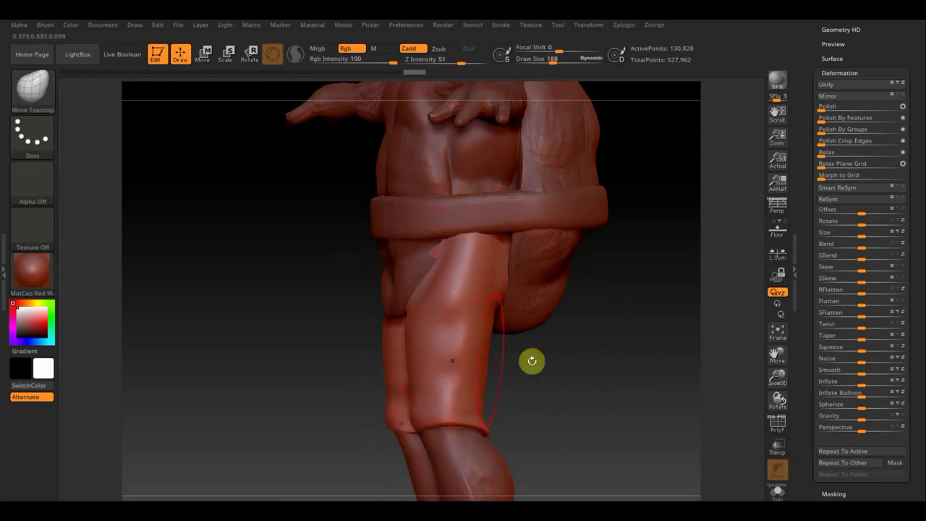
left_click_drag(531, 359, 595, 368)
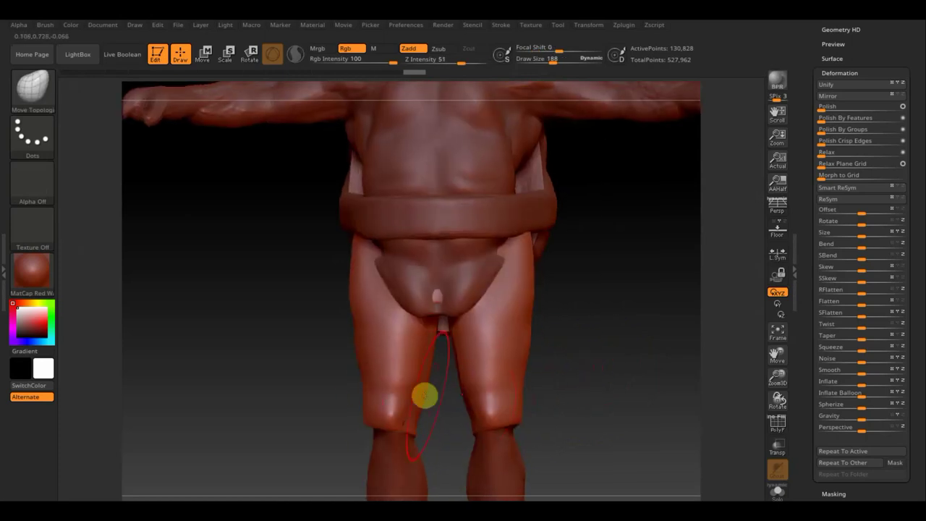
left_click_drag(353, 279, 359, 280)
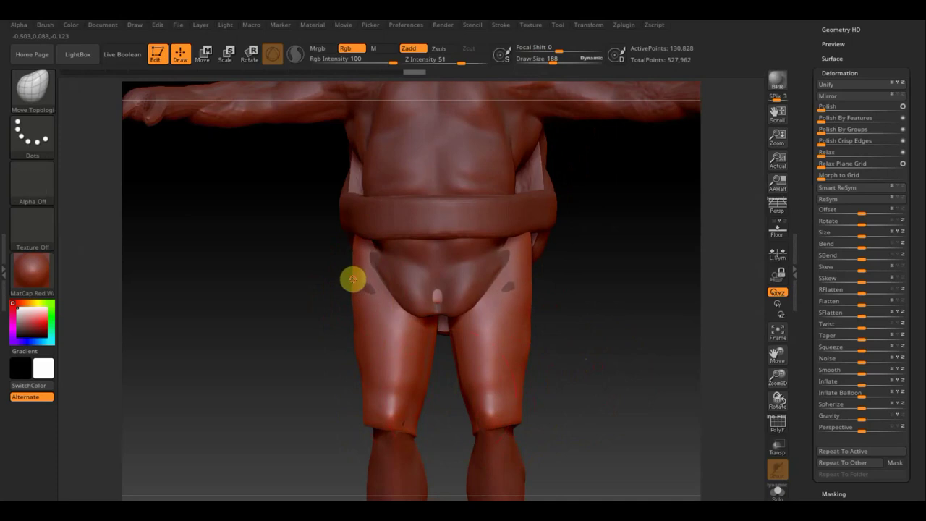
Draw the shorts' hems upward at both knees
mouse_move(540, 314)
left_mouse_down()
mouse_move(548, 317)
mouse_move(407, 294)
left_mouse_up()
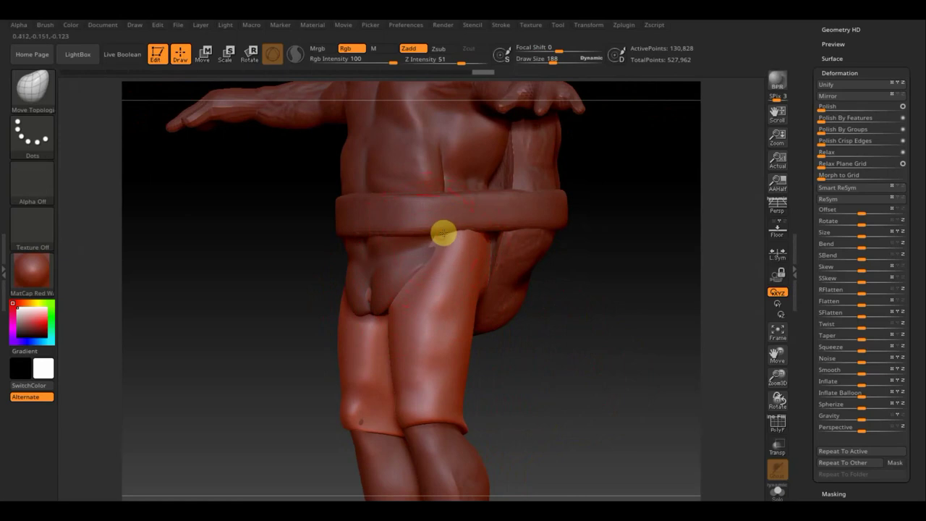
left_click_drag(525, 308, 573, 324)
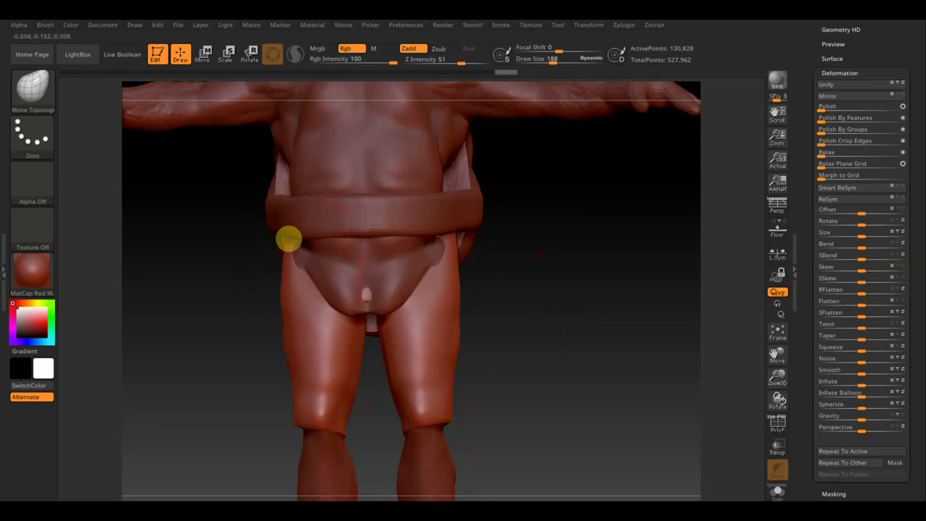
left_click_drag(492, 294, 586, 304)
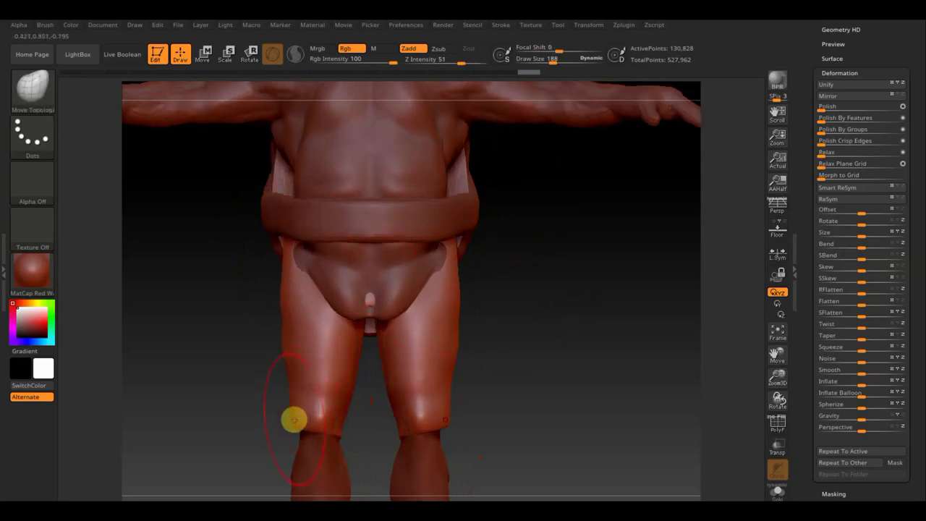
left_click_drag(330, 432, 342, 411)
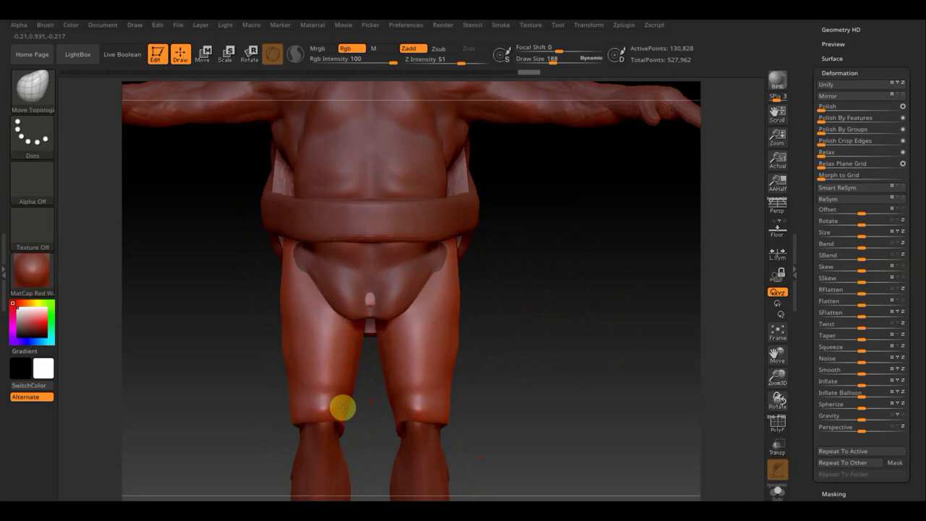
mouse_move(558, 409)
left_mouse_down("alt")
mouse_move(537, 375)
mouse_move(560, 297)
left_mouse_up("alt")
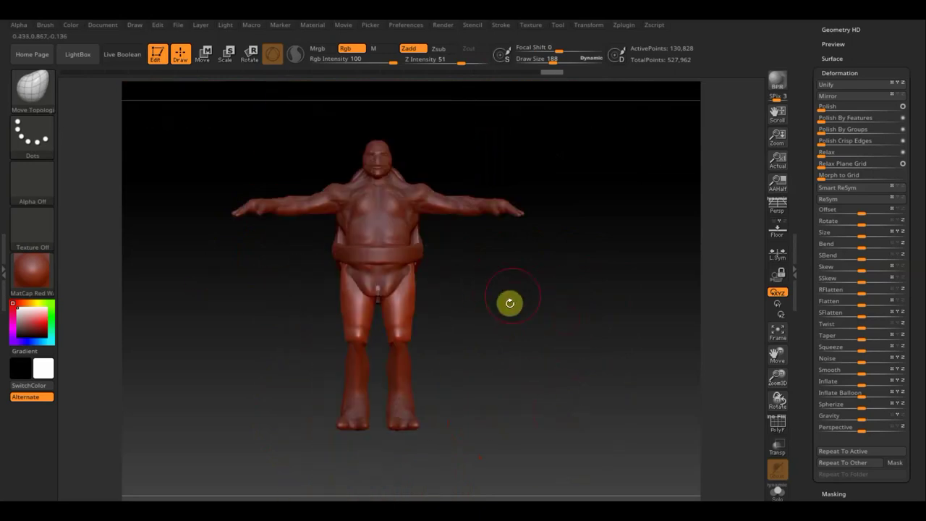
mouse_move(505, 310)
left_mouse_down("alt")
mouse_move(513, 352)
mouse_move(461, 357)
mouse_move(398, 290)
left_mouse_up("alt")
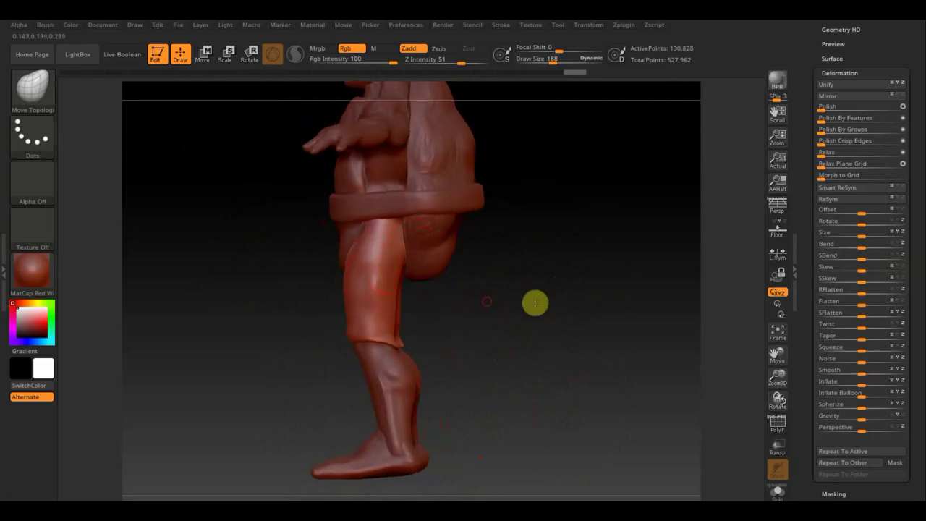
mouse_move(534, 302)
left_mouse_down("shift")
mouse_move(552, 304)
mouse_move(502, 300)
left_mouse_up("shift")
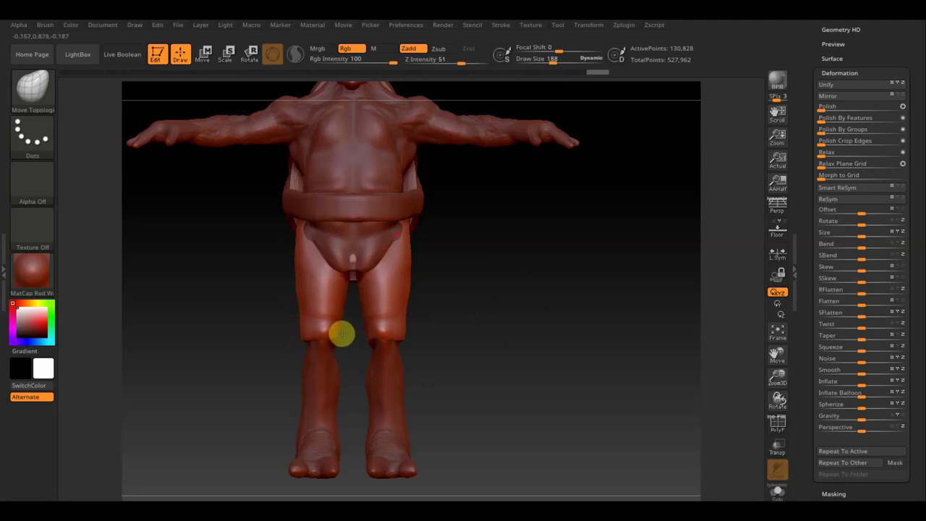
key("shift")
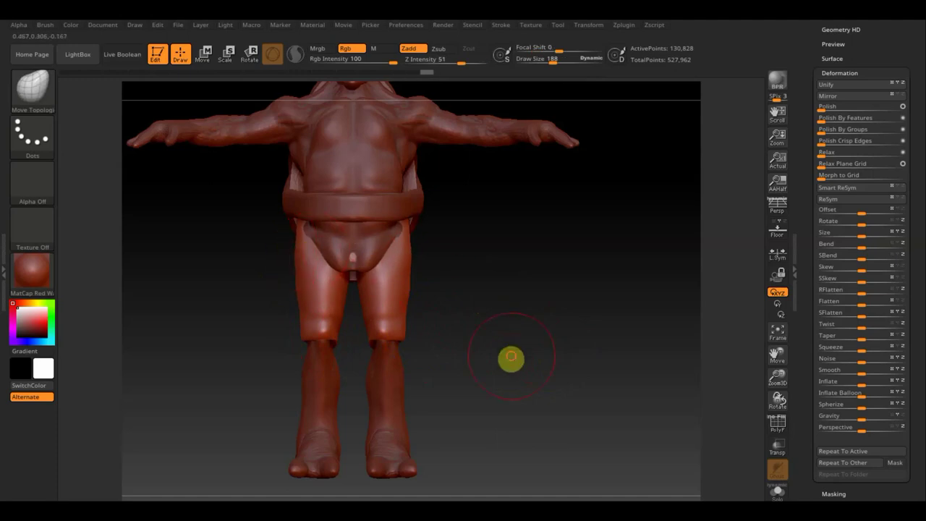
mouse_move(511, 357)
left_mouse_down()
mouse_move(500, 318)
mouse_move(523, 379)
mouse_move(554, 388)
mouse_move(463, 409)
mouse_move(438, 398)
left_mouse_up()
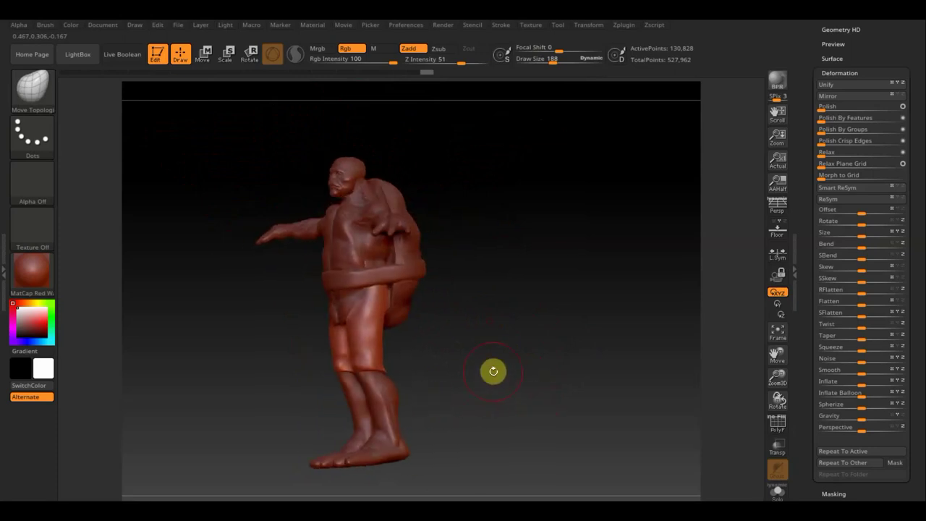
mouse_move(493, 371)
left_mouse_down()
mouse_move(490, 378)
mouse_move(479, 360)
mouse_move(482, 379)
mouse_move(473, 370)
mouse_move(495, 336)
mouse_move(499, 376)
mouse_move(507, 376)
left_mouse_up()
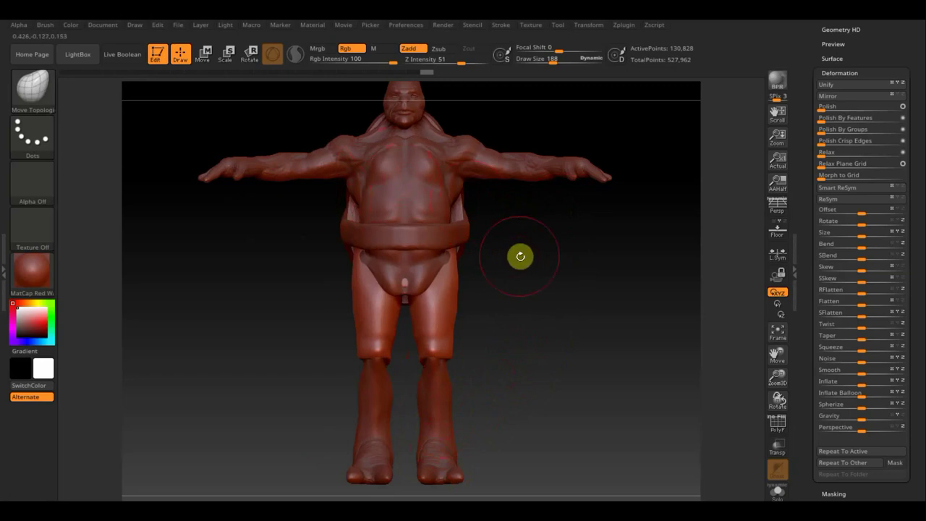
mouse_move(520, 256)
left_mouse_down()
mouse_move(604, 256)
mouse_move(529, 257)
mouse_move(558, 283)
mouse_move(544, 289)
left_mouse_up()
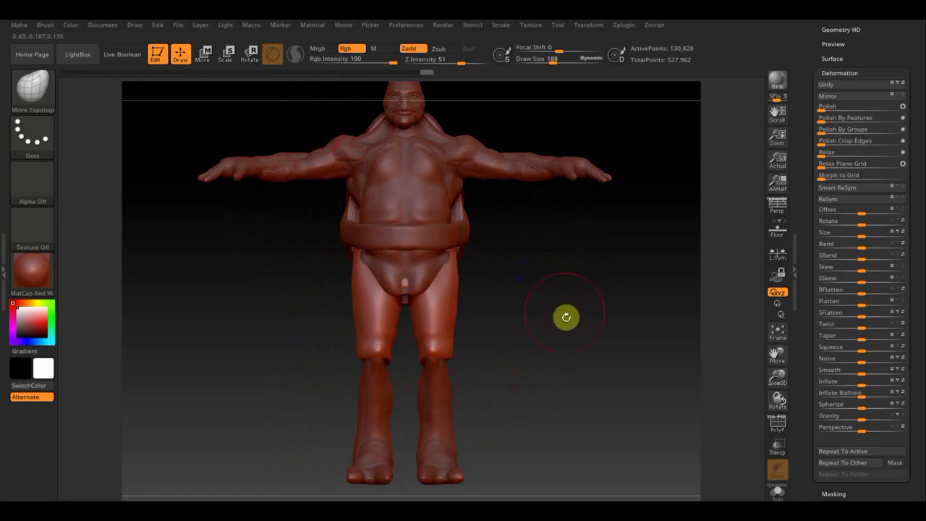
mouse_move(570, 319)
left_mouse_down("alt")
mouse_move(558, 301)
mouse_move(552, 326)
left_mouse_up("alt")
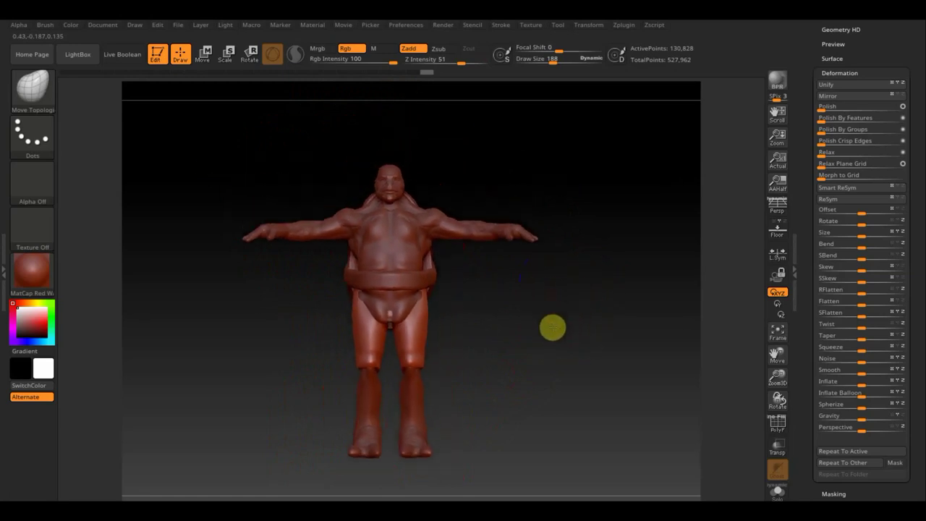